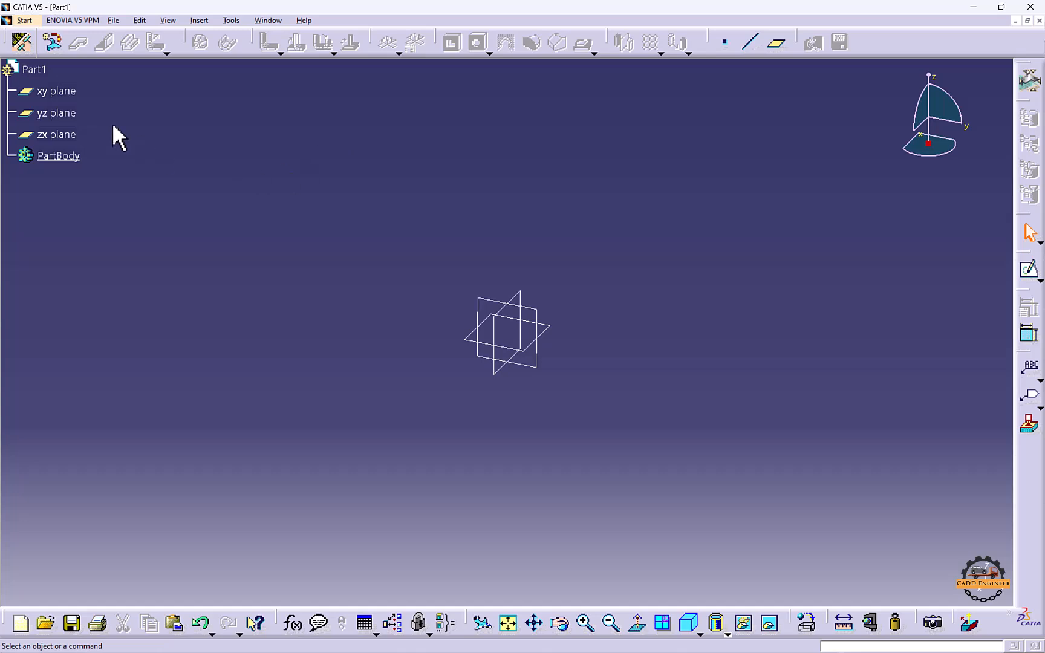
Step: Define the sheet metal parameters with a thickness of 2 mm and a default bend radius of 4 mm
click(24, 47)
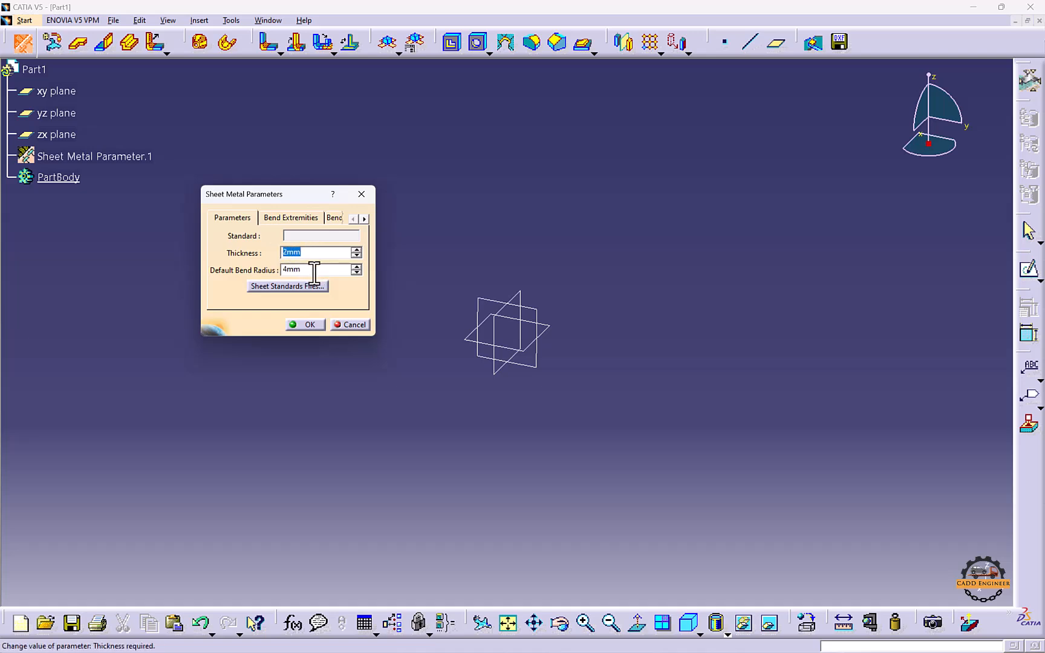
drag(313, 270, 278, 271)
click(404, 222)
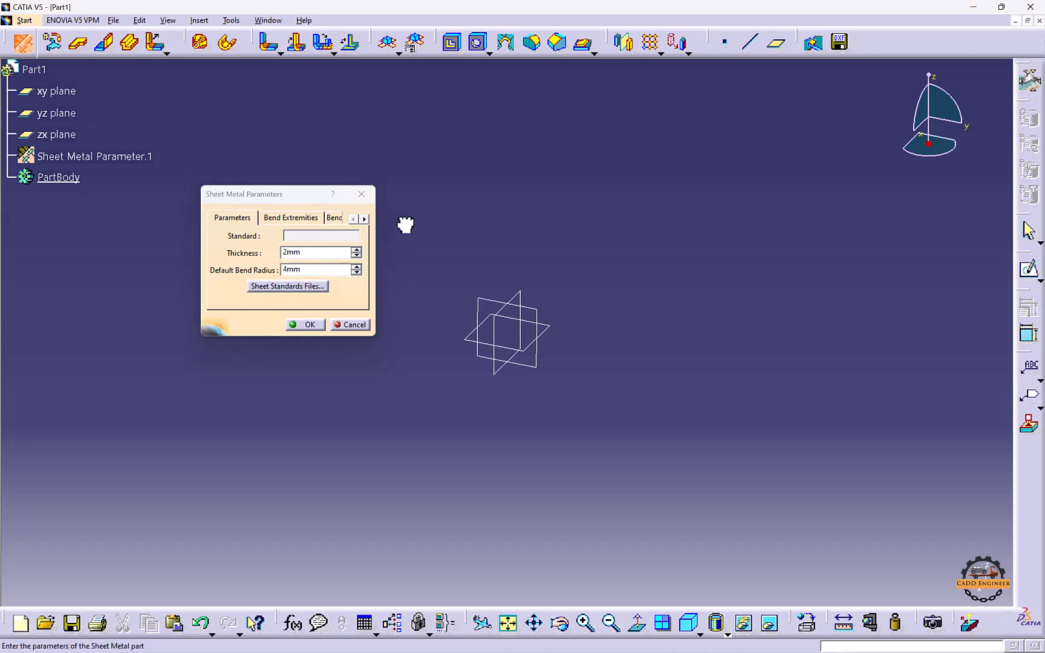
click(314, 324)
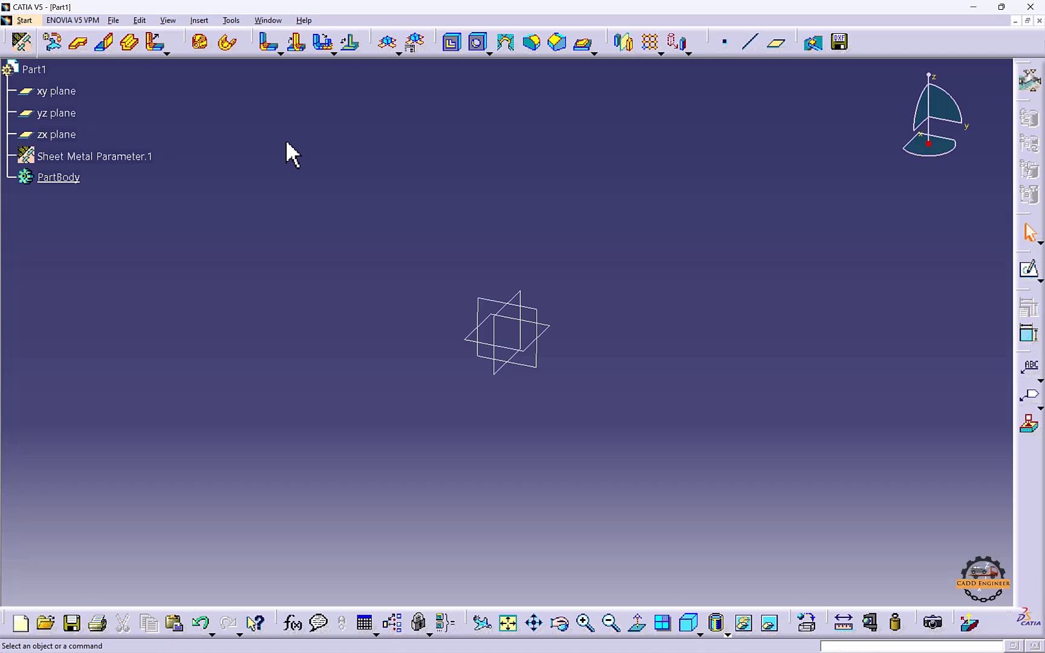
double_click(110, 157)
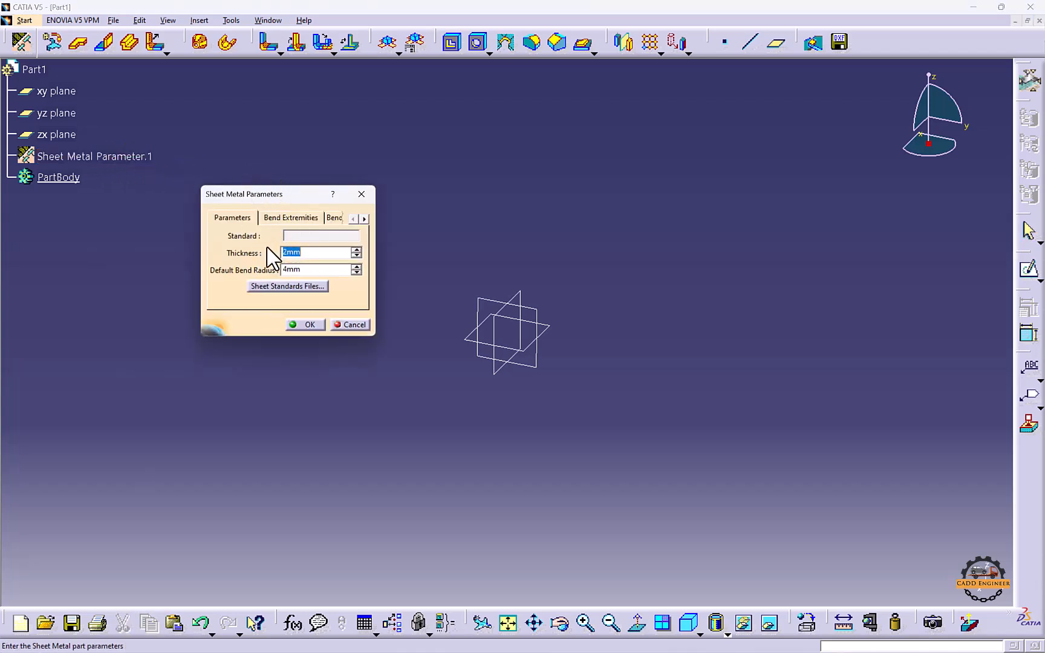
click(300, 325)
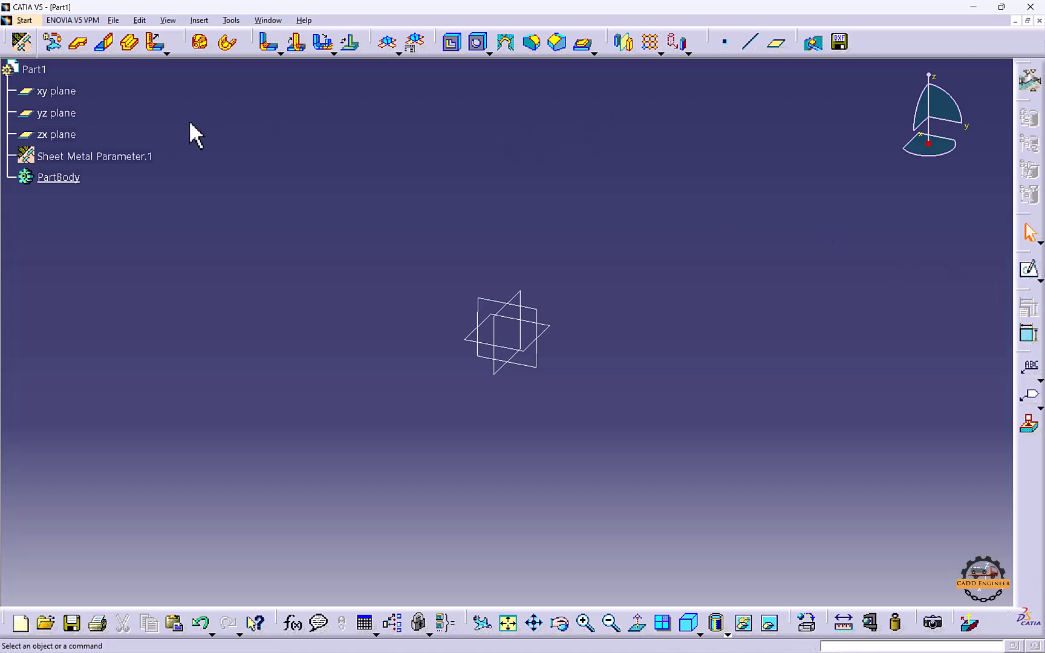
Step: Start a wall and sketch its profile on the xy plane as an origin-centred rectangle, about 75 mm wide and 153 mm high
click(76, 43)
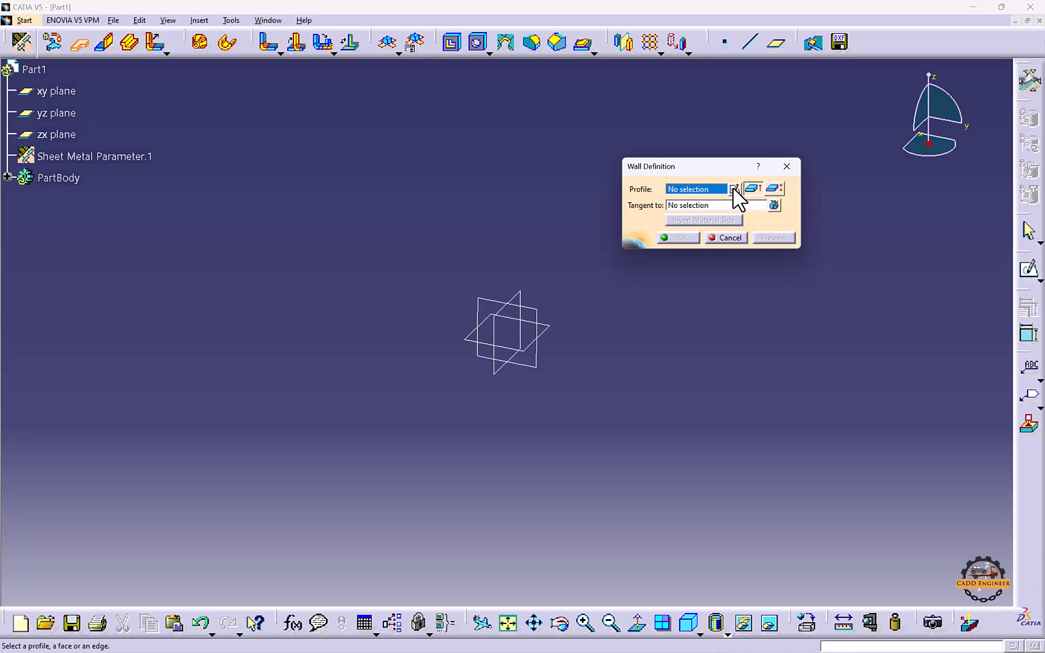
click(734, 189)
click(546, 326)
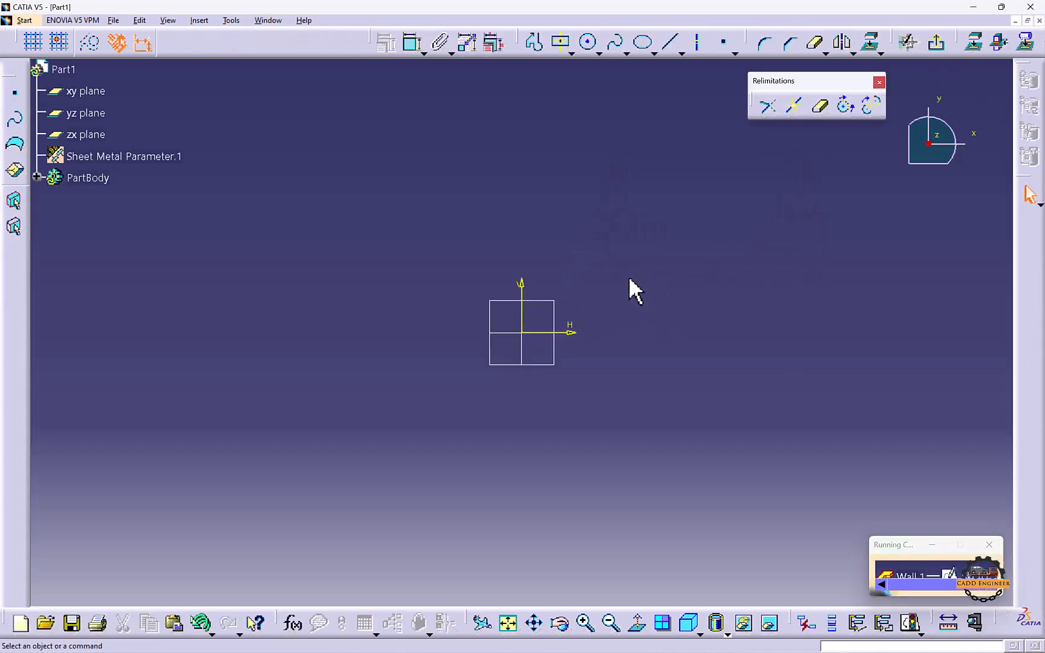
click(561, 42)
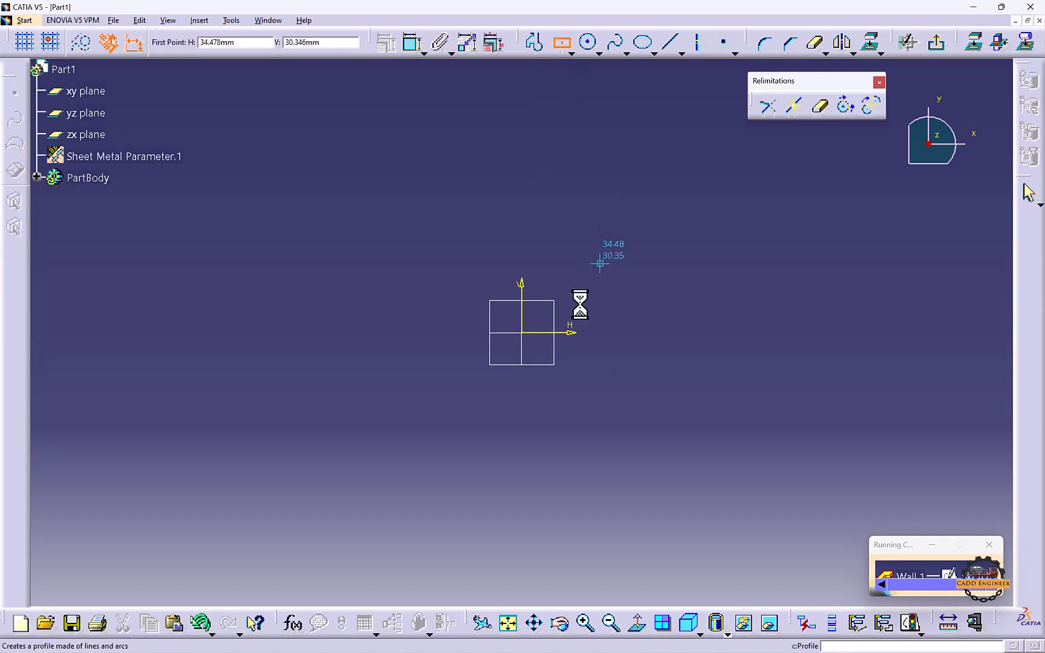
click(522, 334)
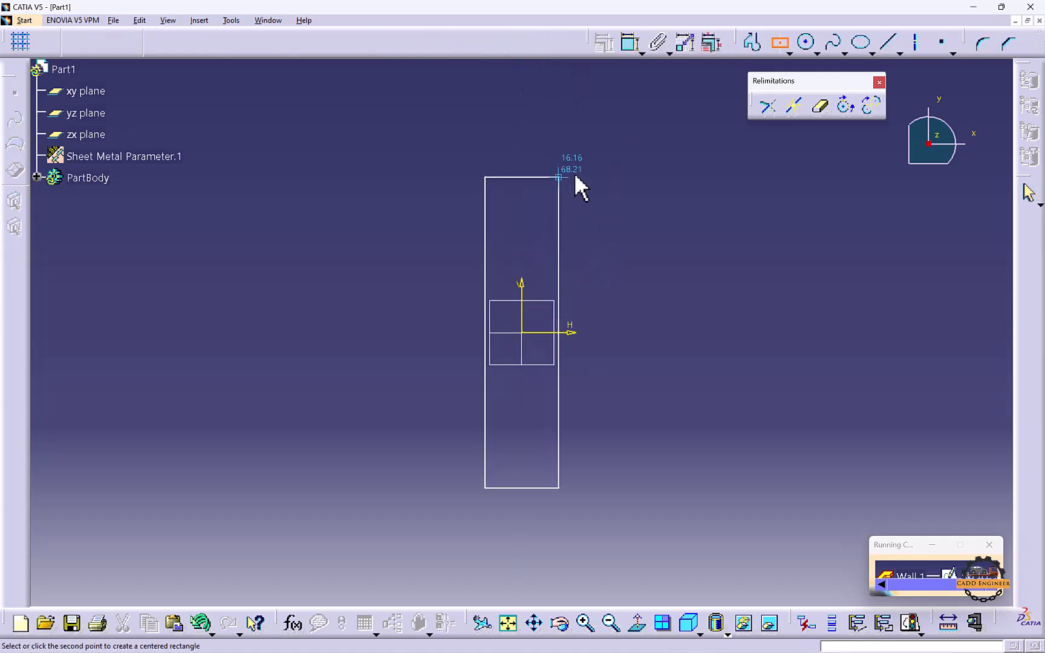
click(607, 158)
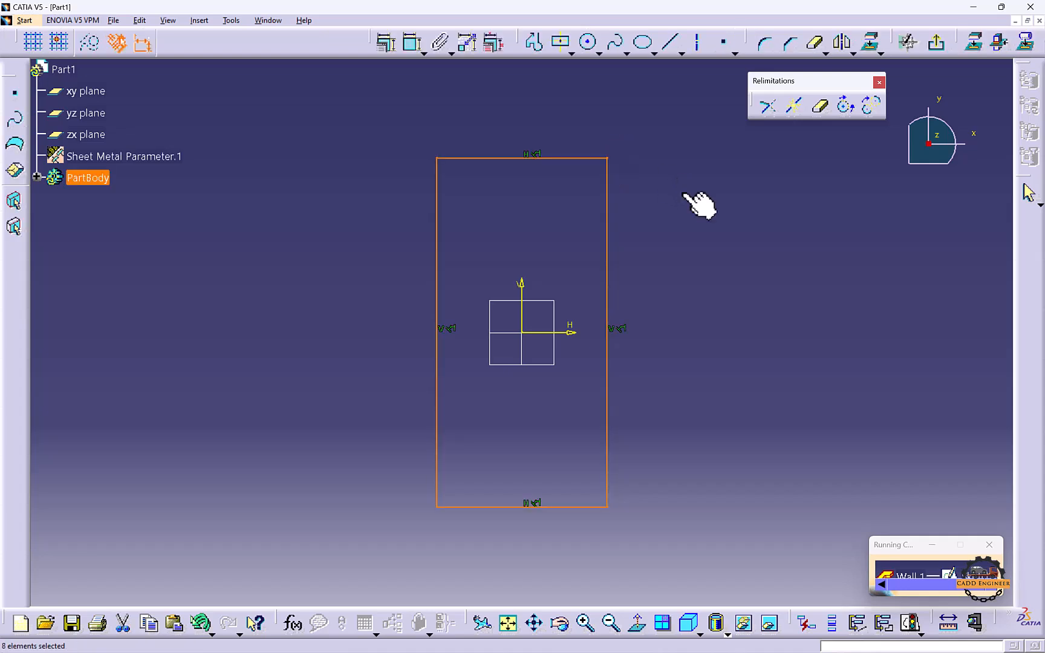
Step: Dimension the rectangle's vertical side and set it to 150 mm
middle_drag(685, 195, 598, 178)
click(411, 46)
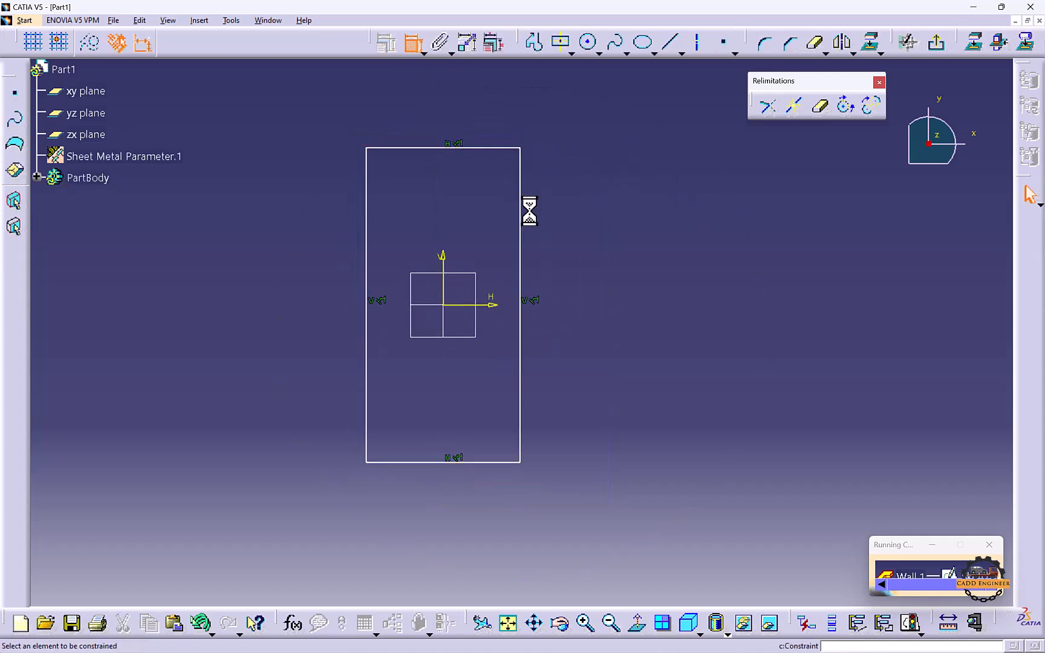
click(521, 218)
click(596, 266)
double_click(594, 258)
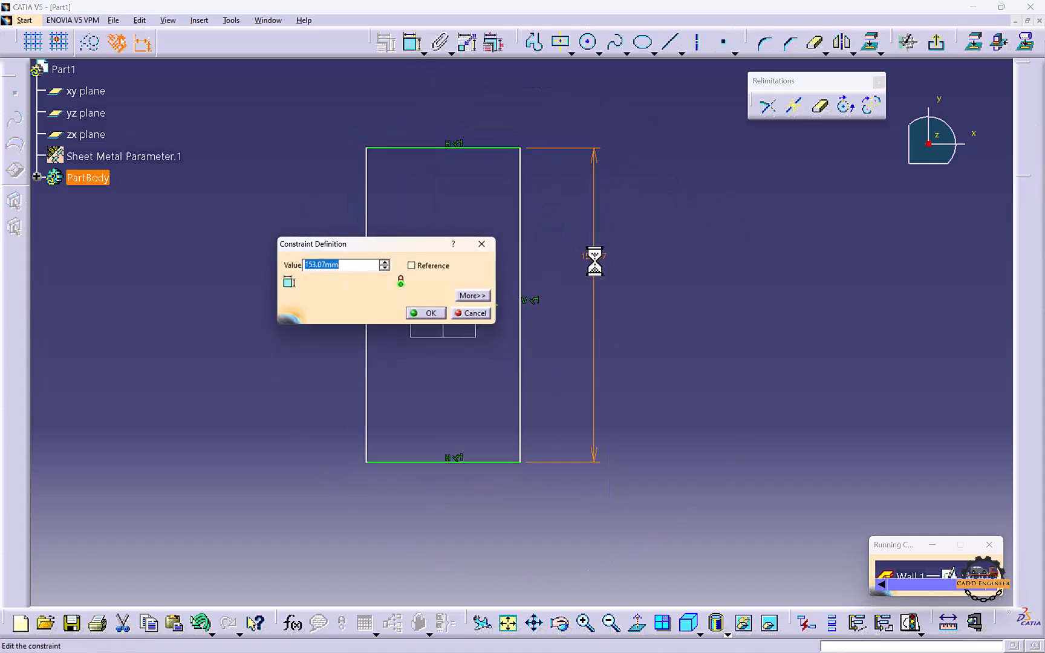
text(150)
key(Return)
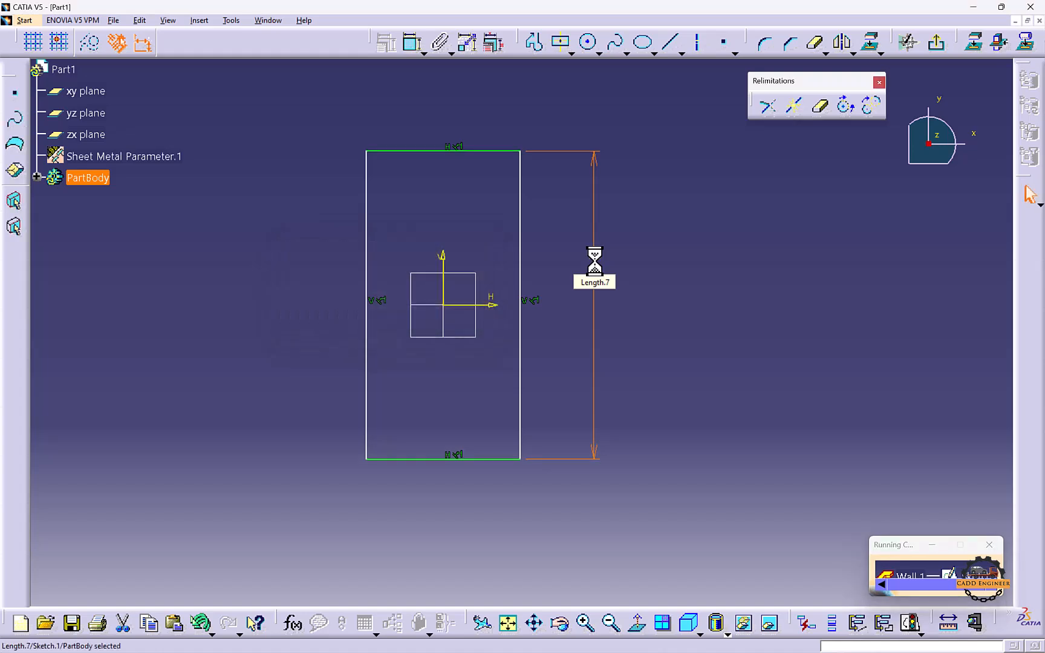
Step: Dimension the rectangle's upper horizontal side and set it to 75 mm
click(413, 44)
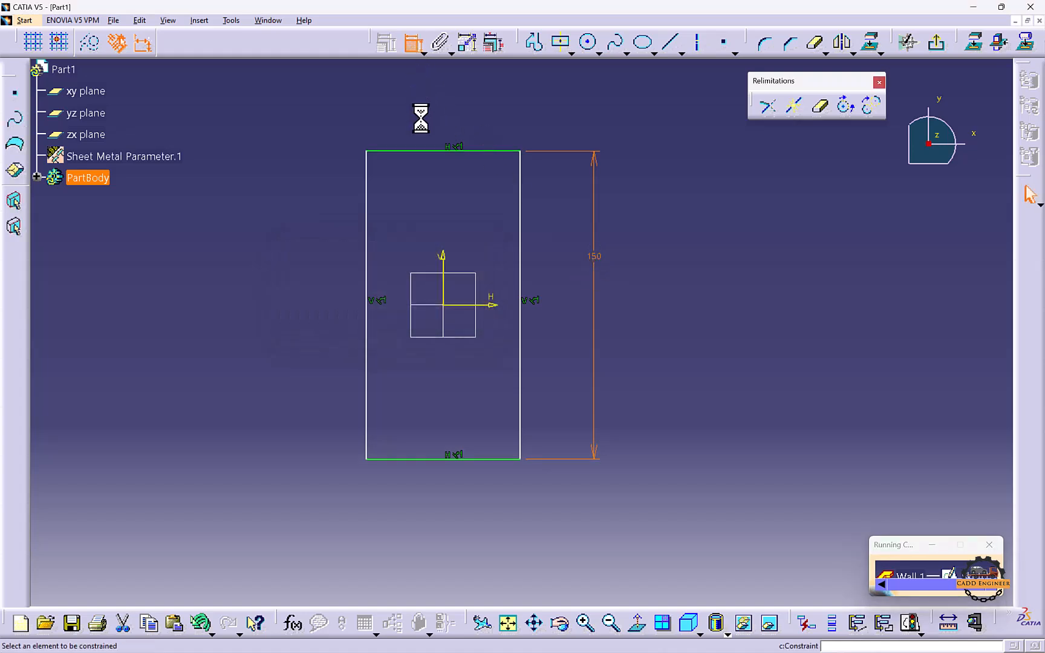
click(444, 152)
click(453, 126)
double_click(447, 117)
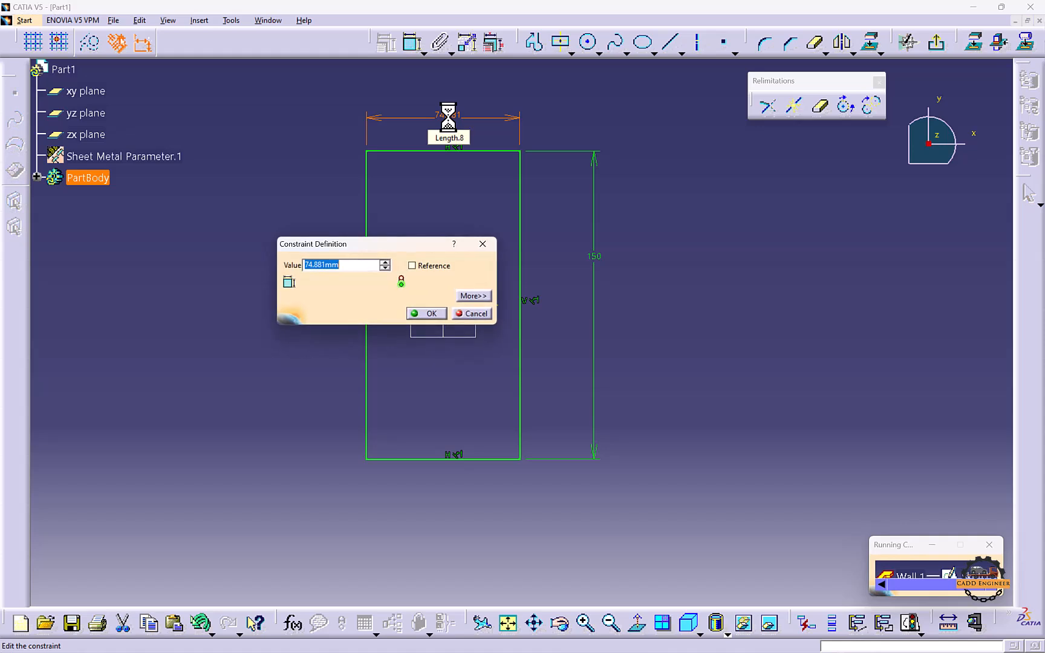
text(75)
key(Return)
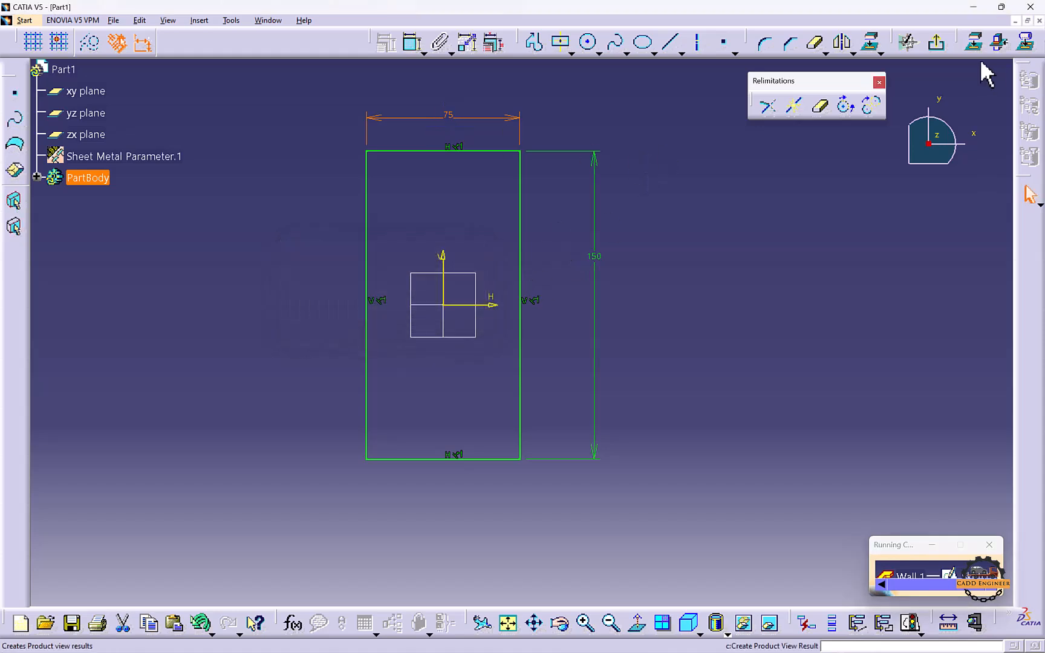
Step: Finish the sketch and create the base wall from it, with all material on one side of the profile
click(938, 44)
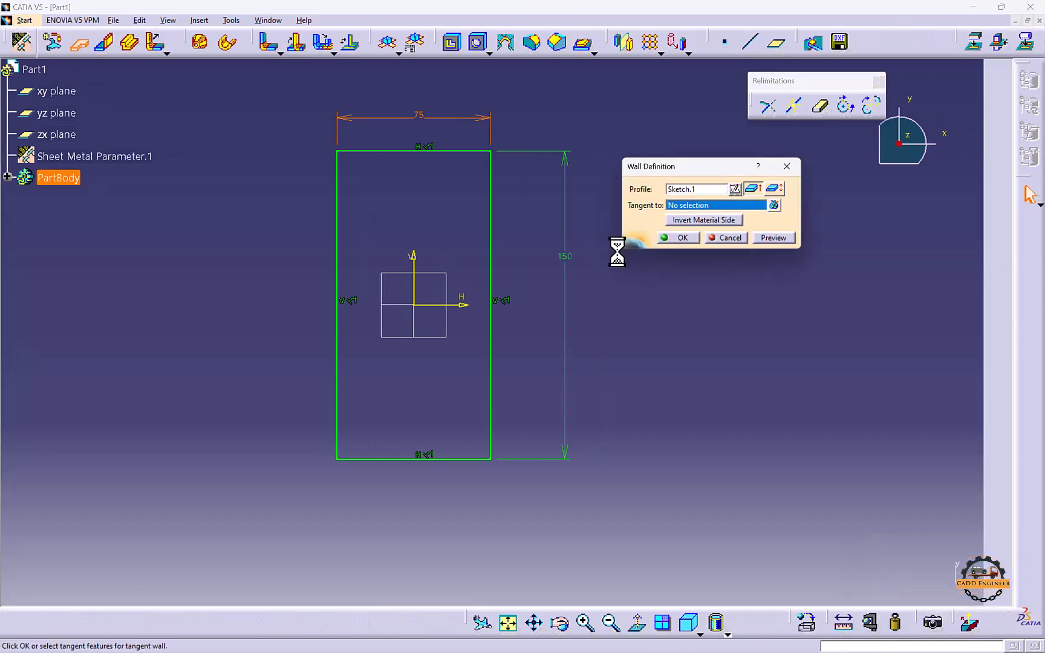
scroll(584, 264, up, 1)
middle_drag(583, 264, 496, 248)
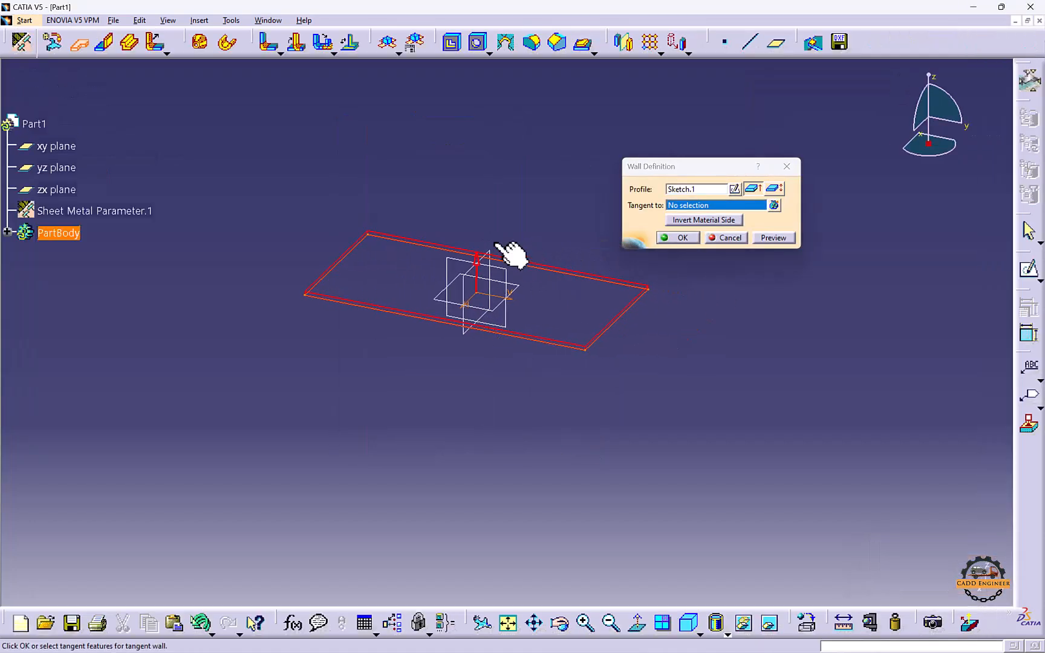
click(773, 189)
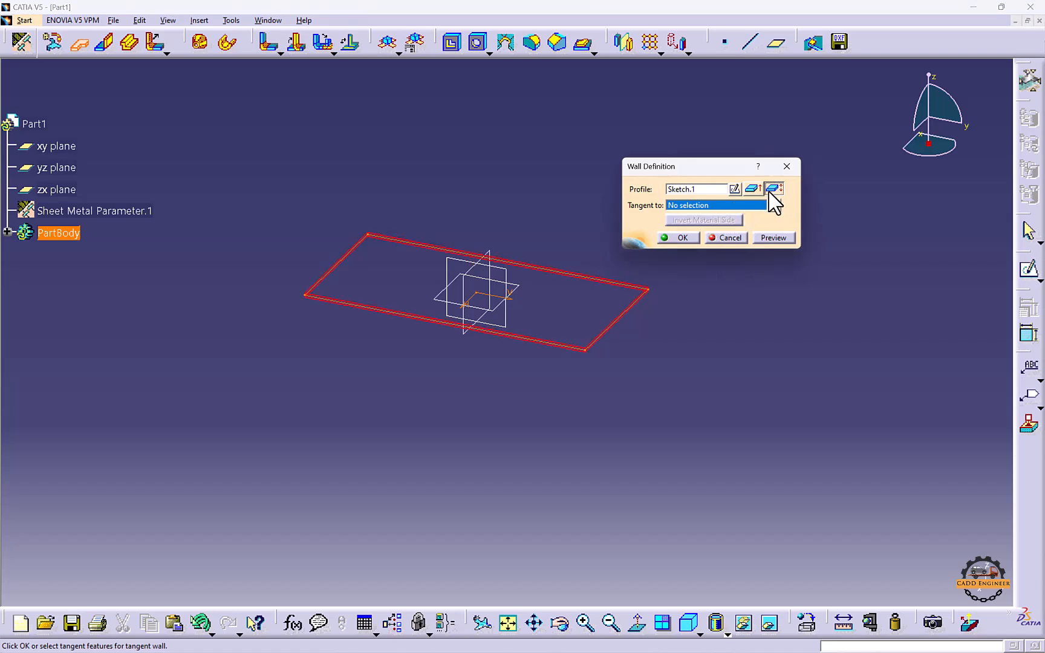
click(753, 190)
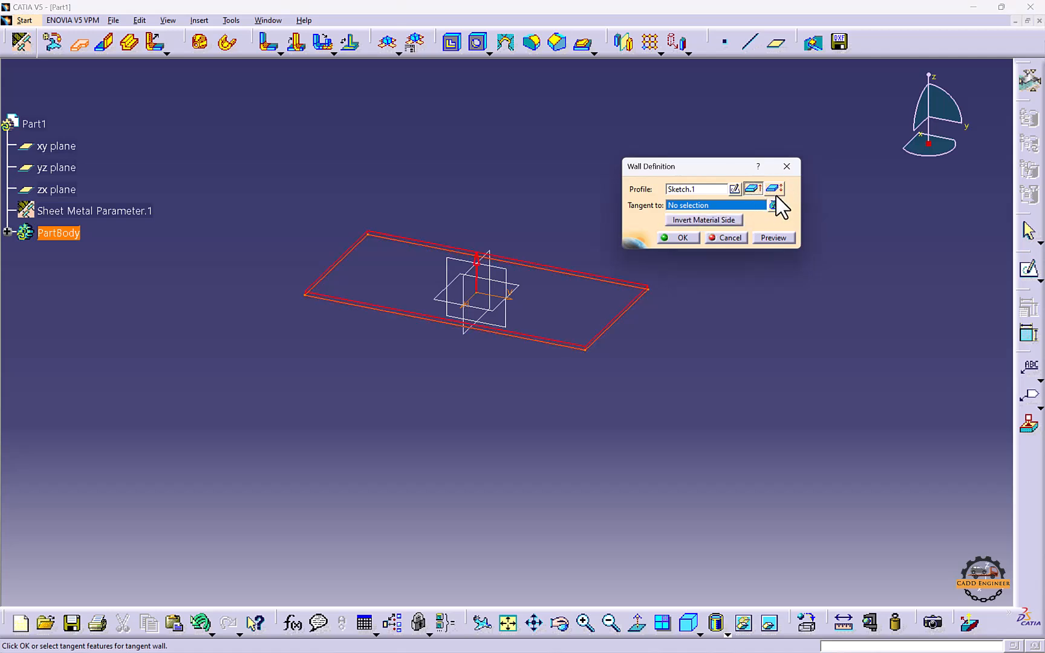
click(690, 238)
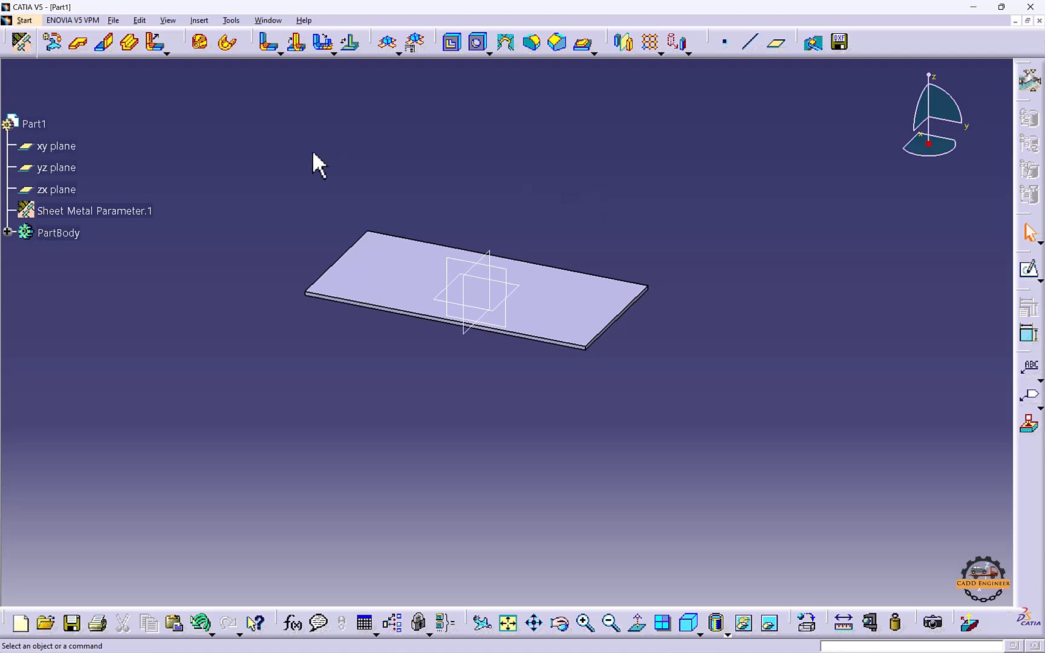
Step: Set up a wall on the plate's short edge along positive y, 45 mm high and inclined at 115 degrees
click(107, 51)
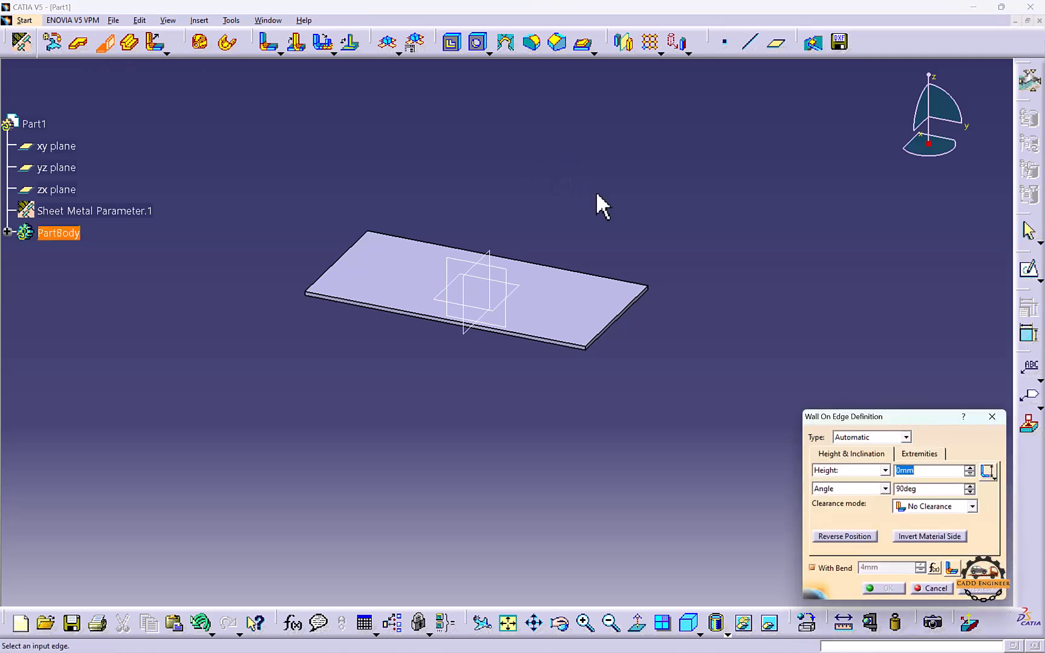
click(624, 318)
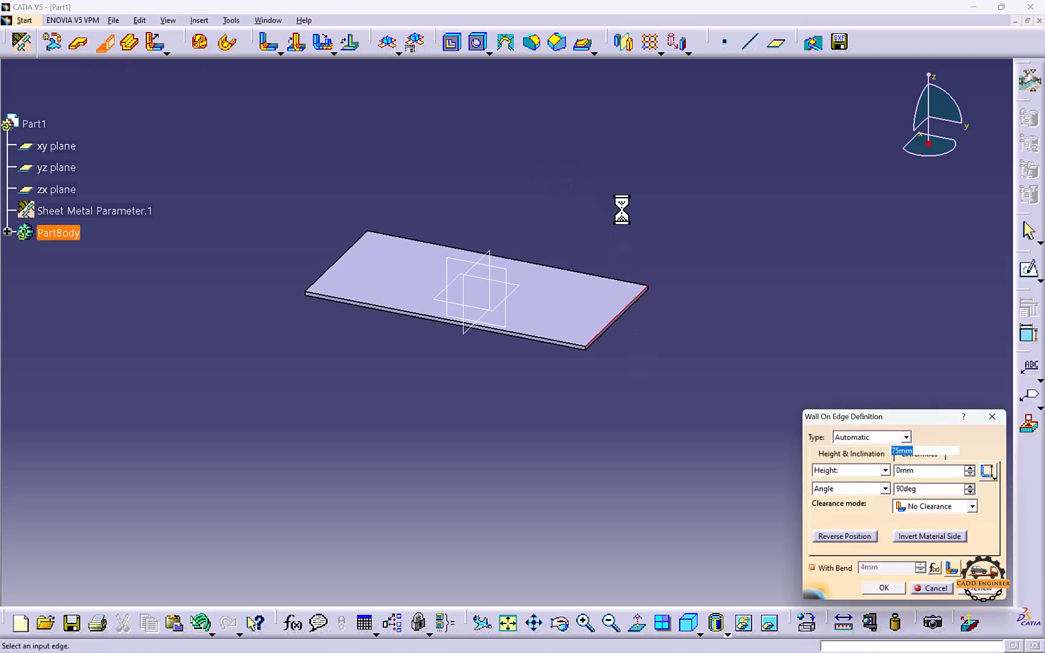
middle_drag(590, 334, 566, 334)
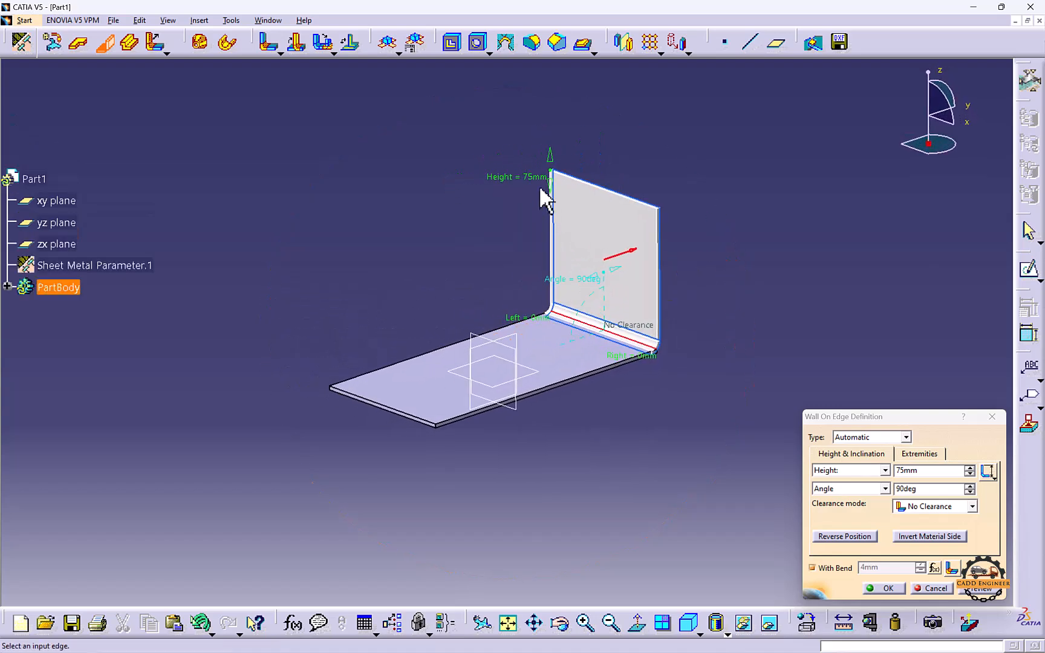
drag(551, 182, 553, 250)
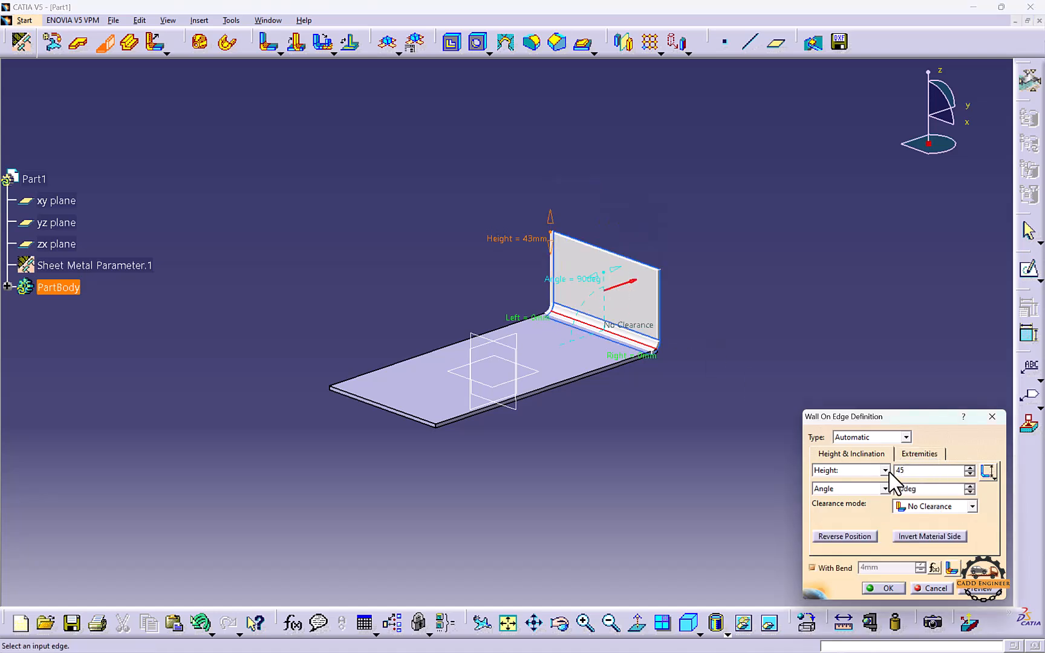
key(Return)
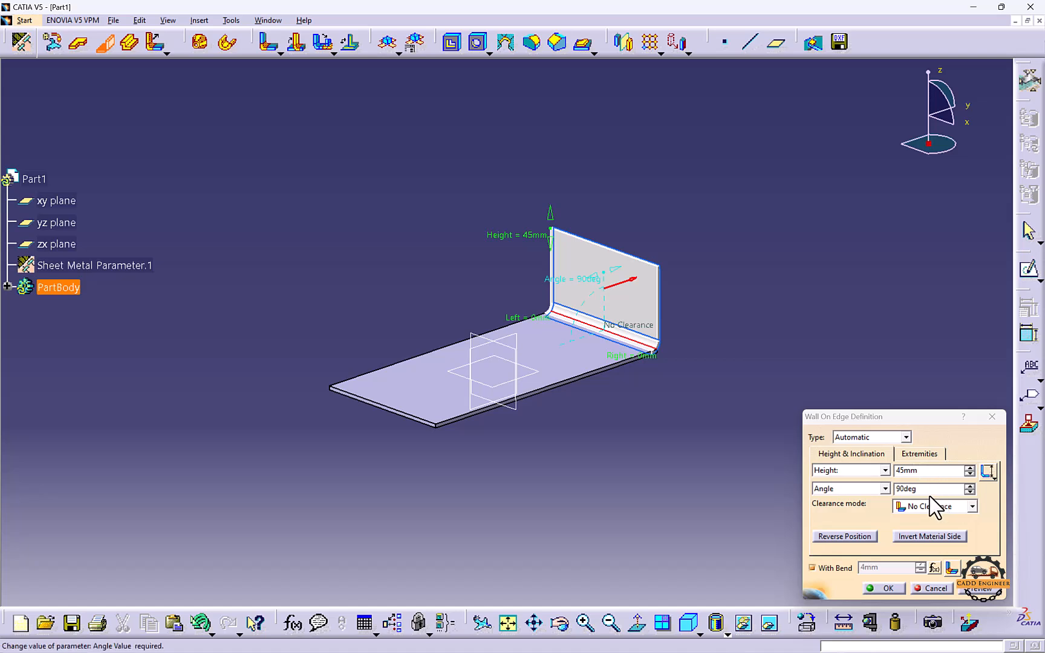
click(969, 489)
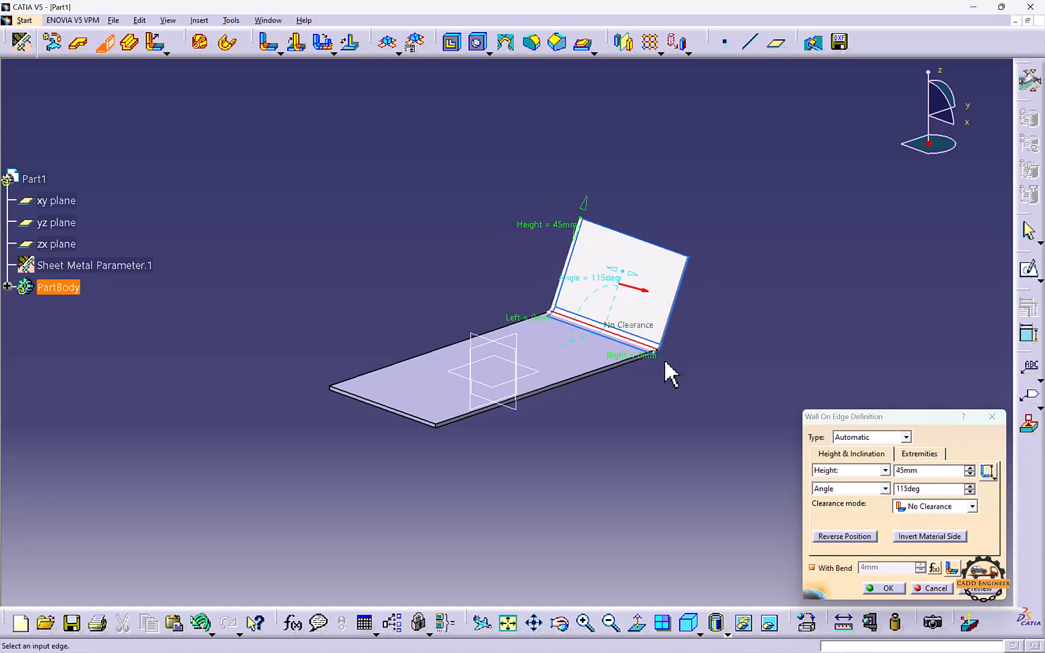
Step: Try a monodirectional clearance of -13 mm for the edge wall and preview it
middle_drag(664, 361, 532, 331)
scroll(672, 298, up, 1)
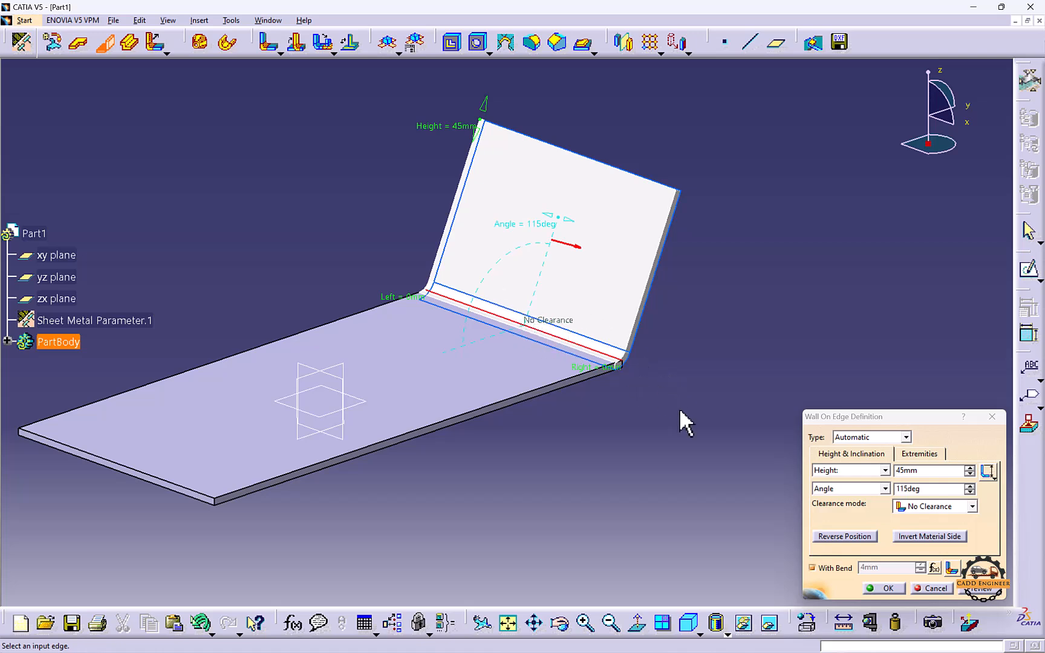
click(971, 507)
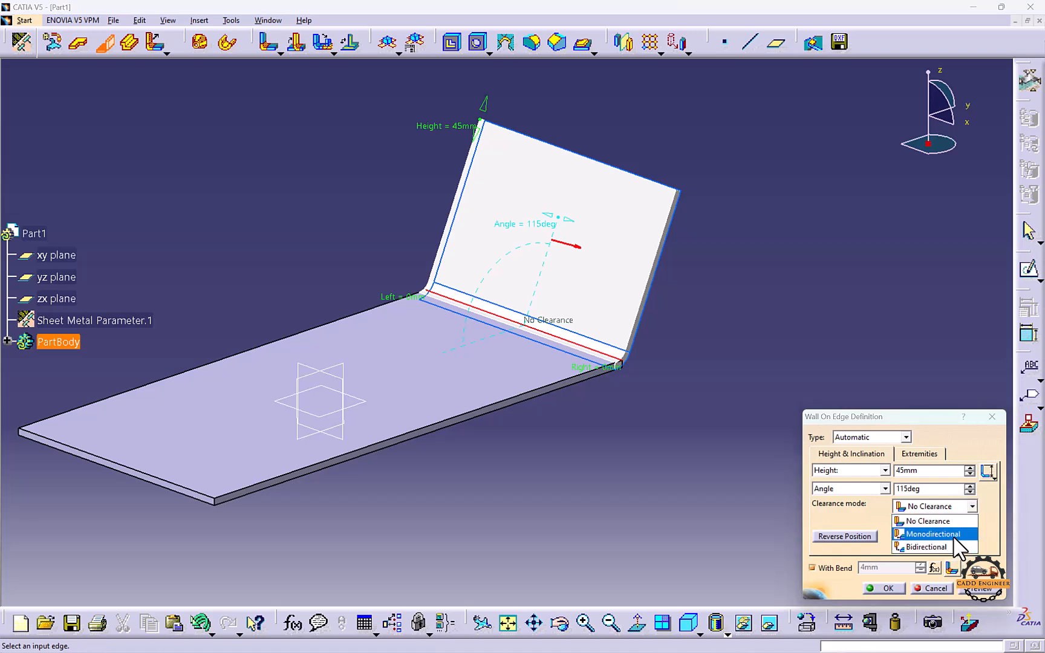
click(955, 536)
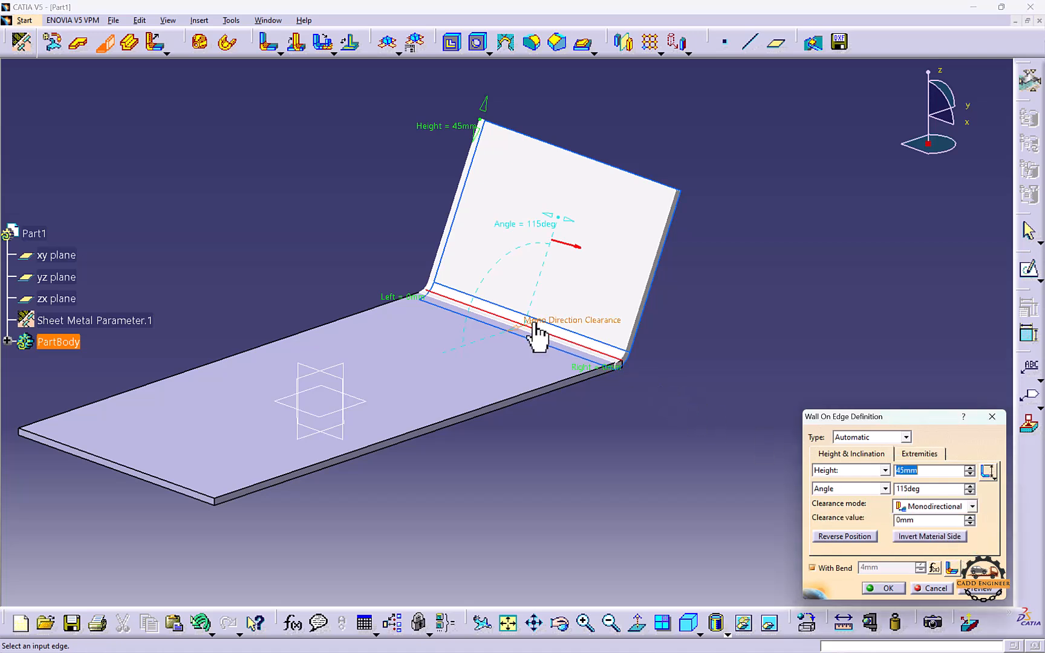
drag(536, 328, 592, 308)
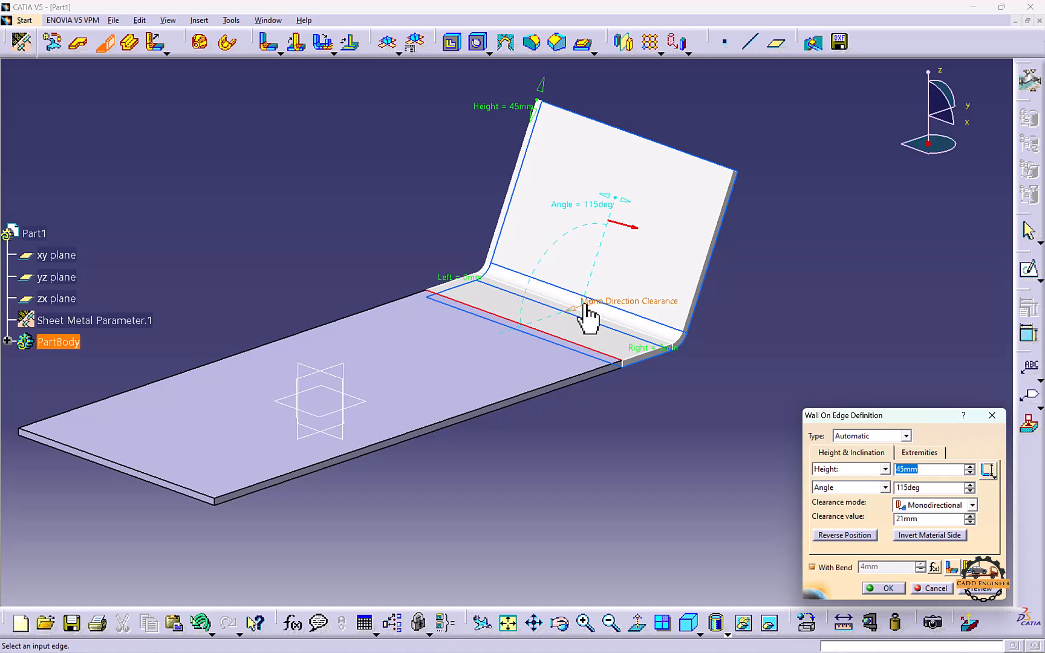
drag(585, 318, 510, 346)
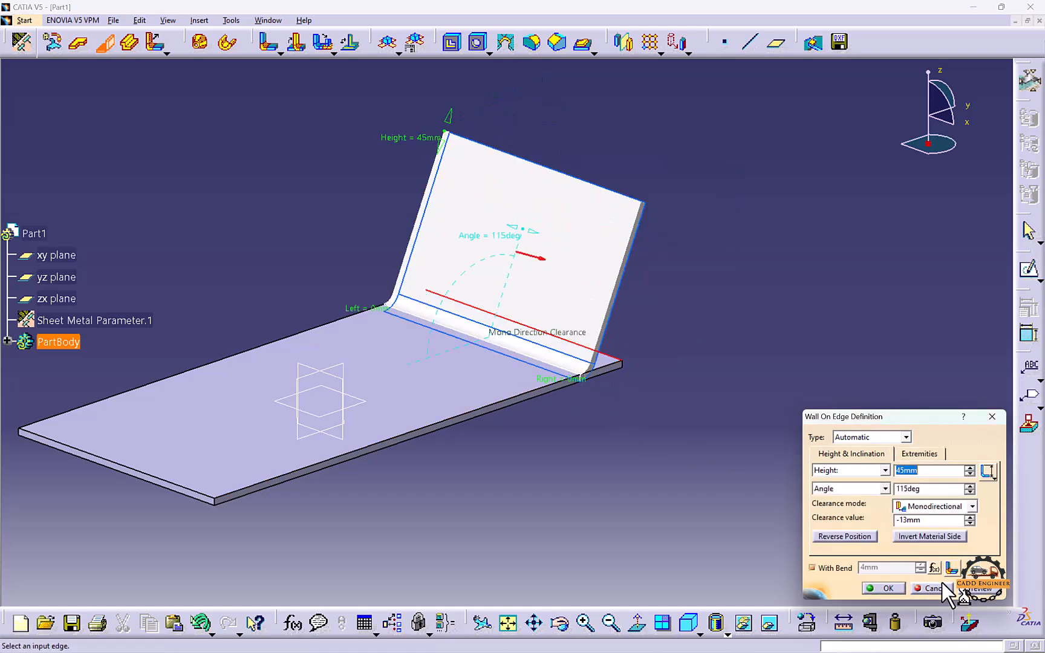
click(976, 589)
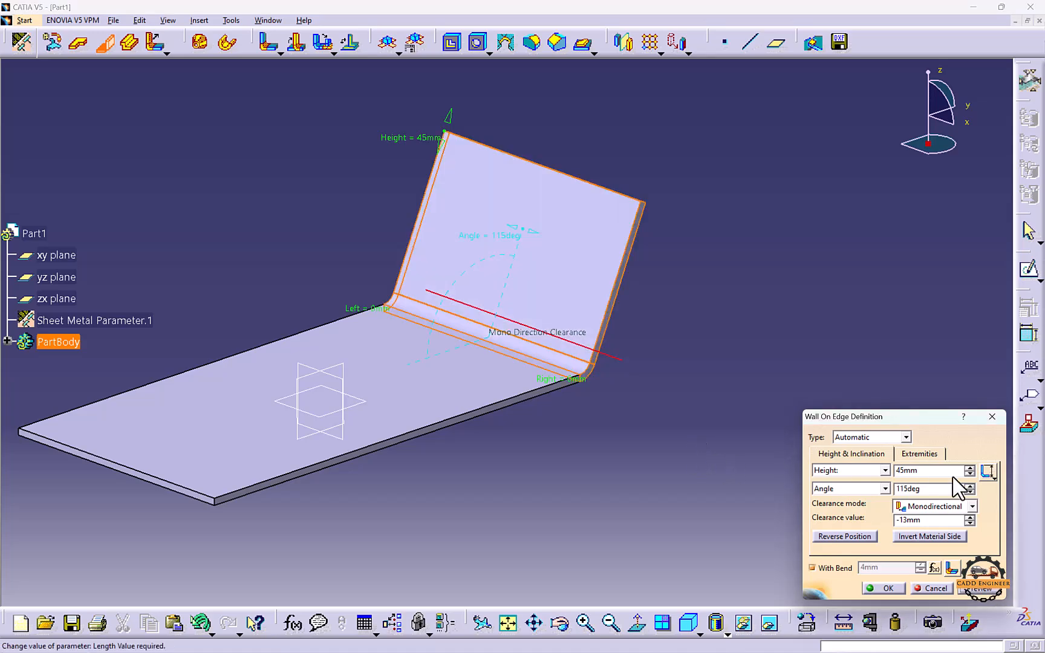
Step: Switch the edge wall's clearance mode to bidirectional and try to move the clearance position in the model
click(947, 506)
click(934, 546)
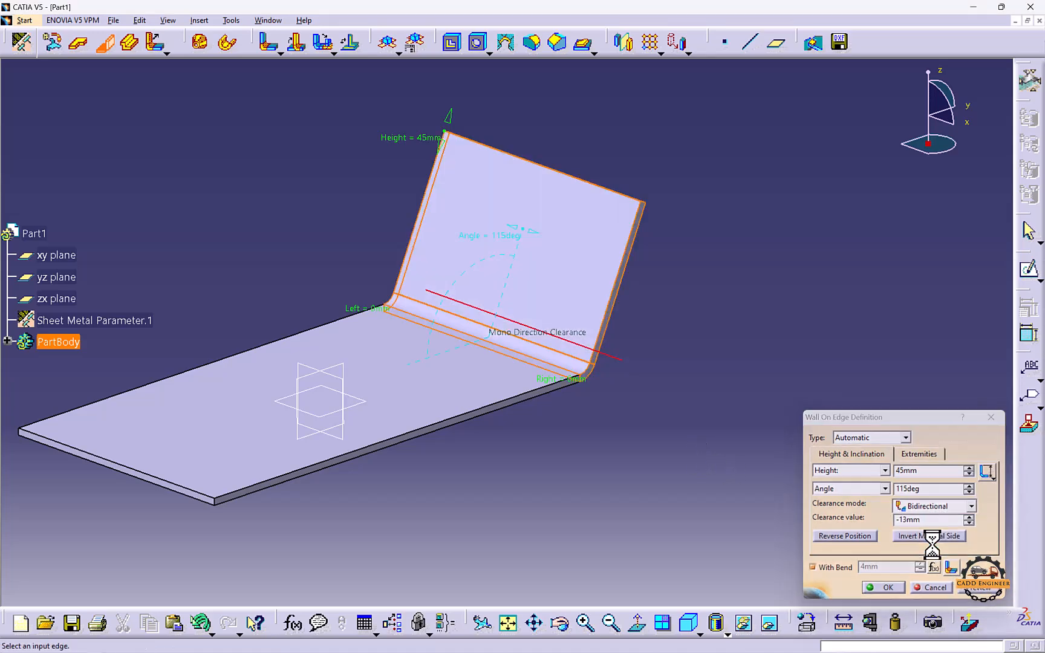
click(577, 369)
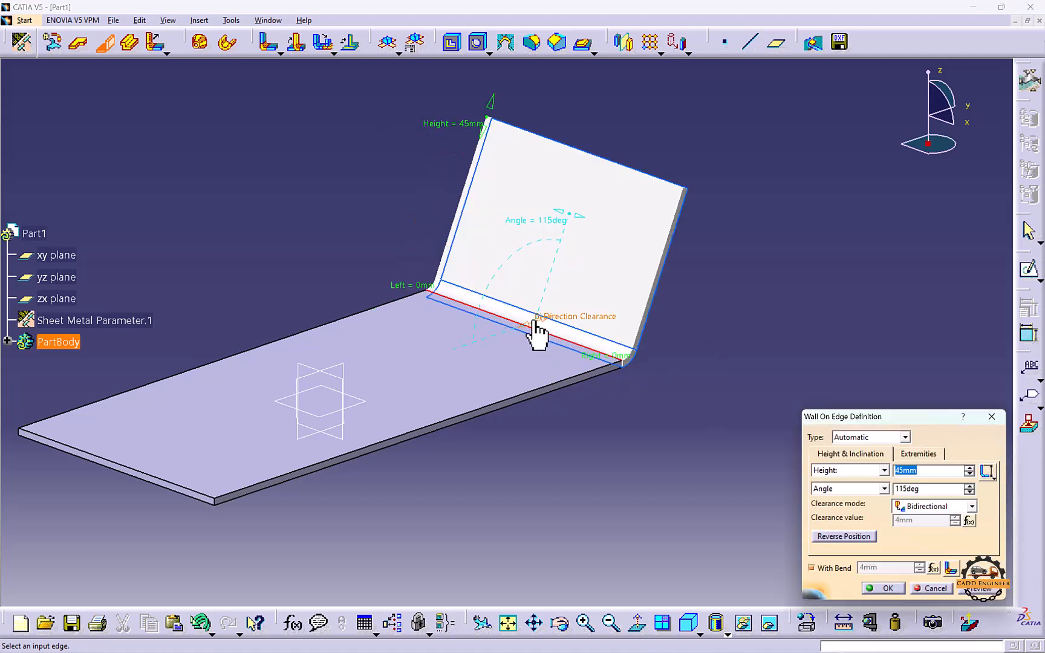
drag(536, 324, 568, 314)
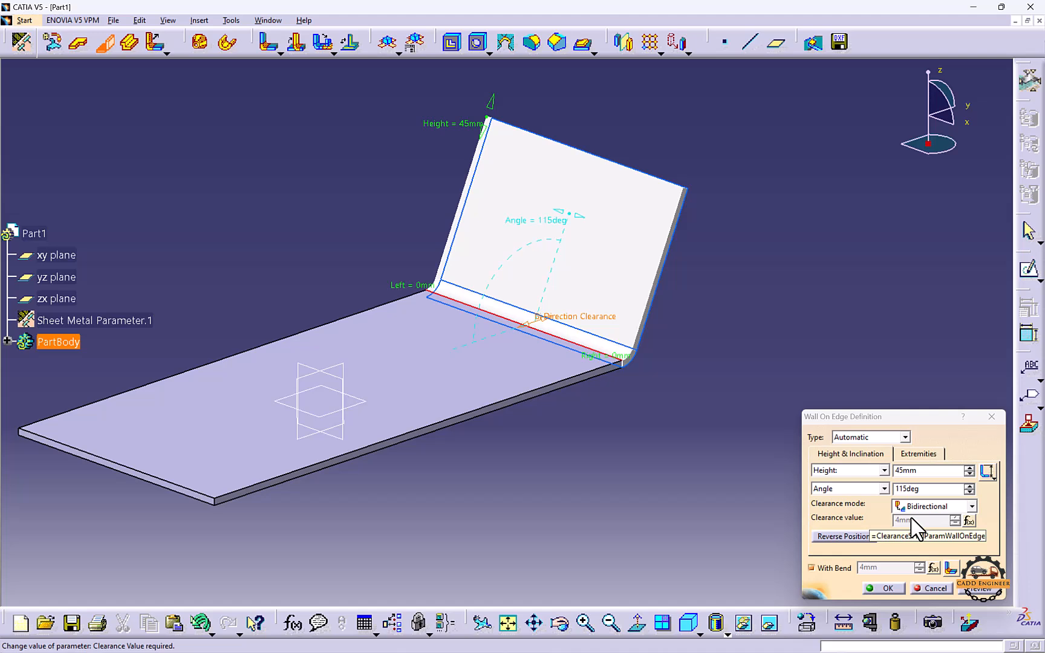
Step: Set the edge wall's left and right extremity offsets to 20 mm
click(932, 457)
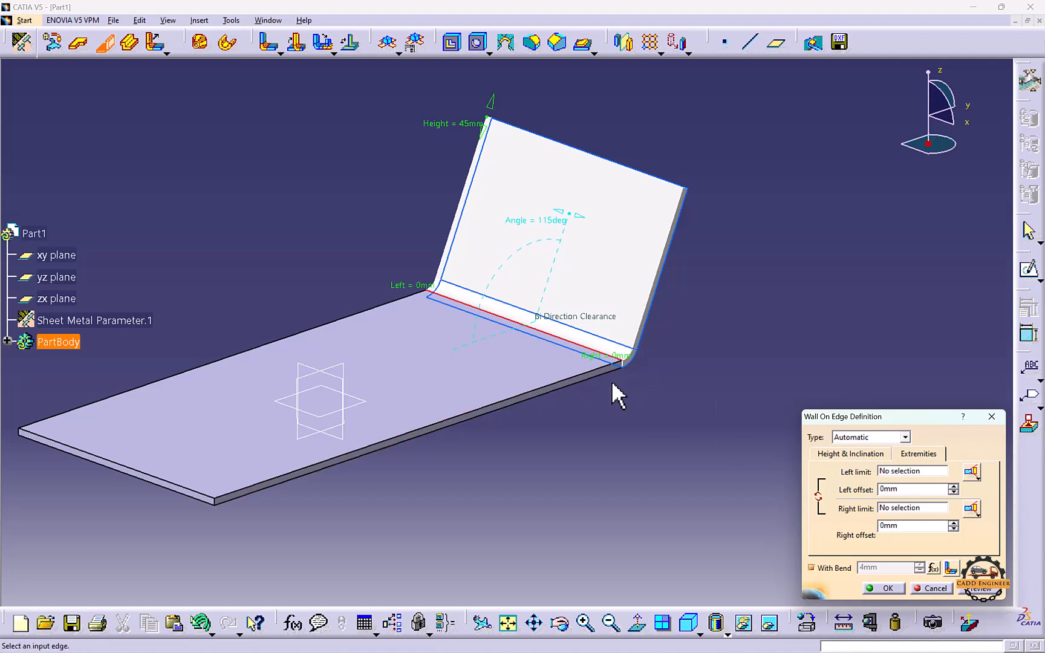
click(916, 489)
text(20)
key(Return)
click(912, 526)
text(20)
key(Return)
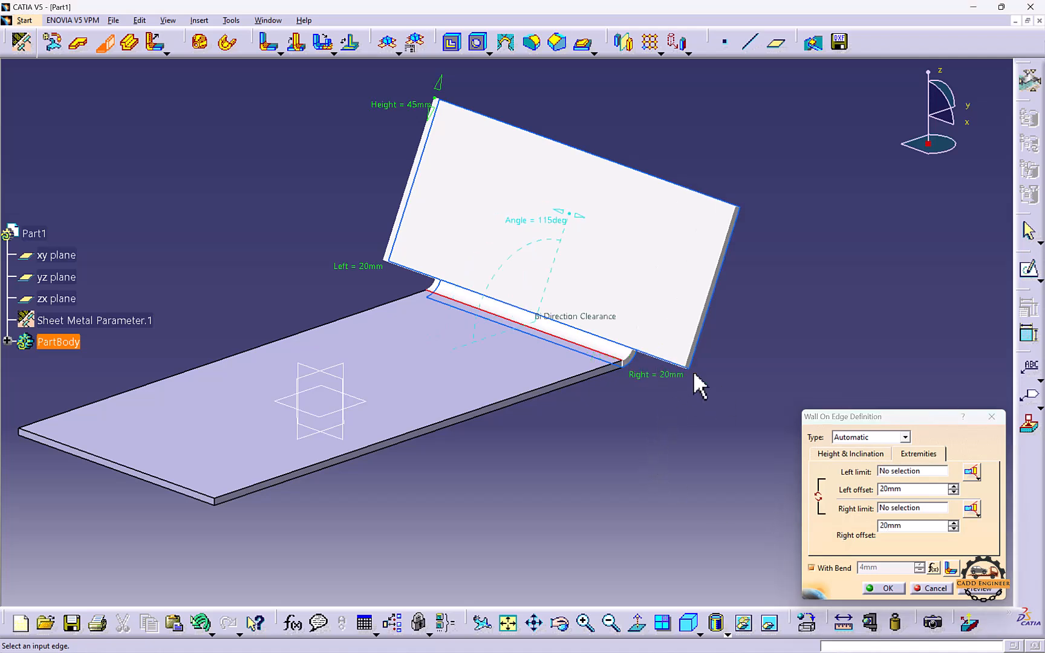
Step: Set the edge wall's left and right offsets to -20 mm each and create the wall
click(881, 492)
text(-)
key(Return)
click(881, 526)
text(-)
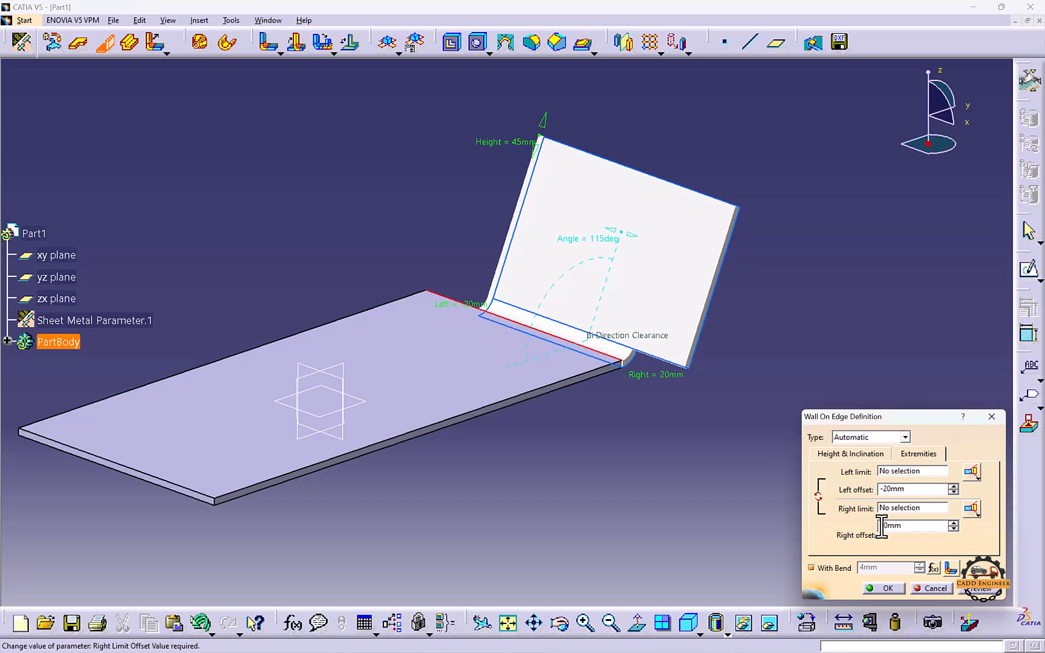
key(Return)
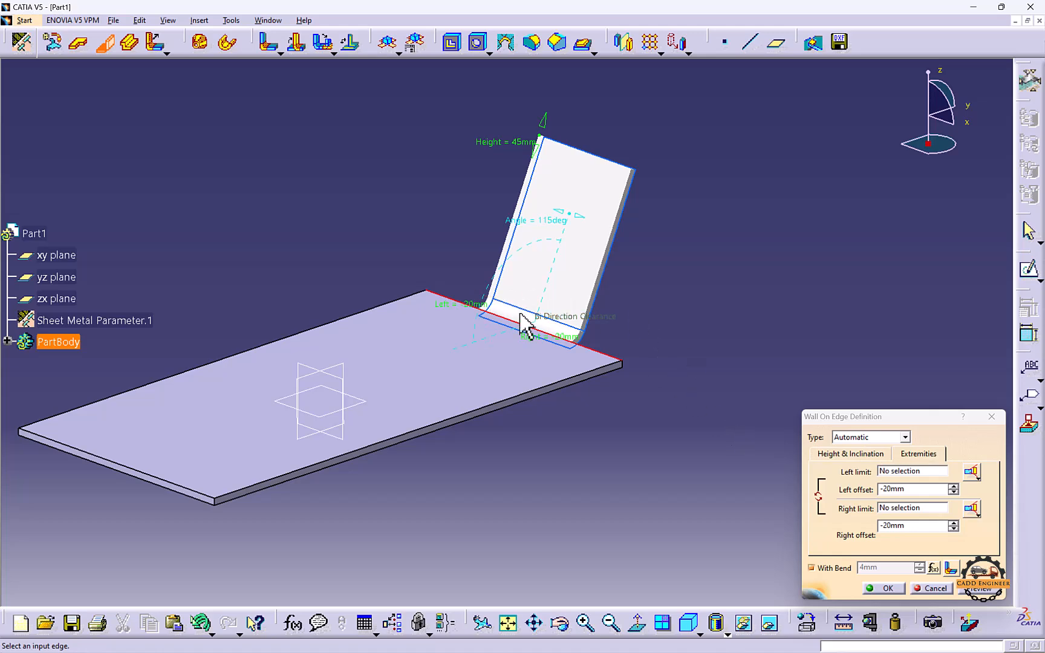
click(883, 587)
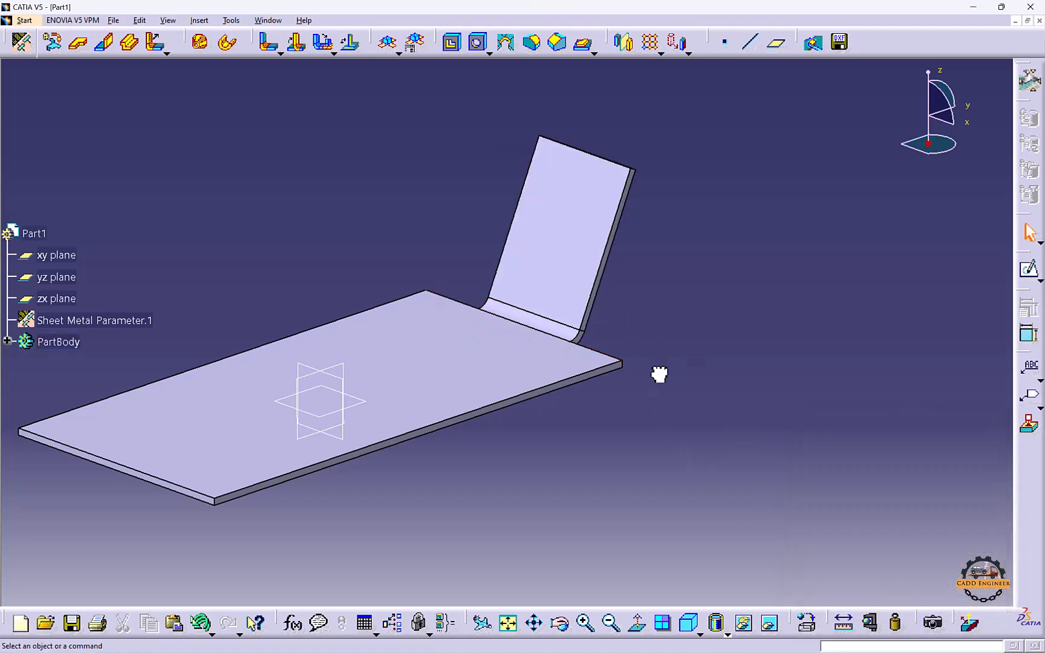
Step: Change the bend extremities in the sheet metal parameters to square relief, with L1 at 1 mm and L2 at 2 mm
middle_drag(659, 374, 653, 413)
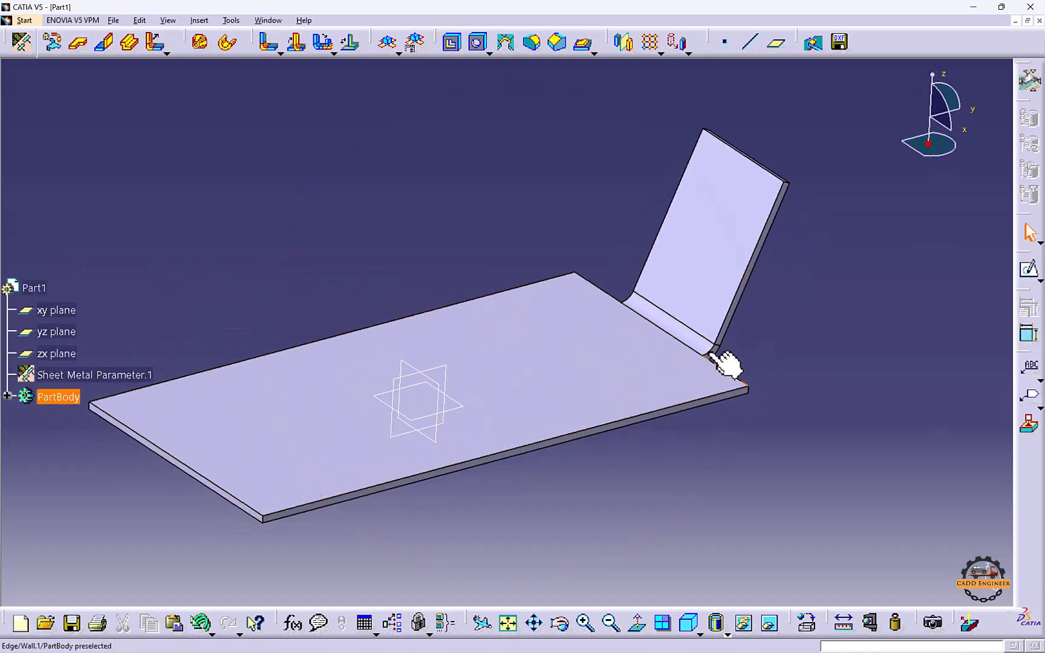
middle_drag(671, 377, 707, 384)
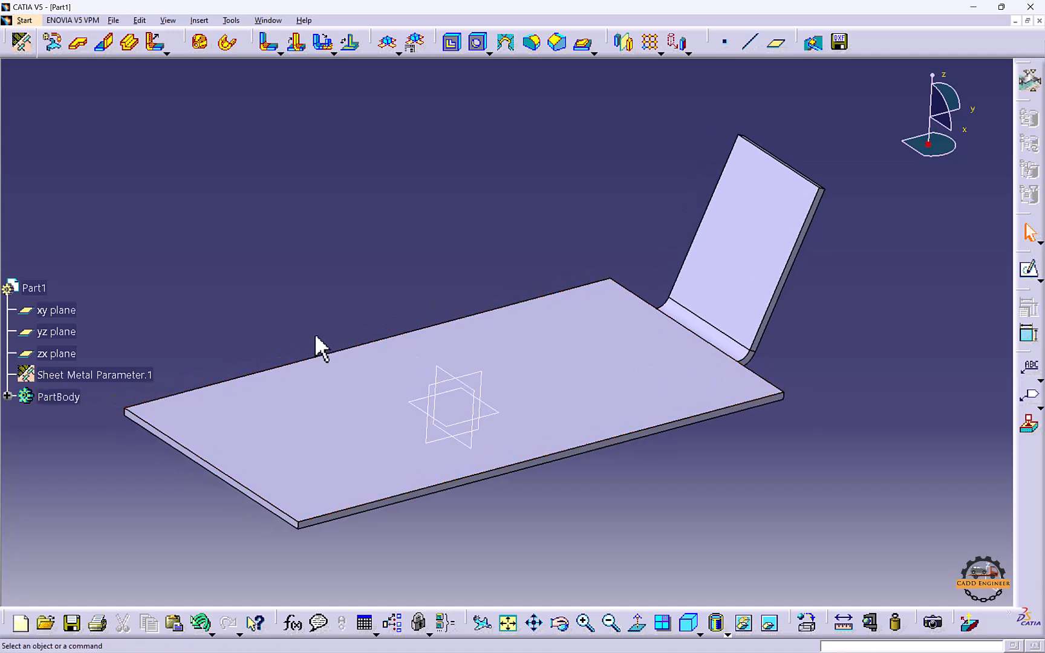
scroll(273, 296, down, 3)
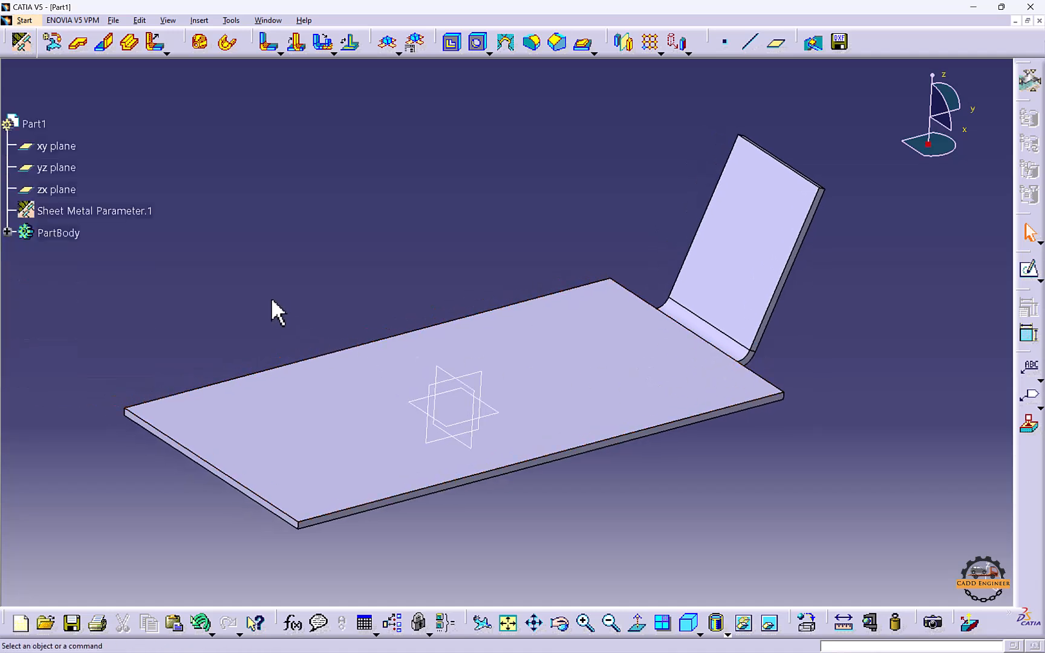
double_click(130, 211)
click(290, 218)
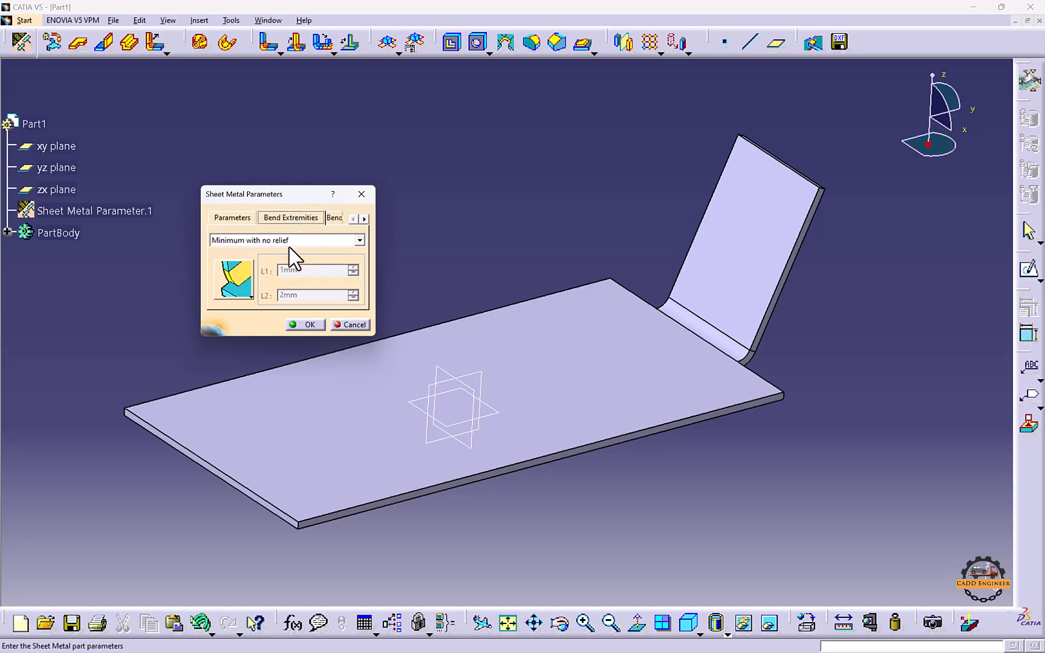
click(293, 241)
click(286, 274)
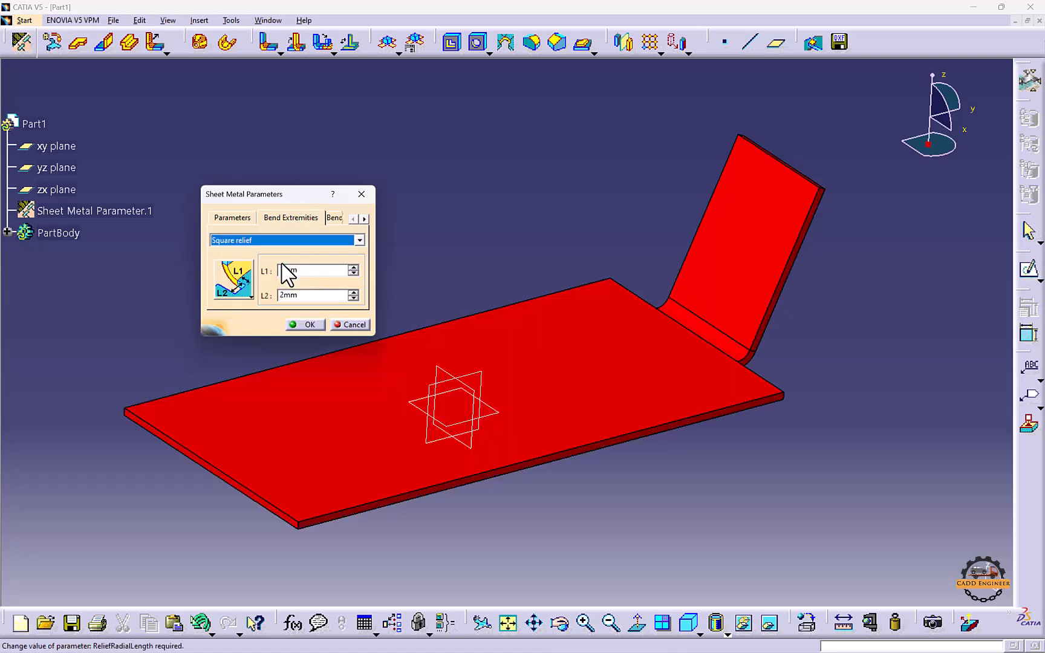
click(308, 324)
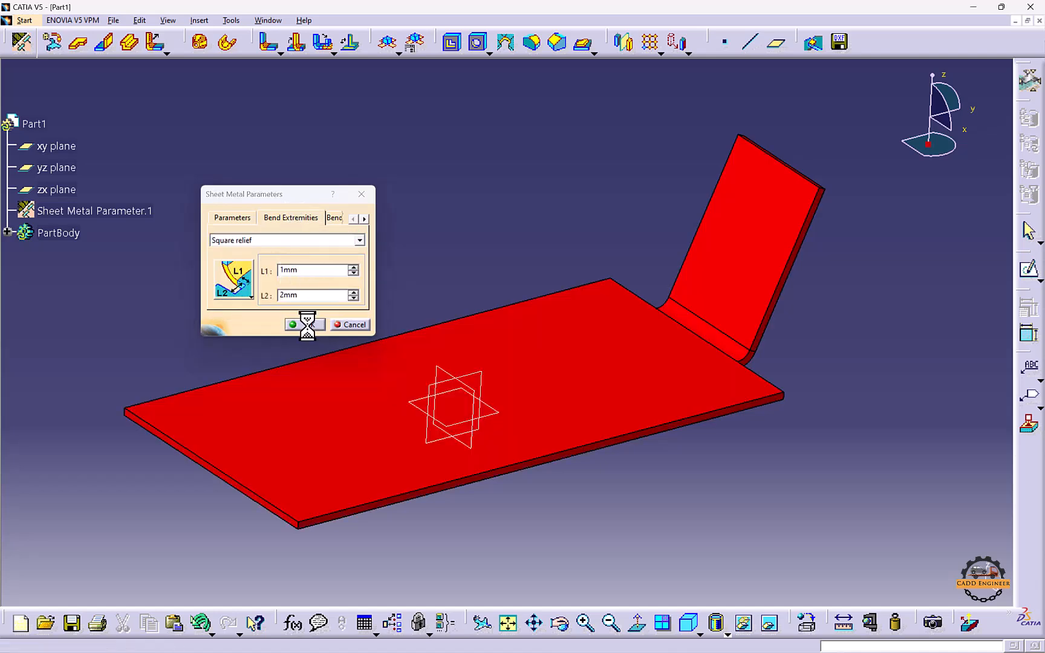
Step: Inspect the relief cuts, reopen the wall on edge and switch its clearance mode to monodirectional
middle_drag(635, 343, 775, 272)
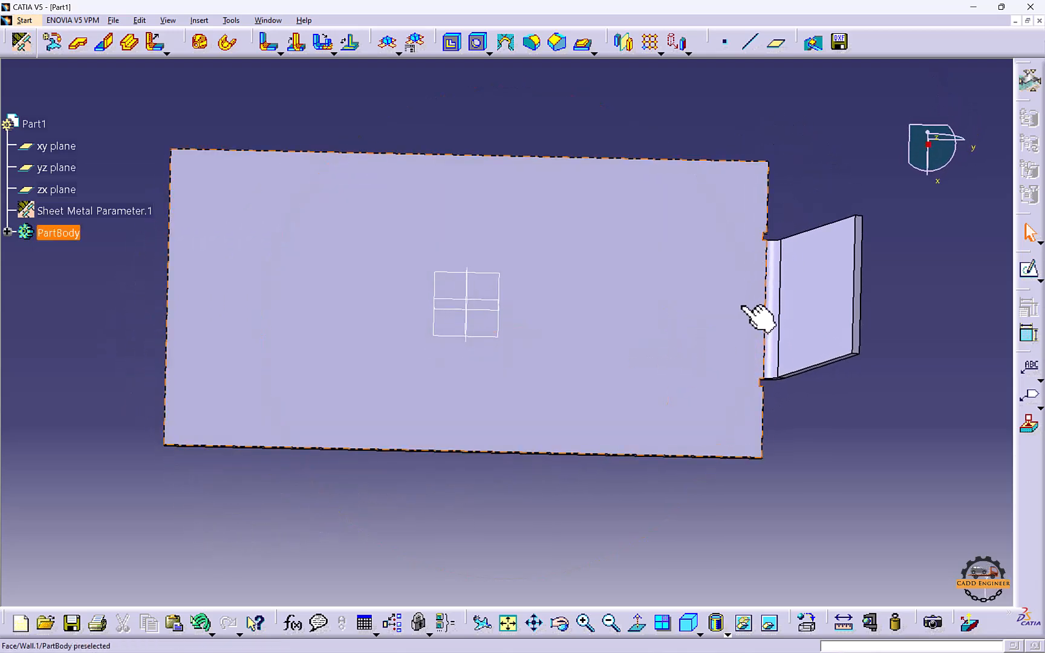
middle_drag(797, 390, 205, 294)
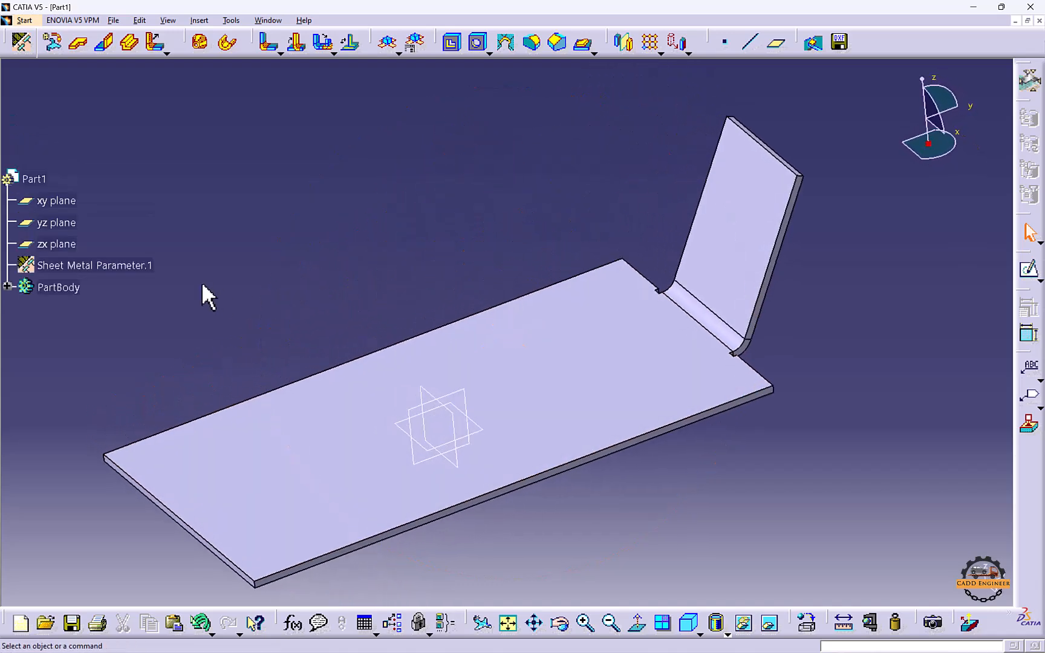
click(7, 286)
double_click(100, 351)
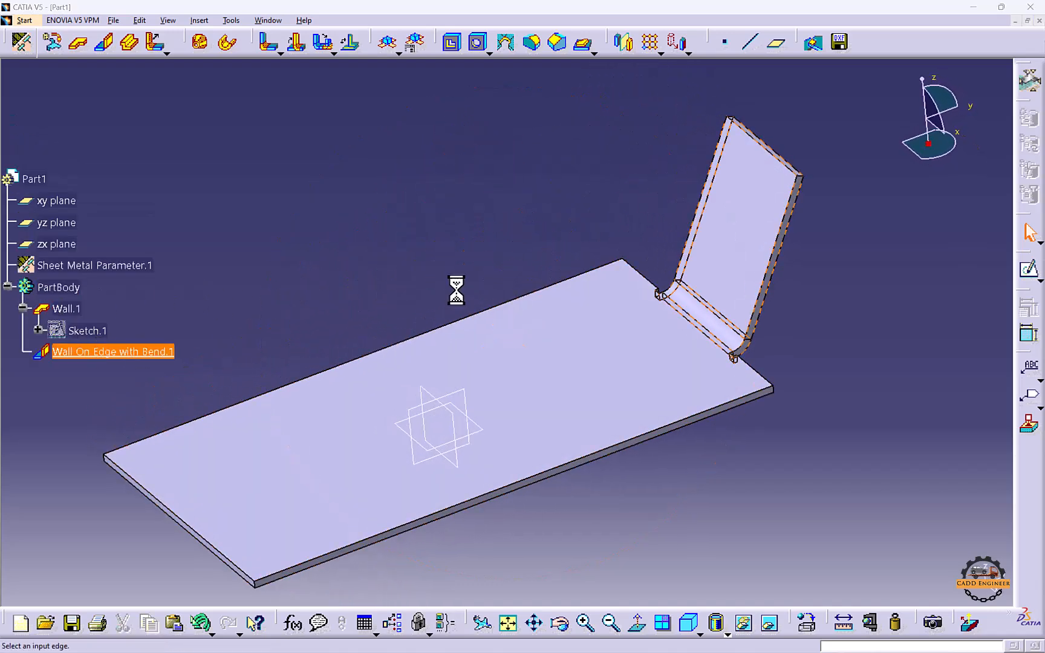
click(928, 509)
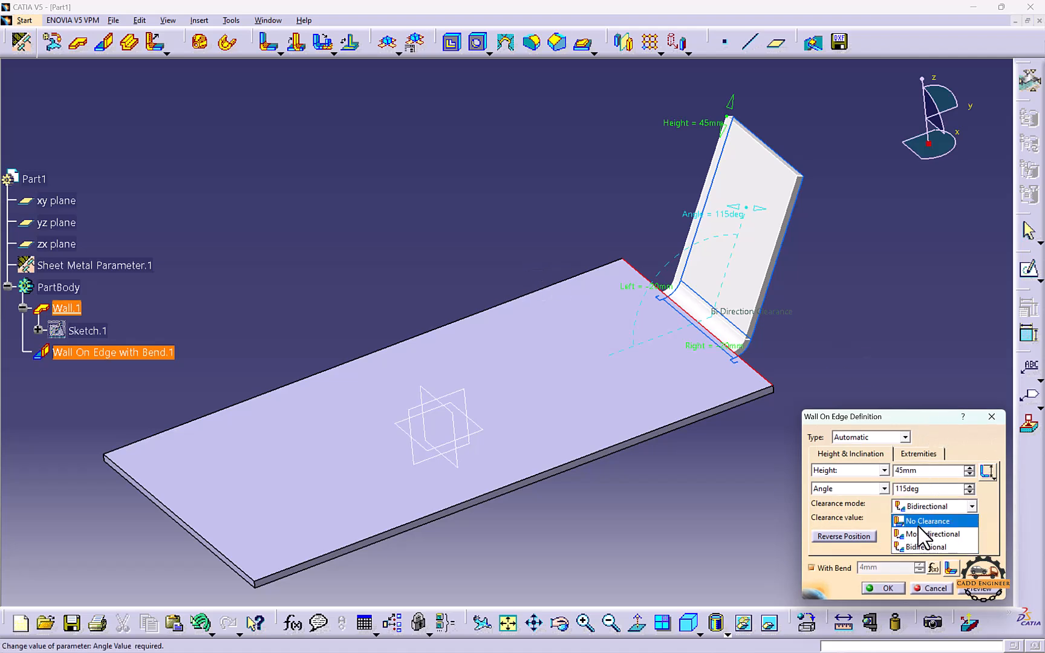
click(926, 535)
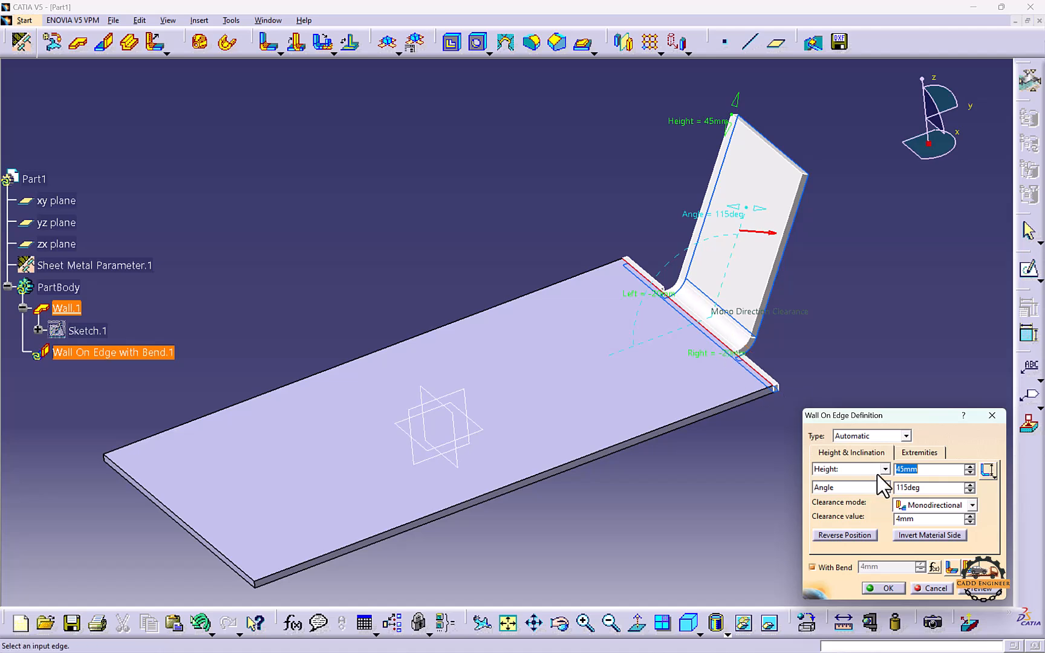
Step: Set the edge wall's clearance value to -4 mm, preview it from above and apply the change
click(971, 516)
click(969, 522)
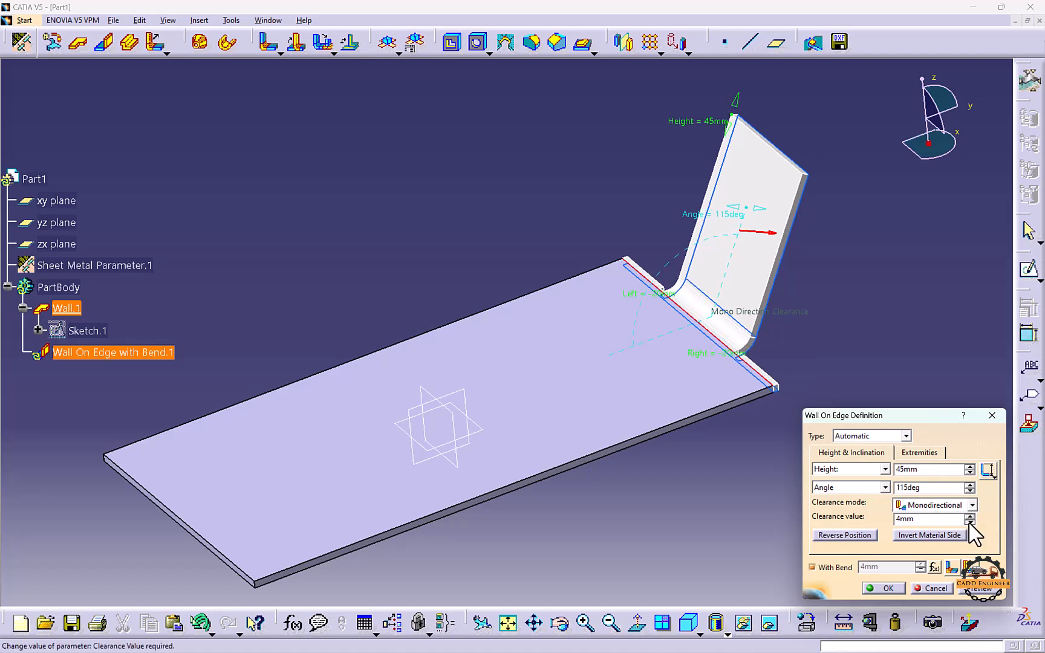
click(969, 523)
click(718, 316)
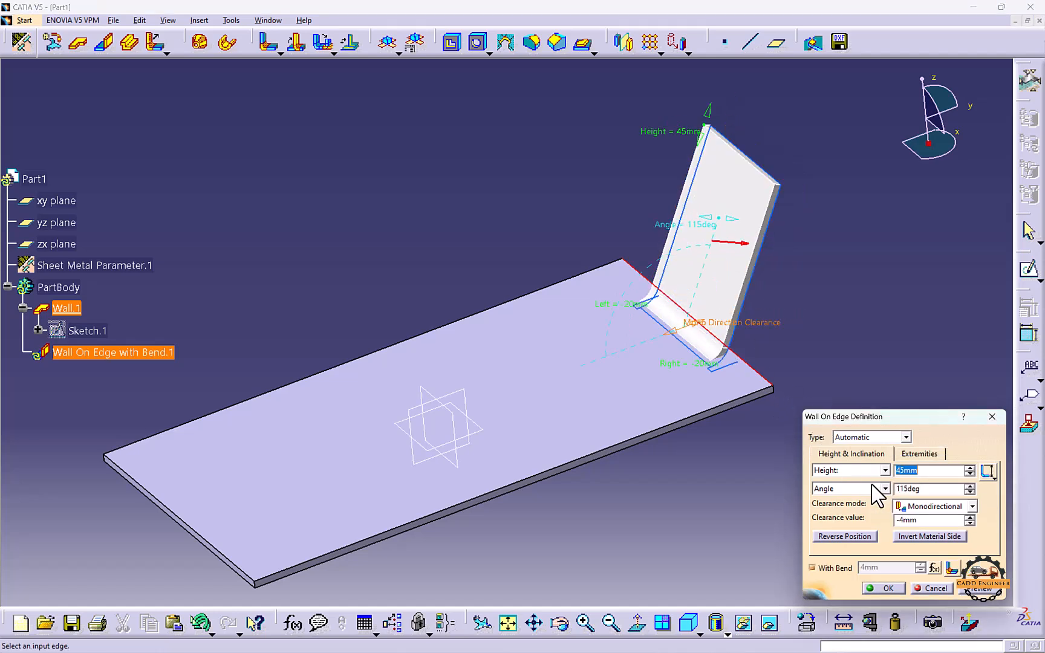
click(978, 591)
middle_drag(674, 371, 672, 201)
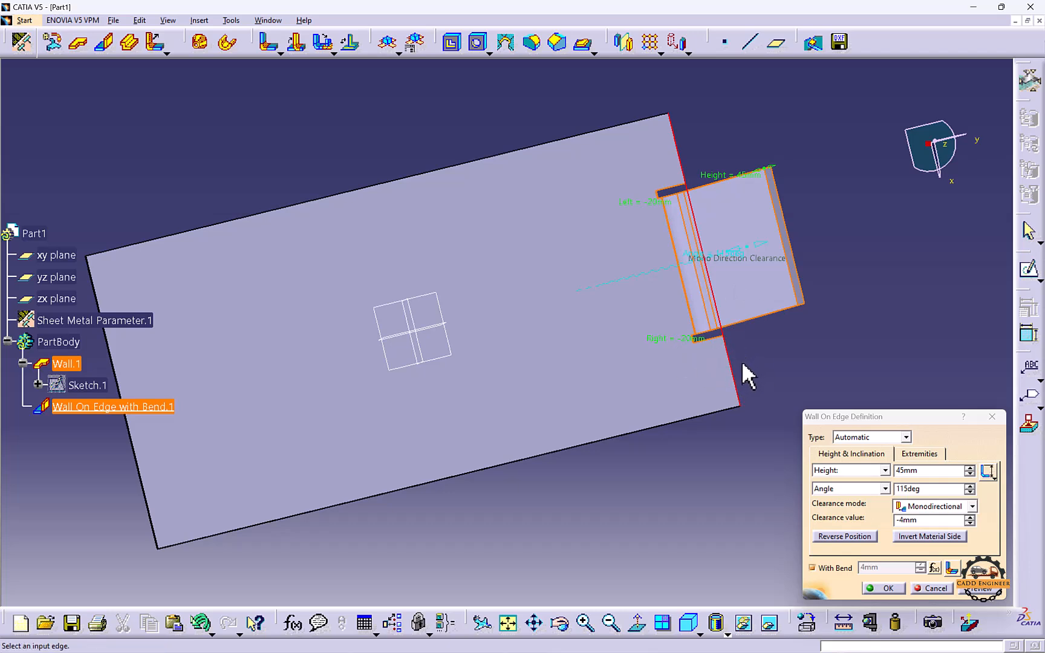
click(893, 587)
Step: Start an extrusion and sketch its open C-shaped profile on the base plate's face, about 57 mm long with legs about 22 mm
middle_drag(725, 446, 551, 224)
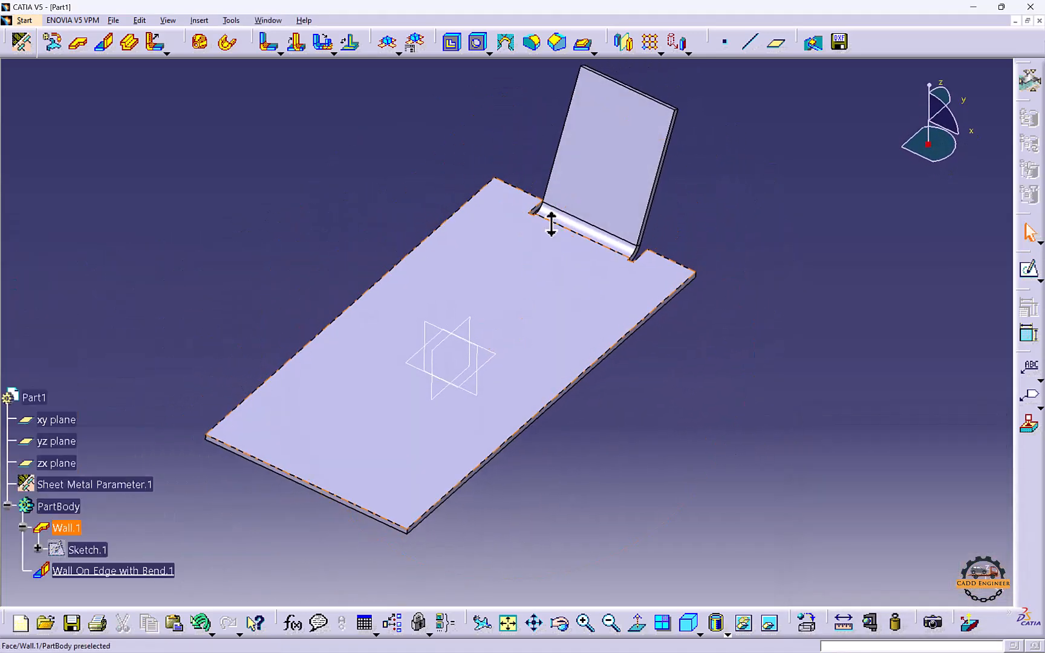
middle_drag(251, 133, 399, 225)
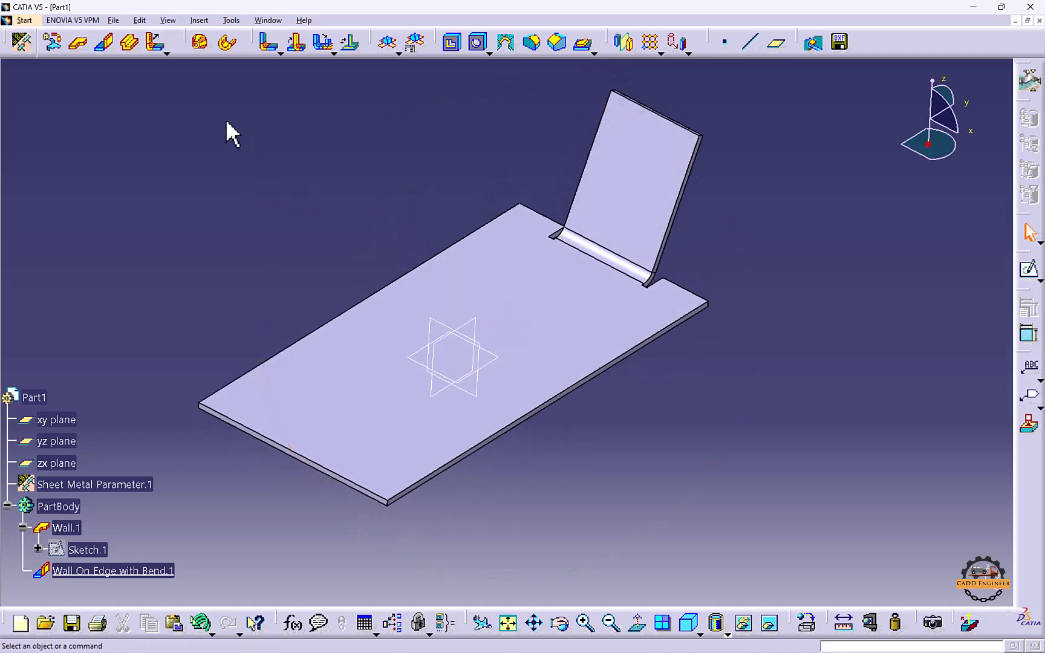
click(132, 50)
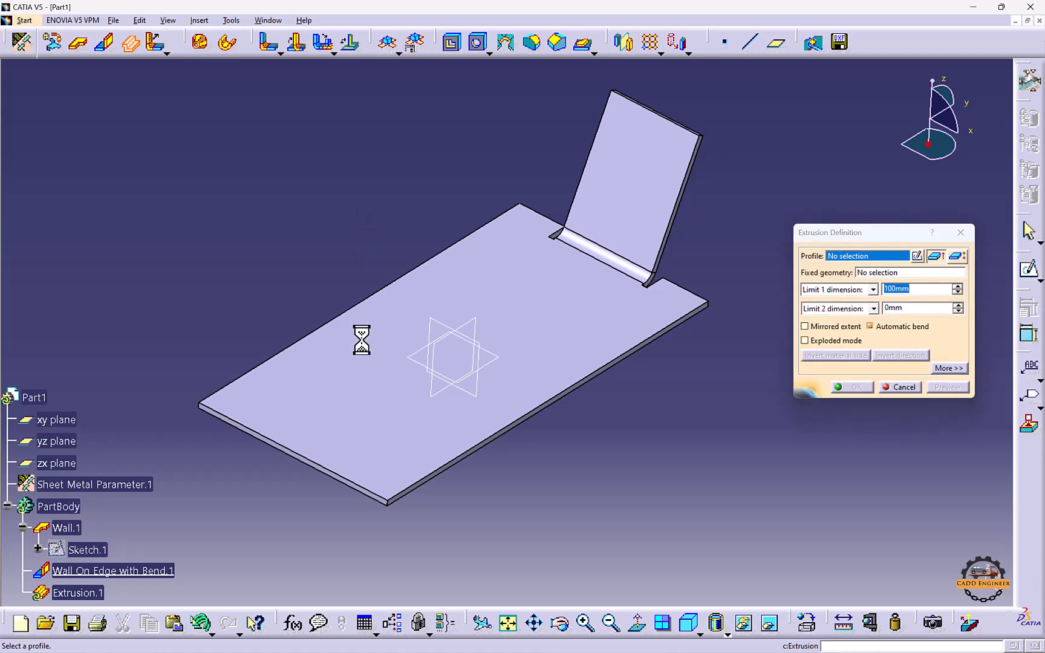
click(641, 286)
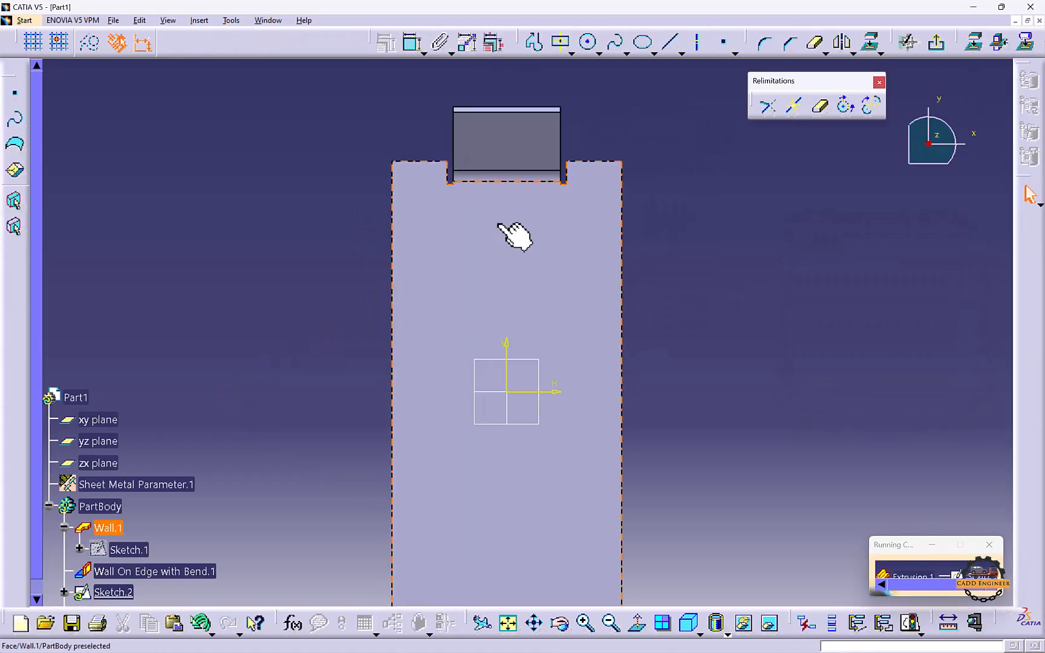
click(533, 44)
middle_drag(430, 333, 477, 233)
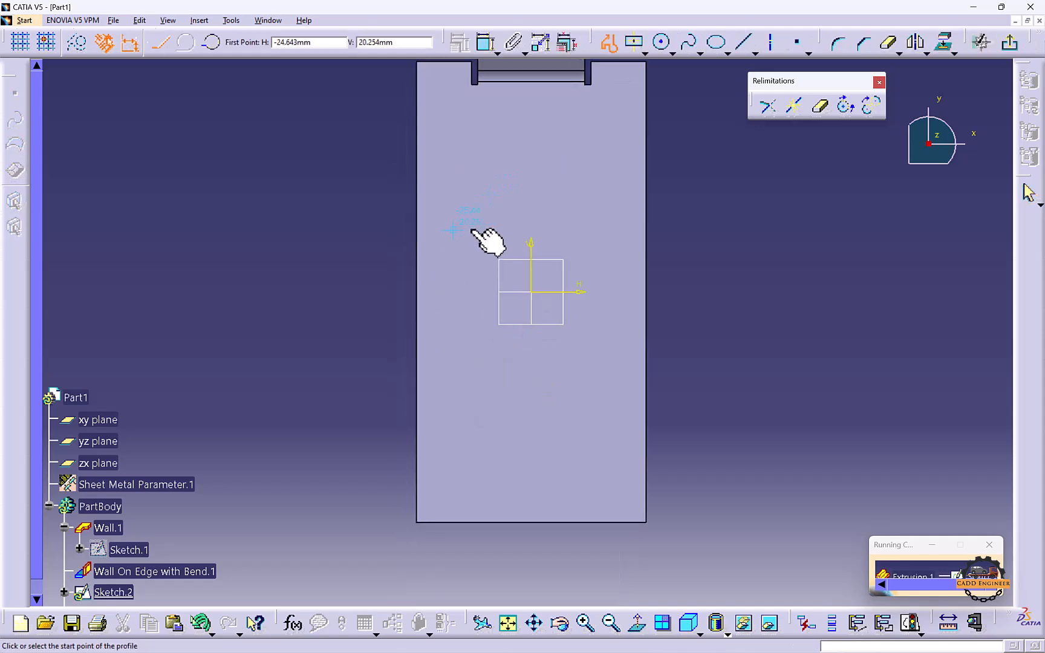
click(513, 191)
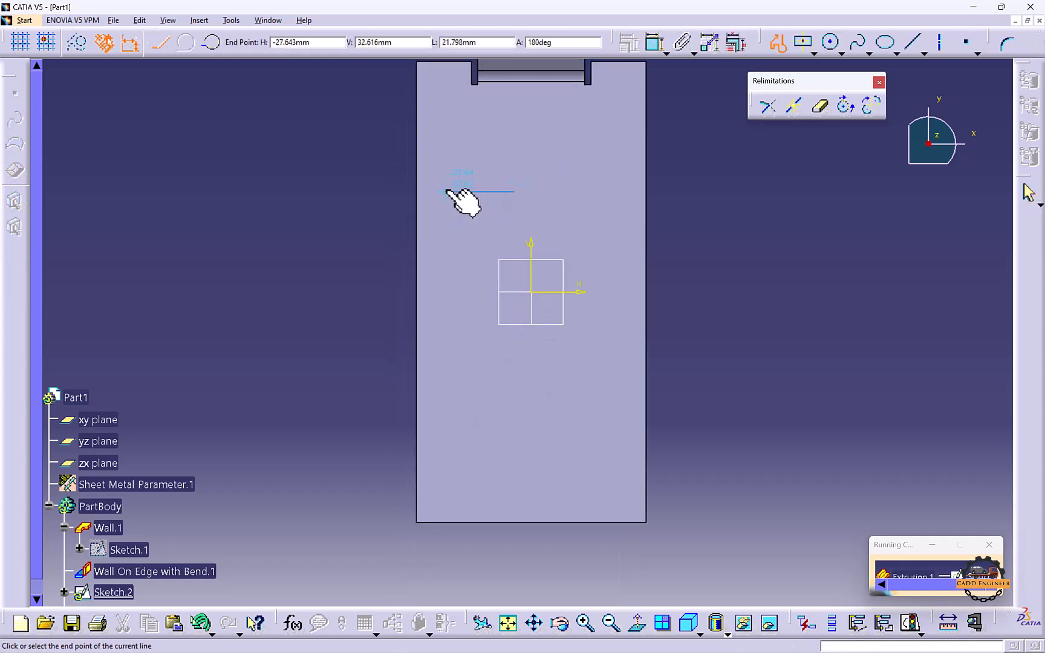
click(447, 191)
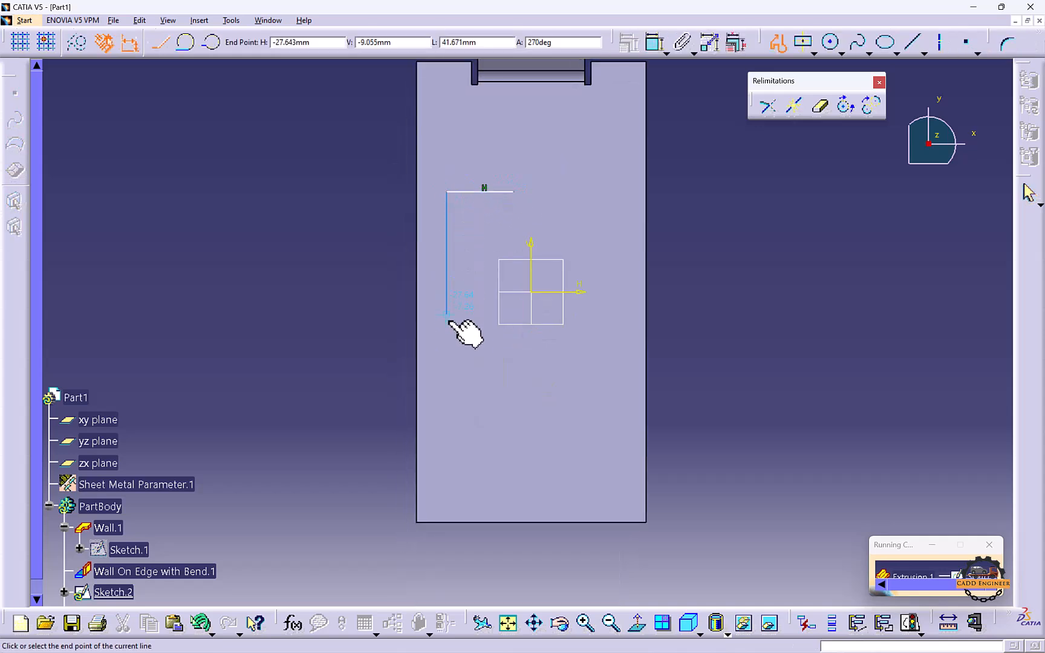
click(446, 366)
click(512, 366)
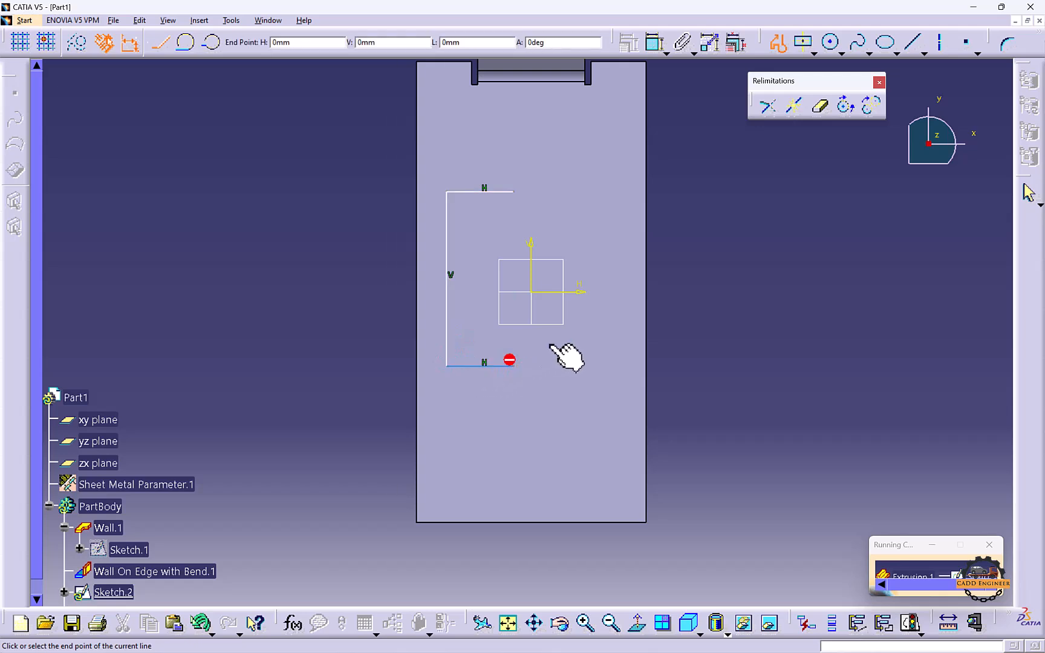
key(Escape)
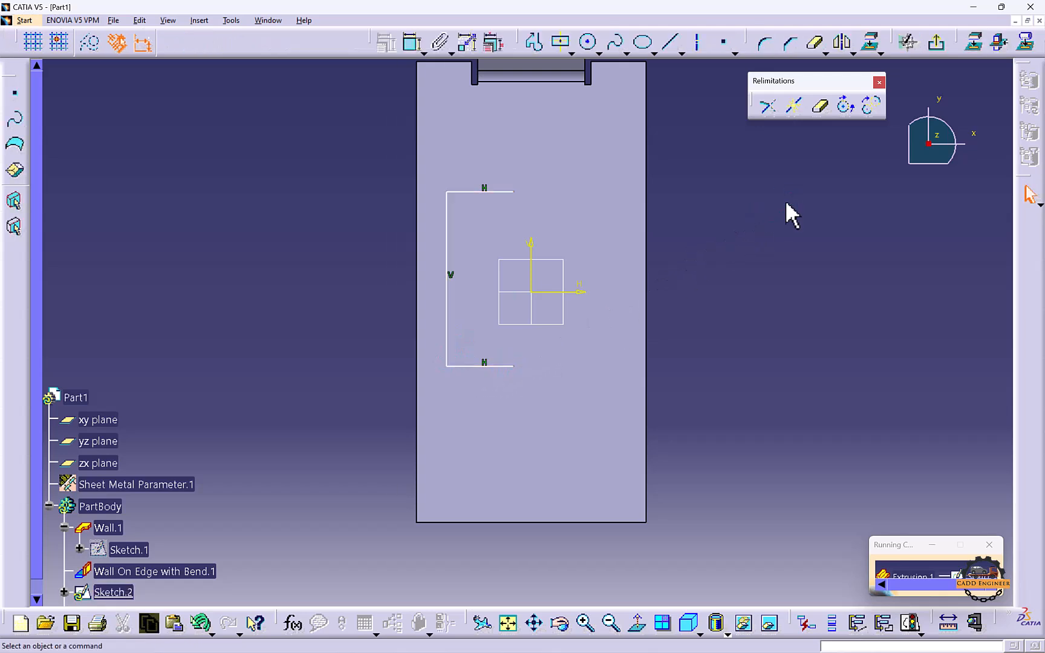
Step: Finish the profile sketch, invert the extrusion to point upward, shorten its first limit in the model and create it
click(936, 42)
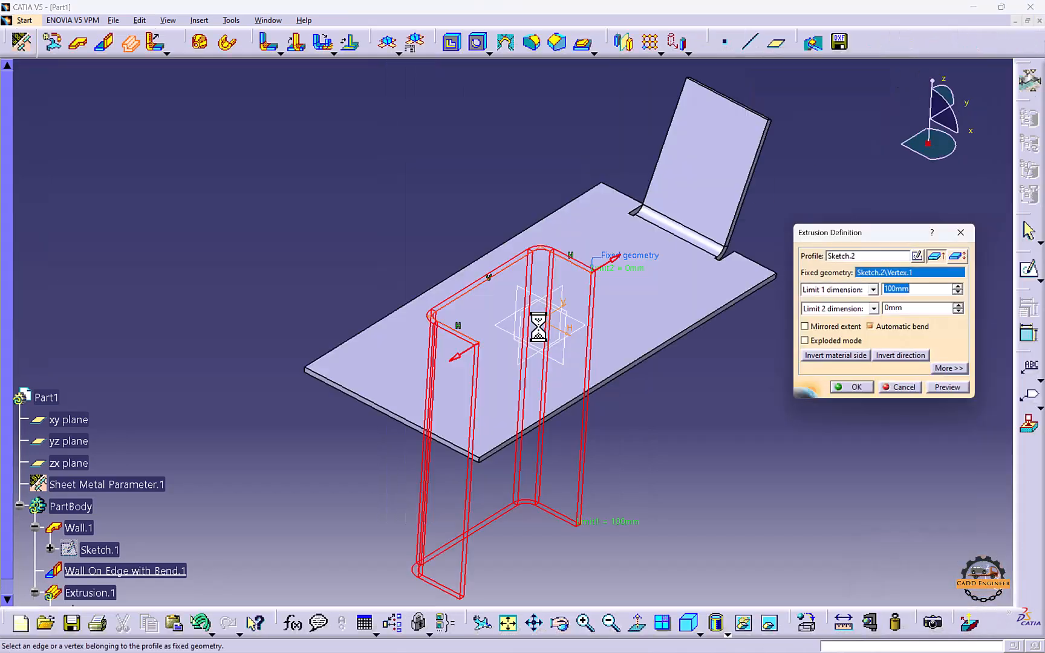
click(887, 355)
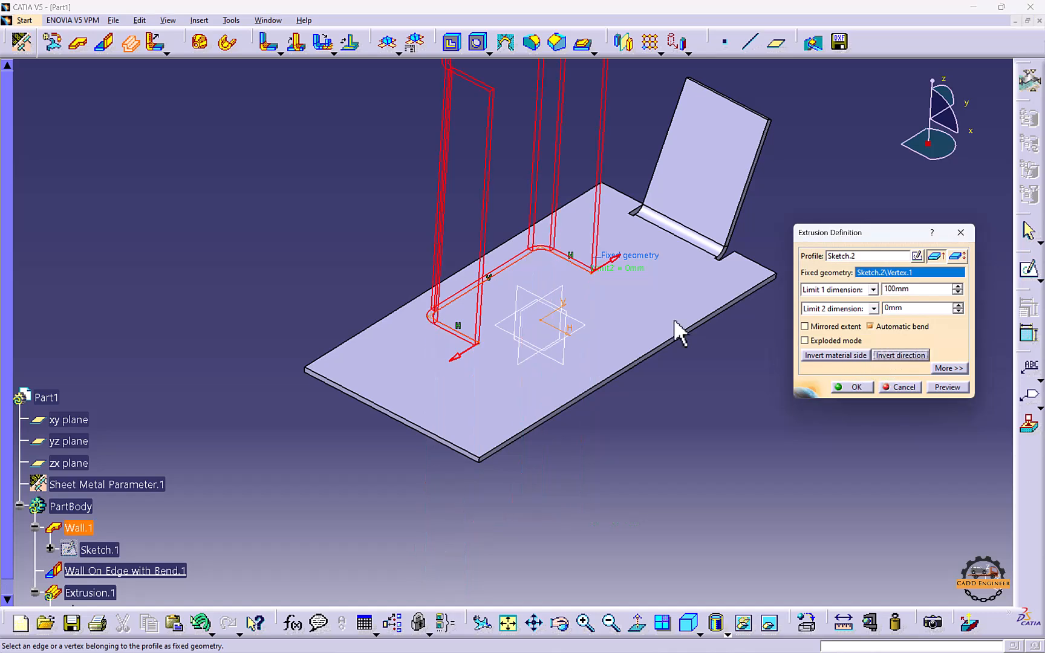
middle_drag(545, 350, 554, 206)
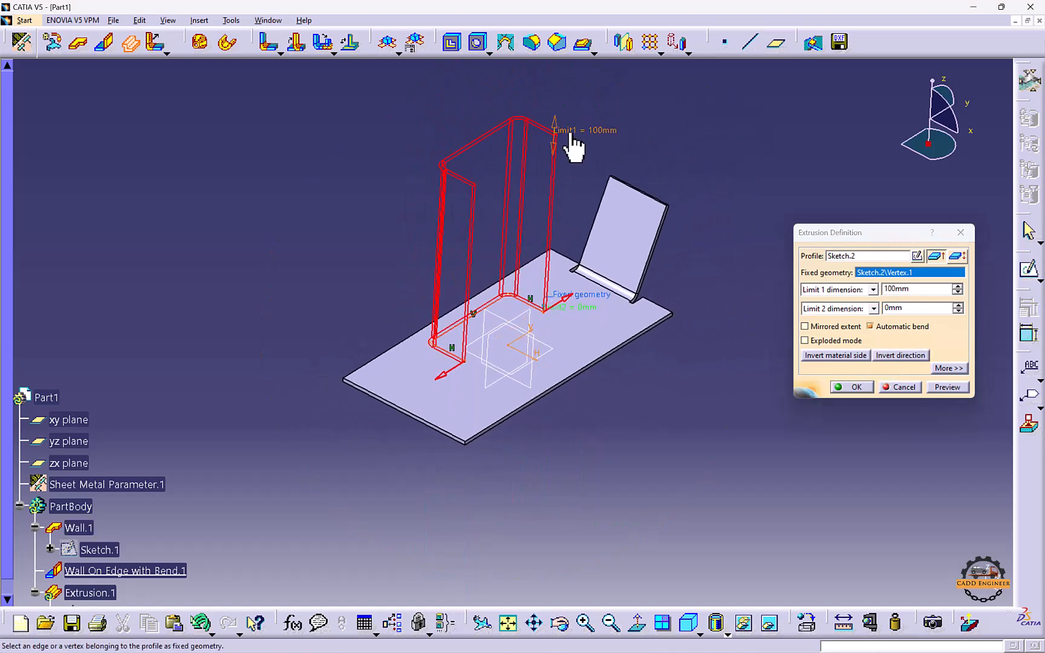
drag(573, 145, 560, 226)
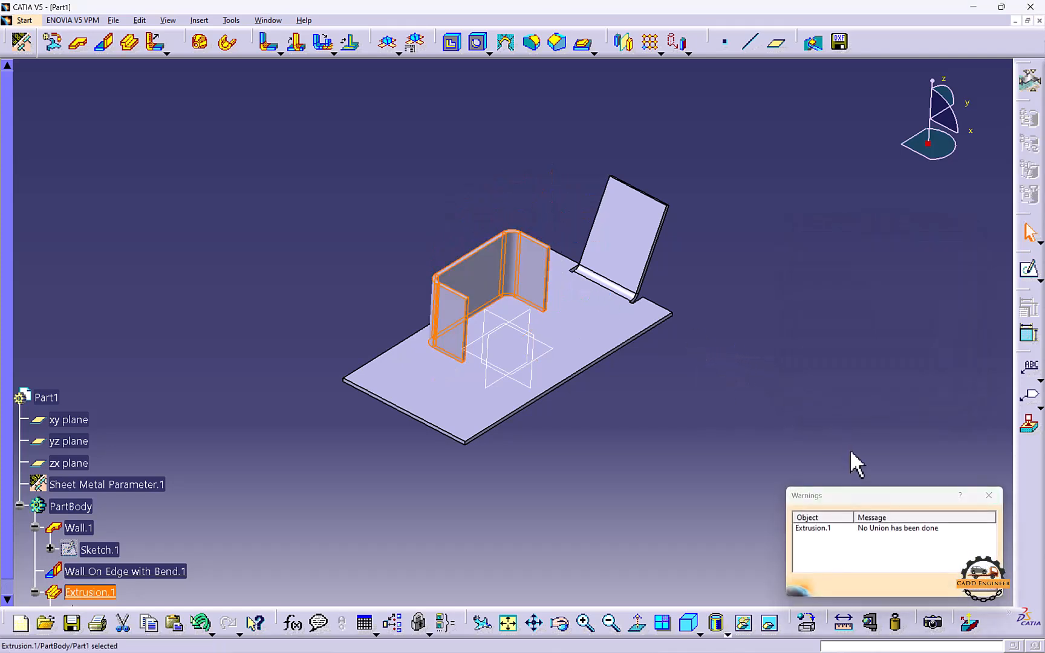
drag(840, 501, 778, 271)
middle_drag(604, 248, 585, 203)
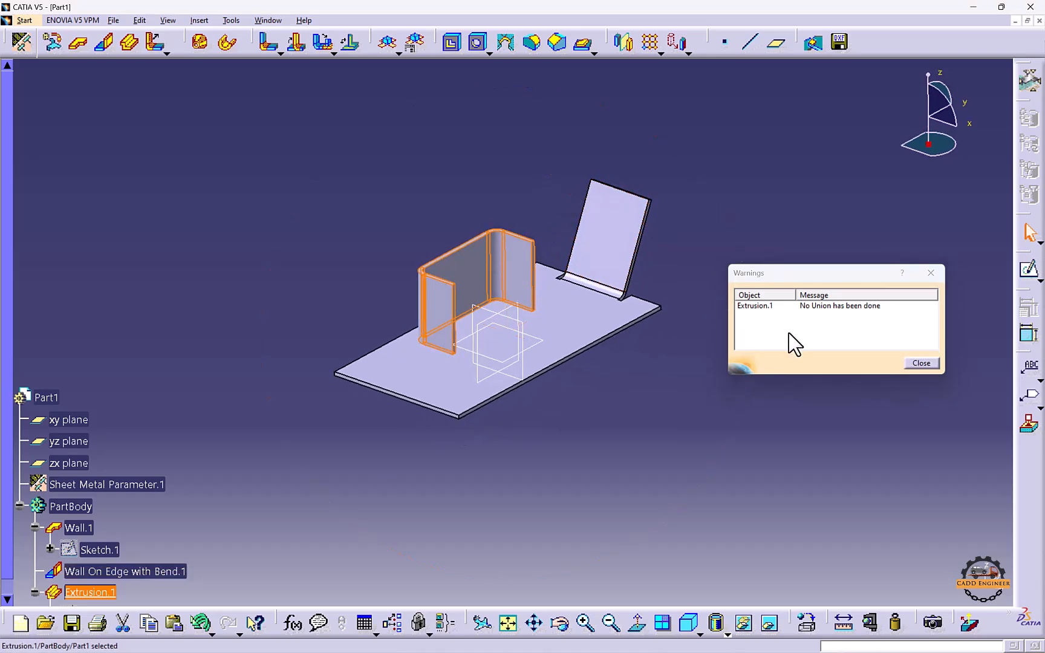
click(921, 362)
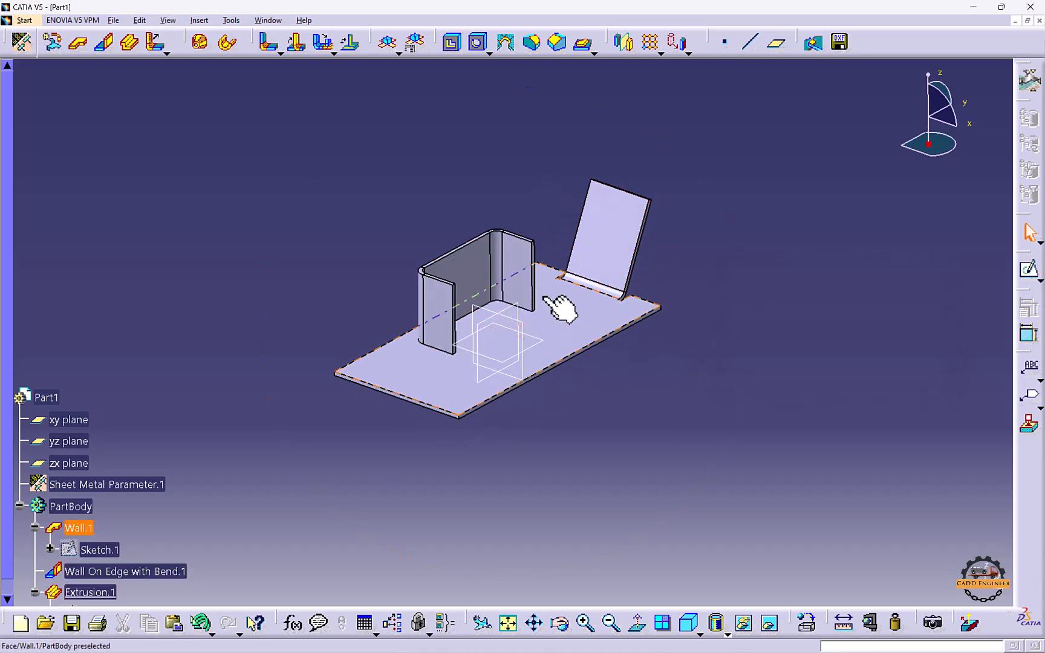
Step: Check the extrusion in the tree, create a new part document and accept its default sheet metal parameters
click(48, 321)
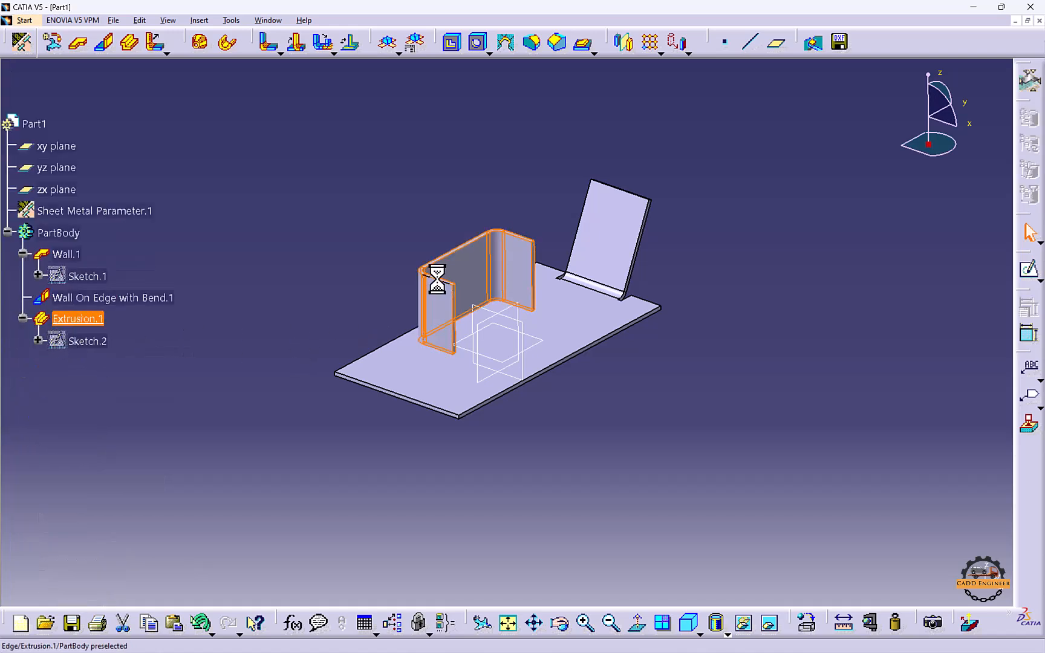
click(298, 314)
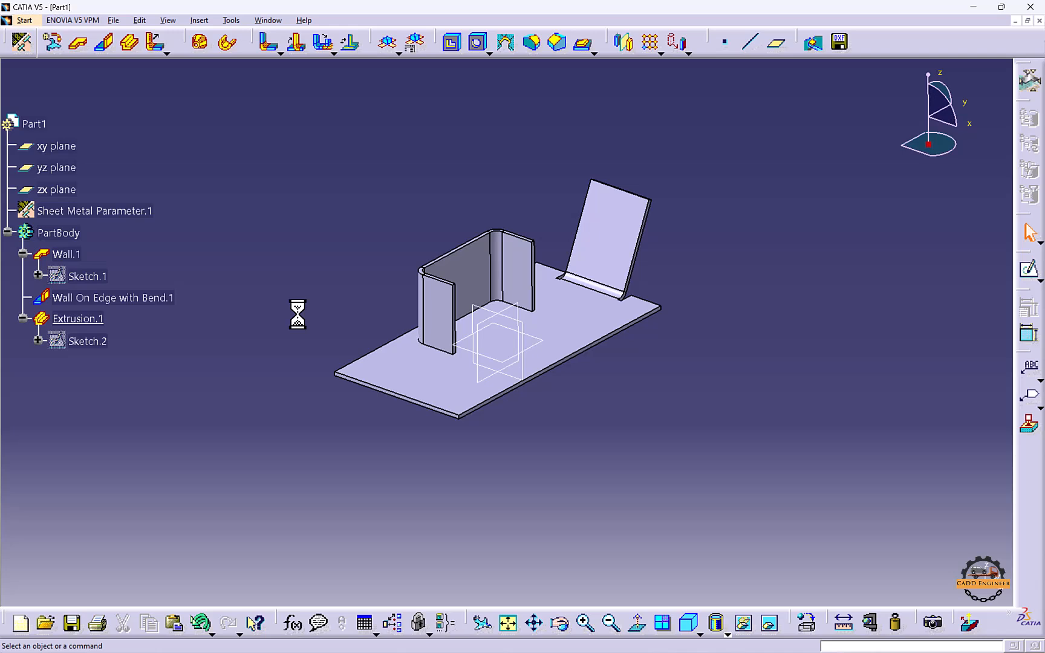
click(112, 21)
click(124, 35)
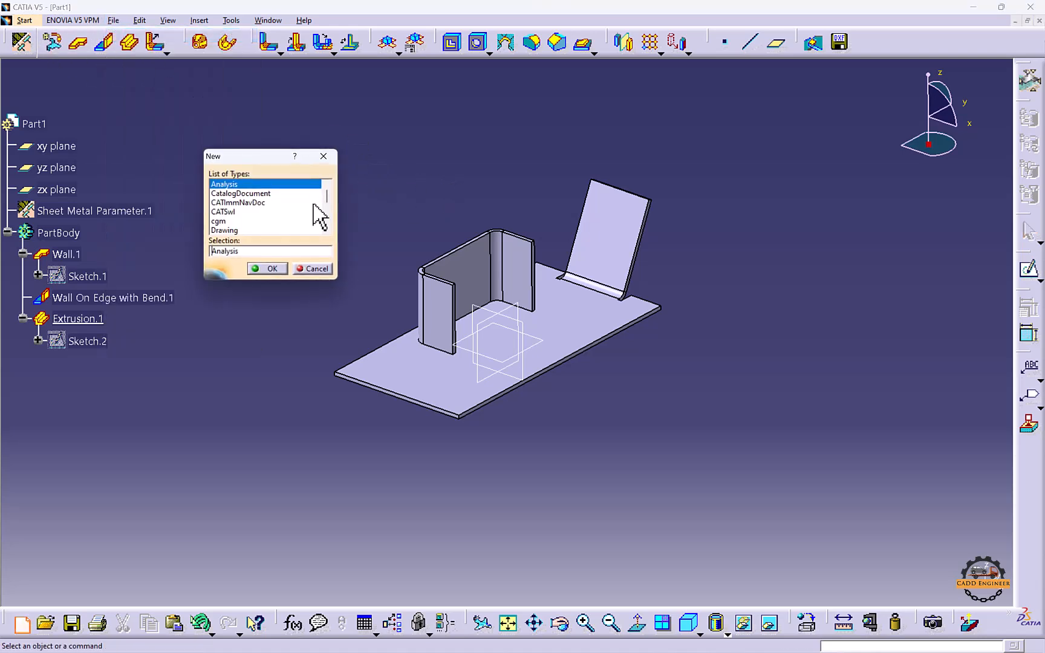
click(224, 220)
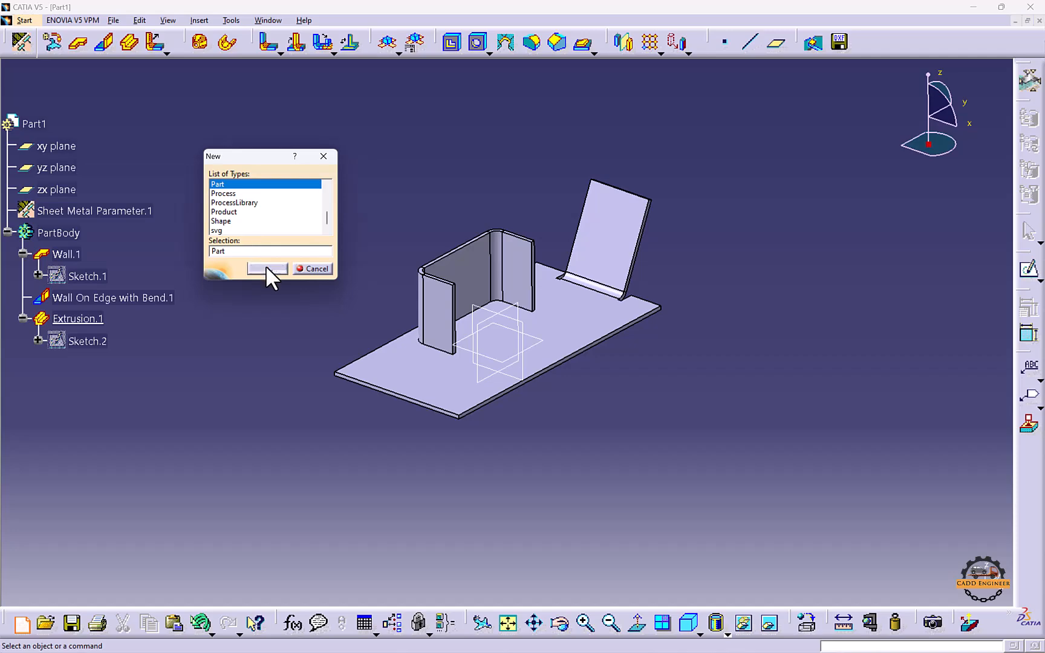
click(267, 268)
click(407, 230)
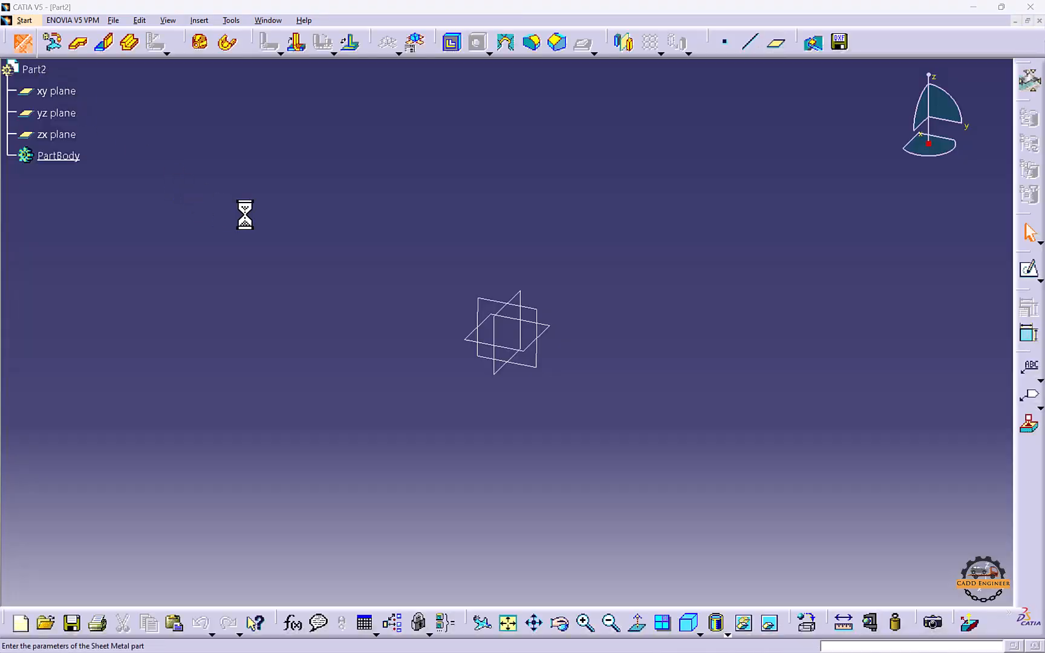
click(302, 321)
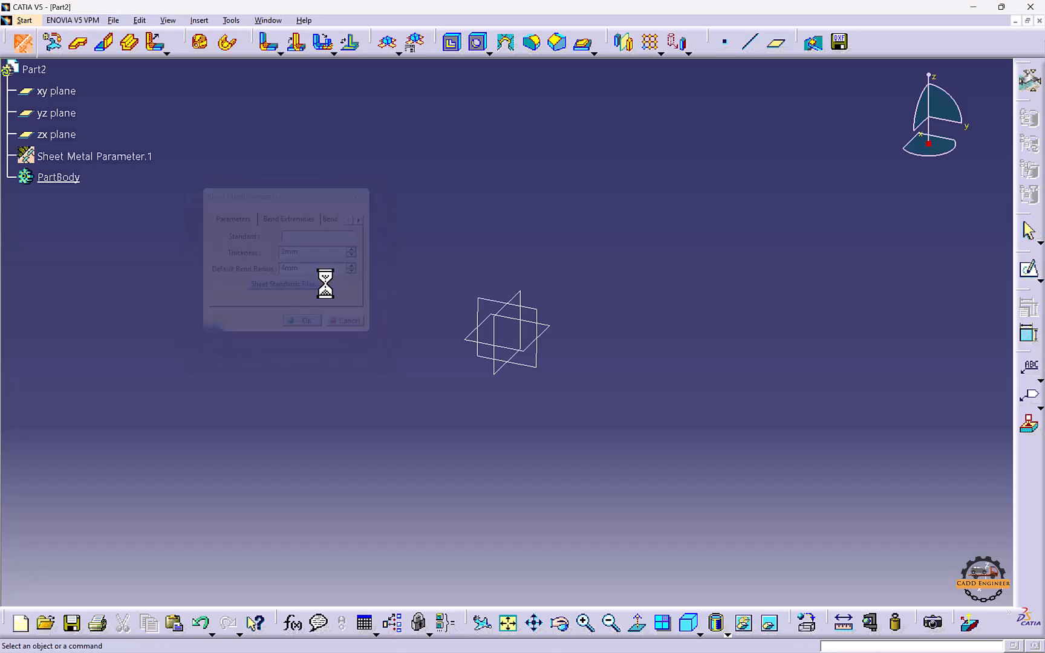
Step: Sketch an open hooked profile of straight lines on the yz plane, starting at the origin, about 117 mm wide and 95 mm high
click(478, 297)
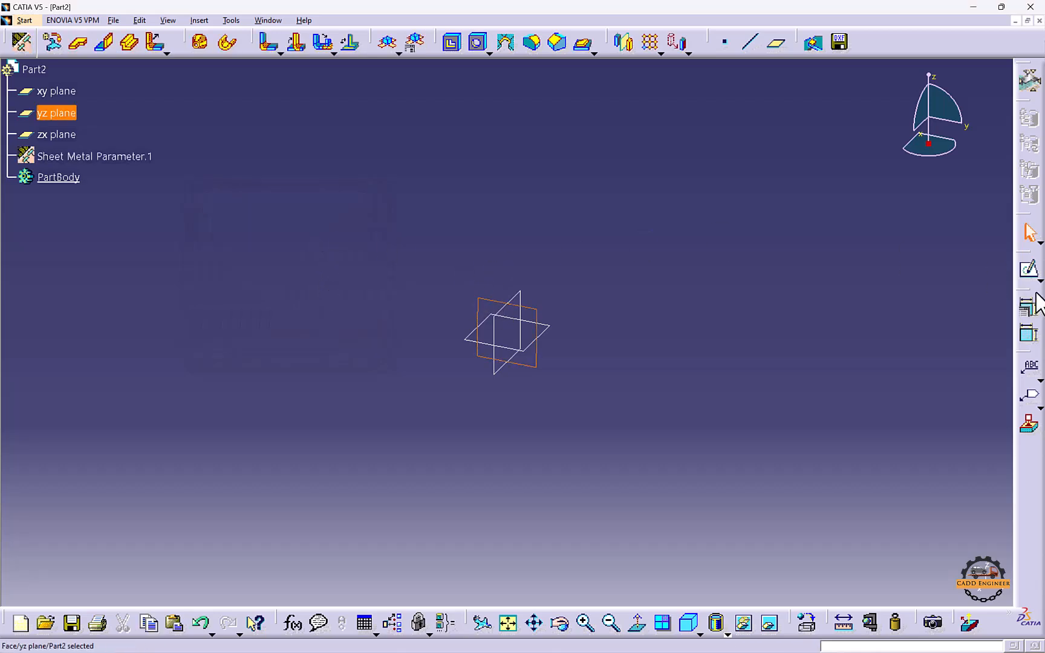
click(1029, 270)
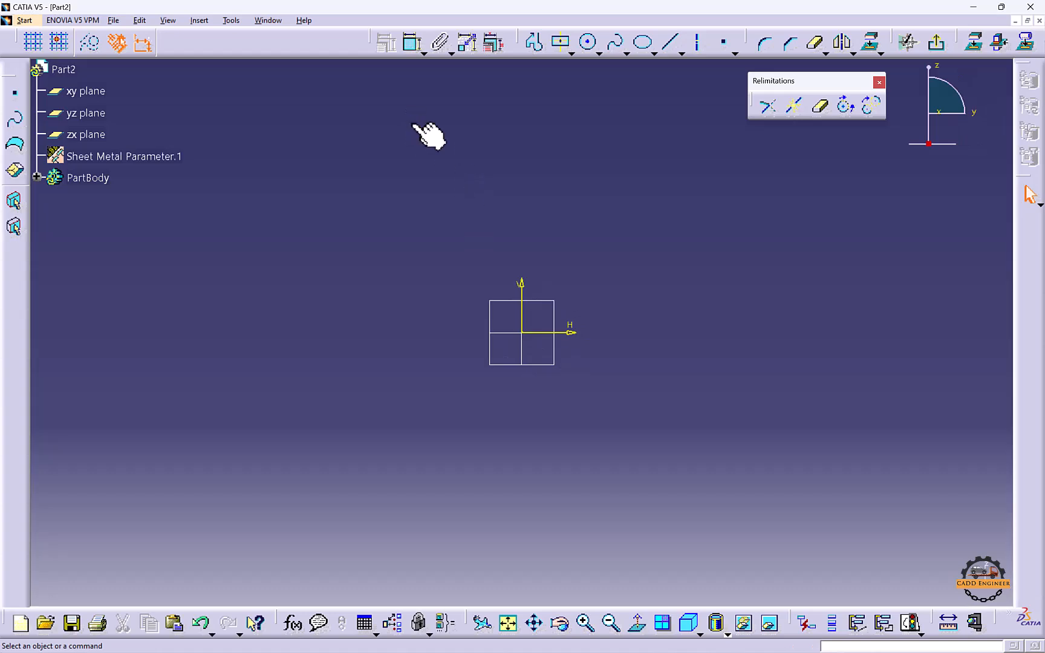
click(534, 42)
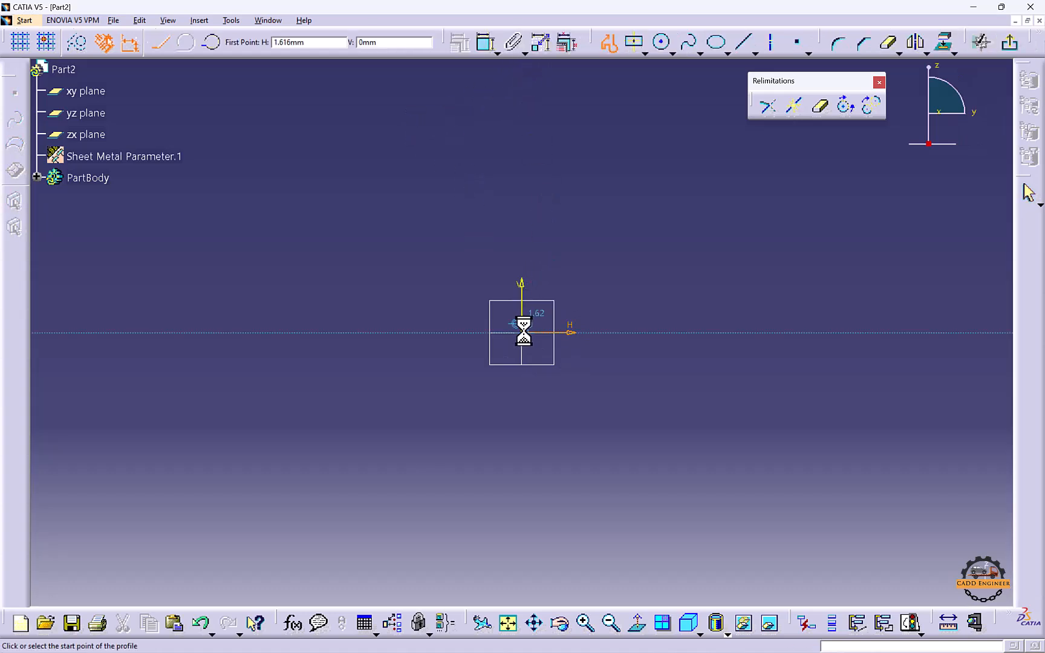
click(521, 332)
click(521, 218)
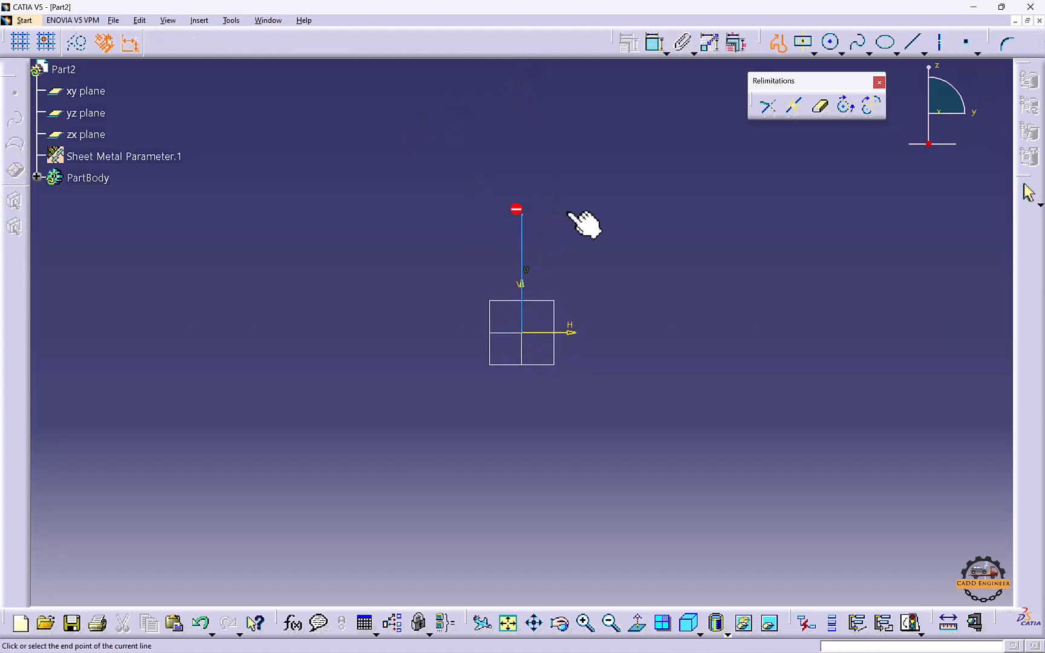
middle_drag(759, 221, 576, 227)
click(604, 218)
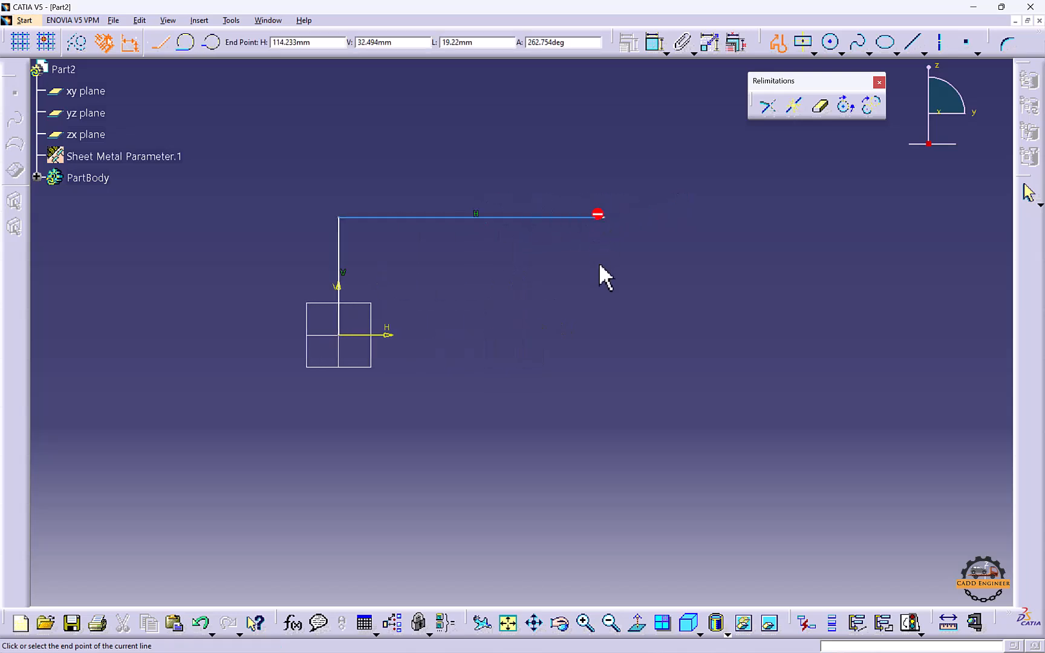
click(600, 434)
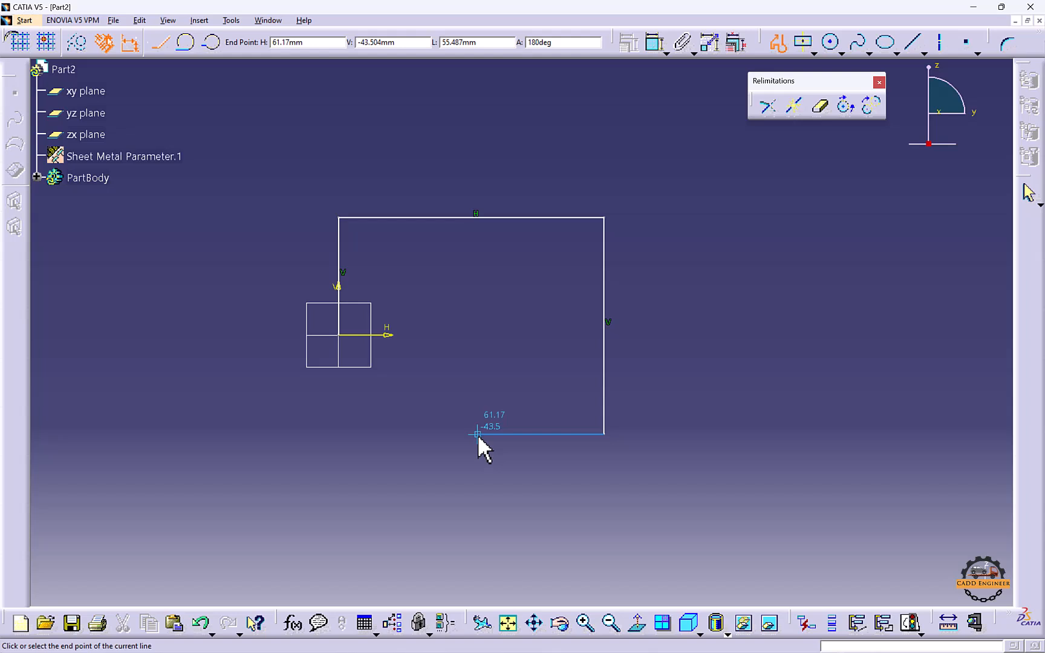
click(477, 434)
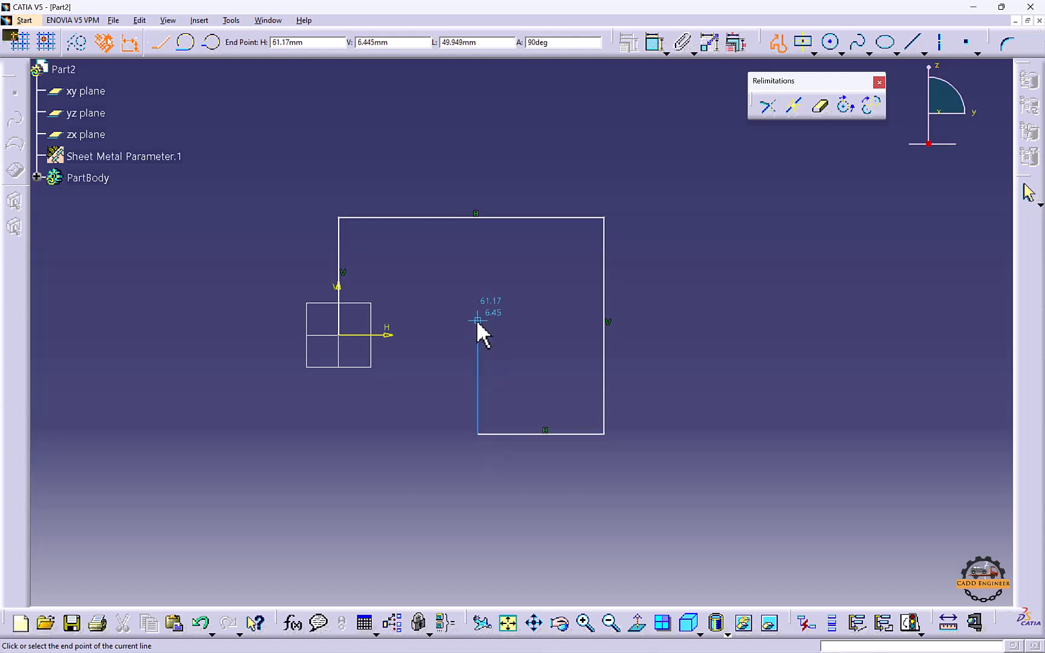
click(478, 320)
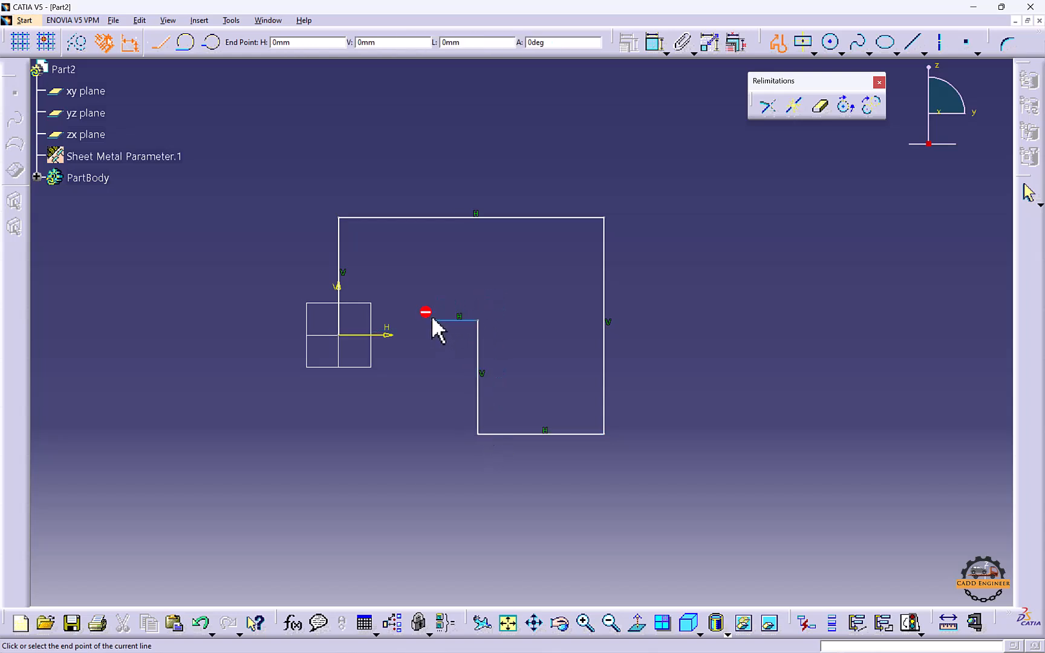
double_click(432, 320)
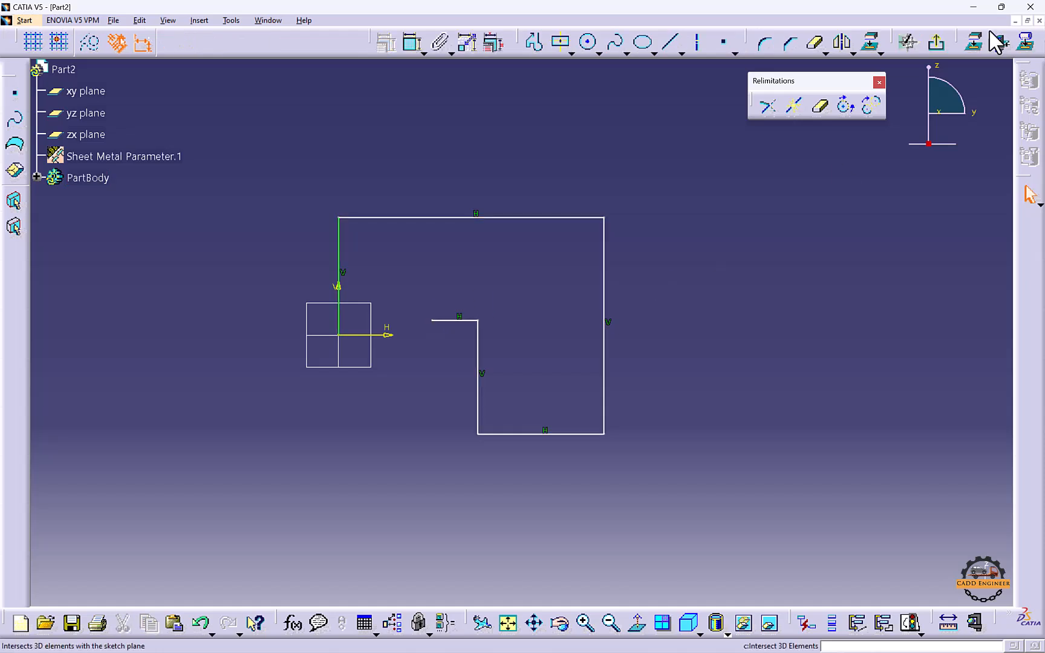
click(936, 42)
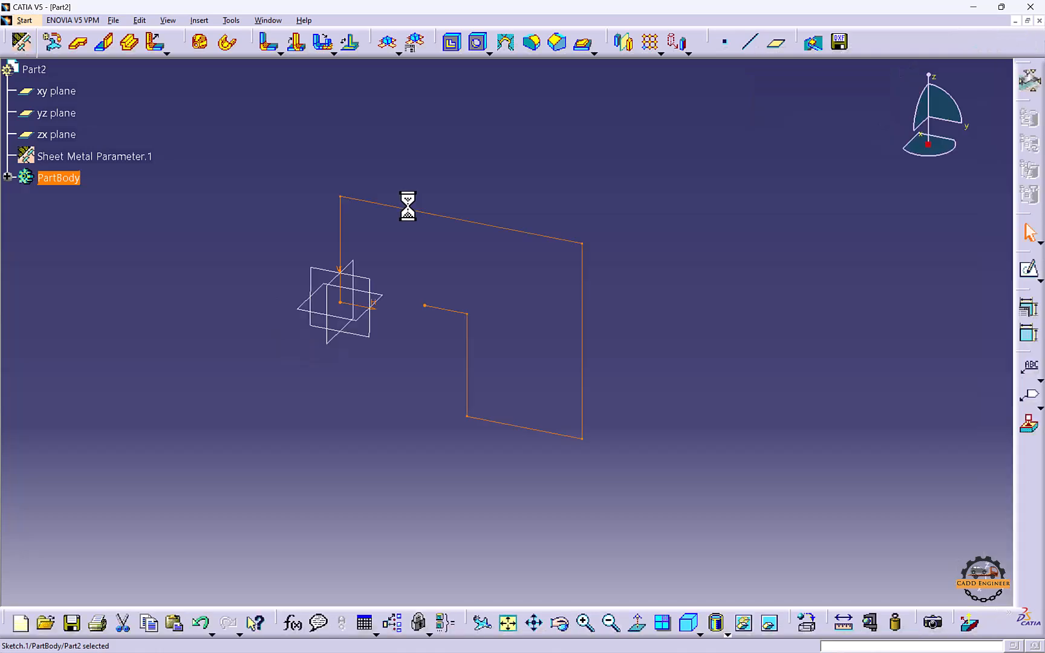
Step: Extrude the open profile with mirrored extent, shortening its limit in the model to 55 mm on each side
click(129, 43)
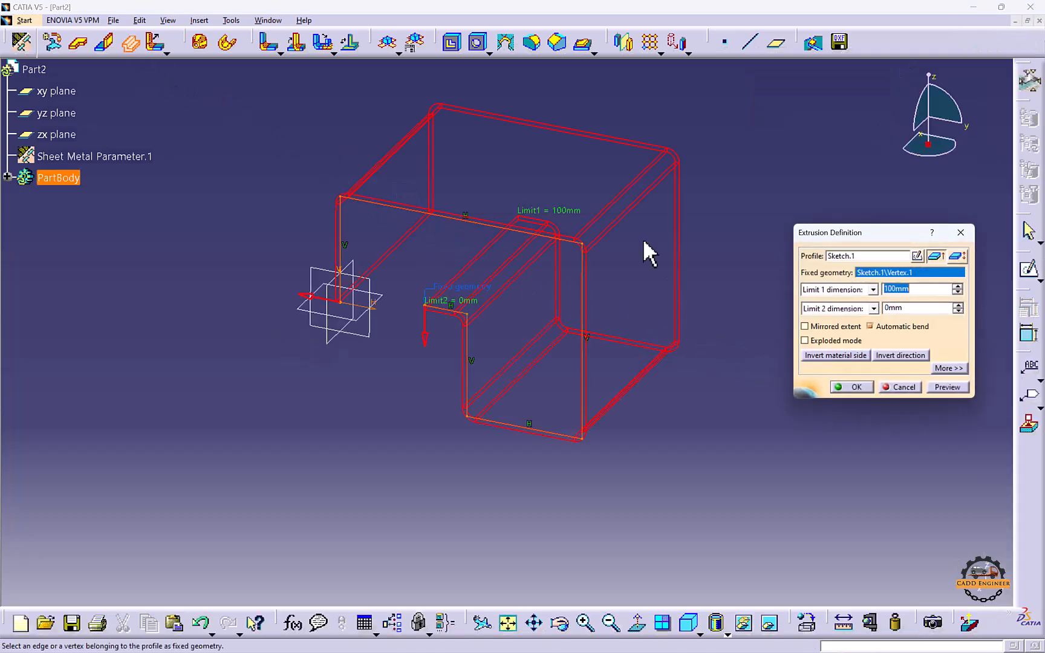
middle_drag(490, 365, 556, 363)
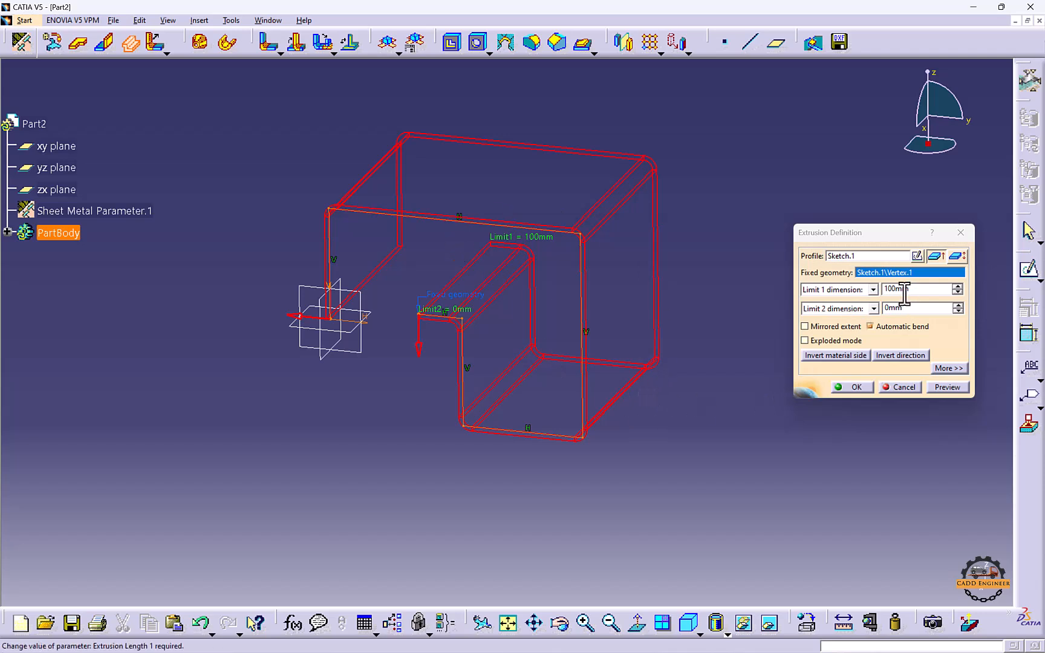
click(805, 327)
middle_drag(688, 342, 567, 364)
drag(662, 242, 584, 267)
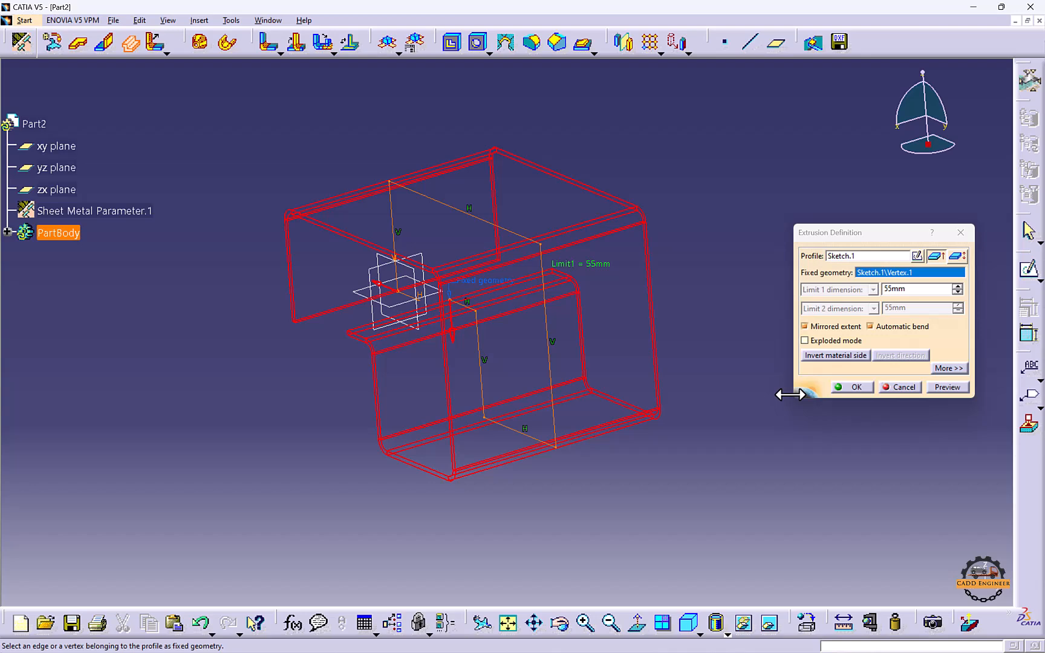
click(844, 389)
Step: Reopen the extrusion's definition, enable exploded mode and apply it to break the extrusion into elementary features
mouse_move(497, 354)
middle_down()
mouse_move(701, 375)
mouse_move(783, 338)
mouse_move(618, 315)
mouse_move(683, 301)
mouse_move(671, 302)
middle_up()
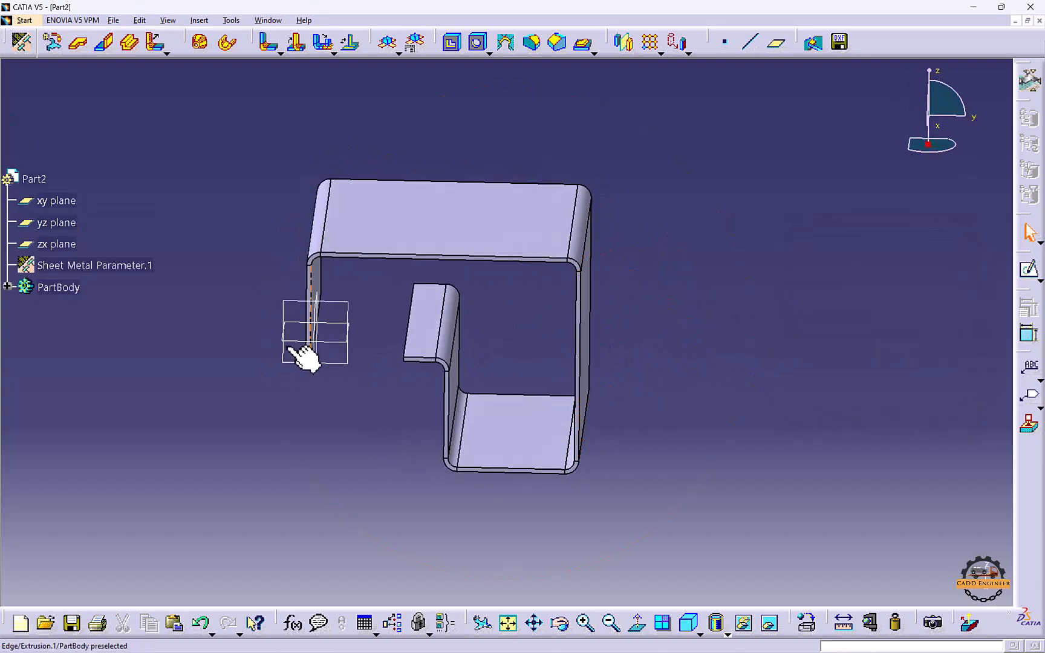
click(7, 286)
click(77, 308)
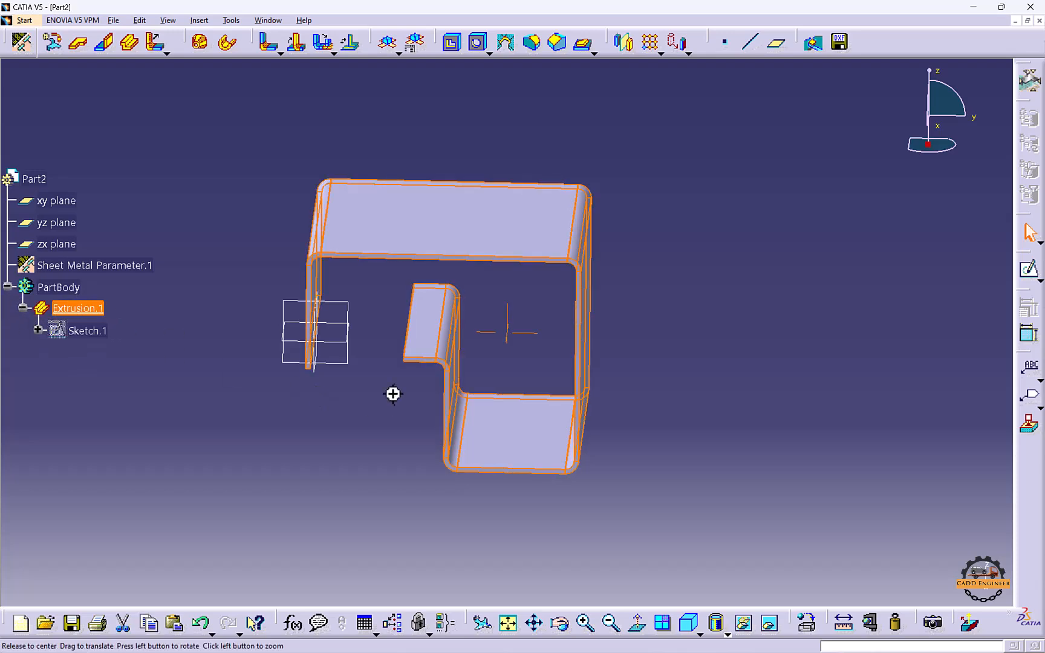
middle_drag(393, 394, 475, 393)
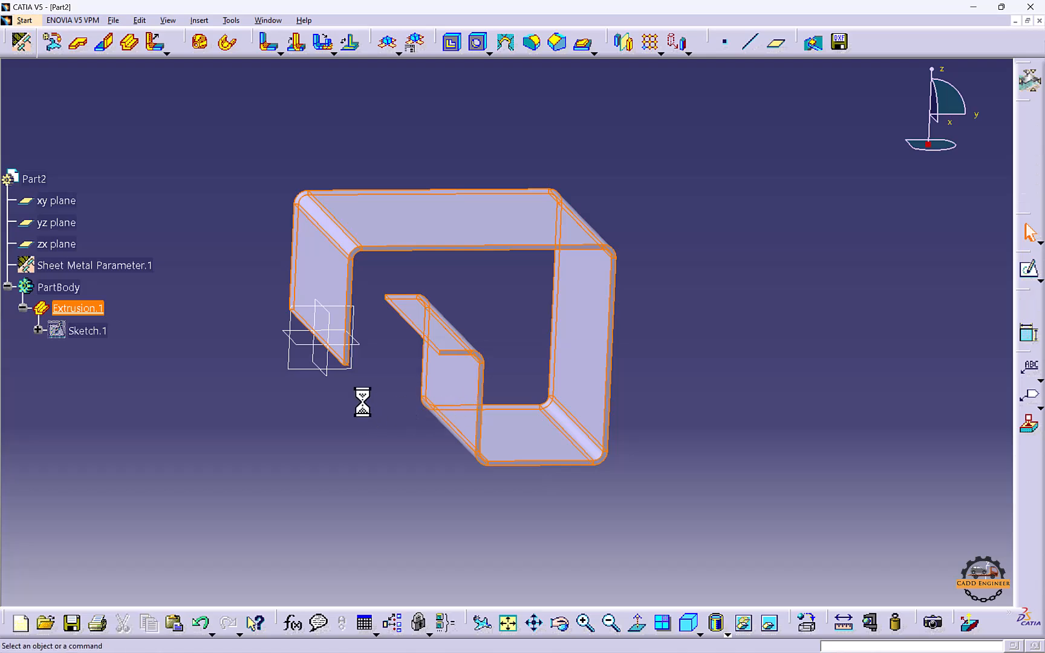
middle_drag(362, 401, 504, 422)
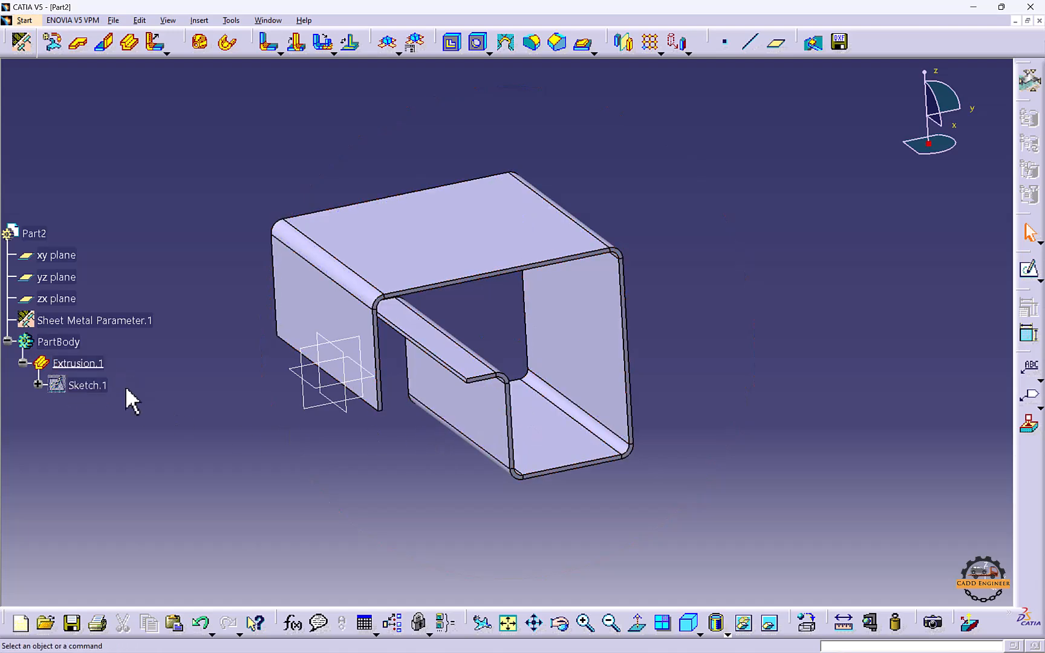
double_click(84, 364)
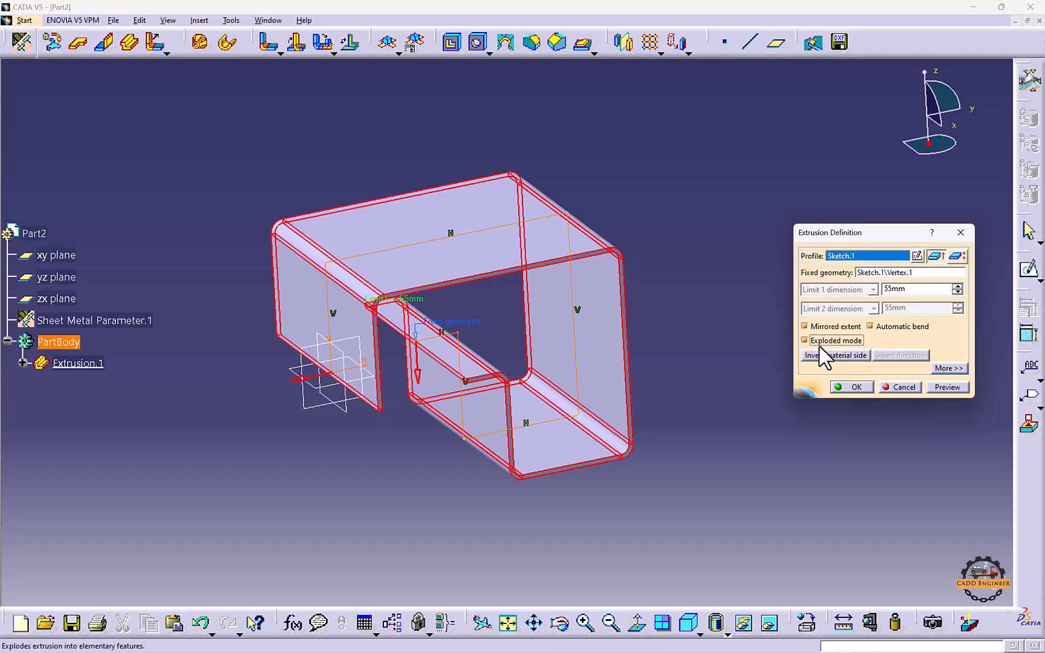
click(856, 388)
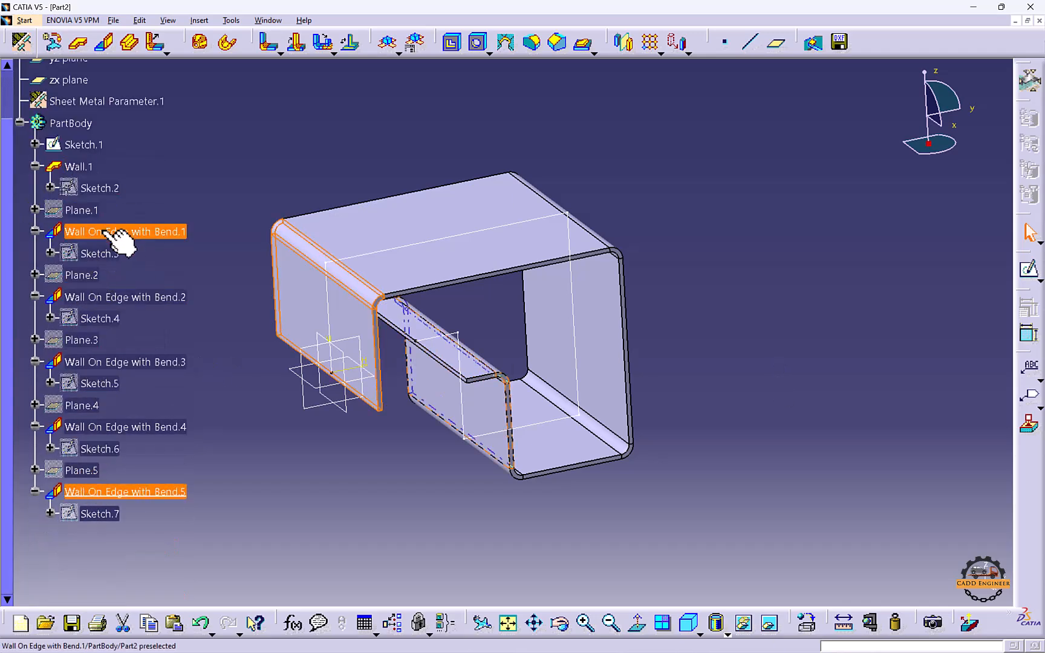
Step: Examine which segment of the part each wall and wall-on-edge feature in the tree represents
click(84, 167)
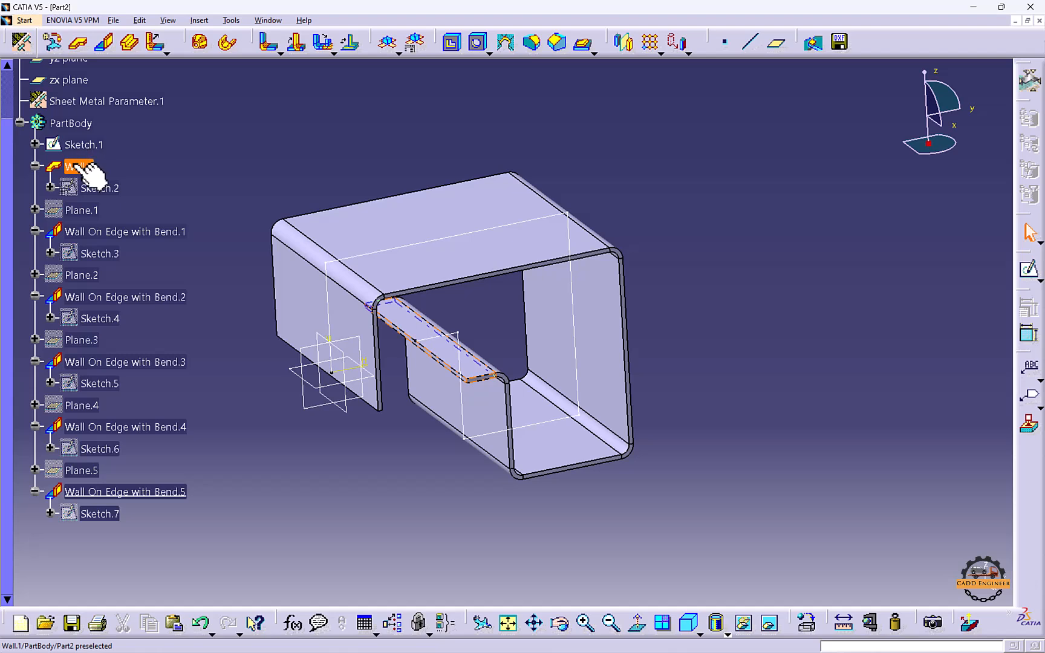
click(153, 232)
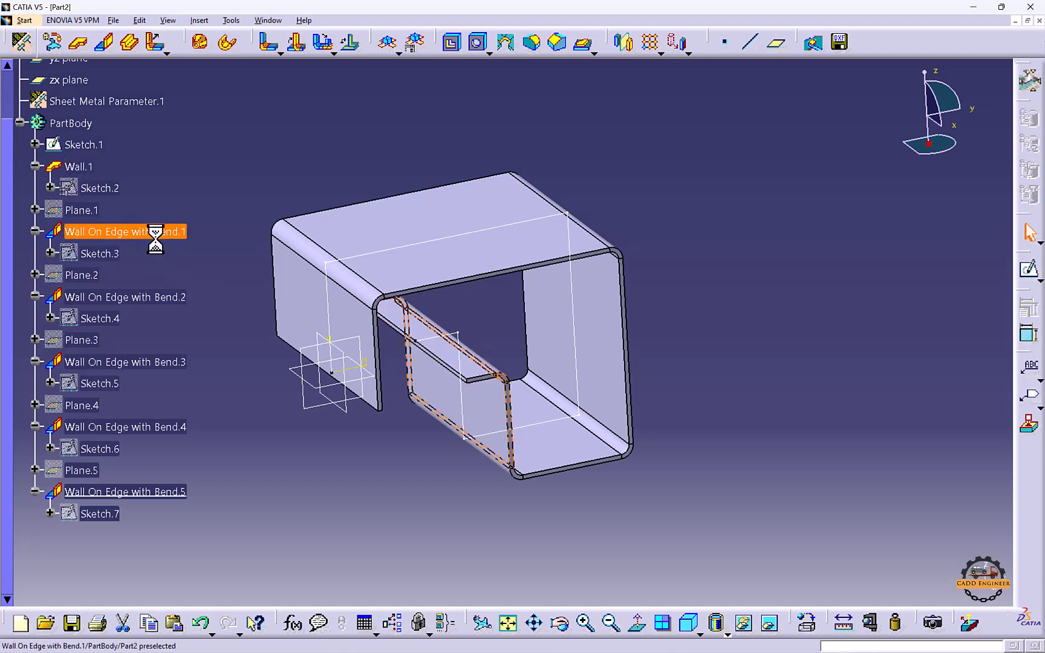
click(135, 297)
ctrl+click(146, 362)
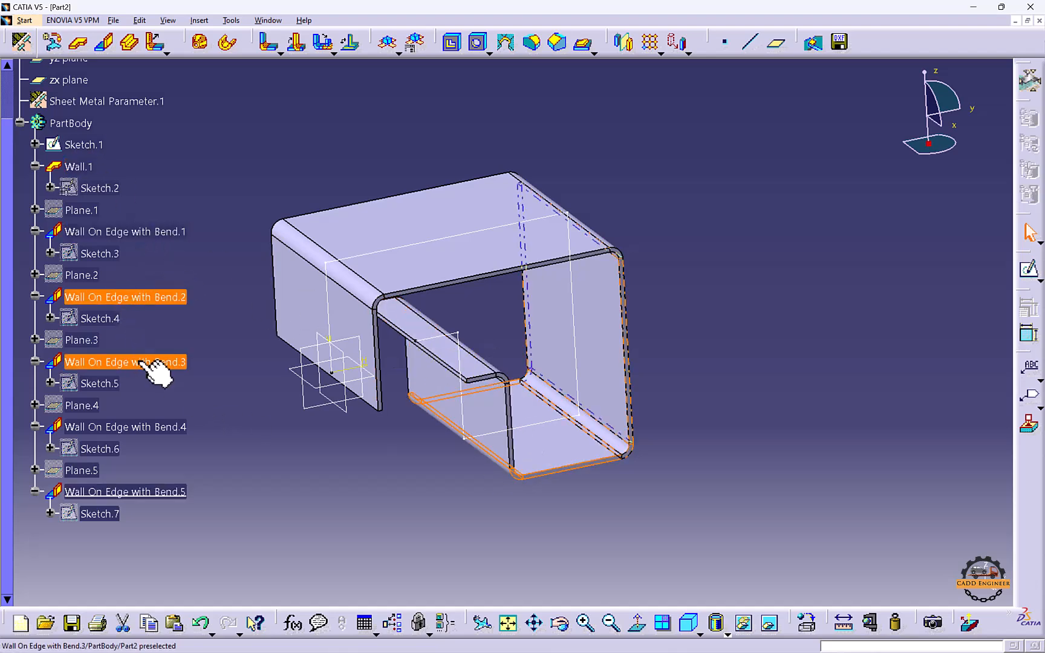
click(145, 362)
click(124, 427)
click(139, 491)
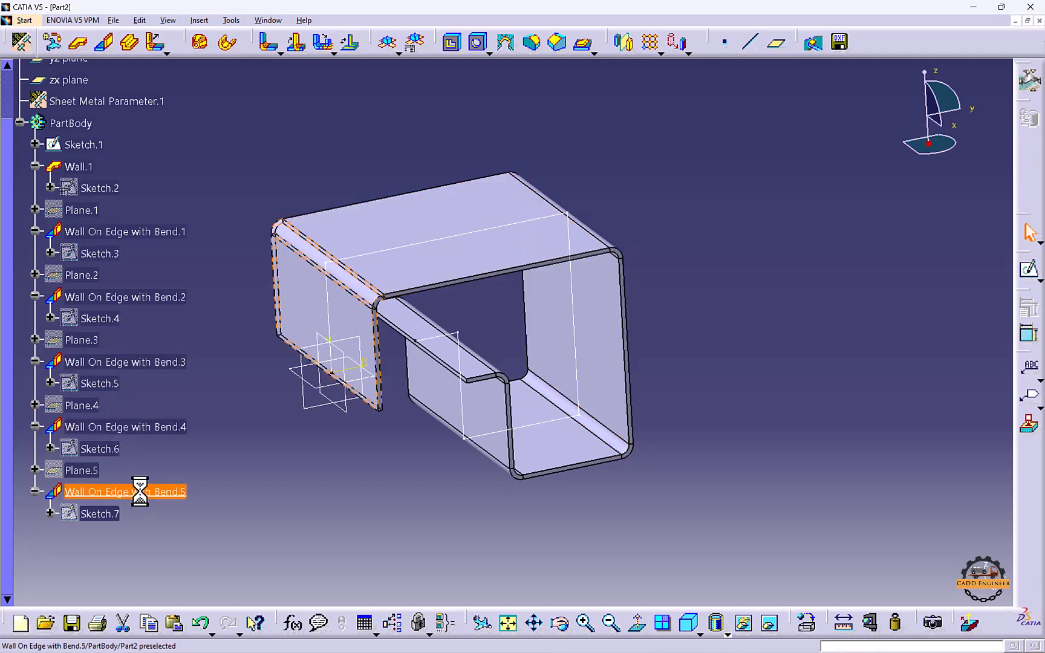
click(305, 501)
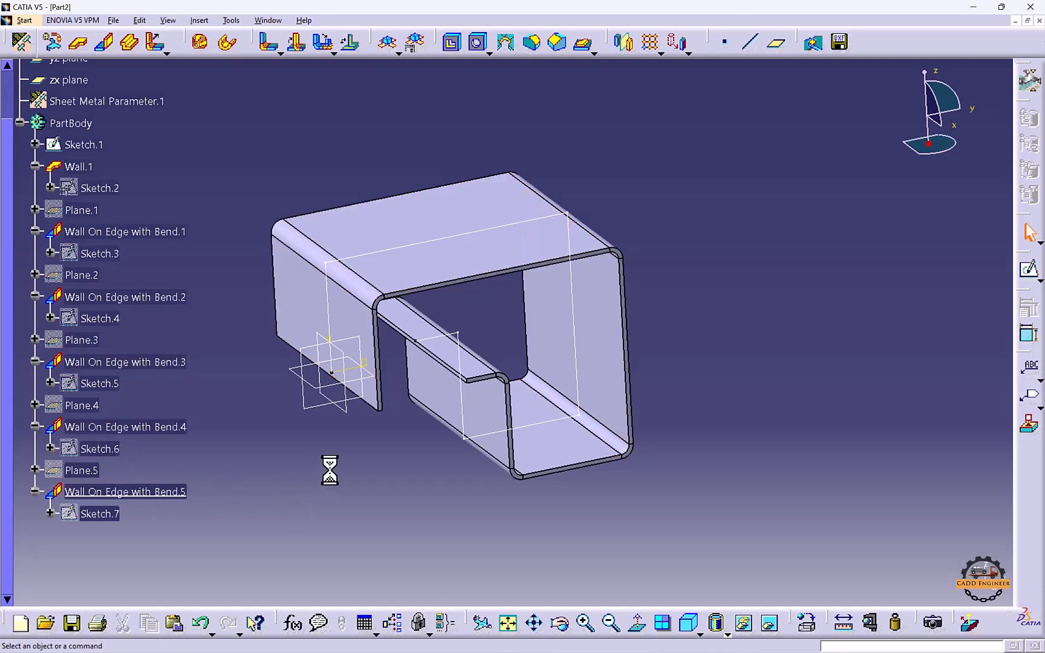
middle_drag(337, 471, 431, 373)
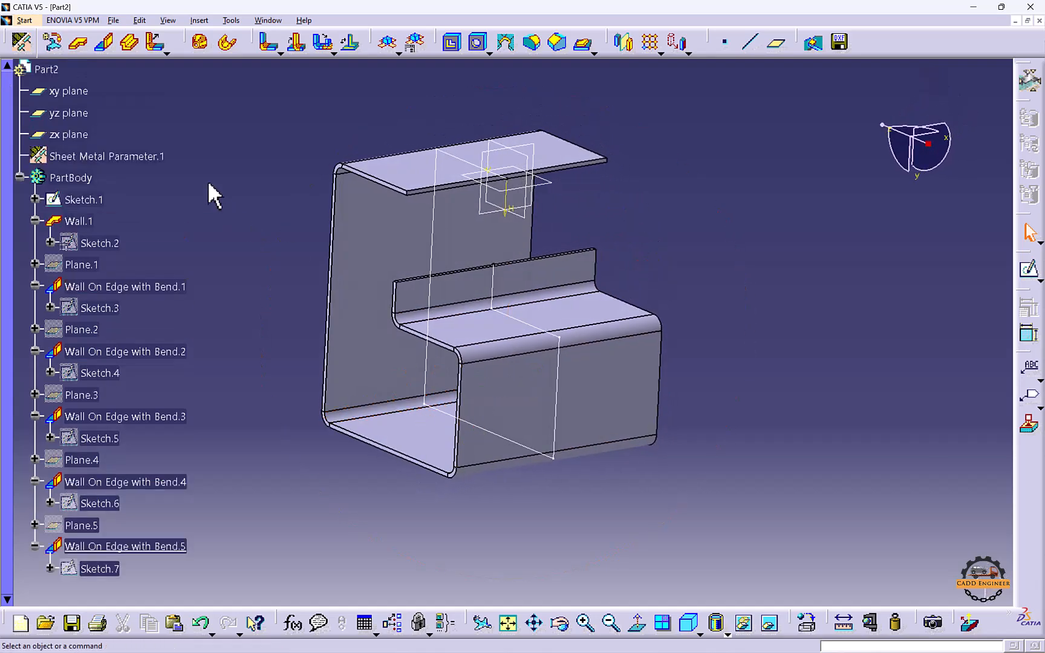
Step: Look over the flange commands and switch back to the Part1 document
click(167, 54)
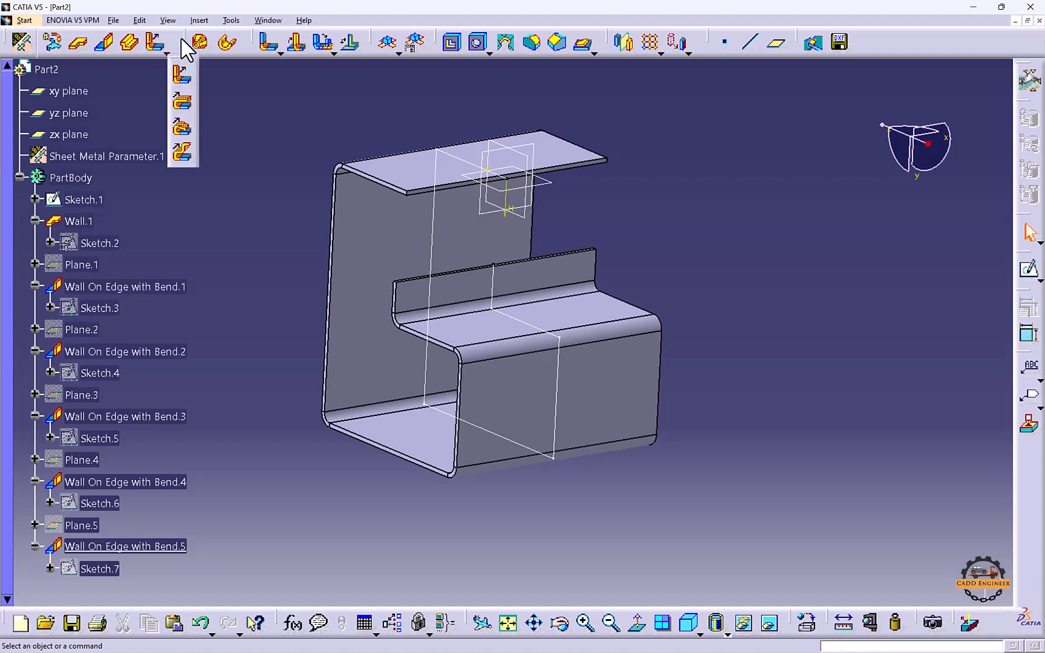
click(199, 20)
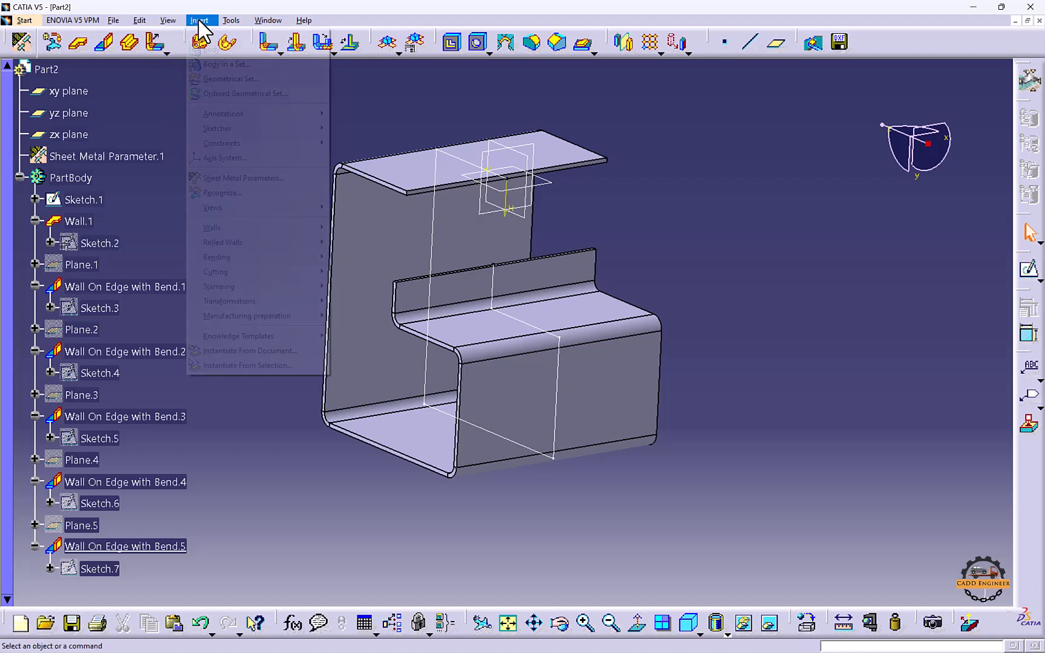
click(260, 19)
click(273, 94)
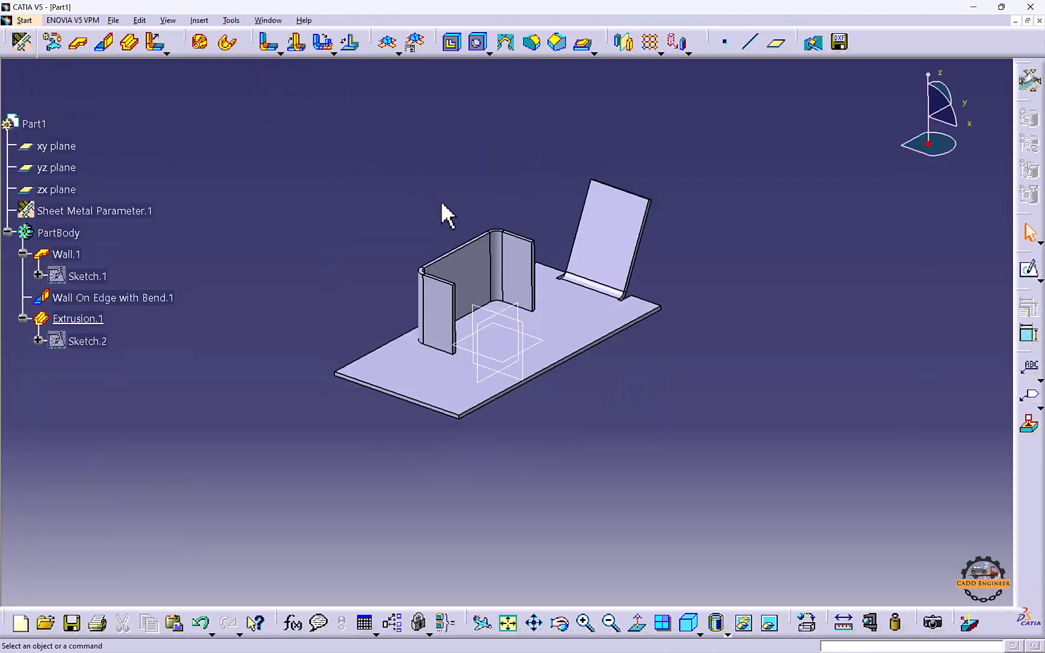
Step: Delete the wall on edge with bend and the extrusion together with its sketch, keeping the base wall
click(93, 298)
click(85, 319)
ctrl+click(97, 298)
right_click(95, 292)
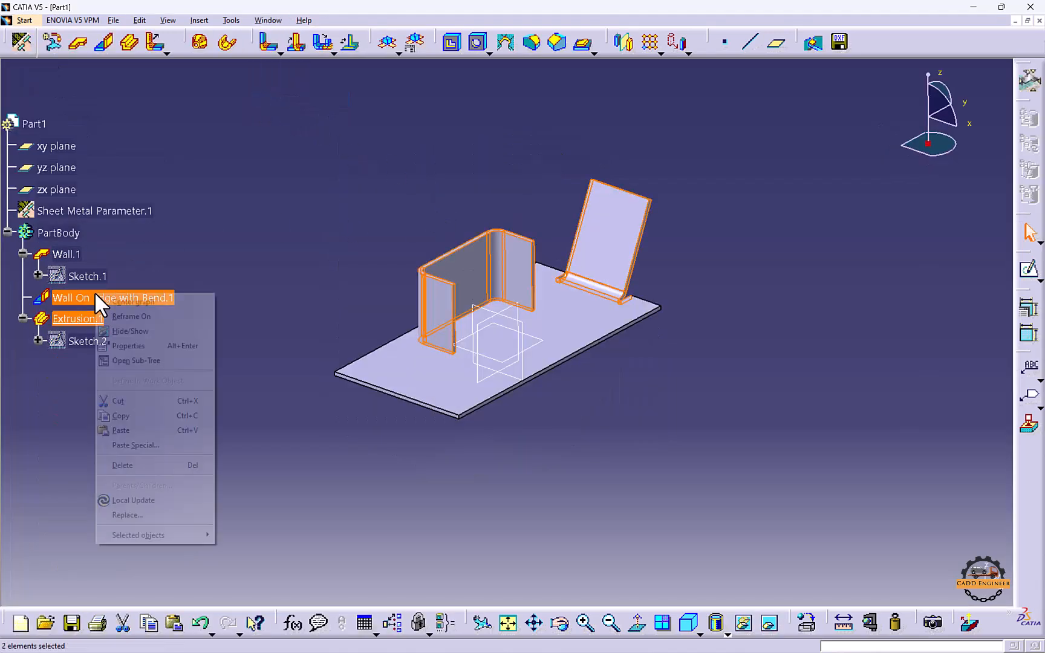
click(128, 464)
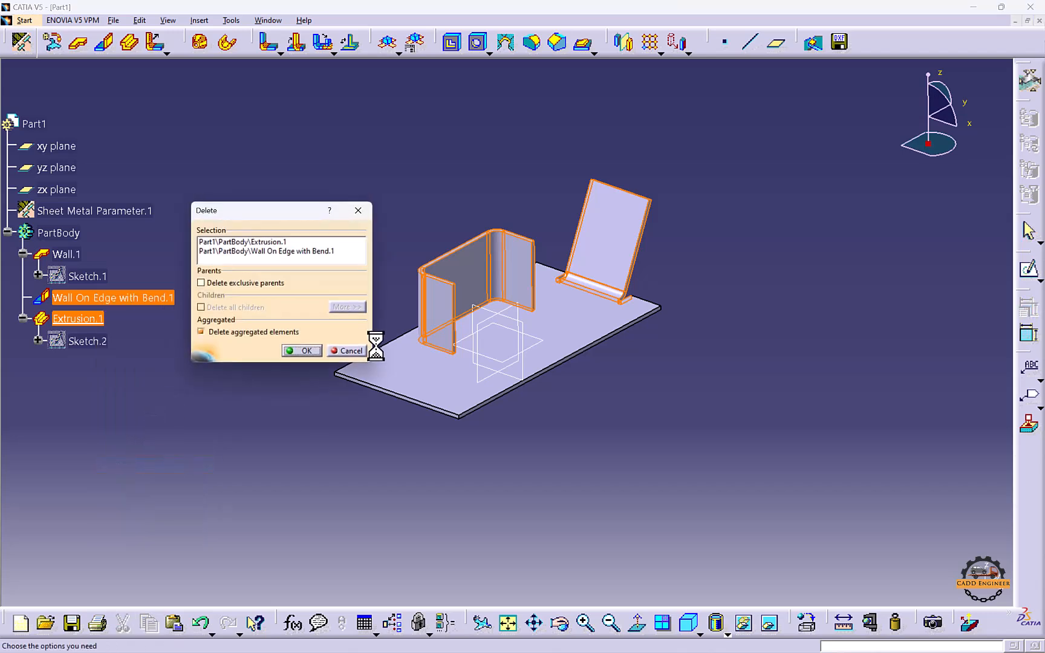
click(298, 352)
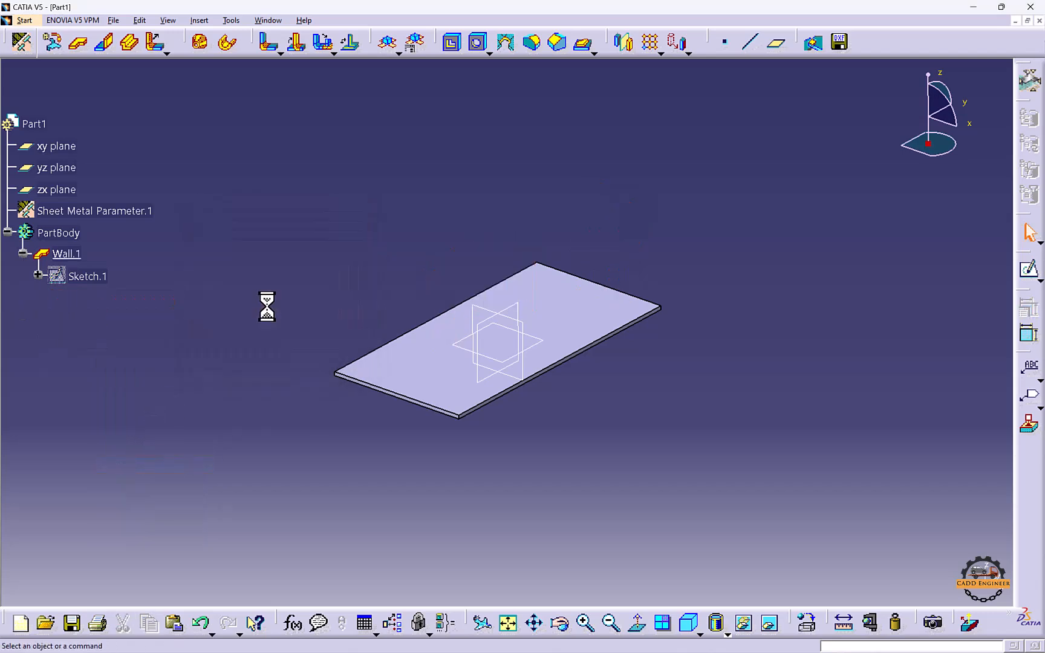
Step: Detach the Swept Walls toolbar and place it floating horizontally over the modelling area
click(166, 53)
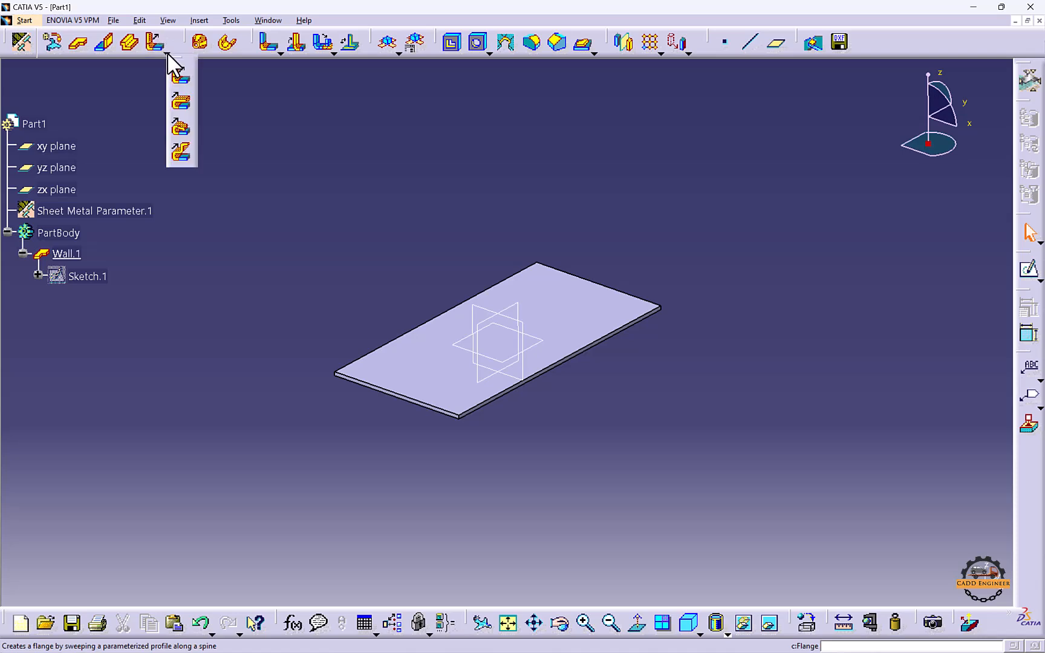
drag(182, 71, 250, 128)
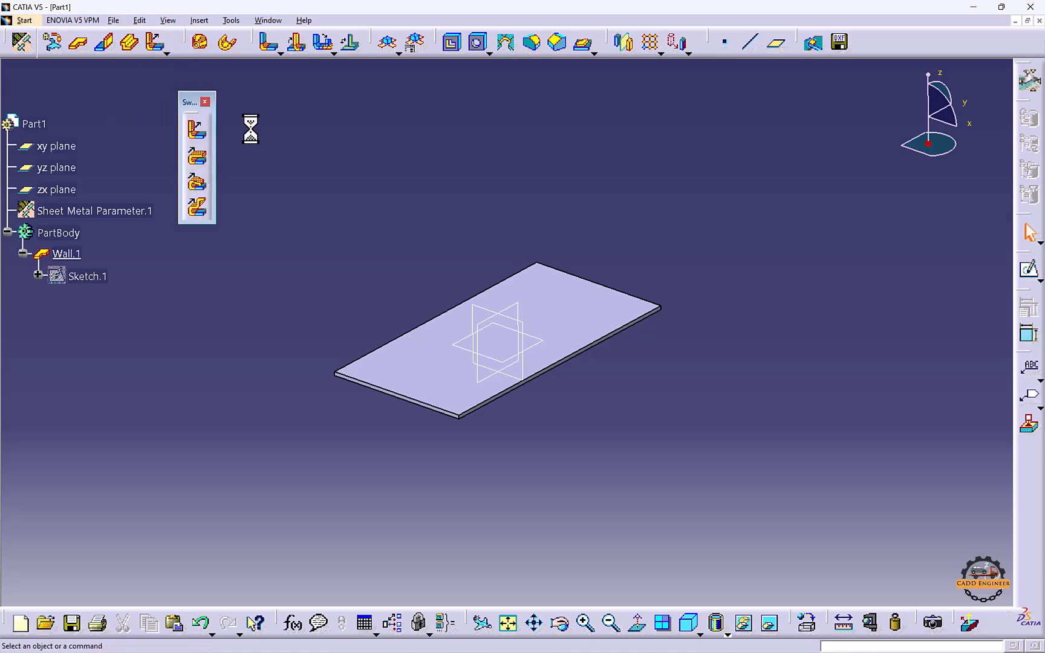
mouse_move(190, 102)
mouse_down()
mouse_move(175, 53)
mouse_move(174, 116)
mouse_up()
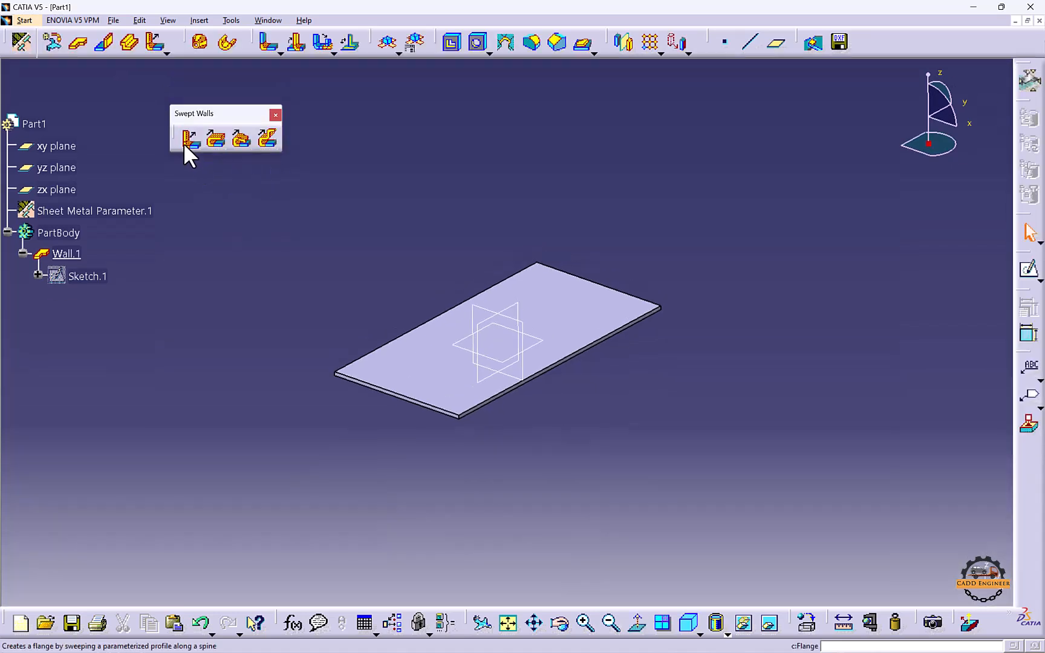
click(183, 145)
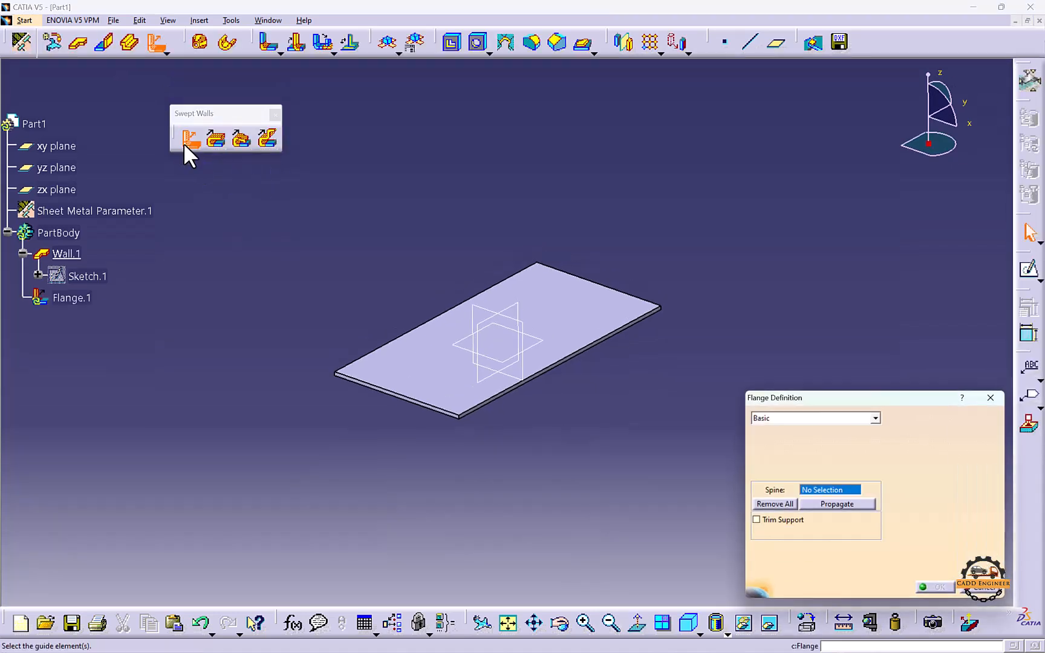
click(382, 389)
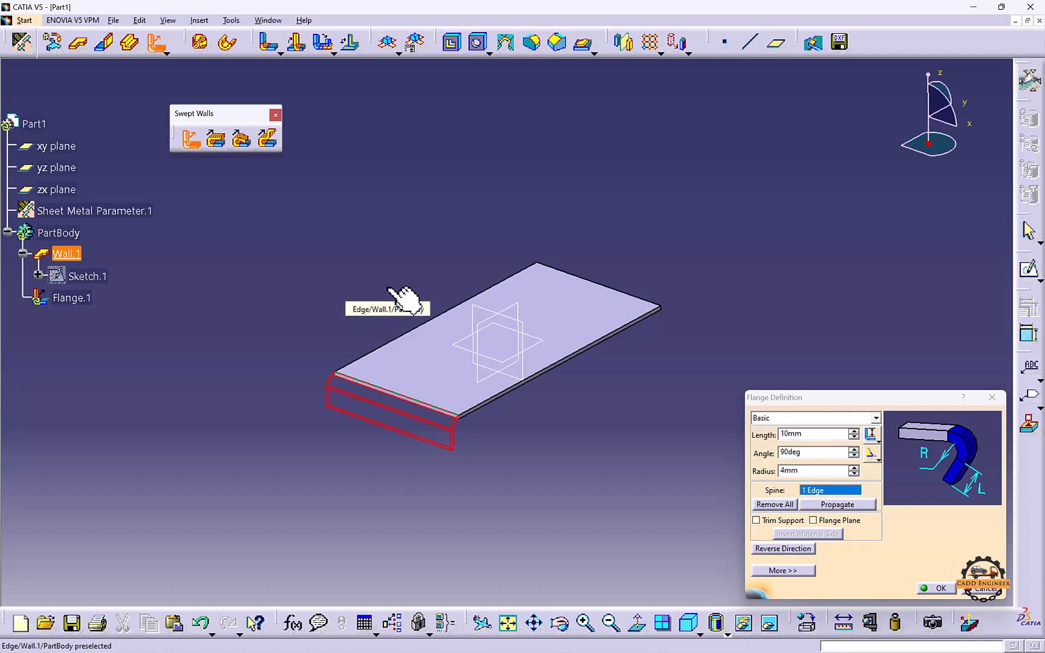
click(396, 400)
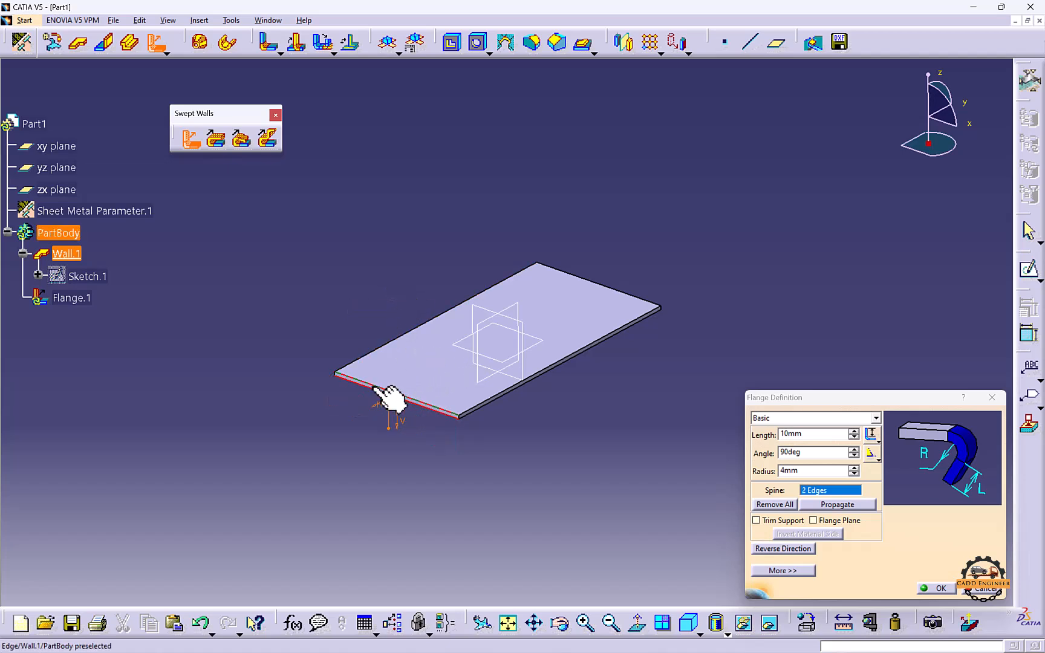
click(193, 143)
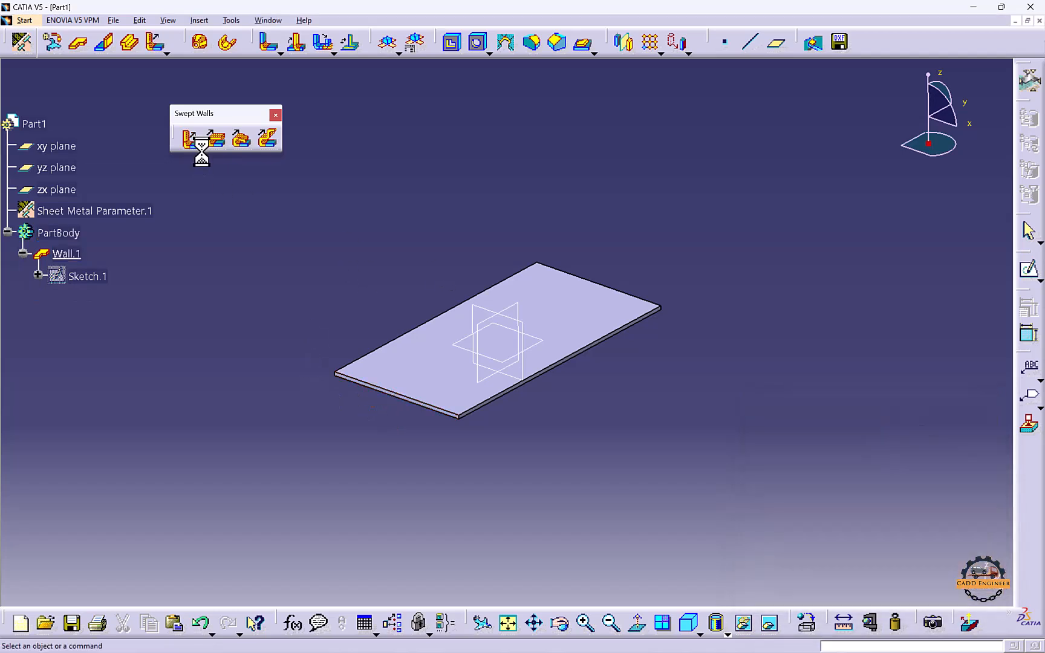
Step: Create a basic flange on the base wall's short lower edge with 40 mm length, 104 deg angle and 9 mm radius
click(188, 144)
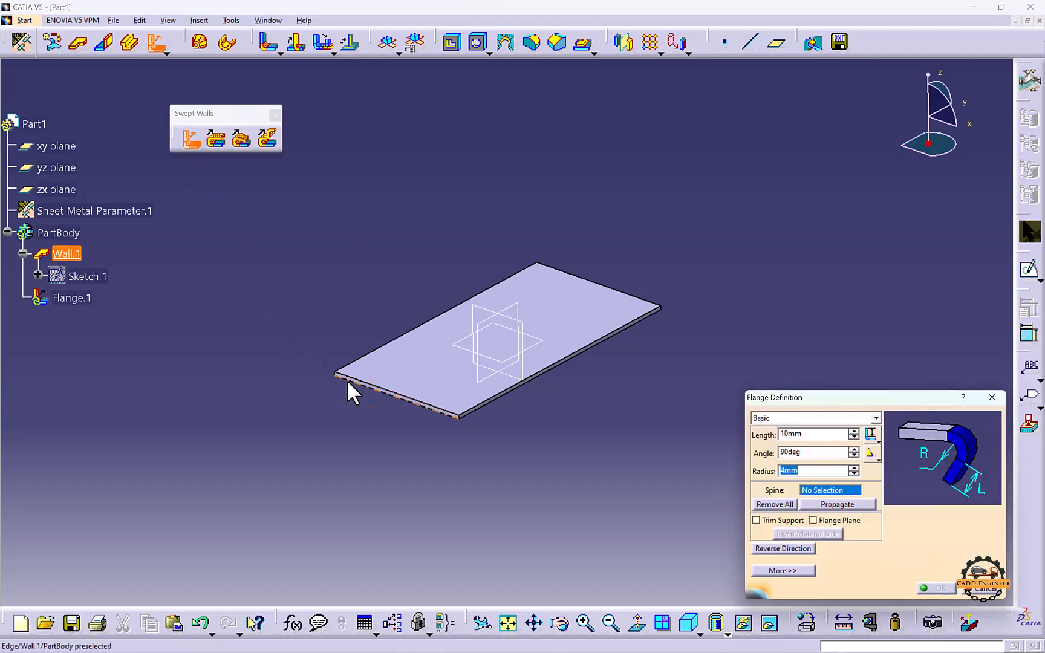
click(348, 381)
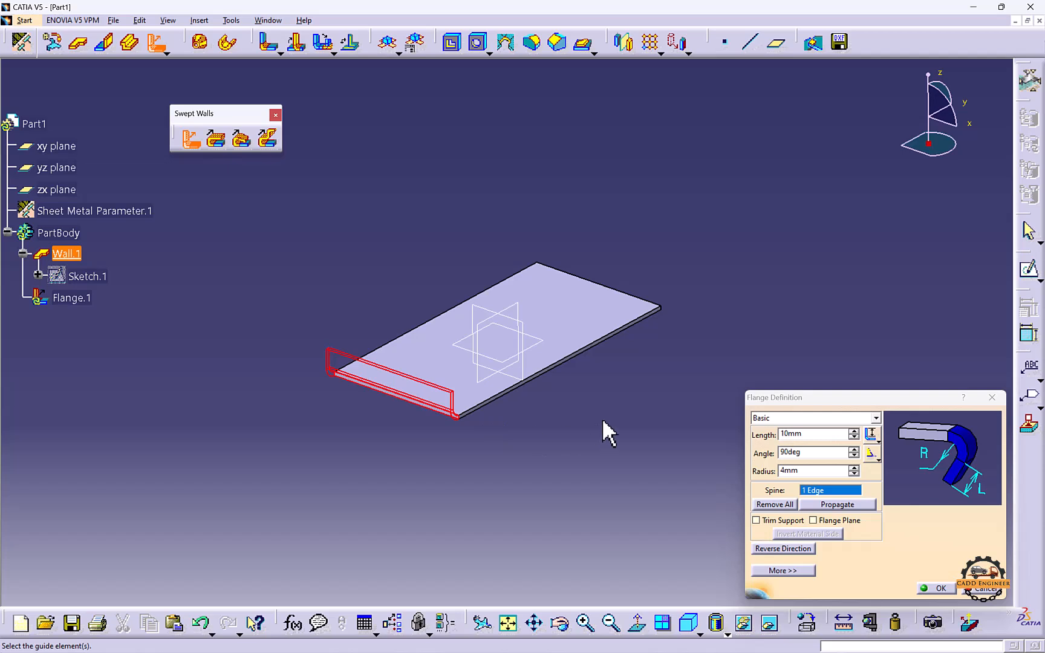
click(854, 431)
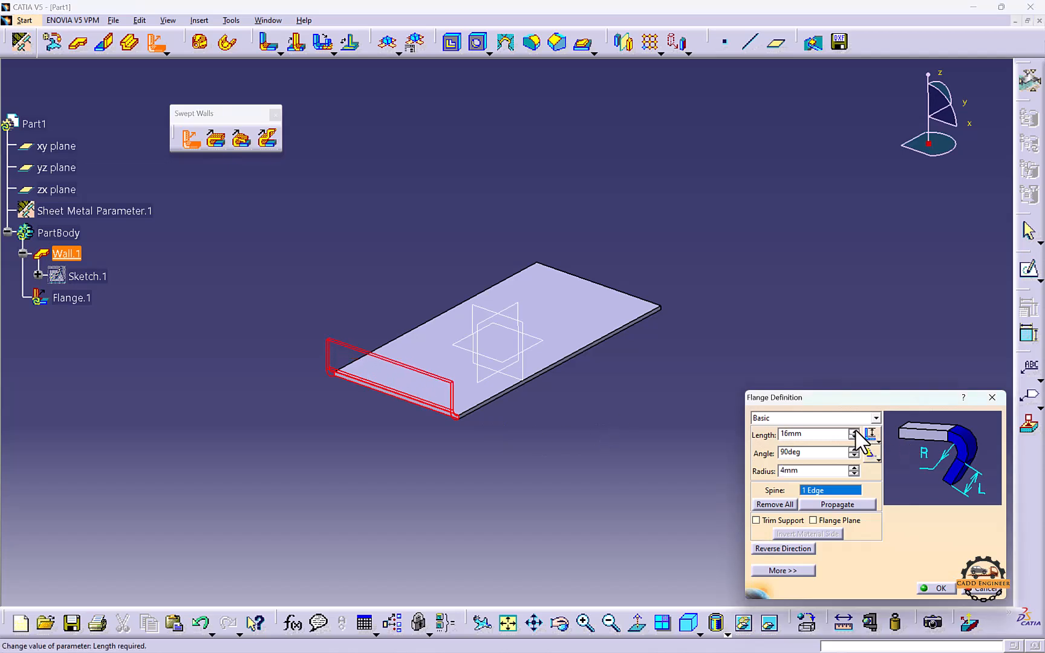
click(854, 431)
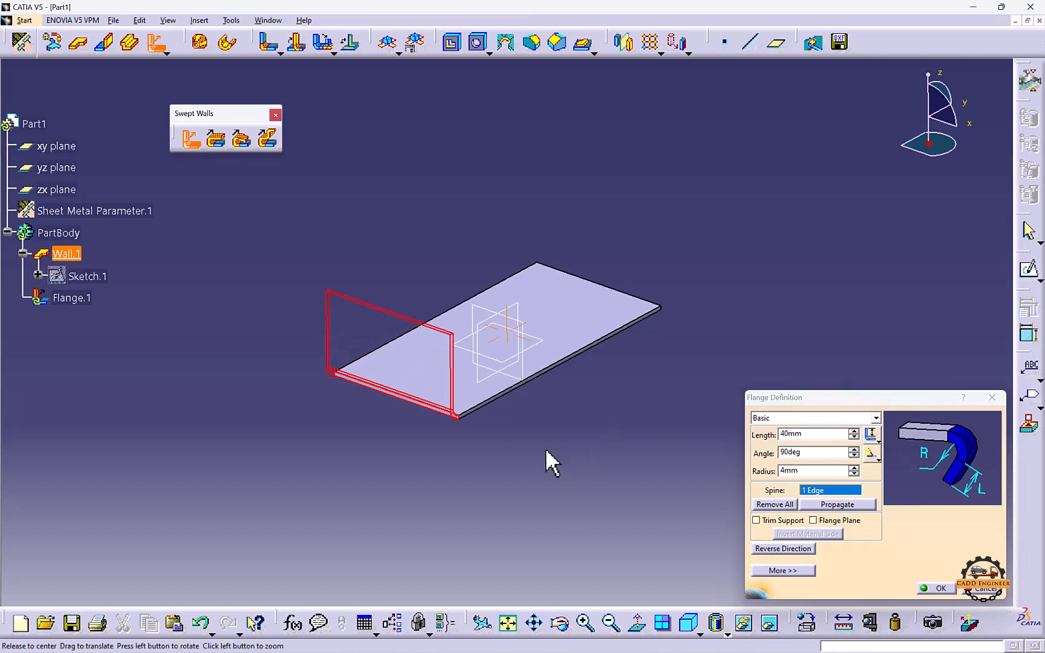
middle_drag(545, 449, 514, 399)
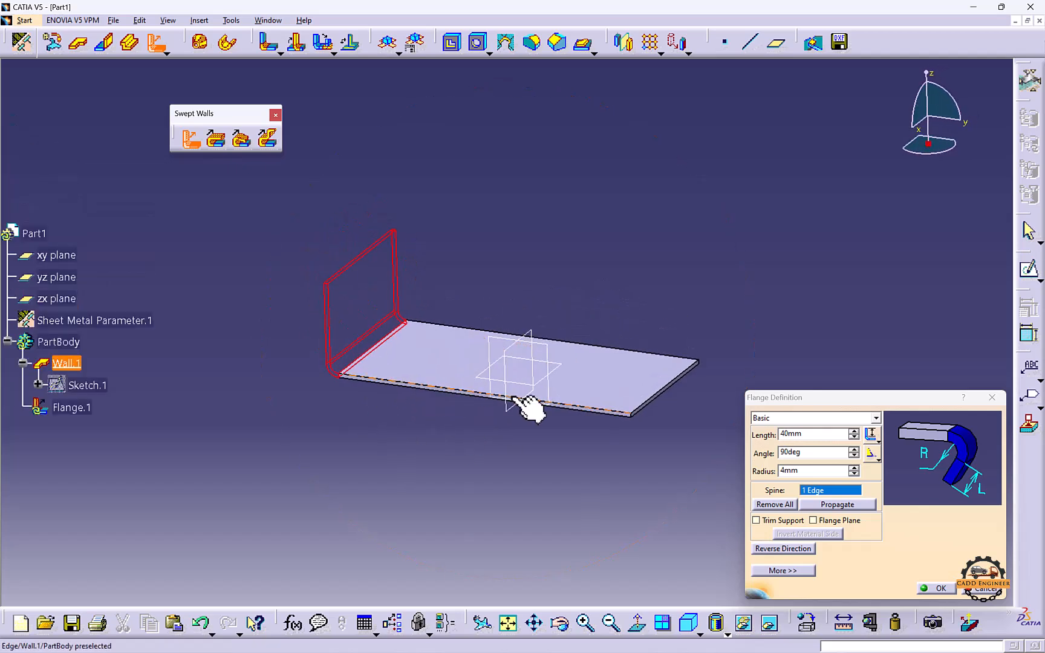
click(853, 449)
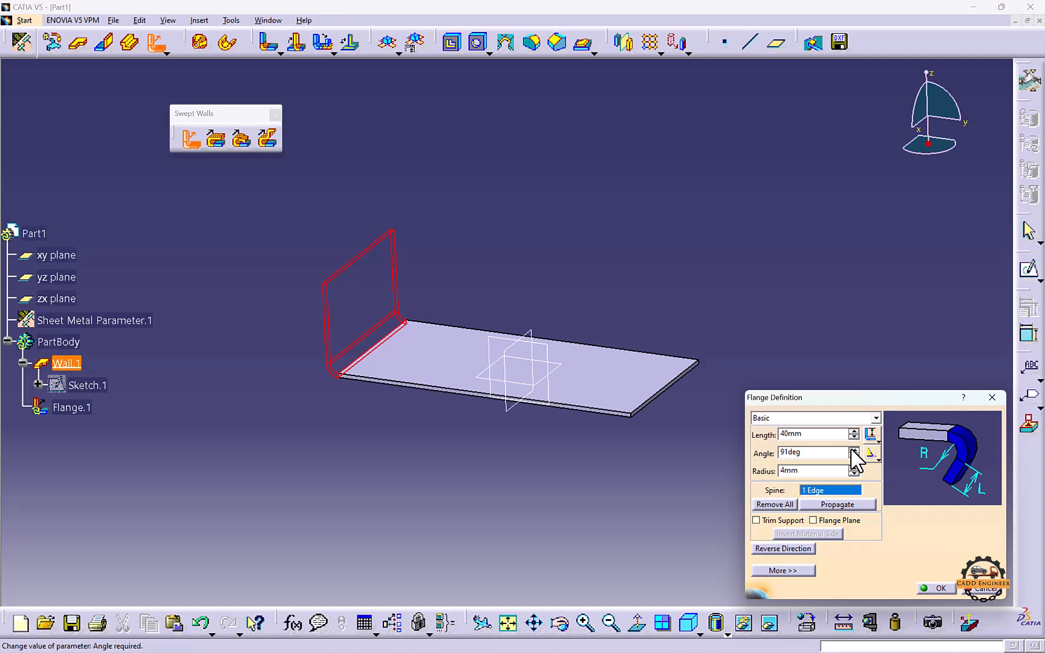
click(853, 450)
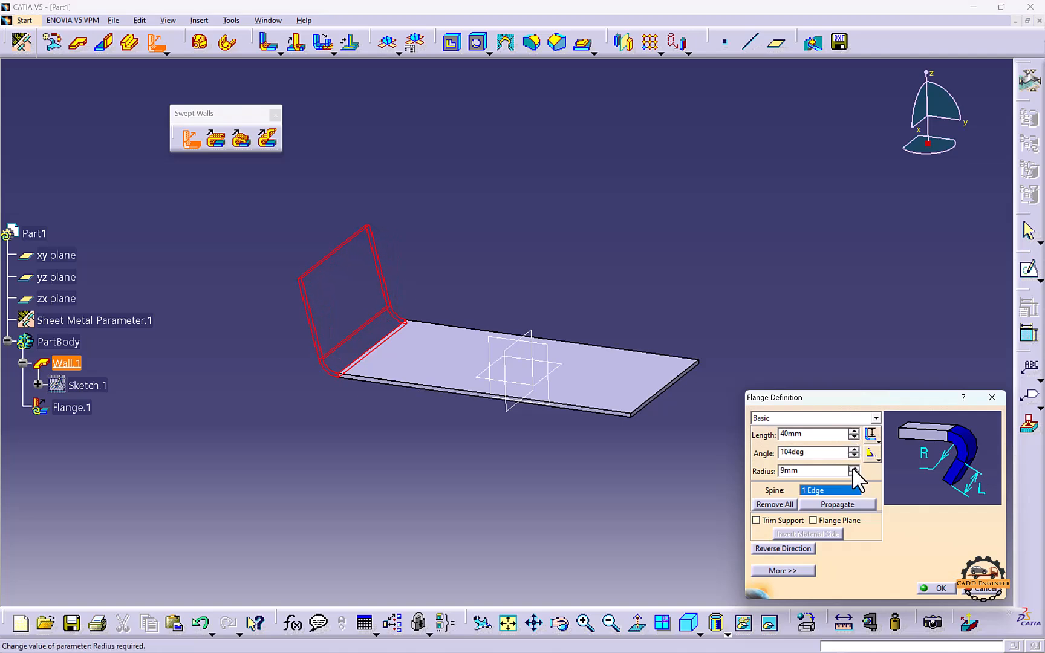
double_click(809, 469)
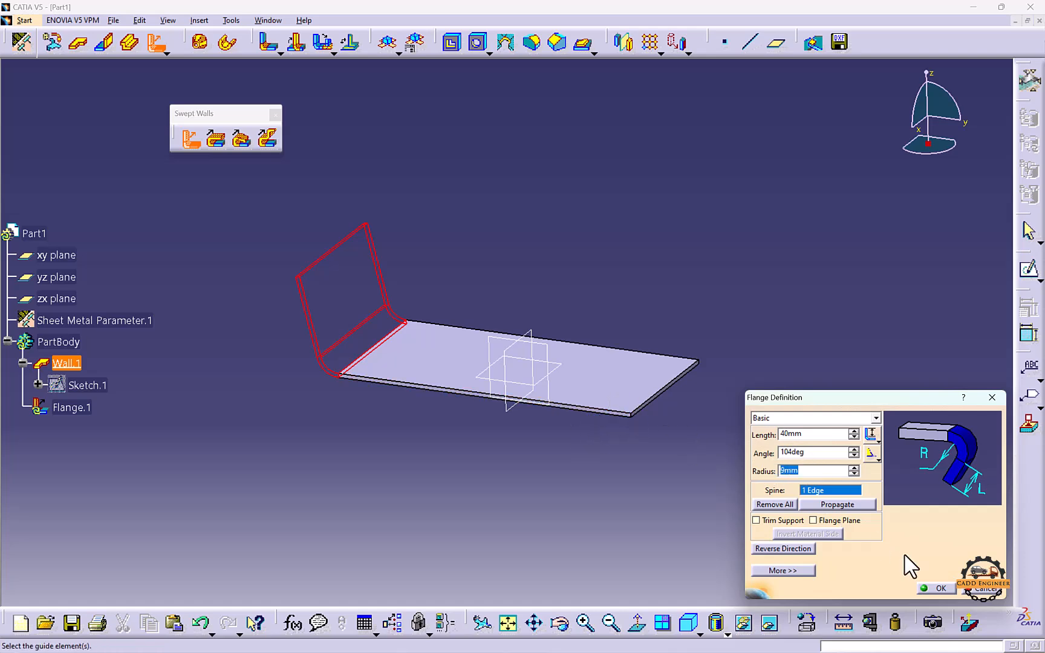
click(936, 587)
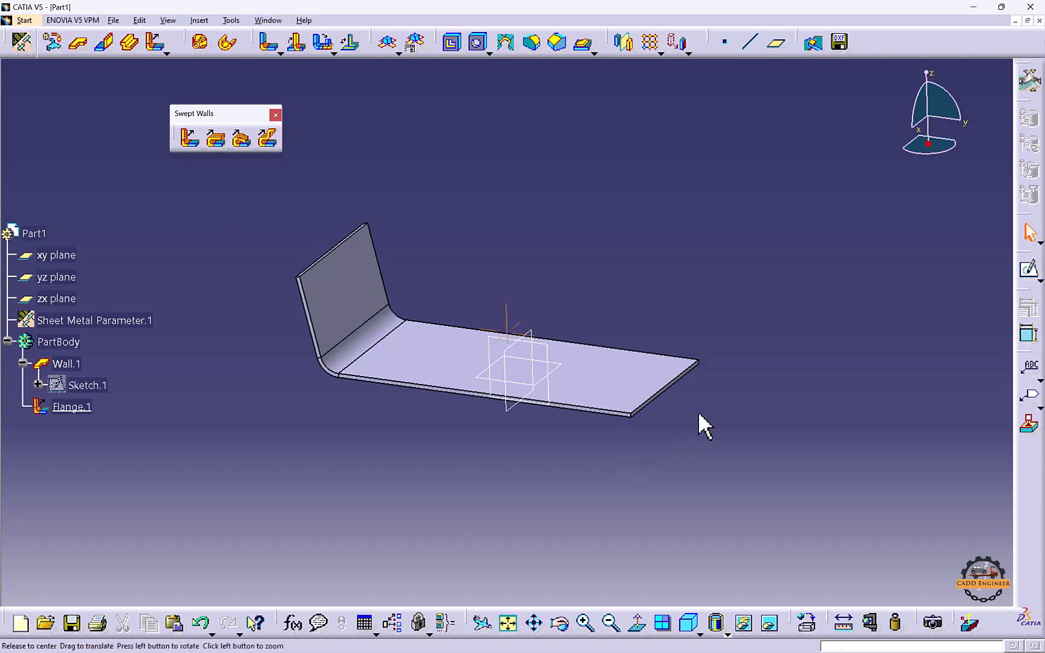
middle_drag(699, 413, 609, 425)
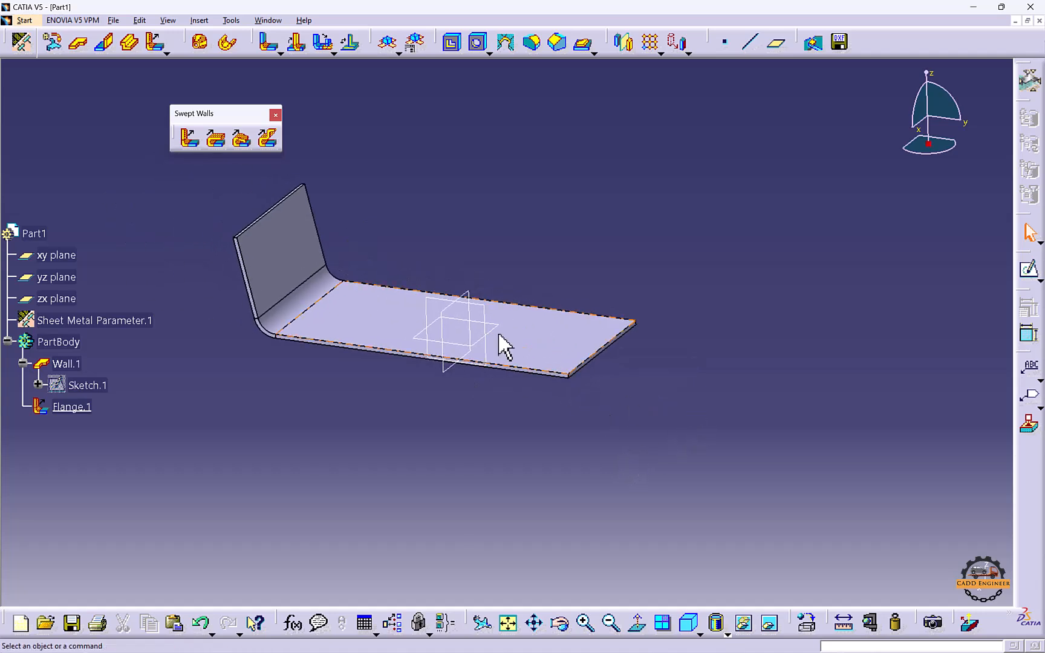
click(189, 138)
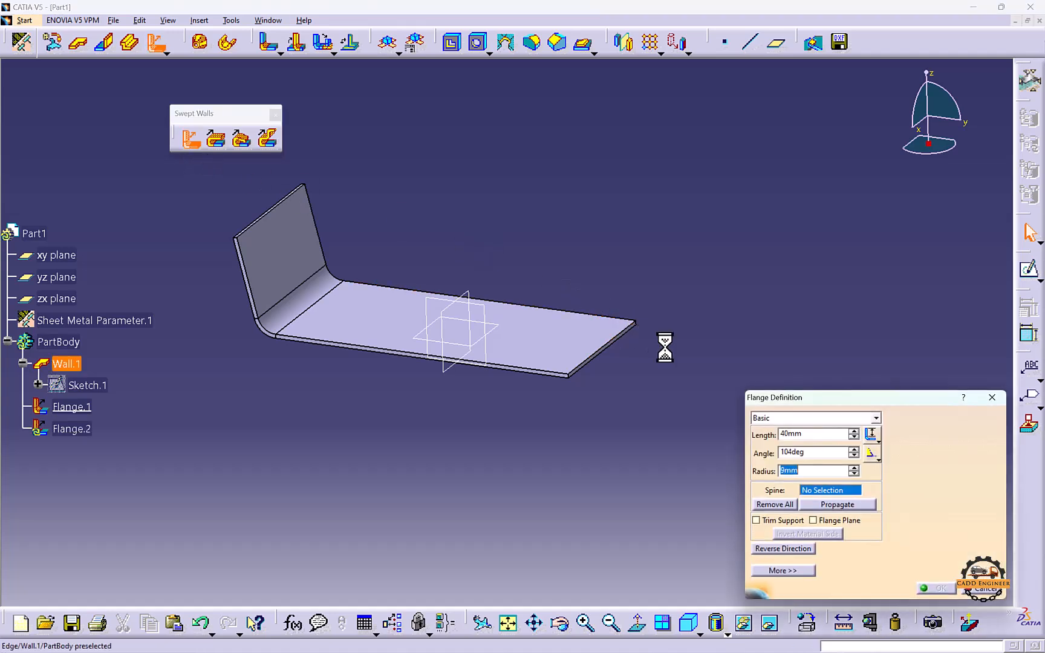
click(837, 418)
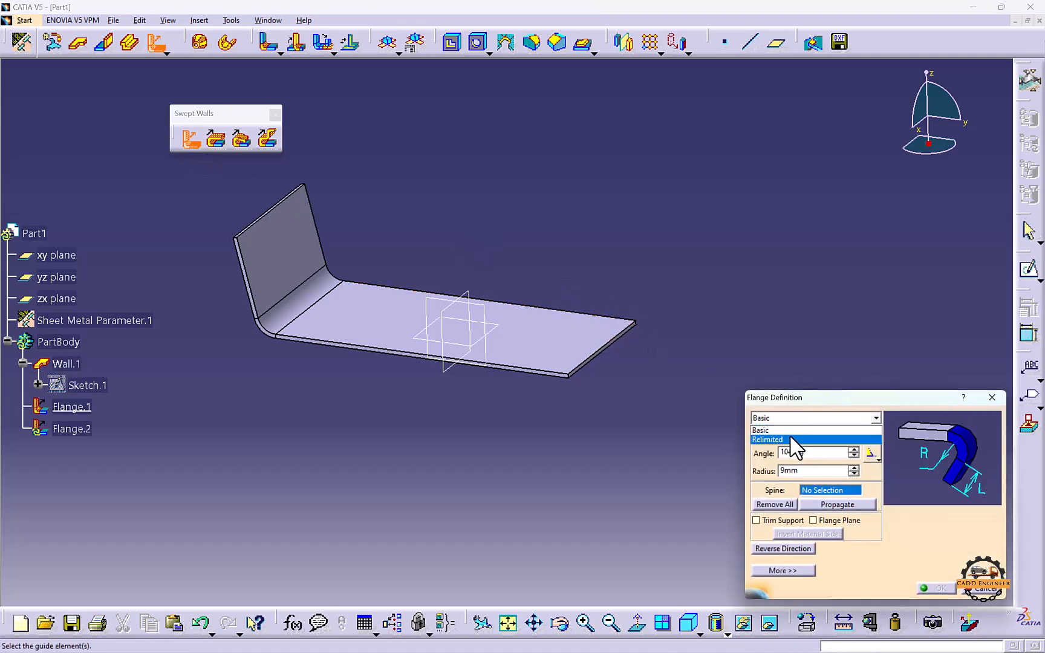
click(791, 439)
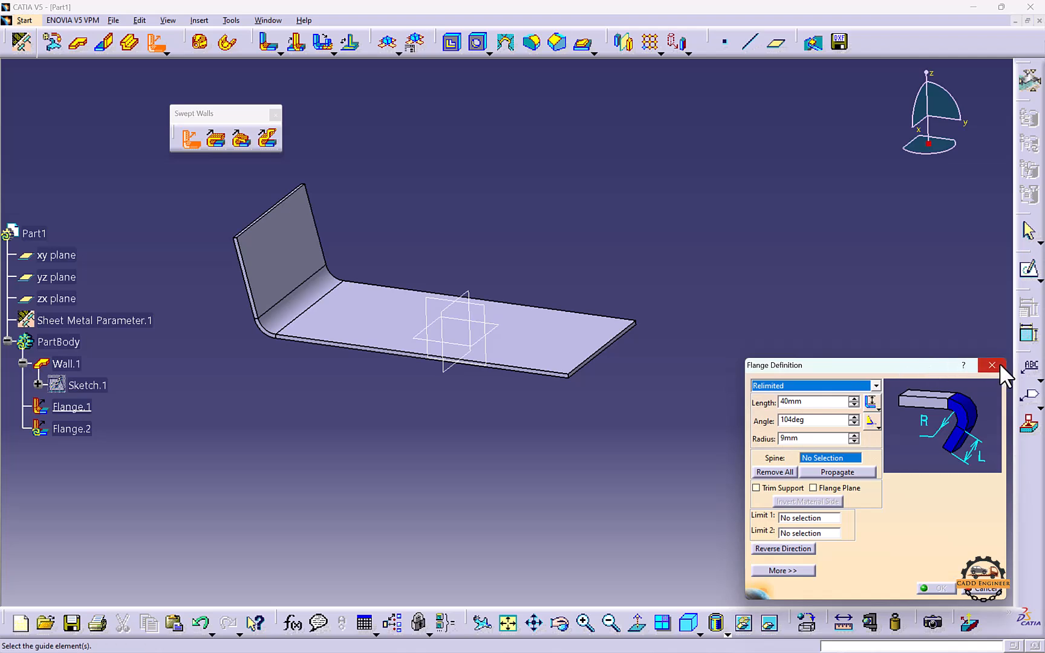
click(992, 361)
Step: Reopen the flange's definition and change its type from Basic to Relimited
double_click(71, 406)
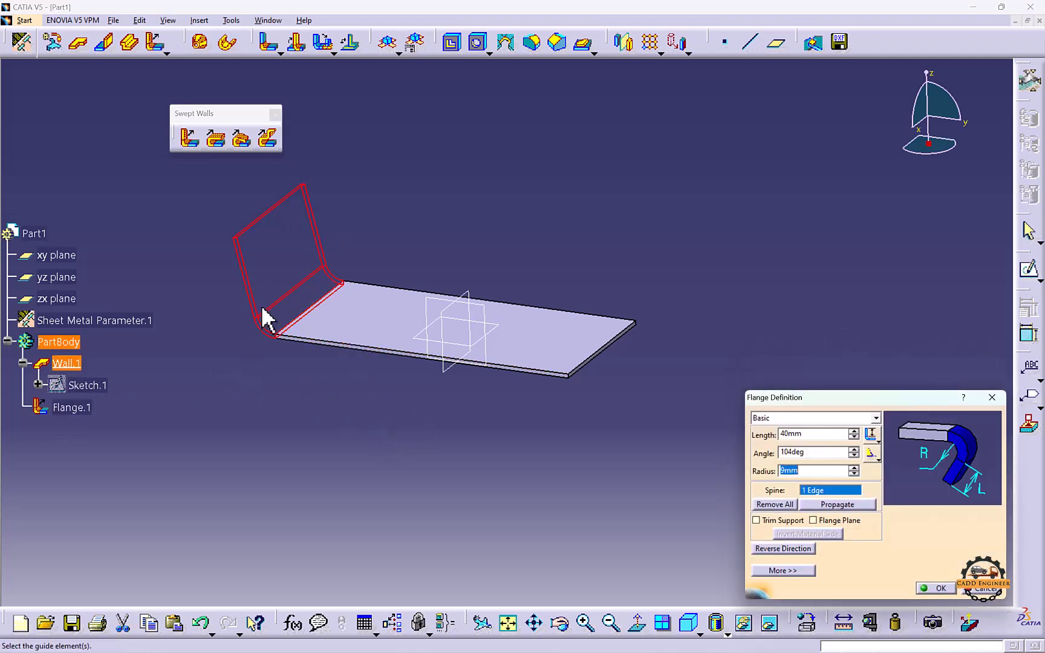
click(786, 419)
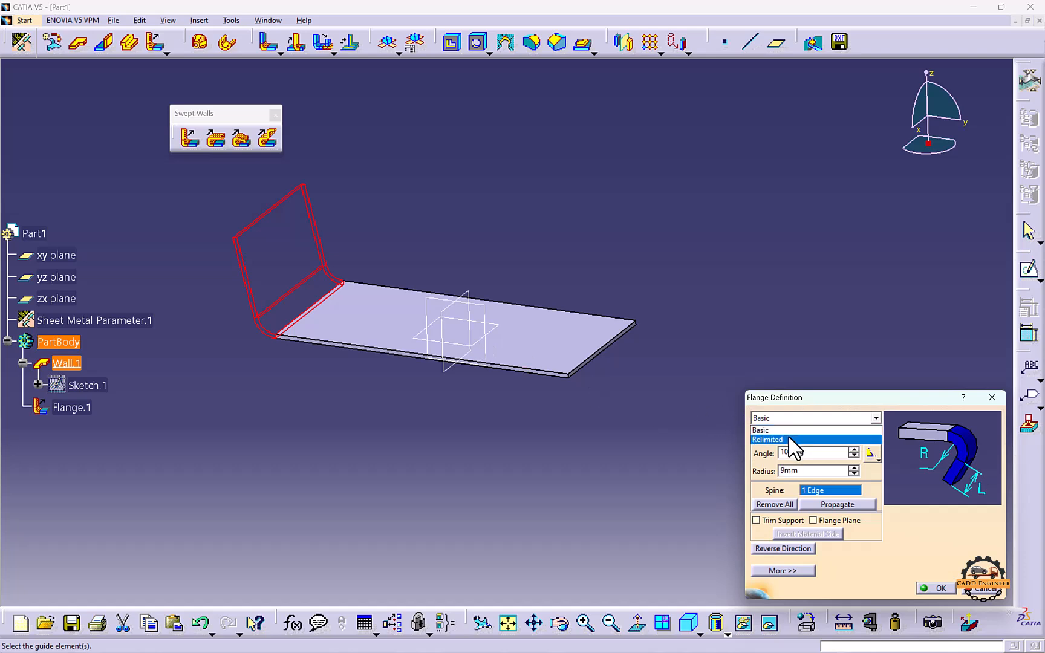
click(790, 439)
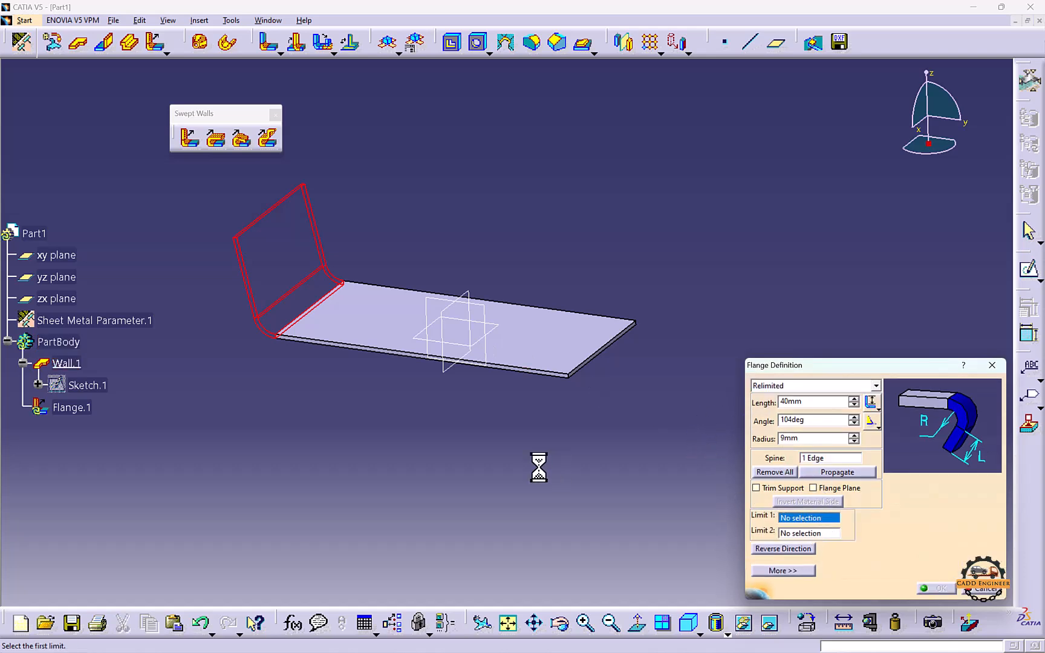
middle_drag(268, 397, 564, 409)
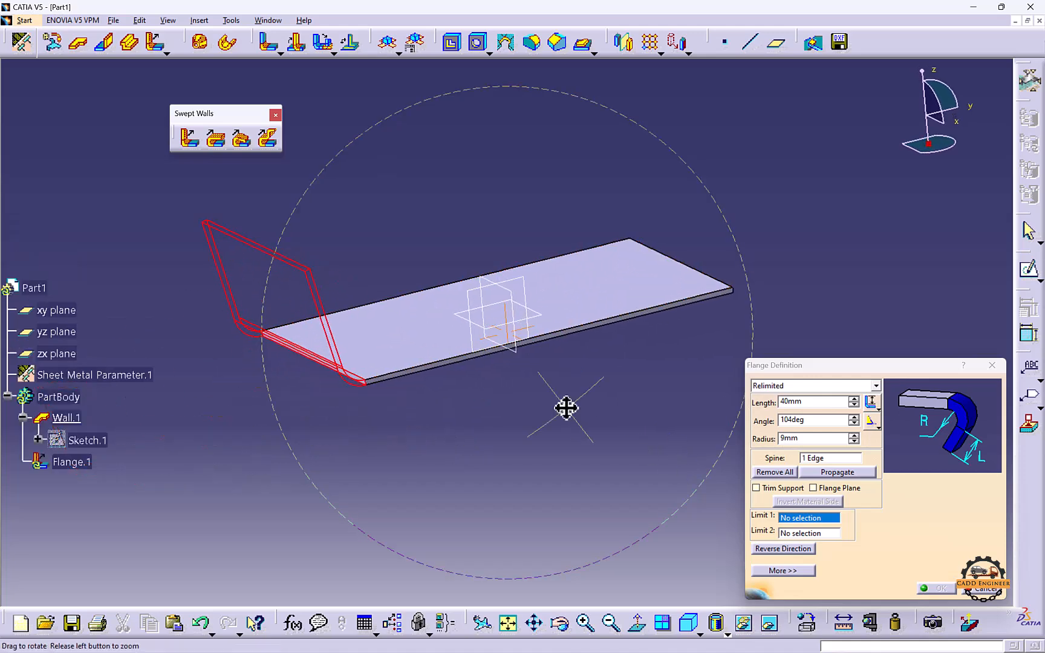
Step: Create a plane offset 25 mm from the yz plane as the flange's first limit
right_click(794, 518)
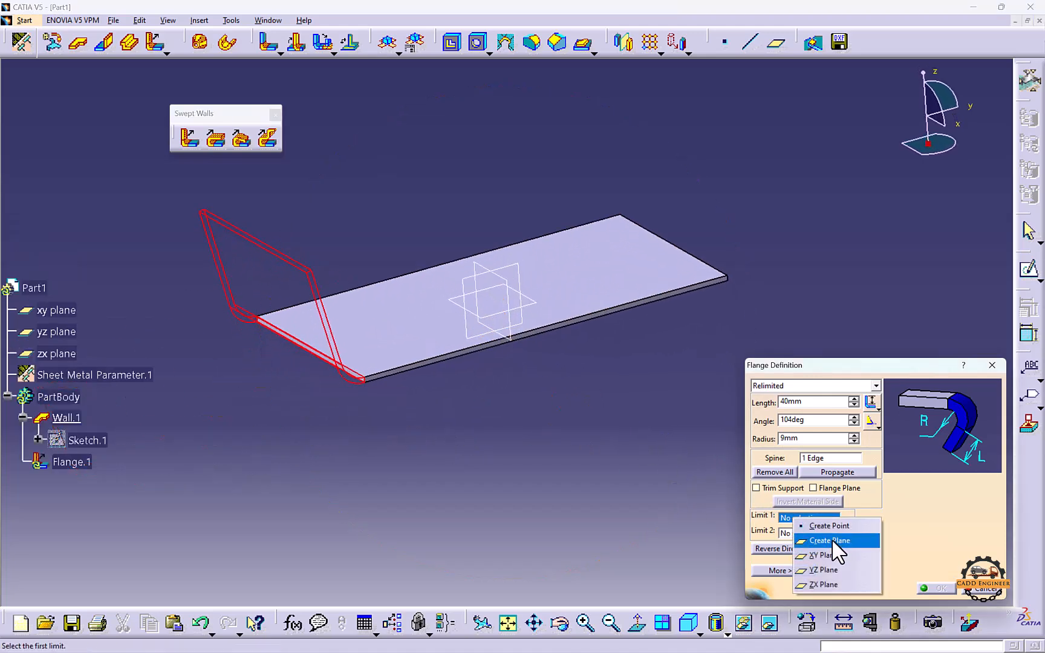
click(833, 541)
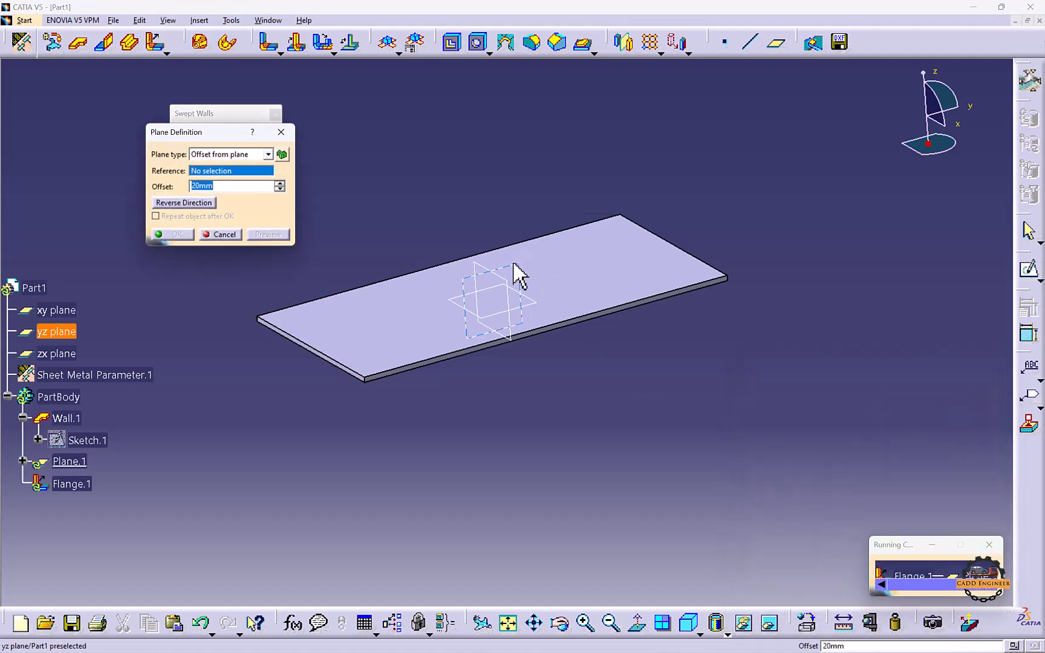
click(514, 290)
middle_drag(476, 336, 495, 275)
drag(495, 275, 498, 269)
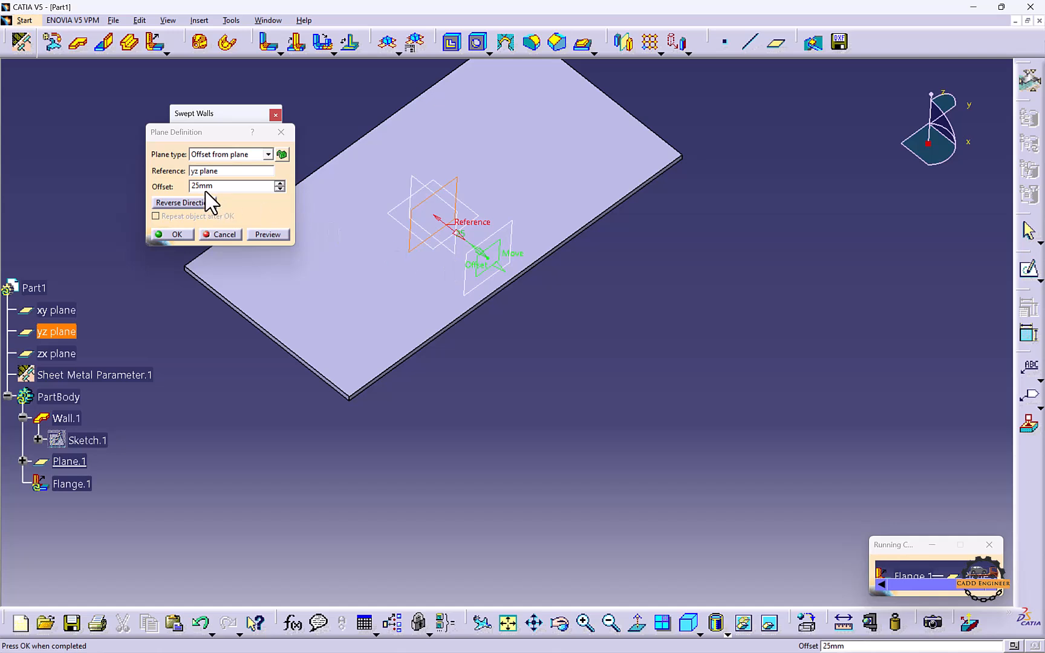
click(175, 233)
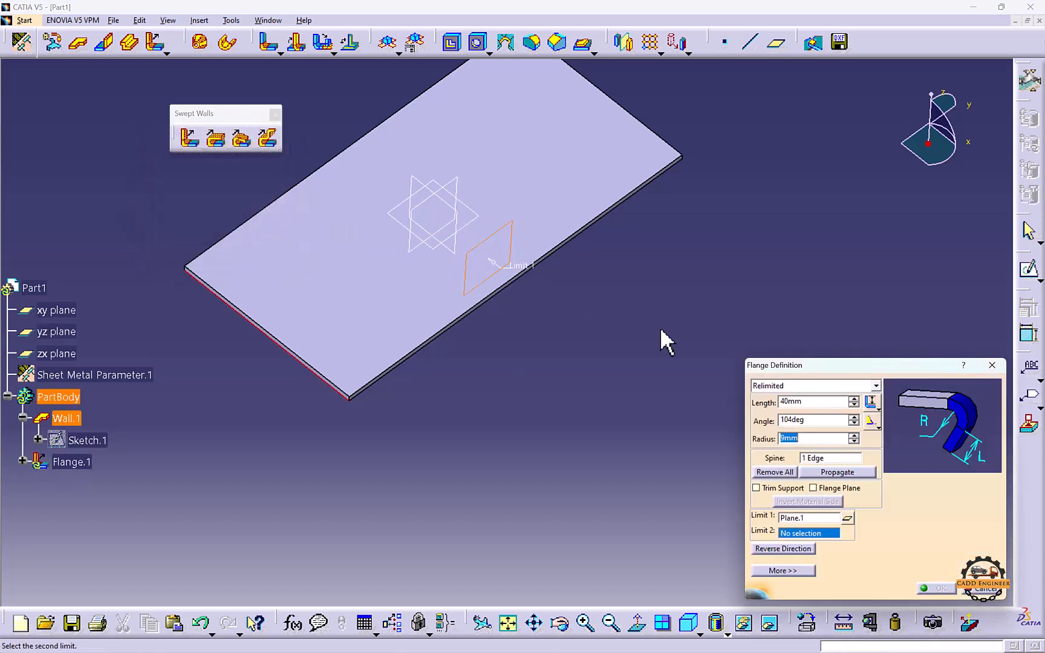
Step: Create a plane offset 25 mm from the yz plane in the reversed direction as the flange's second limit
right_click(801, 535)
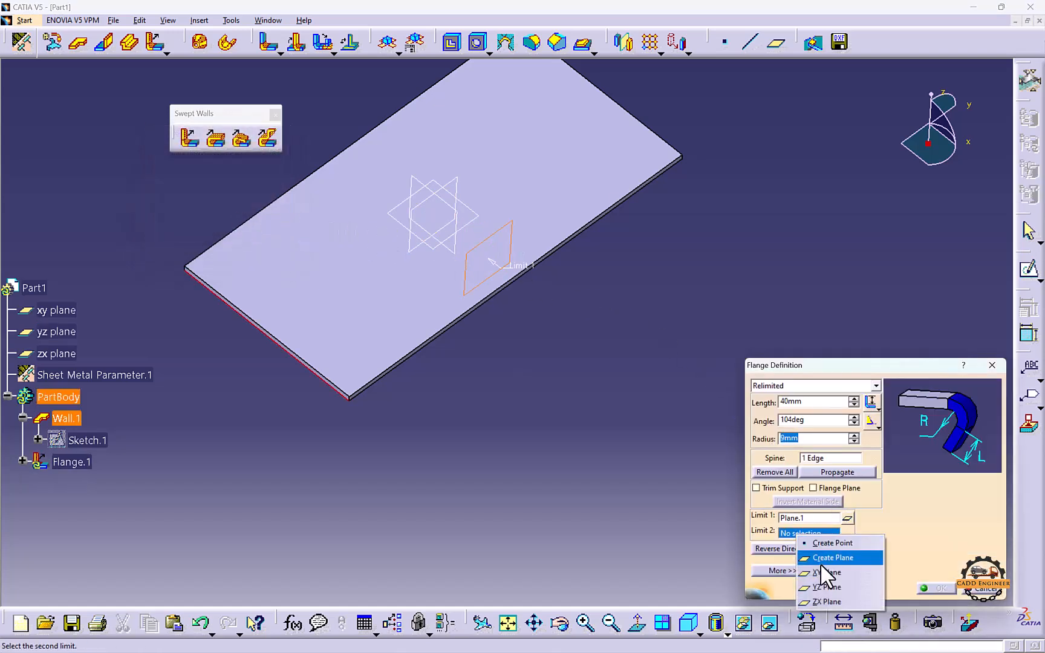
click(819, 561)
click(452, 186)
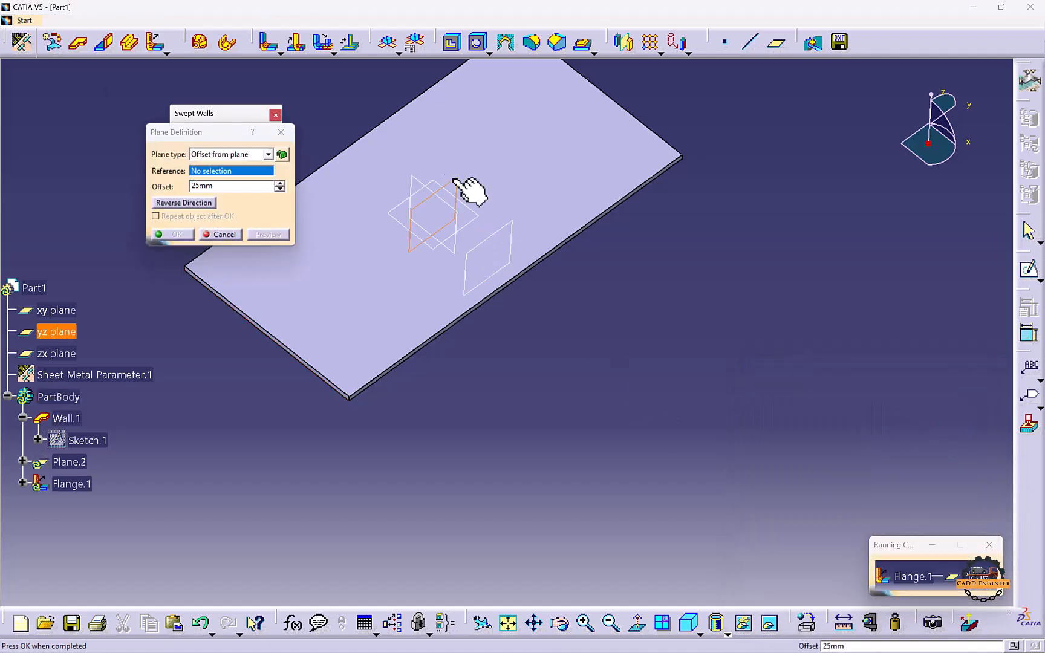
click(205, 208)
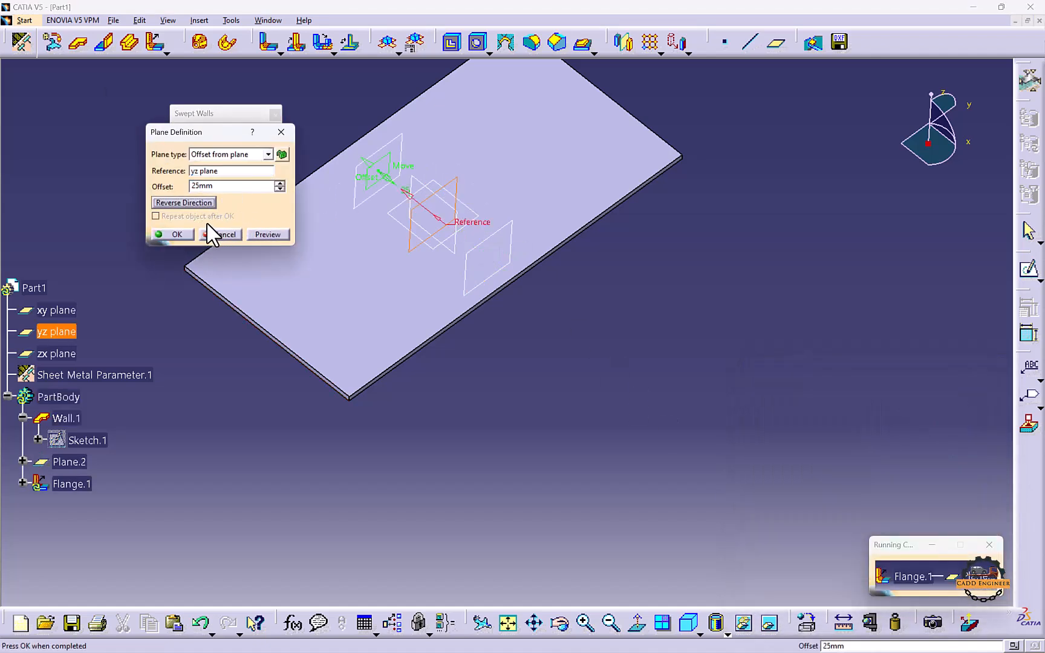
click(173, 234)
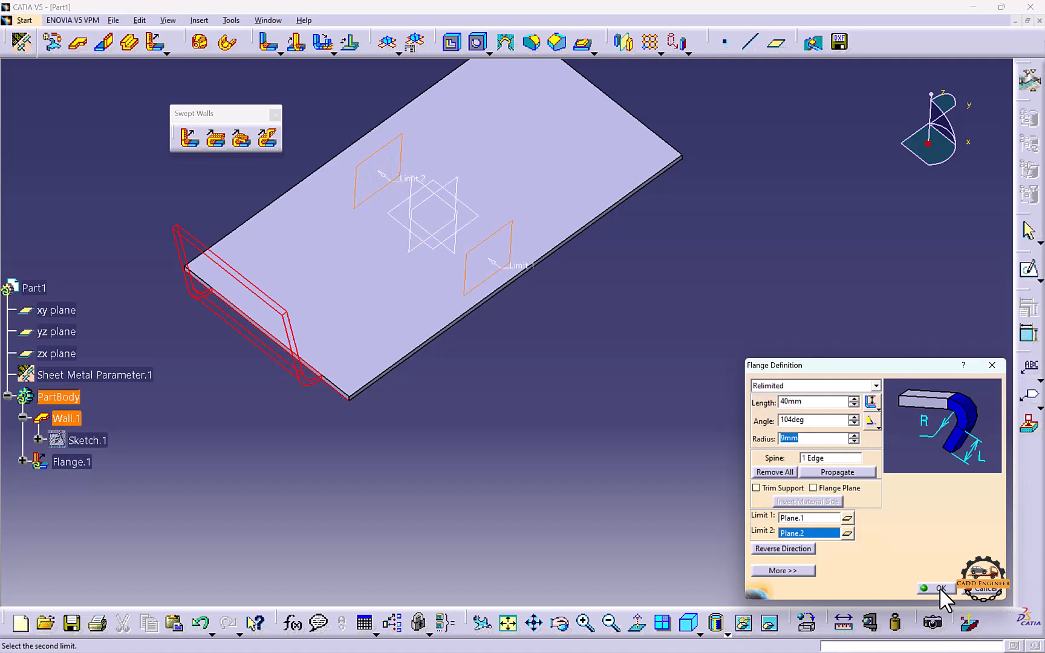
scroll(542, 420, up, 1)
middle_drag(541, 419, 724, 323)
right_click(724, 322)
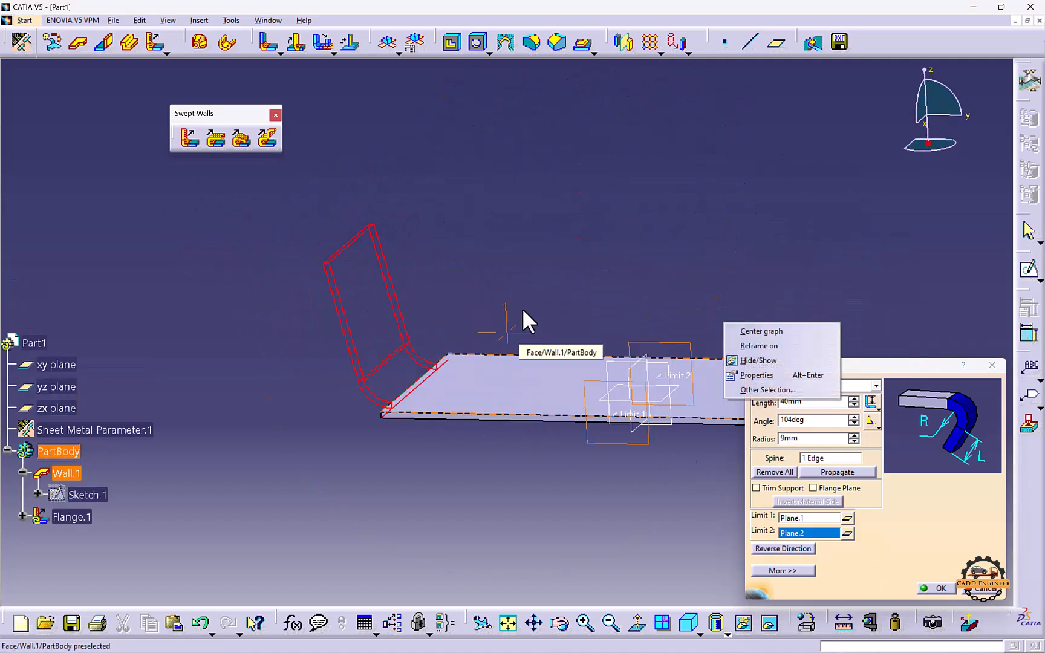
Step: Apply the Relimited flange definition using the two offset planes as its limits
middle_drag(543, 237, 466, 311)
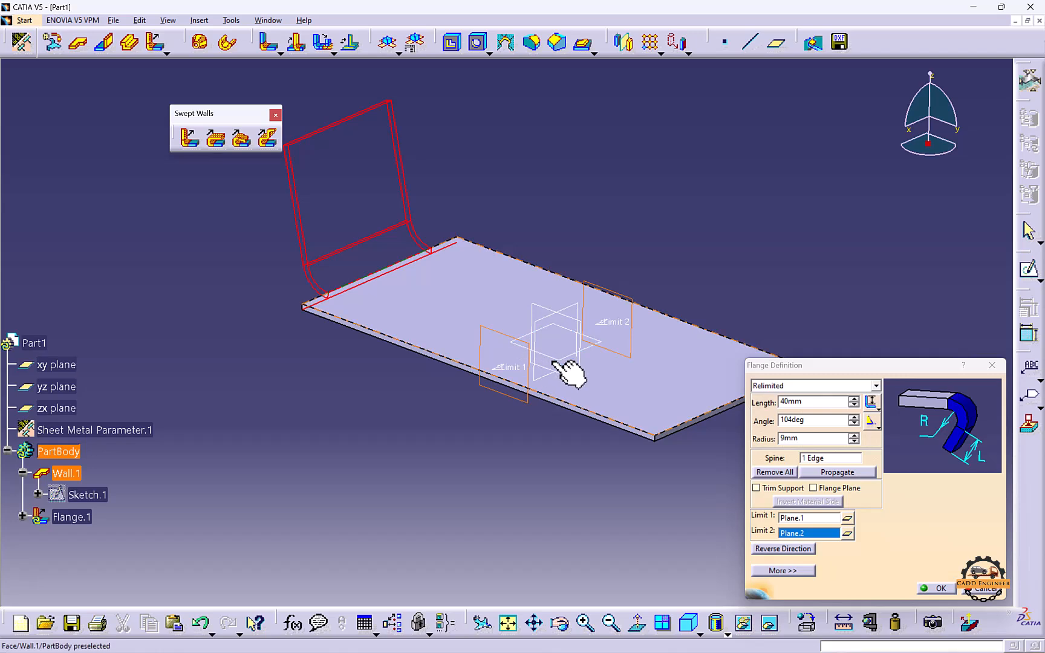
scroll(436, 280, up, 1)
middle_drag(436, 280, 422, 321)
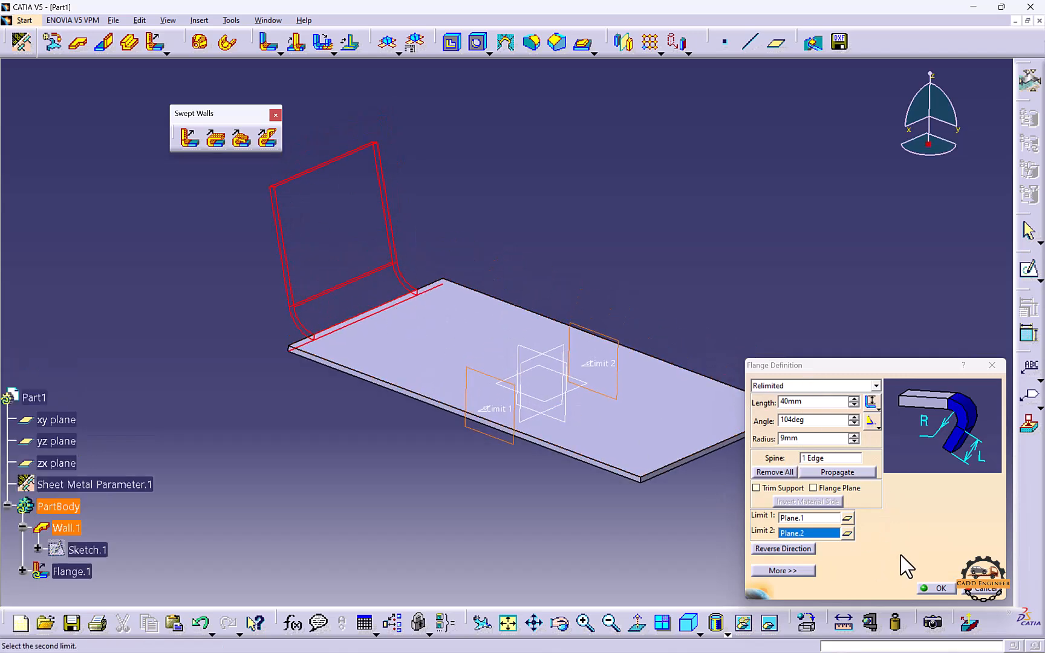
click(933, 588)
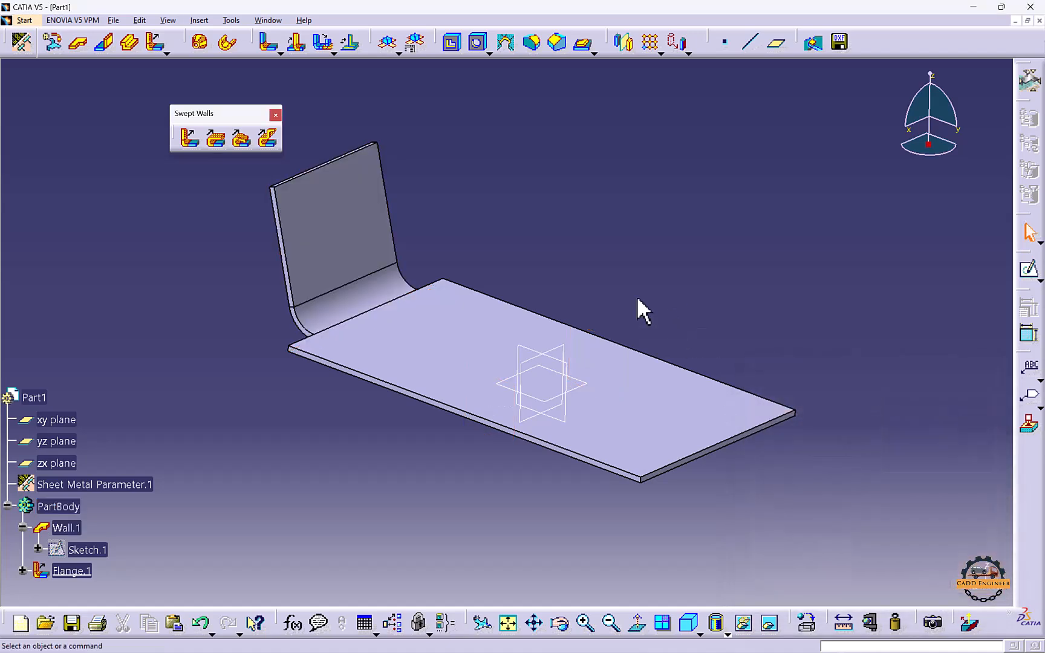
Step: Start a Basic hem along the base wall's free short edge, opposite the flange
click(208, 142)
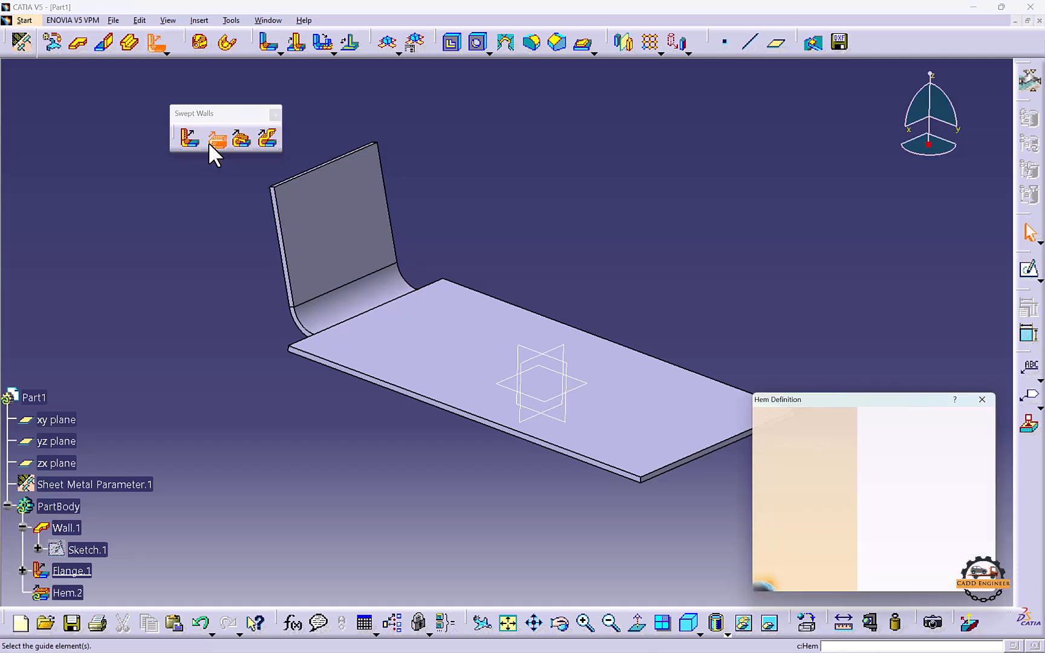
middle_drag(676, 439, 588, 385)
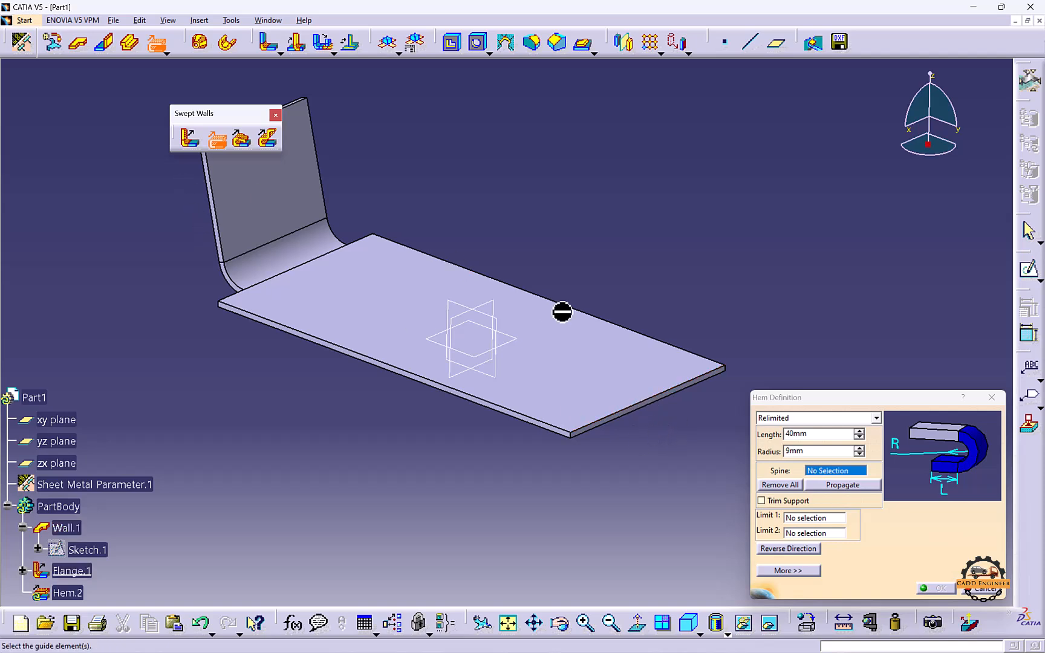
click(670, 397)
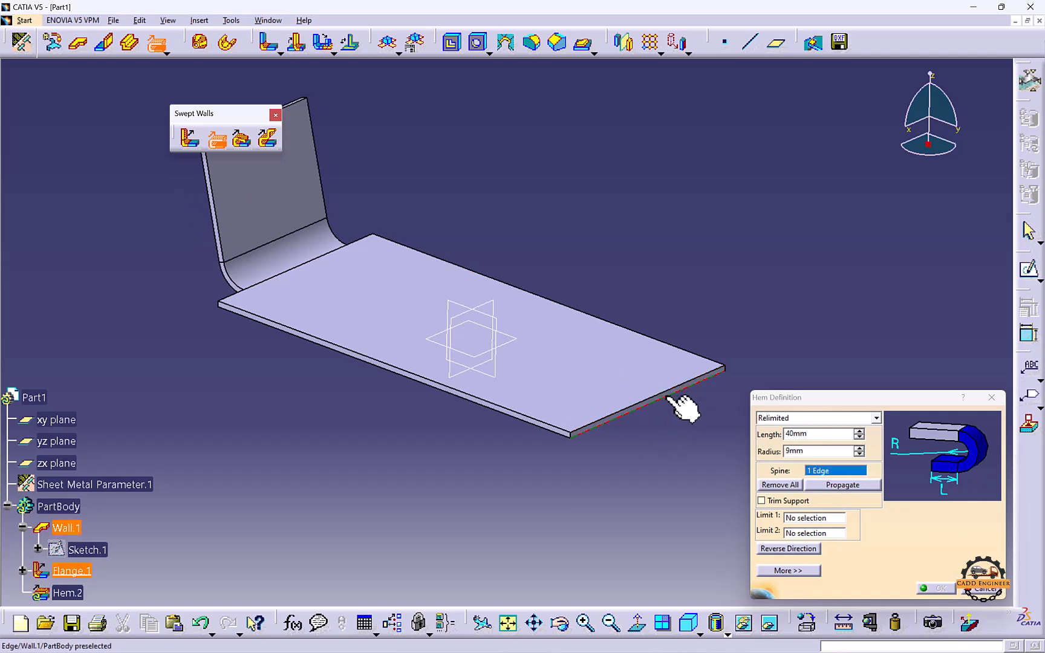
click(780, 418)
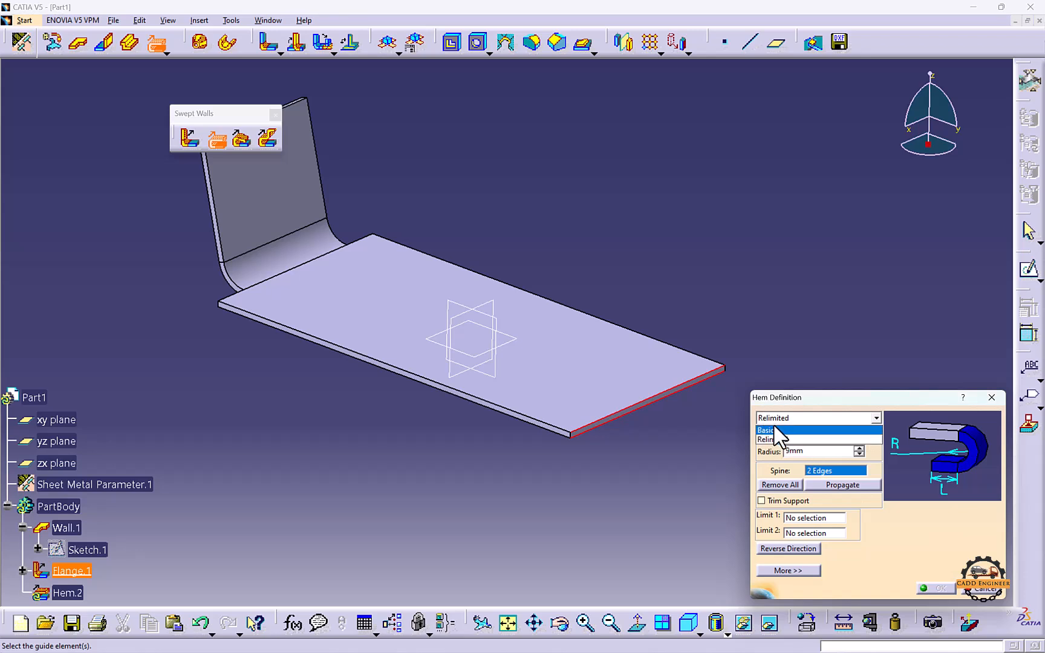
click(780, 429)
click(657, 398)
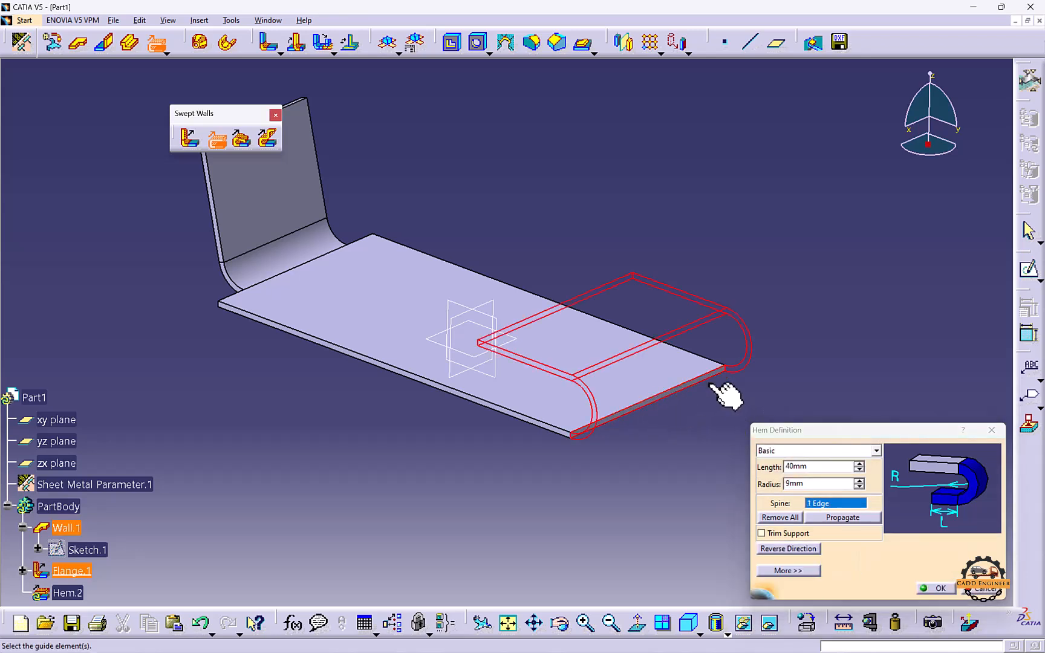
Step: Create the hem with a 40 mm length and 4 mm radius, and undo it
middle_drag(546, 446, 594, 450)
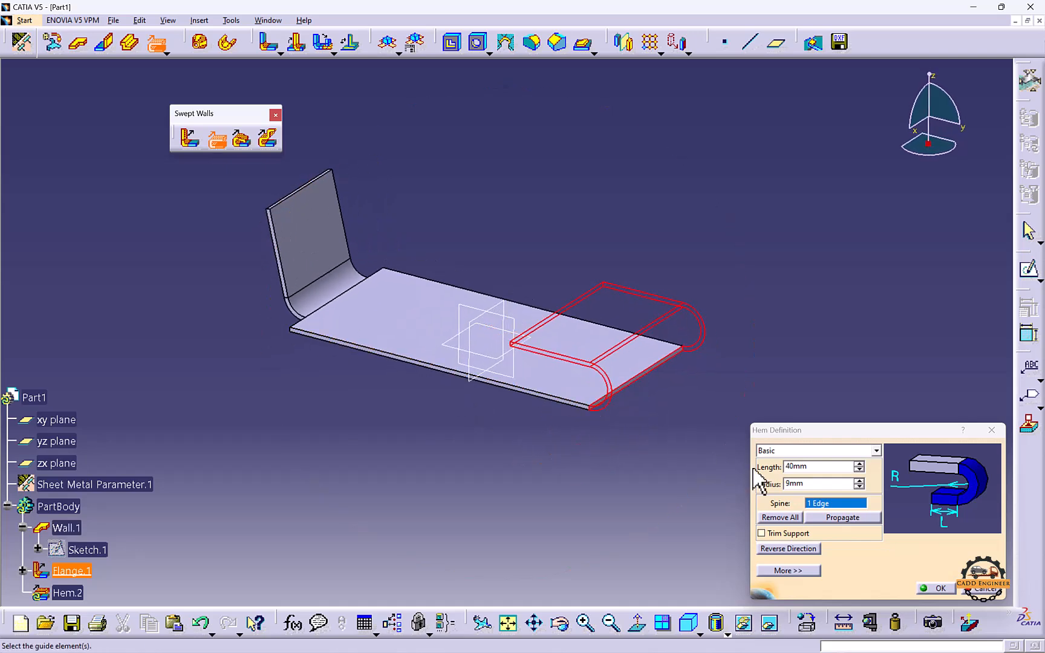
double_click(800, 483)
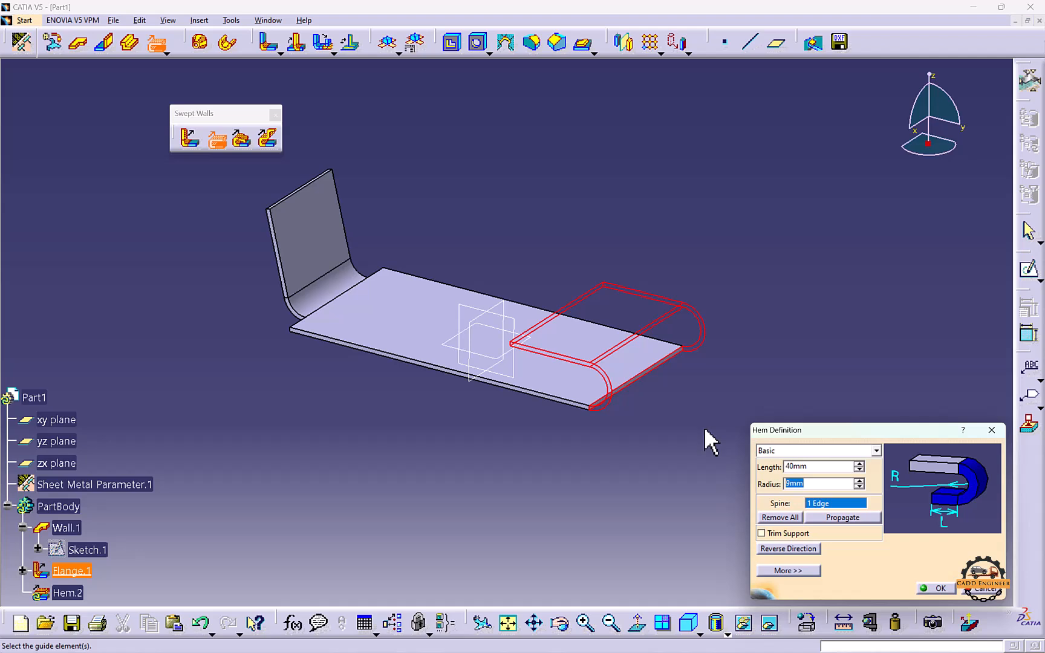
text(4)
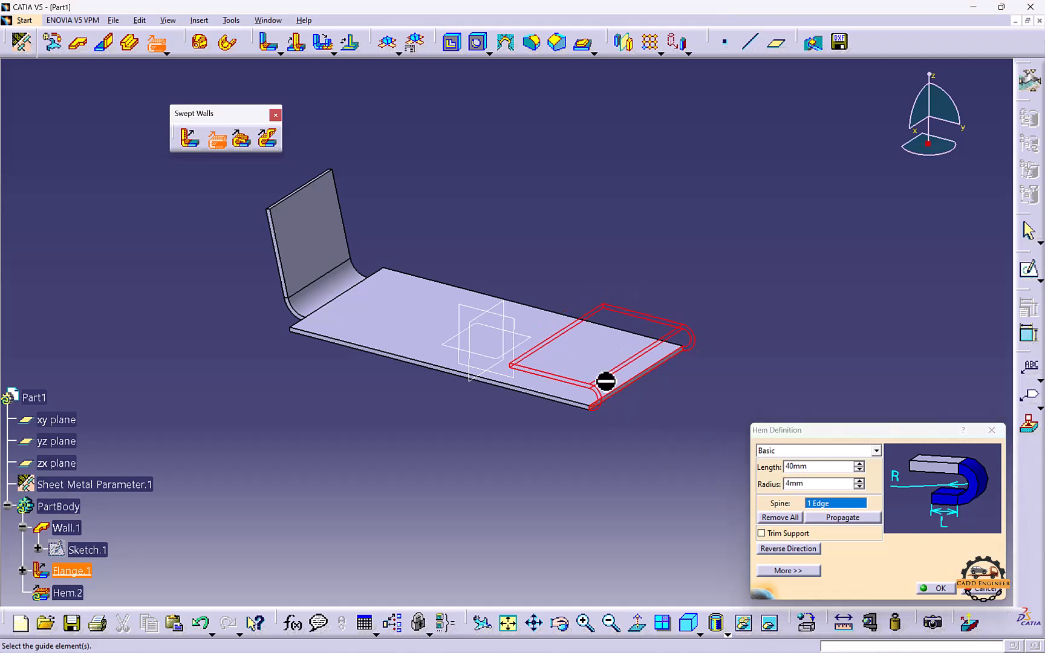
double_click(811, 466)
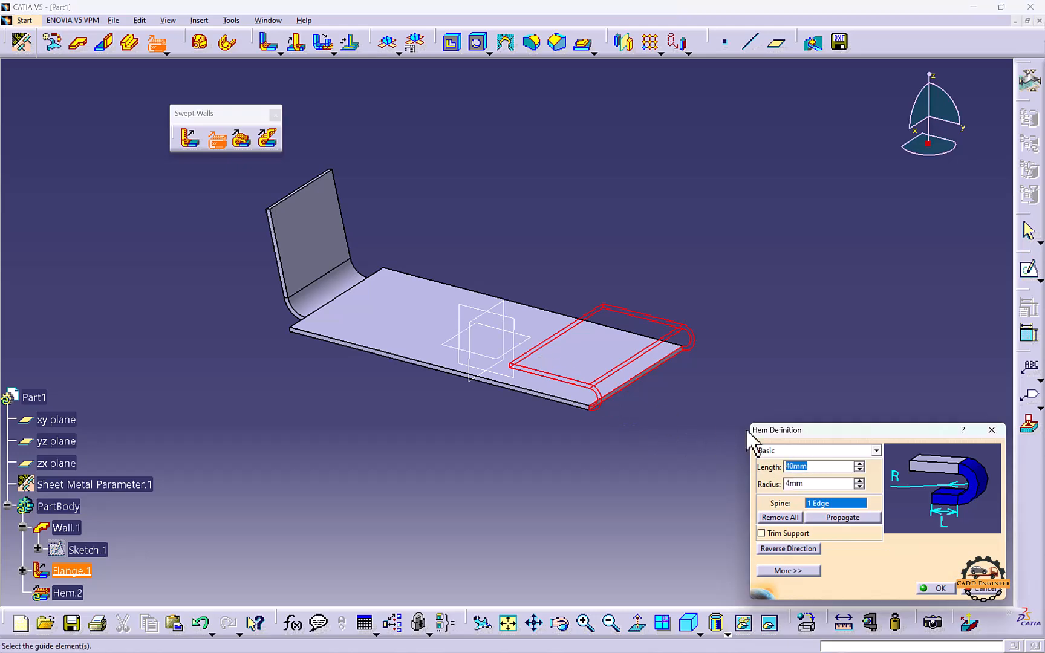
click(721, 454)
middle_drag(592, 477, 547, 459)
click(933, 588)
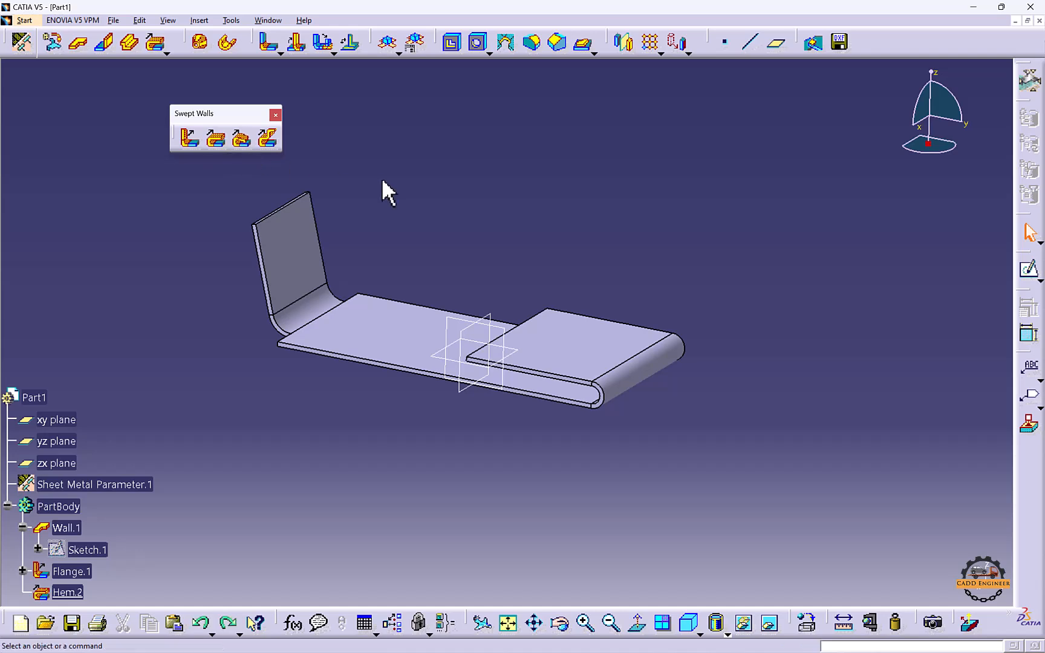
key(ctrl+z)
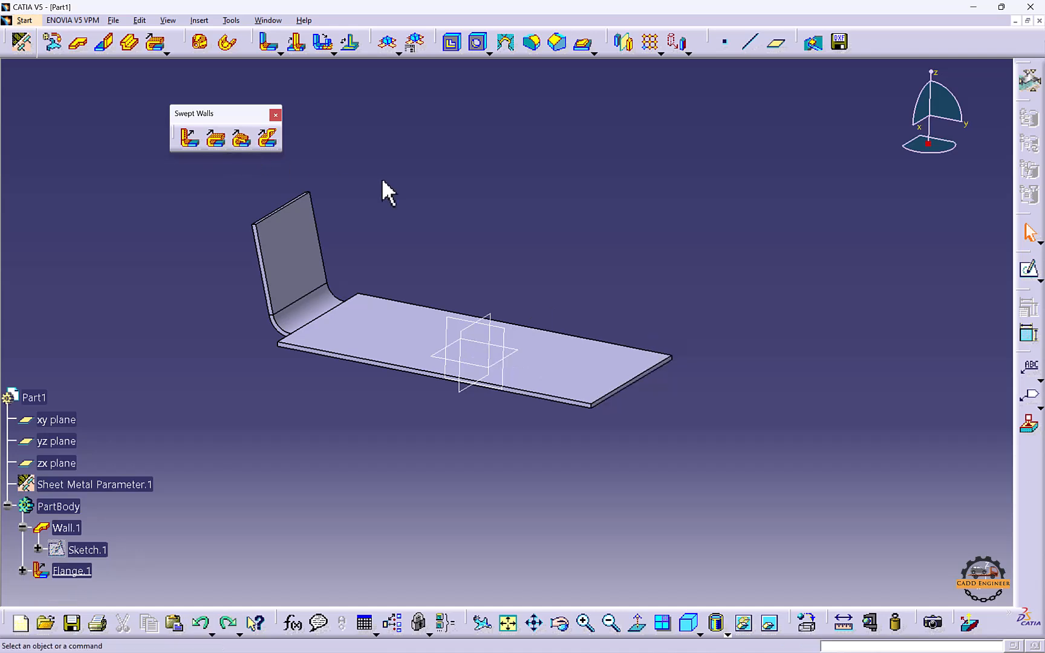
Step: Start a Basic tear drop on the wall's free short edge and reverse its direction so it folds above the wall
click(242, 139)
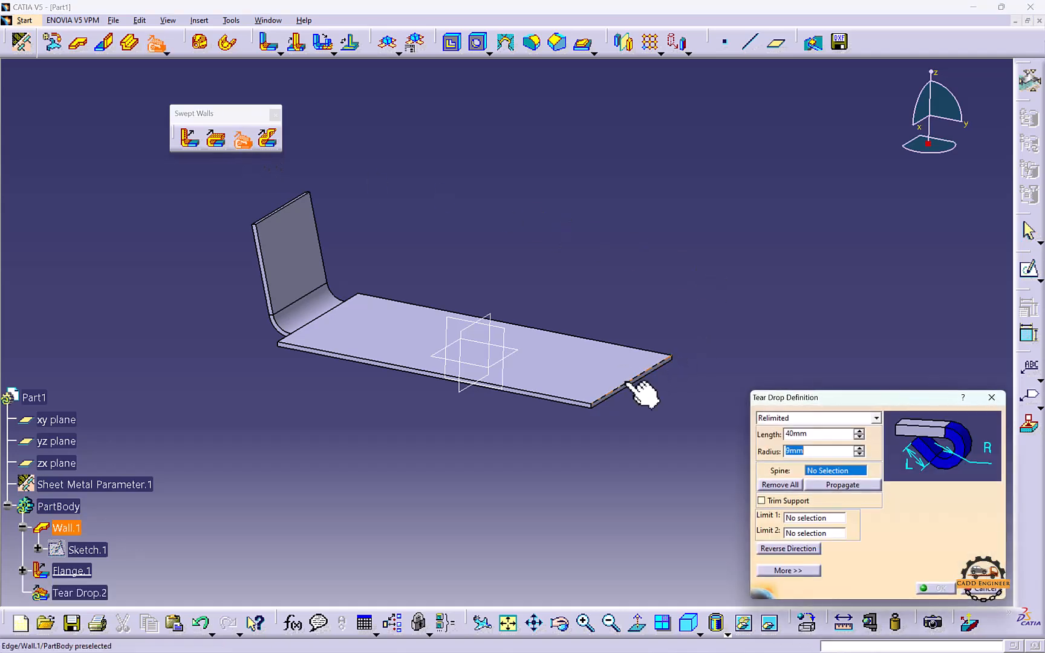
click(643, 365)
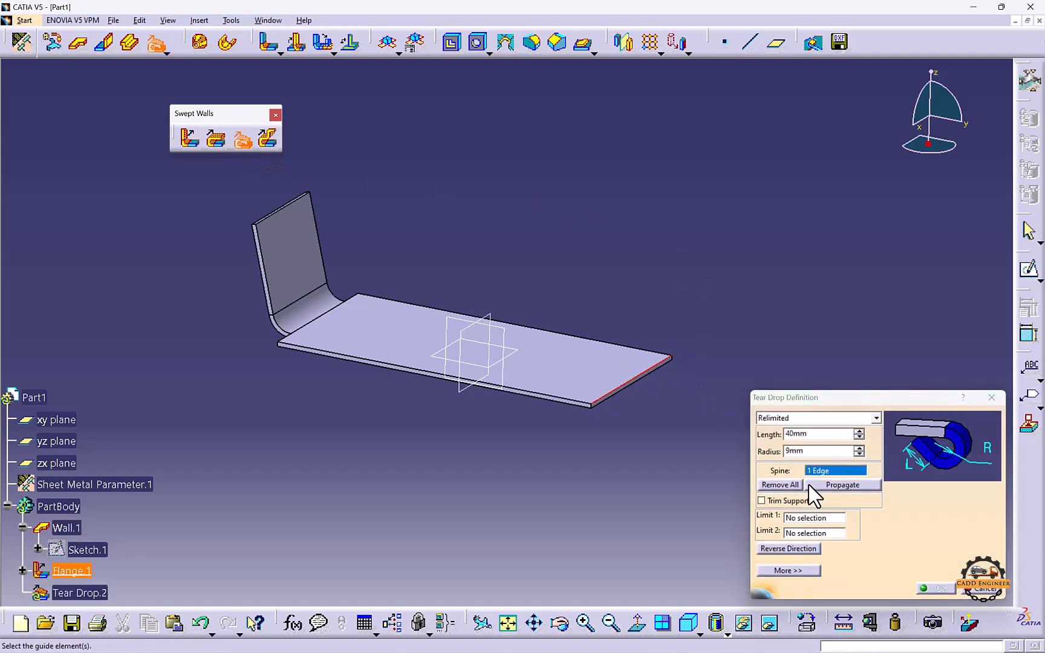
click(786, 418)
click(786, 432)
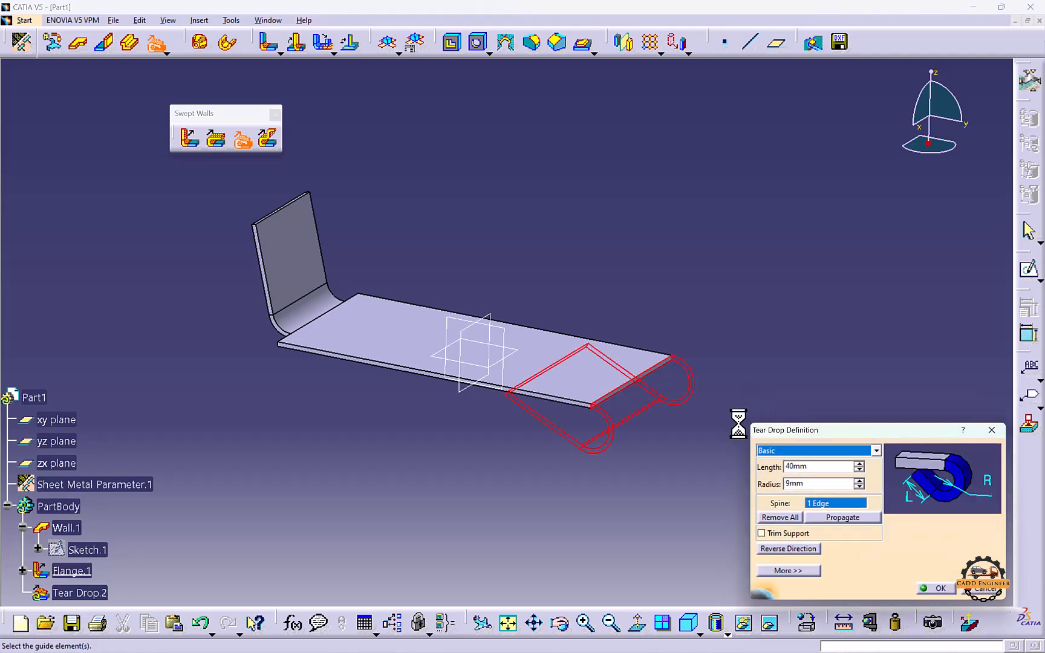
click(786, 549)
Step: Set the tear drop's length to 46 mm and radius to 7 mm, and create it
middle_drag(554, 447, 590, 373)
click(858, 464)
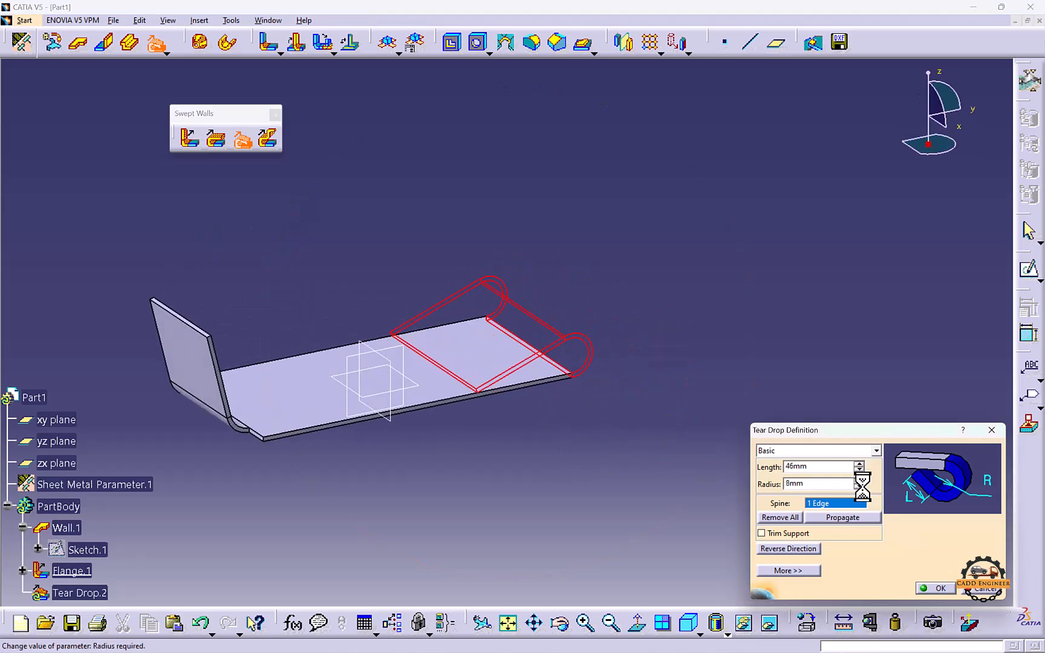
click(859, 487)
click(918, 589)
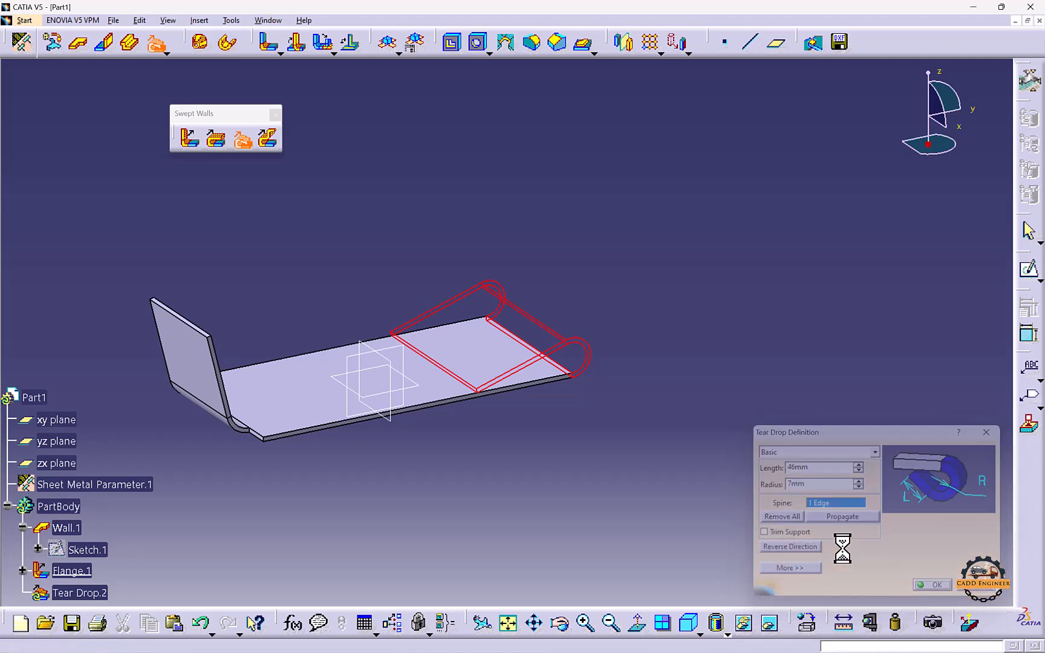
middle_drag(514, 339, 630, 299)
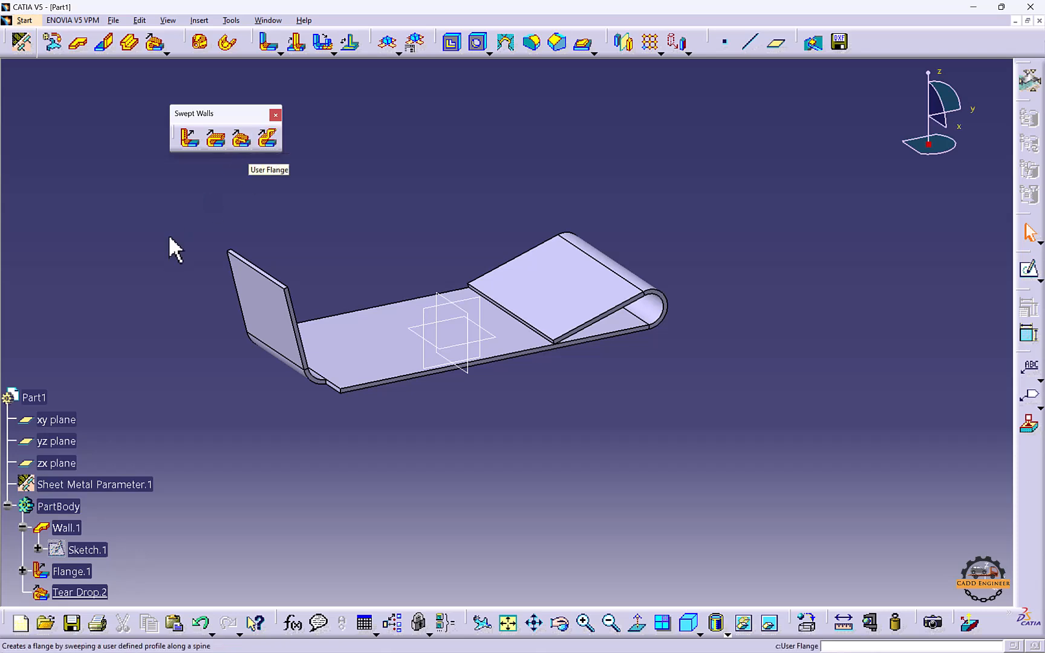
Step: Delete the flange and the tear drop together, keeping only the base wall
scroll(166, 244, down, 5)
click(97, 266)
ctrl+click(79, 243)
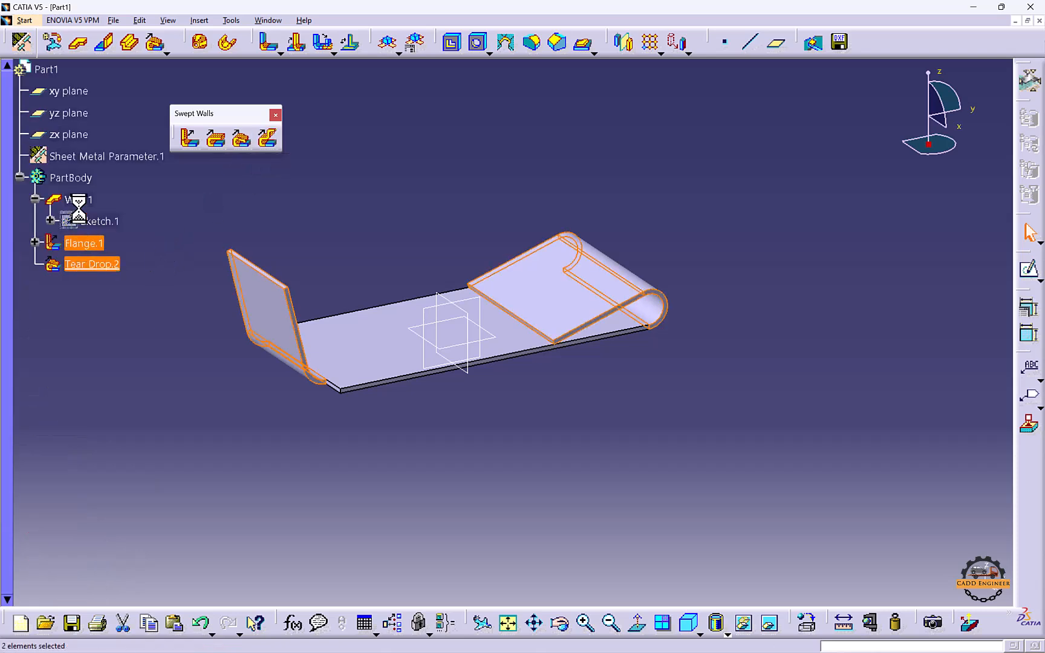
right_click(82, 244)
click(127, 416)
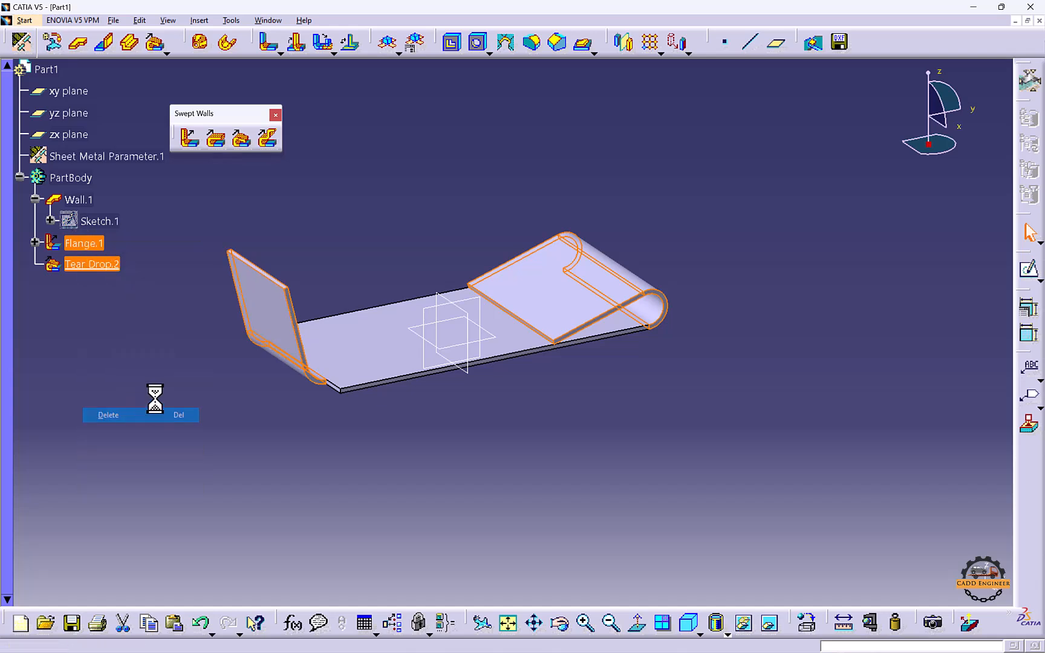
click(300, 349)
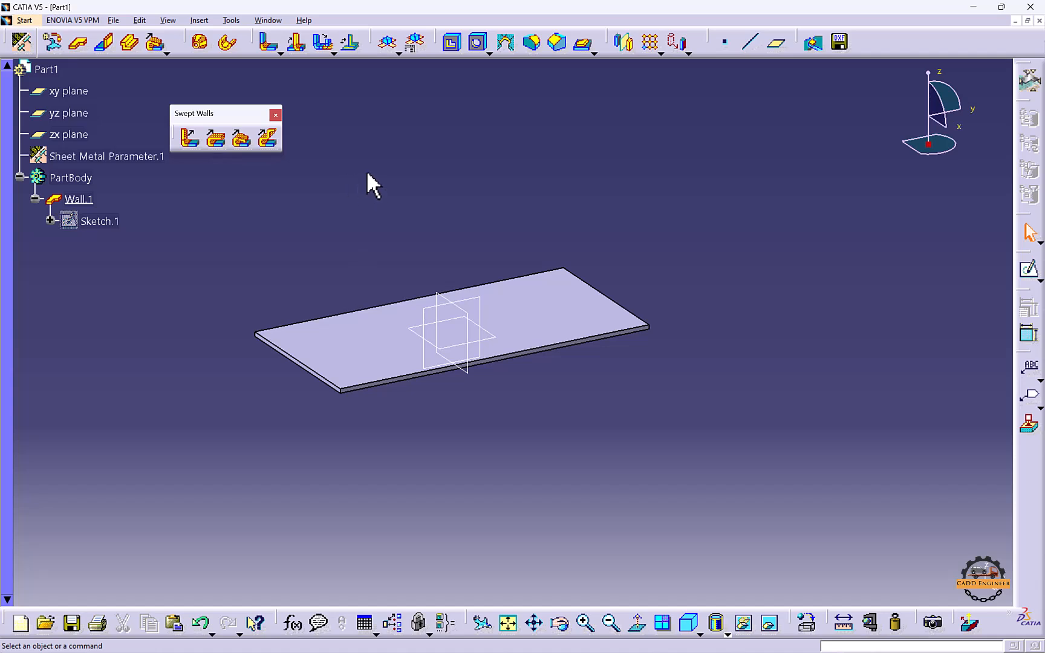
Step: Start a Basic user-defined flange and open a profile sketch on the base wall's long thin side face
click(275, 142)
middle_drag(676, 346, 657, 320)
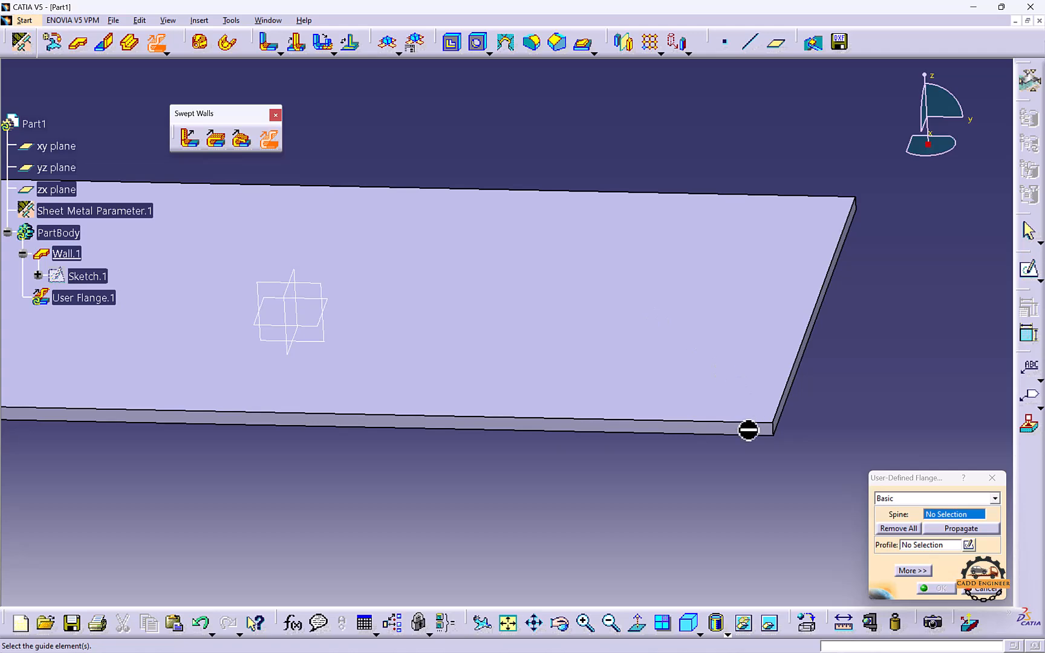
middle_drag(767, 420, 732, 412)
click(968, 544)
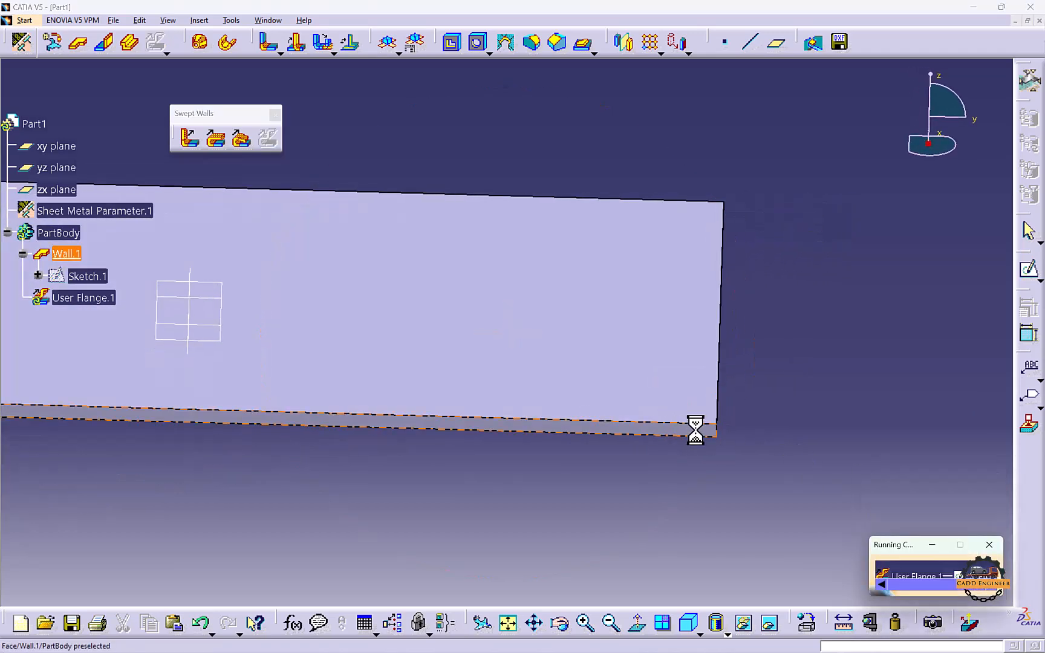
click(696, 429)
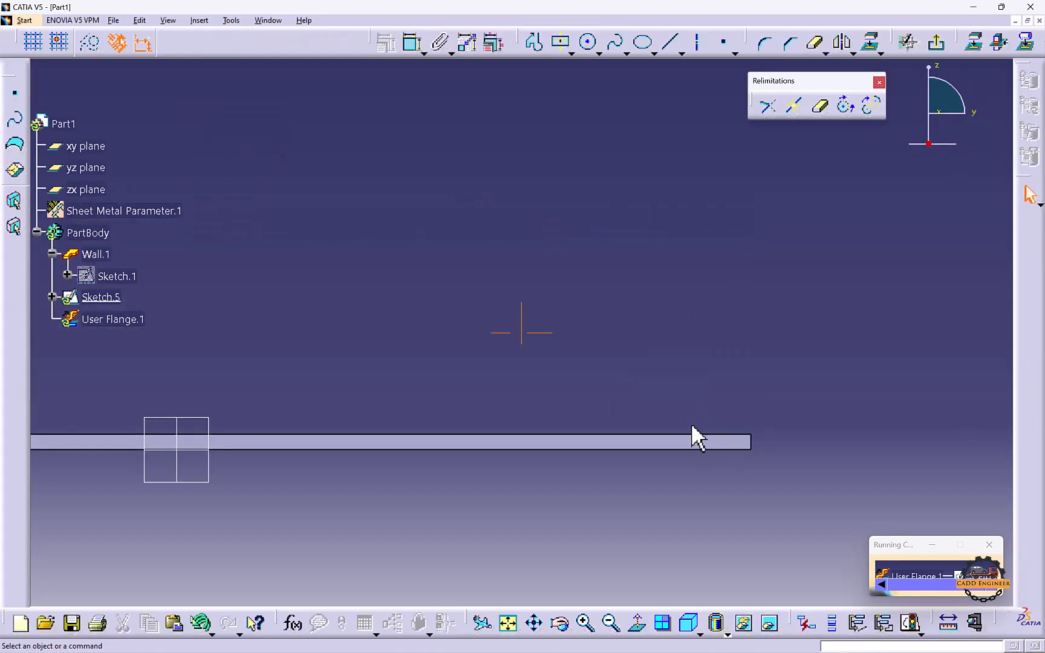
Step: Sketch a six-point spline curling up and back from the wall's lower end corner, ending at about H 140 mm, V 19 mm
click(614, 41)
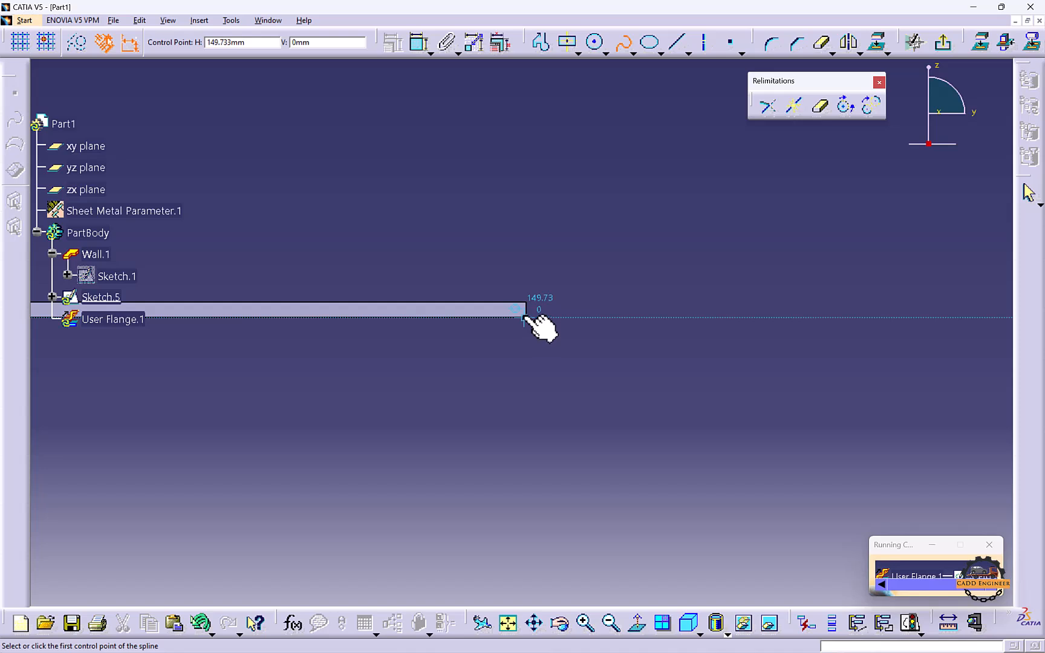
click(524, 317)
click(614, 291)
click(675, 147)
click(641, 97)
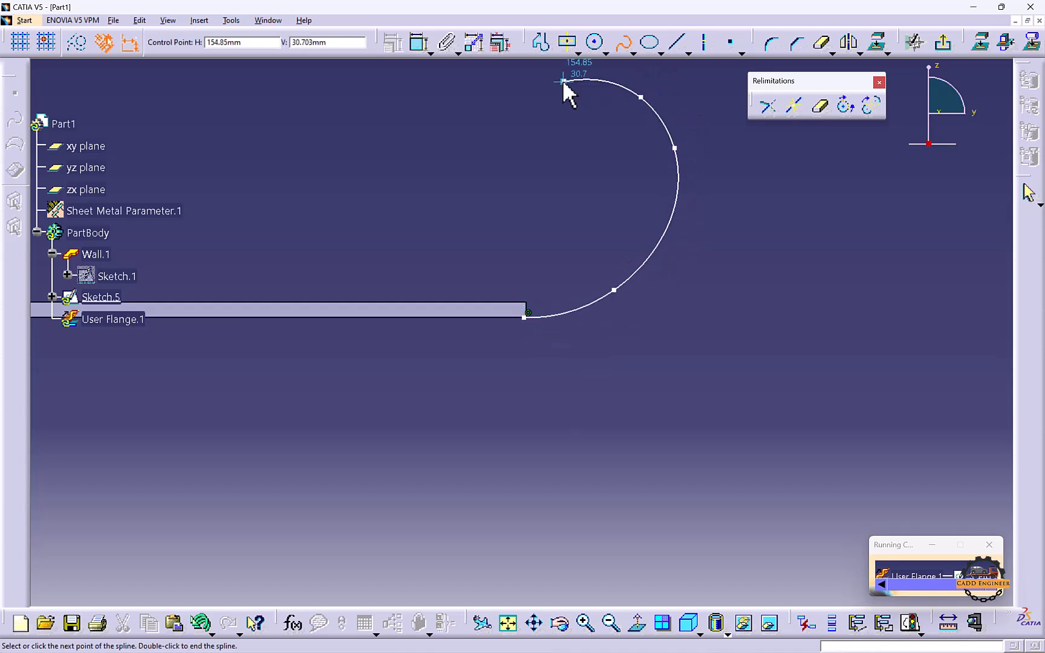
middle_drag(563, 80, 560, 129)
click(479, 119)
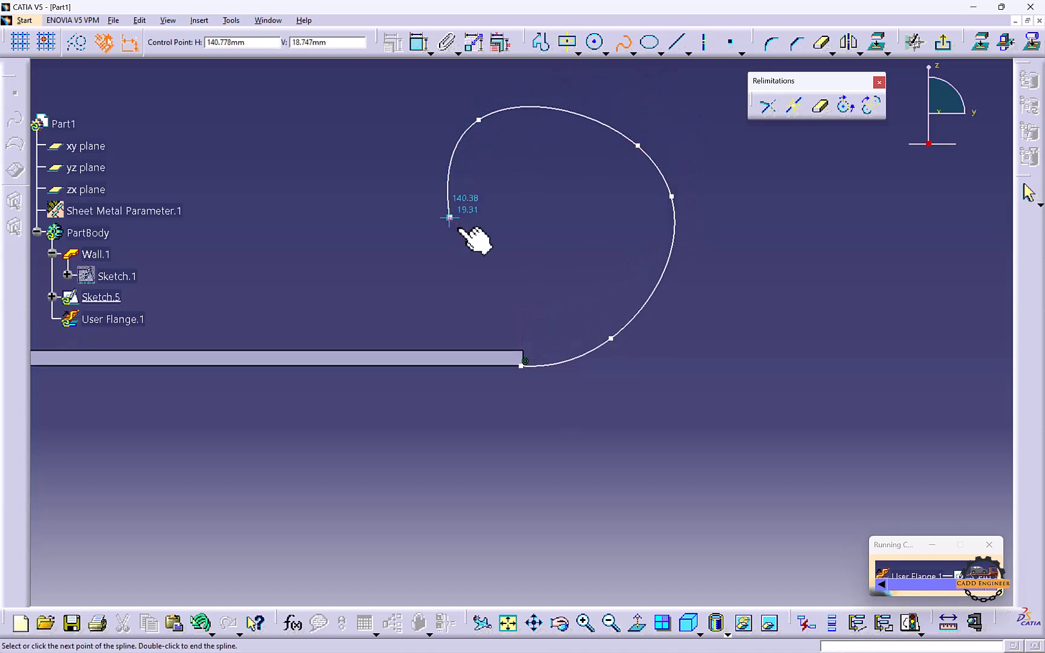
click(448, 217)
key(Escape)
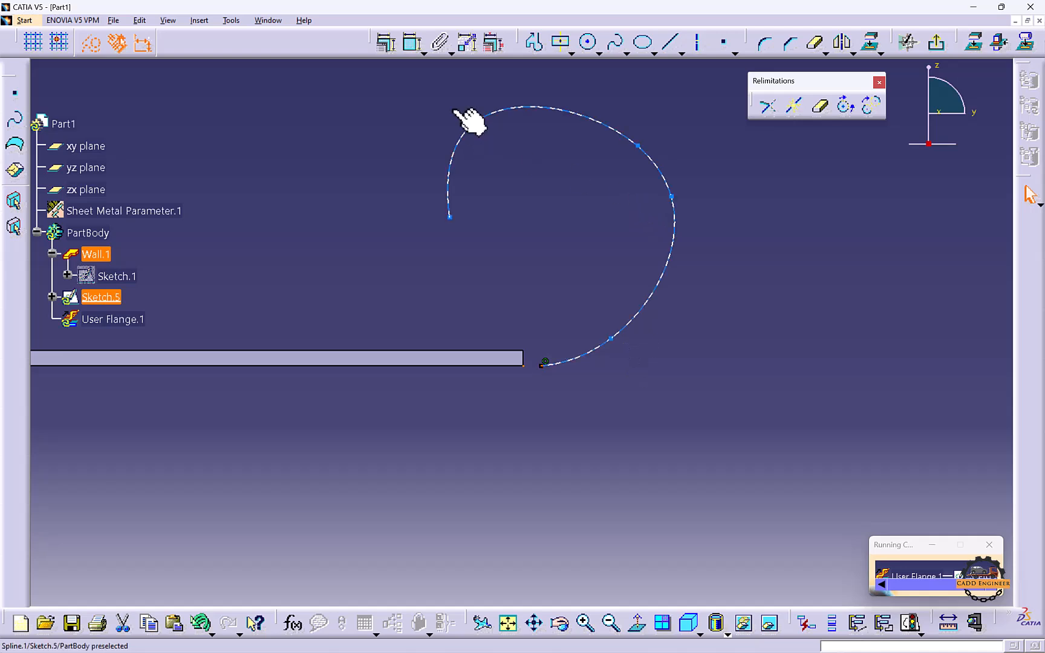
Step: Constrain the spline's start point coincident with the wall's lower end corner
click(381, 43)
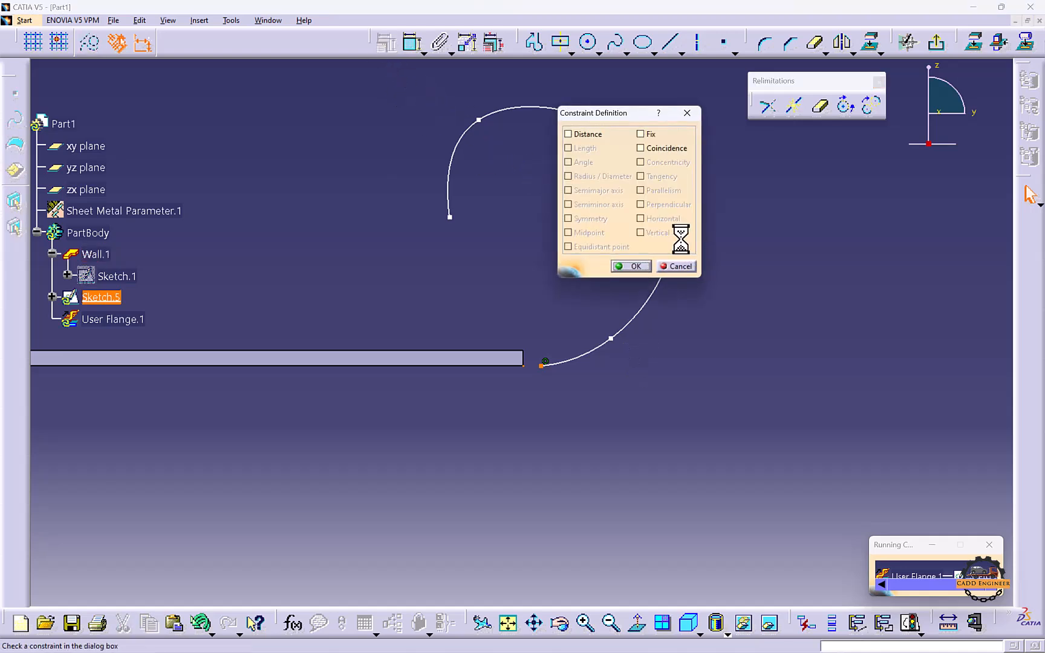
click(641, 148)
click(632, 266)
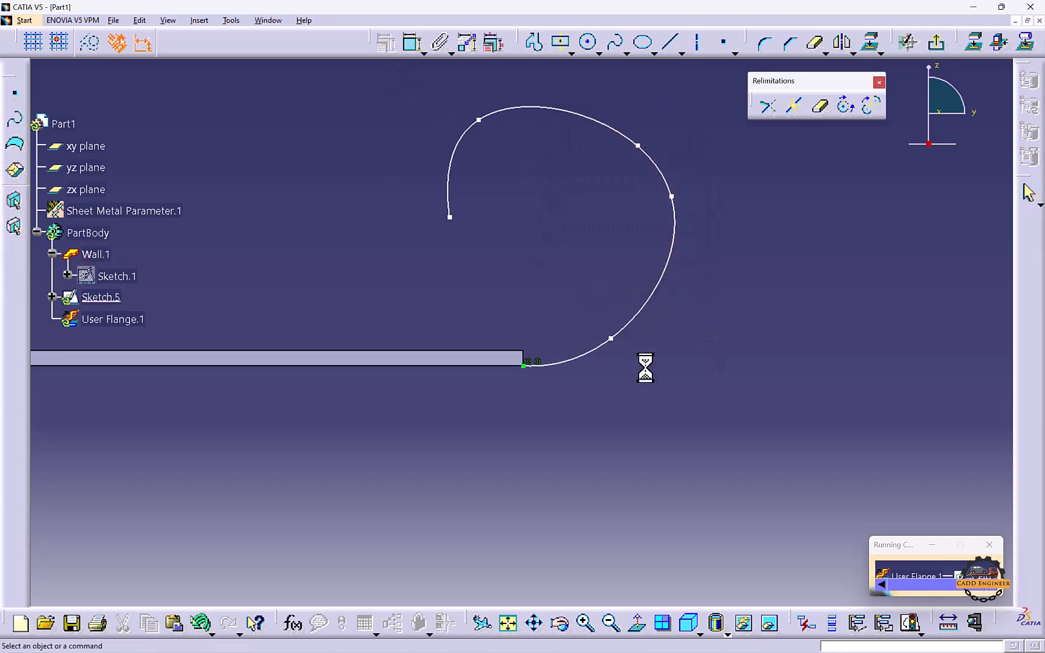
Step: Add a tangency constraint between the spline and the wall's lower edge
ctrl+click(476, 367)
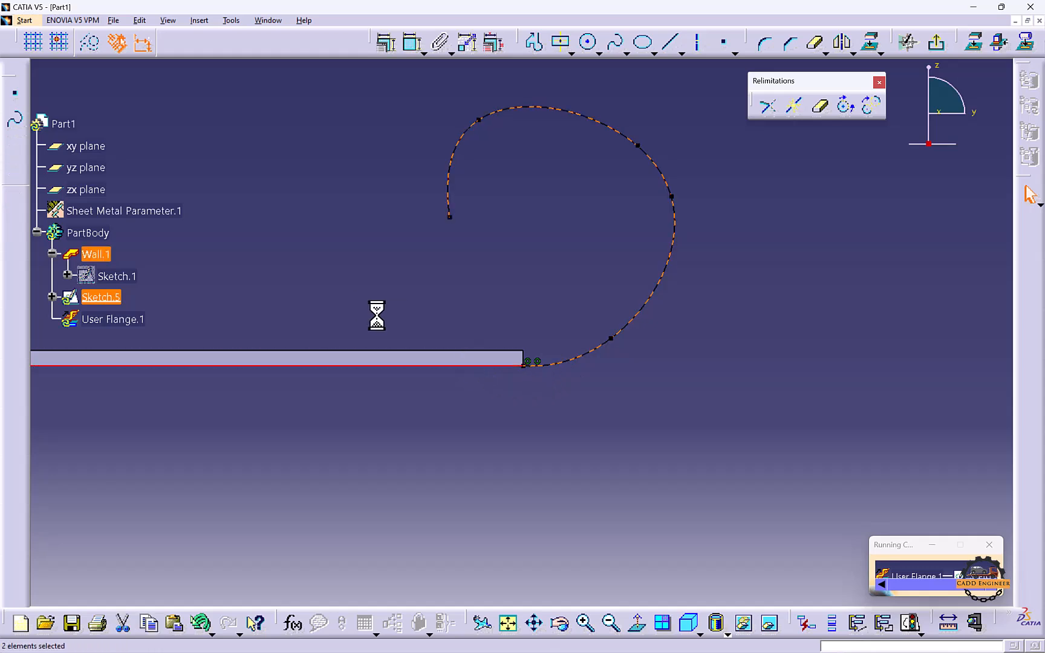
click(383, 47)
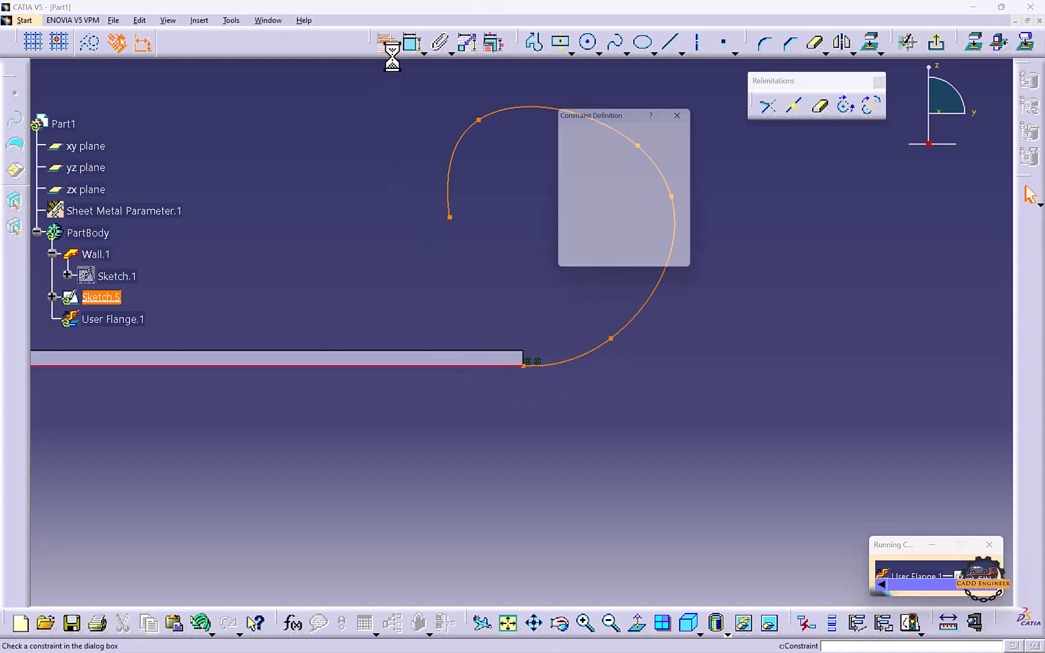
click(645, 177)
click(635, 266)
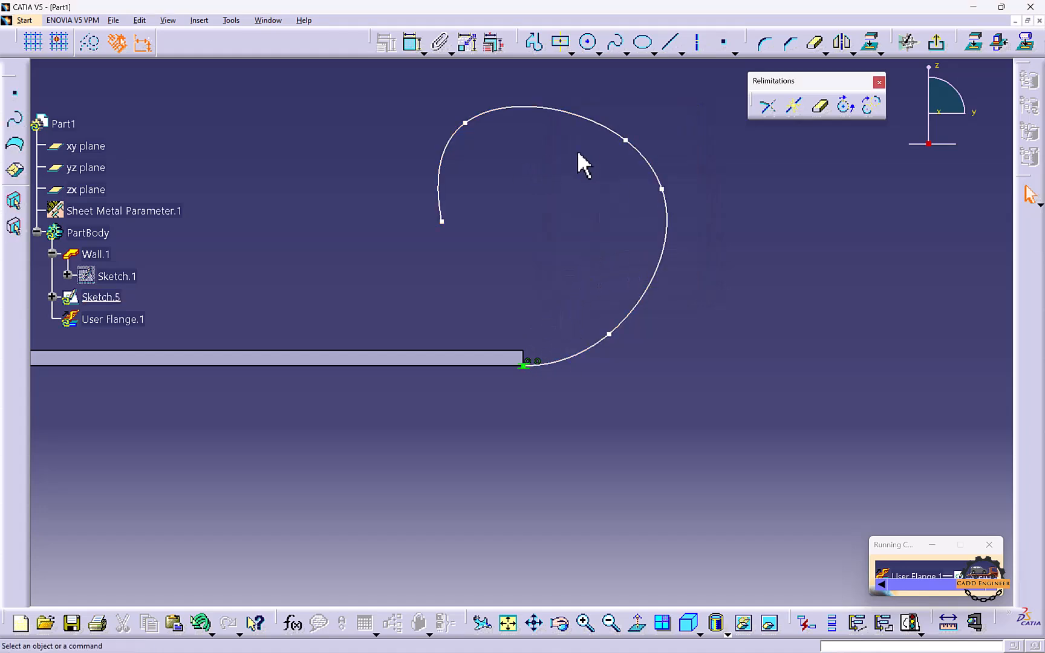
Step: Exit the spline sketch and create the user-defined flange along the base wall's short end edge as the spine
click(934, 44)
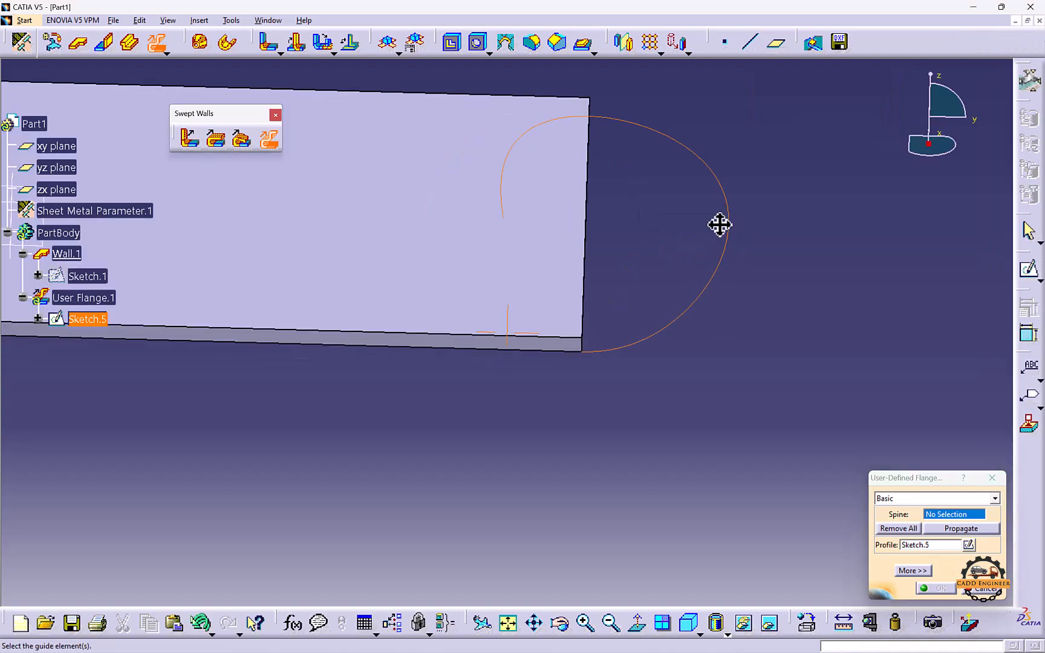
middle_drag(719, 225, 701, 291)
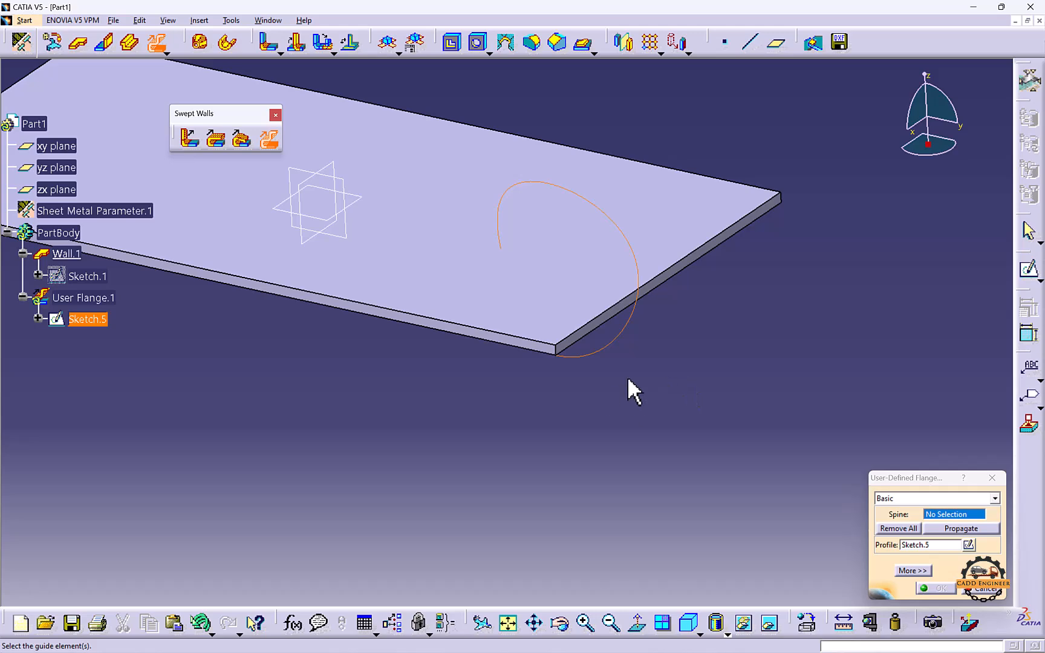
click(665, 282)
middle_drag(638, 340, 626, 372)
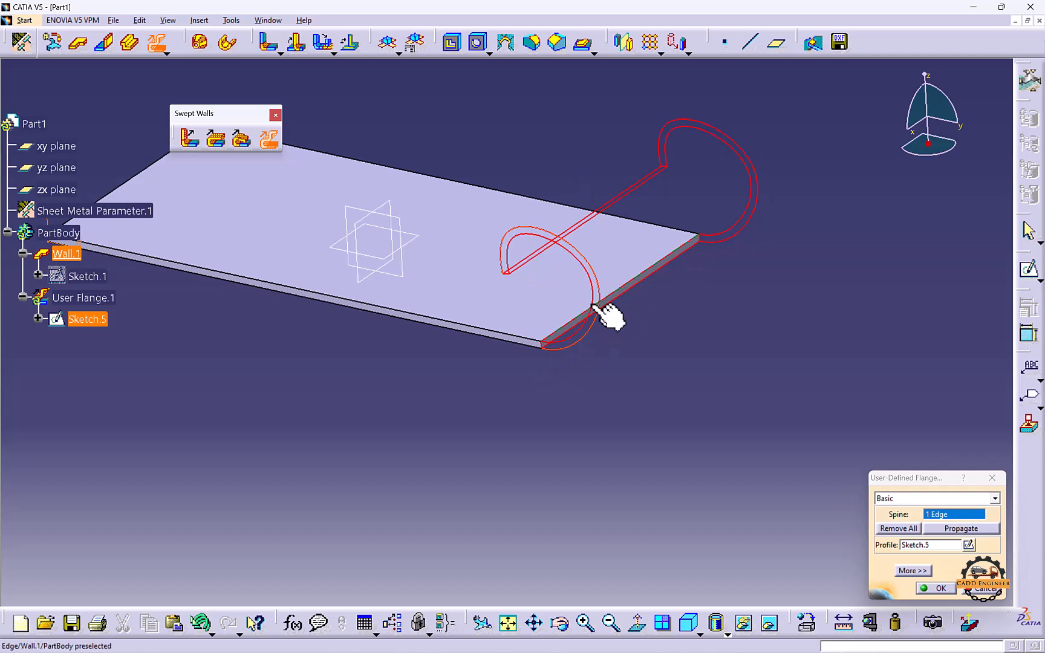
click(925, 588)
middle_drag(689, 448, 694, 342)
middle_drag(406, 208, 399, 224)
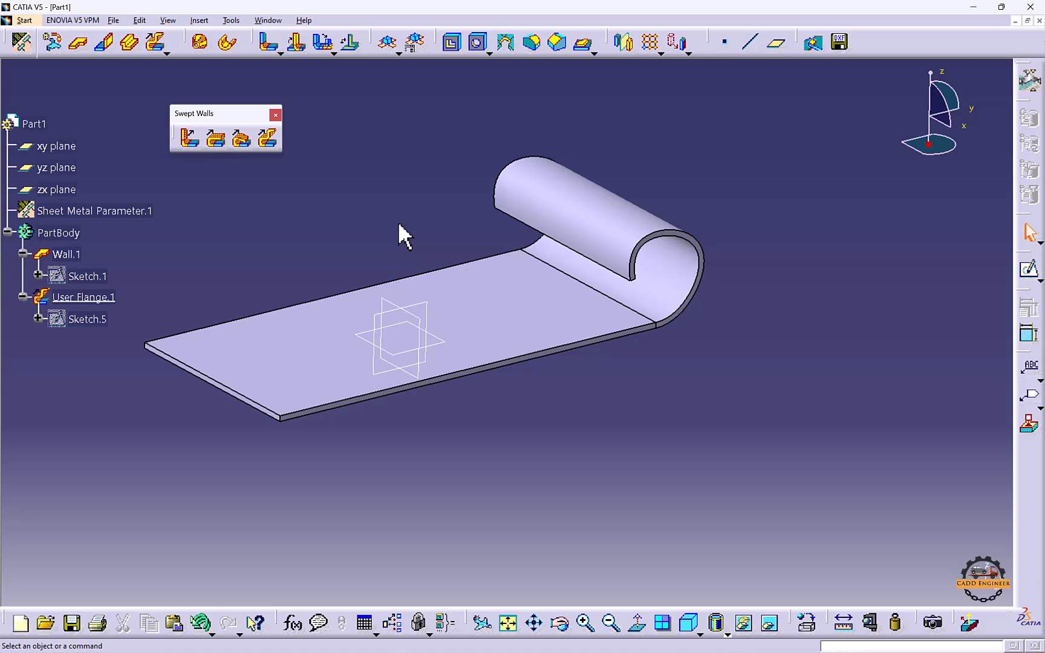
Step: Close the floating Swept Walls command palette and detach the bend commands as a floating palette
click(276, 114)
click(167, 53)
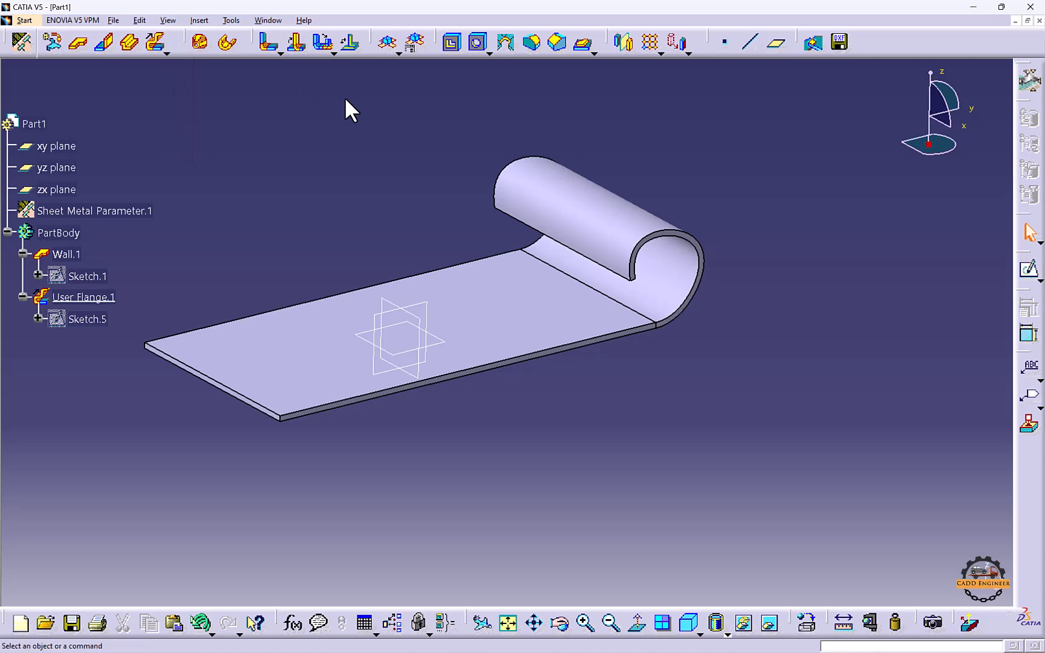
middle_drag(294, 281, 349, 273)
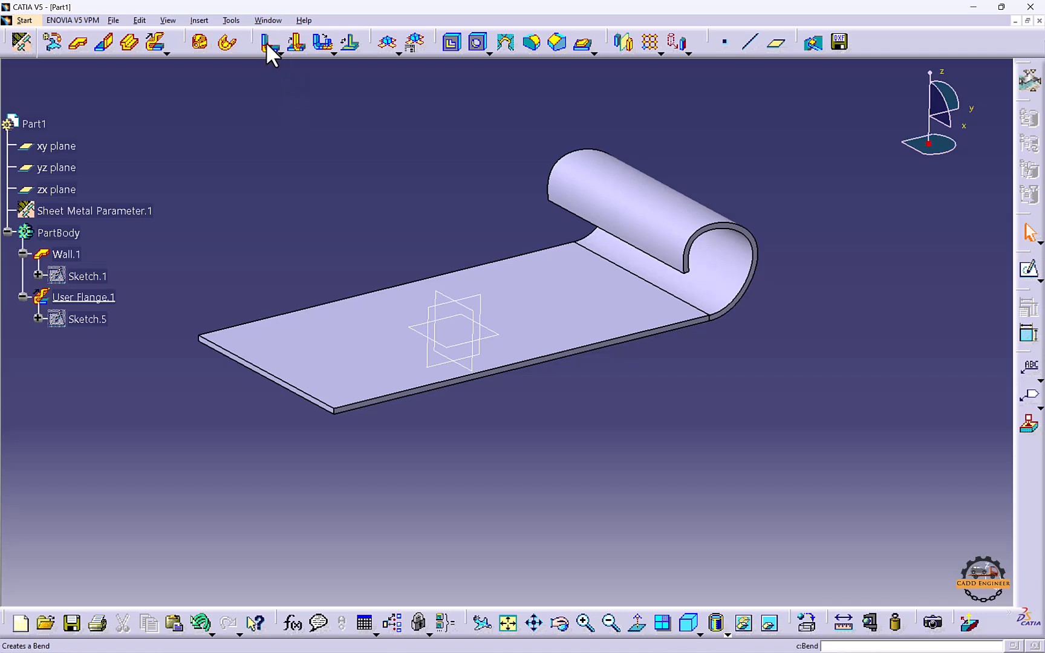
click(281, 53)
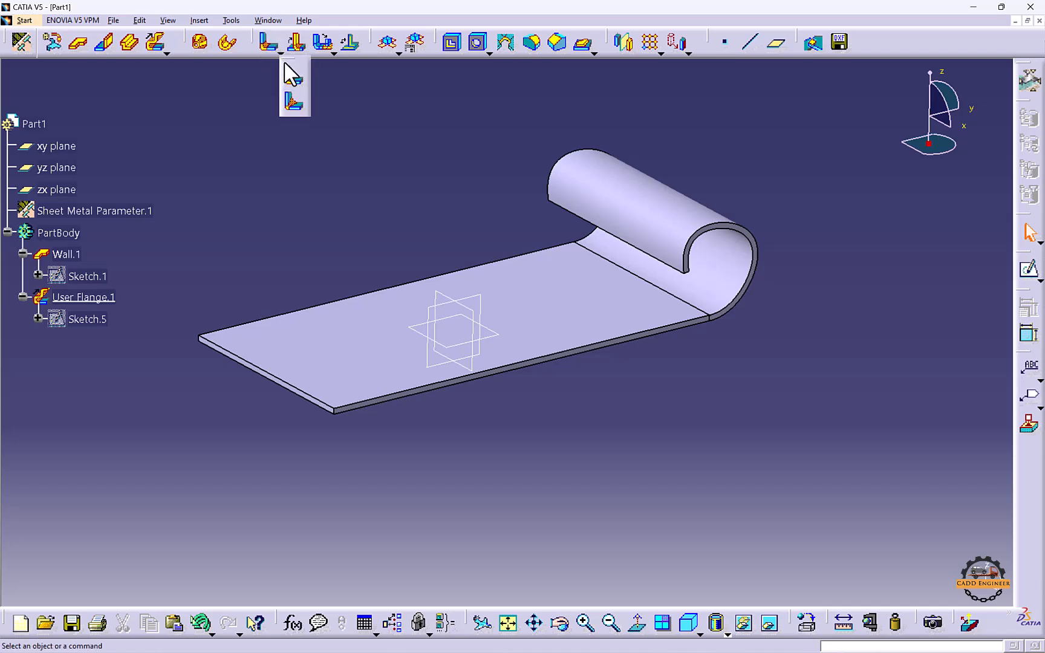
drag(285, 61, 275, 134)
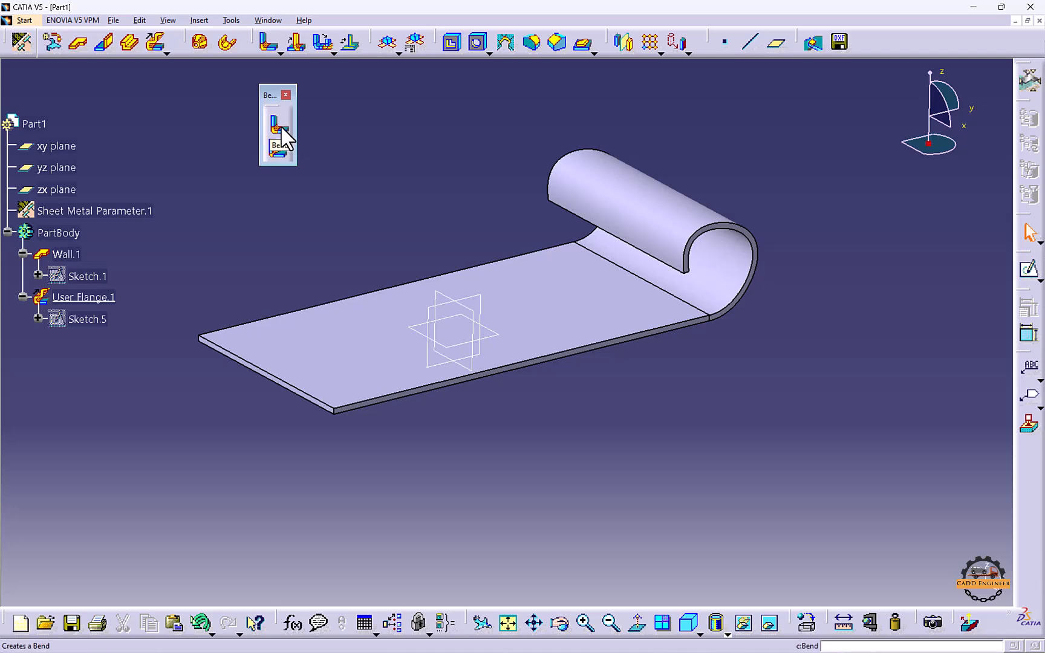
Step: On the base wall's top face, sketch a horizontal line about 74 mm long near the free end, at about V -63 mm
click(318, 345)
click(1026, 270)
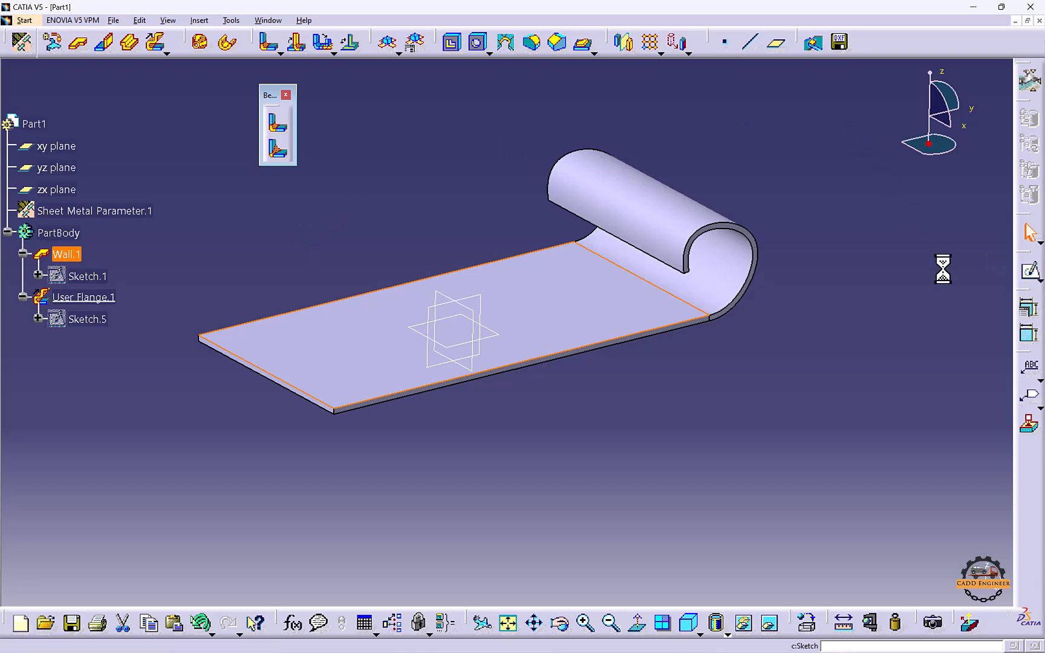
middle_drag(424, 246, 430, 143)
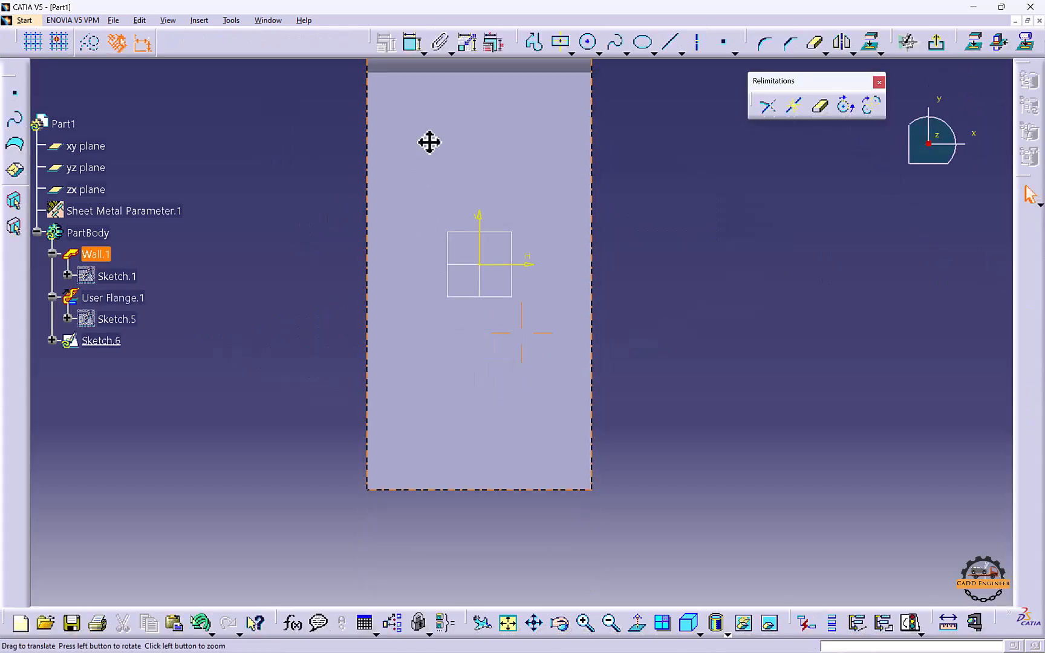
click(534, 42)
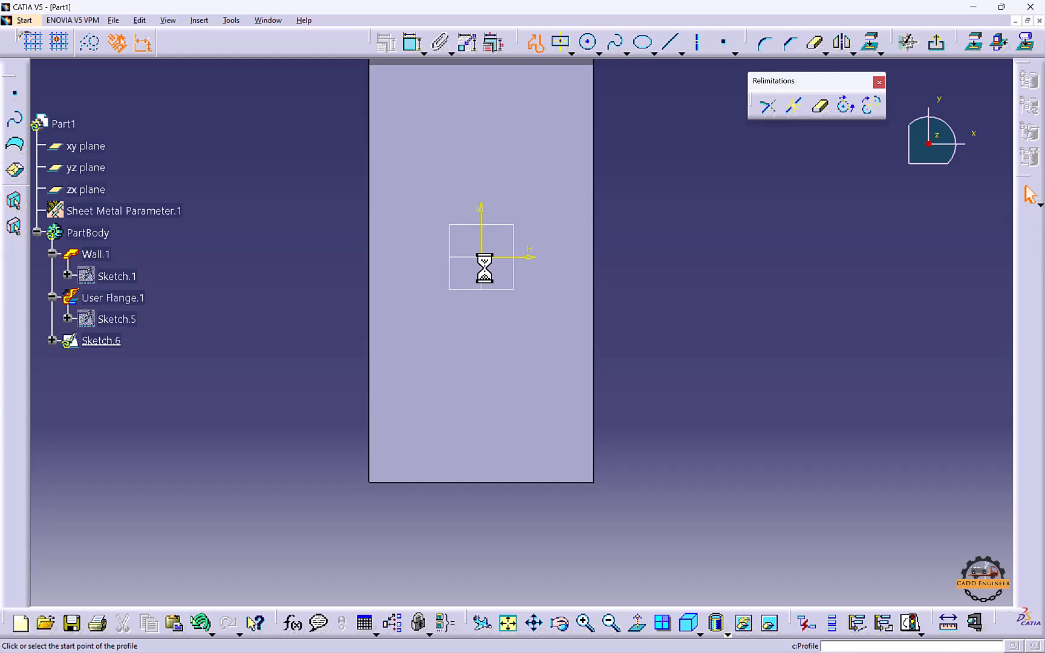
click(378, 447)
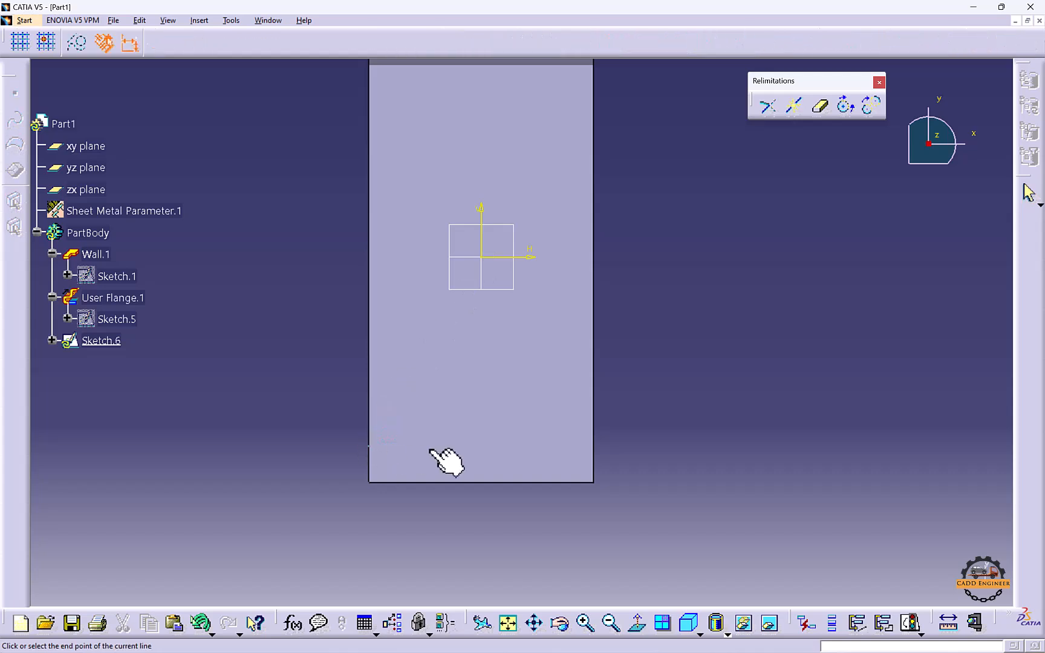
click(604, 447)
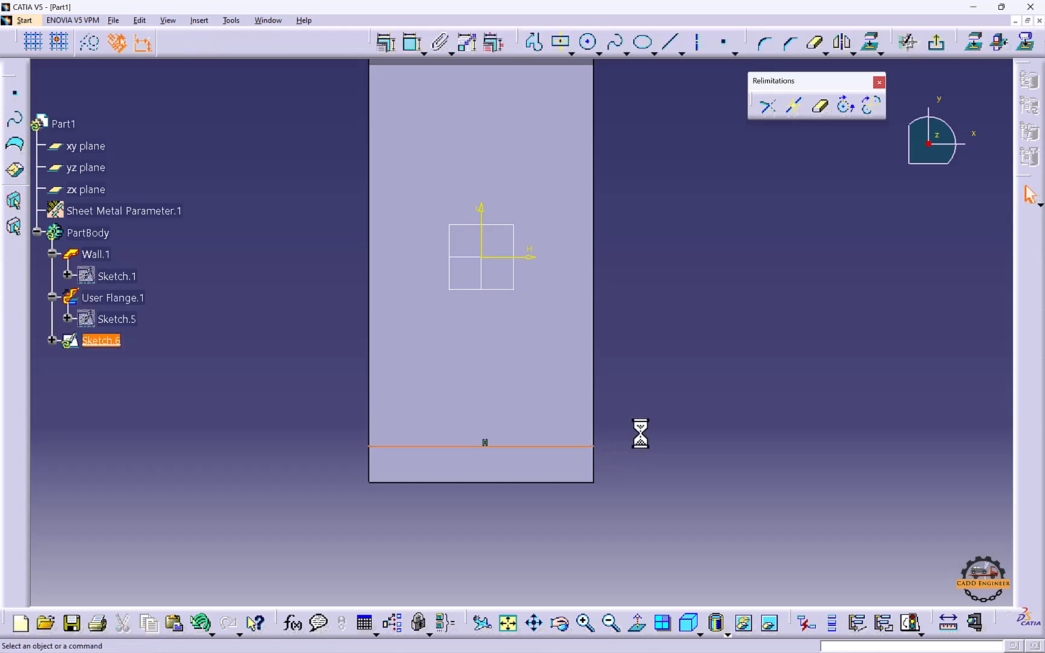
Step: Constrain both endpoints of the line coincident with the wall's two long side edges and exit the sketch
click(370, 447)
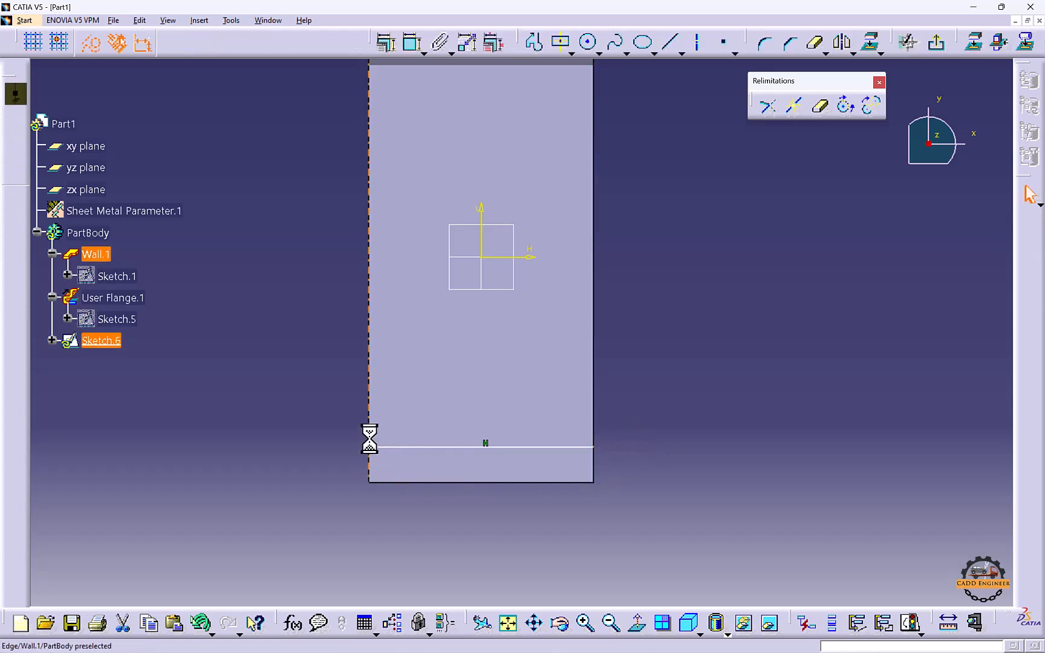
ctrl+click(369, 430)
click(389, 42)
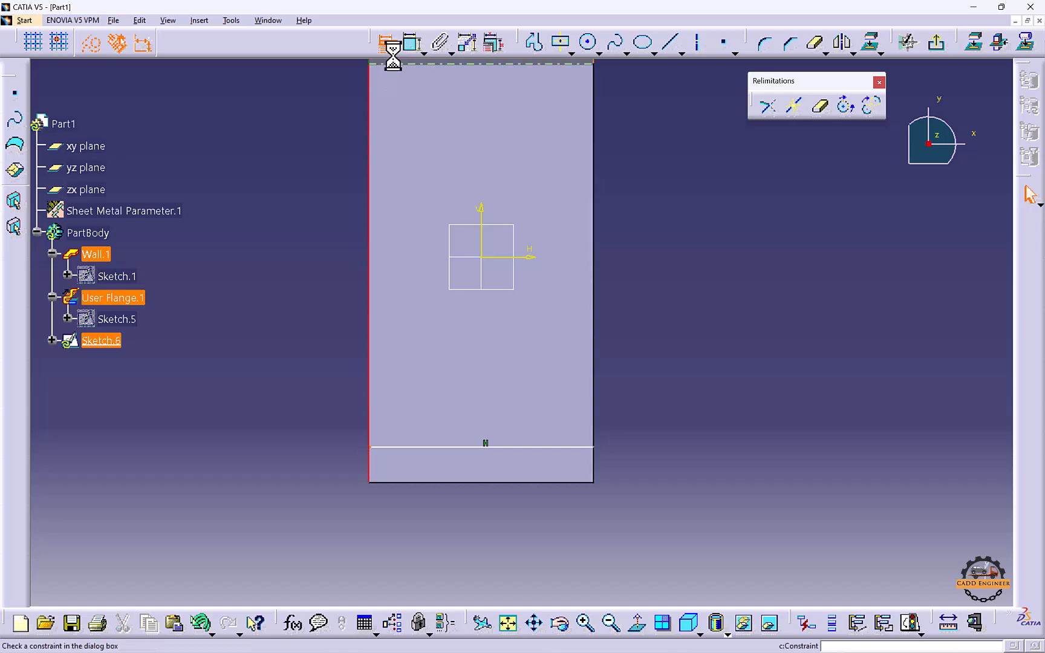
click(640, 148)
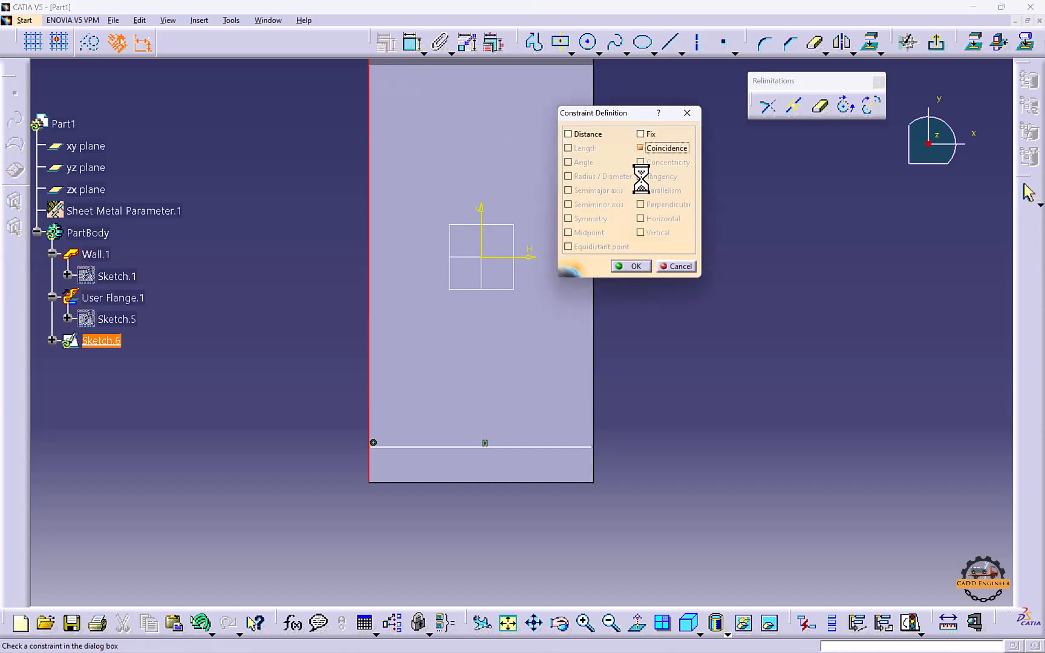
click(635, 267)
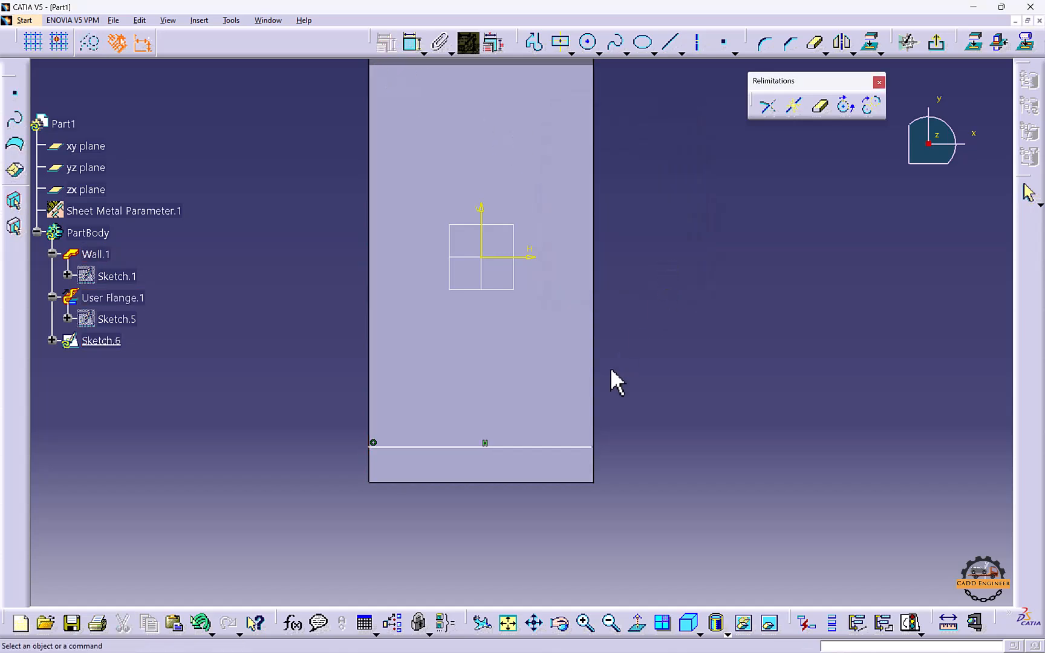
click(593, 425)
click(386, 43)
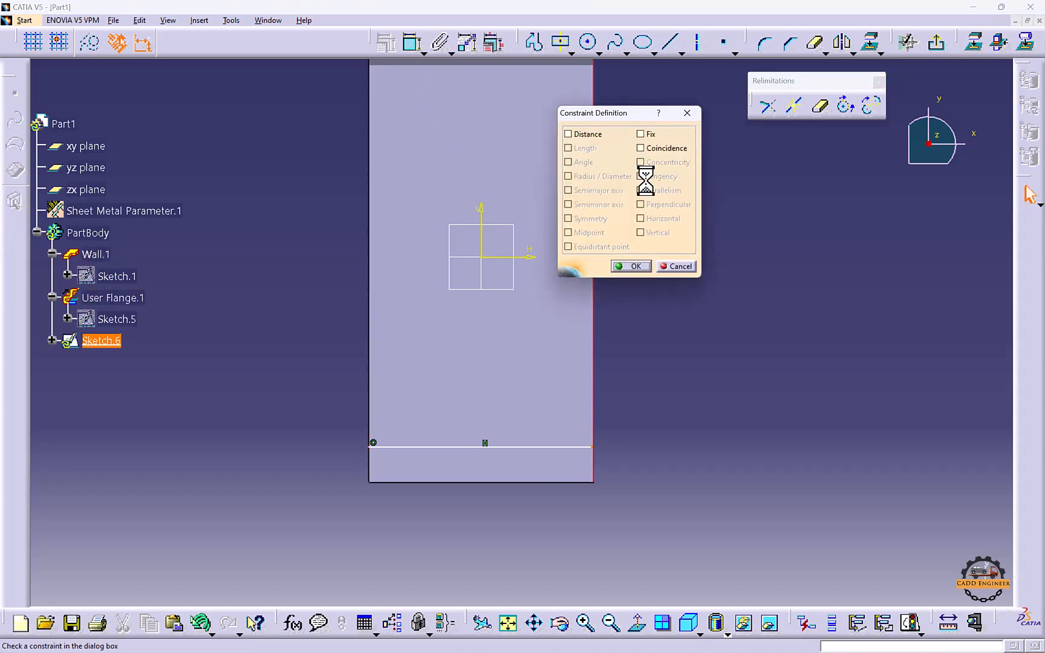
click(640, 148)
click(635, 266)
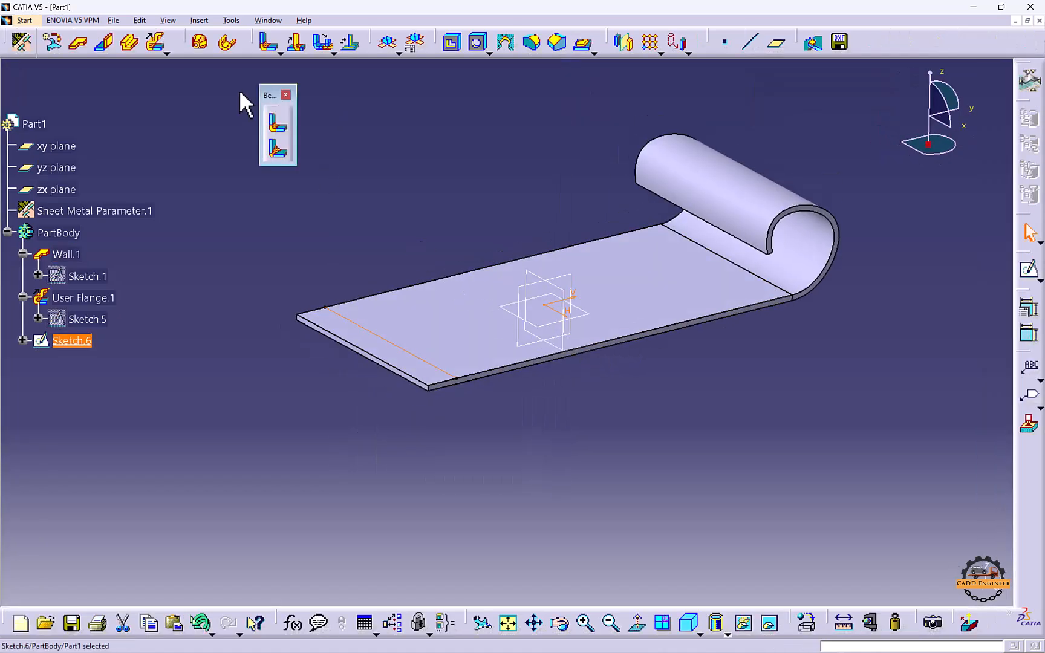
Step: Extrude the sketched line into an upright wall above the base, inverting the direction and raising Limit 1 beyond 45 mm
click(127, 47)
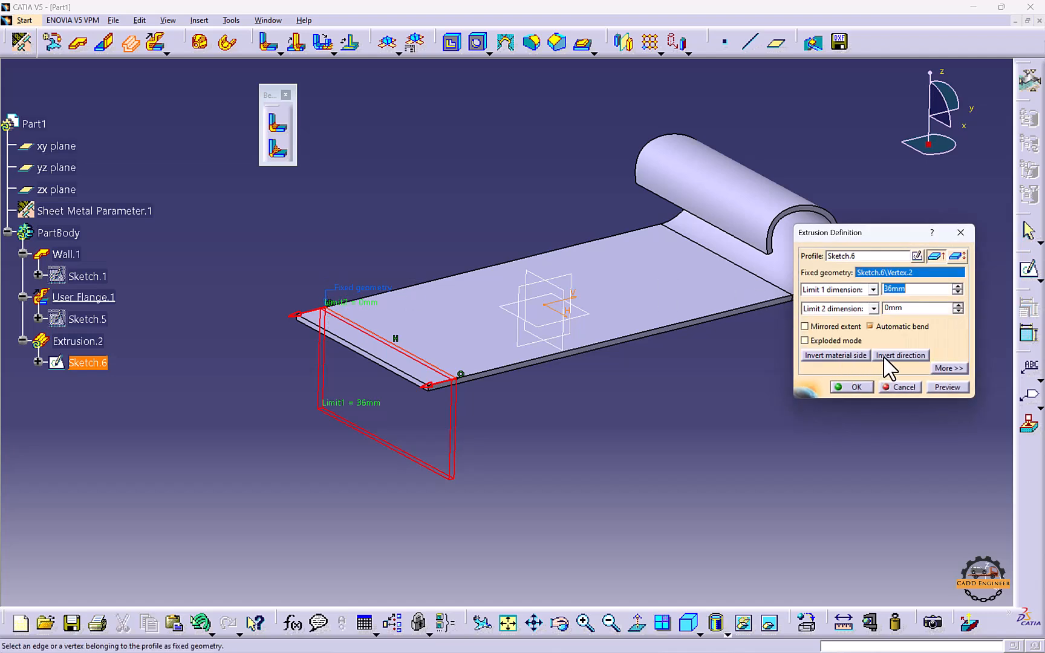
click(885, 356)
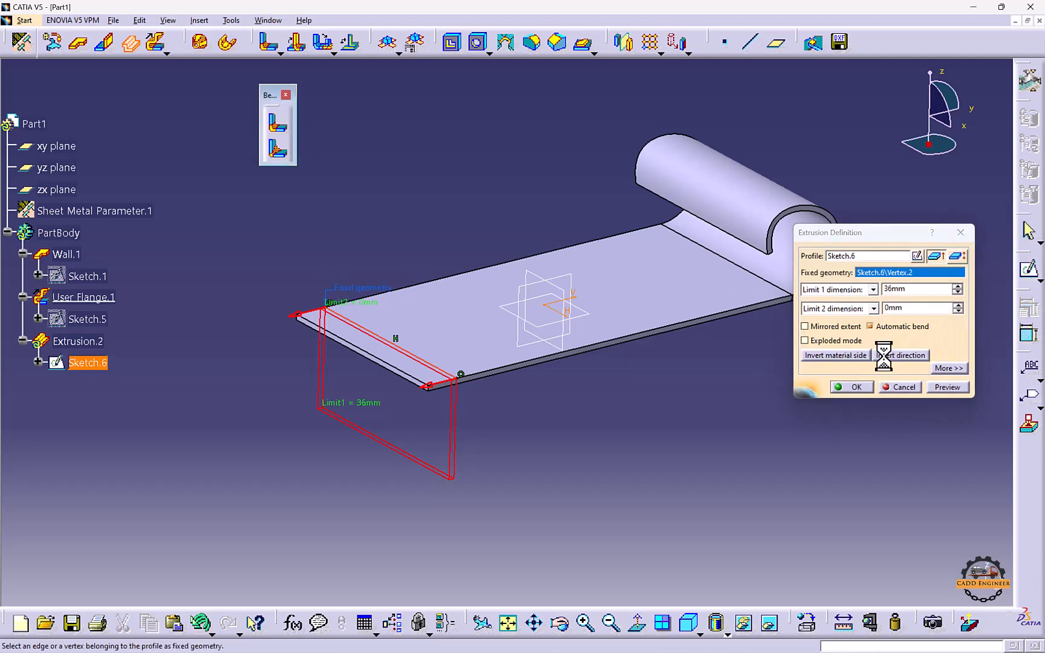
click(957, 288)
click(958, 288)
click(957, 288)
click(865, 386)
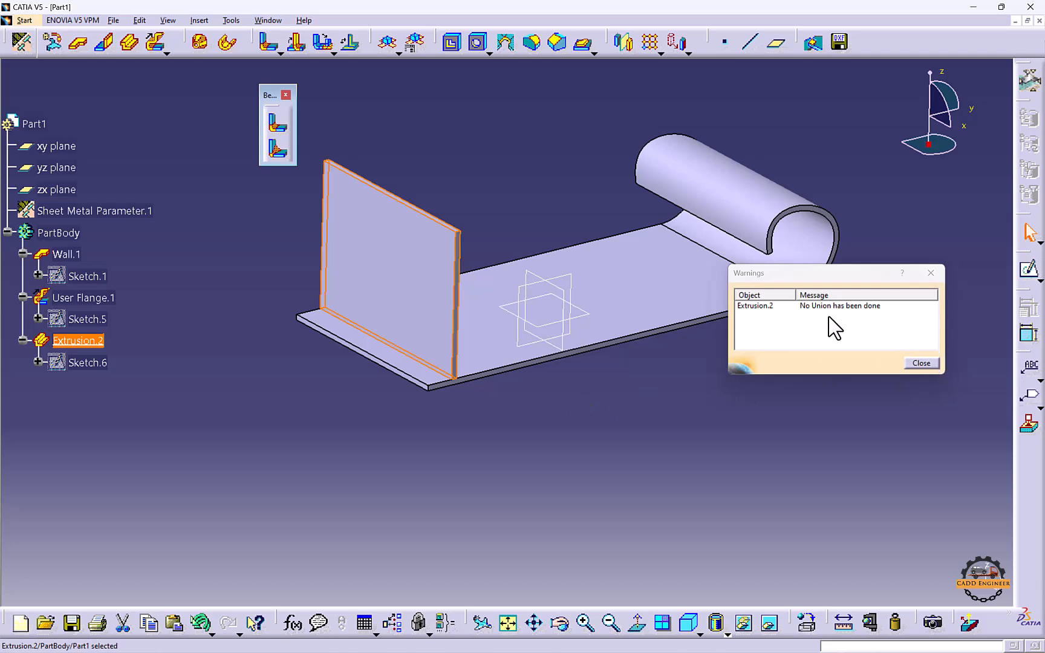
click(839, 307)
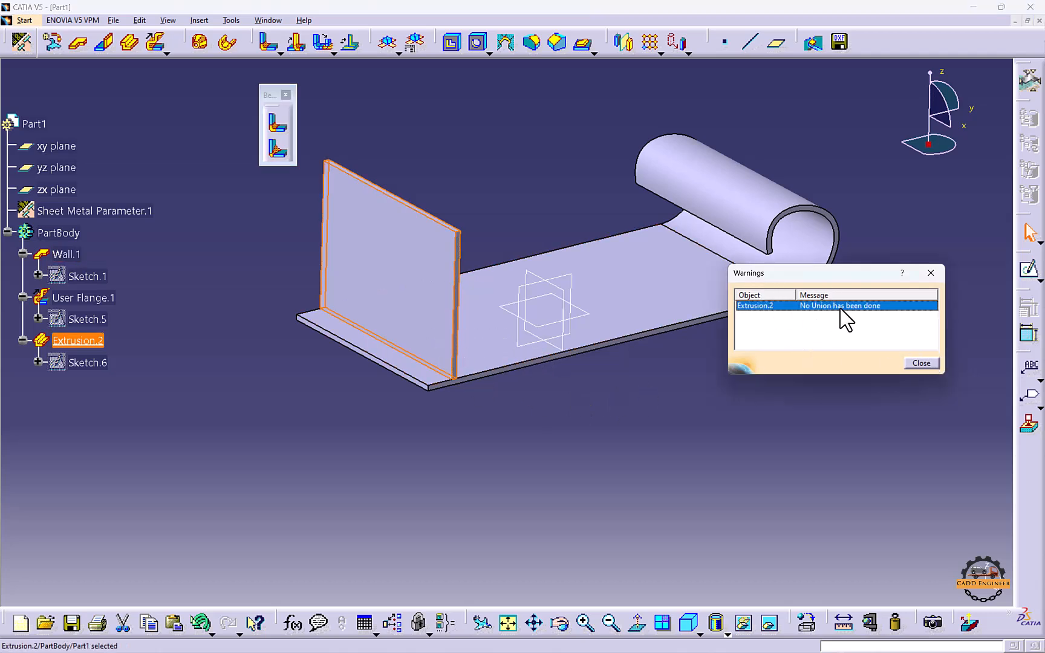
click(922, 363)
click(380, 415)
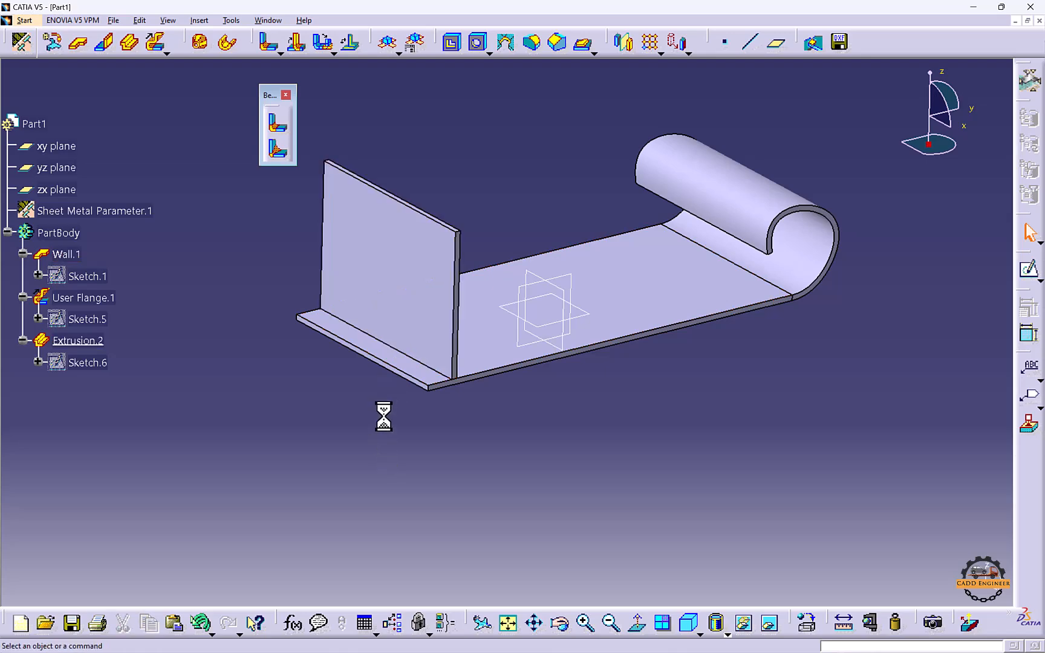
Step: Set up a bend between the upright extruded wall and the base wall on the side facing the curled flange, and preview it
middle_drag(380, 415, 466, 479)
middle_drag(473, 430, 331, 193)
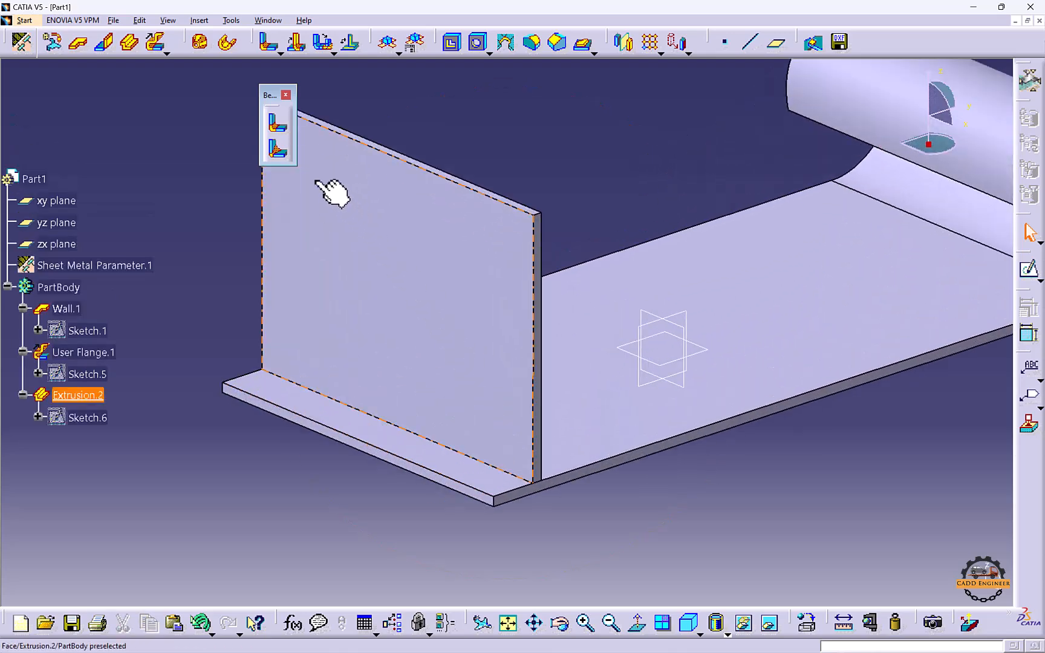
click(273, 121)
middle_drag(368, 235, 523, 289)
click(501, 242)
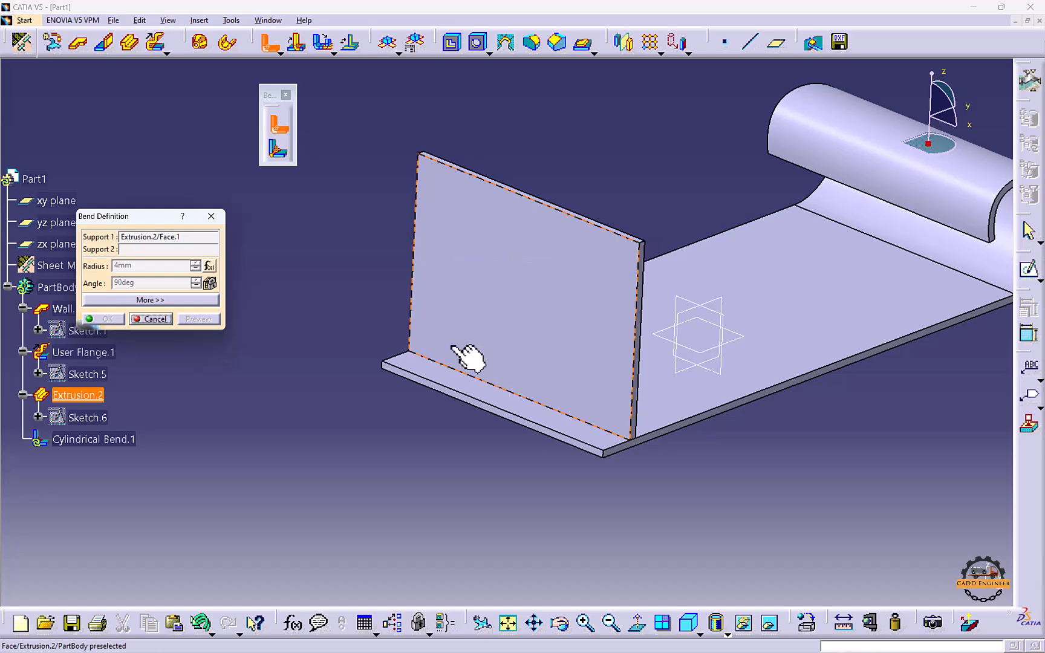
middle_drag(493, 399, 556, 413)
click(429, 460)
middle_drag(540, 316, 707, 366)
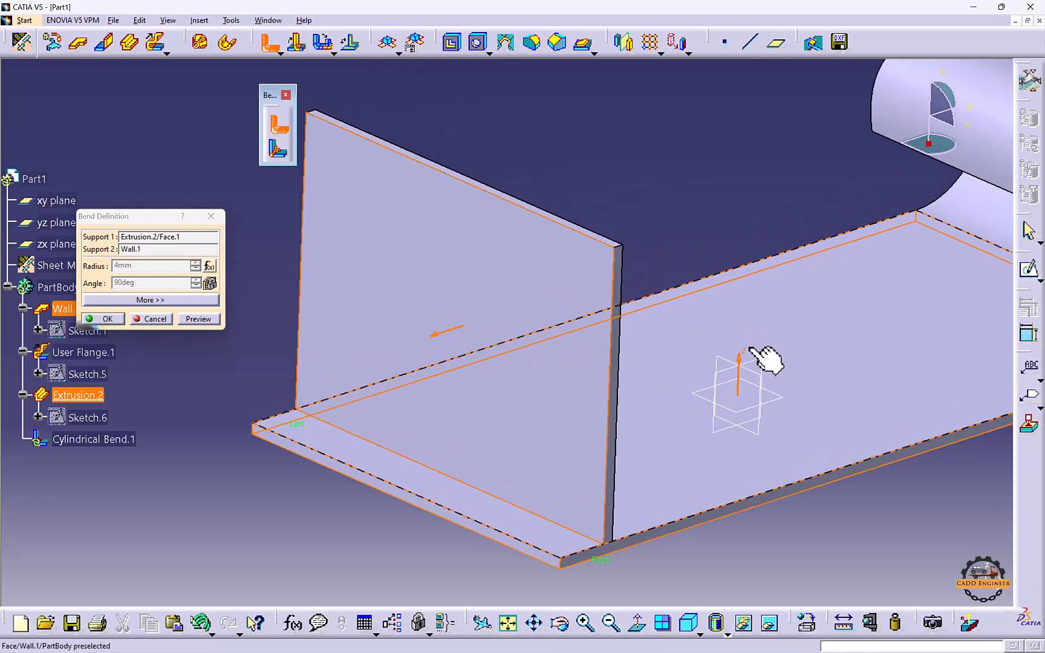
click(447, 331)
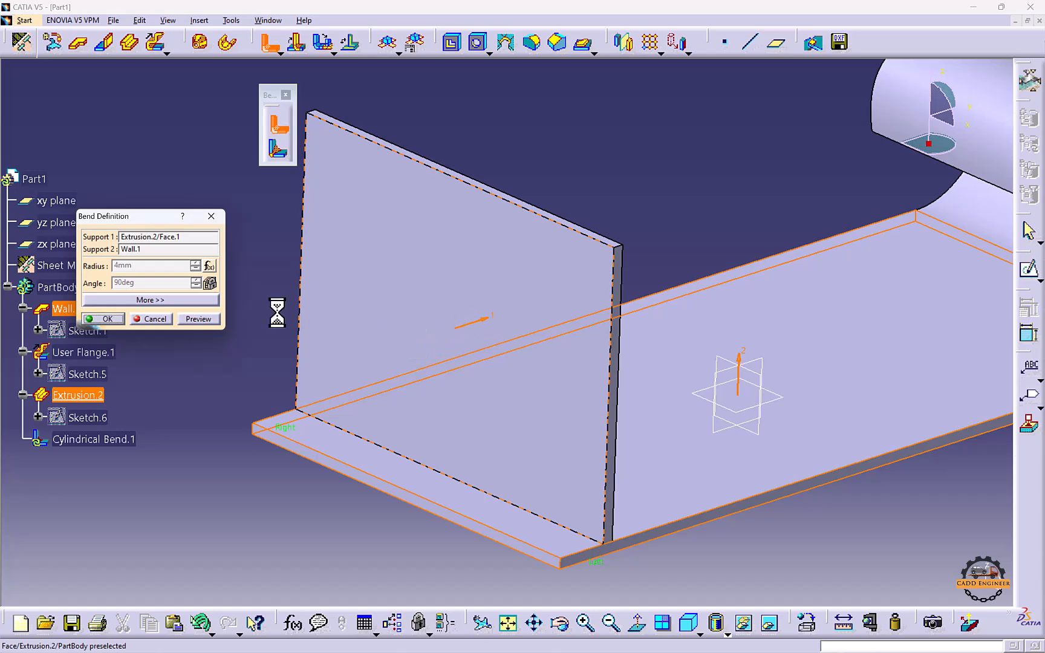
click(200, 319)
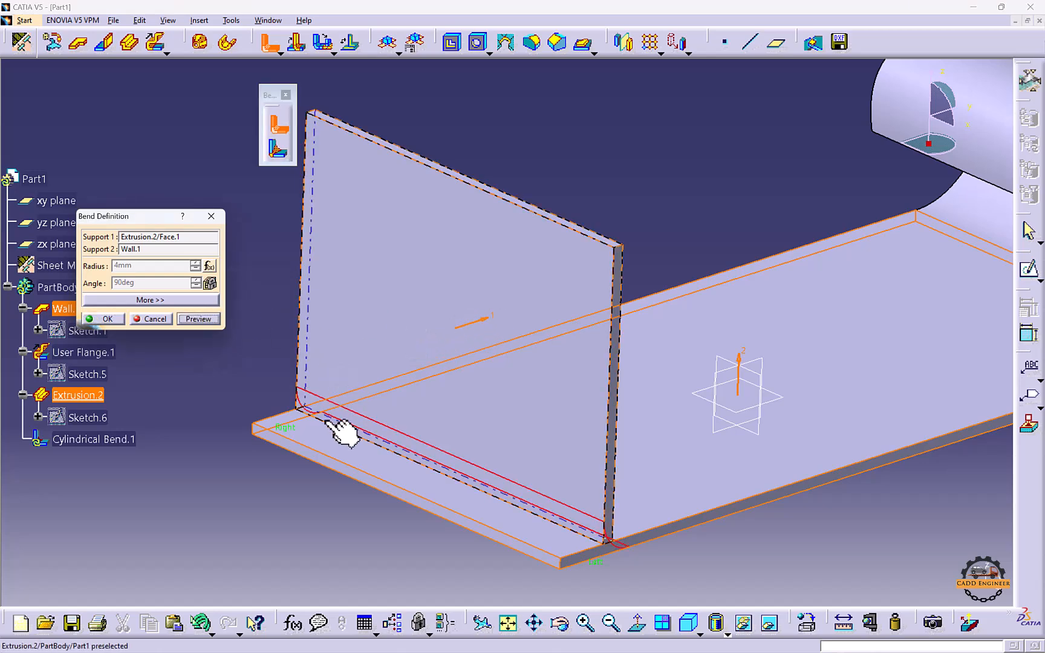
right_click(198, 267)
mouse_move(227, 273)
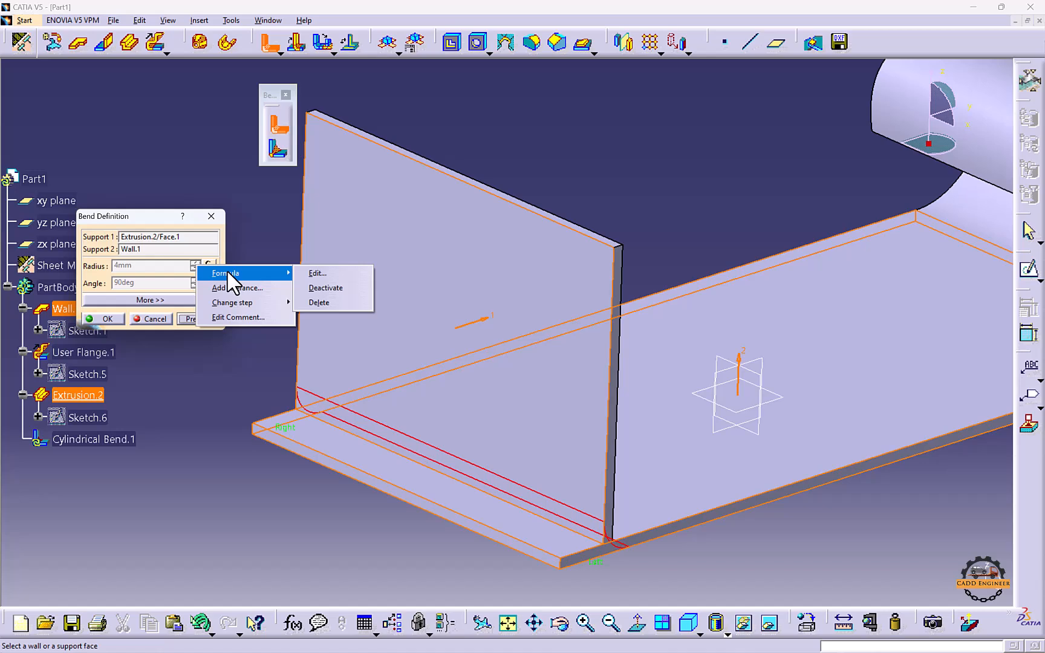
click(315, 273)
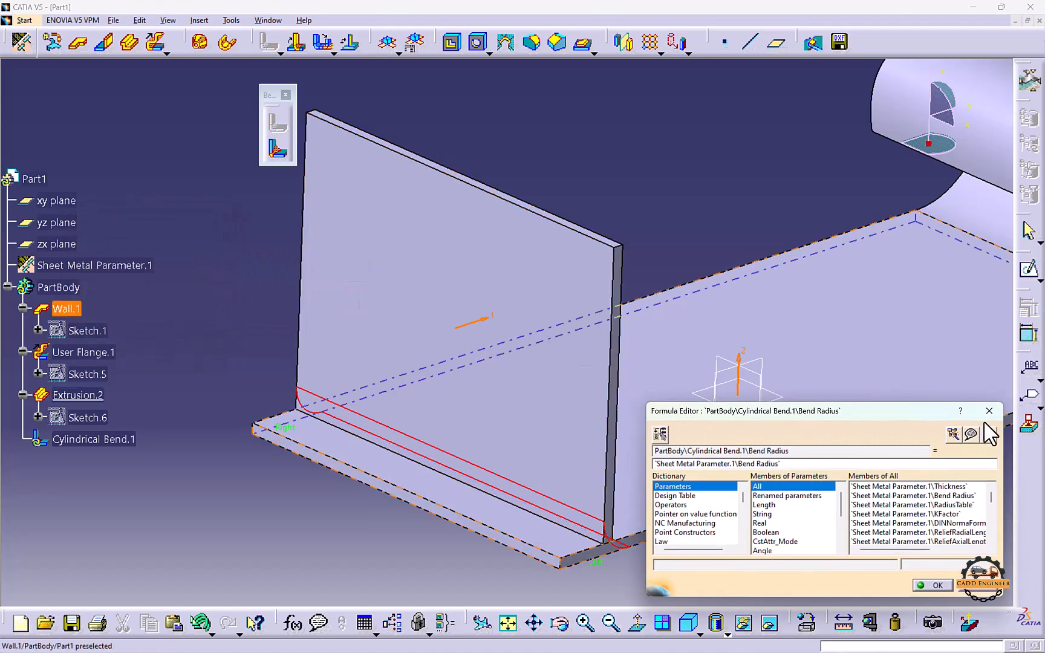
click(989, 414)
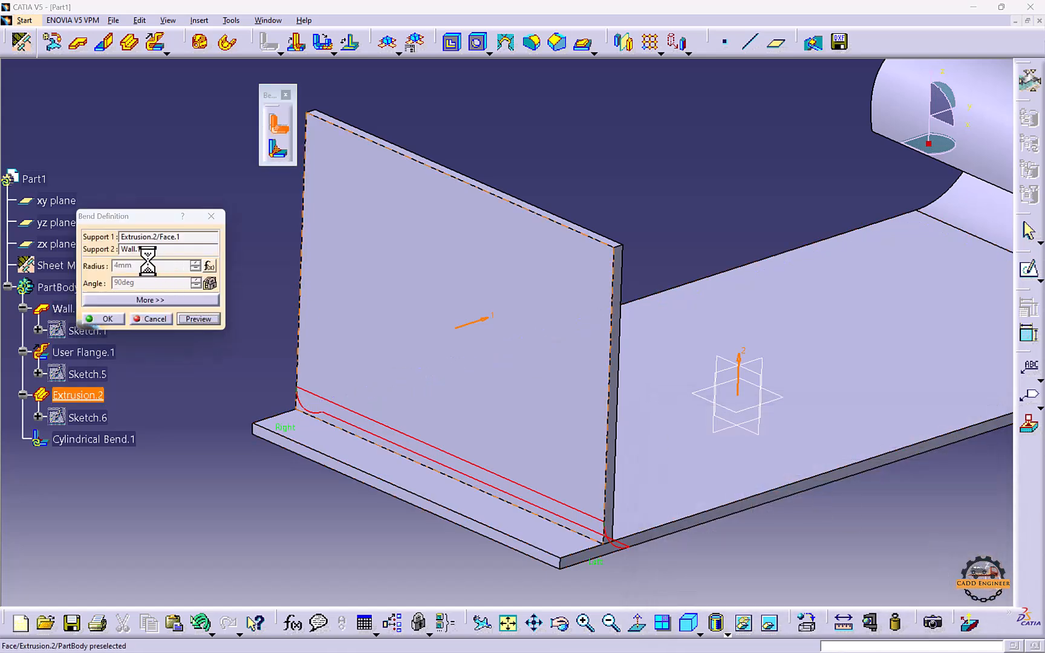
Step: Remove the formula driving the bend radius, set the radius to 6 mm, and preview the bend
right_click(208, 266)
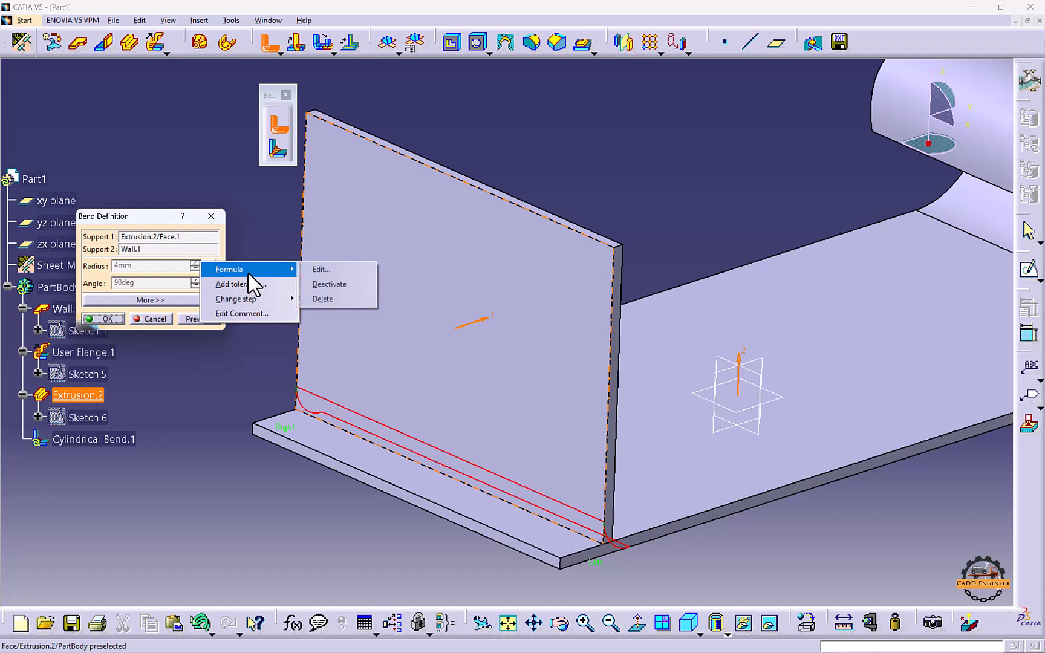
click(305, 282)
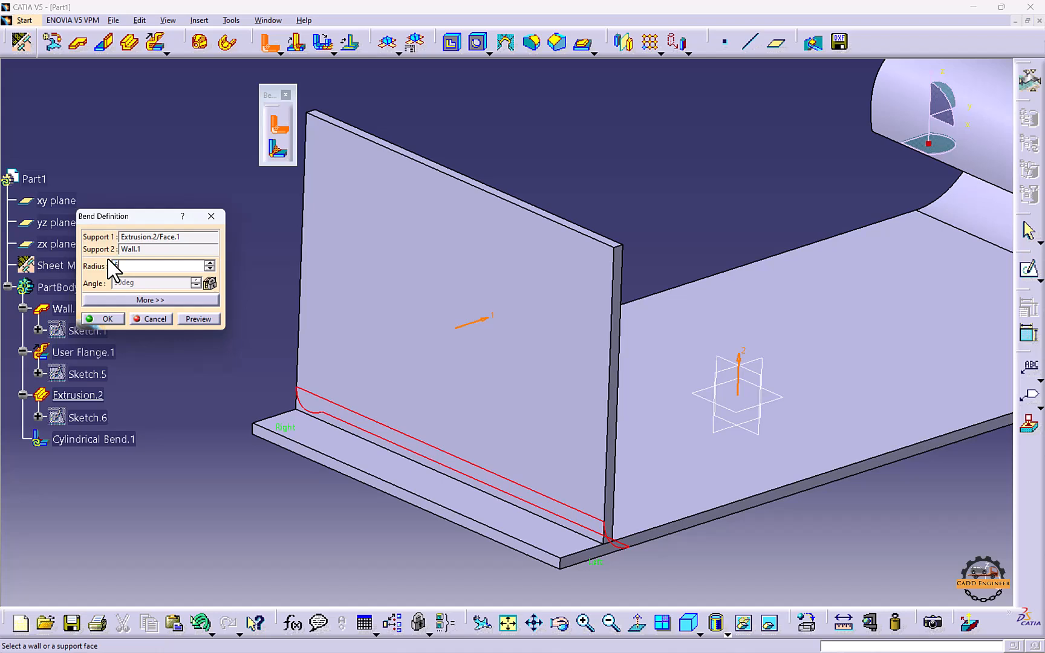
click(189, 319)
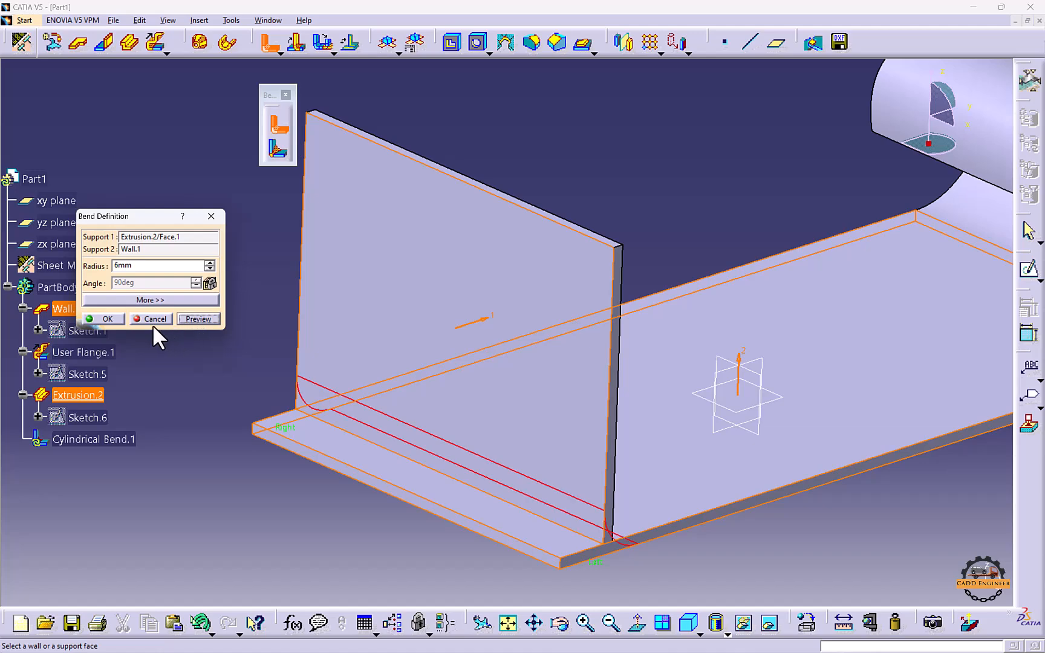
Step: Create the 6 mm cylindrical bend and delete it again, keeping the upright extruded wall and the base wall
click(105, 317)
middle_drag(291, 345, 413, 429)
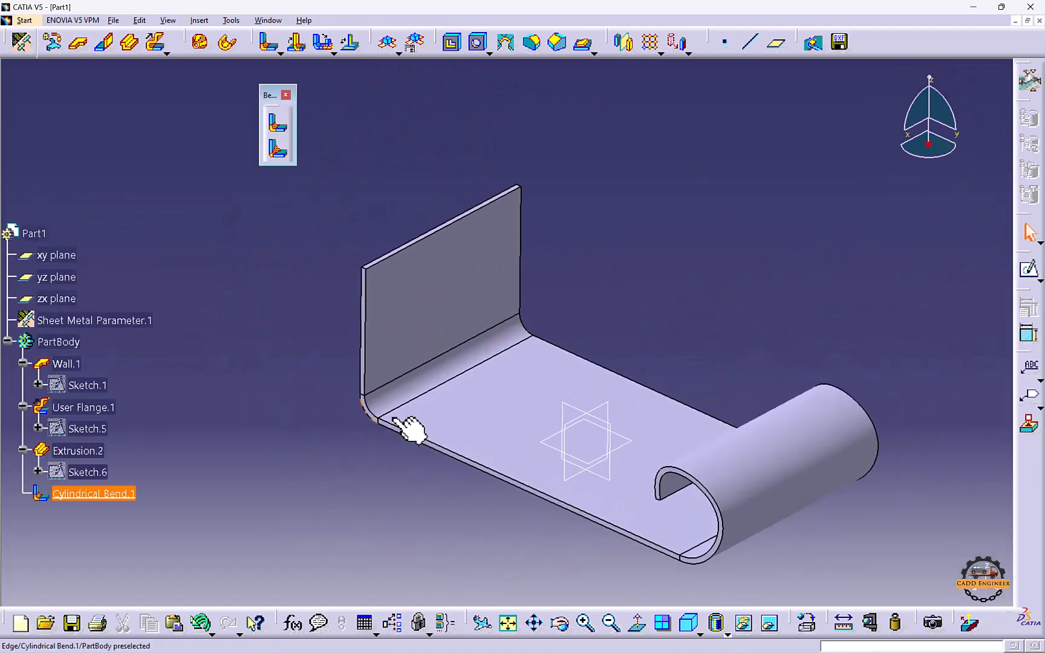
right_click(109, 493)
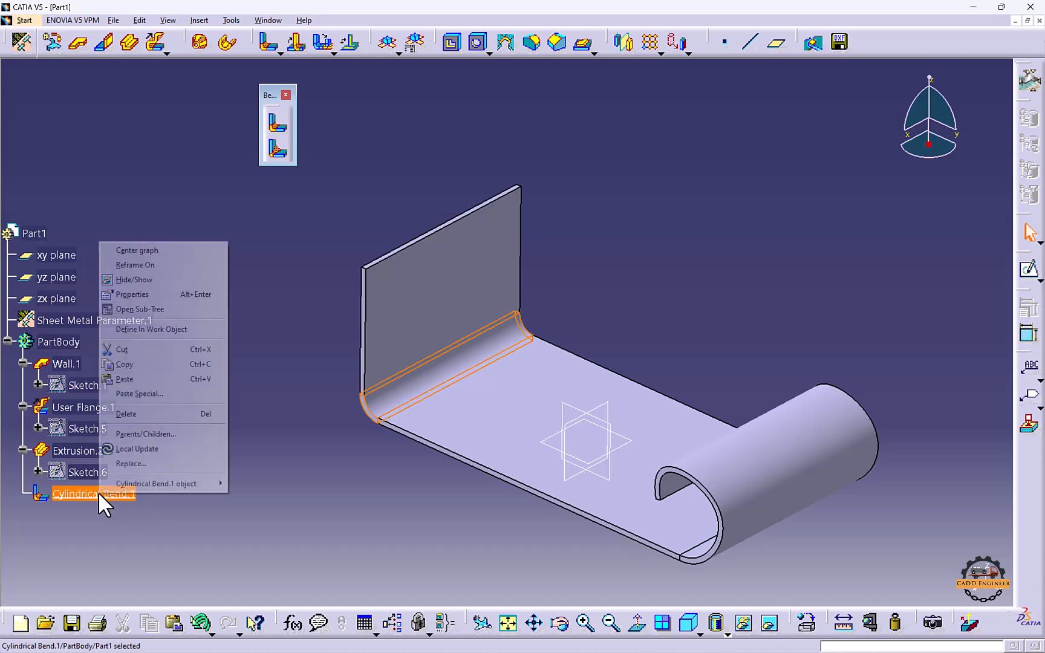
click(149, 413)
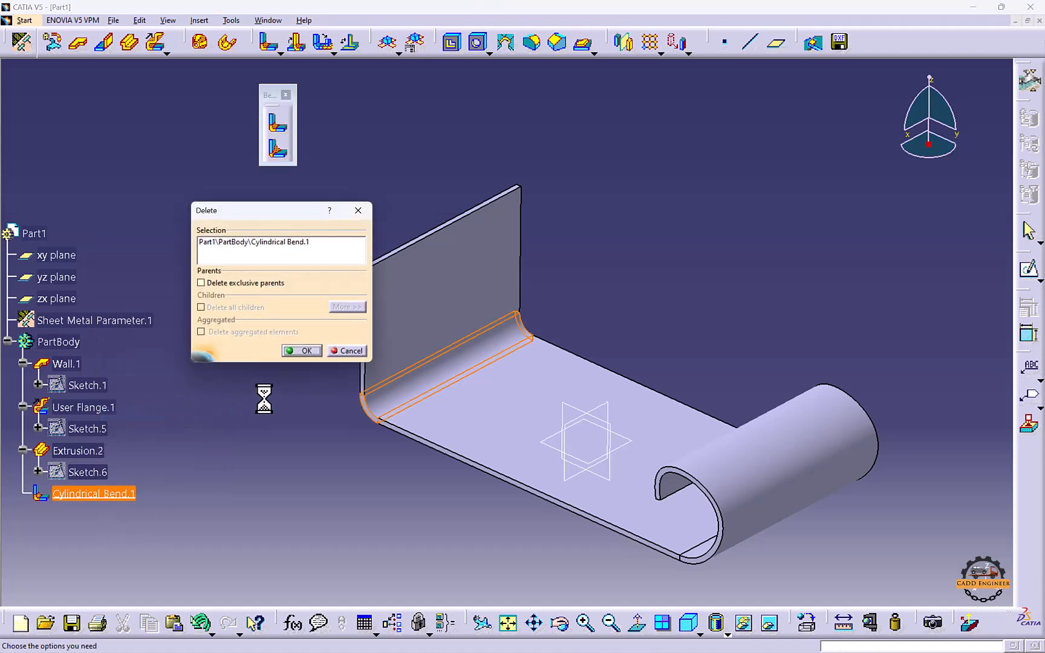
click(297, 348)
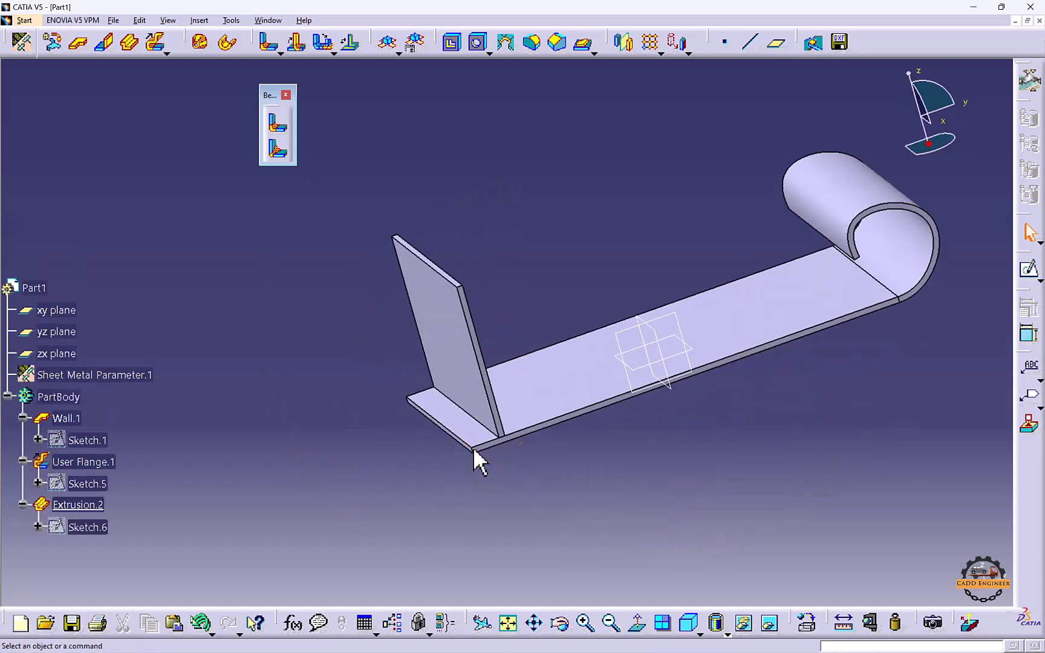
Step: Start a conical bend with the upright extruded wall's face and the base wall as its two supports
middle_drag(474, 463, 466, 339)
click(270, 155)
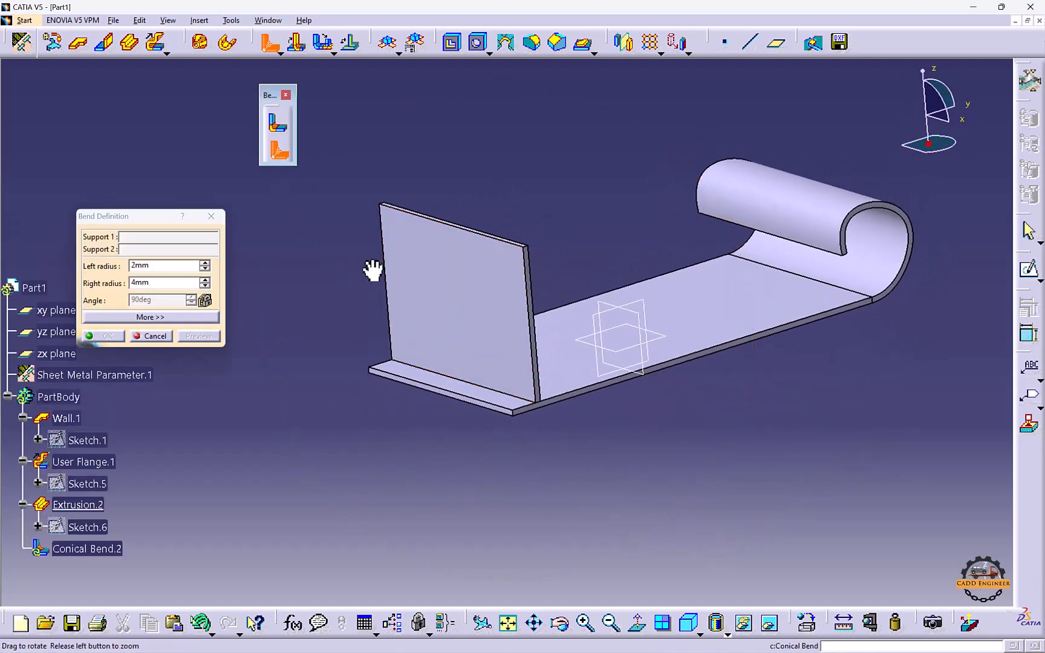
middle_drag(373, 268, 360, 305)
click(395, 301)
middle_drag(378, 373, 378, 260)
click(299, 398)
middle_drag(300, 397, 450, 425)
Step: Set the conical bend's left radius to 4 mm and right radius to 8 mm, and preview it
click(95, 270)
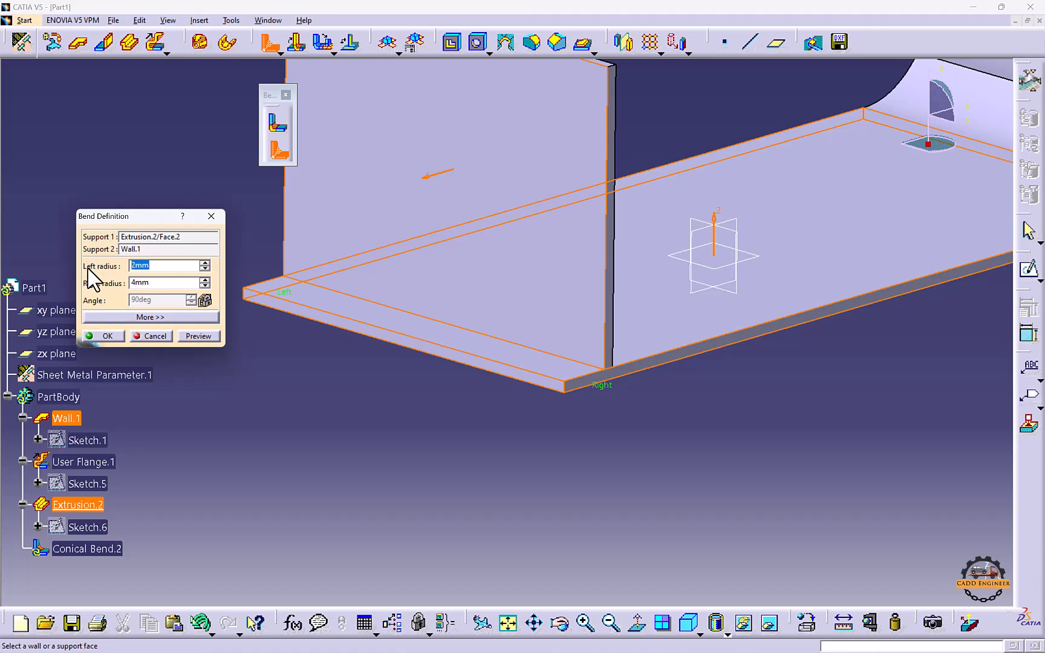
text(4)
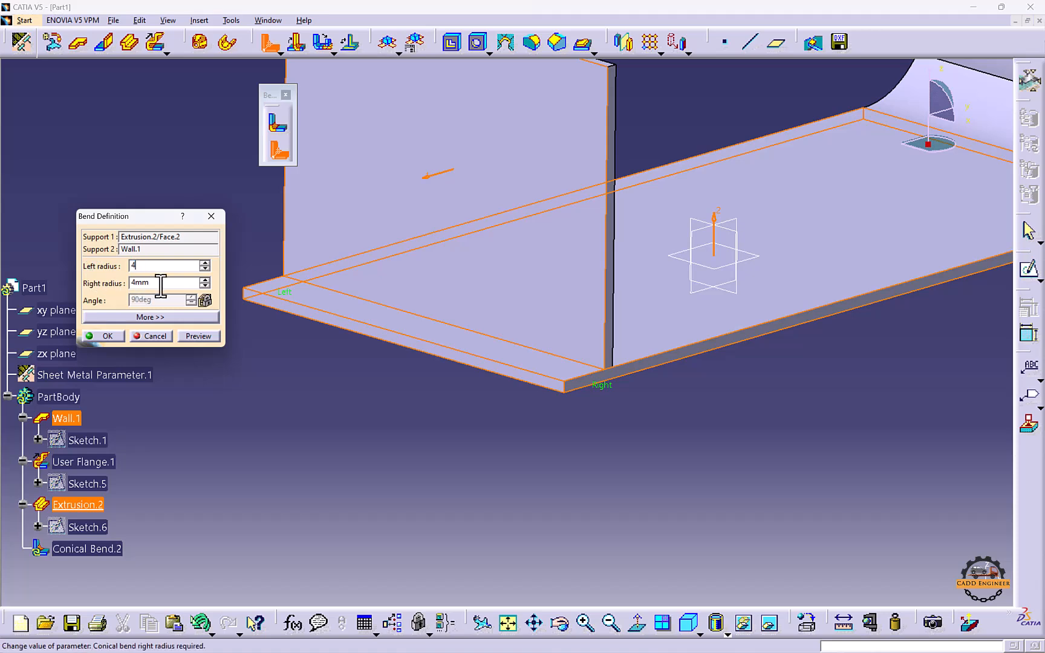
key(Tab)
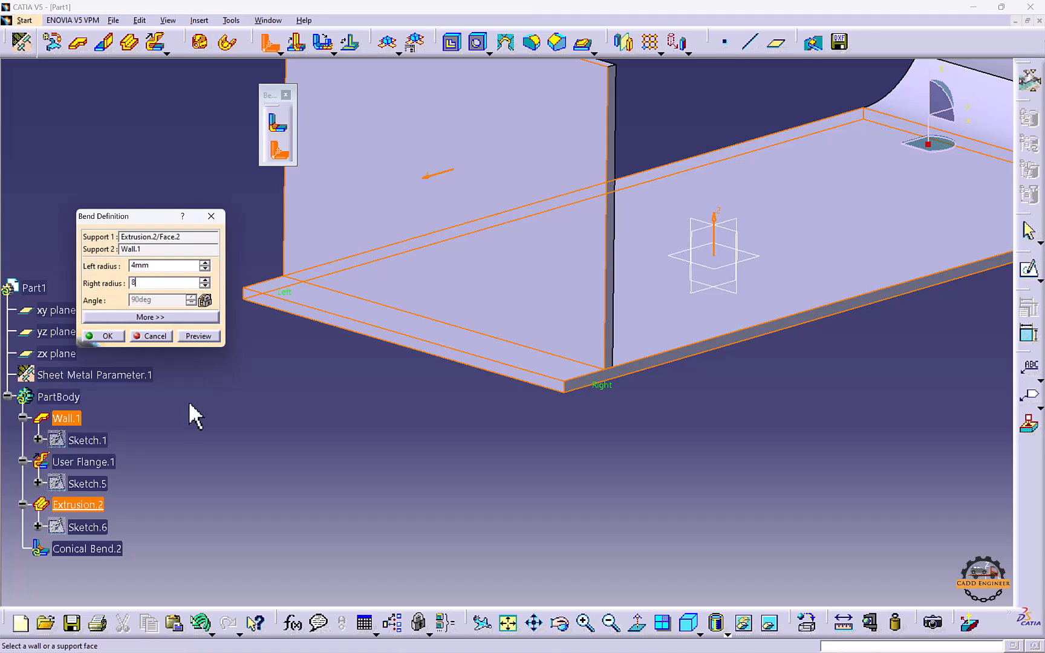
text(8)
click(192, 347)
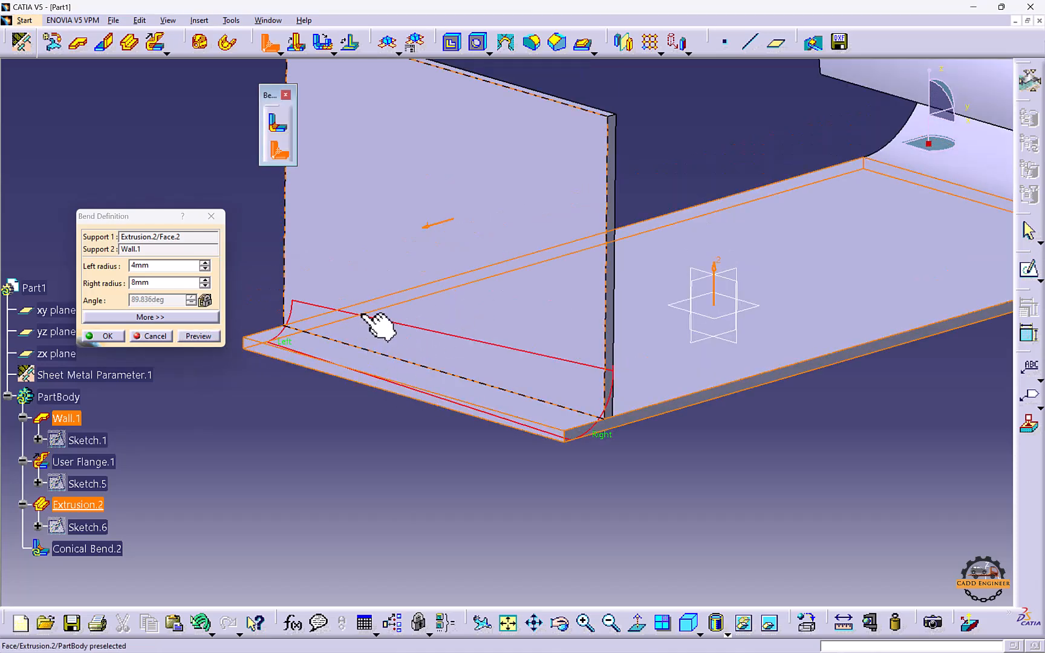
Step: Flip the upright wall's direction so the conical bend faces the curled flange, preview it, and create the bend
click(425, 225)
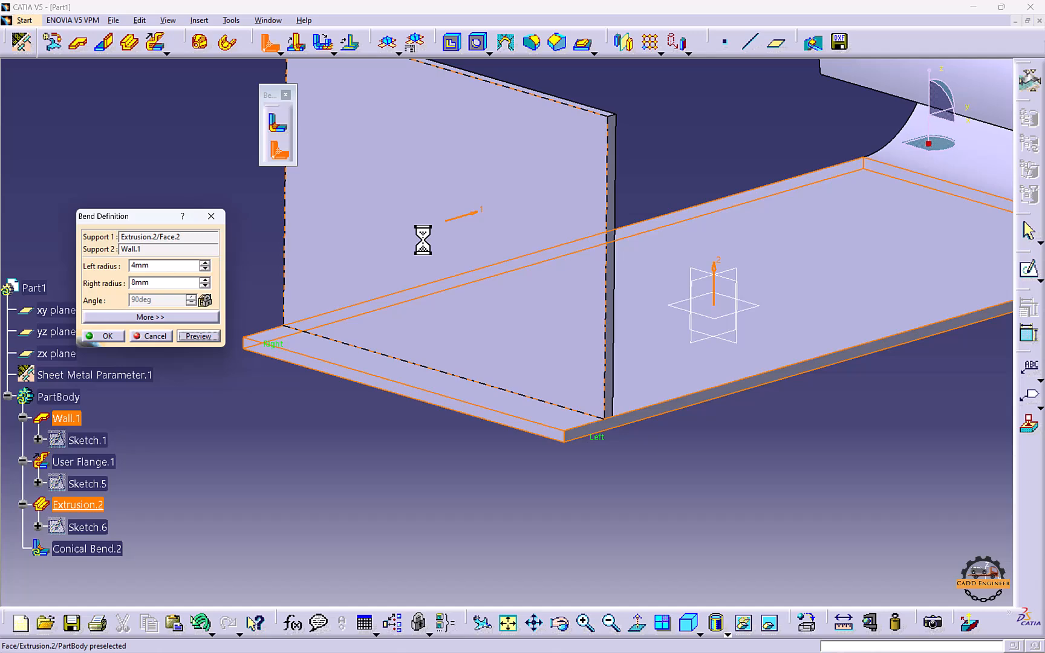
click(207, 335)
click(116, 336)
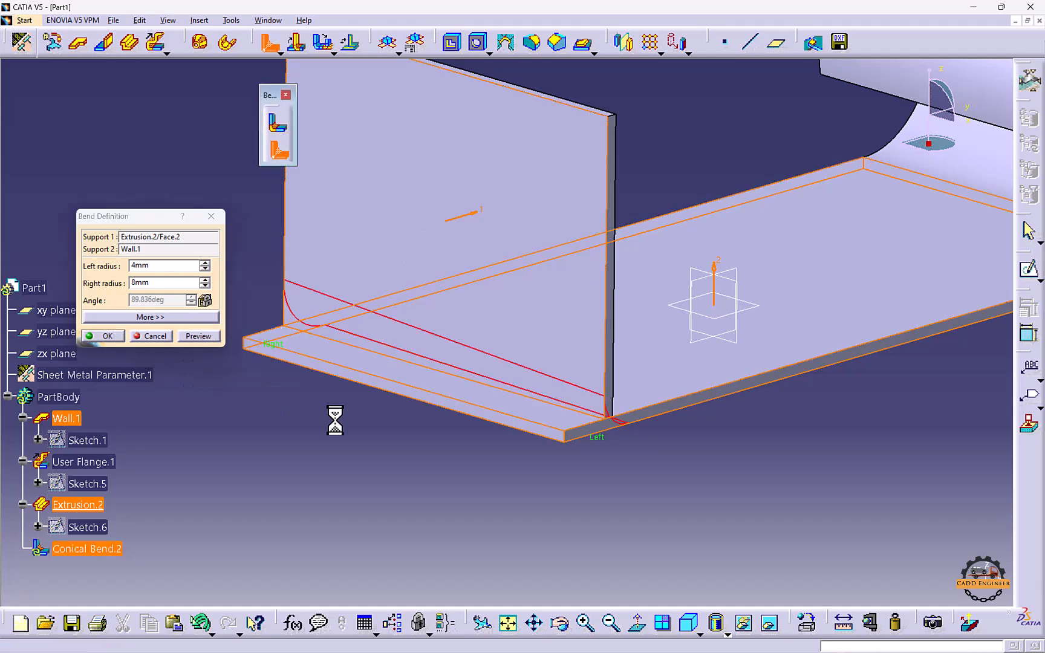
middle_drag(397, 436, 216, 393)
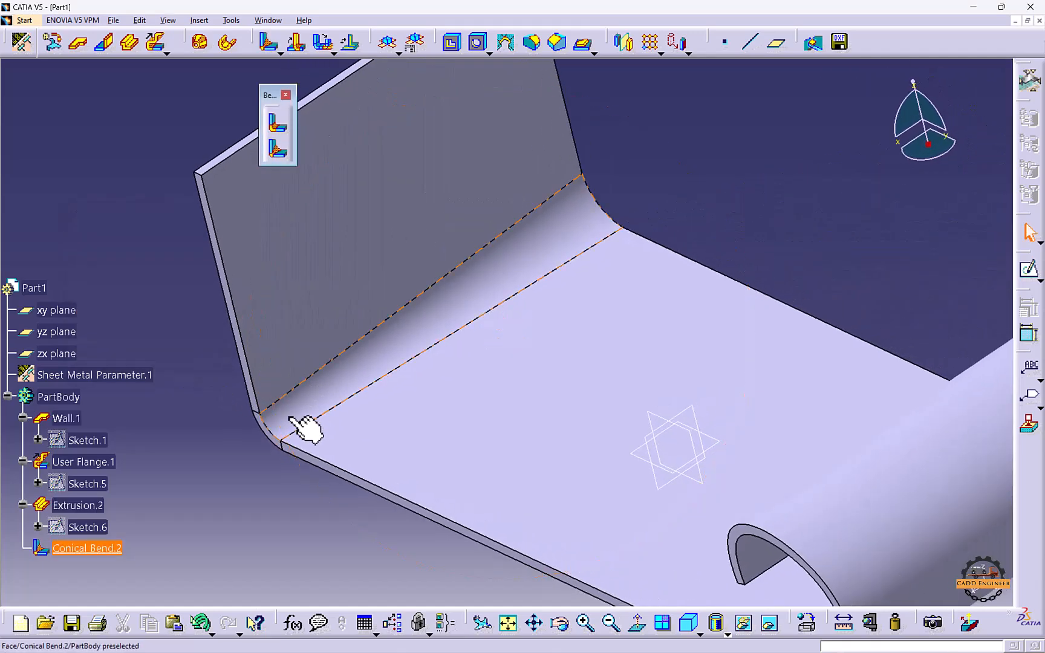
middle_drag(360, 367, 269, 348)
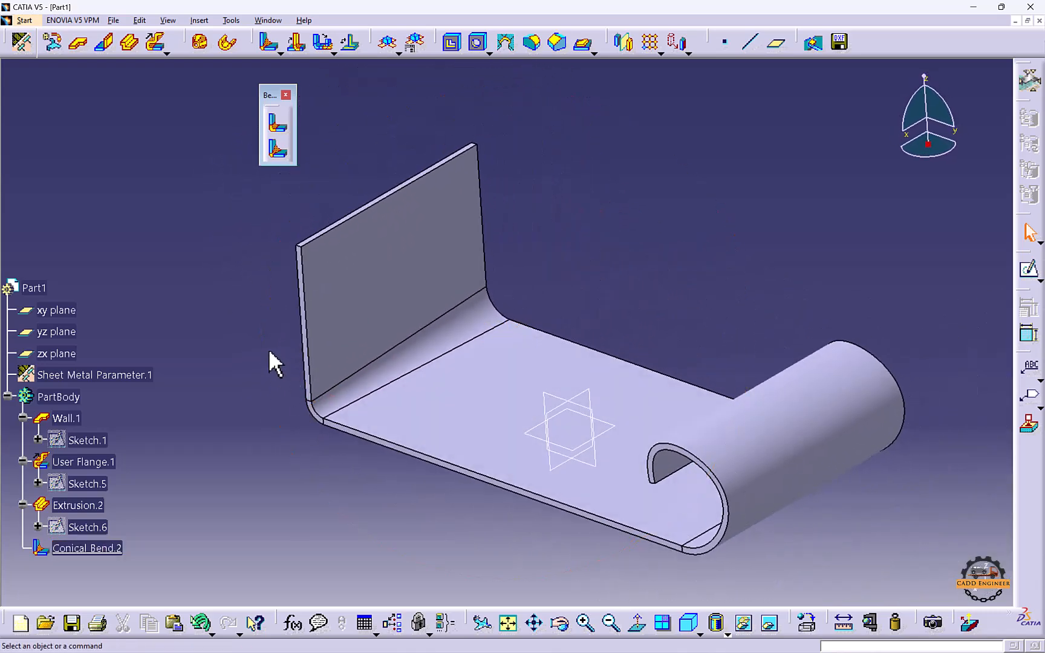
Step: Delete the upright extruded wall together with its conical bend and its aggregated sketch
scroll(166, 420, down, 4)
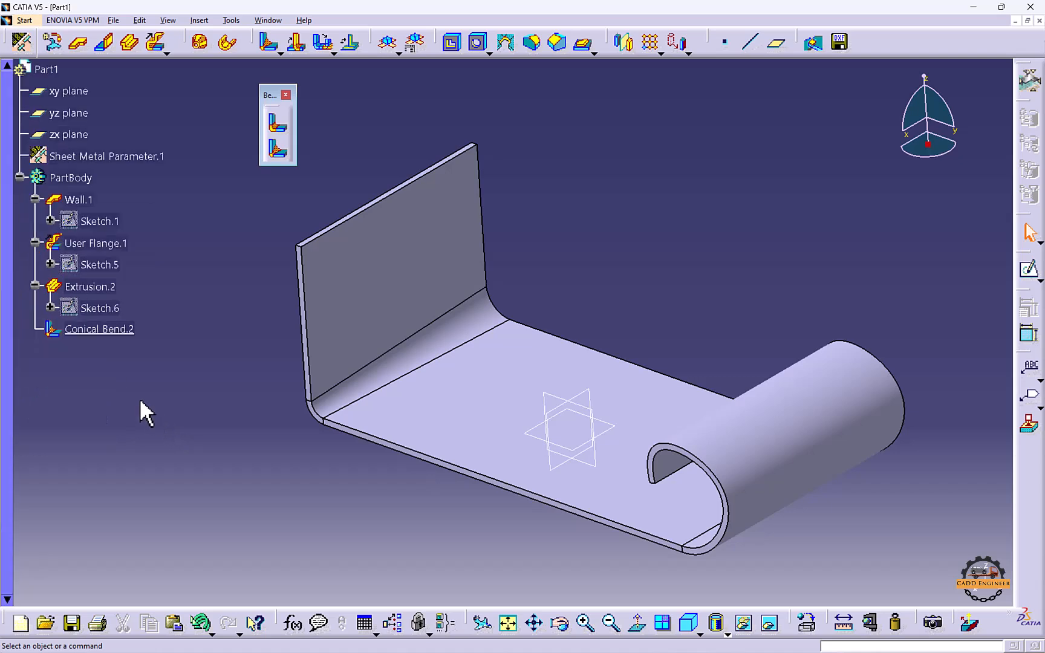
right_click(85, 287)
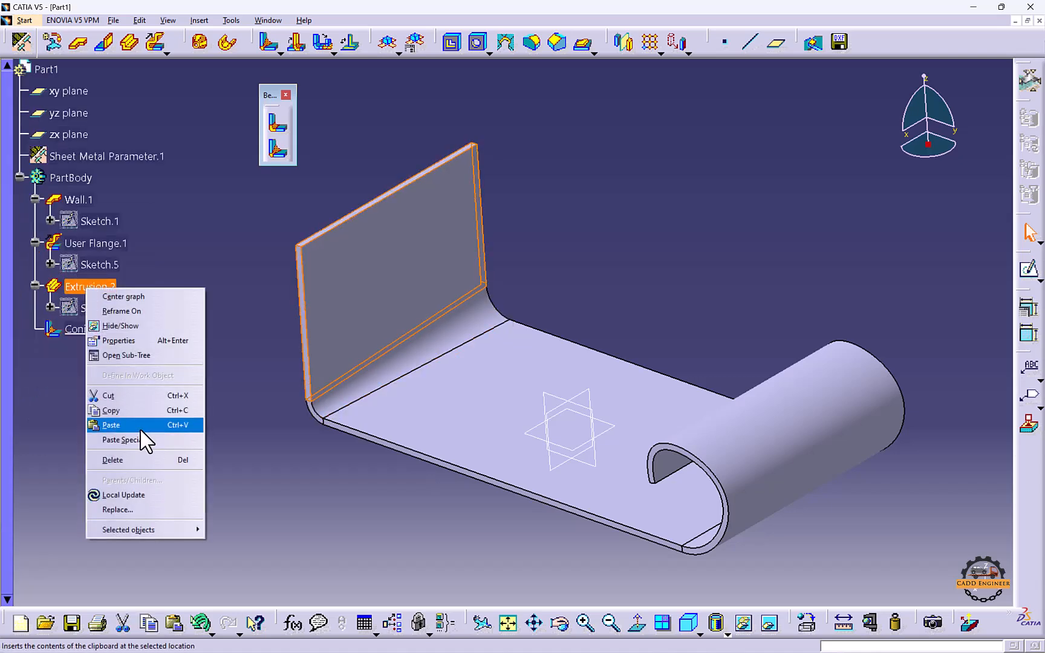
click(140, 461)
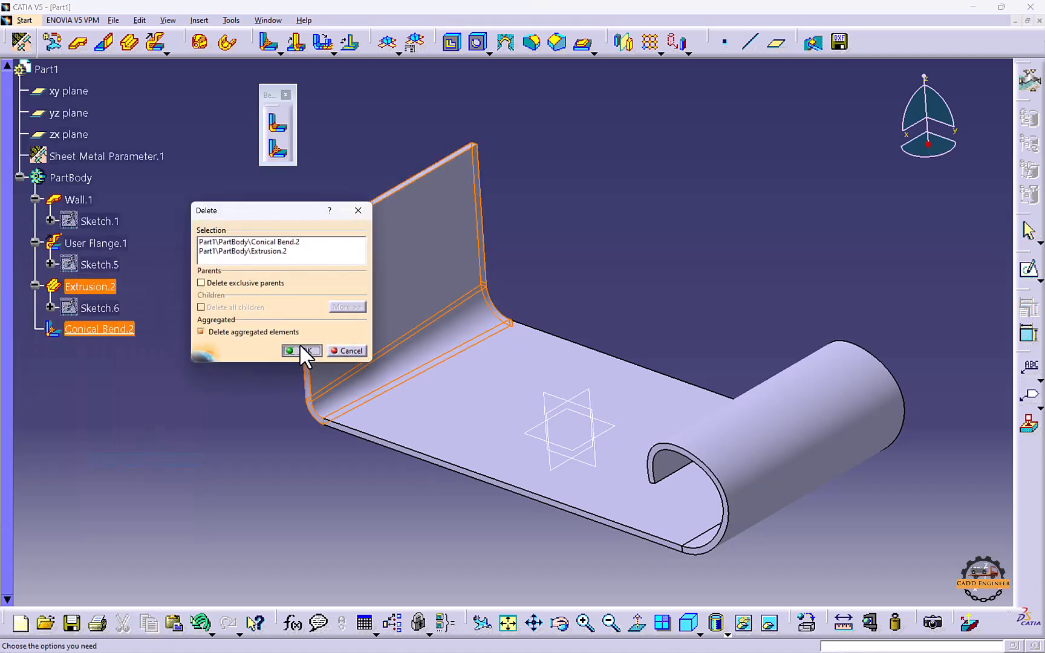
click(301, 346)
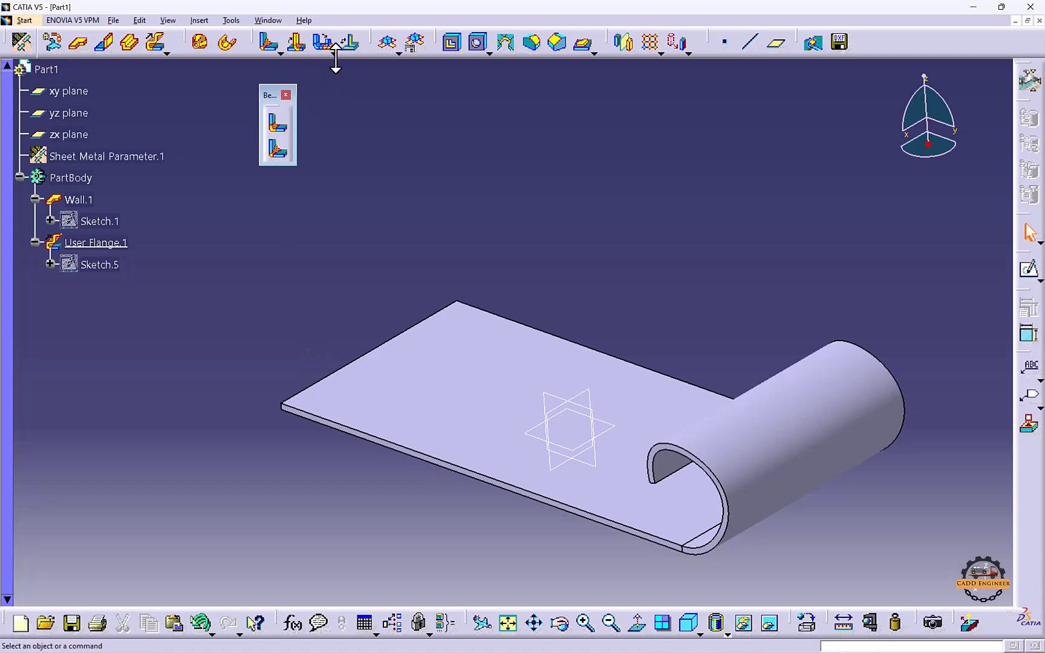
Step: Start Bend From Flat and sketch its horizontal bend line across the full wall width, about 37 mm below the origin
click(298, 43)
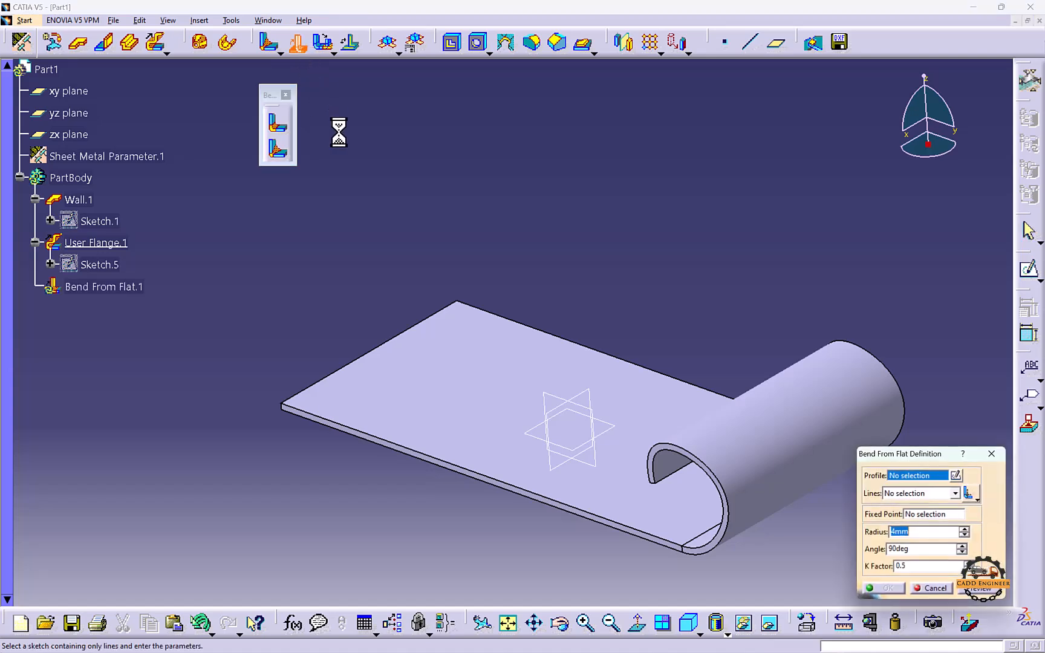
drag(892, 455, 712, 123)
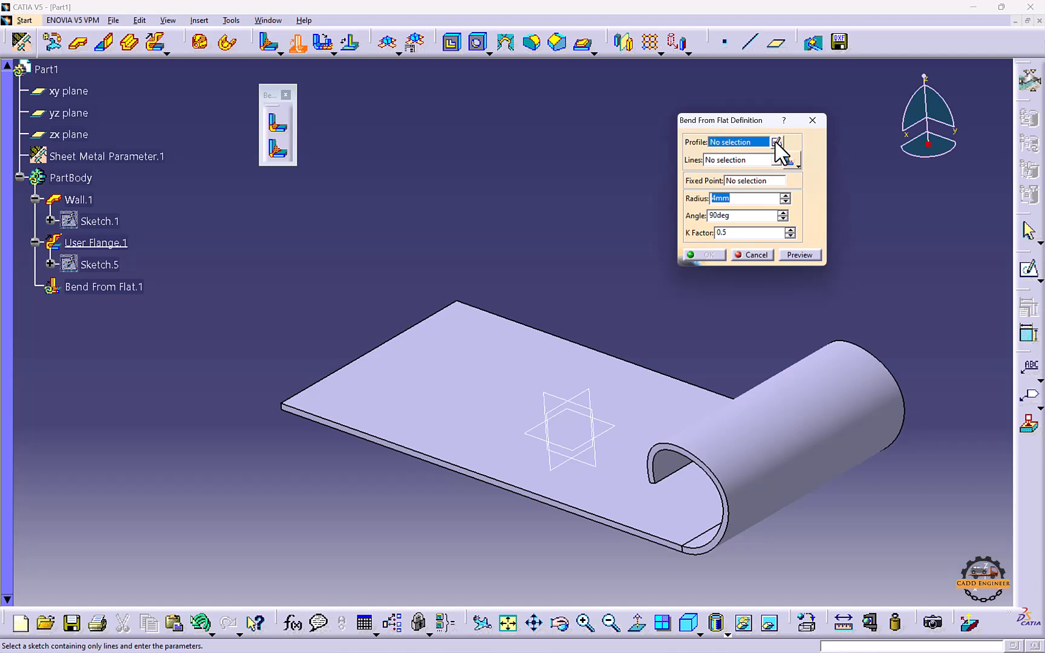
click(776, 143)
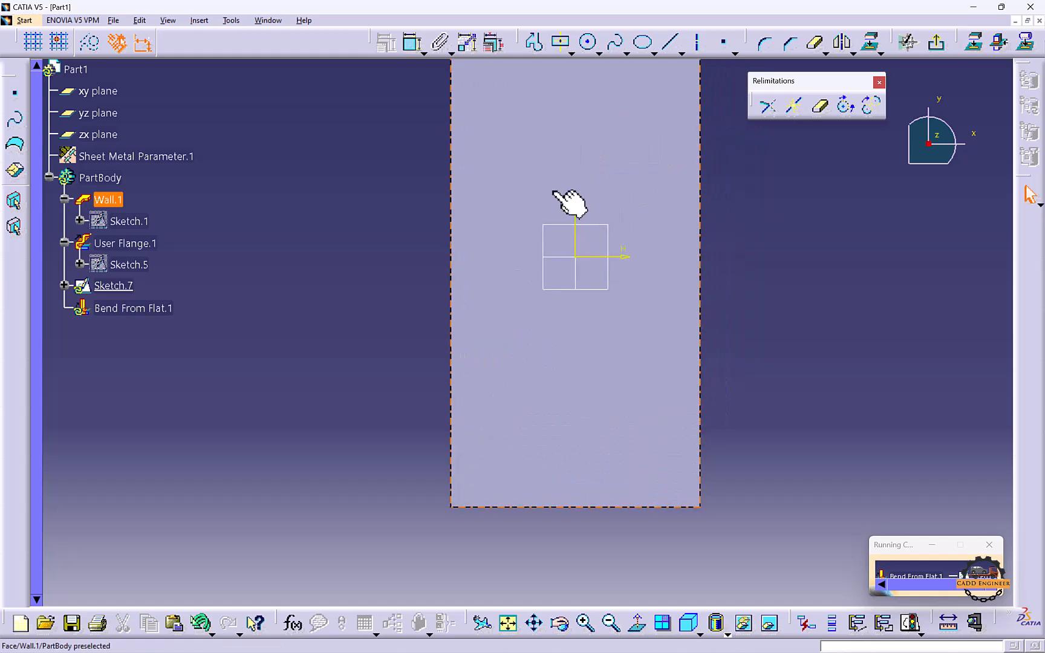
click(670, 42)
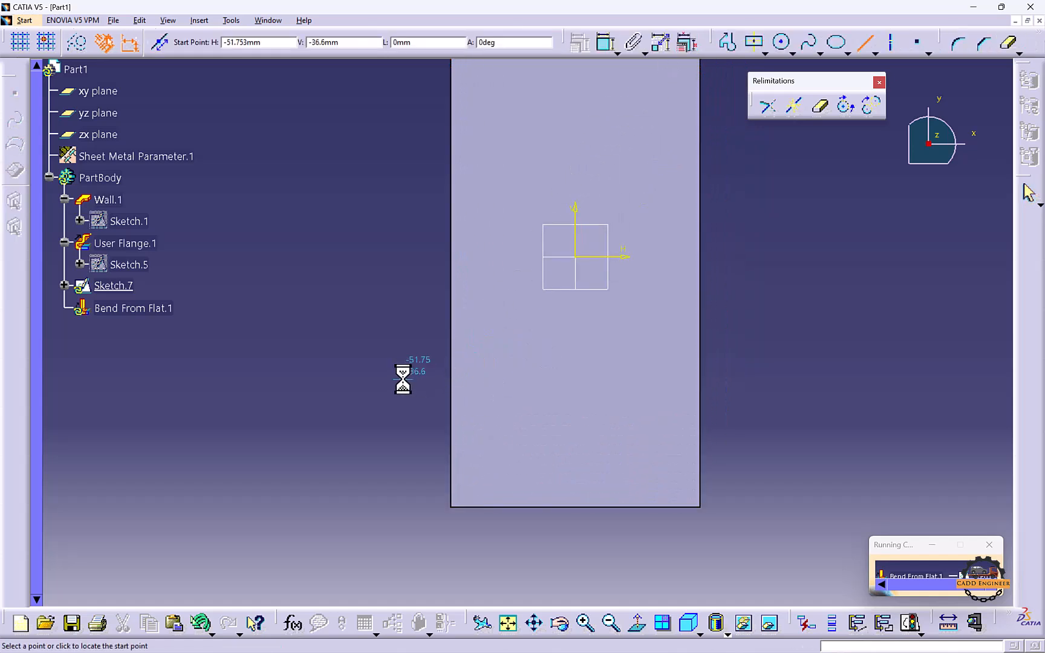
click(763, 378)
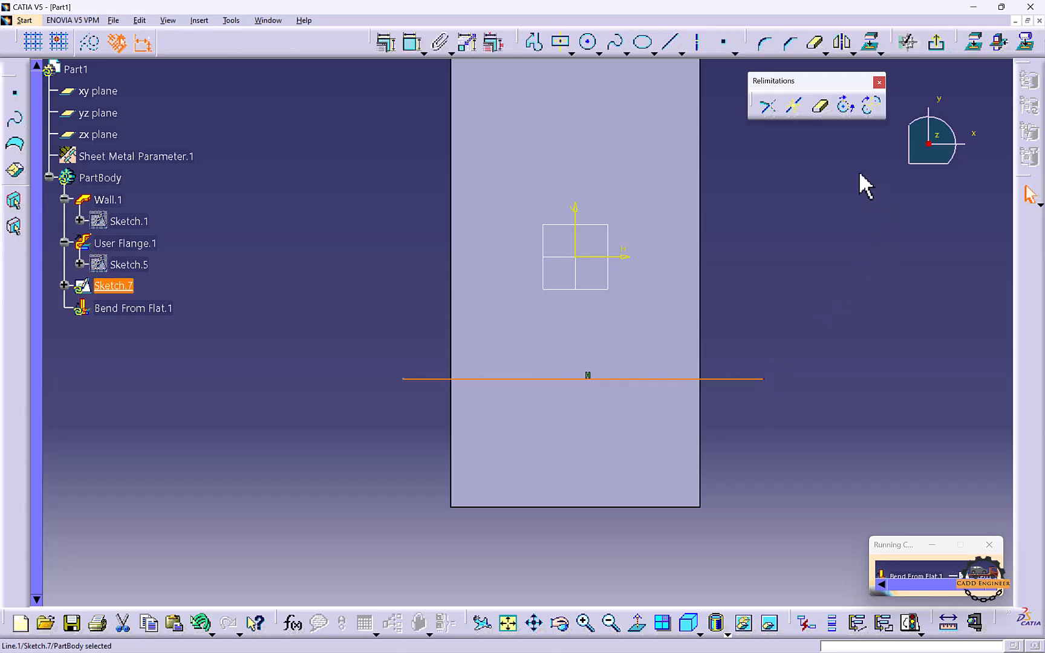
click(935, 44)
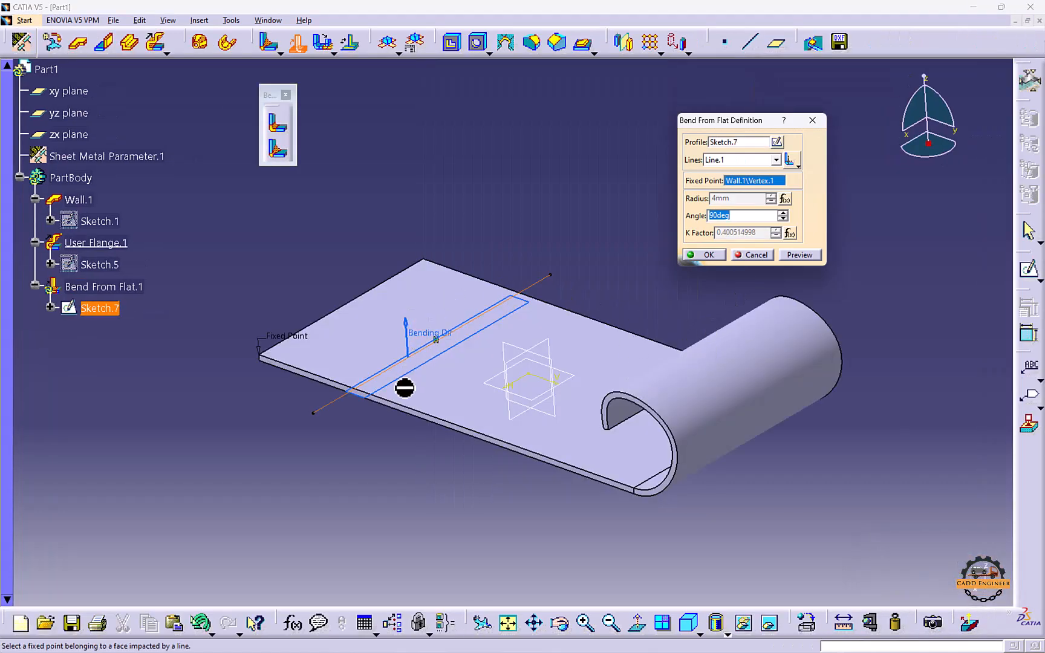
Step: Invert the bending direction to point downward, preview the bend from flat at 90 degrees, and create it
click(799, 255)
middle_drag(595, 346, 508, 283)
click(435, 387)
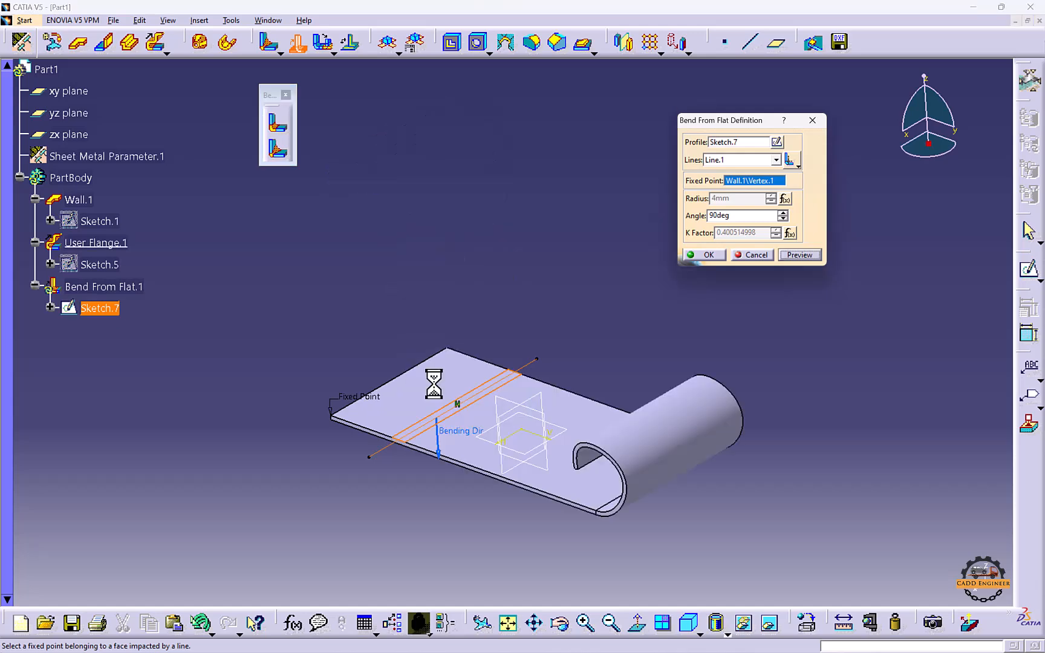
click(800, 254)
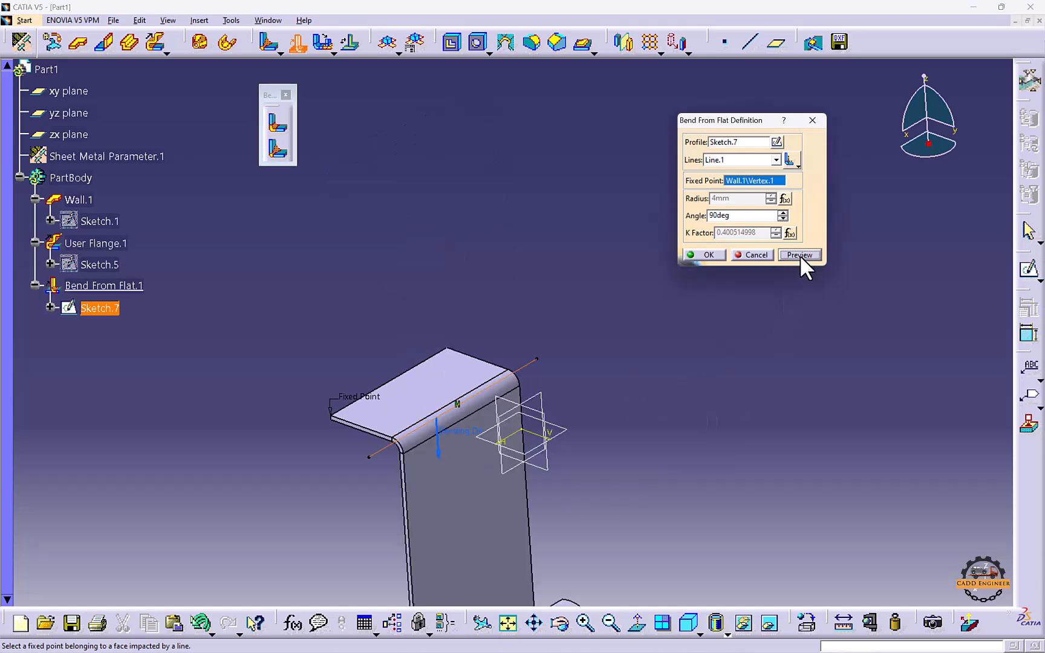
mouse_move(632, 285)
middle_down()
mouse_move(637, 387)
mouse_move(560, 280)
mouse_move(462, 490)
mouse_move(597, 355)
mouse_move(731, 423)
mouse_move(466, 247)
mouse_move(617, 271)
middle_up()
click(705, 254)
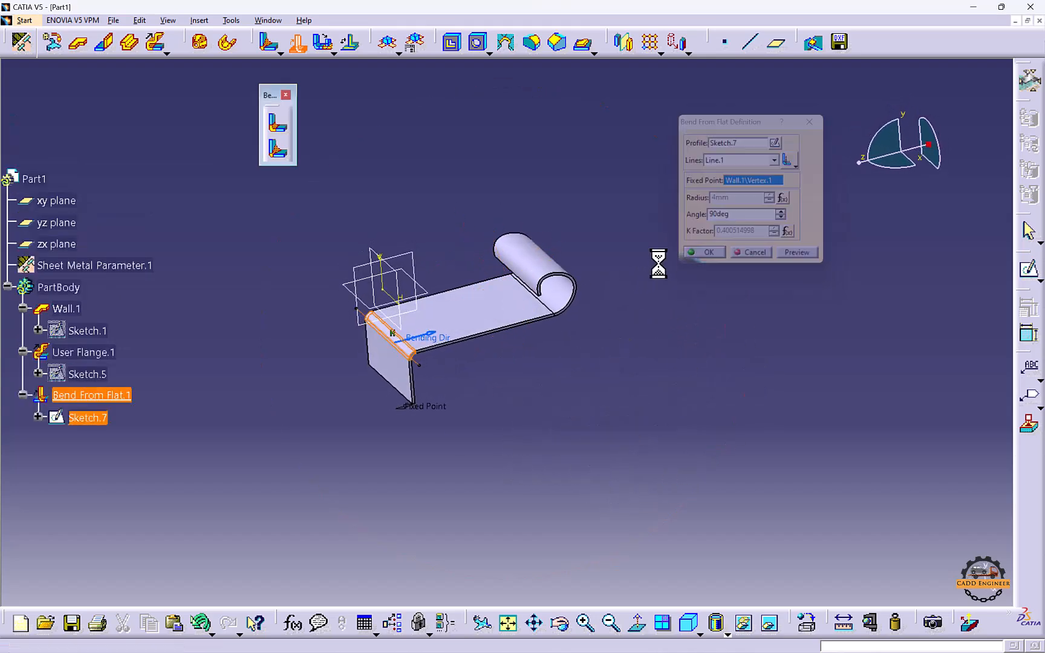
Step: Detach the folding and unfolding tools as a floating palette beside the bend tools
click(334, 53)
drag(353, 73, 427, 105)
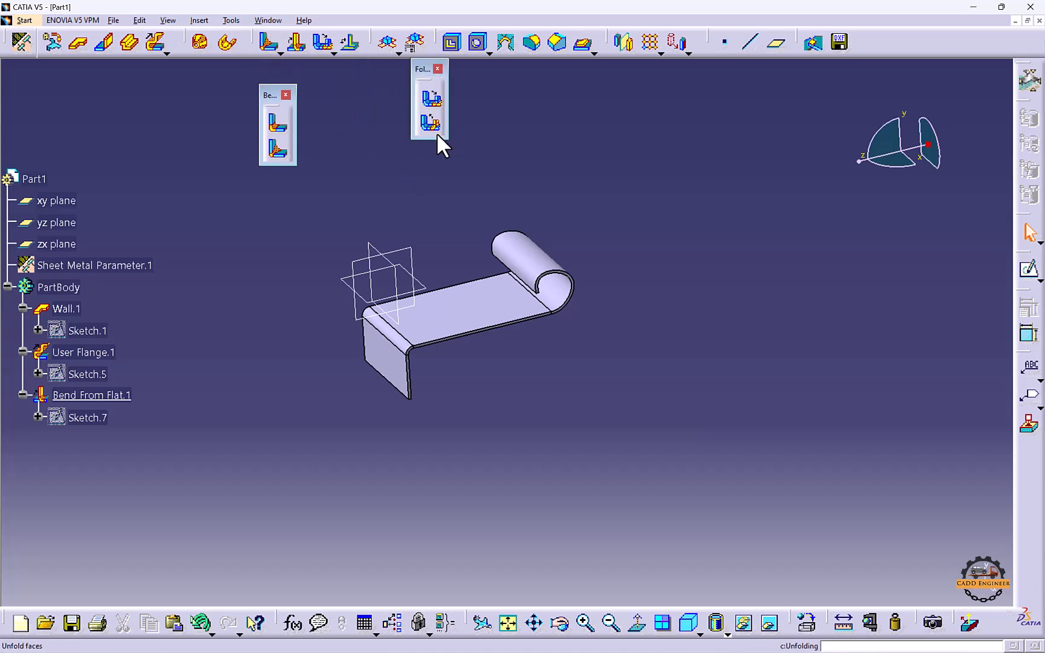
middle_drag(487, 239, 513, 192)
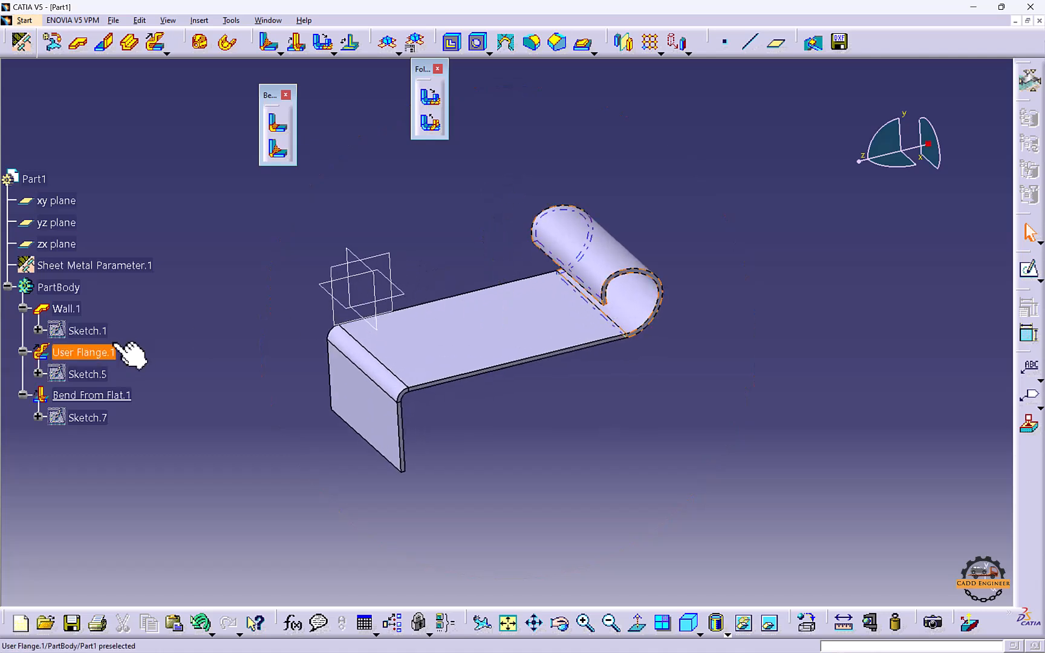
Step: Delete the base wall, the user flange and the bend from flat, including their children and aggregated sketches
click(83, 356)
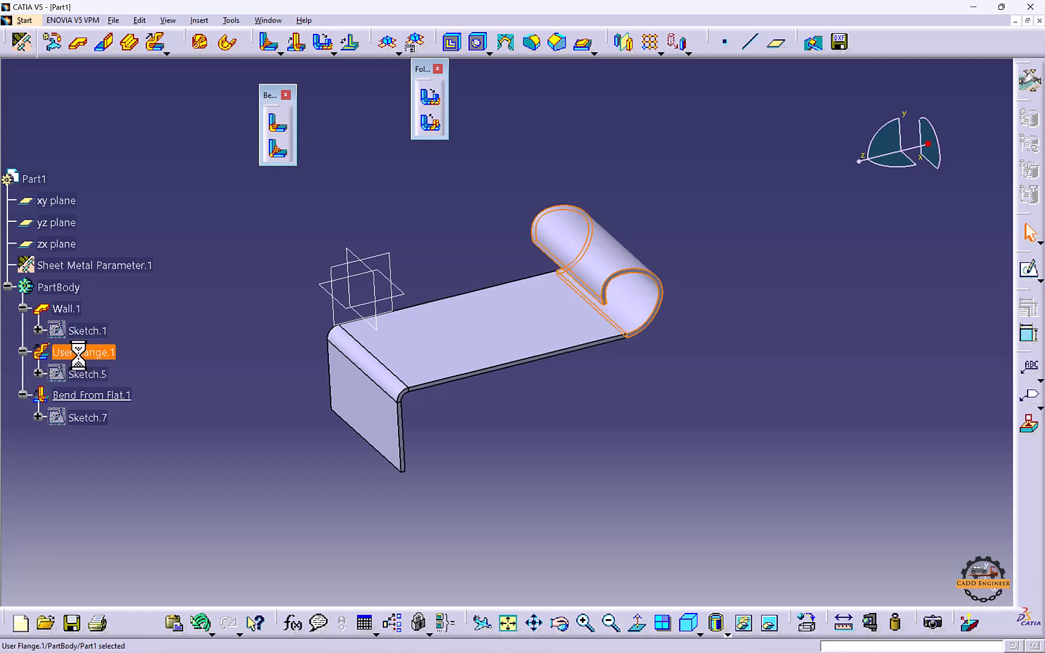
ctrl+click(81, 393)
right_click(82, 391)
click(63, 309)
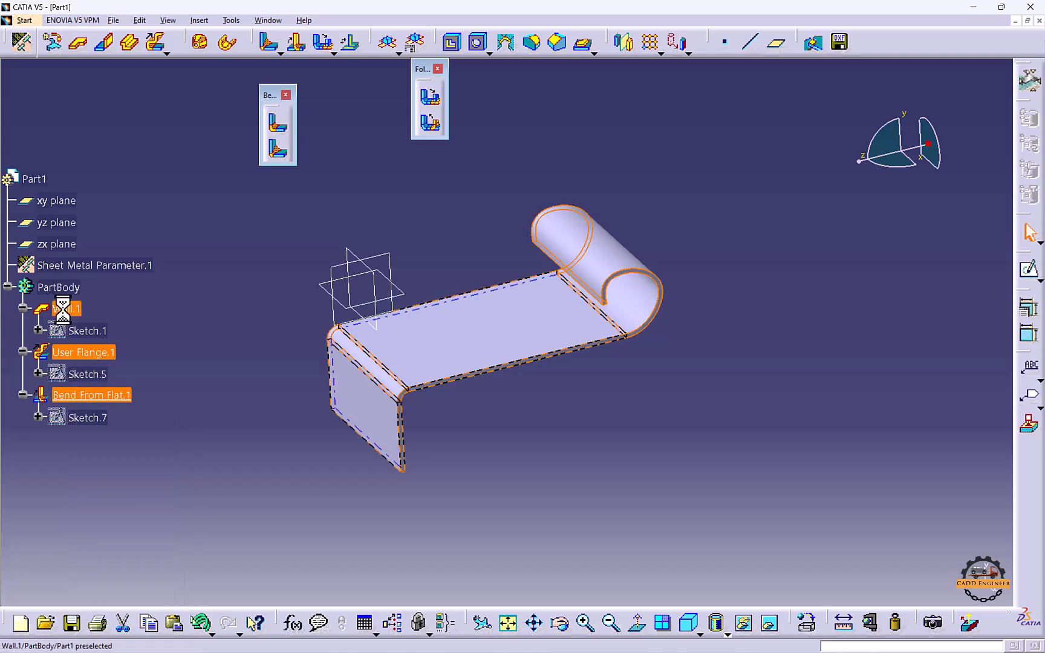
right_click(63, 310)
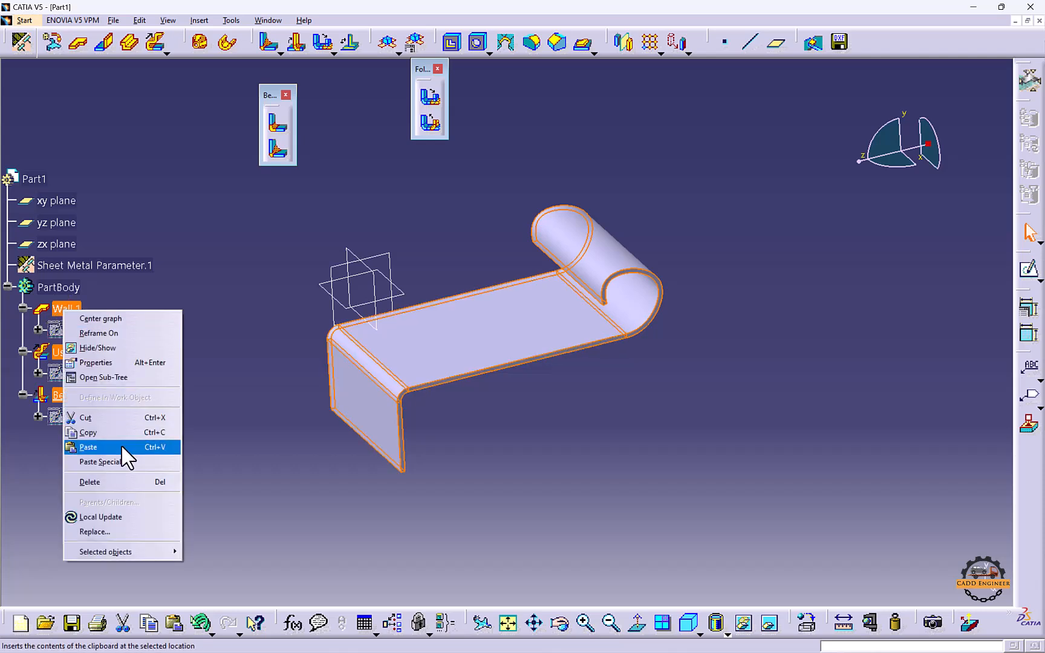
click(121, 479)
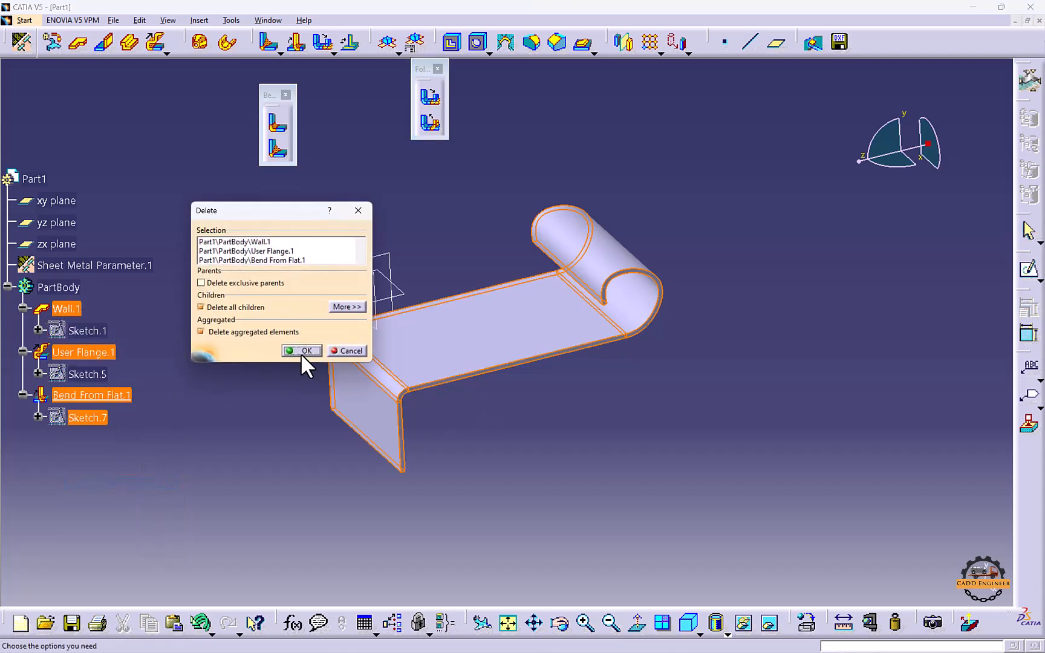
click(301, 354)
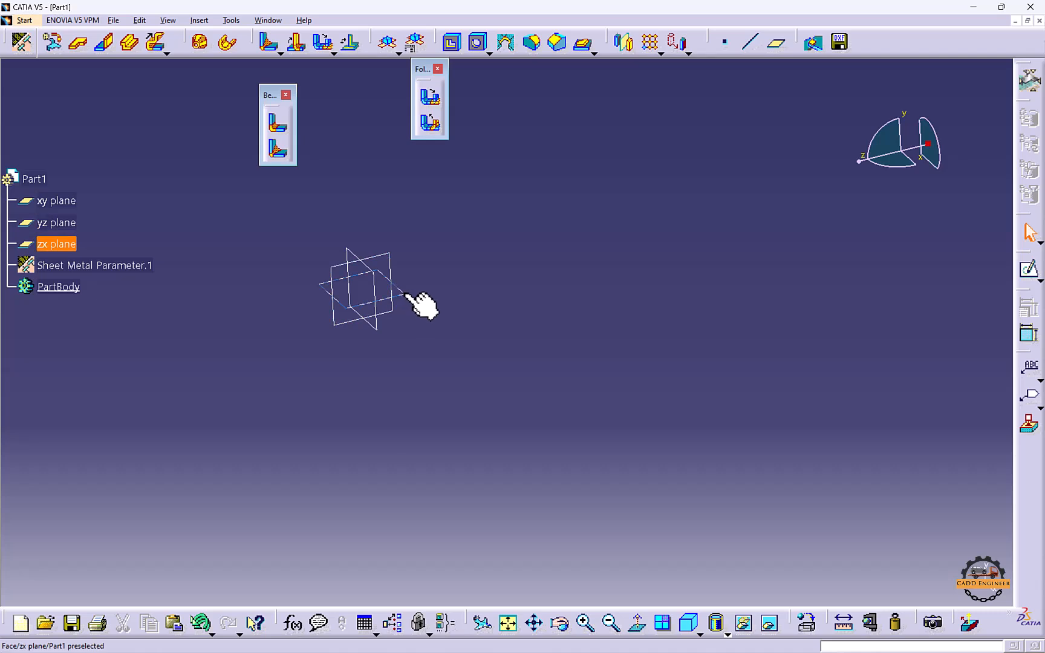
Step: Sketch a centered rectangle about 64 mm wide and 61 mm high around the origin on the zx plane and exit
click(404, 293)
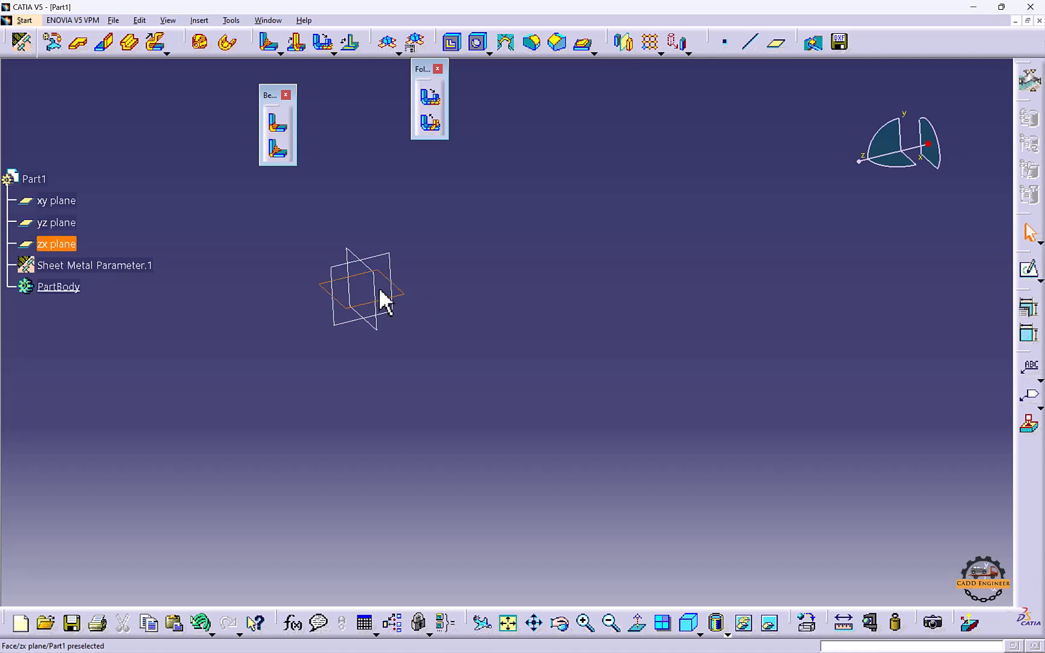
click(1029, 268)
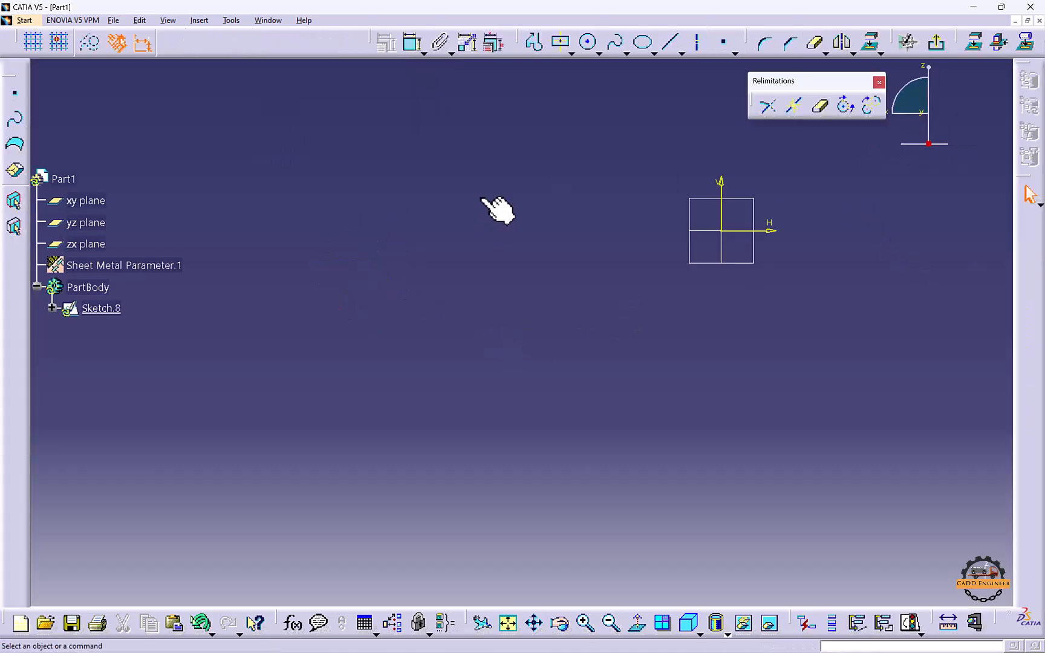
middle_drag(484, 200, 389, 236)
click(560, 41)
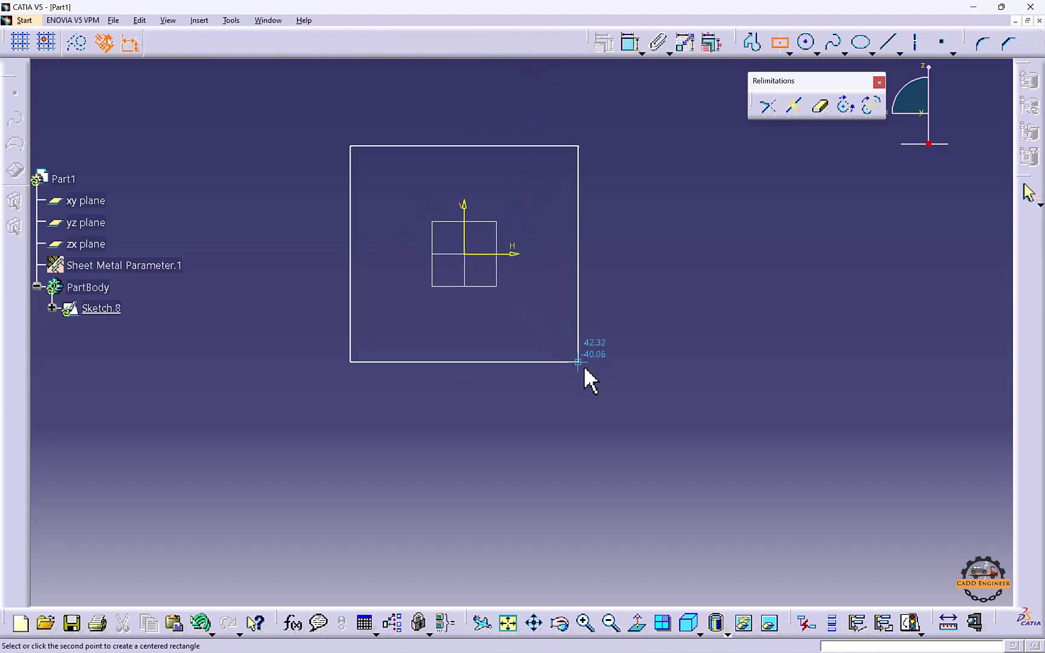
click(589, 371)
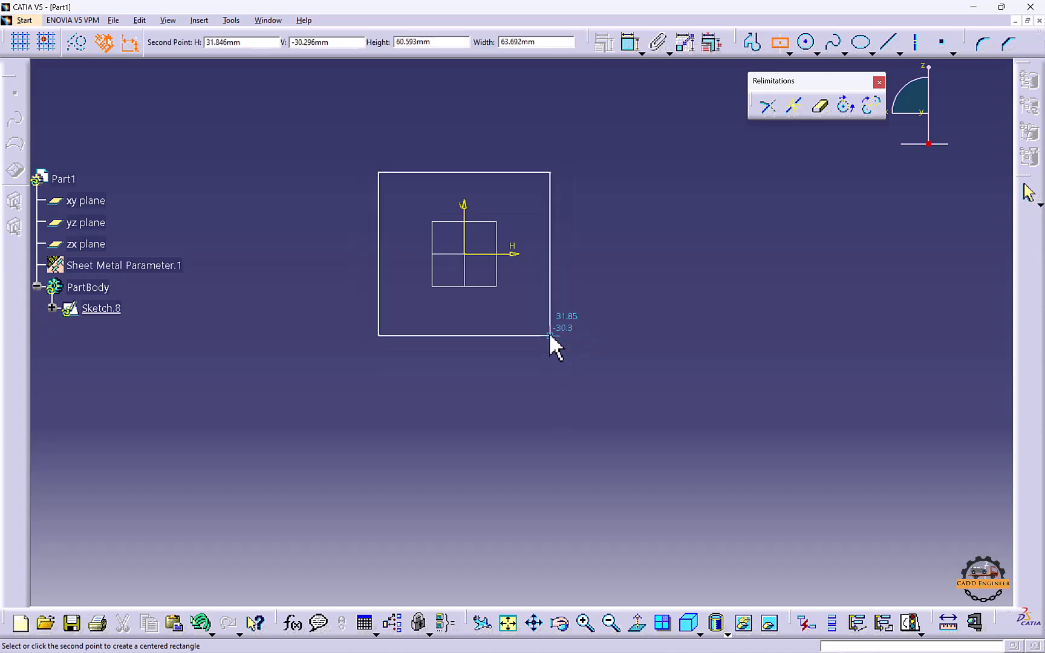
click(550, 334)
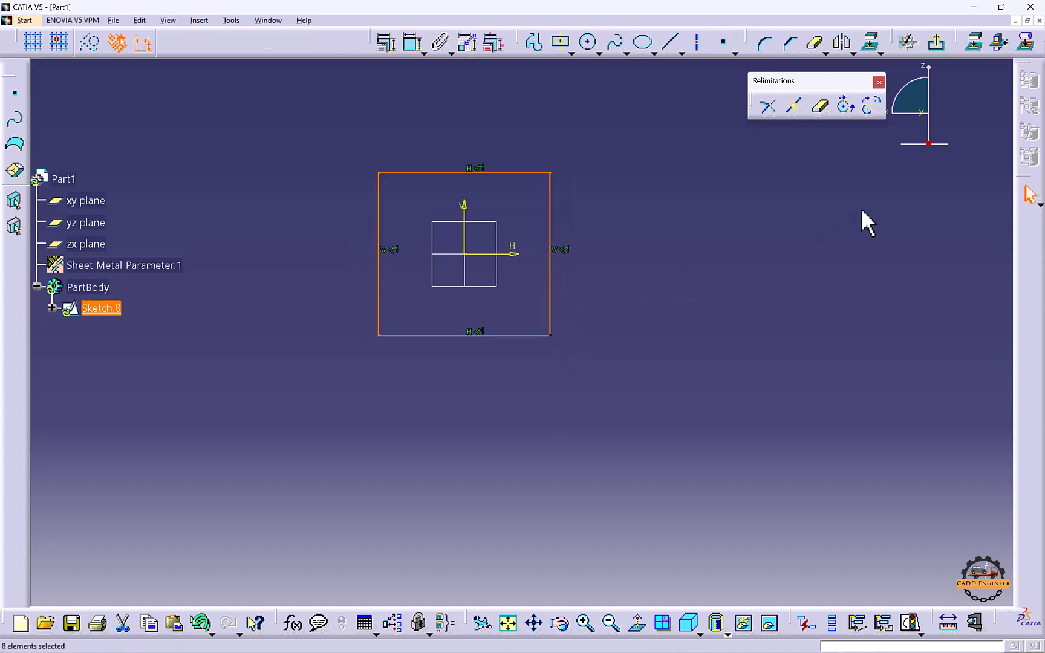
click(936, 44)
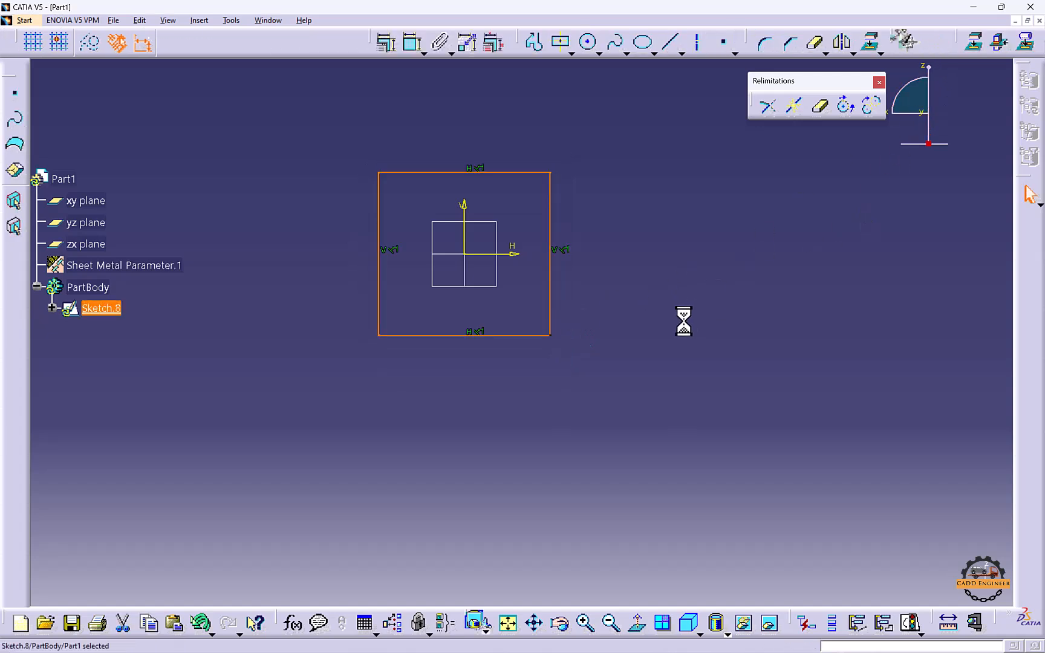
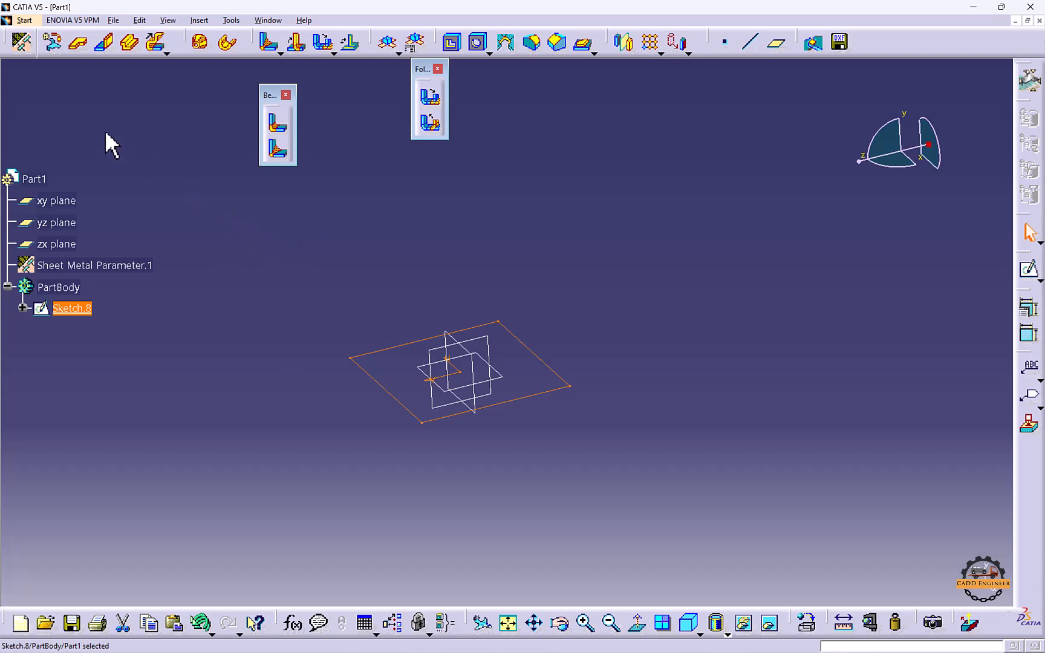
Step: Create the base wall from the rectangle sketch
click(78, 44)
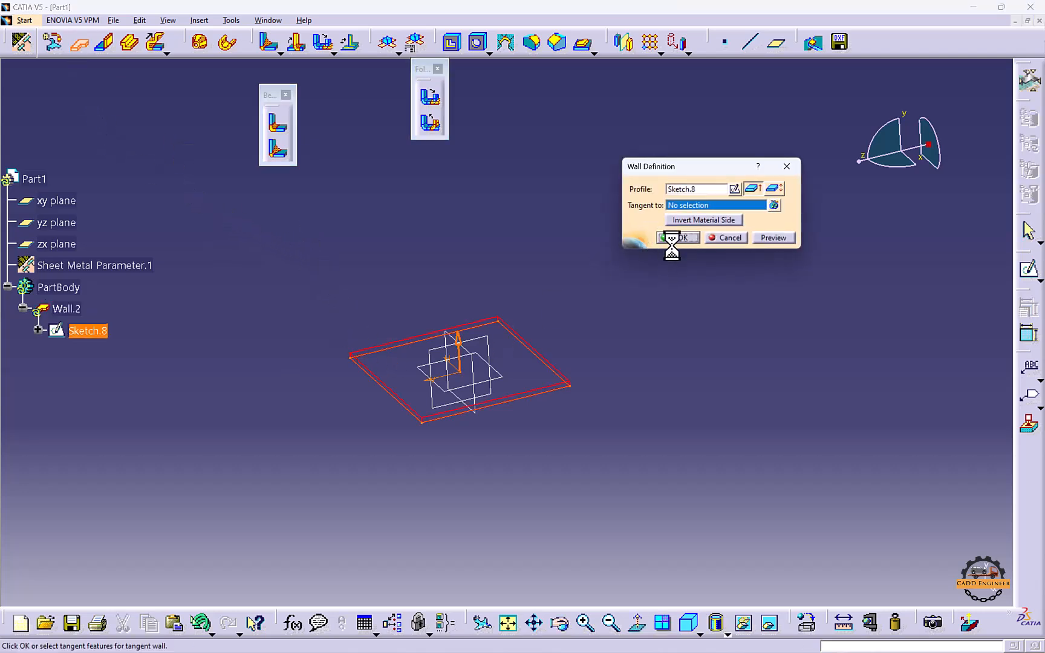
click(676, 237)
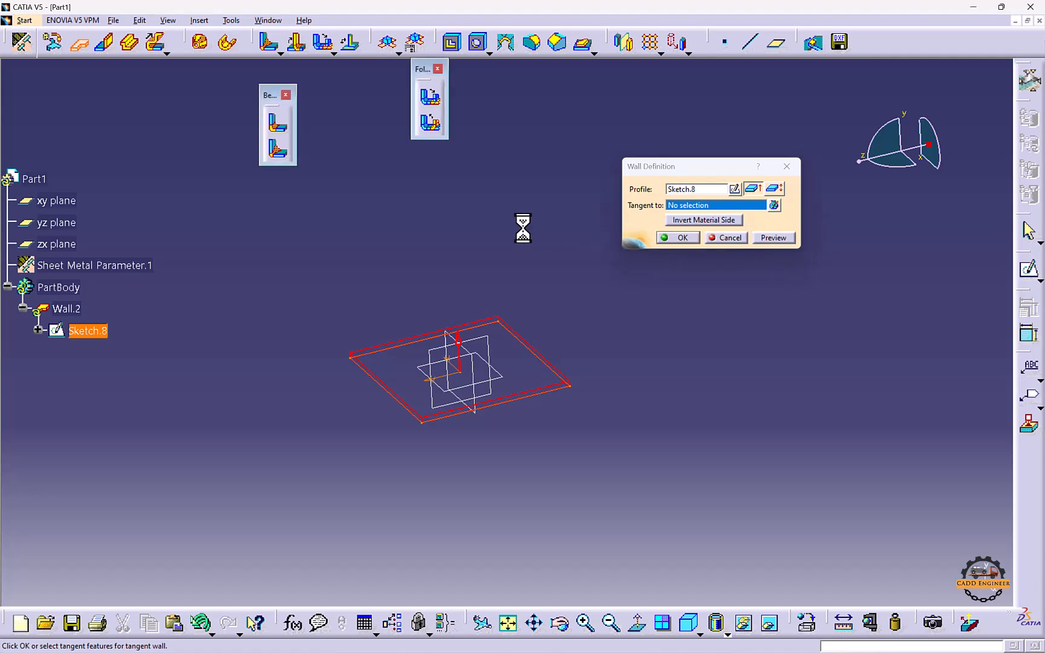
Step: Start a wall on edge with 0 mm left and right offsets and select all four edges of the base wall
click(103, 43)
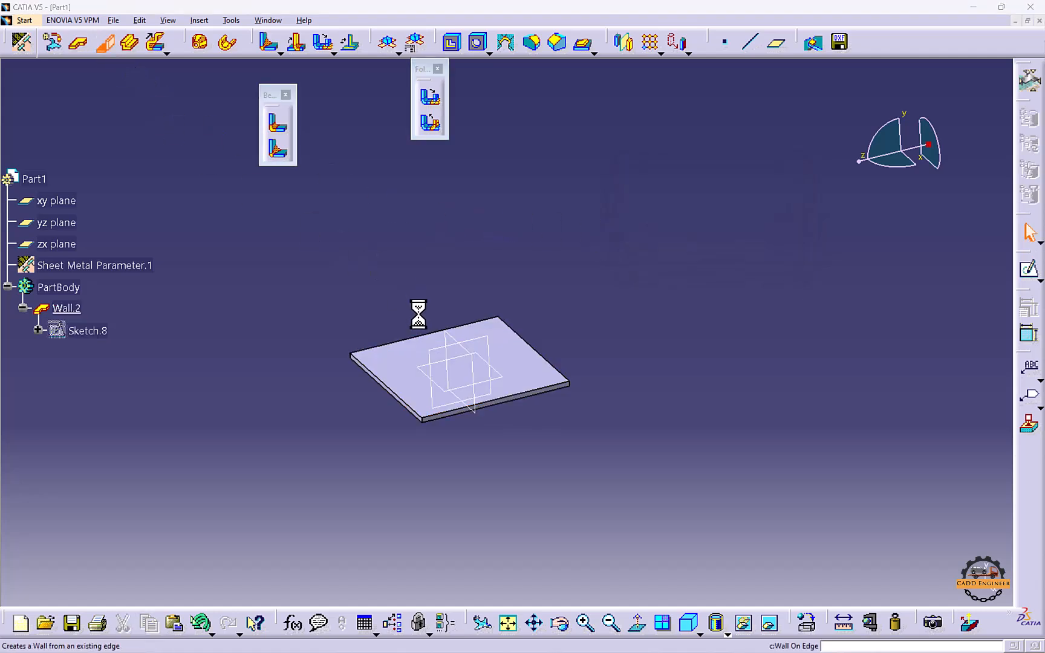
click(401, 340)
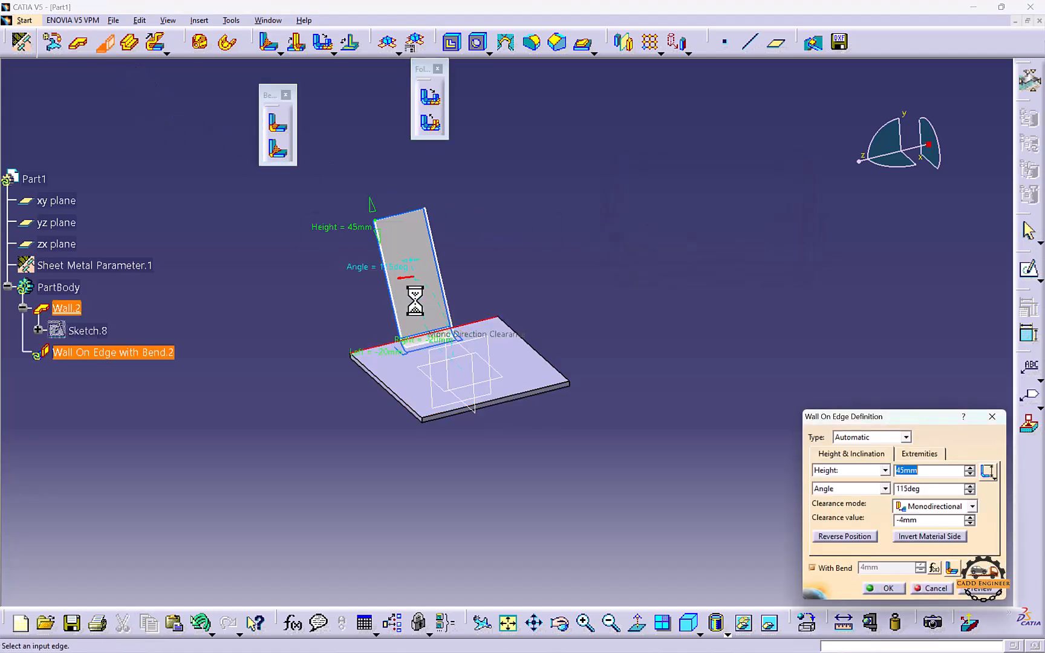
click(907, 454)
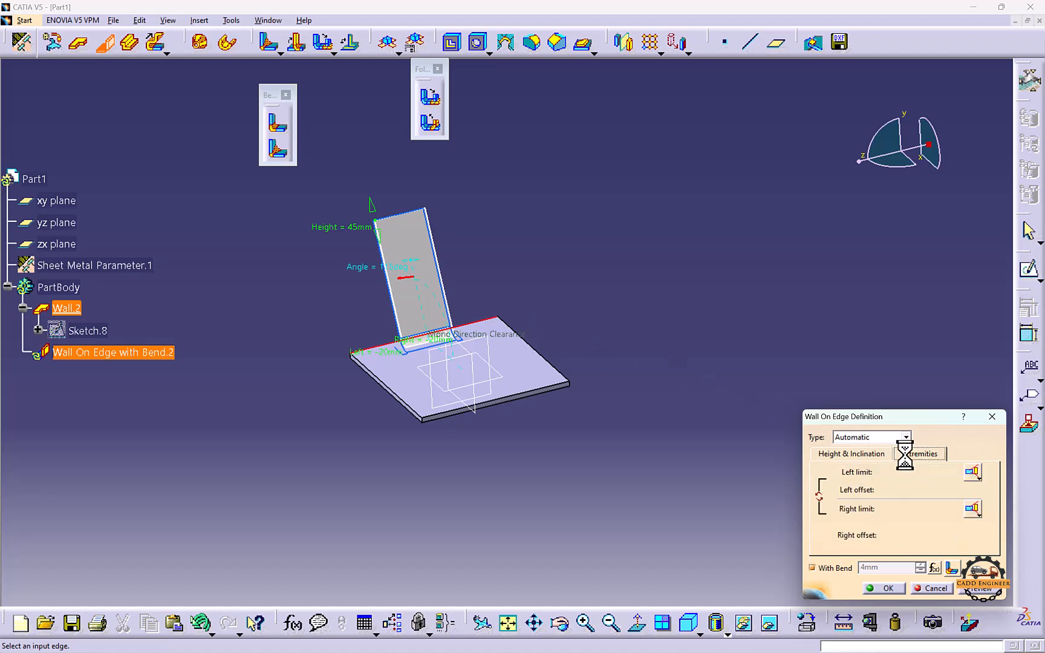
key(Tab)
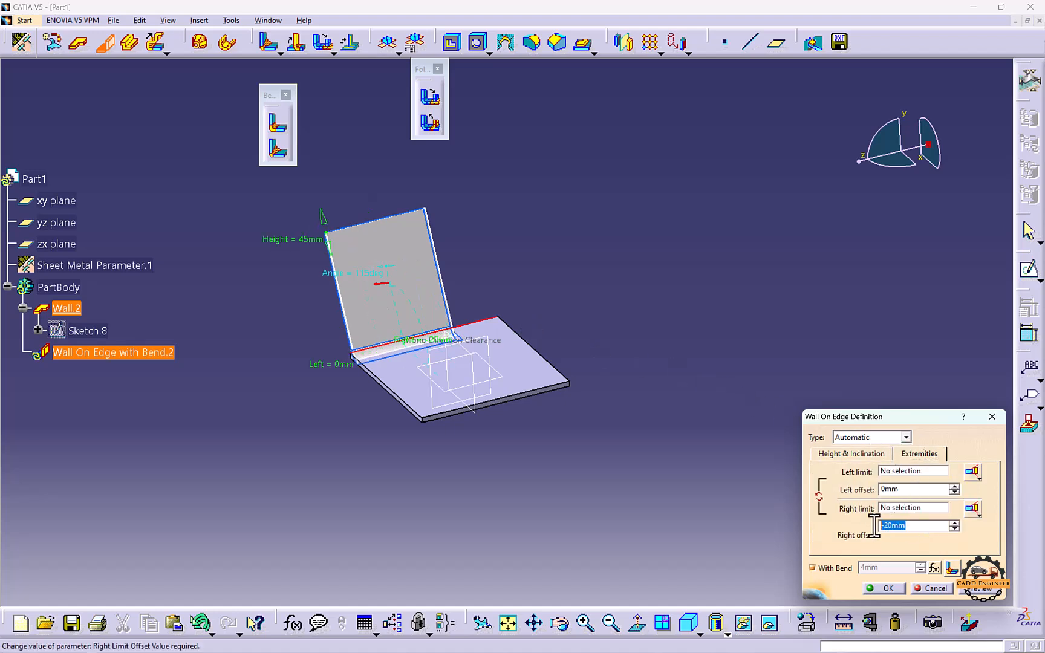
text(0)
click(689, 452)
click(537, 354)
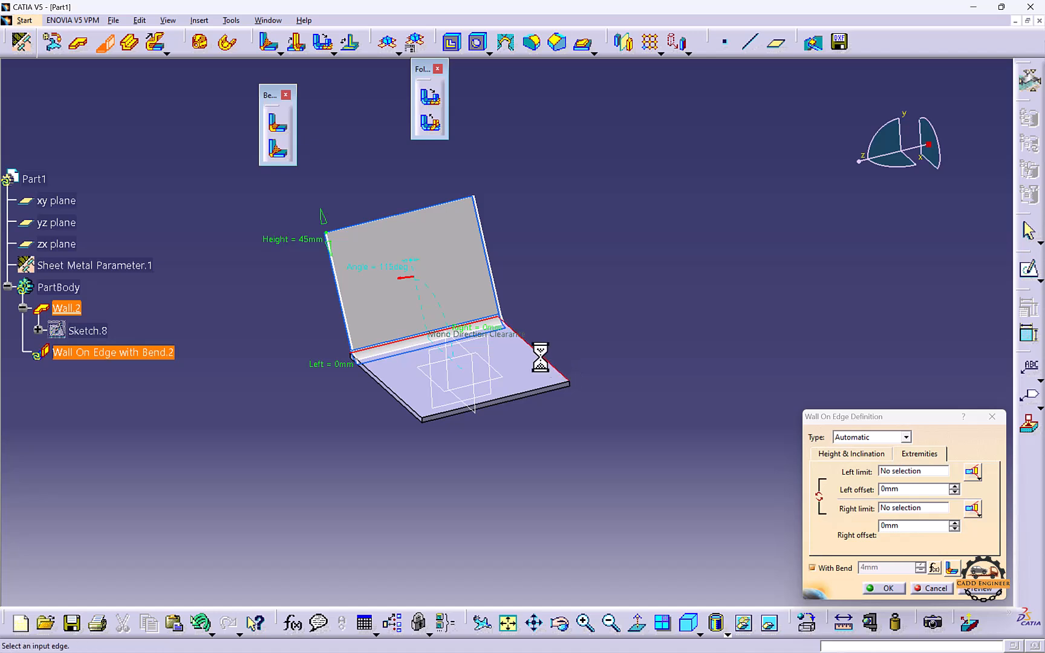
click(513, 398)
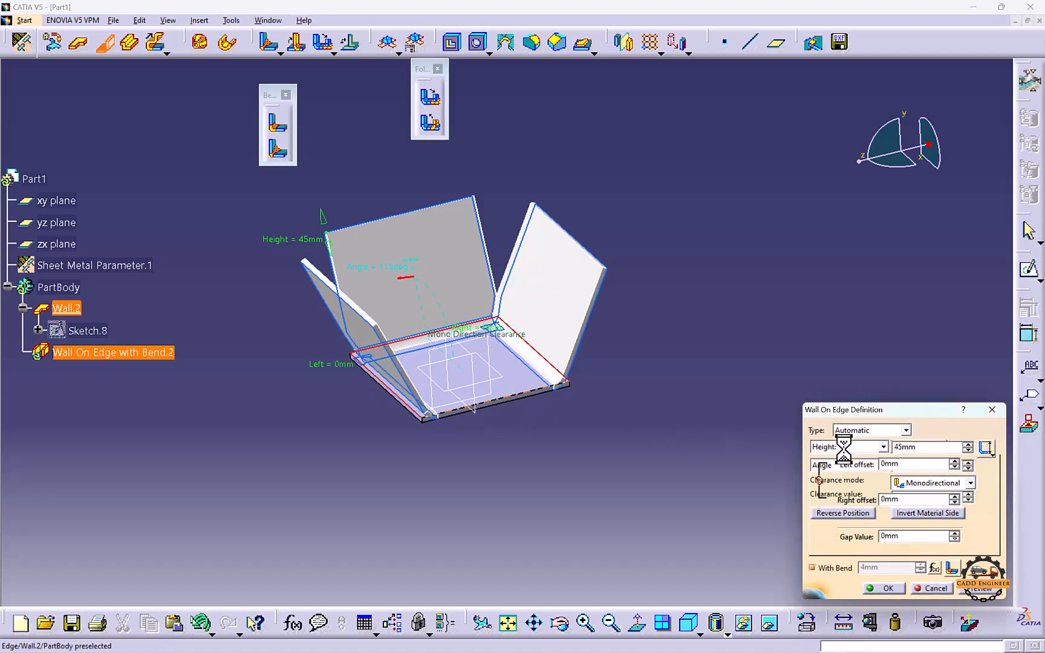
Step: Set the four walls' angle to 90 degrees, reduce their height to 36 mm, and try to create them
click(860, 448)
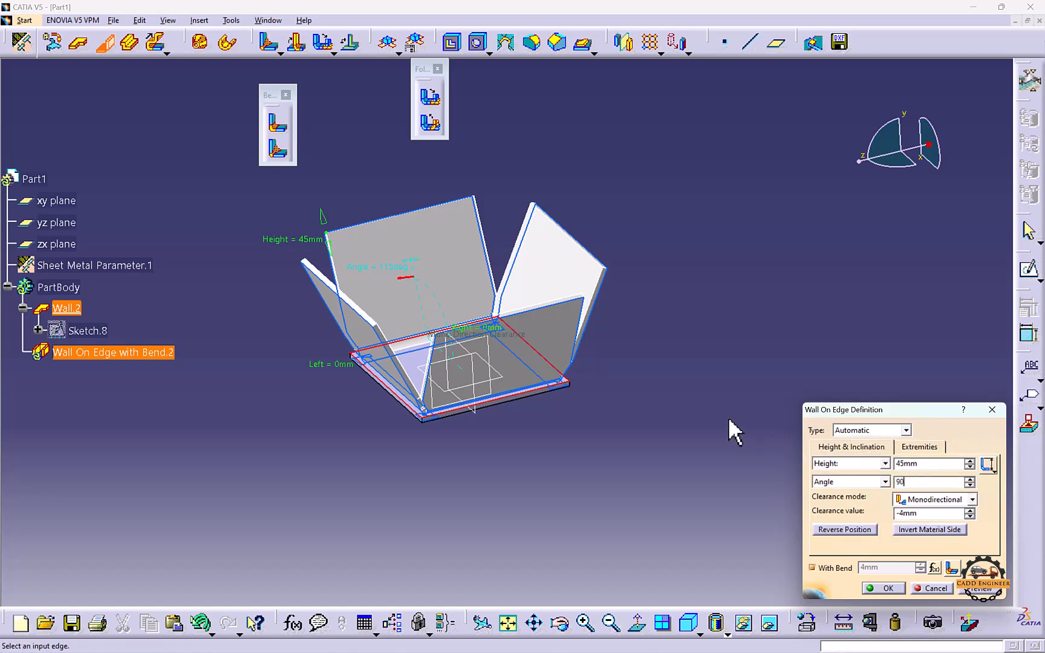
click(701, 416)
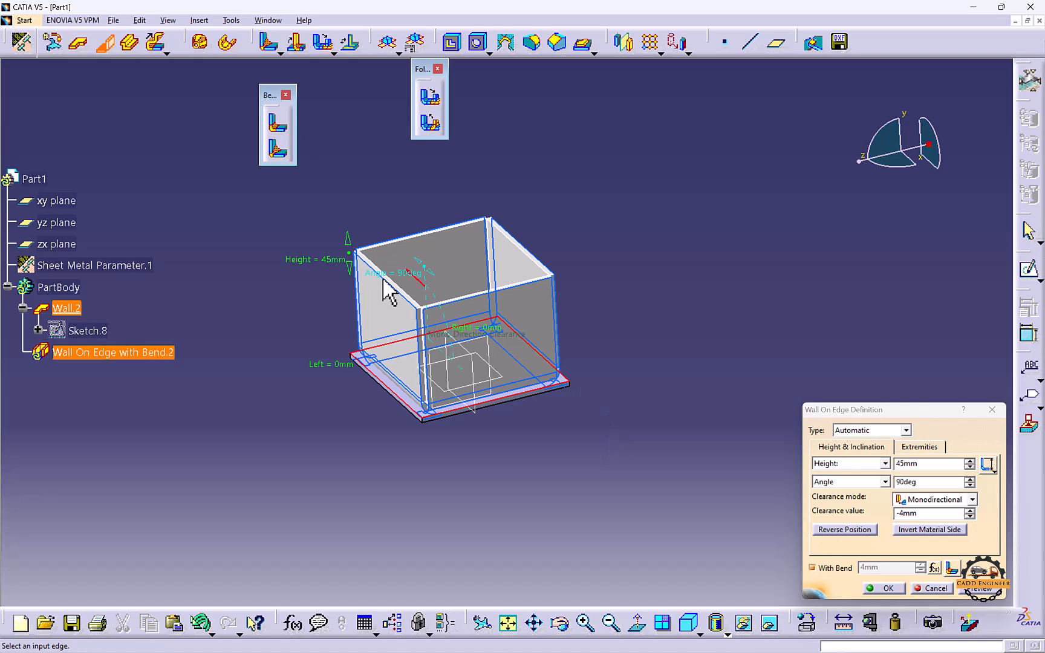
mouse_move(354, 285)
mouse_down()
mouse_move(350, 260)
mouse_move(352, 281)
mouse_up()
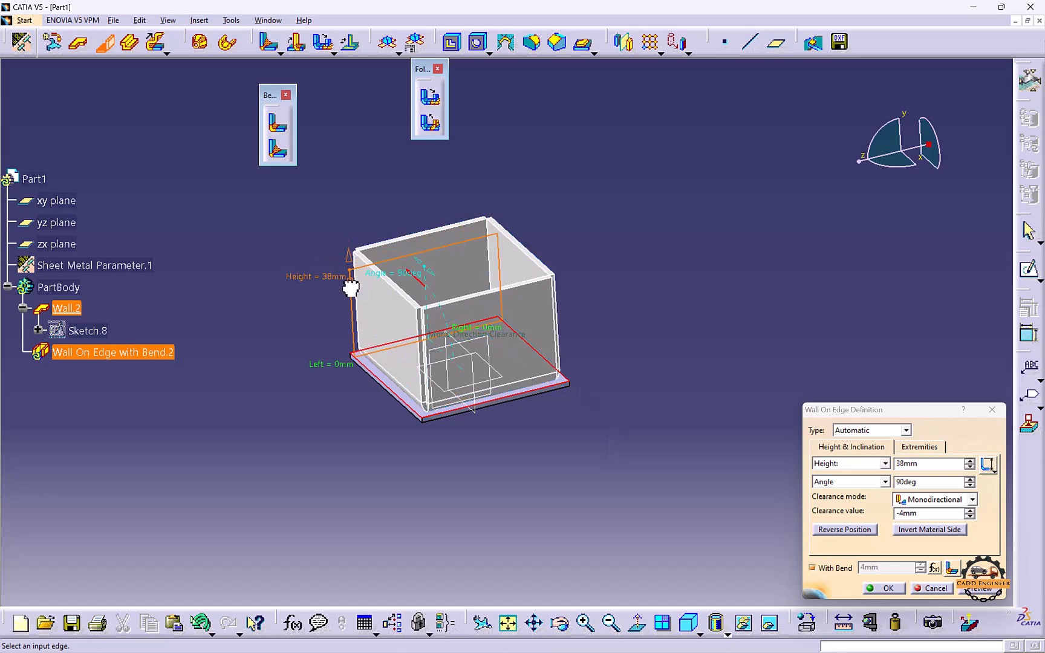
click(882, 588)
click(585, 358)
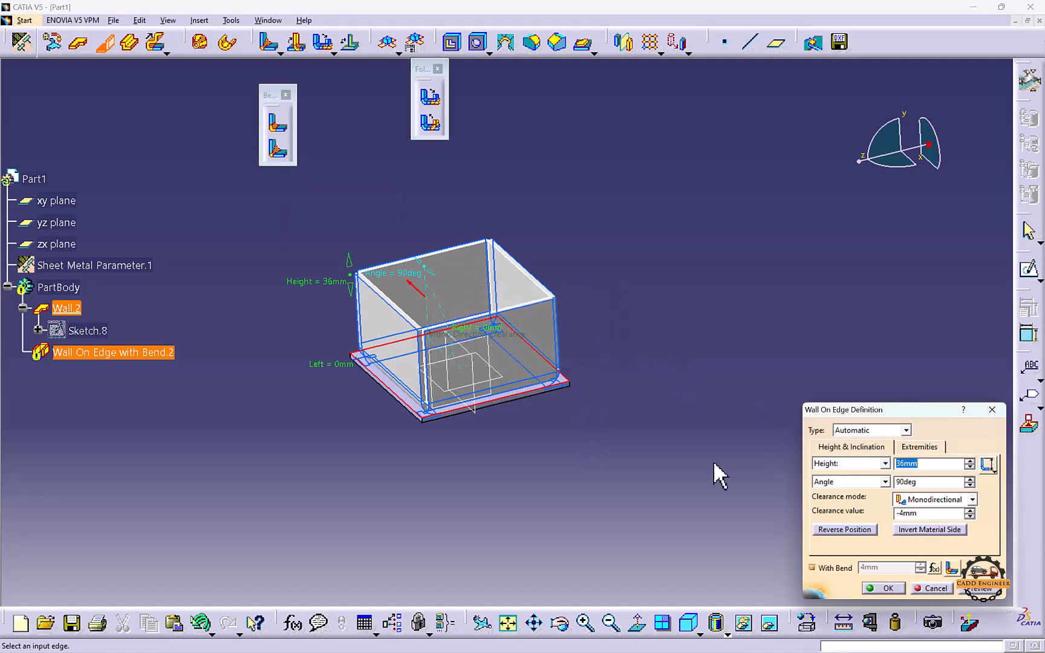
Step: Check the extremities settings, set the clearance value of the four edge walls to 4 mm, and preview them
middle_drag(713, 460, 546, 366)
middle_drag(381, 322, 469, 292)
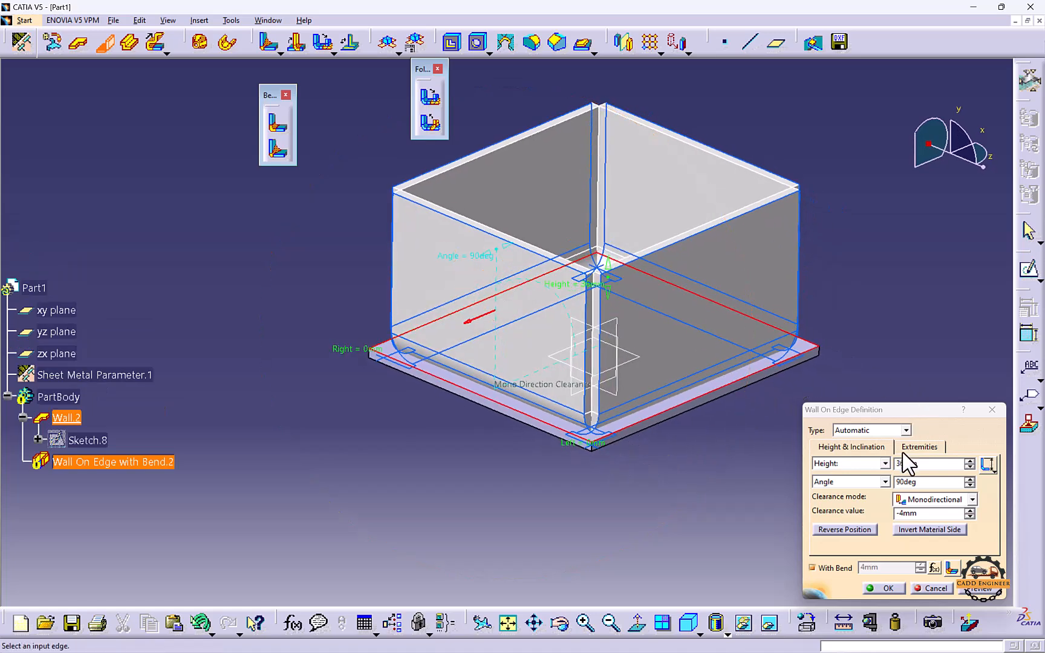
click(918, 448)
click(858, 445)
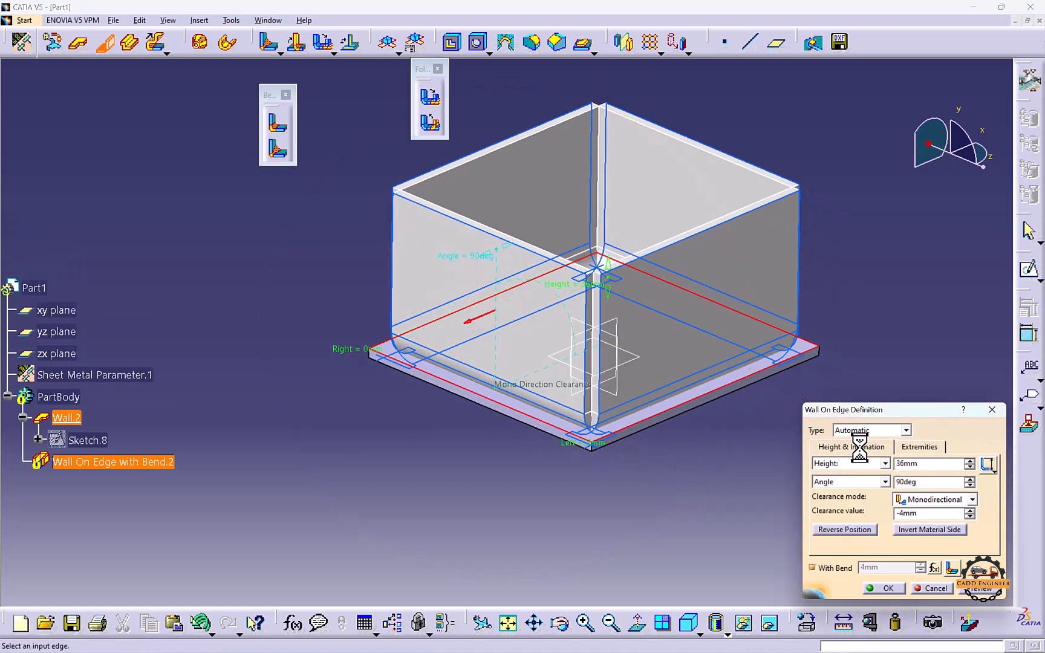
click(980, 590)
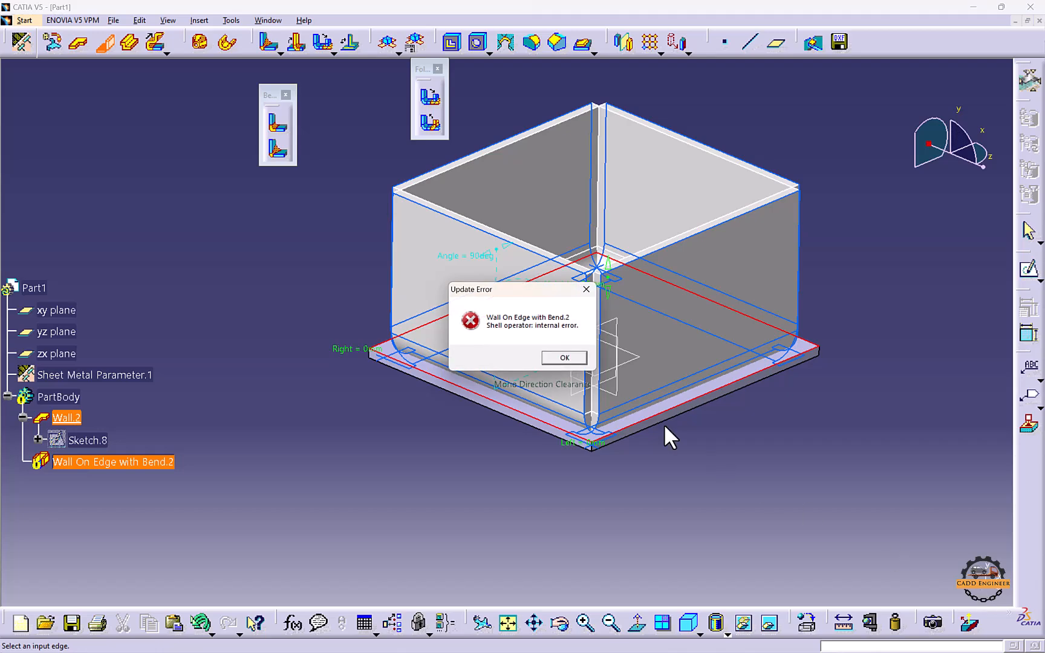
click(567, 359)
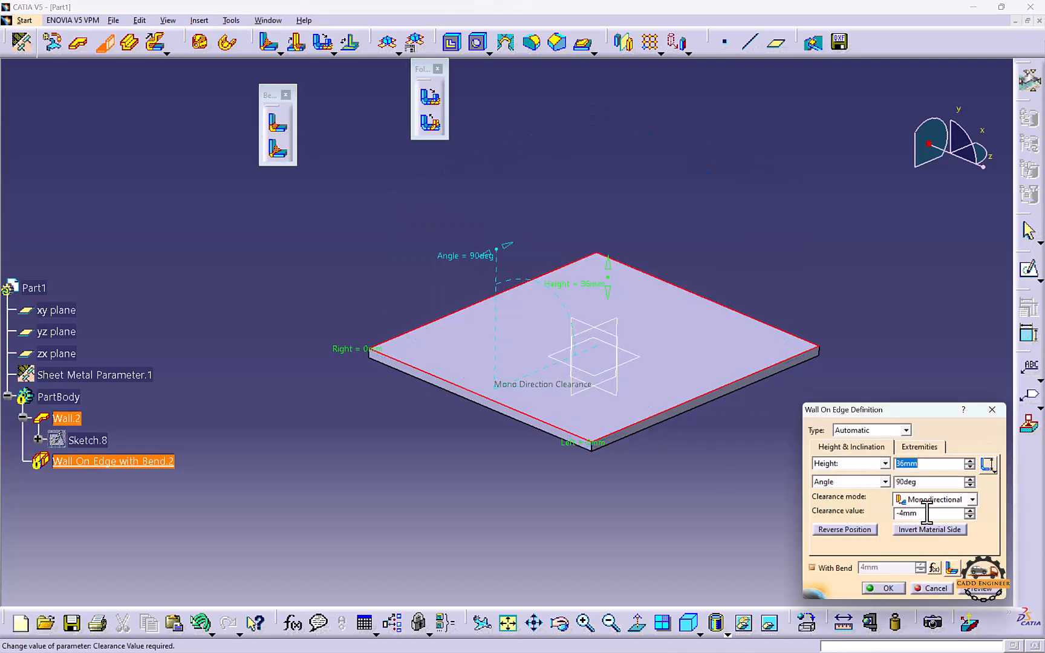
key(Return)
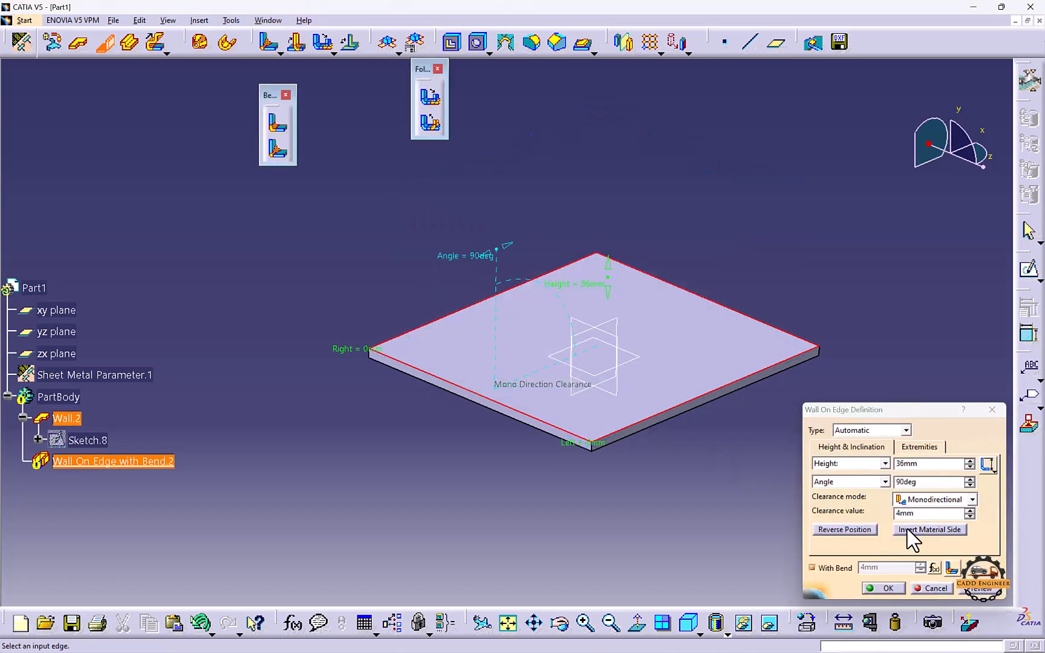
click(982, 590)
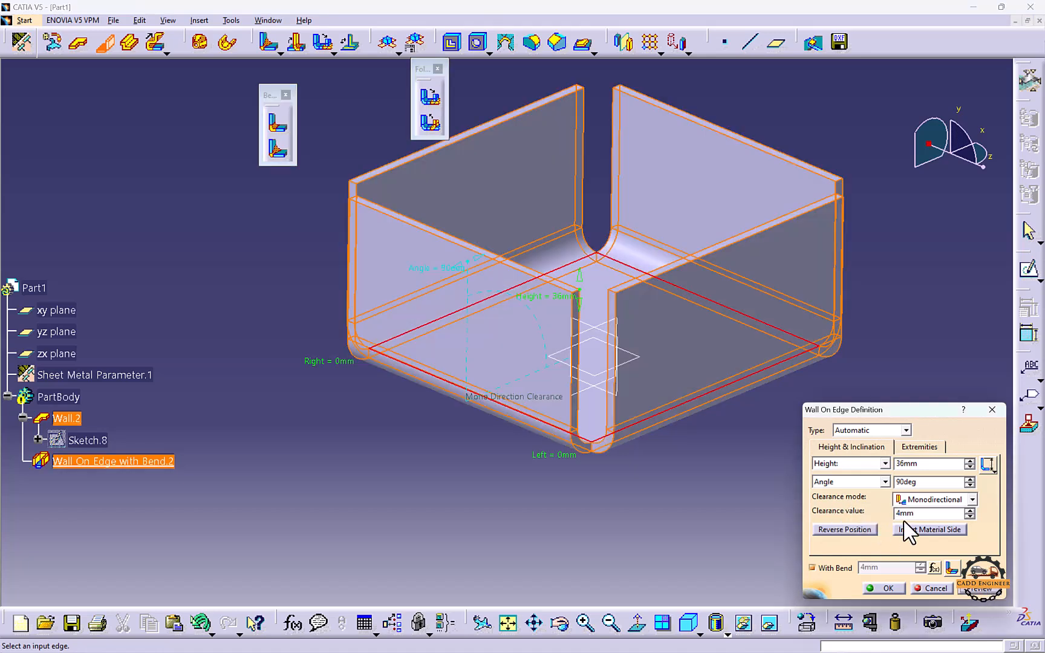
Step: Try a clearance value of 2 mm for the four edge walls and preview it
drag(916, 512, 873, 513)
text(2)
click(719, 487)
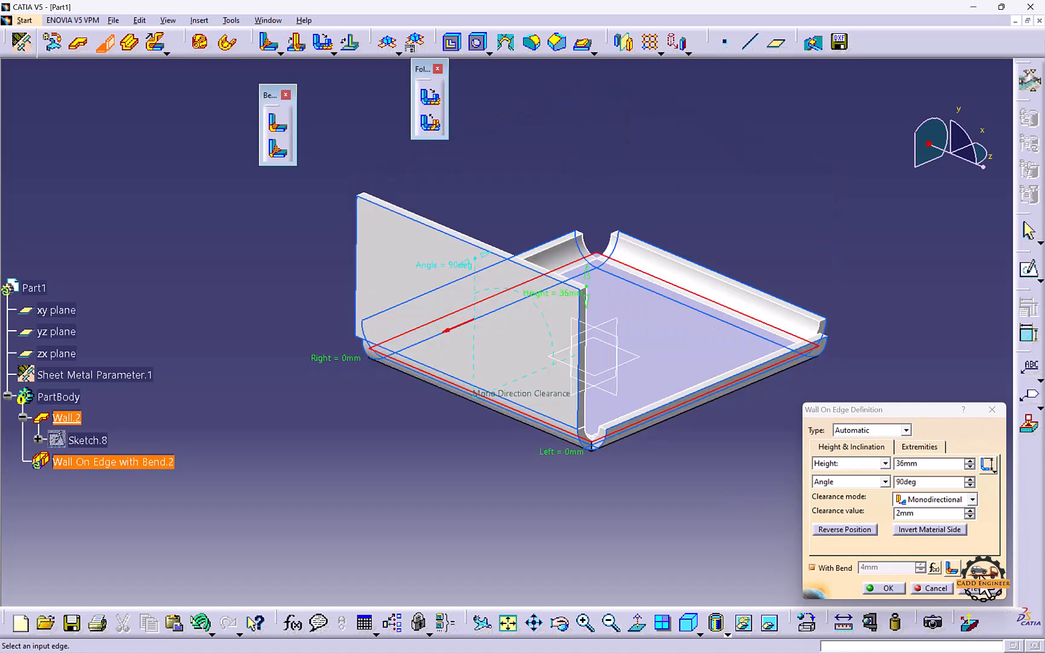
click(978, 589)
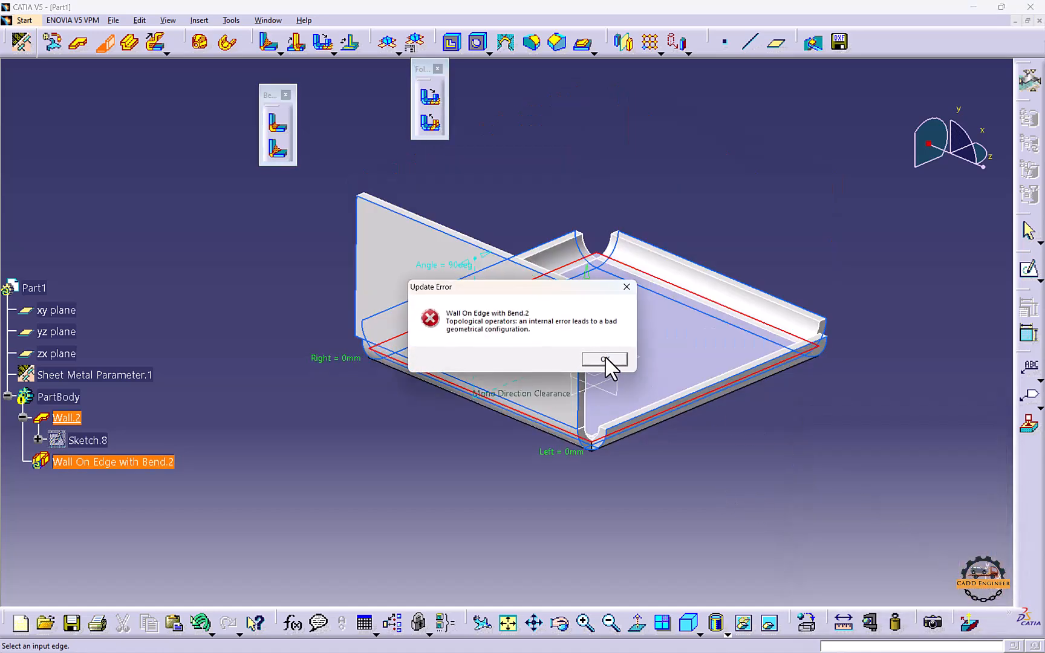
click(604, 360)
Step: Set the clearance value to 3 mm and create the four walls on the base wall's edges
double_click(921, 514)
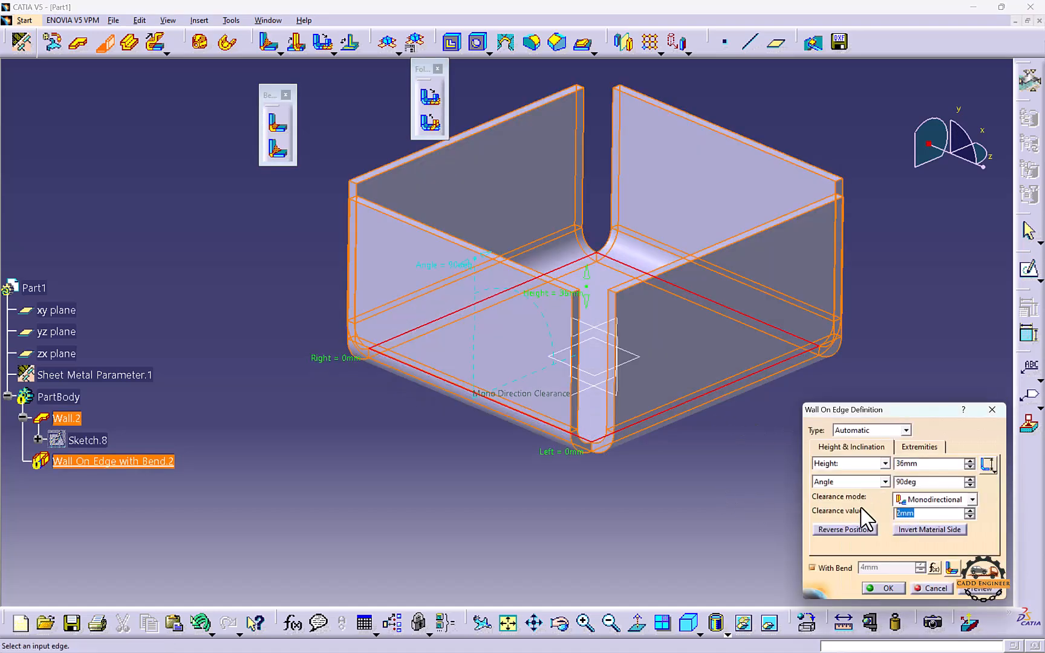
text(3)
key(Return)
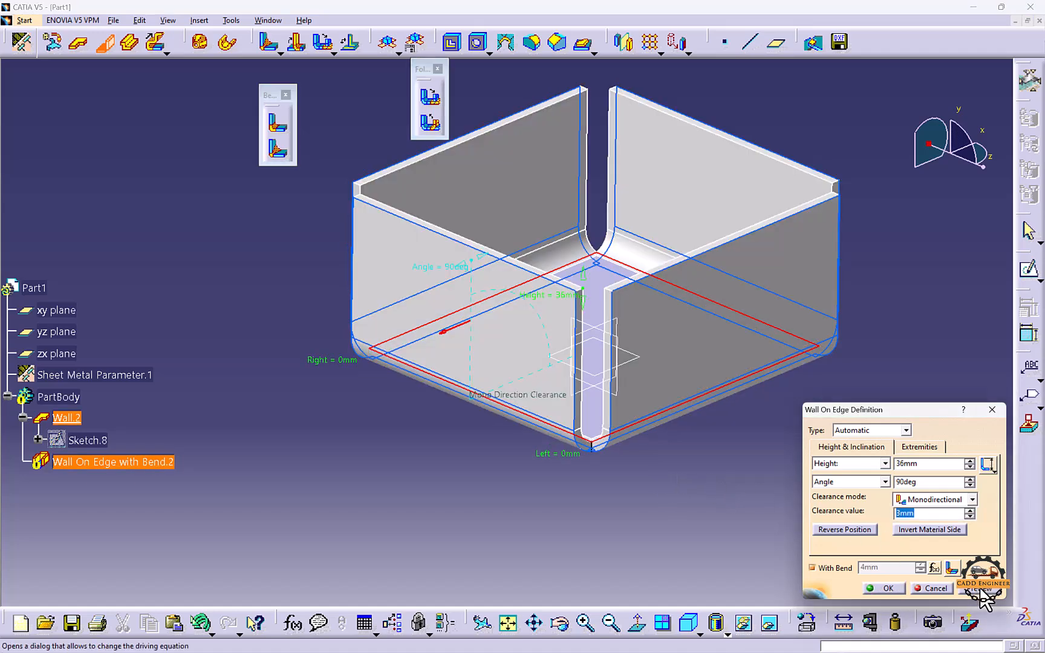
click(895, 588)
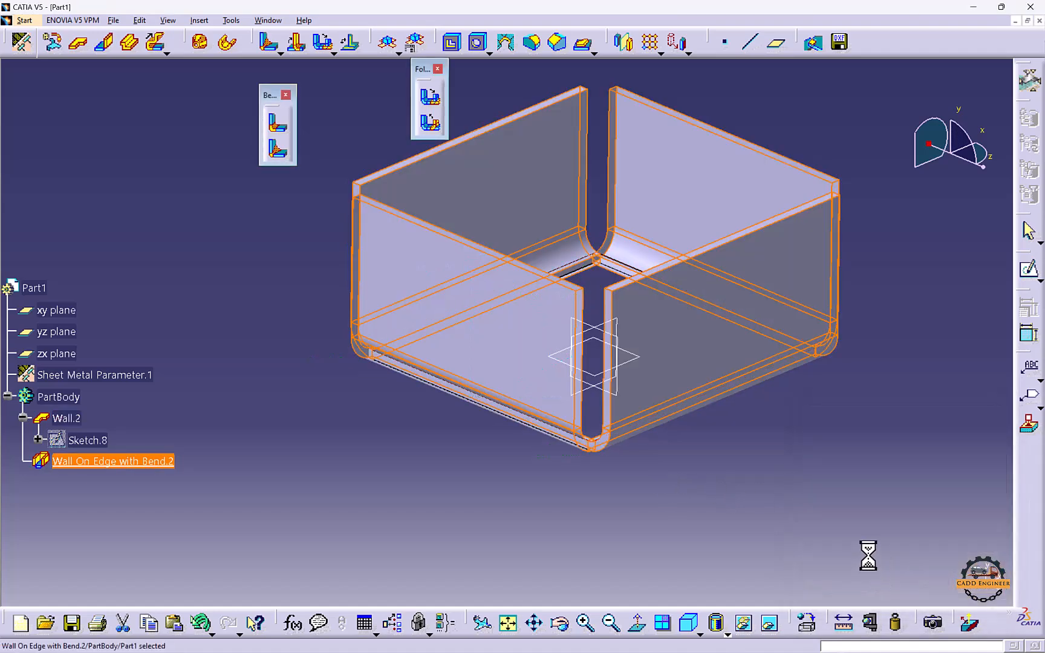
Step: Edit the wall on edge feature and set its clearance value to 4 mm
double_click(131, 461)
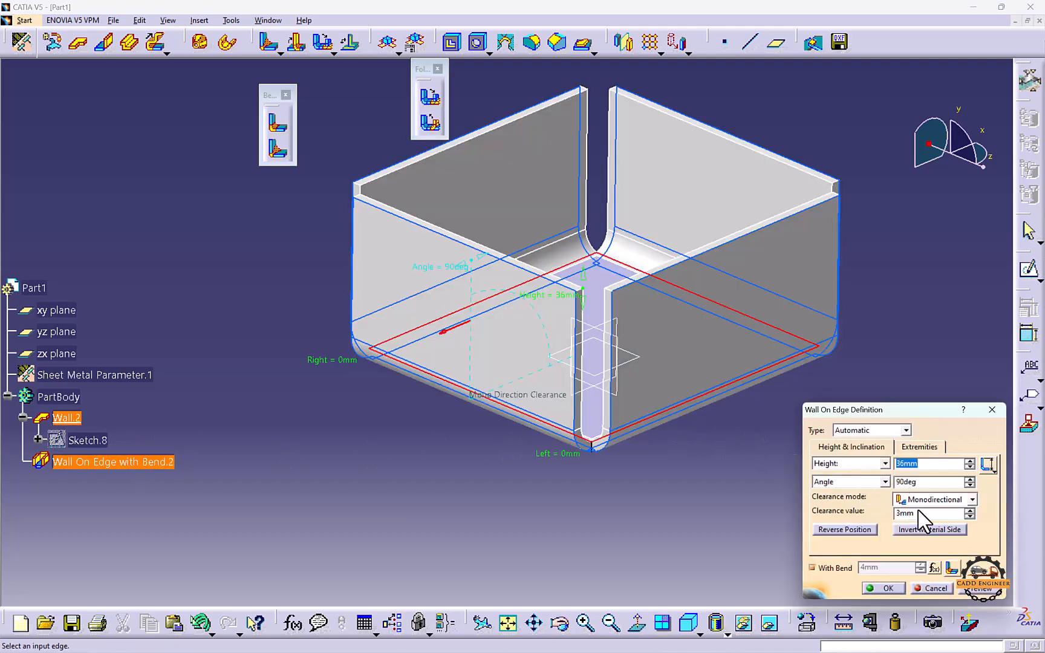
drag(919, 512, 857, 509)
text(4mm)
click(997, 593)
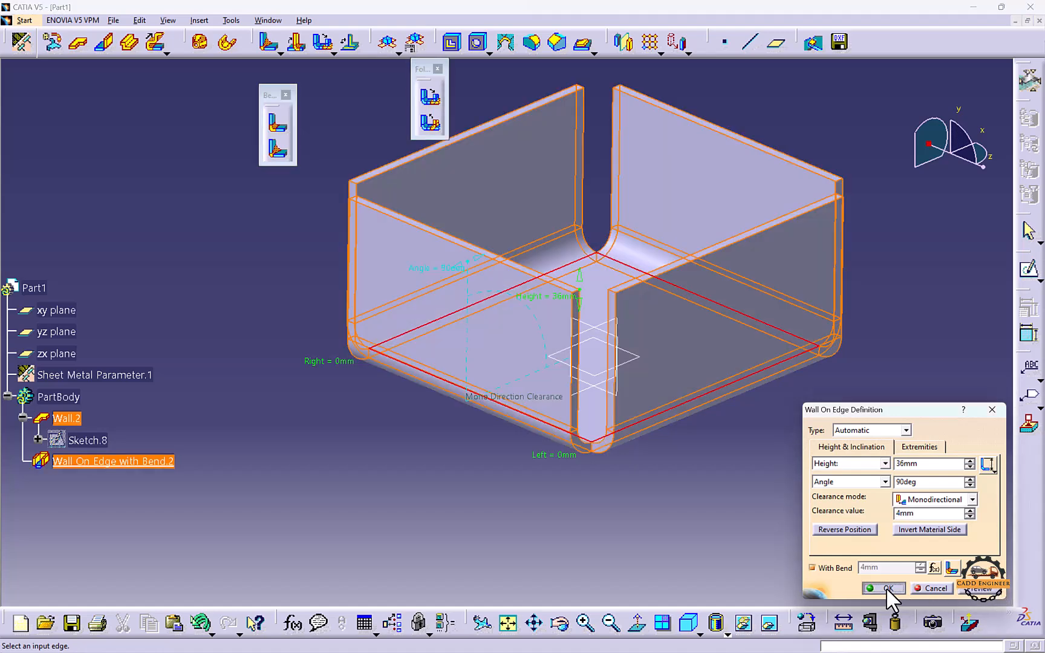
click(886, 587)
Step: Unfold the two front bend faces, using the base wall's face as the reference face and previewing the first one
middle_drag(660, 317, 682, 315)
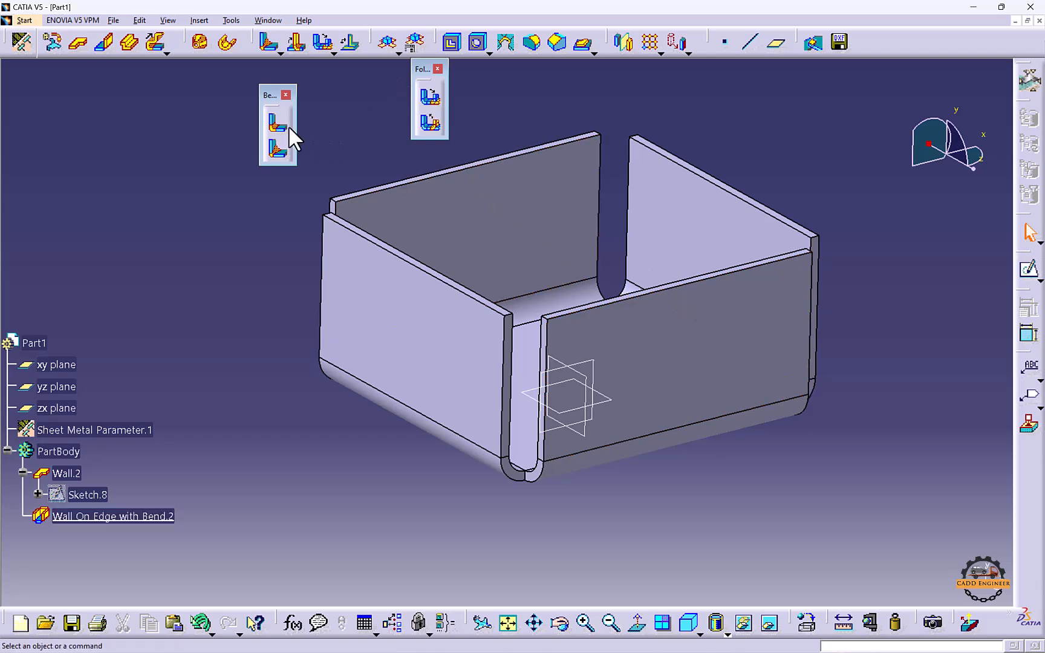
click(429, 102)
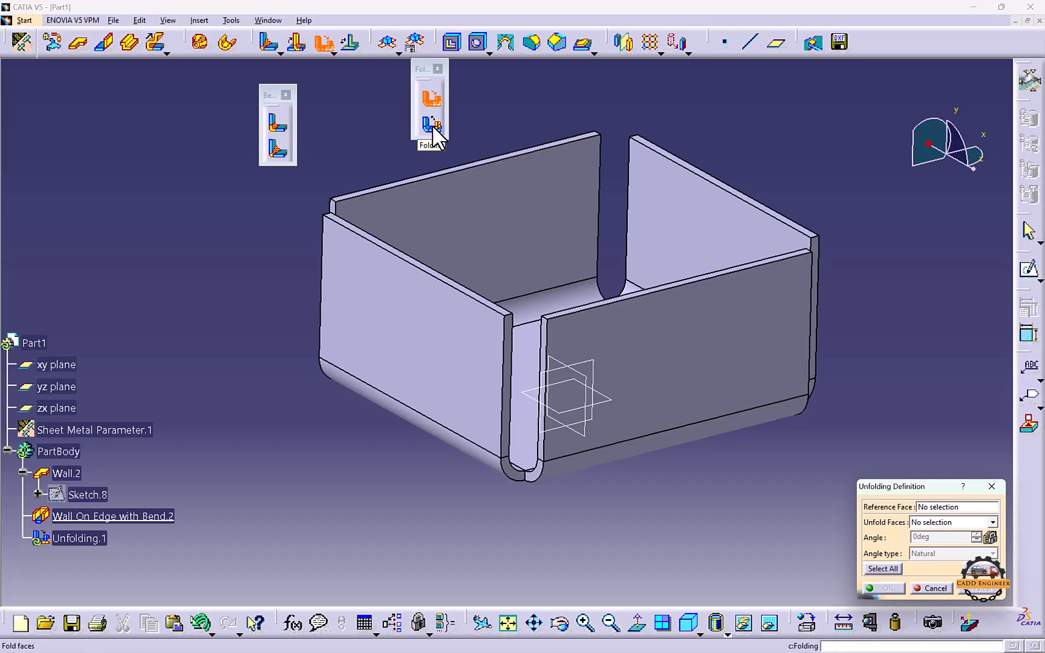
click(933, 508)
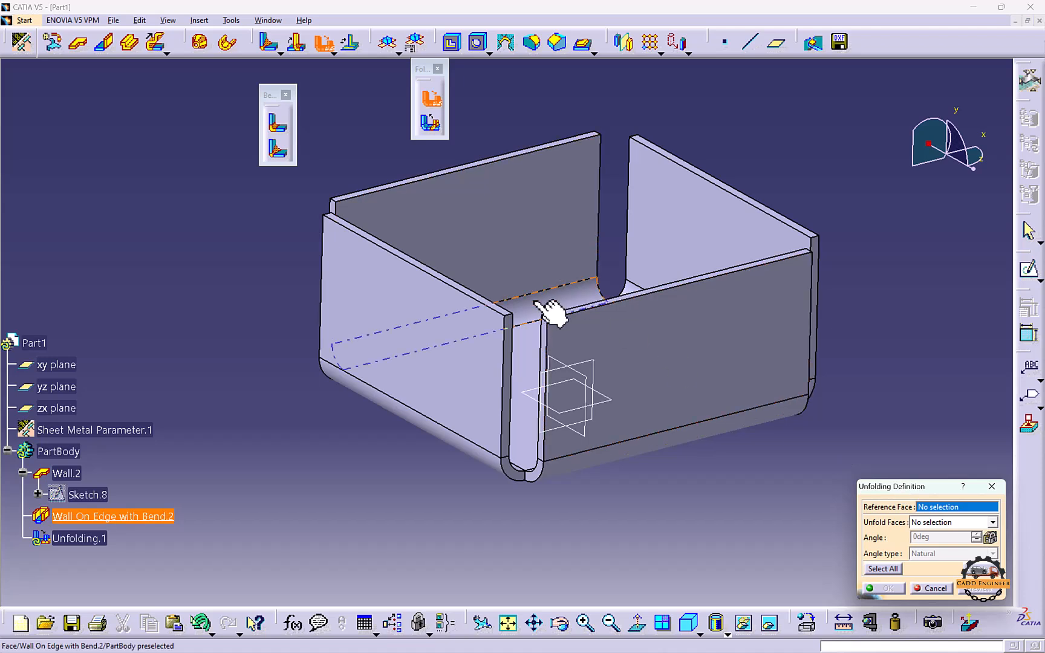
click(615, 356)
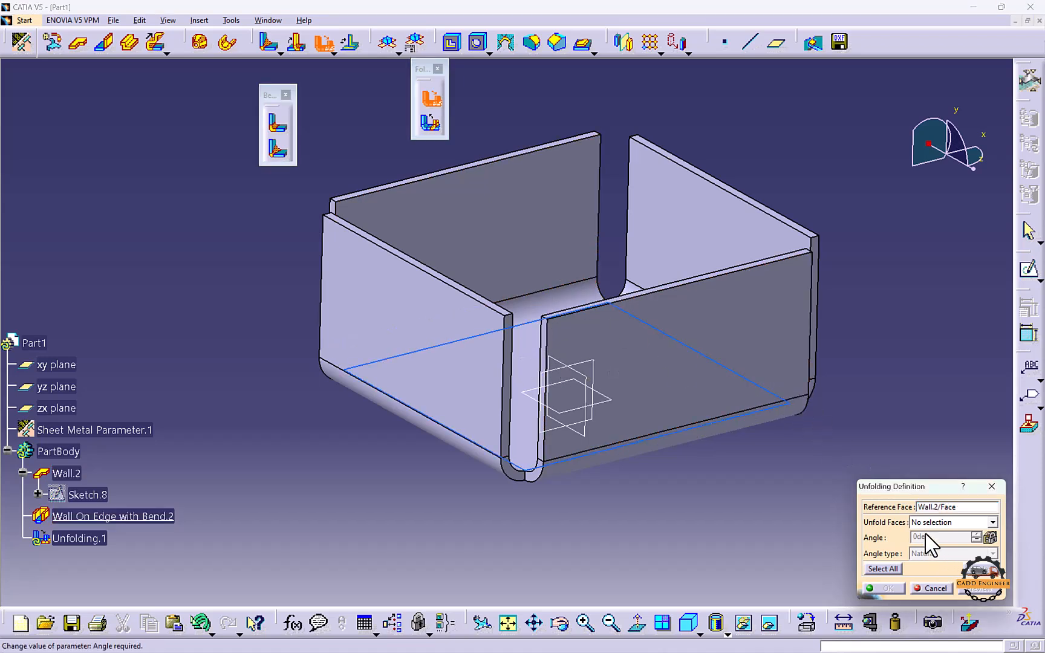
click(722, 437)
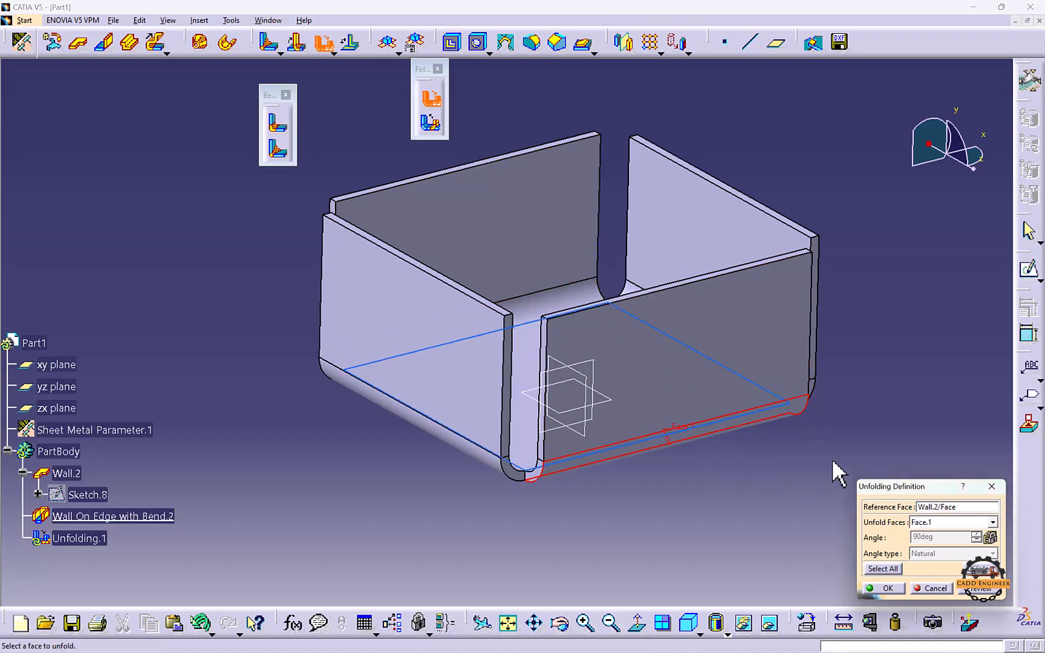
click(981, 588)
middle_drag(758, 426, 695, 318)
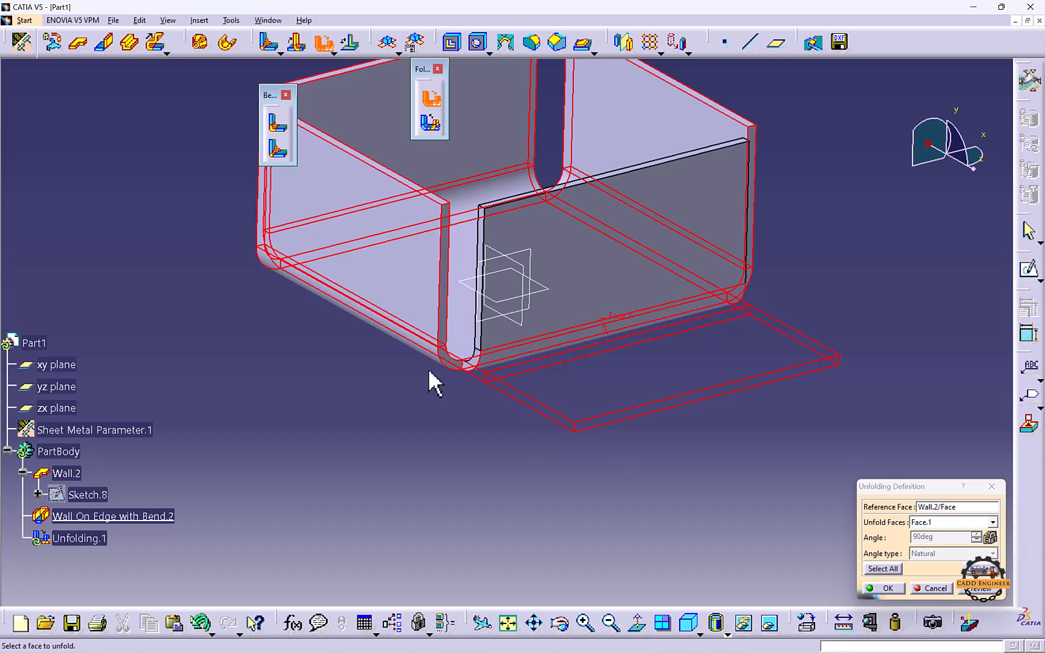
click(423, 349)
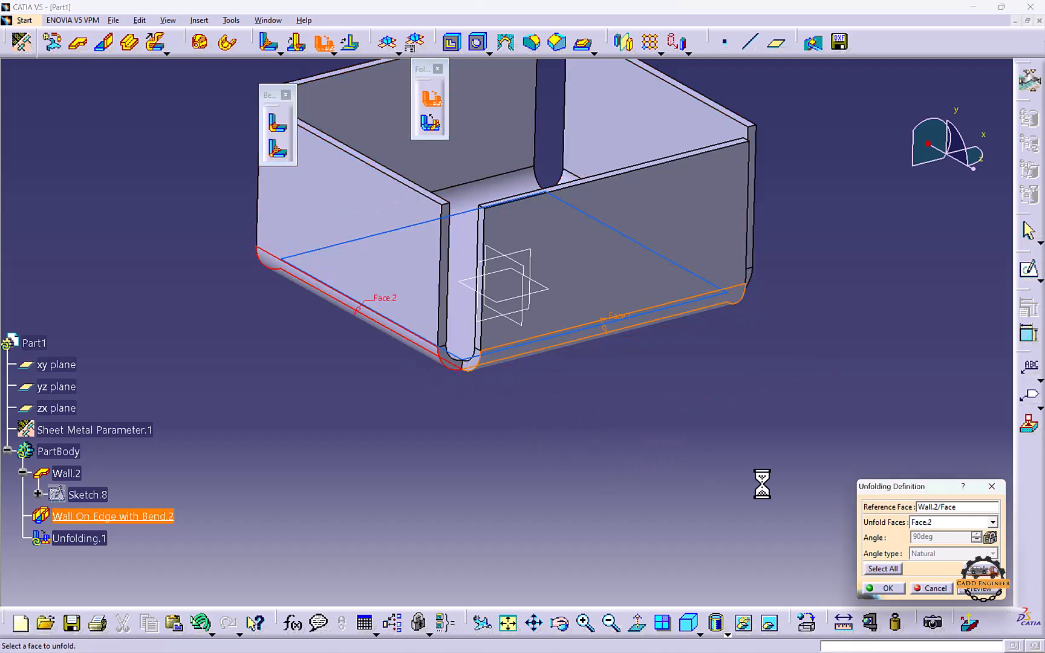
click(887, 588)
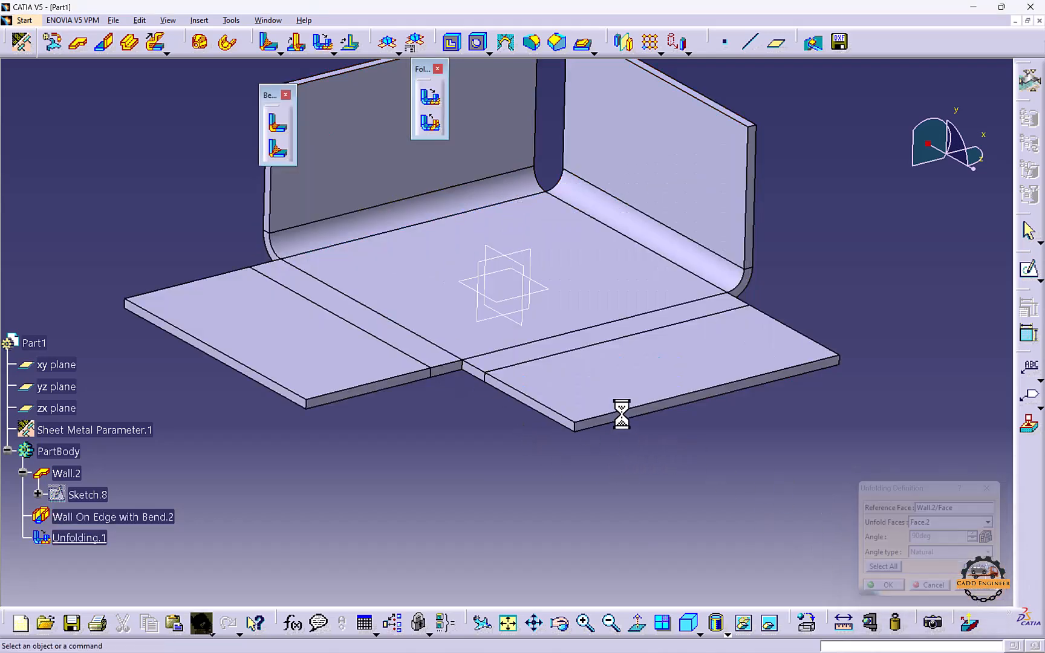
Step: Sketch a narrow two-point rectangle on the front-right unfolded wall, near its outer side edge, and leave the sketch
middle_drag(535, 350, 644, 396)
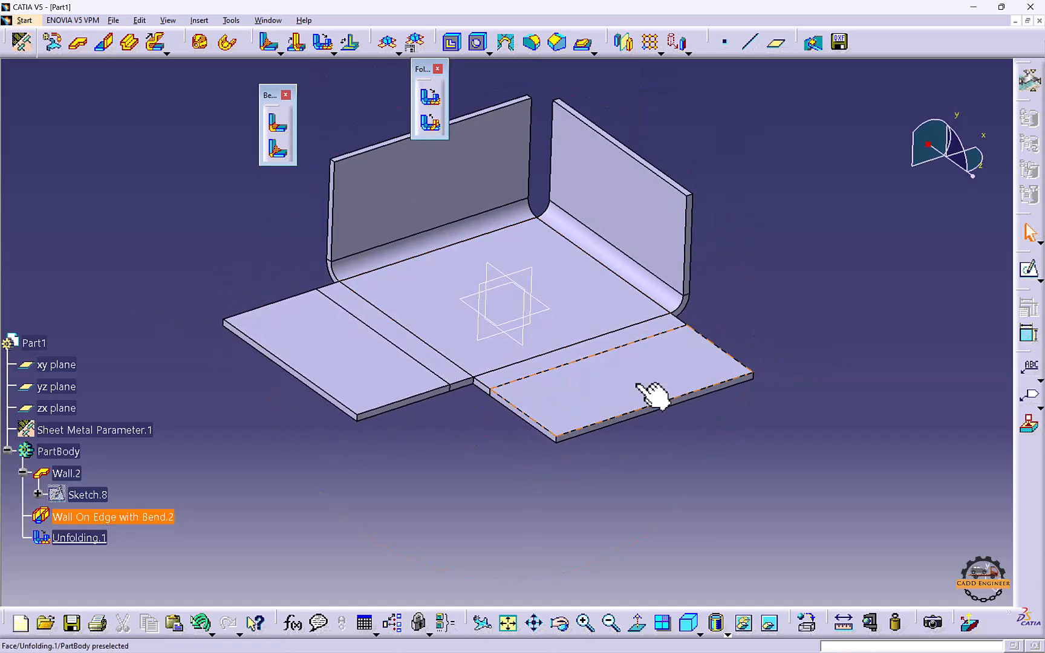
click(1028, 268)
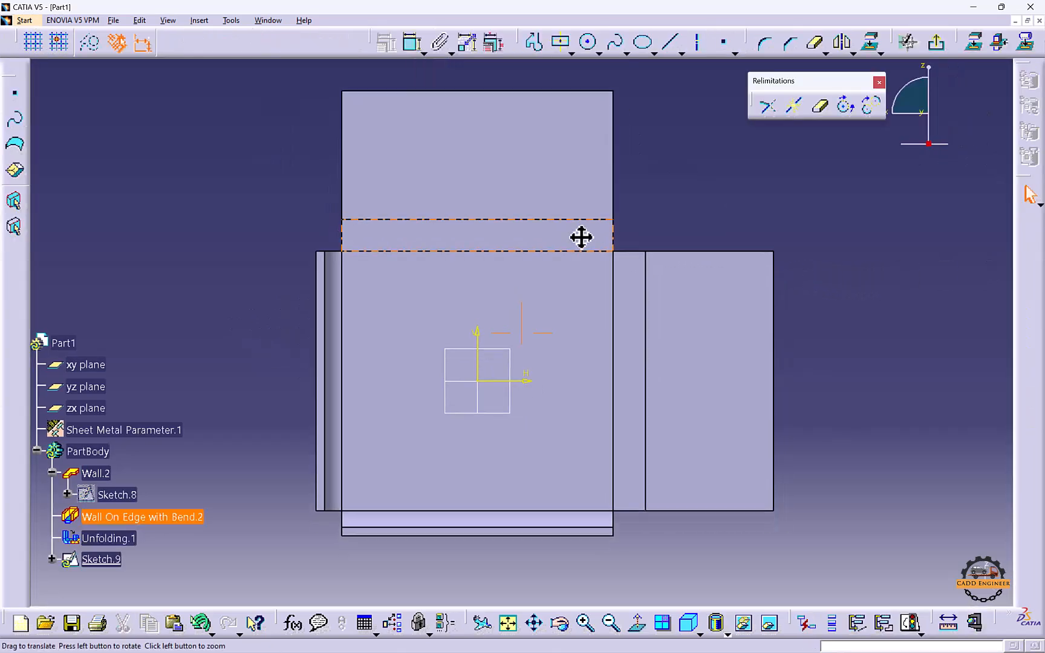
click(565, 42)
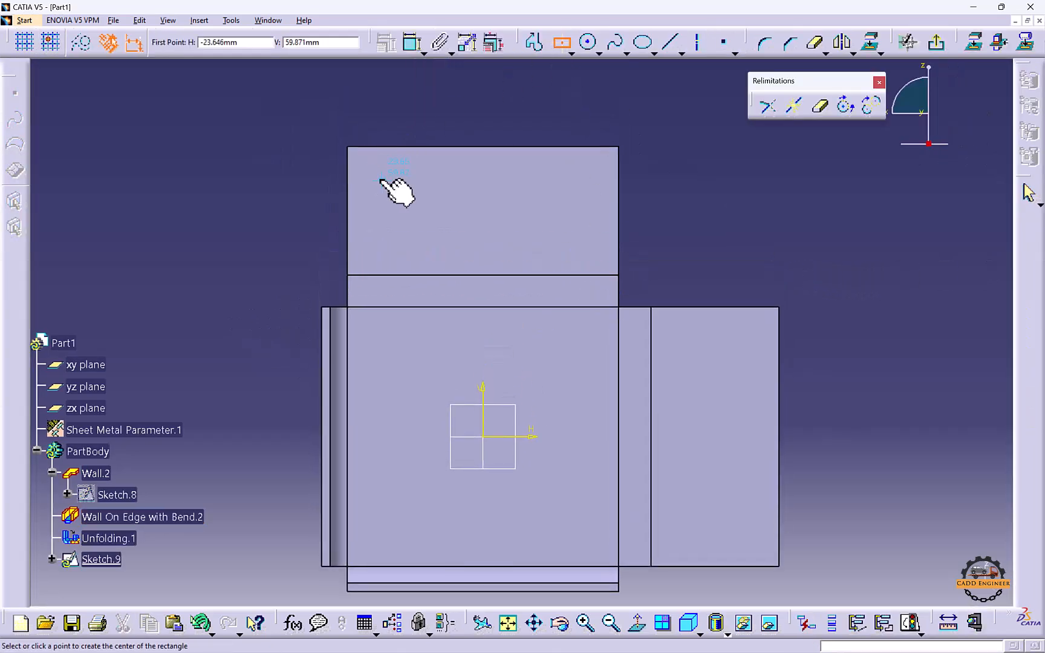
click(377, 179)
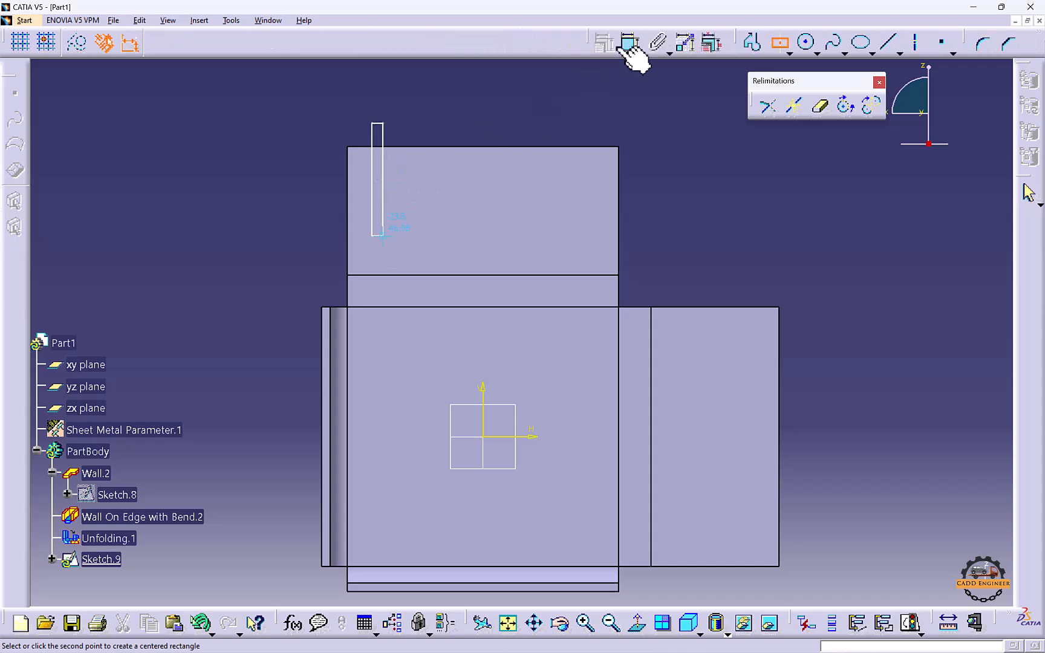
click(790, 50)
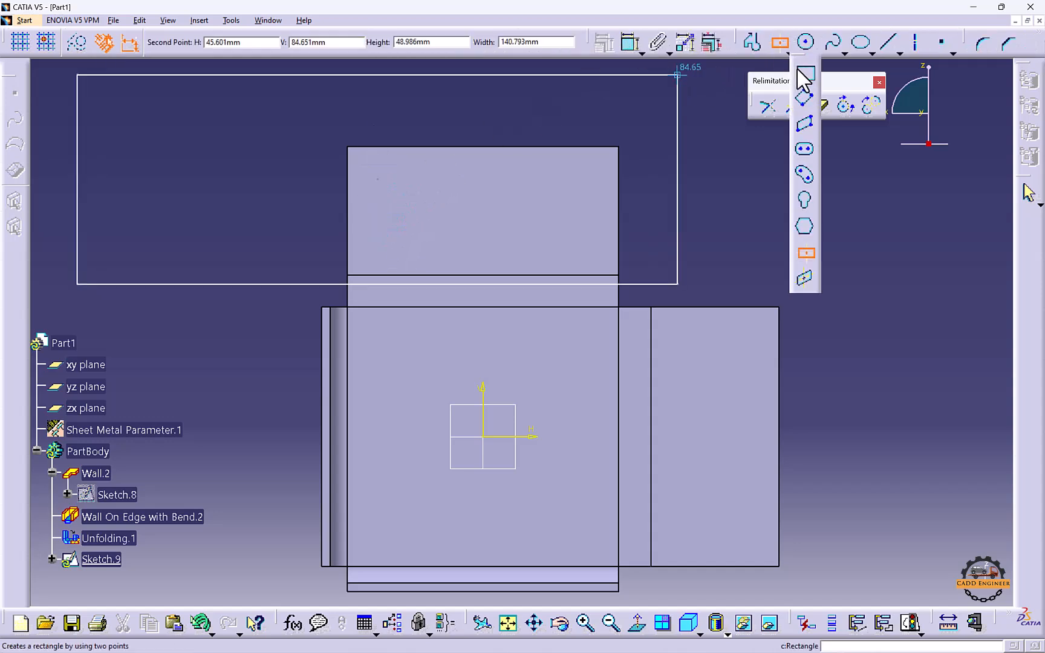
click(802, 77)
click(372, 171)
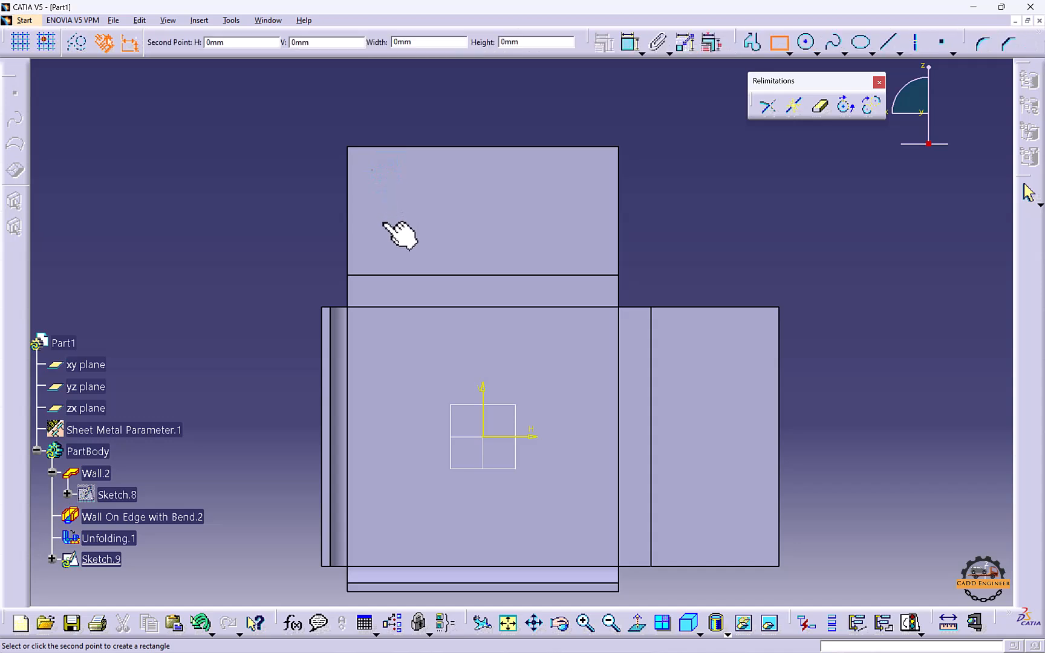
click(386, 249)
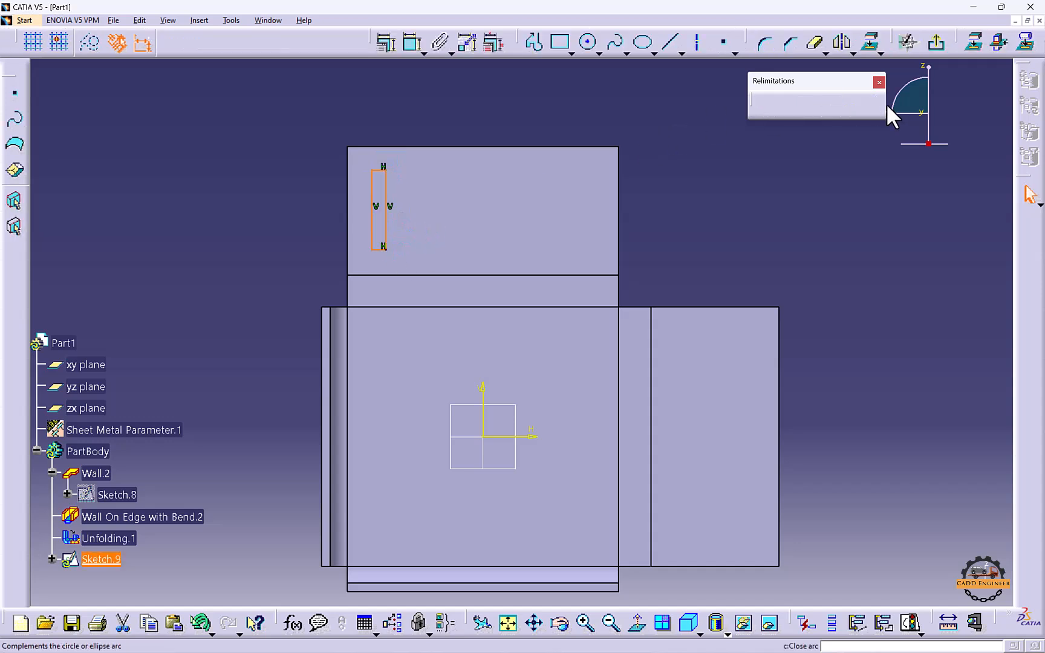
click(937, 42)
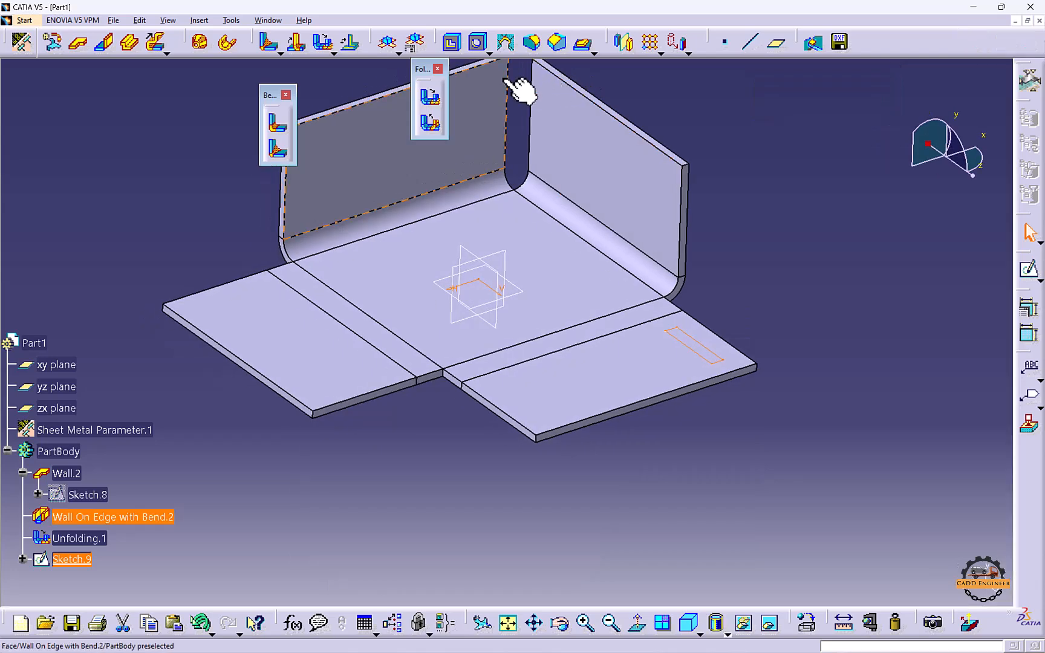
Step: Create a Sheetmetal standard cutout from the narrow rectangle sketch with the lying on skin option enabled
middle_drag(542, 143, 607, 172)
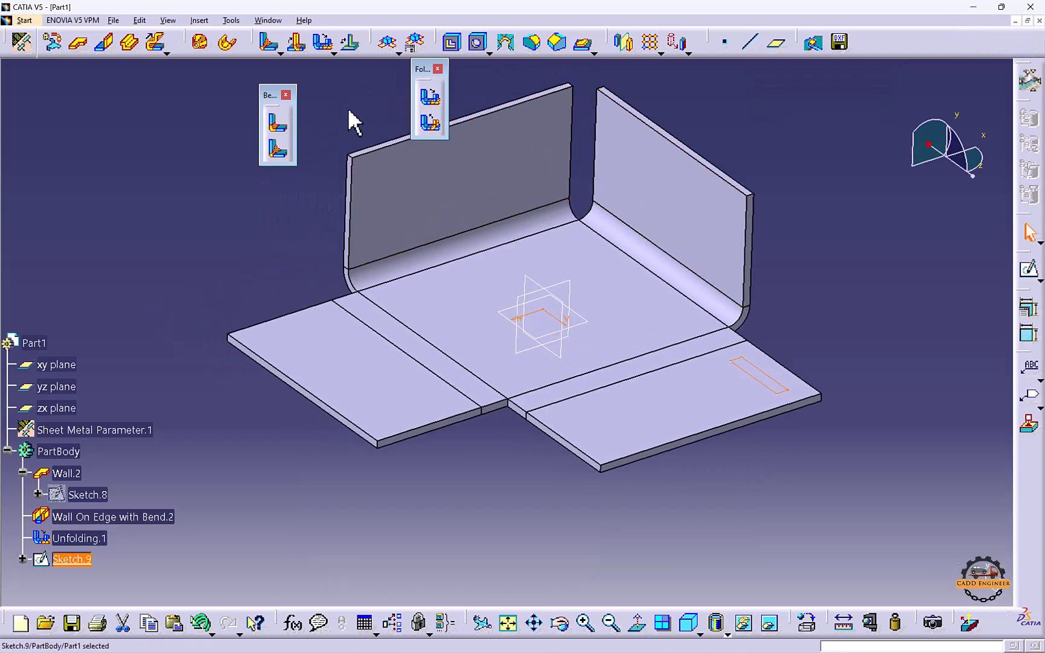
click(457, 49)
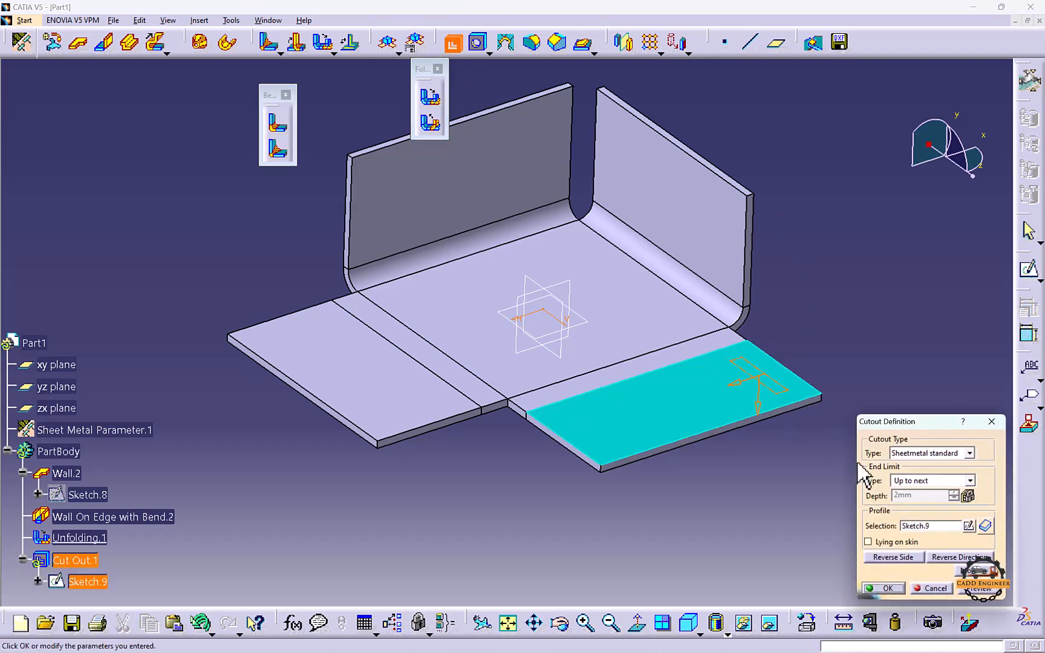
click(878, 543)
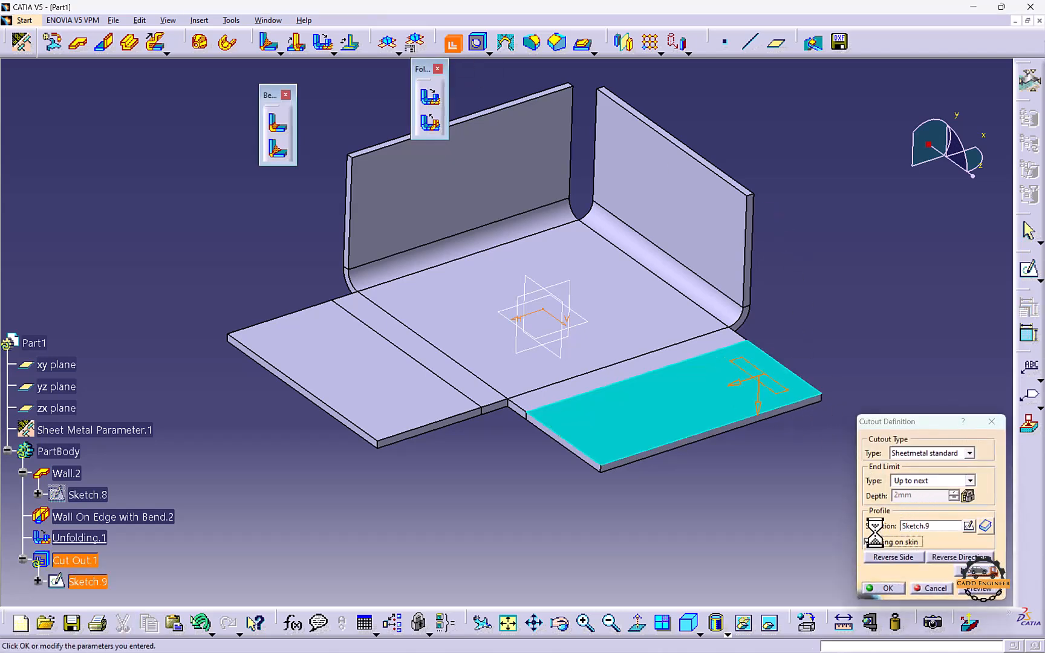
click(972, 589)
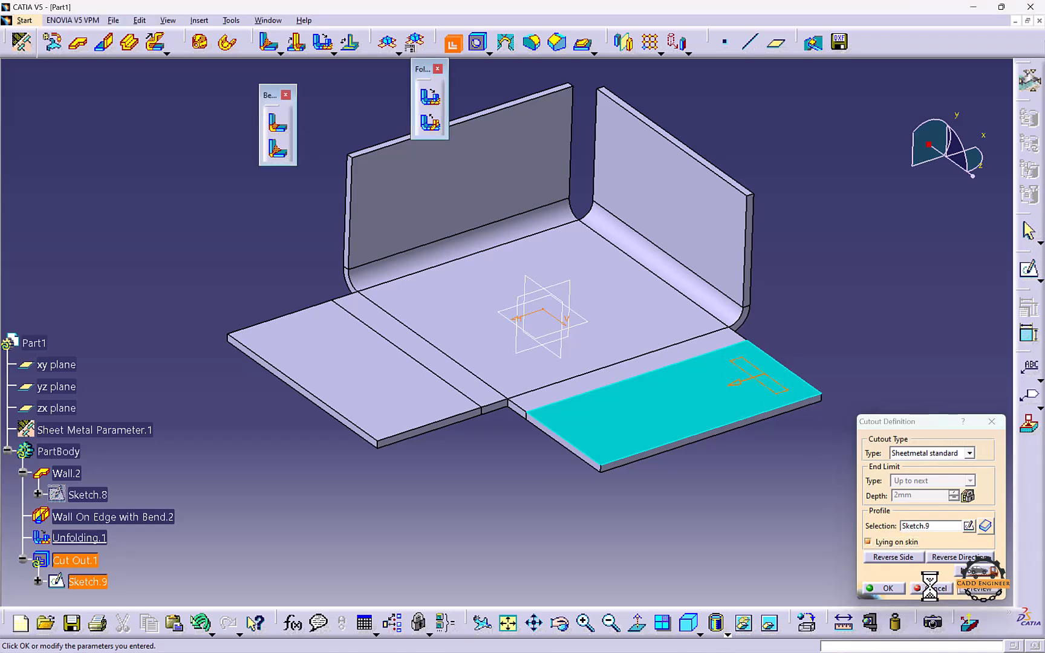
click(884, 588)
Step: Sketch a closed L-shaped profile near a corner of the front-left unfolded wall, its longer inner edge about 14 mm, and leave the sketch
click(417, 375)
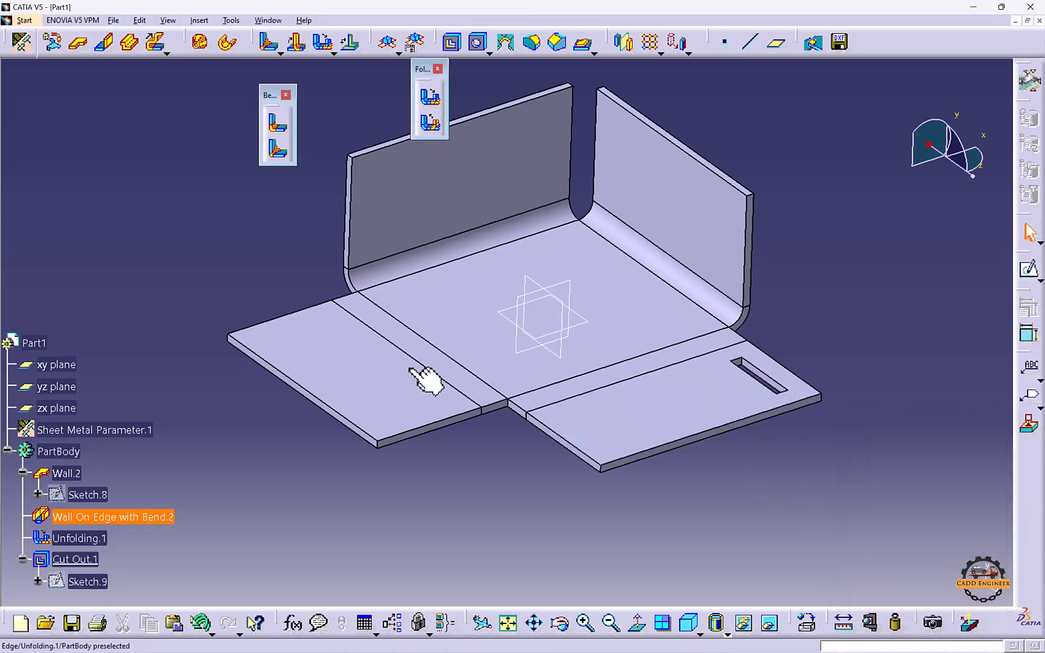
click(1028, 268)
click(632, 272)
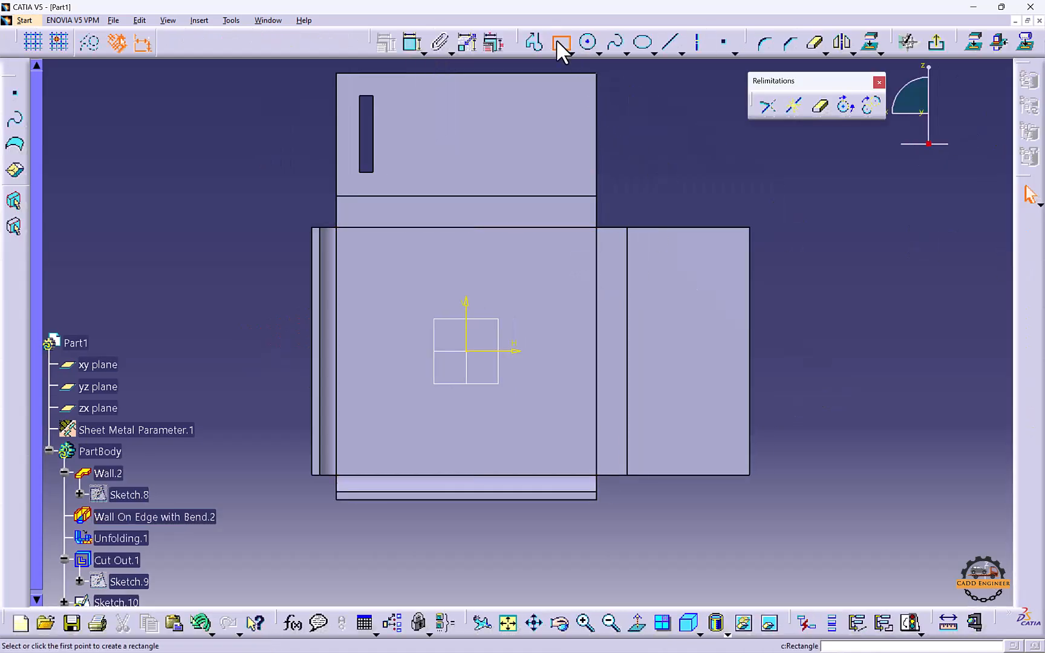
click(533, 43)
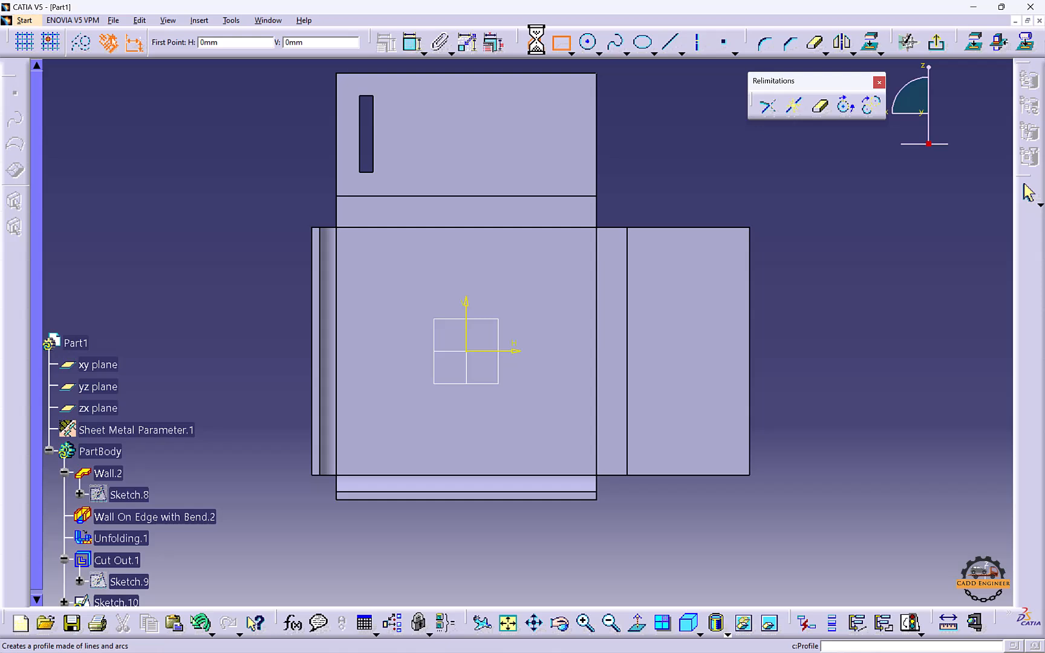
click(652, 245)
click(726, 246)
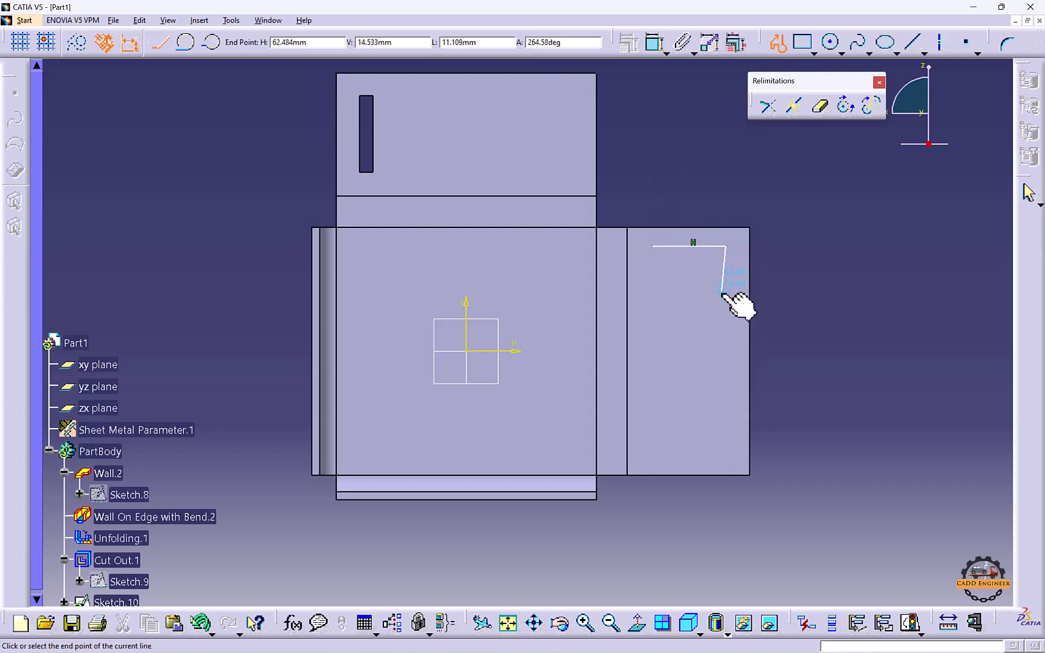
click(708, 264)
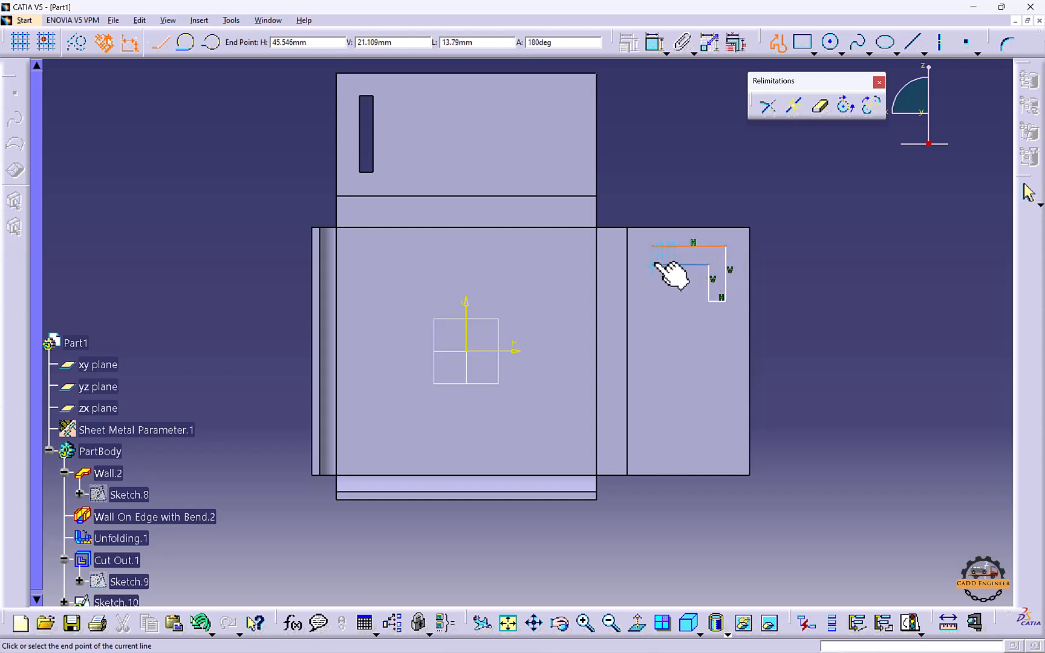
click(654, 264)
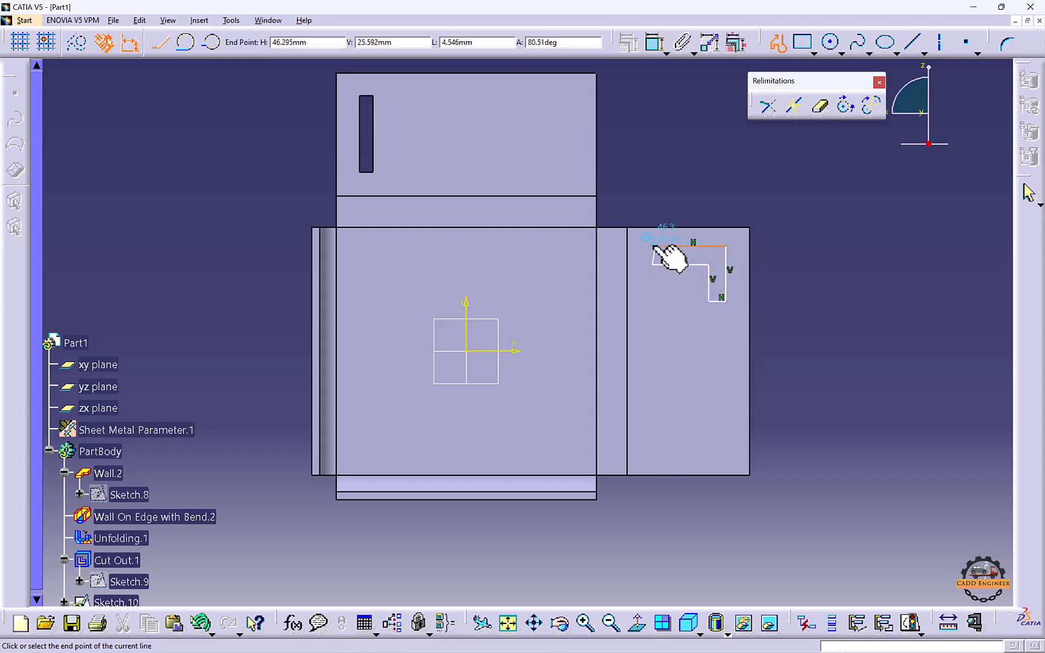
click(652, 246)
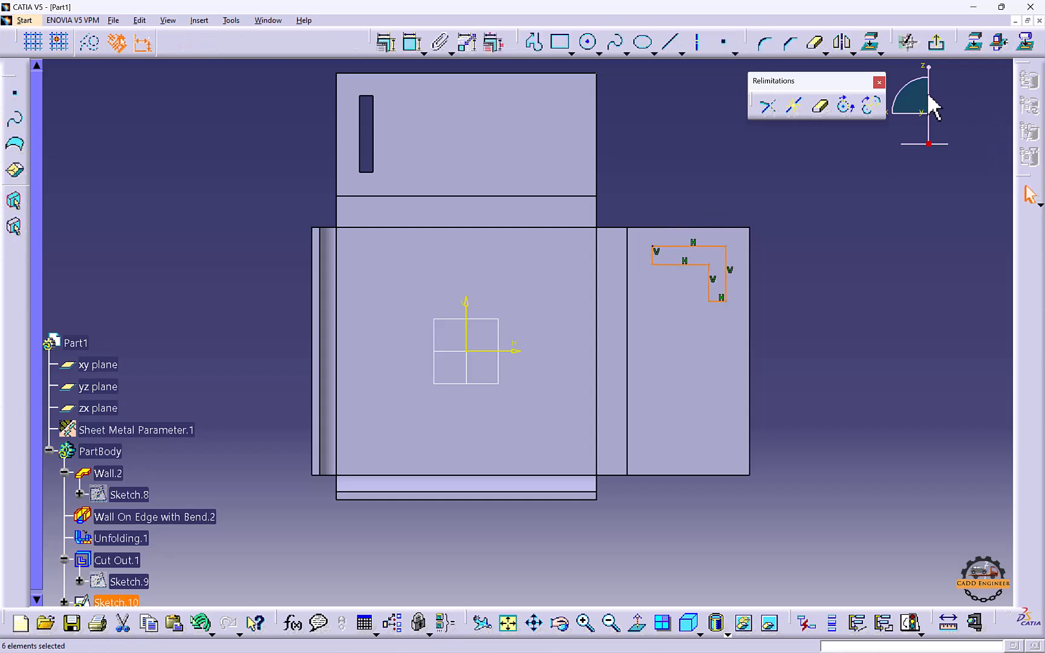
click(935, 43)
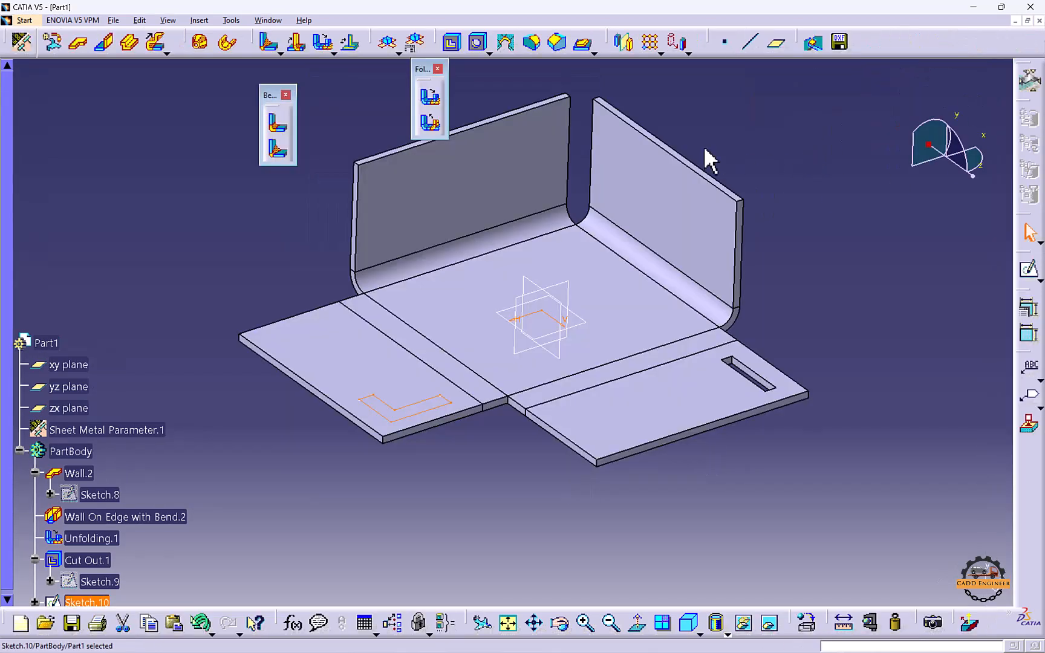
Step: Cut the L-shaped profile out of the front-left unfolded wall as a Sheetmetal standard cutout lying on skin
click(451, 42)
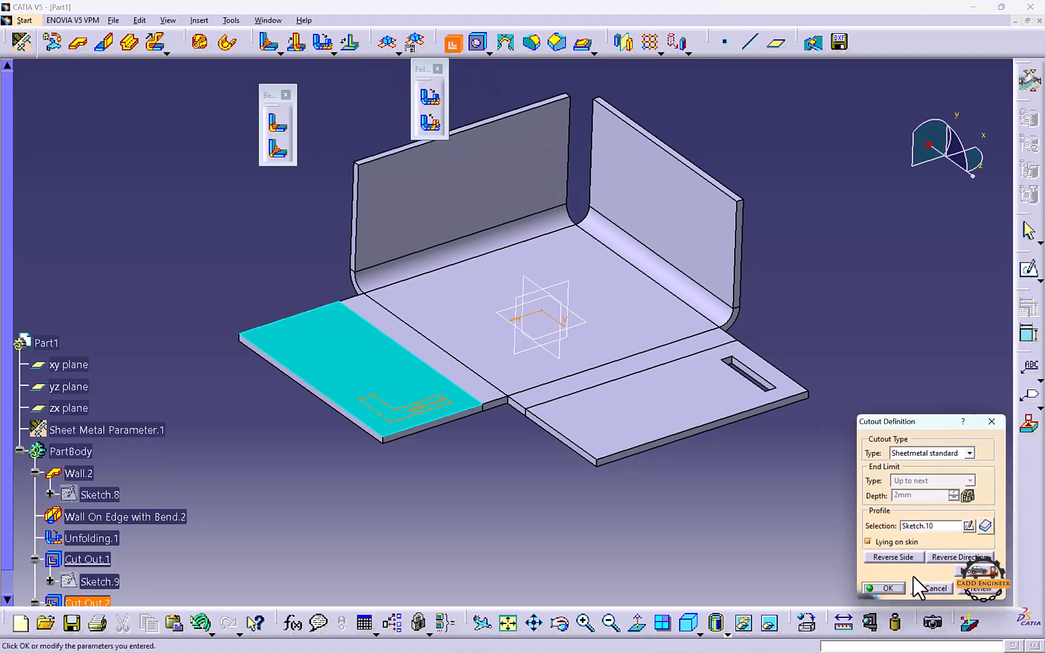
click(886, 588)
middle_drag(793, 392, 758, 311)
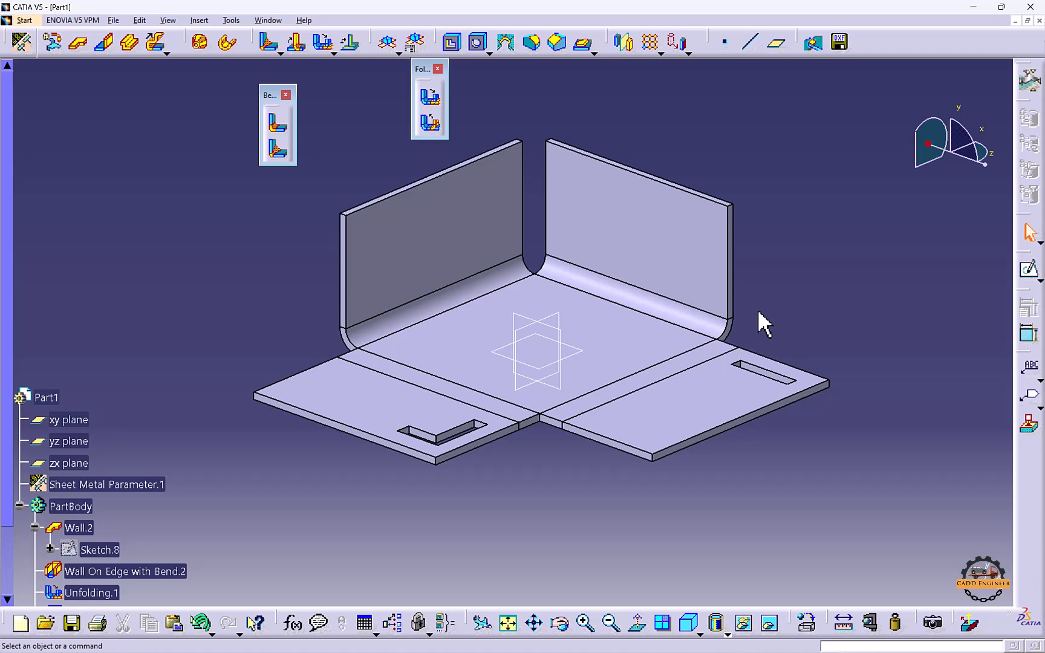
Step: Fold the two unfolded front bend faces back up, using the base wall's face as reference and the Natural angle type, previewing first
click(431, 125)
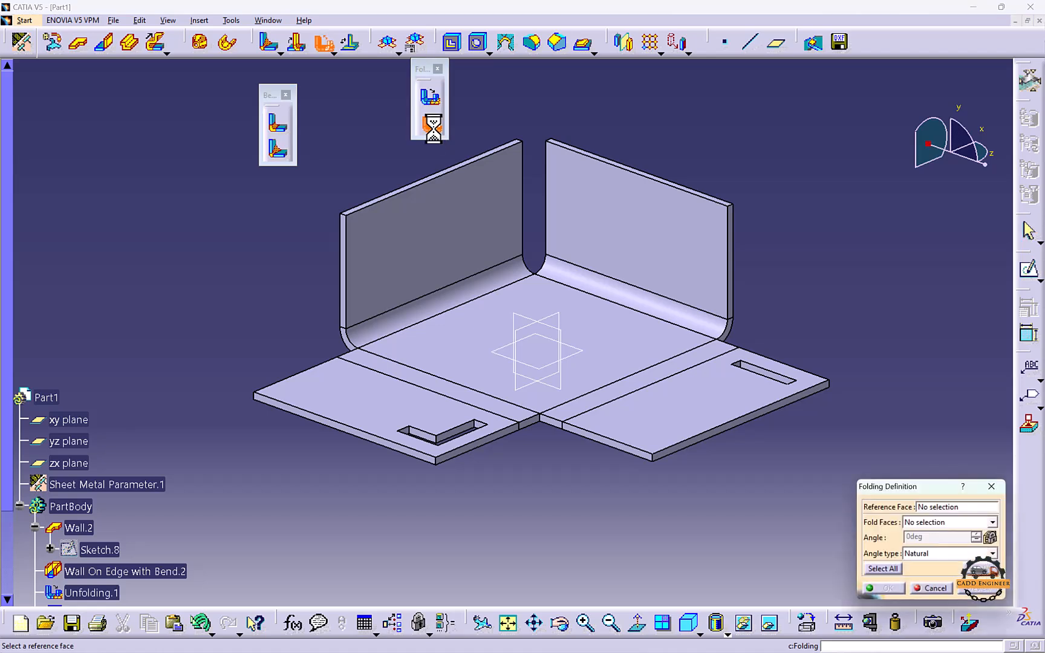
click(915, 523)
click(939, 417)
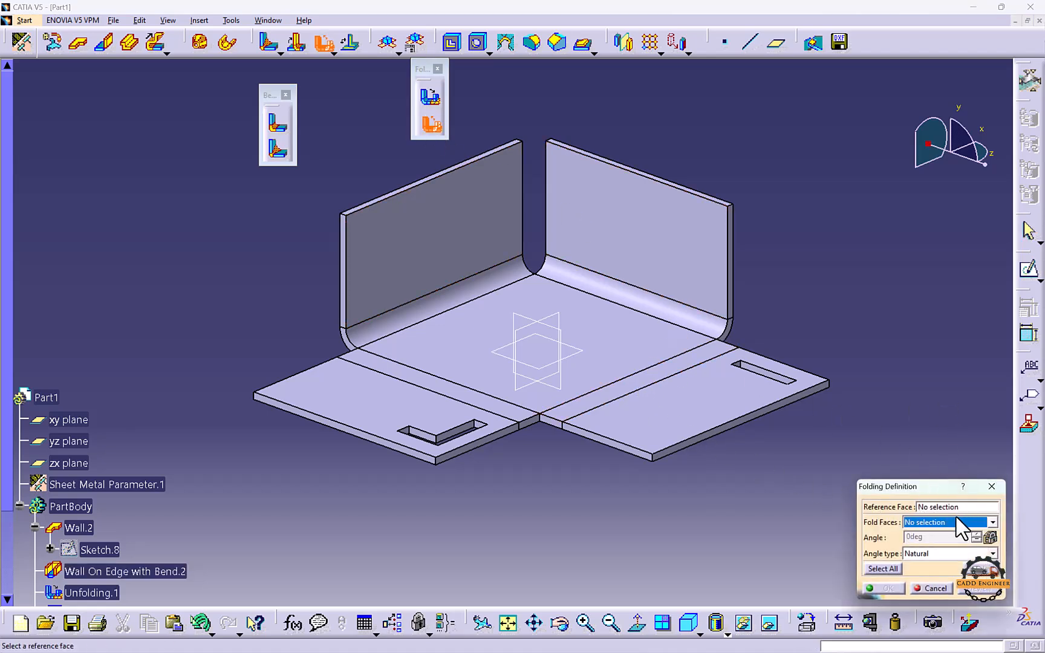
click(950, 507)
click(656, 338)
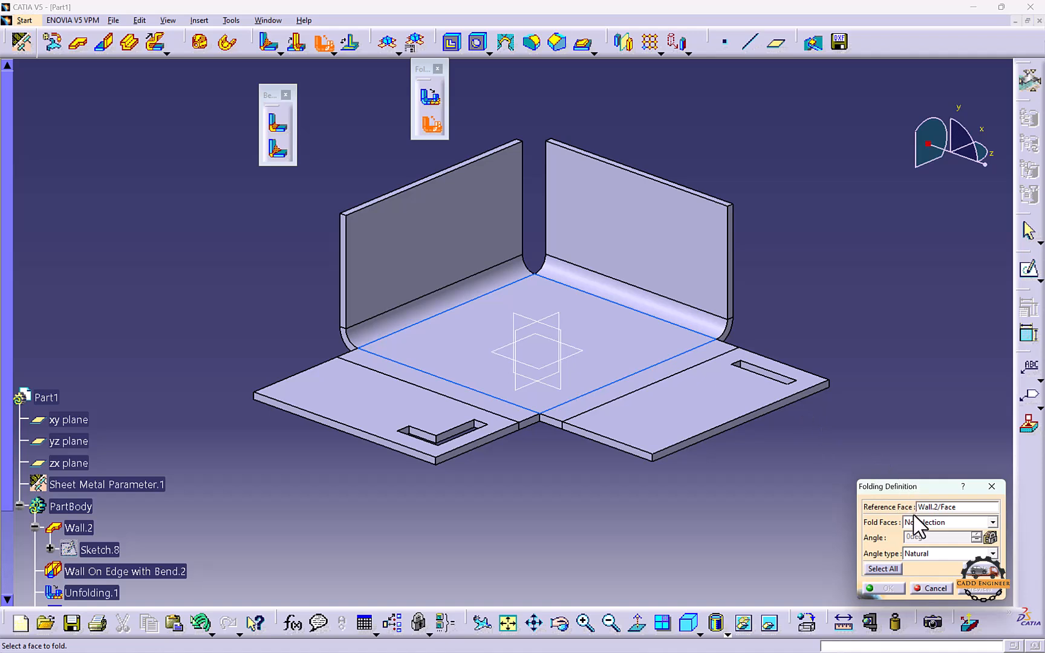
click(668, 365)
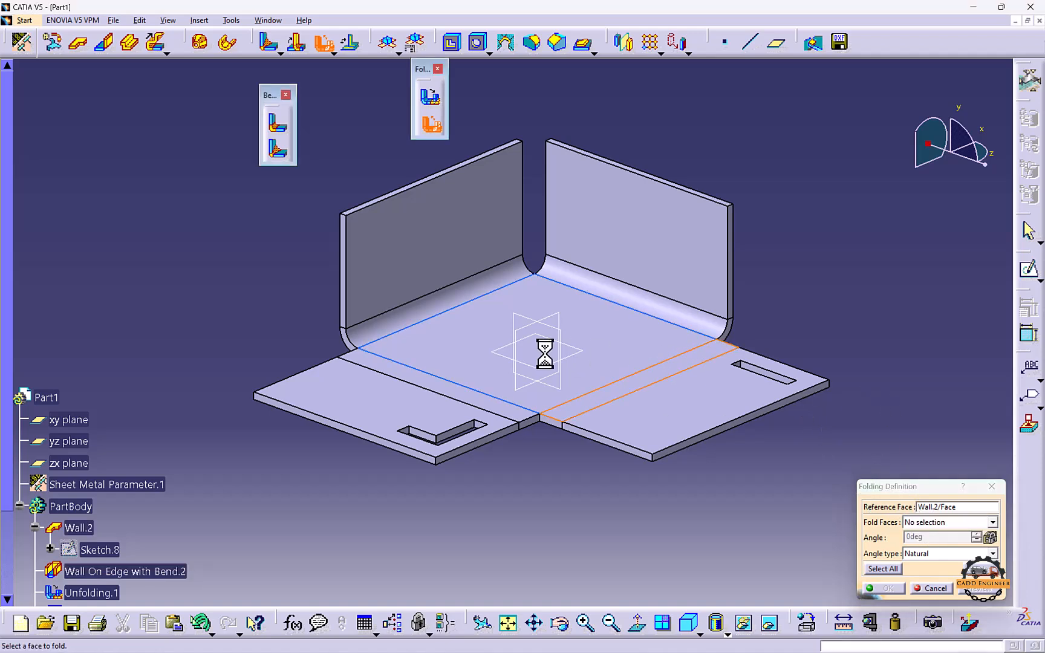
click(477, 401)
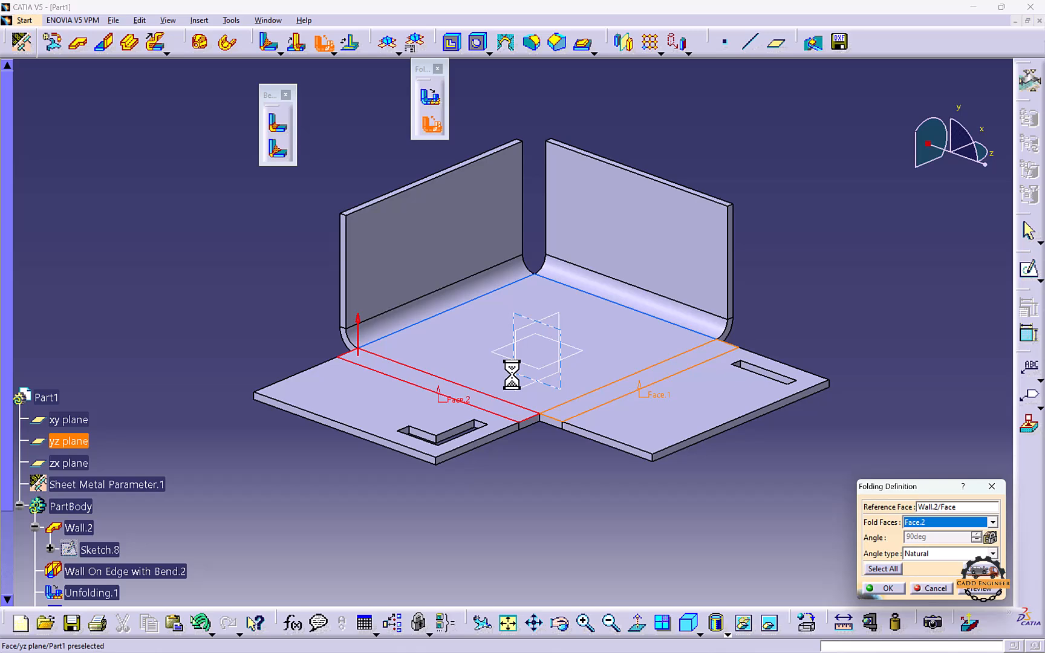
click(977, 590)
click(888, 588)
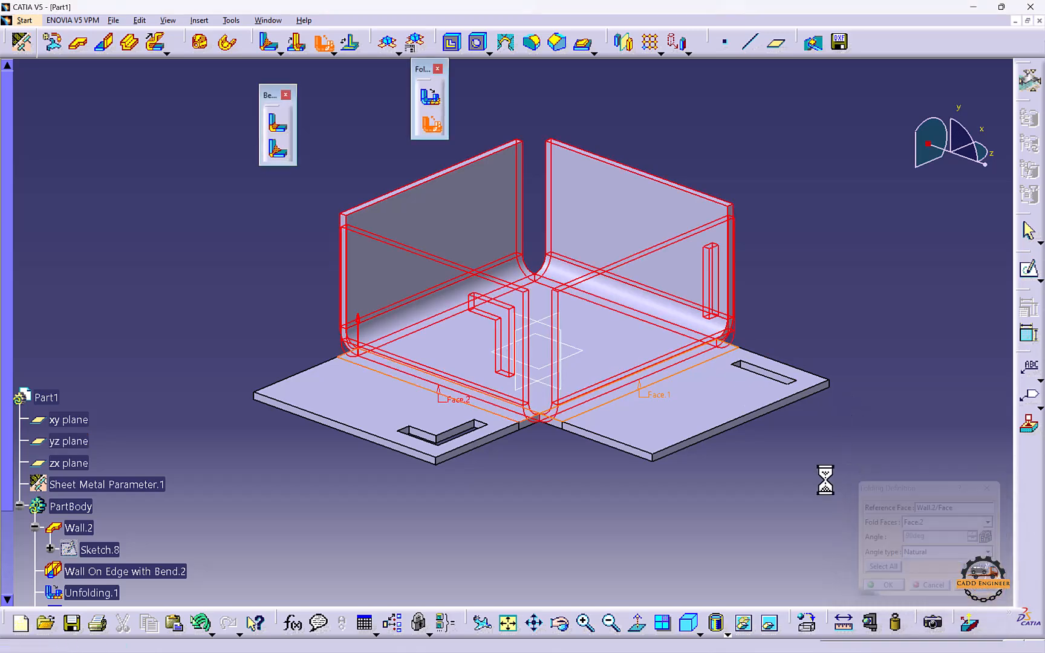
Step: Inspect the refolded box and its cutouts, switching the whole part to its flat view and back to the 3D view
middle_drag(947, 381, 771, 361)
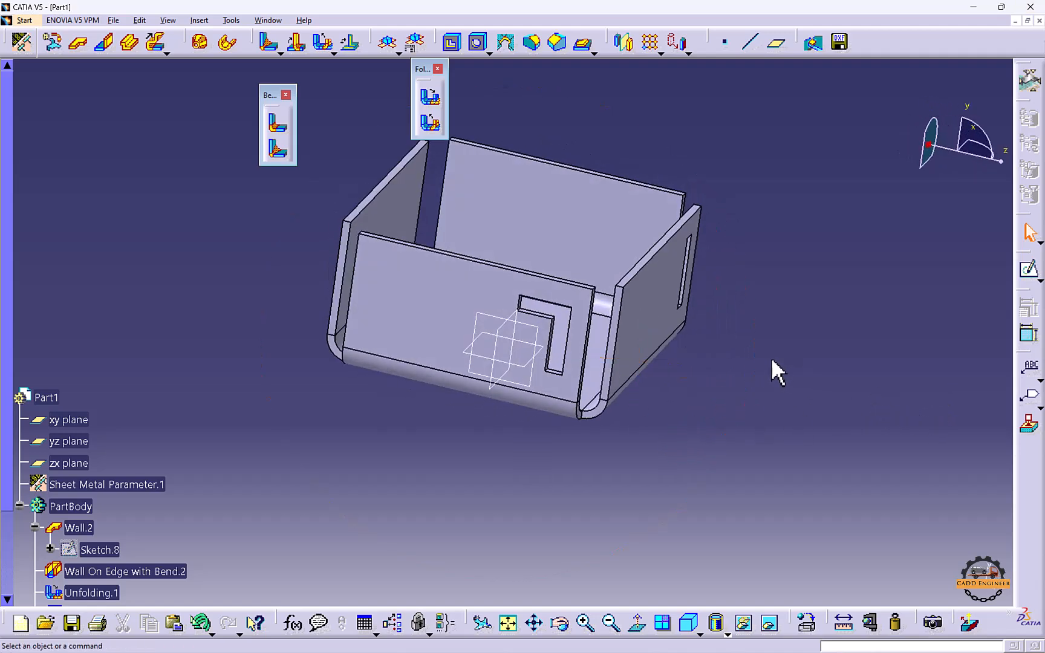
scroll(170, 518, down, 3)
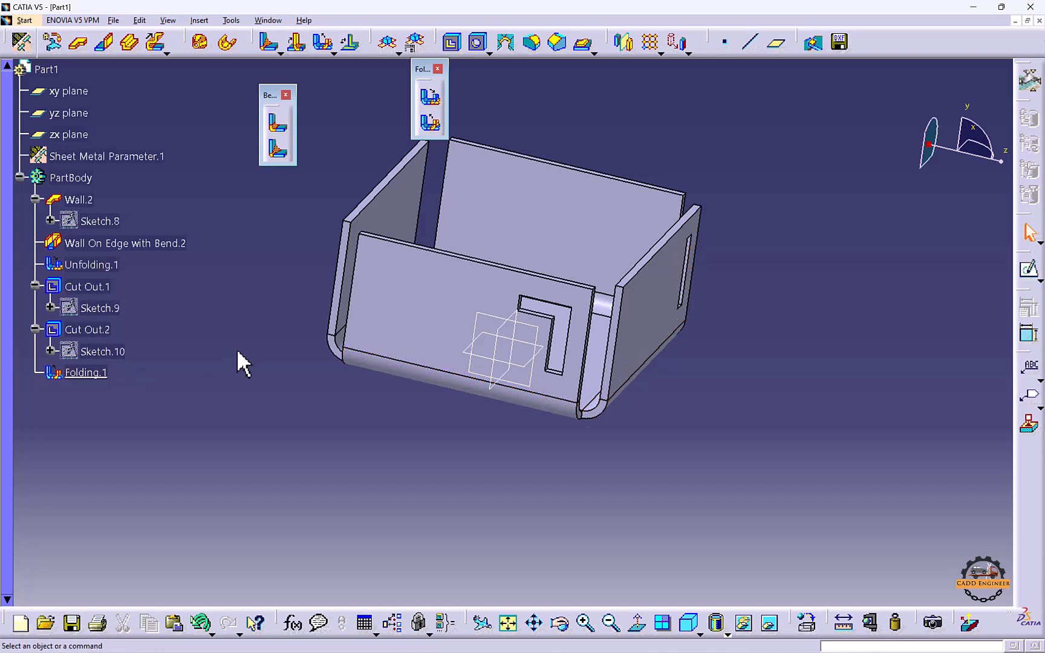
middle_drag(465, 308, 490, 317)
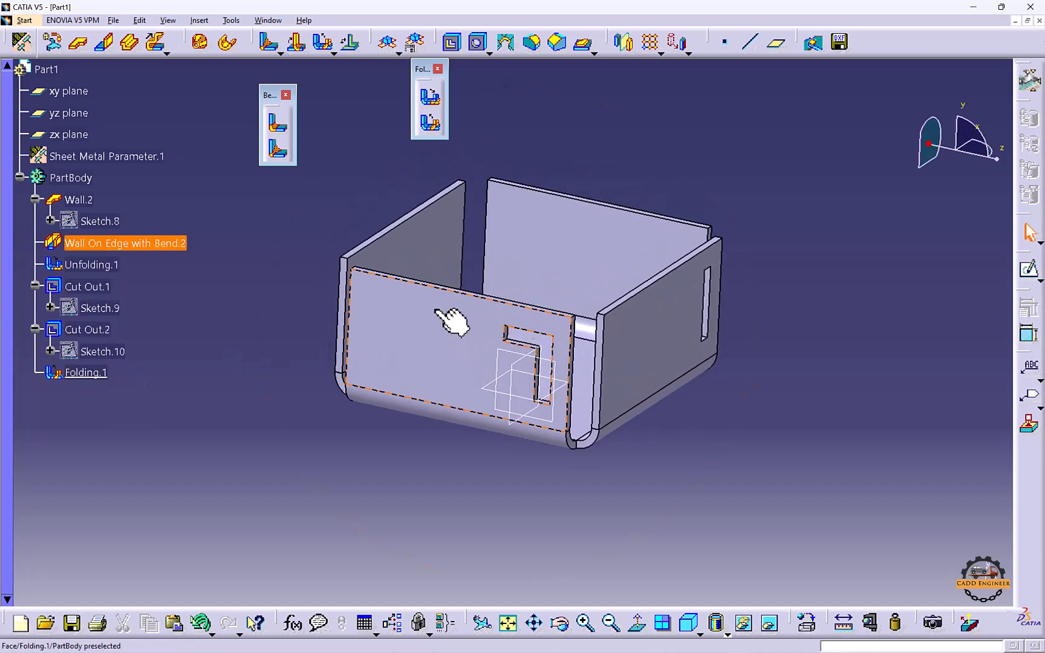
click(386, 44)
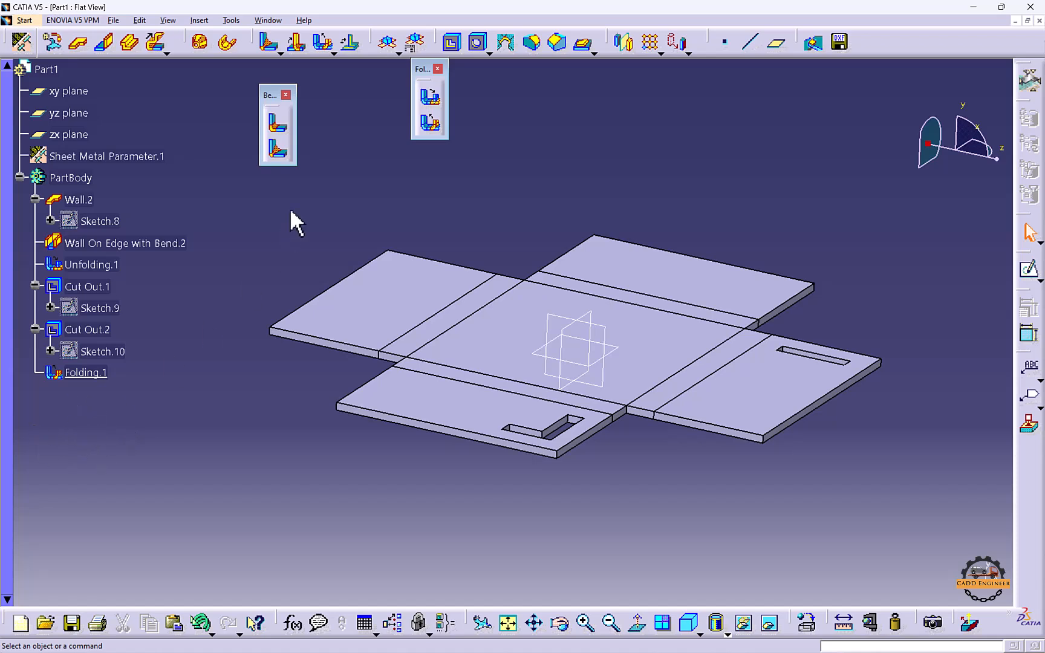
click(386, 44)
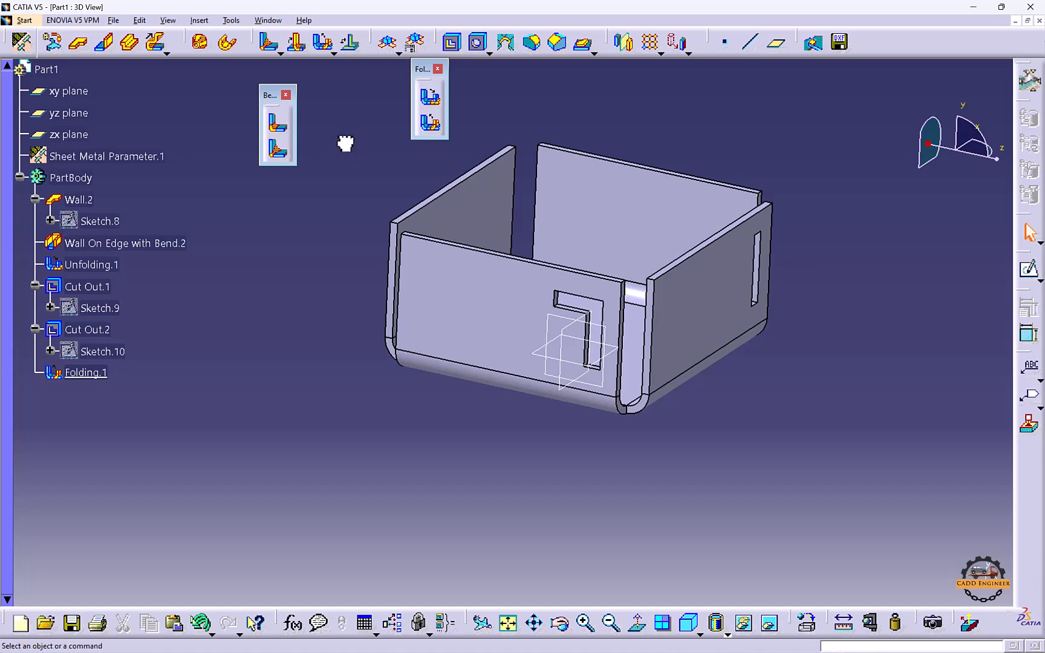
Step: Map the four outer edges of the front-left wall's face into an unfolded curve, using the Construction element type and default support
click(350, 49)
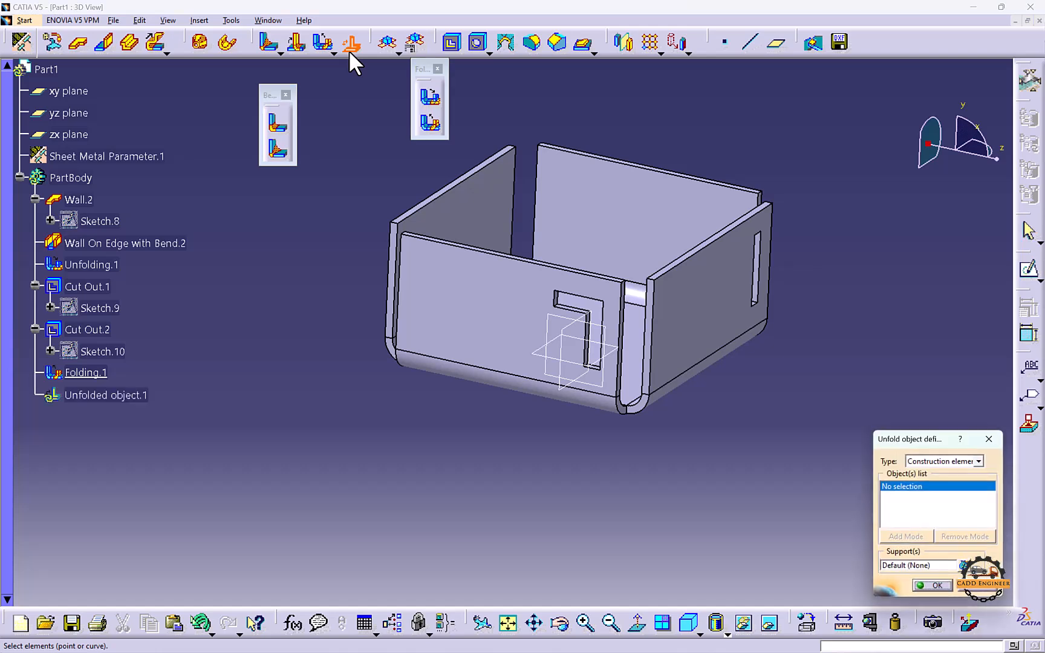
click(398, 326)
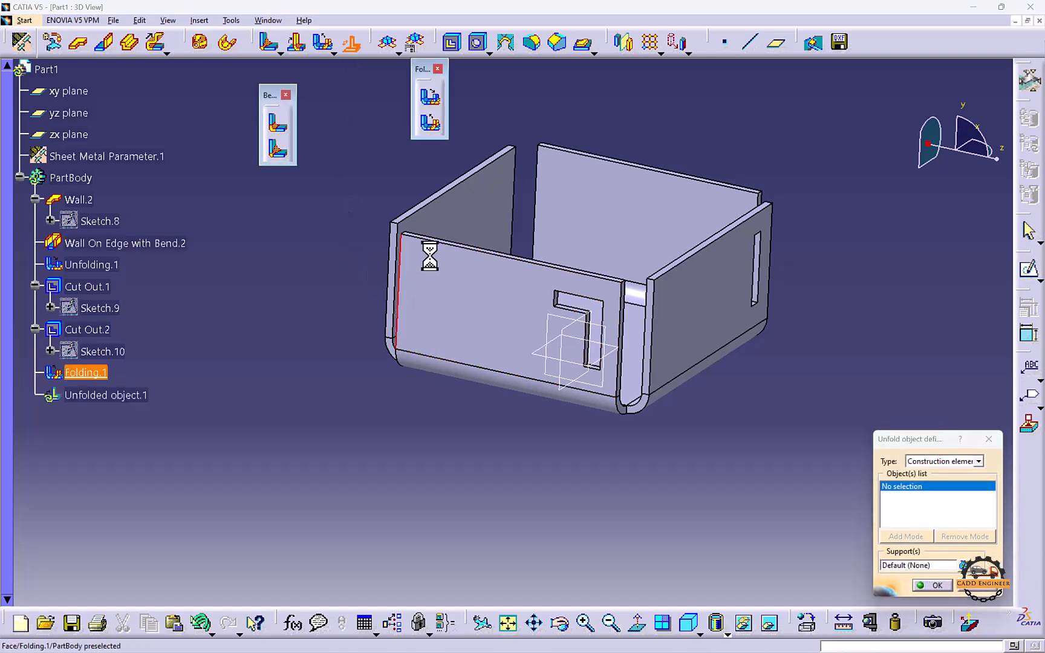
click(562, 269)
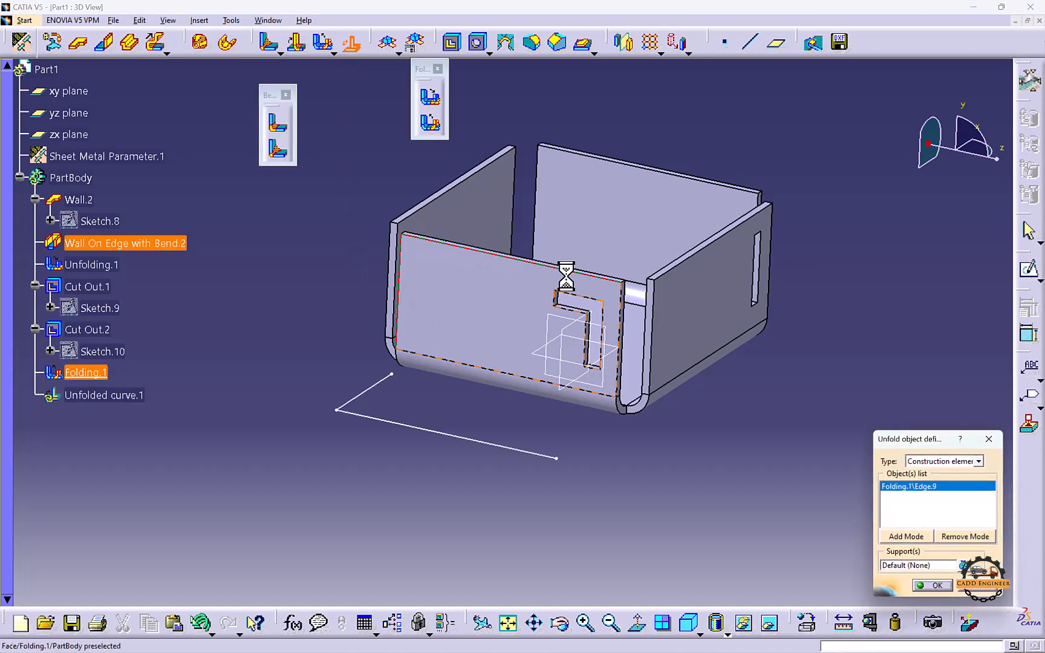
click(620, 302)
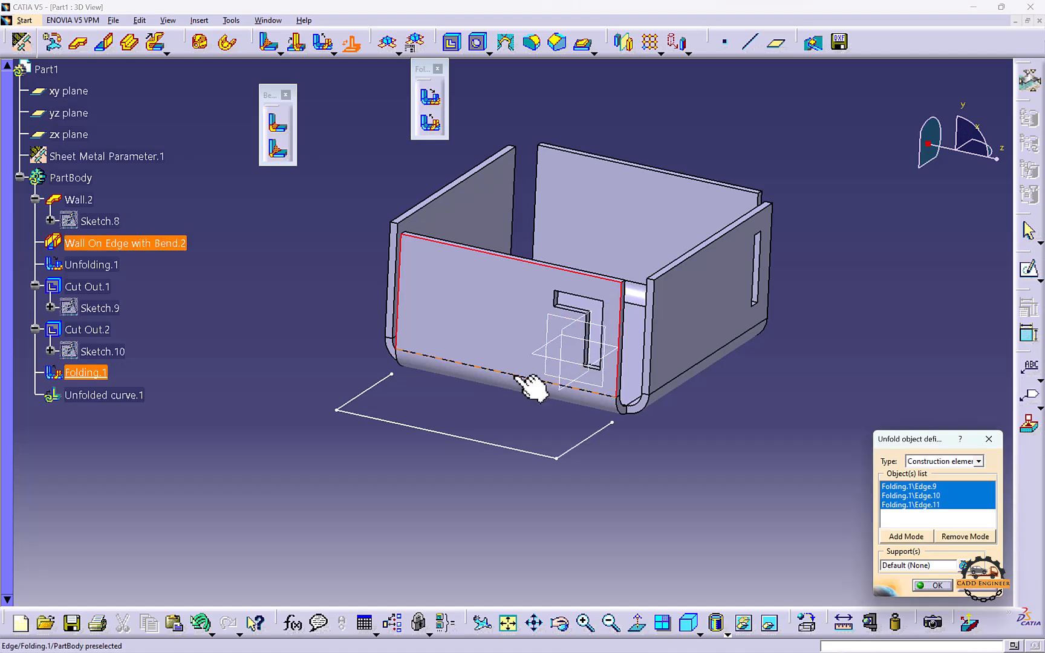
click(555, 386)
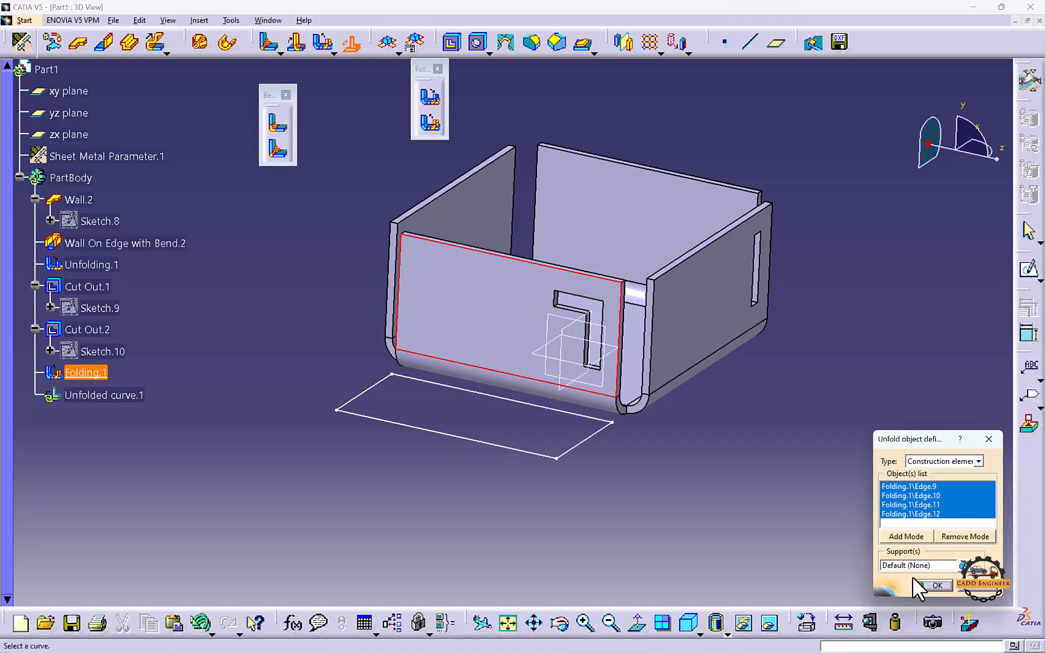
click(931, 585)
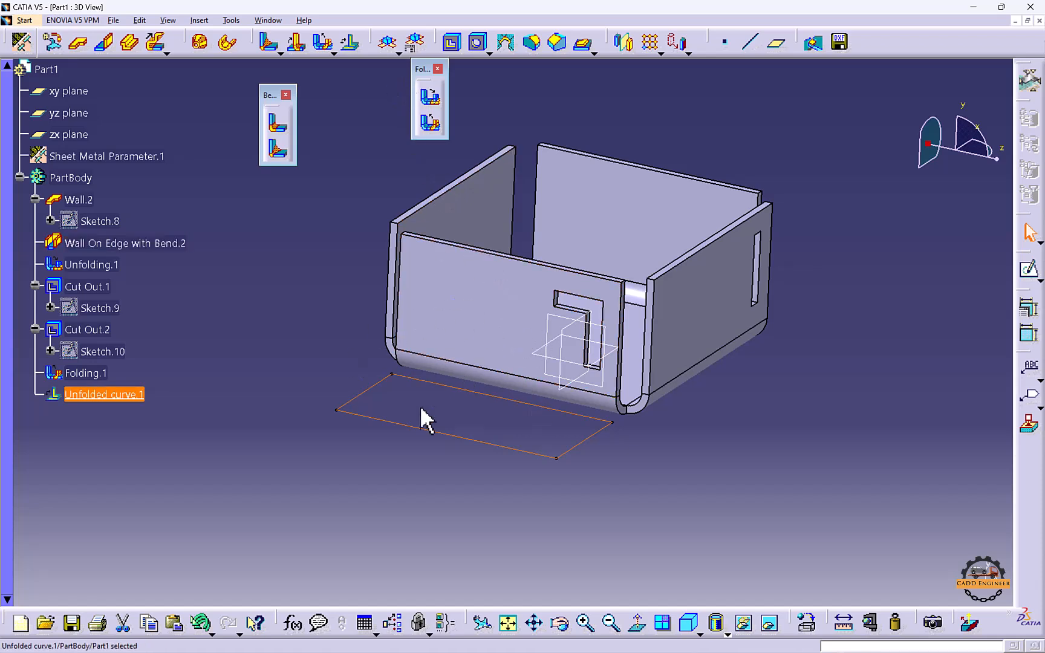
Step: Inspect the mapped curve against the unfolded front-left wall in the flat view and return to the 3D view
click(387, 42)
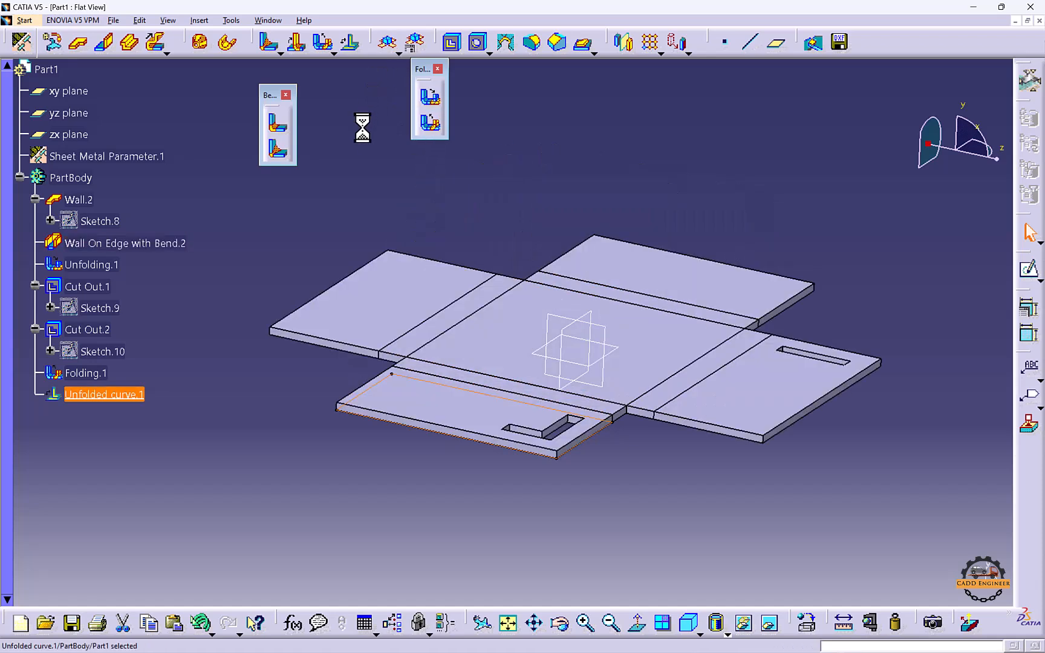
middle_drag(468, 461, 469, 467)
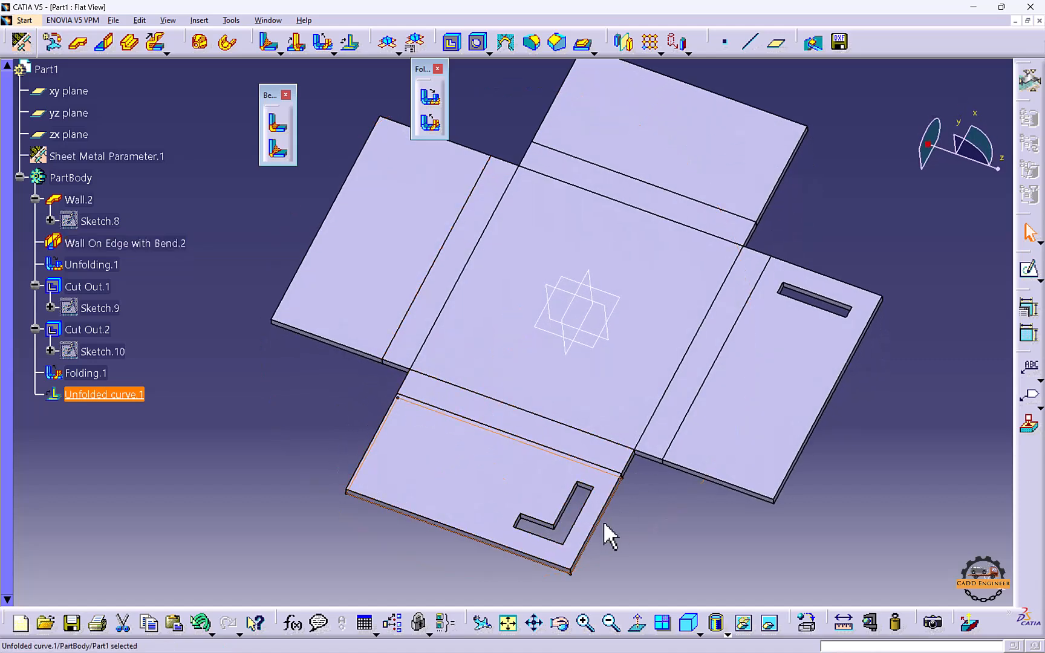
middle_drag(420, 428, 427, 331)
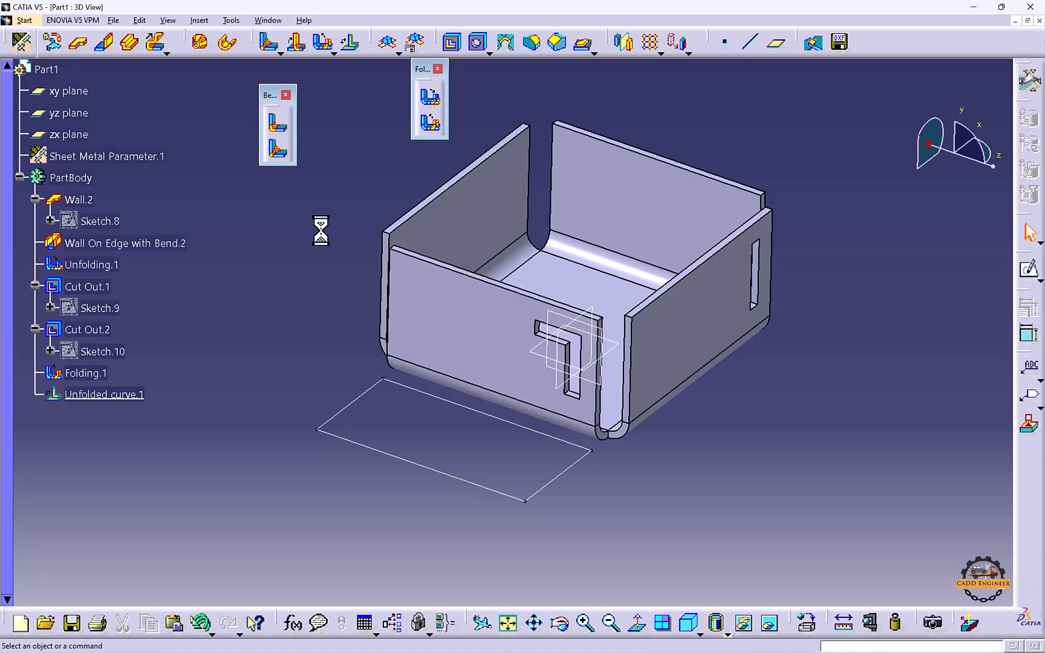
Step: Float the Cutting/Stamping toolbar beside the box and close the floating bend and folding toolbars
drag(417, 71, 356, 111)
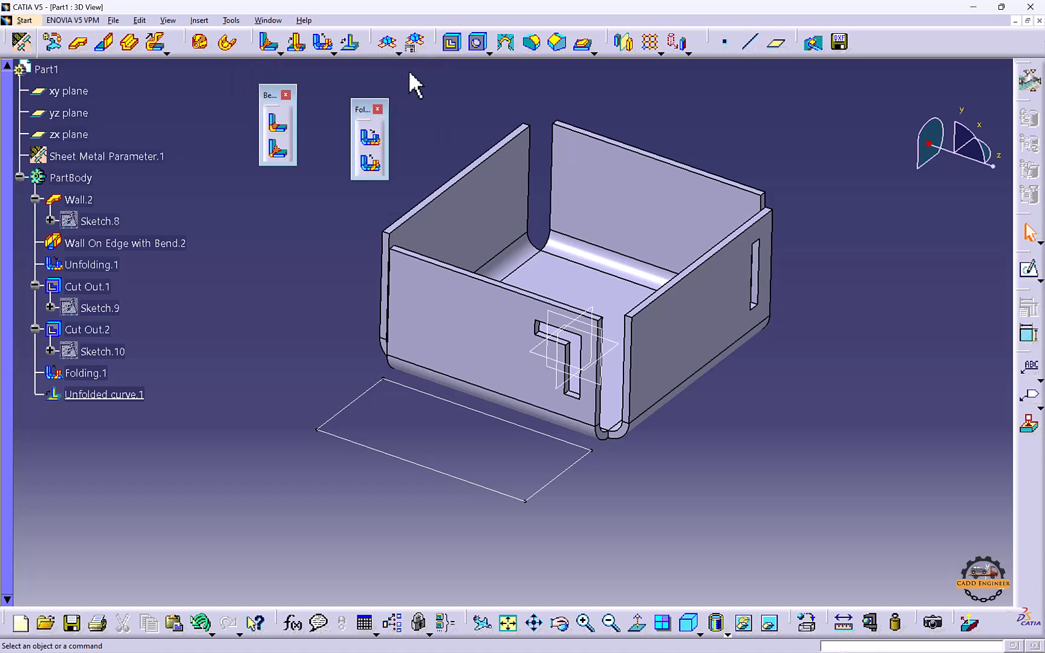
drag(434, 33, 433, 80)
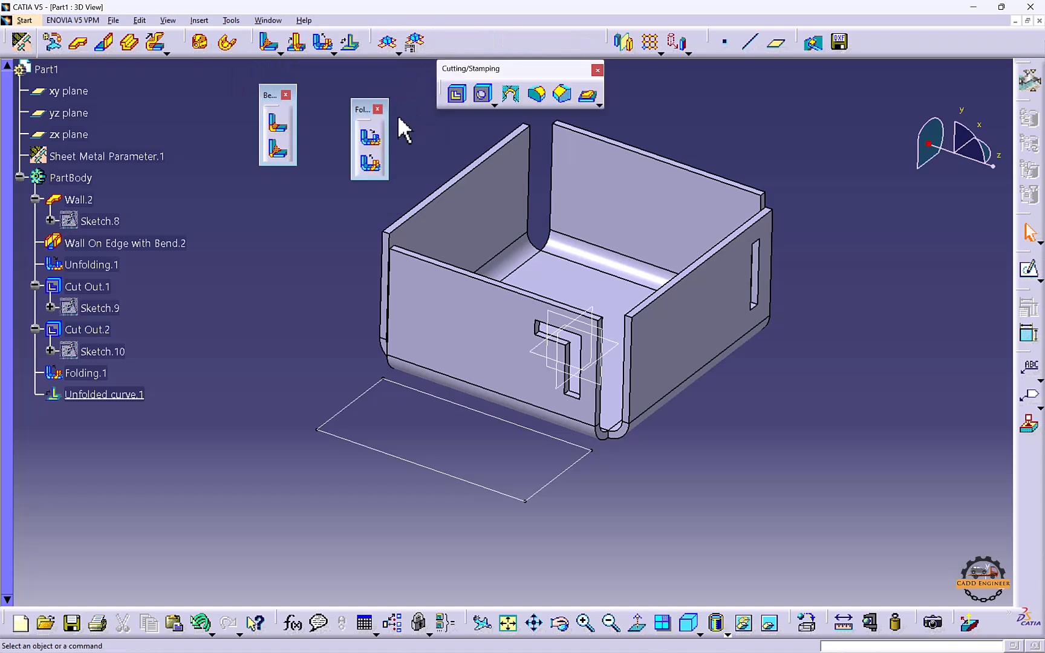
click(377, 110)
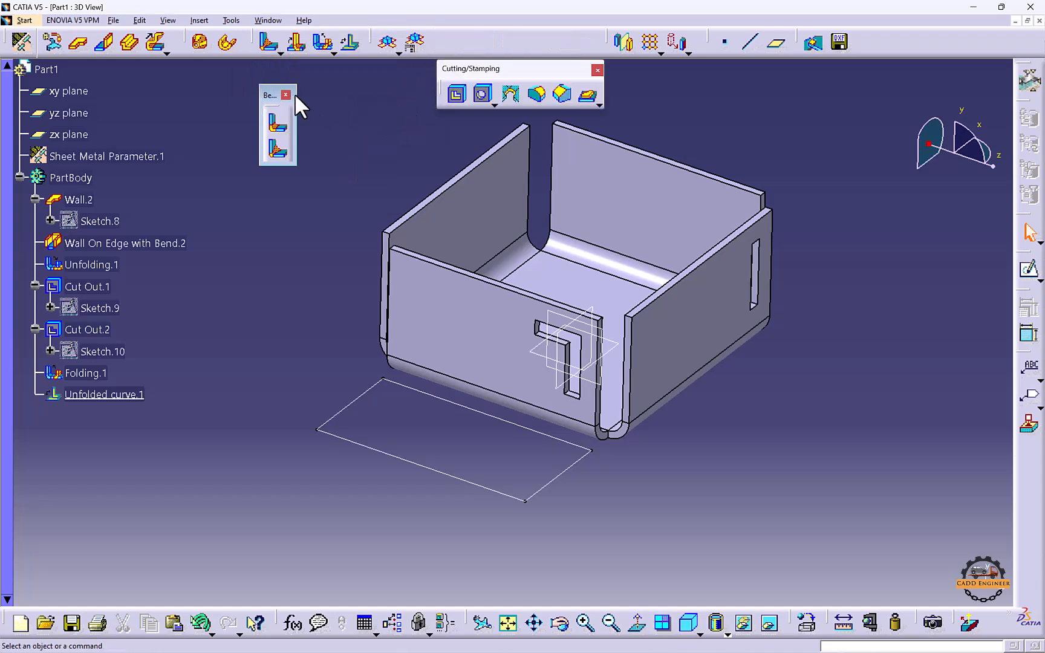
click(285, 95)
drag(448, 68, 338, 165)
middle_drag(338, 165, 342, 191)
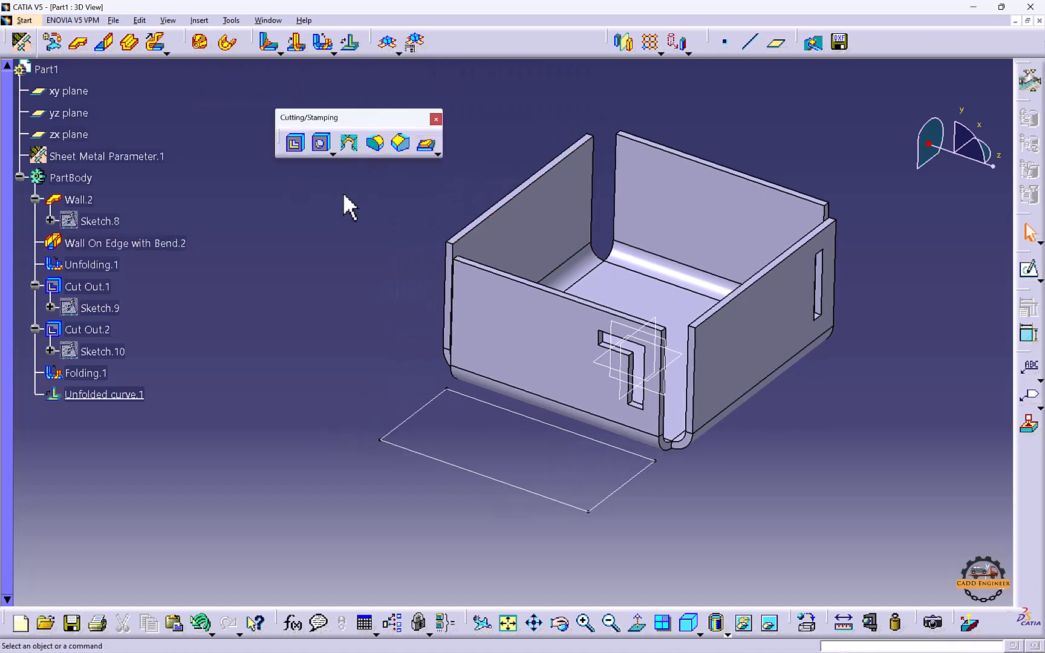
Step: Start a cutout and sketch a closed notched profile about 21.5 mm wide and 13 mm high on the front-right wall, leaving the sketch
click(299, 148)
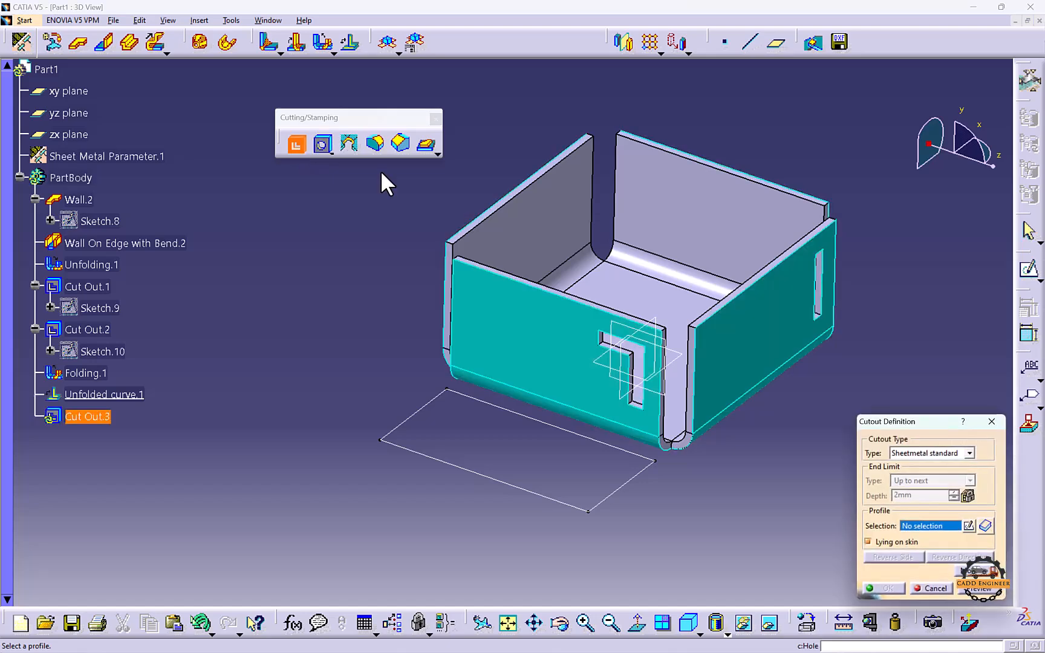
click(970, 525)
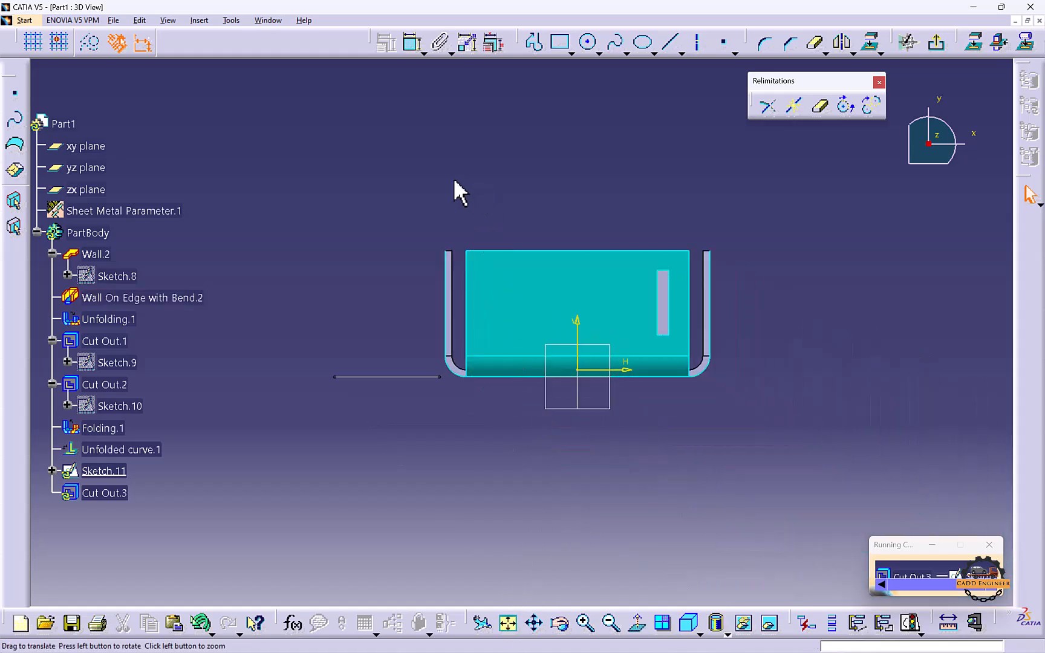
click(533, 41)
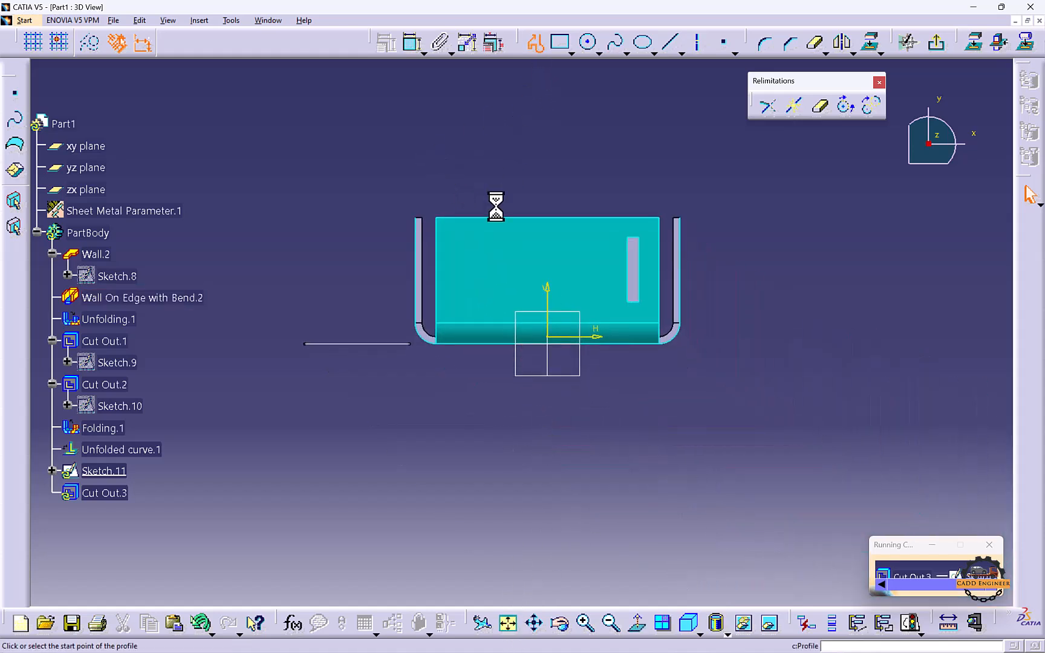
click(464, 240)
click(464, 284)
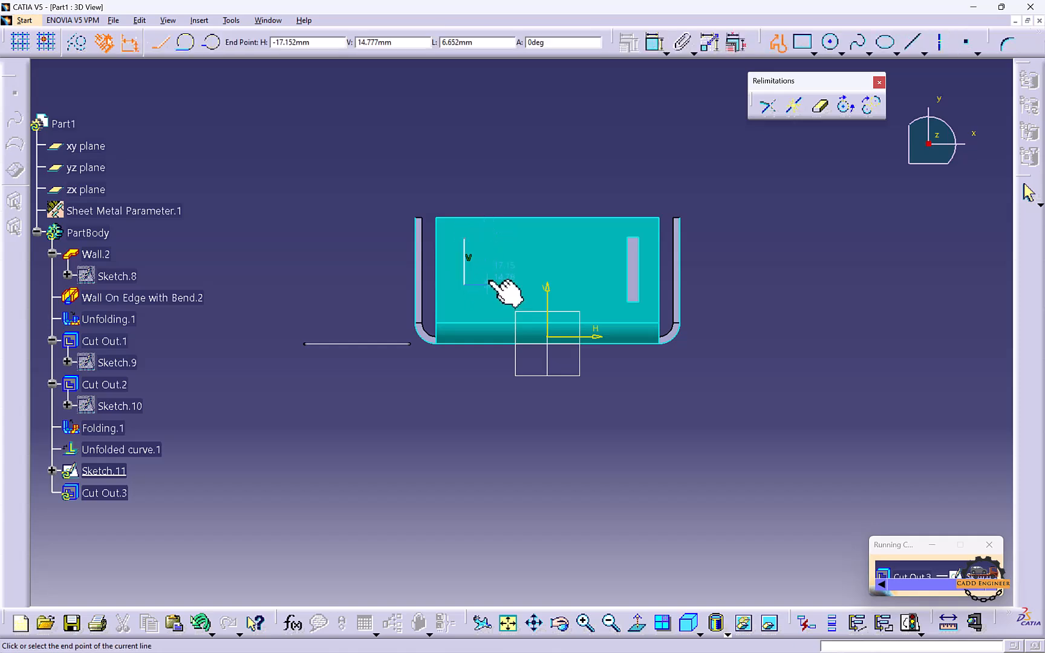
click(487, 284)
click(509, 266)
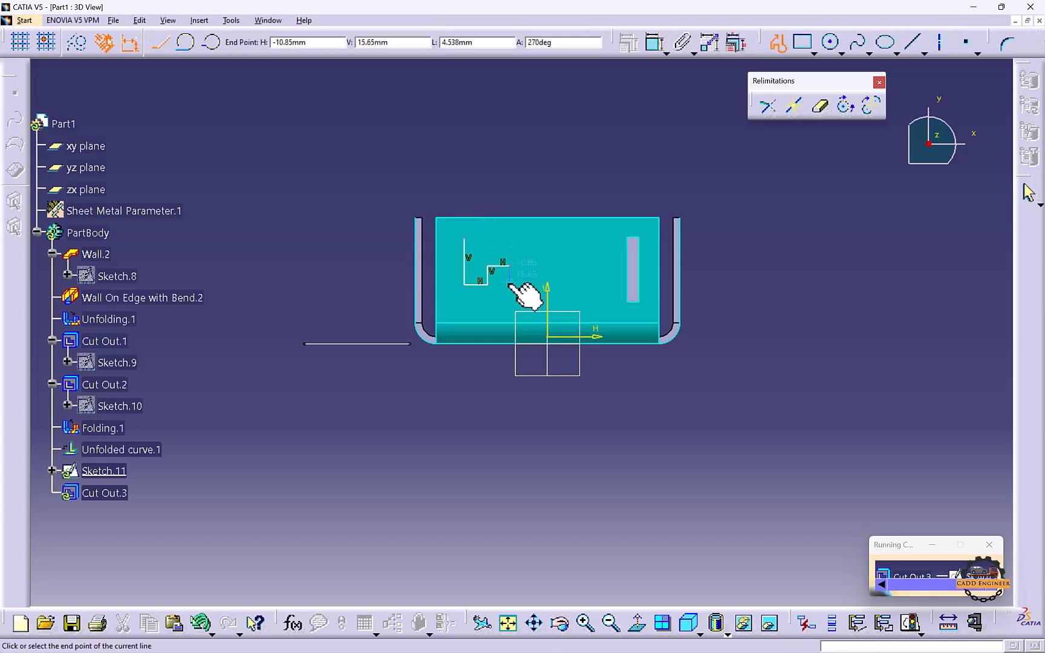
click(509, 284)
click(539, 284)
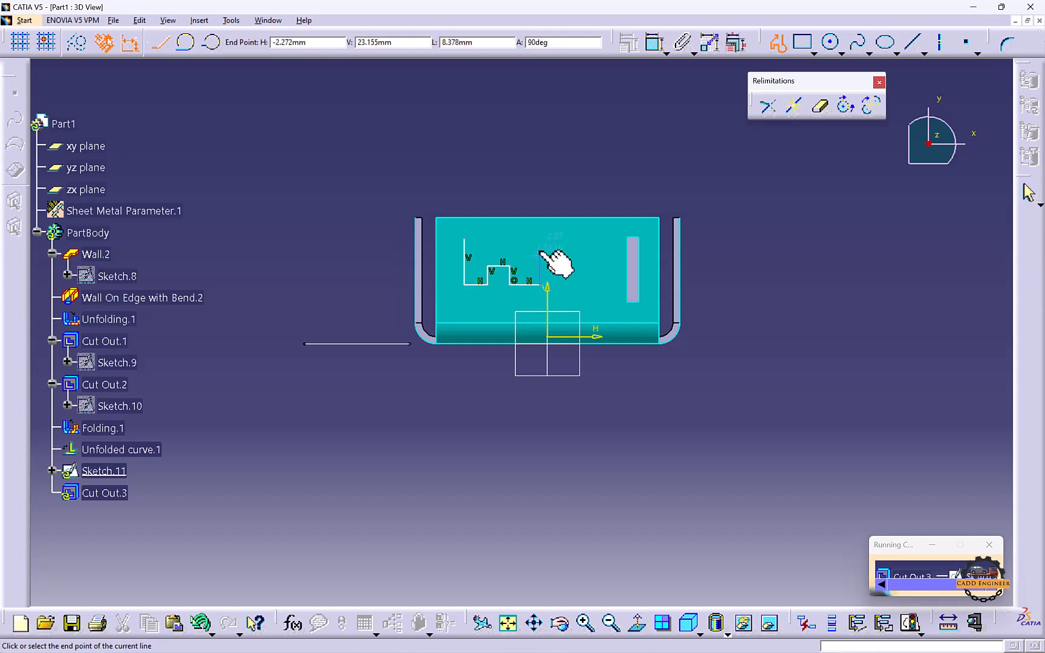
click(540, 239)
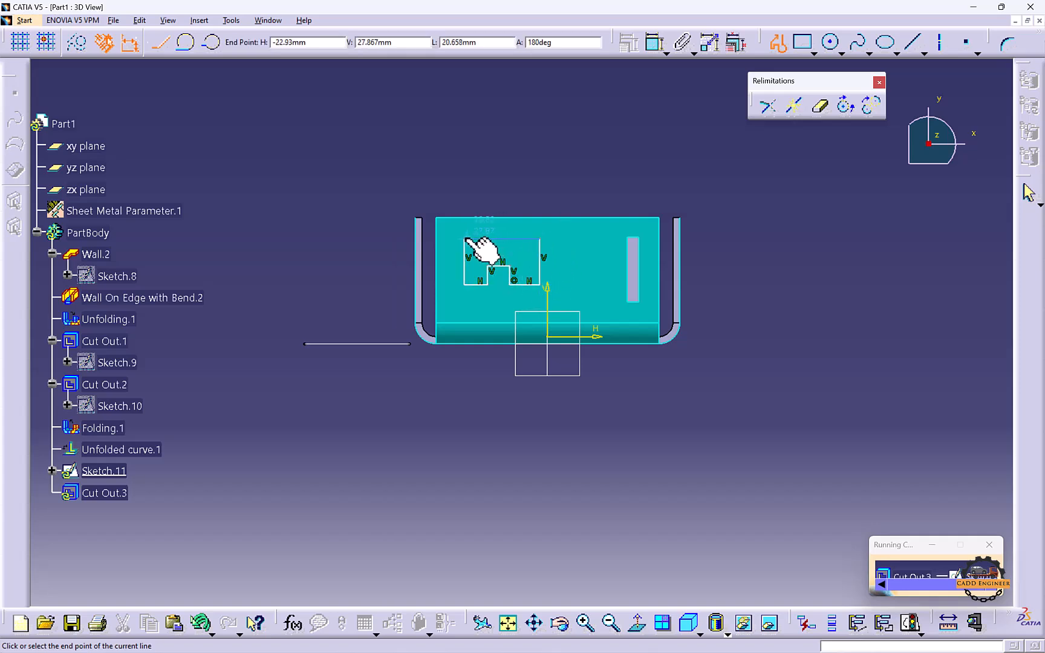
click(463, 239)
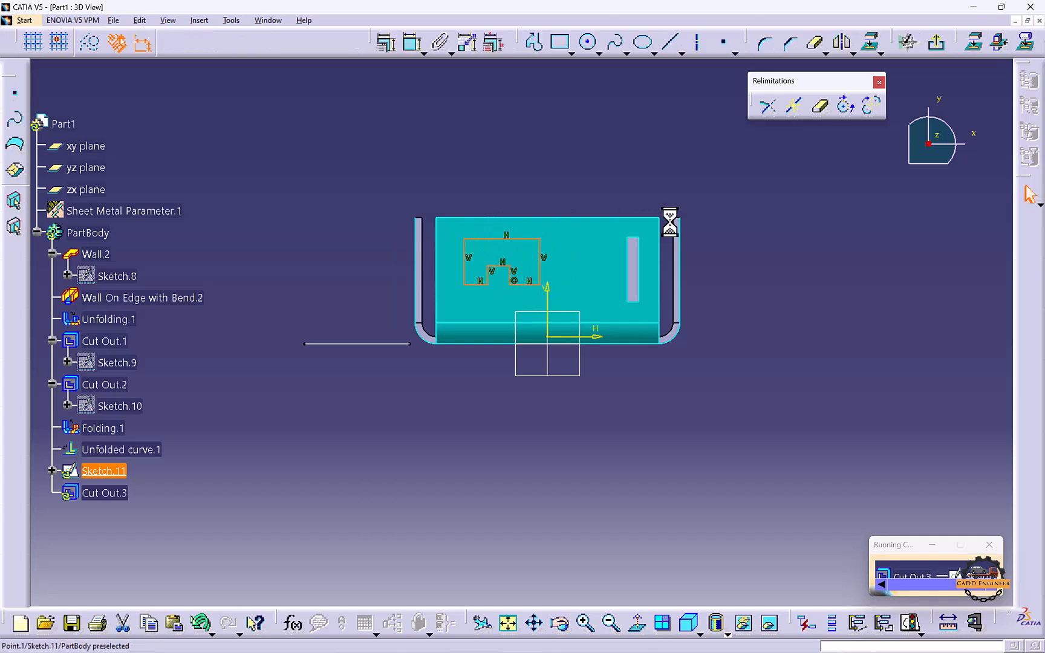
click(938, 44)
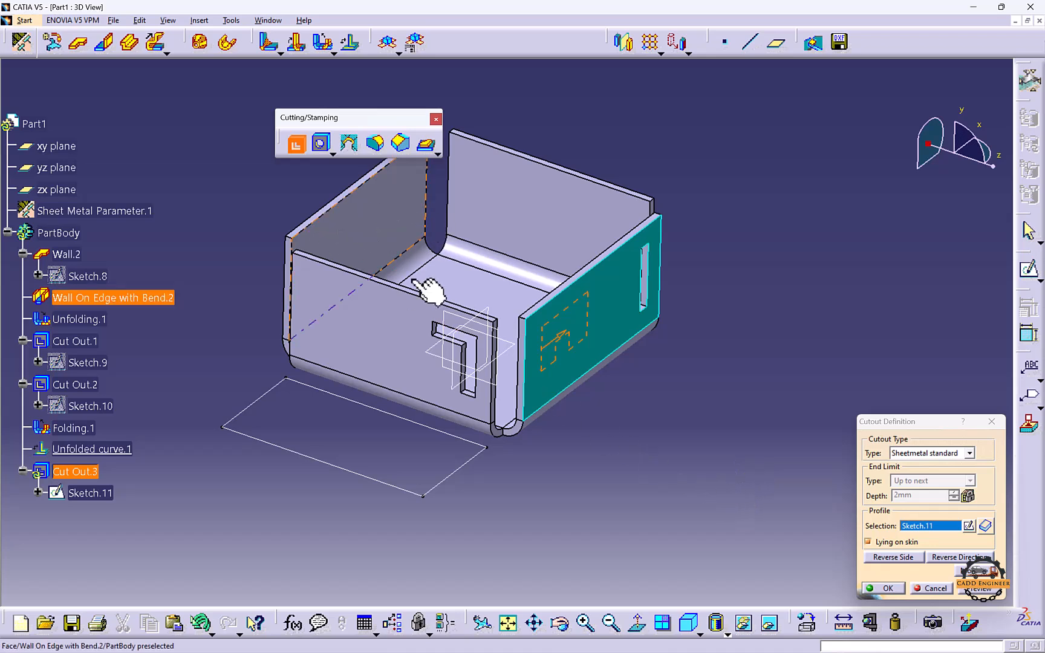
Step: Cut the notched profile through both opposite walls as a Sheetmetal standard cutout, with Lying on skin off, direction reversed and Up to last
click(868, 542)
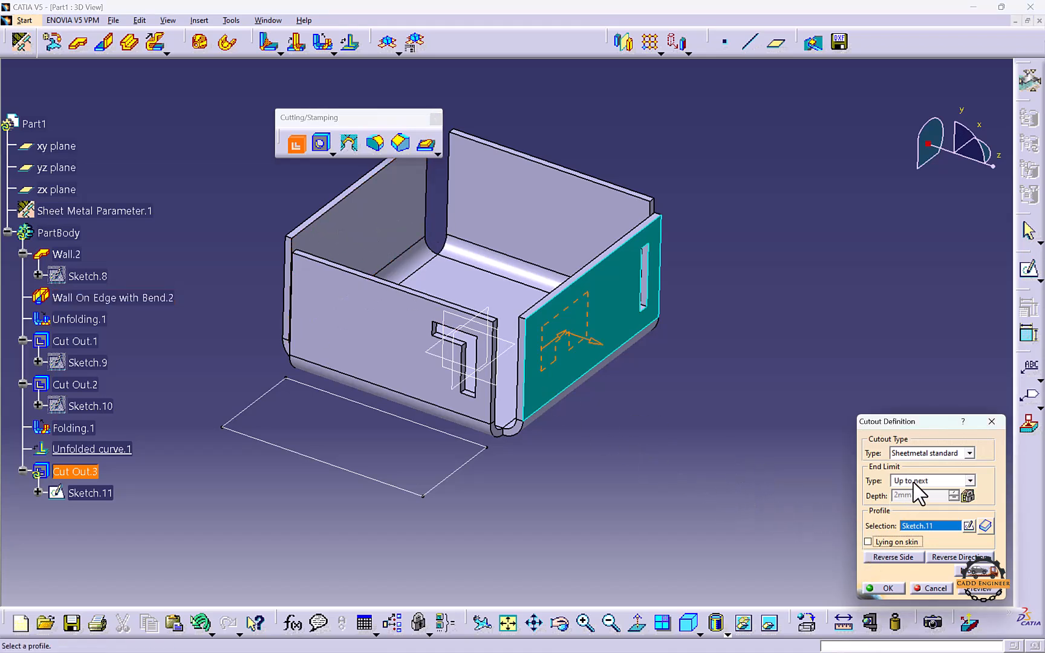
click(599, 352)
click(967, 589)
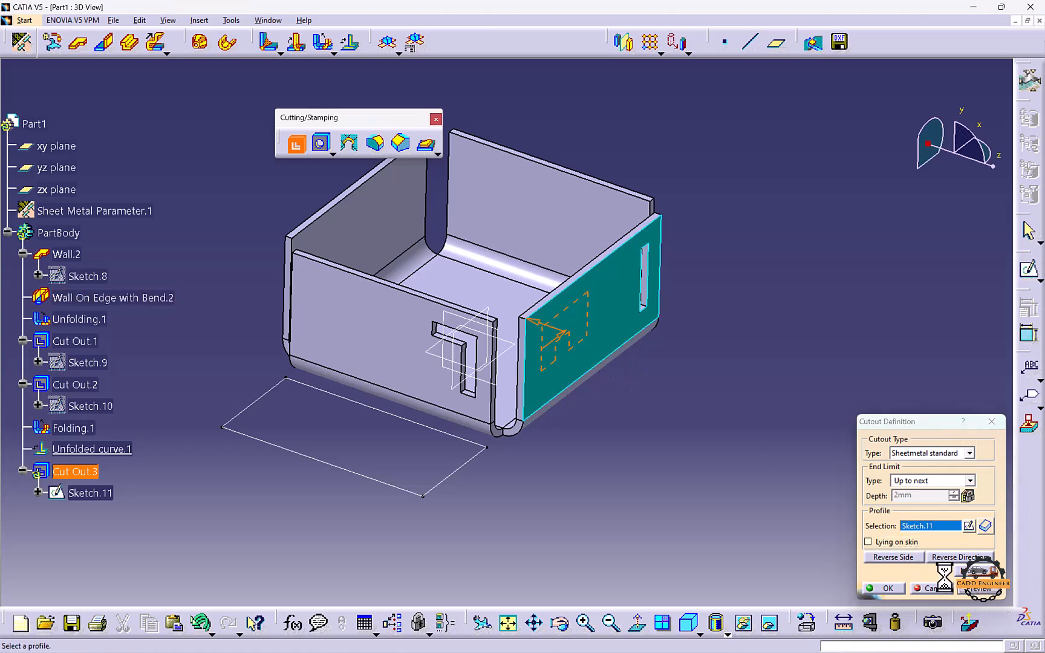
middle_drag(576, 466, 599, 466)
click(916, 481)
click(916, 509)
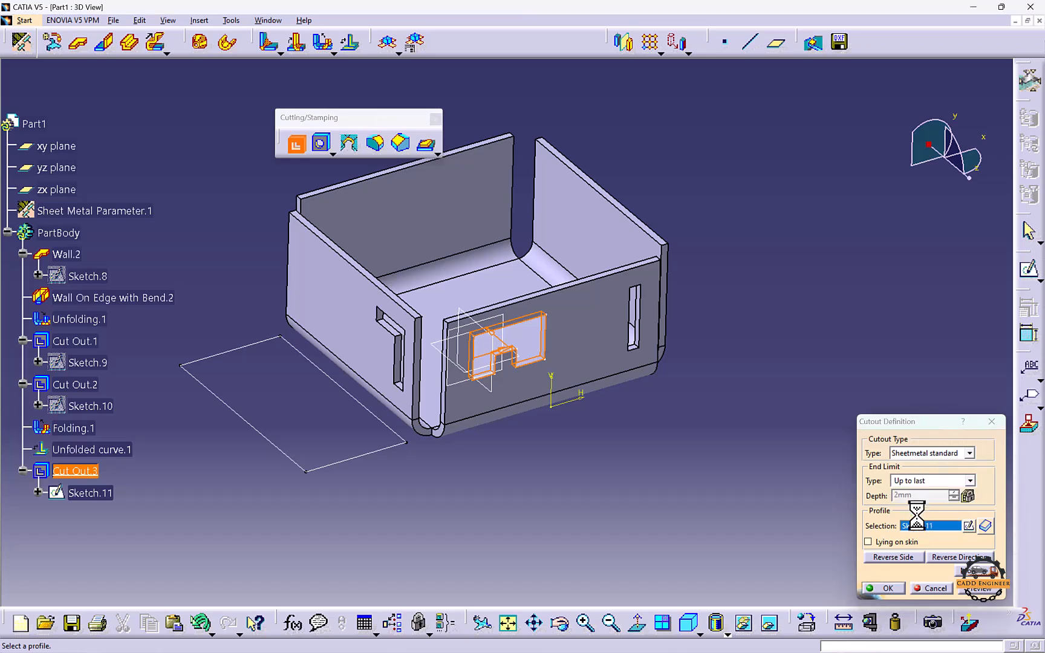
click(974, 589)
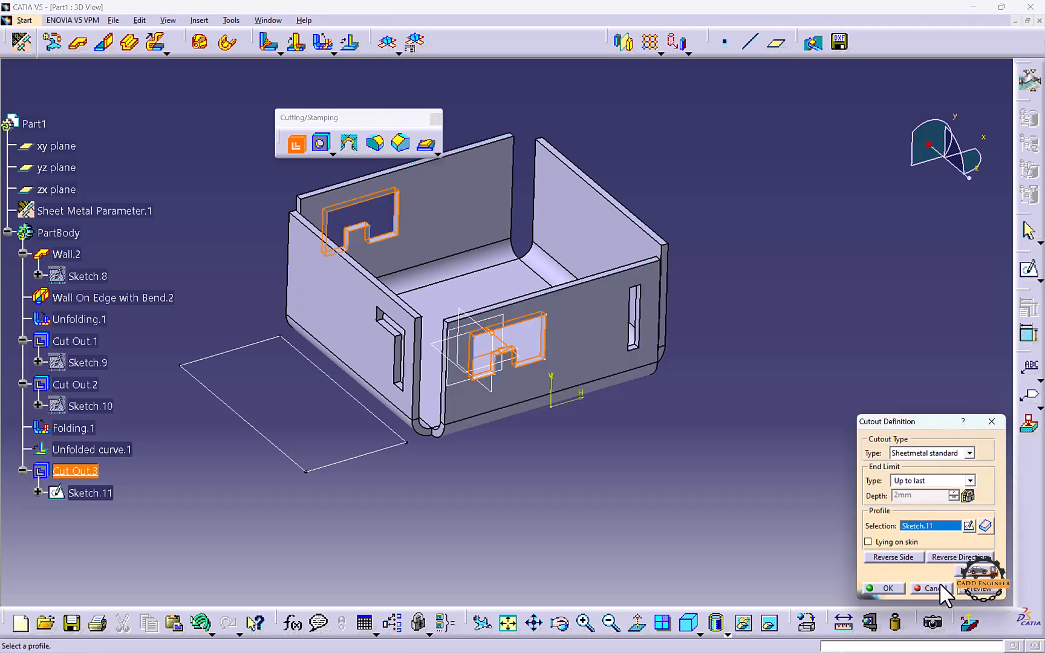
click(894, 591)
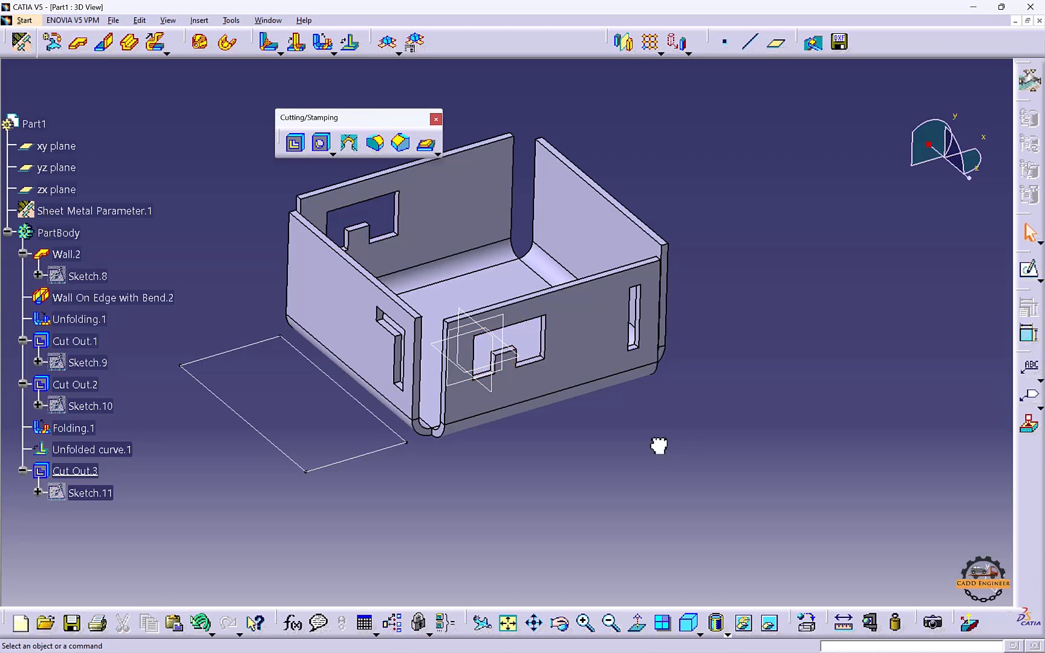
Step: Place an 8 mm diameter blind hole, 10 mm deep with a flat bottom, near the upper free corner of the front-left wall
middle_drag(655, 443, 548, 315)
middle_drag(564, 234, 582, 252)
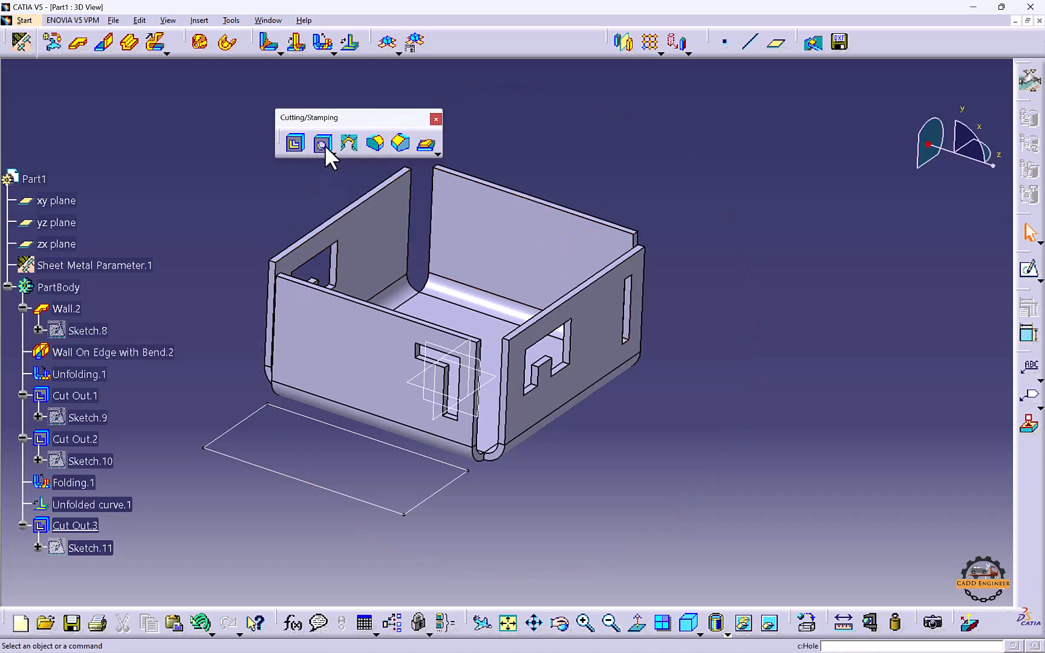
click(325, 145)
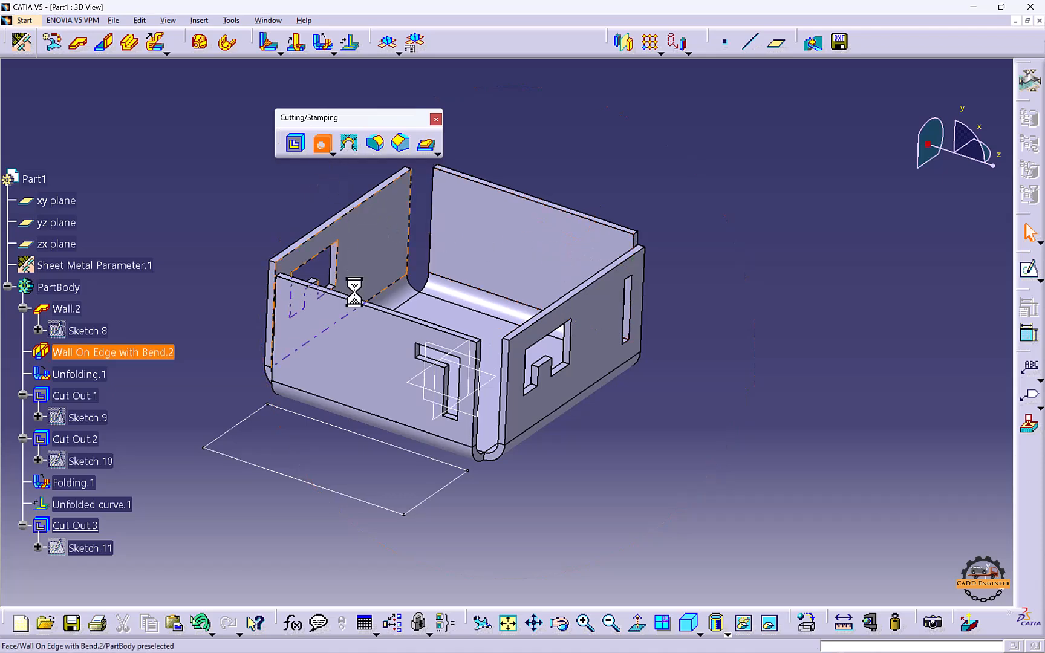
click(310, 323)
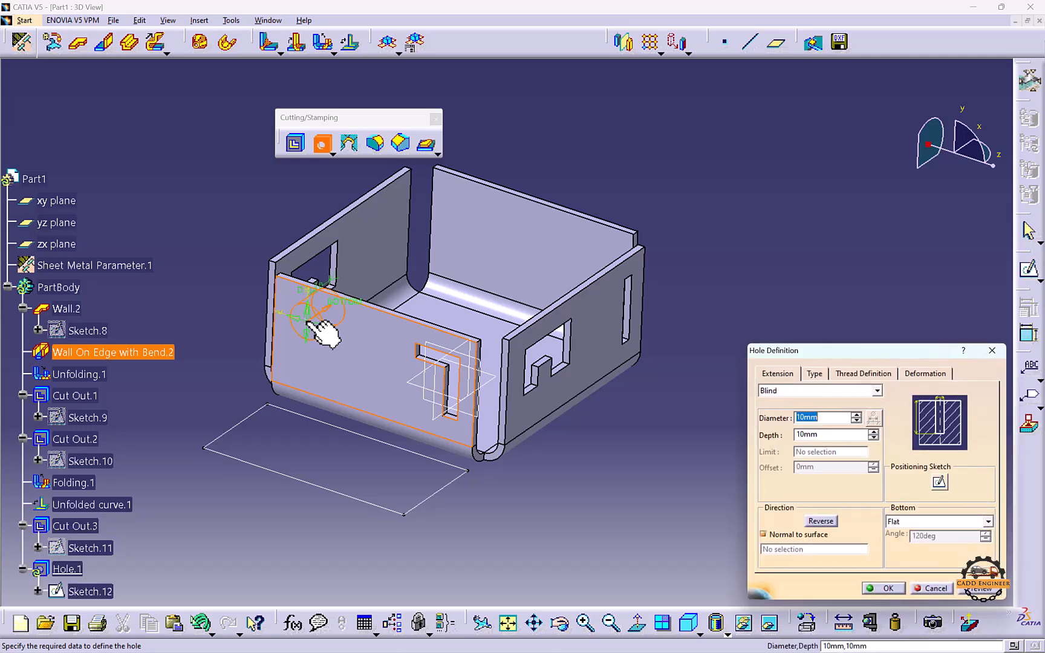
middle_drag(329, 360, 419, 319)
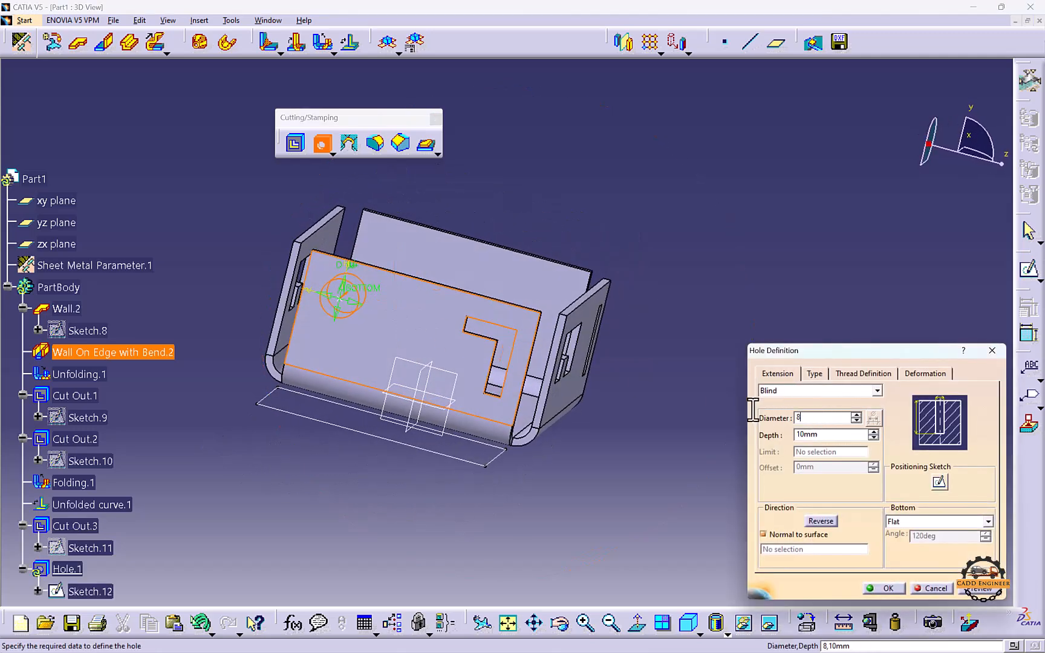
text(8)
key(Return)
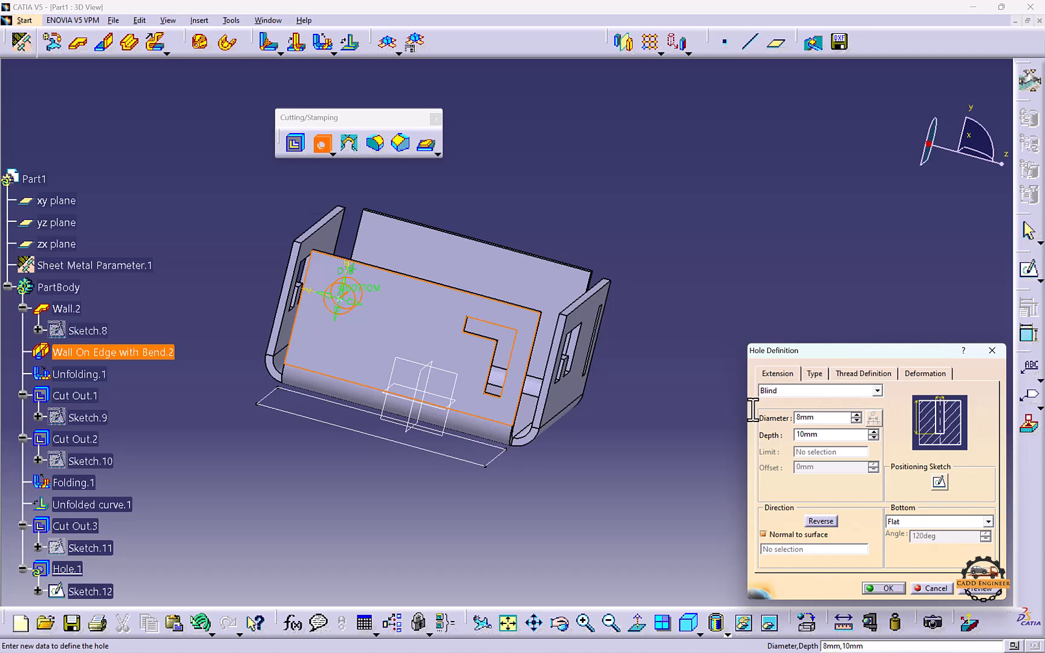
click(886, 588)
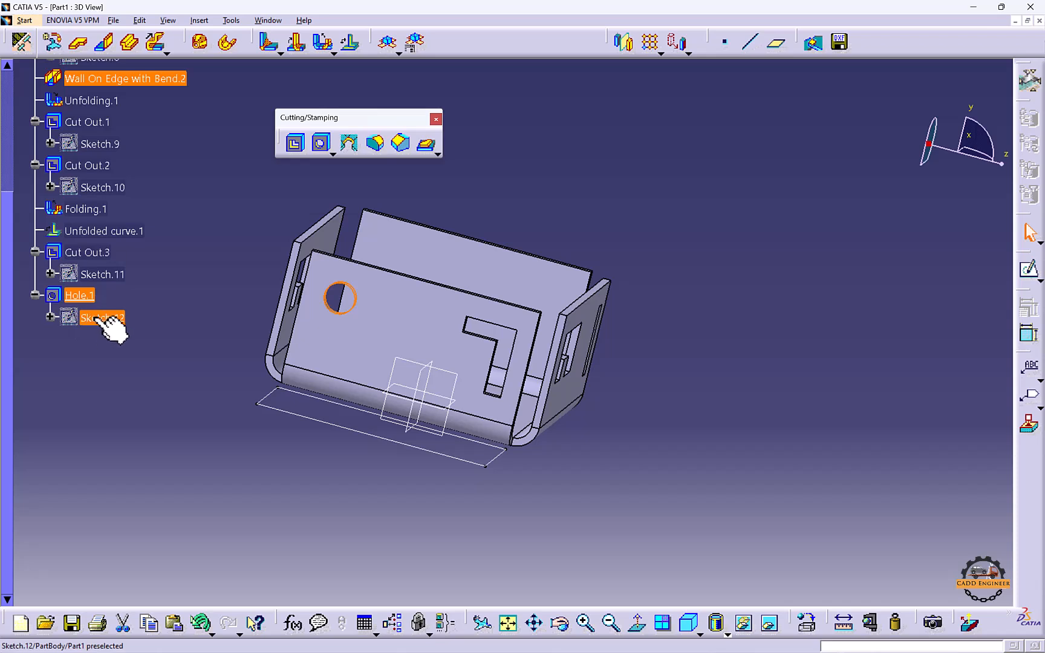
Step: Open the hole's positioning sketch and constrain the hole centre 9 mm from the wall's adjacent side edge
double_click(103, 318)
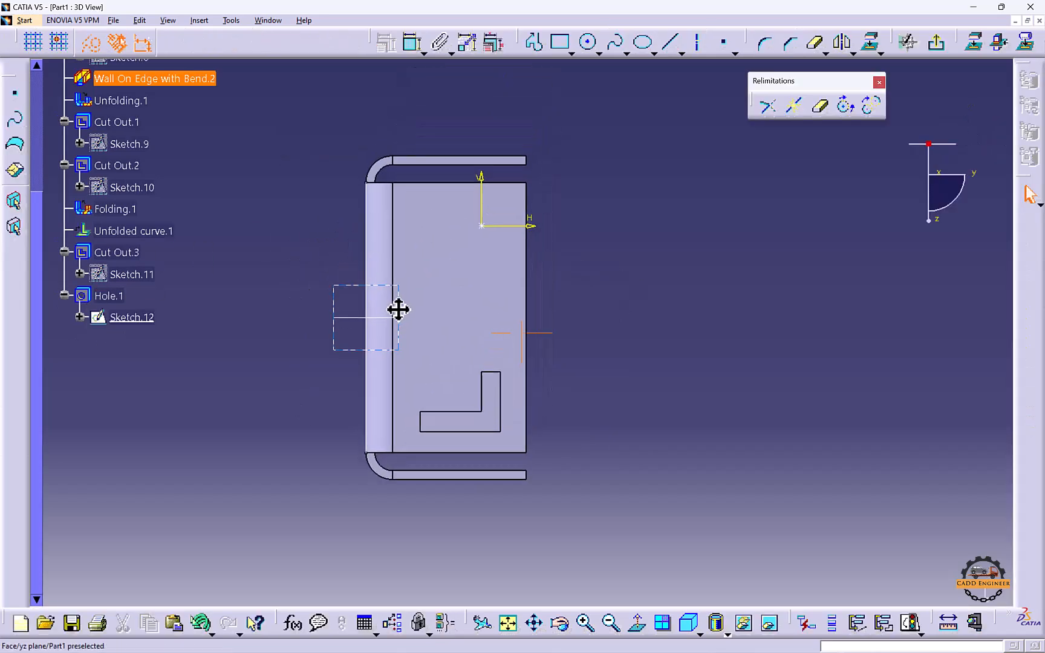
click(406, 41)
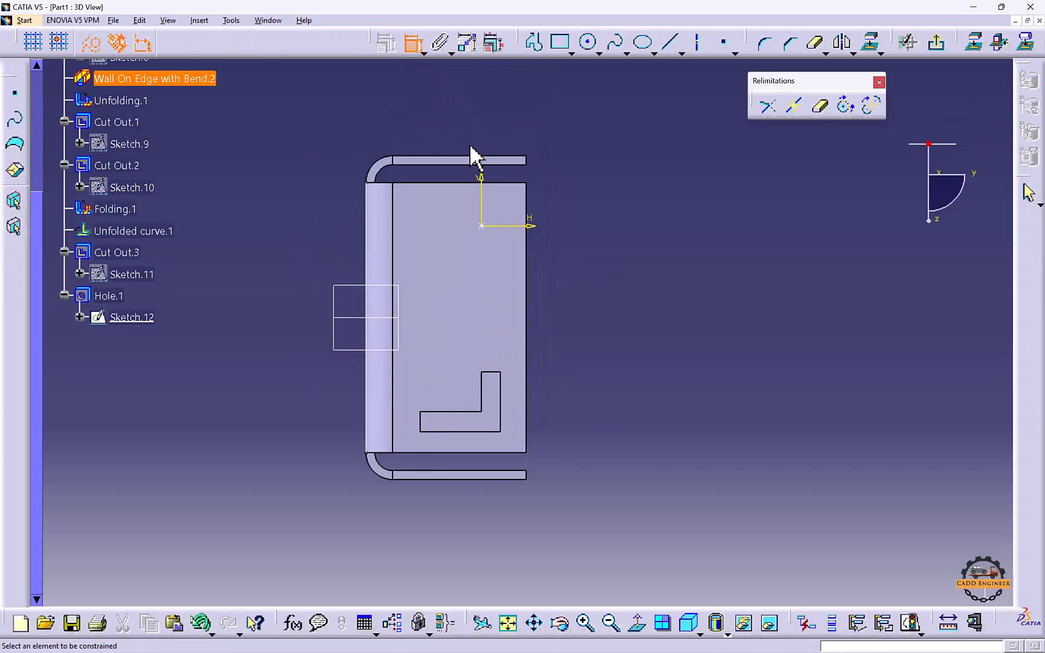
click(482, 226)
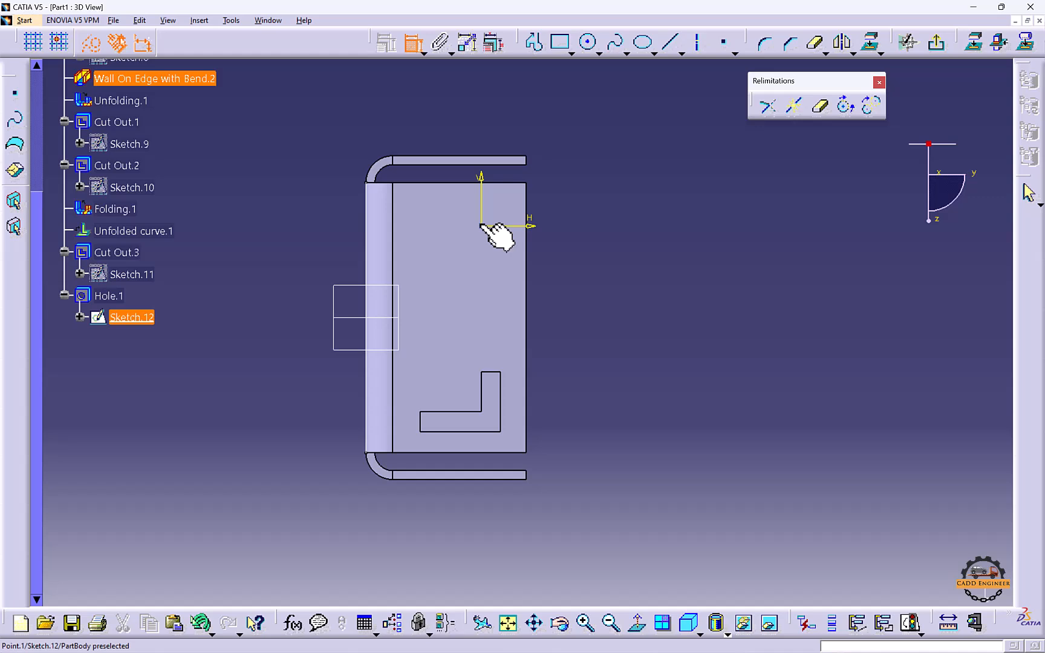
click(495, 183)
double_click(611, 203)
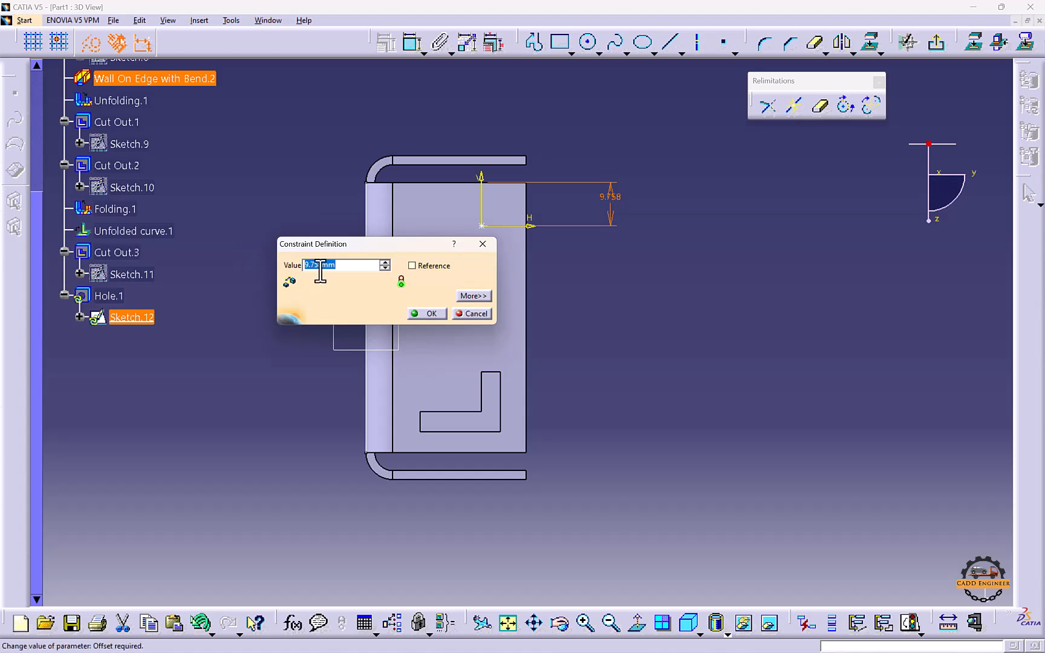
key(Return)
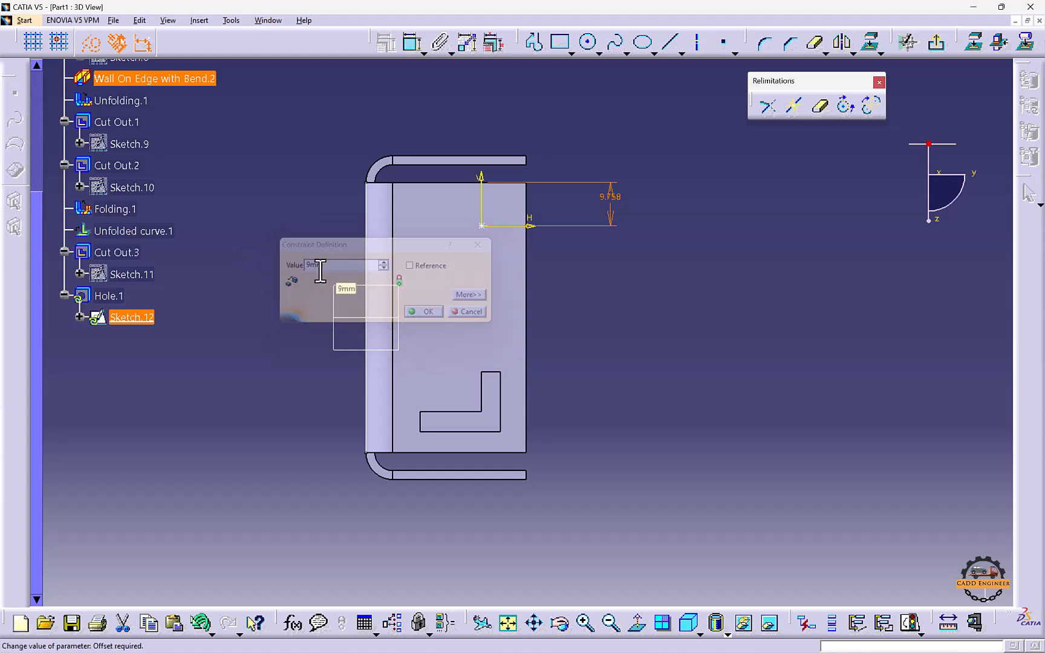
Step: Constrain the hole centre 10 mm from the wall's free edge and leave the sketch
click(413, 43)
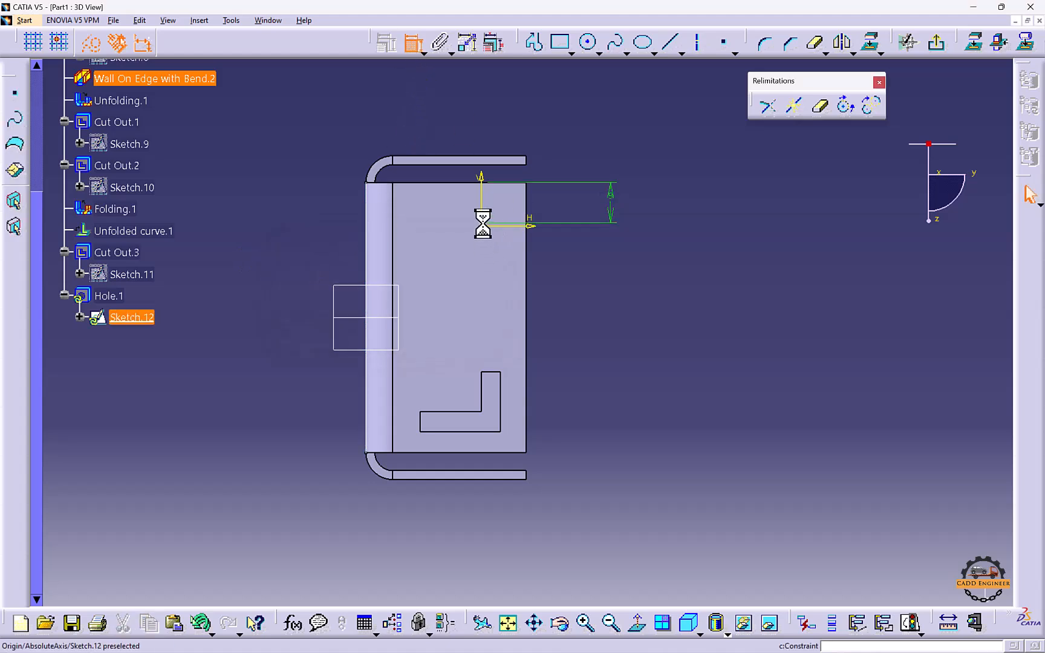
click(482, 223)
click(525, 200)
double_click(502, 128)
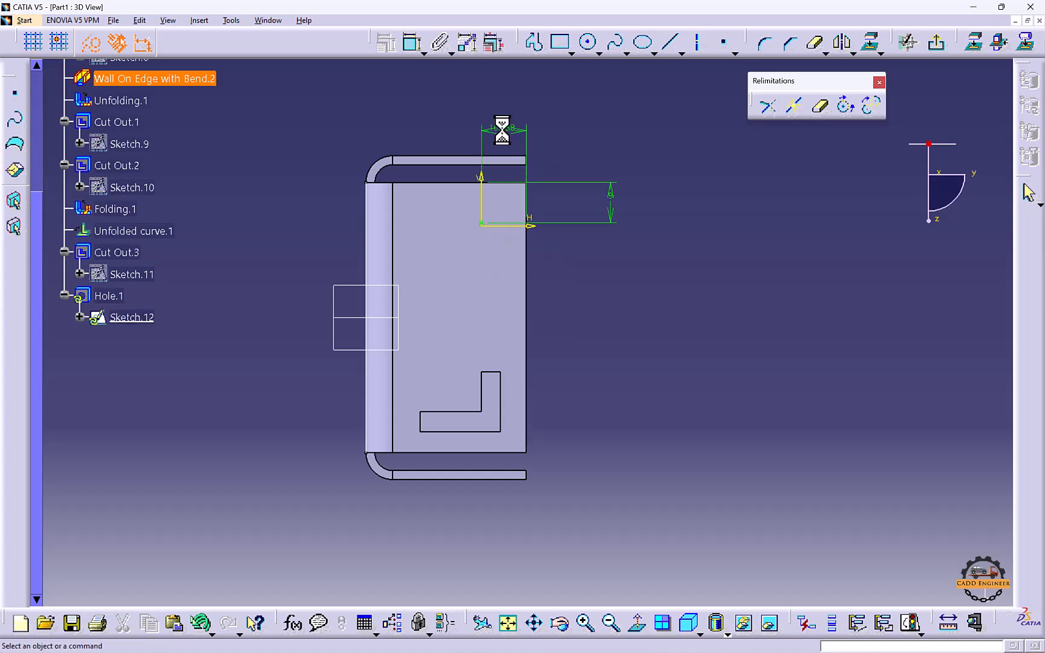
text(10)
key(Return)
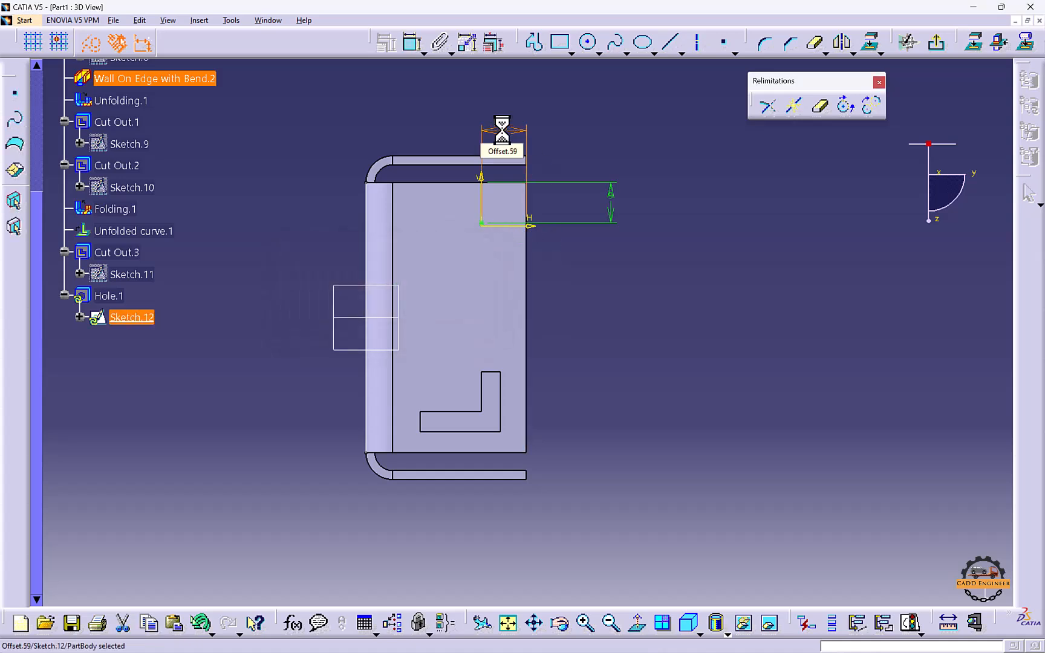
click(936, 42)
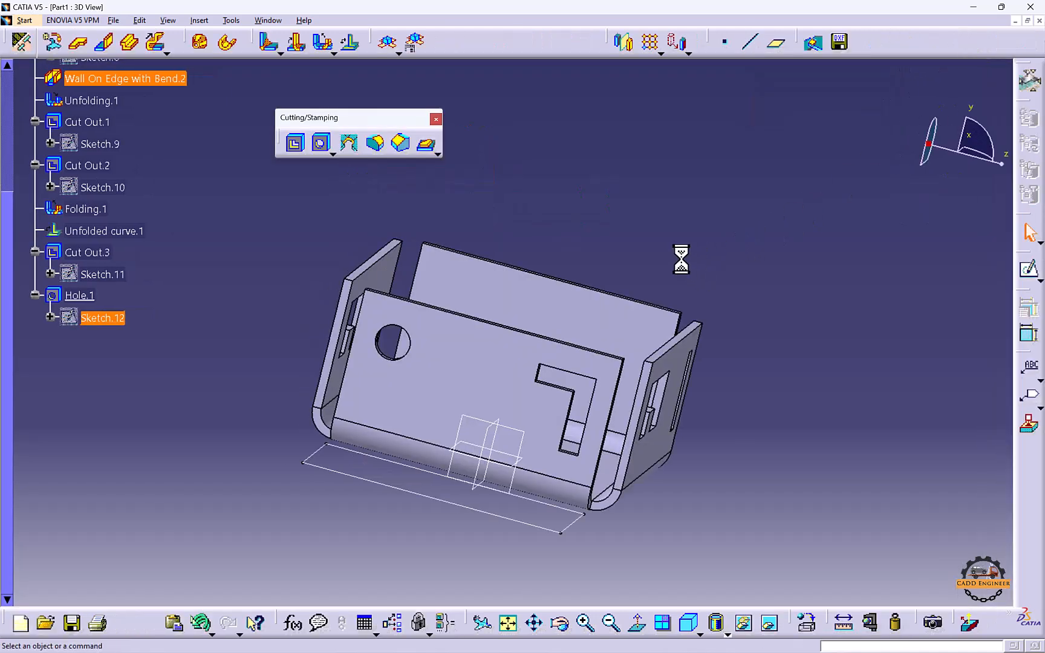
Step: Create an 8 mm diameter circular cutout on the inner bend face between the base and the plain wall
mouse_move(678, 254)
middle_down()
mouse_move(587, 256)
mouse_move(530, 275)
middle_up()
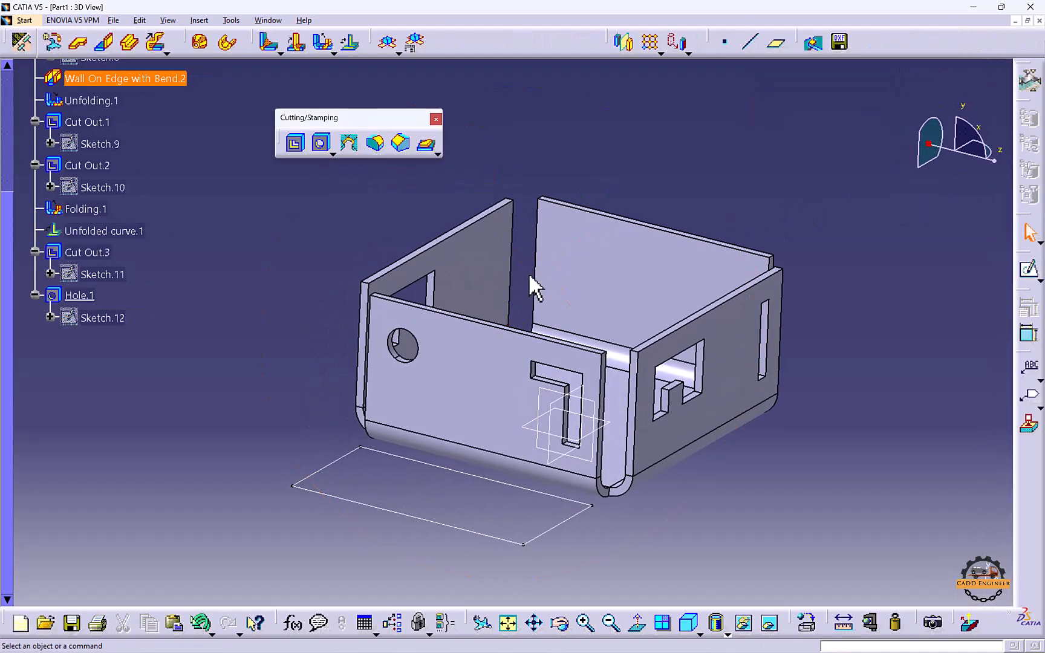
click(333, 154)
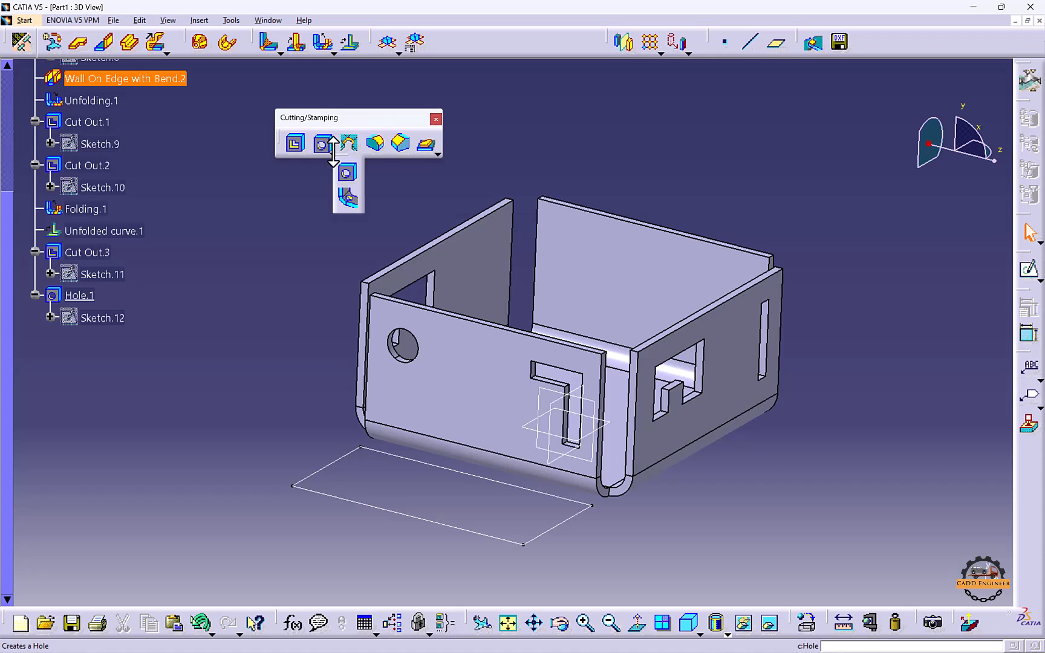
click(345, 197)
mouse_move(541, 297)
middle_down()
mouse_move(543, 367)
mouse_move(603, 298)
mouse_move(517, 345)
mouse_move(626, 296)
middle_up()
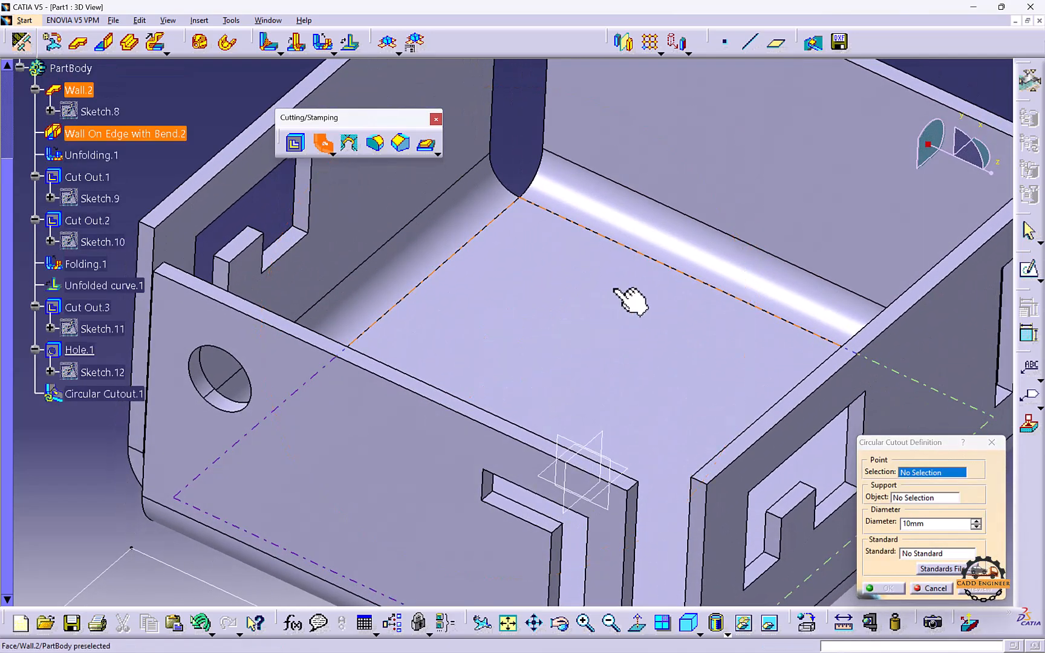
click(652, 229)
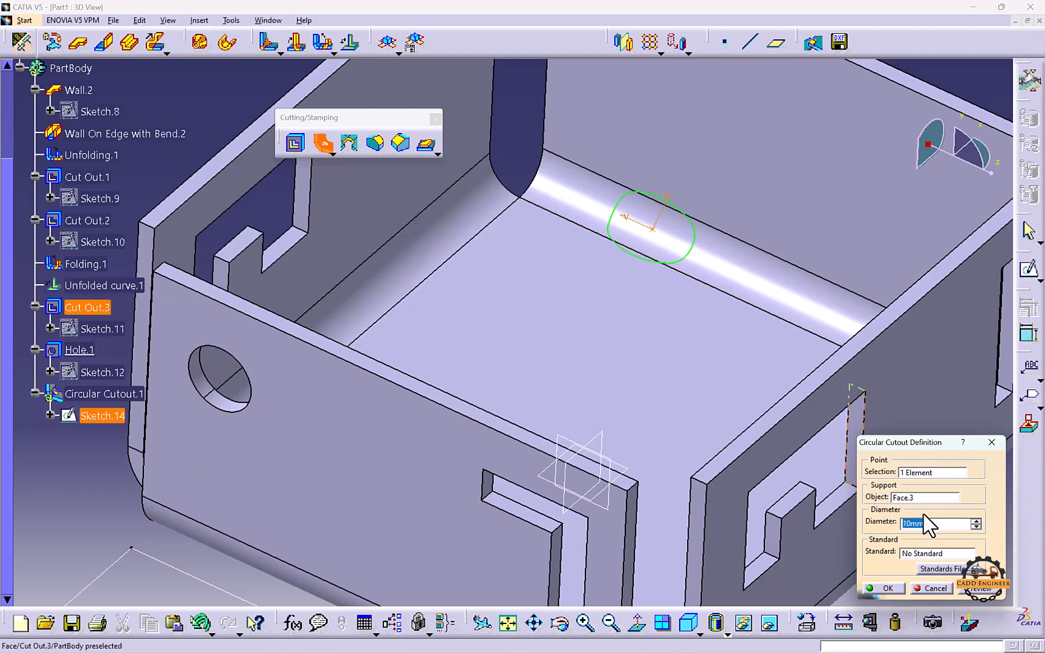
click(978, 589)
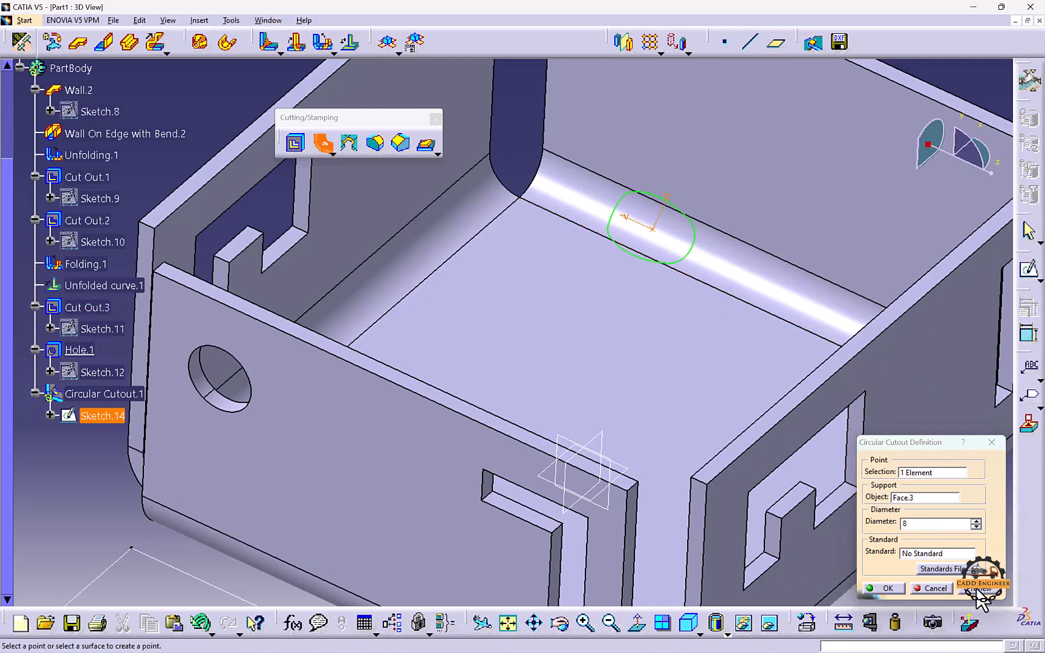
click(881, 588)
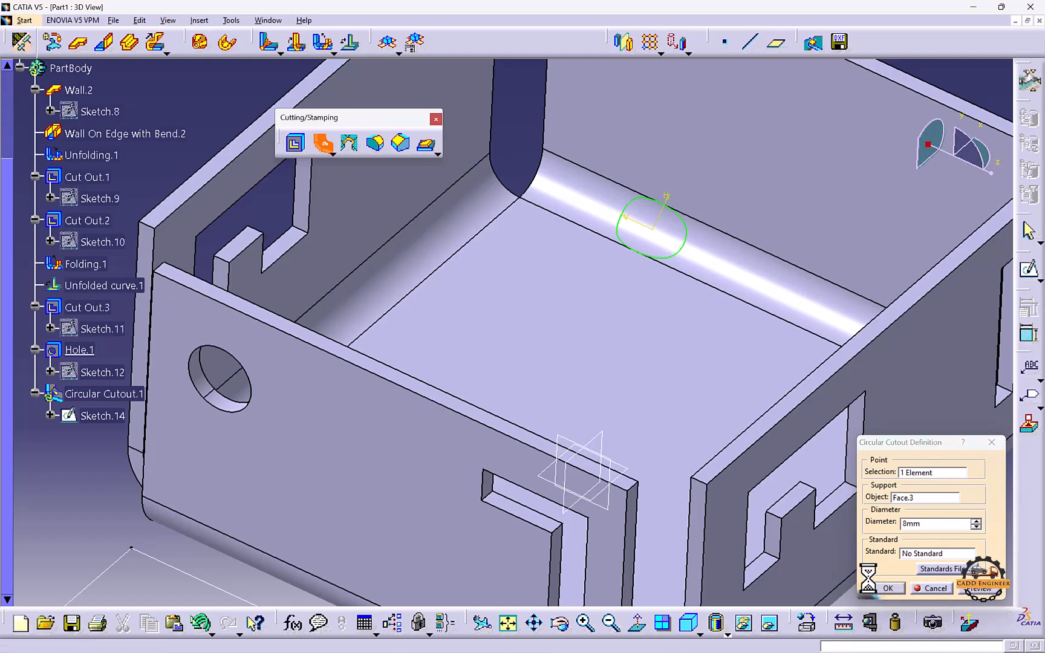
Step: Add a Circular corner relief of 8 mm radius between the bends of the wall with the hole and the adjacent slotted wall
middle_drag(644, 285, 420, 226)
click(351, 144)
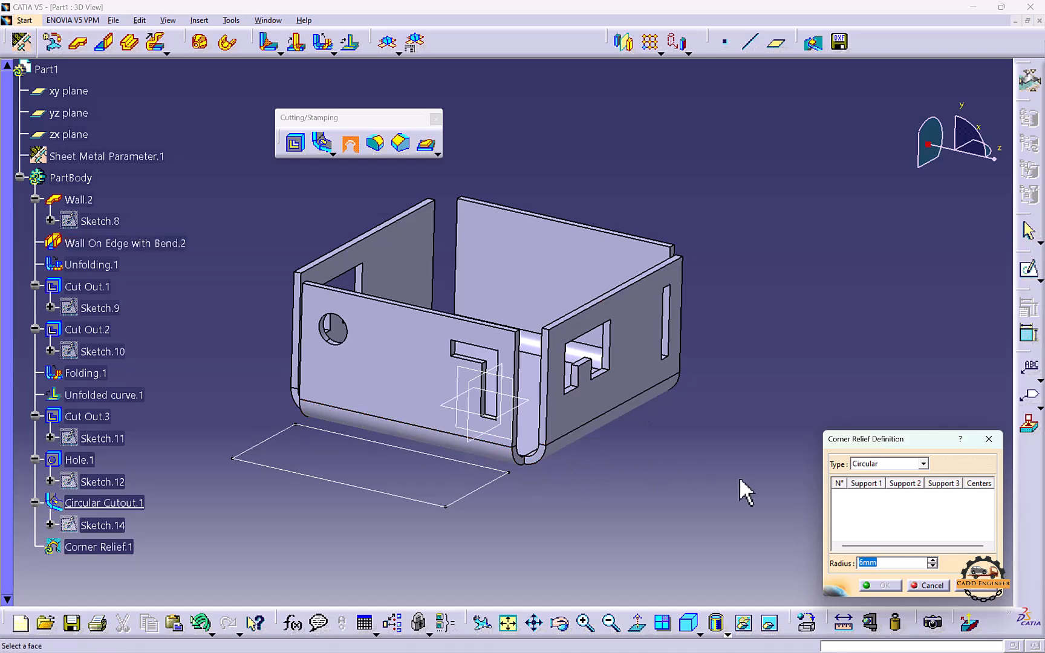
middle_drag(586, 452, 527, 301)
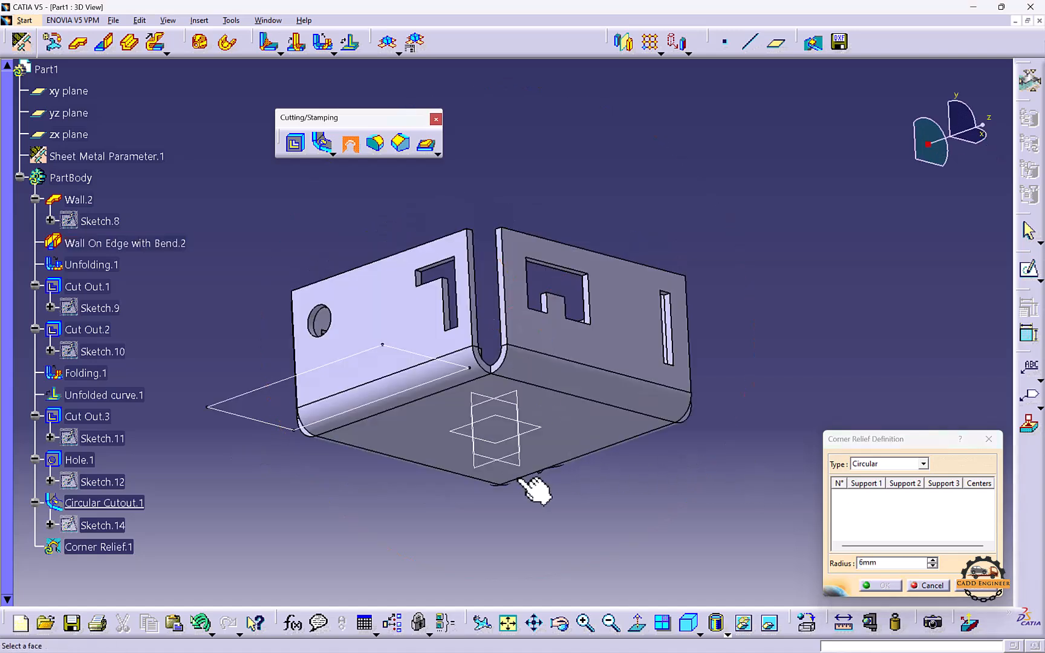
click(531, 374)
click(481, 367)
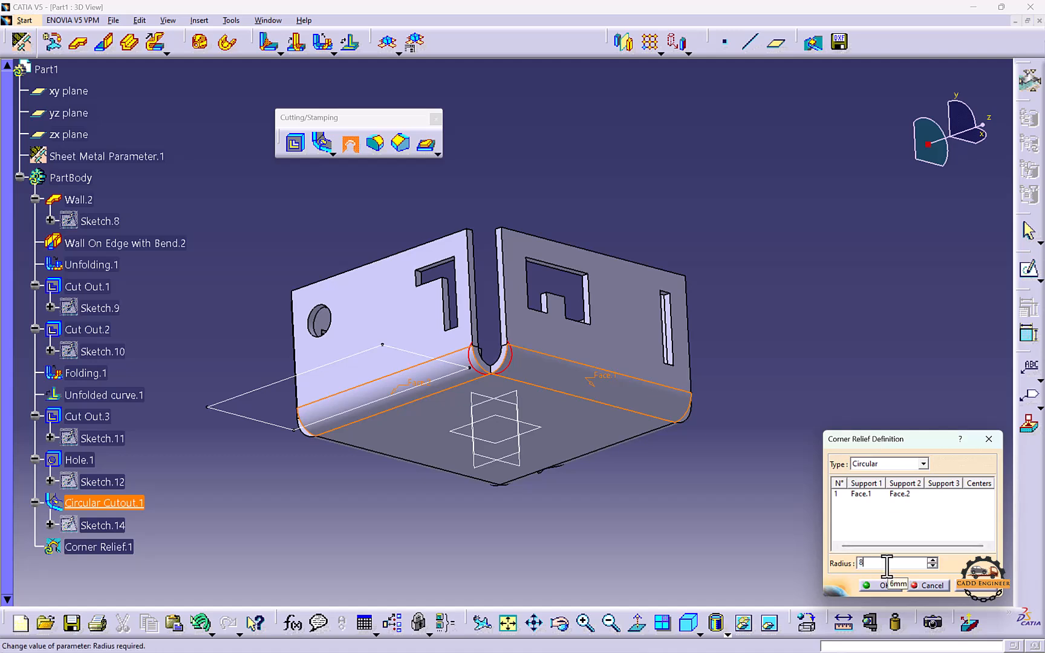
key(Return)
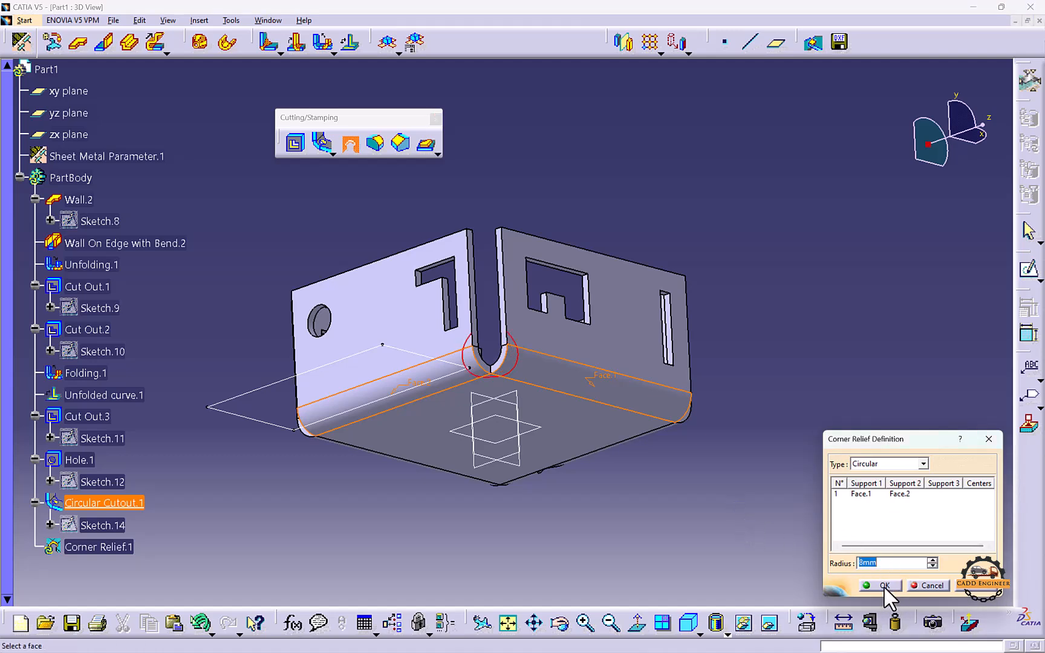
click(884, 585)
Step: Add a Square corner relief of 10 mm length between the slotted wall's bend and the bend holding the circular cutout
middle_drag(689, 473, 495, 287)
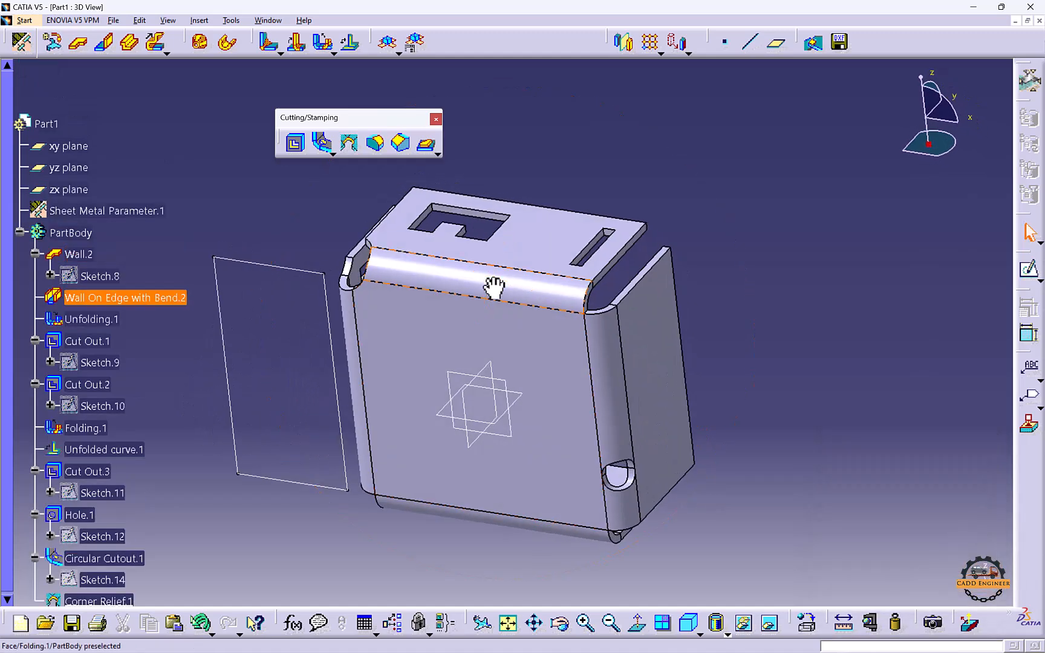
click(346, 148)
click(858, 464)
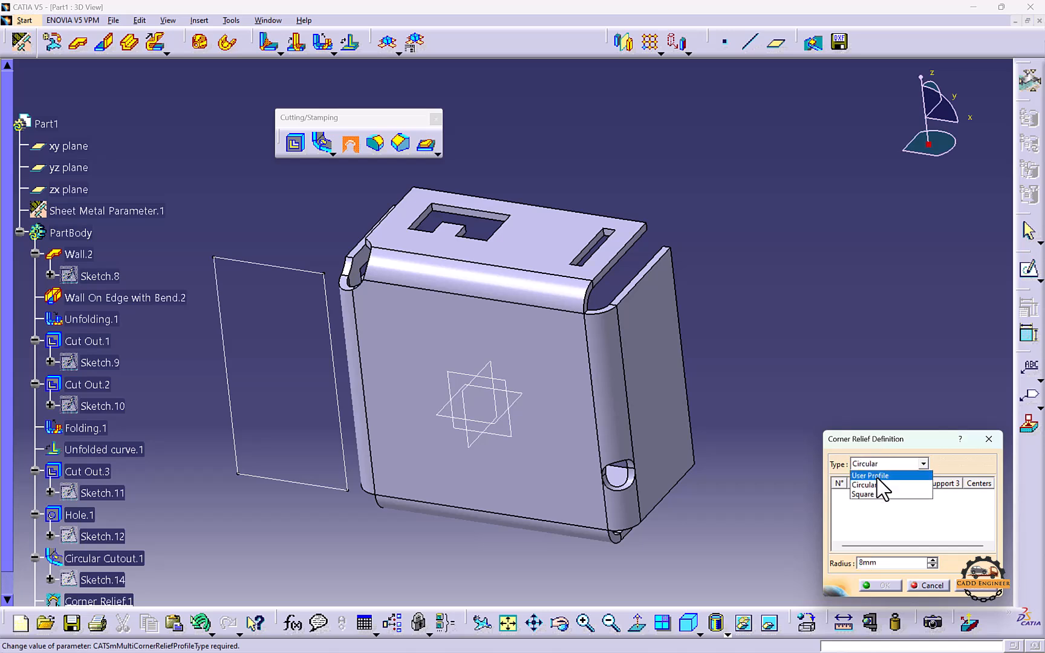
click(870, 494)
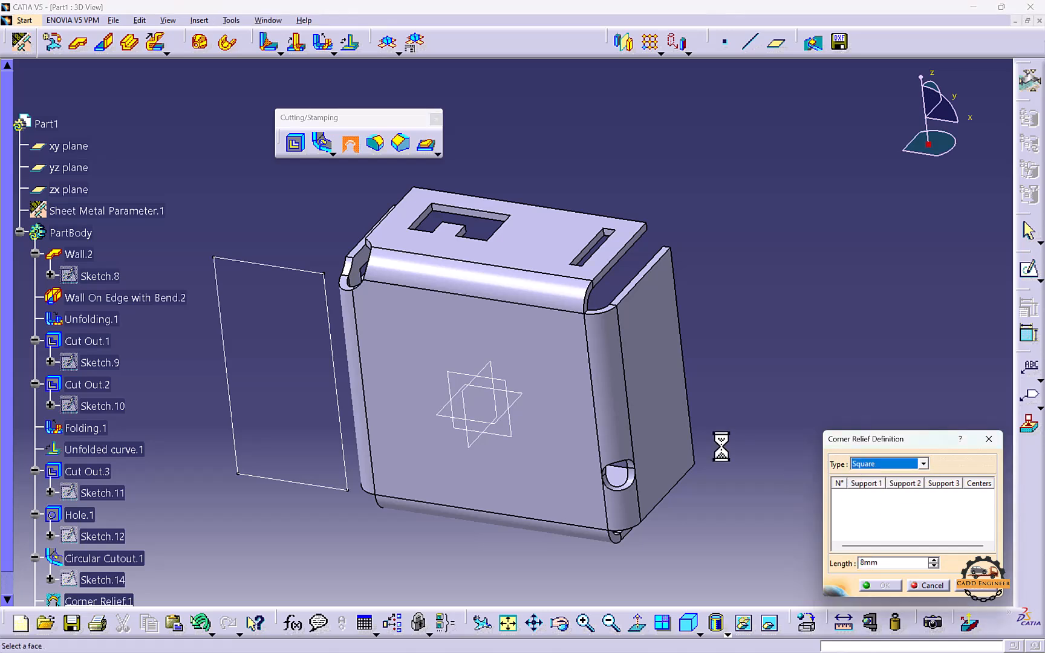
click(617, 354)
click(612, 363)
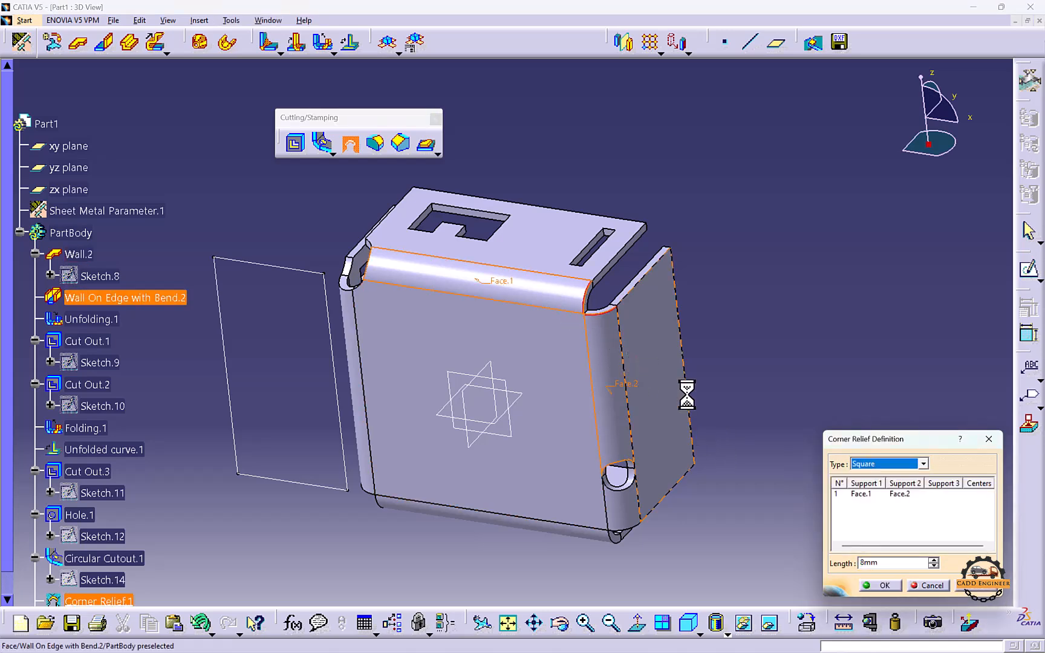
click(933, 559)
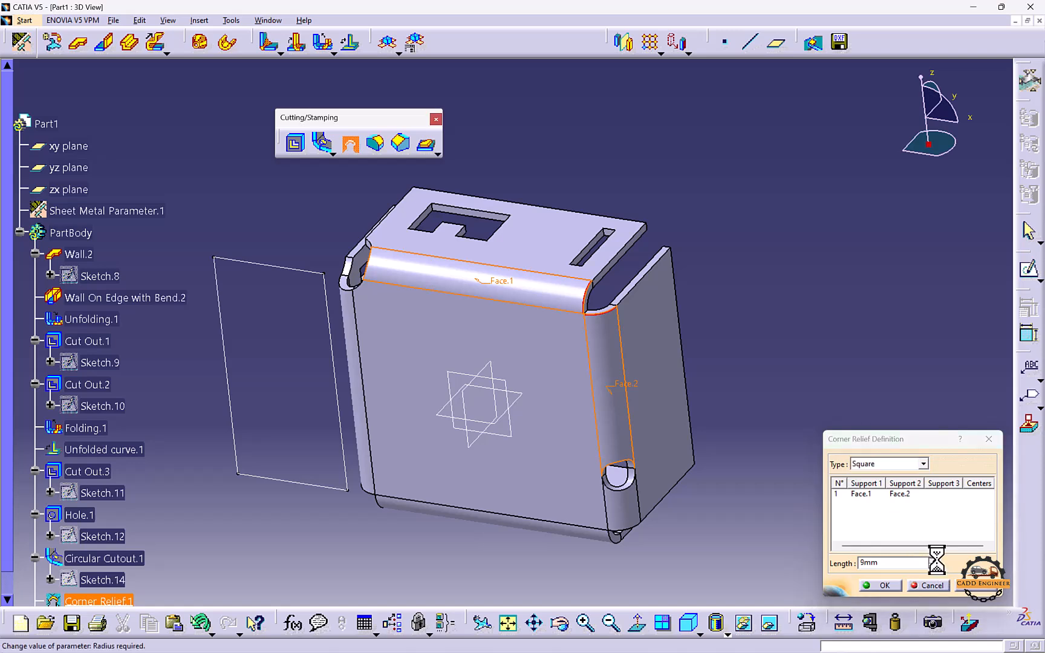
click(933, 559)
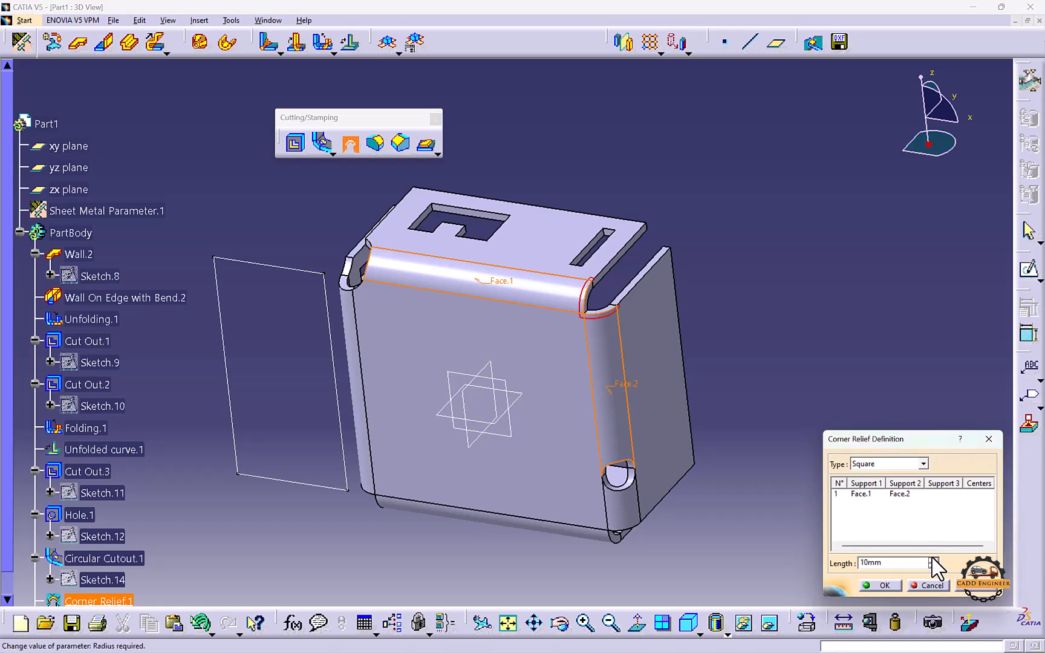
click(880, 585)
Step: Start a User Profile corner relief, switch to the unfolded view and select the bend of the wall with only the notched cutout
middle_drag(739, 390, 629, 303)
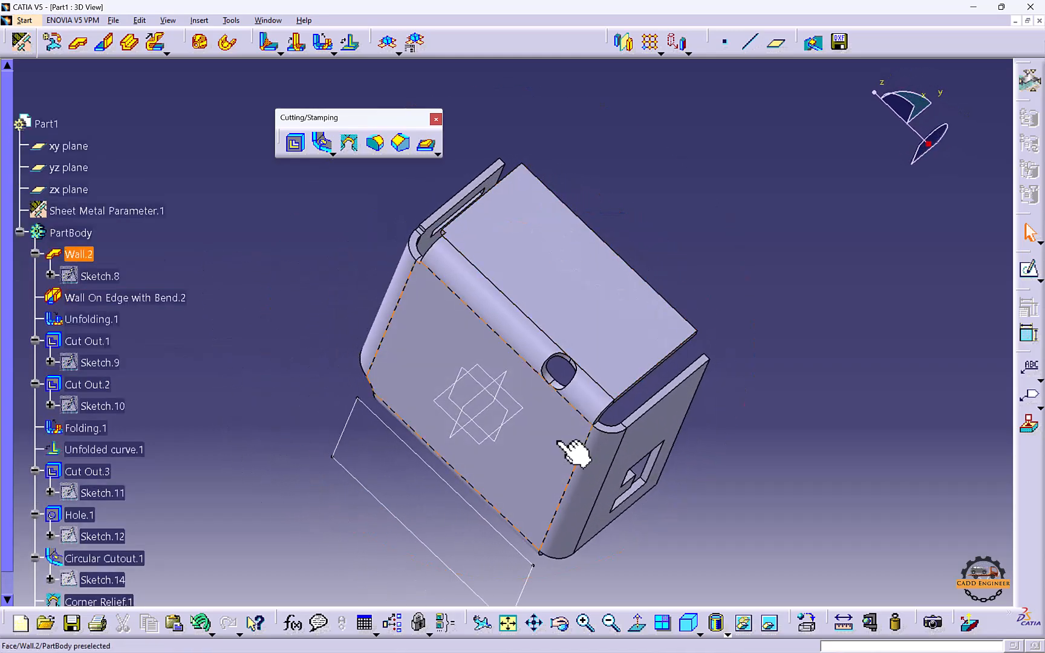
middle_drag(571, 450, 383, 230)
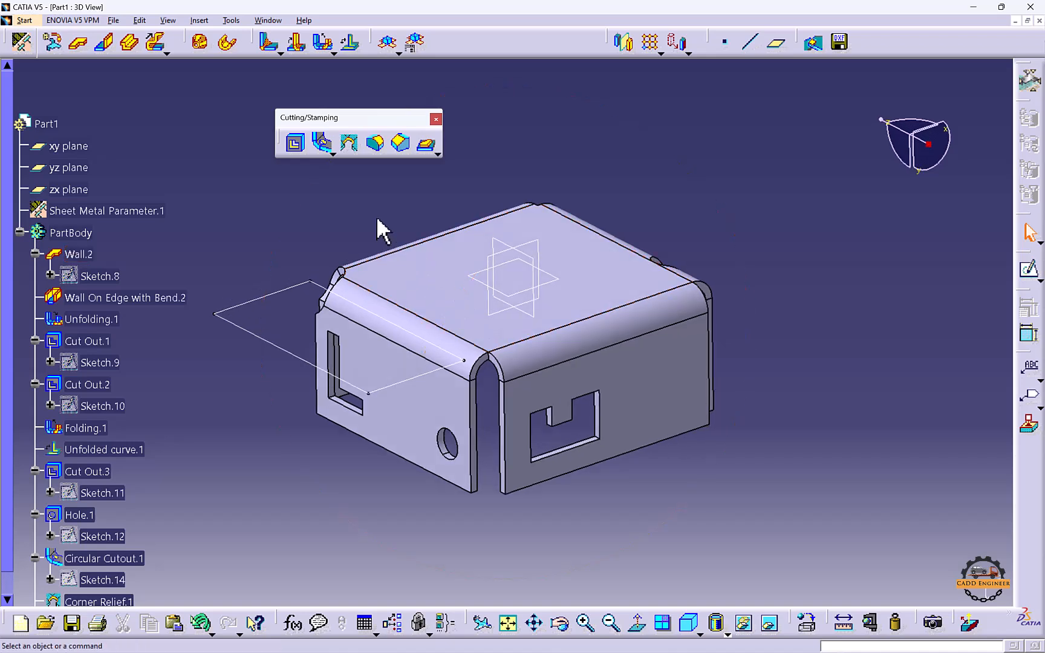
click(350, 144)
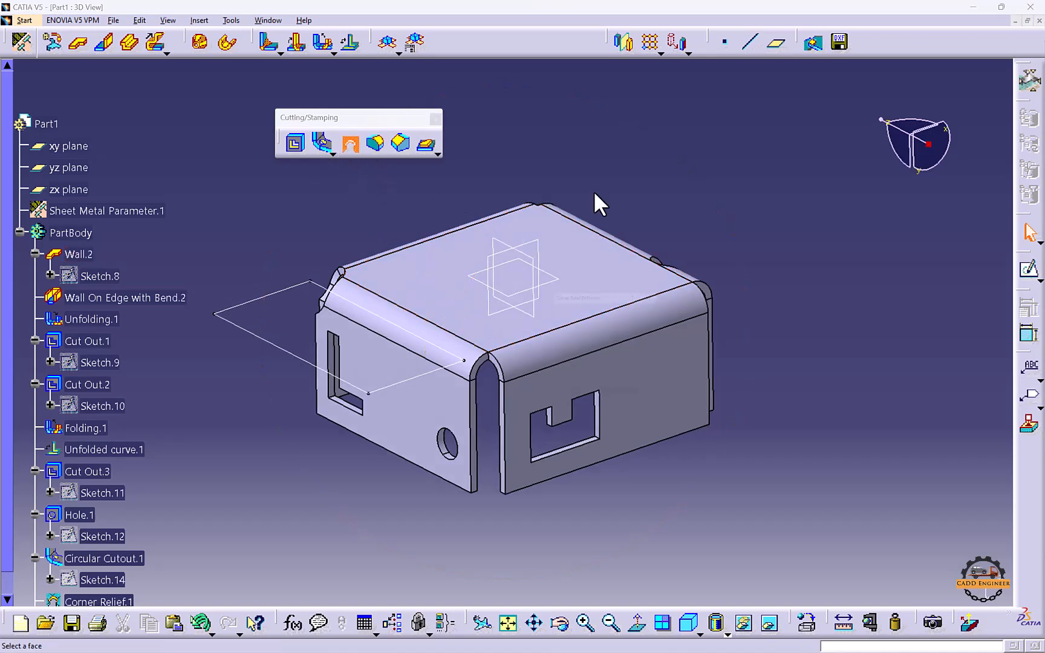
click(874, 465)
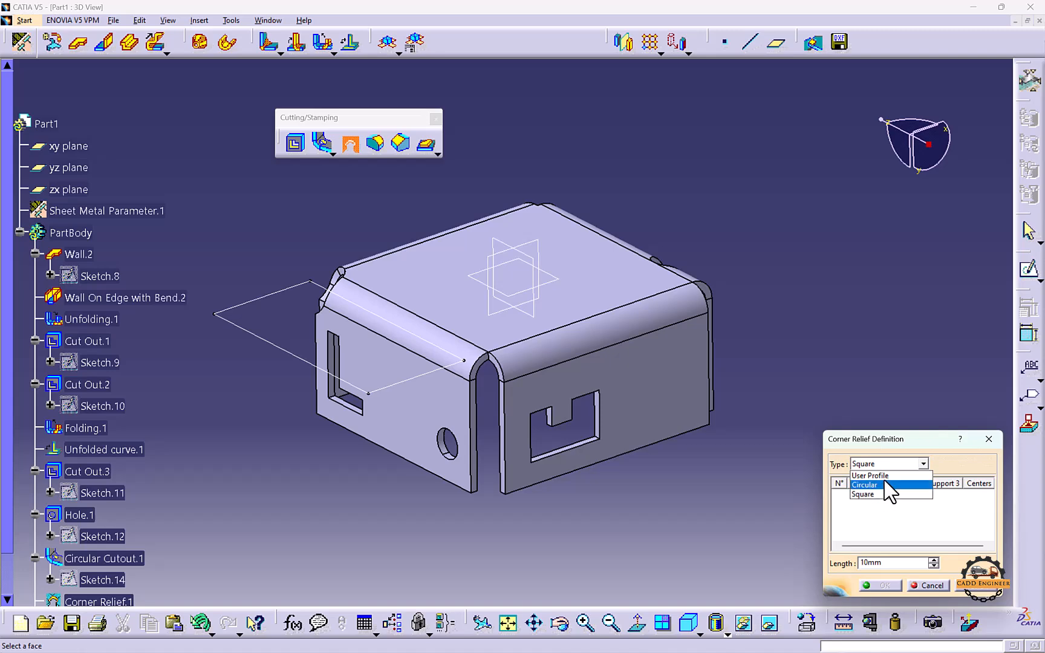
click(869, 475)
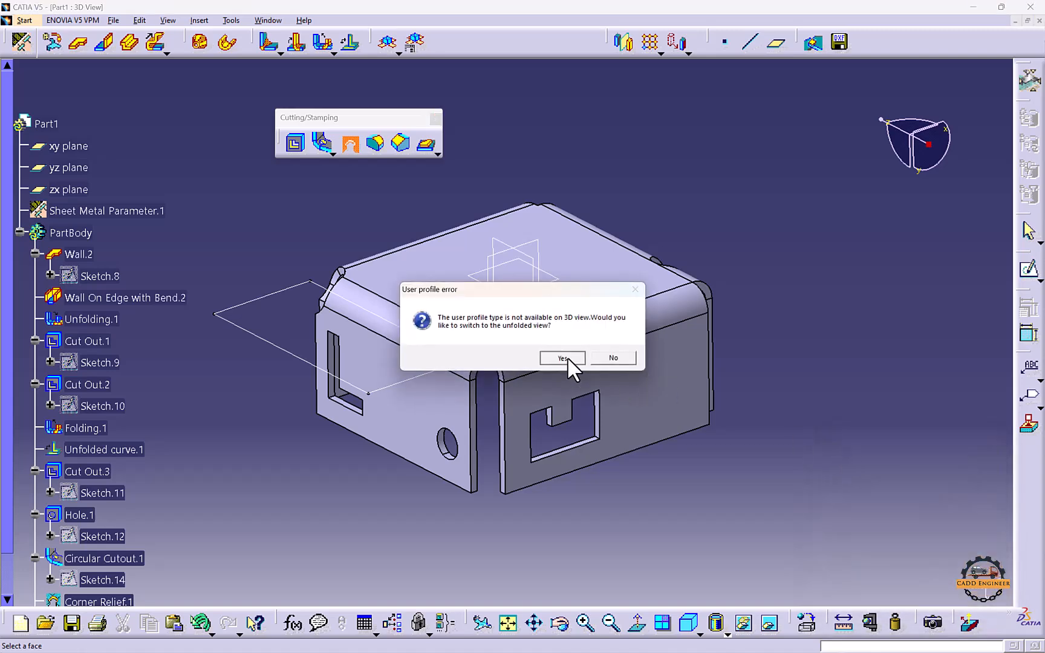
click(562, 358)
middle_drag(532, 355, 532, 402)
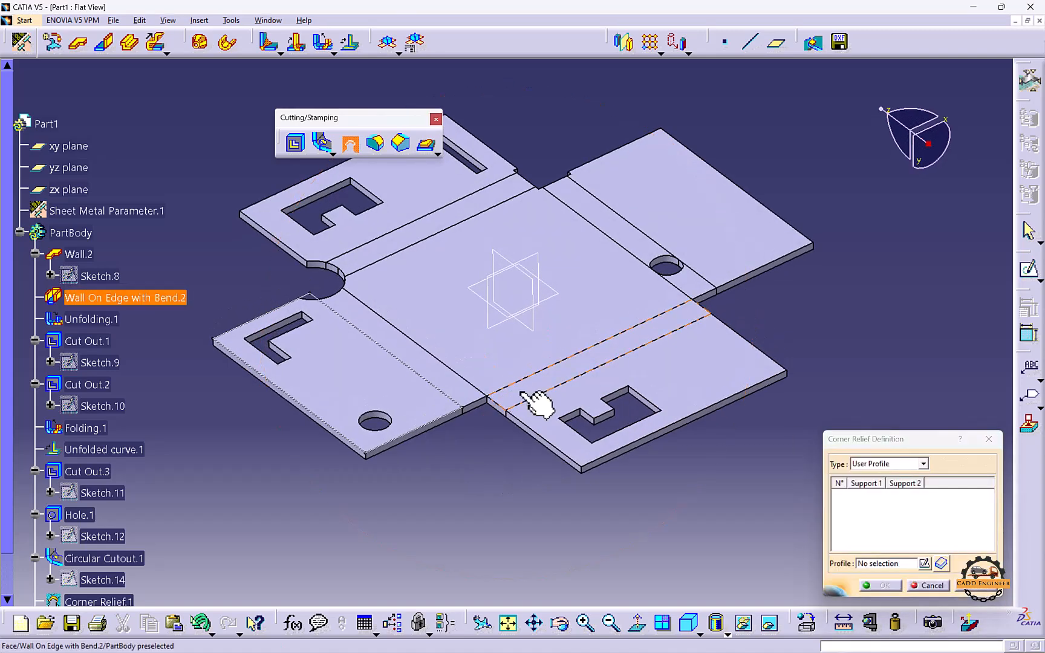
click(532, 402)
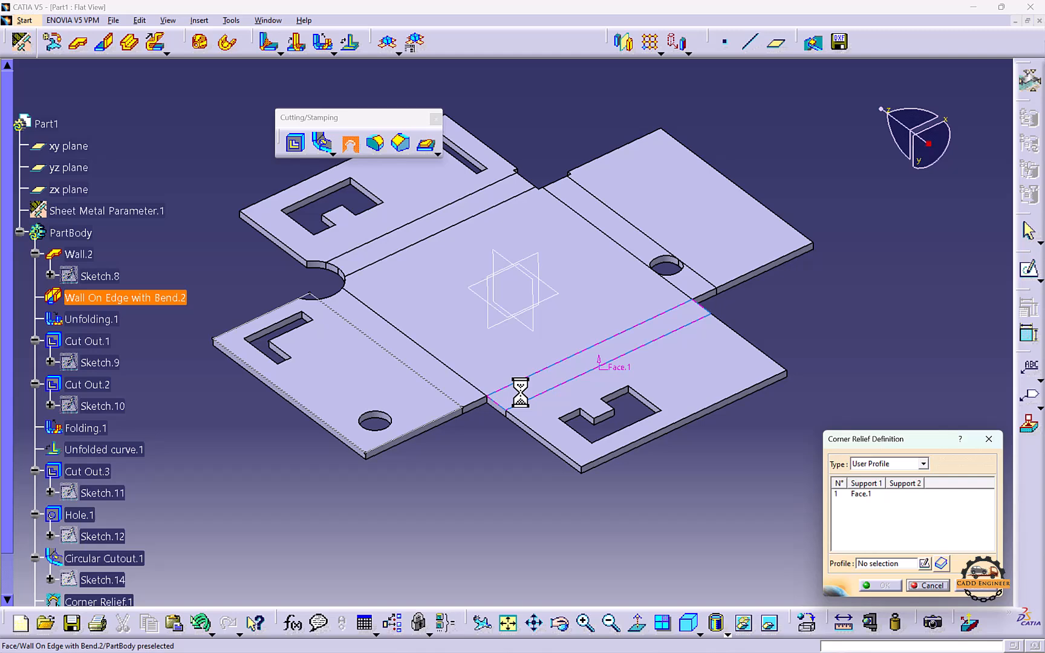
Step: Start the relief's profile sketch and draw a small circle at the corner between the selected bend and the holed wall's bend
click(925, 563)
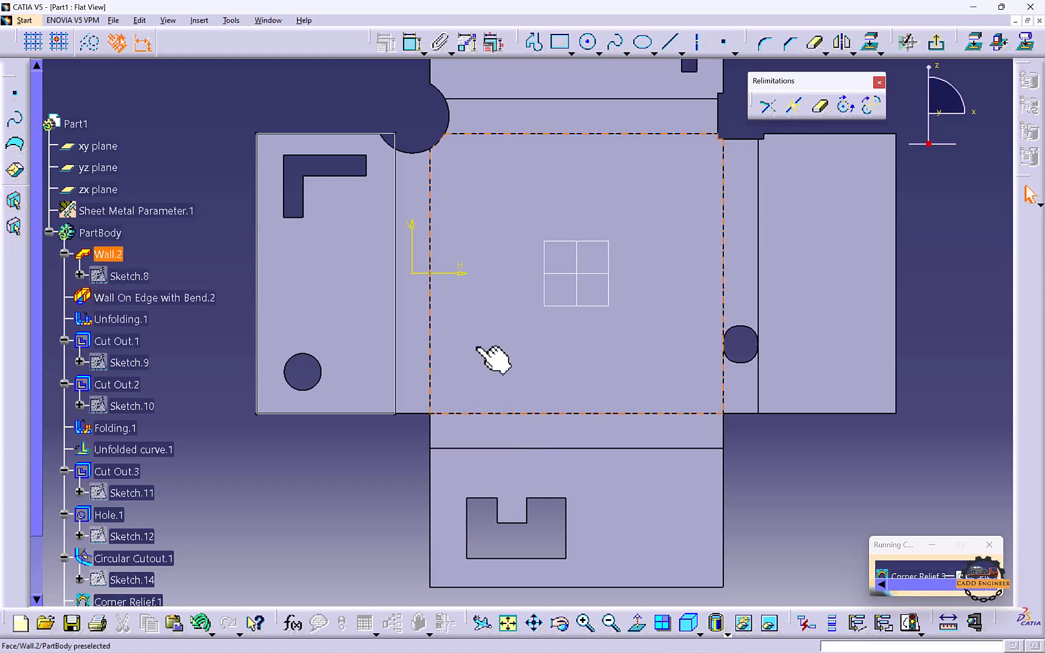
click(588, 42)
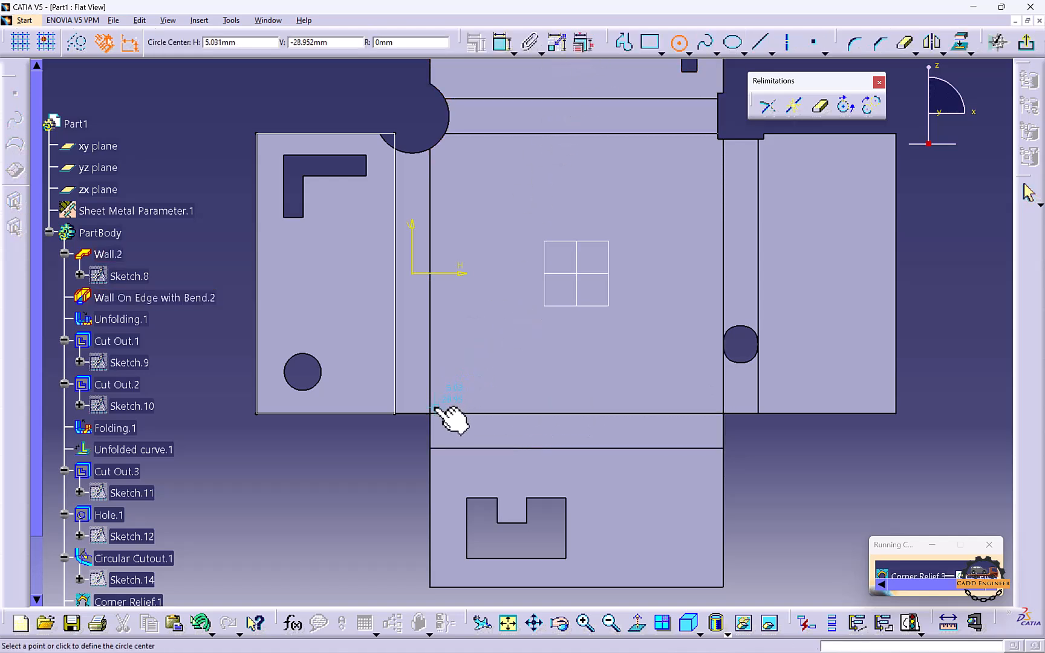
click(433, 404)
click(446, 417)
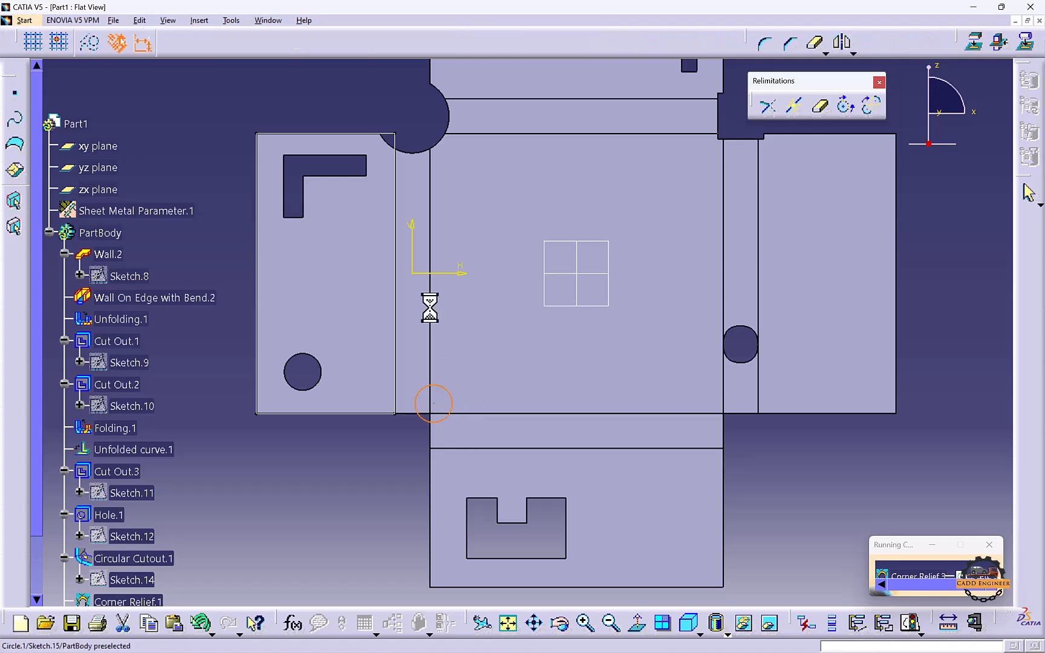
Step: Draw three connected lines from the circle's upper side out past the notch between the walls and back to the circle's lower side
click(534, 42)
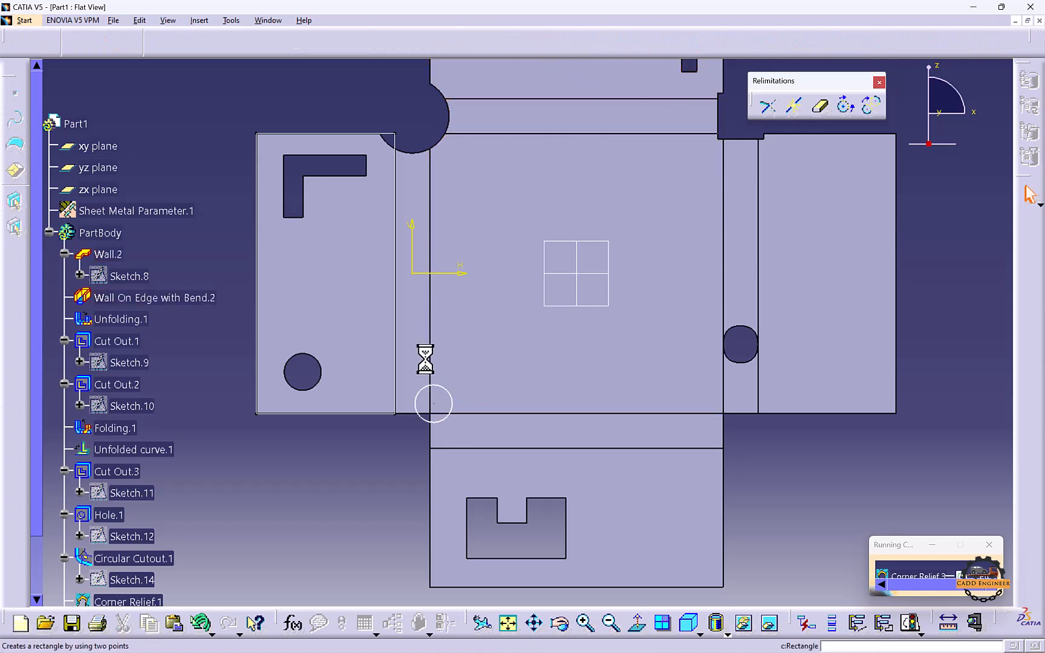
click(426, 385)
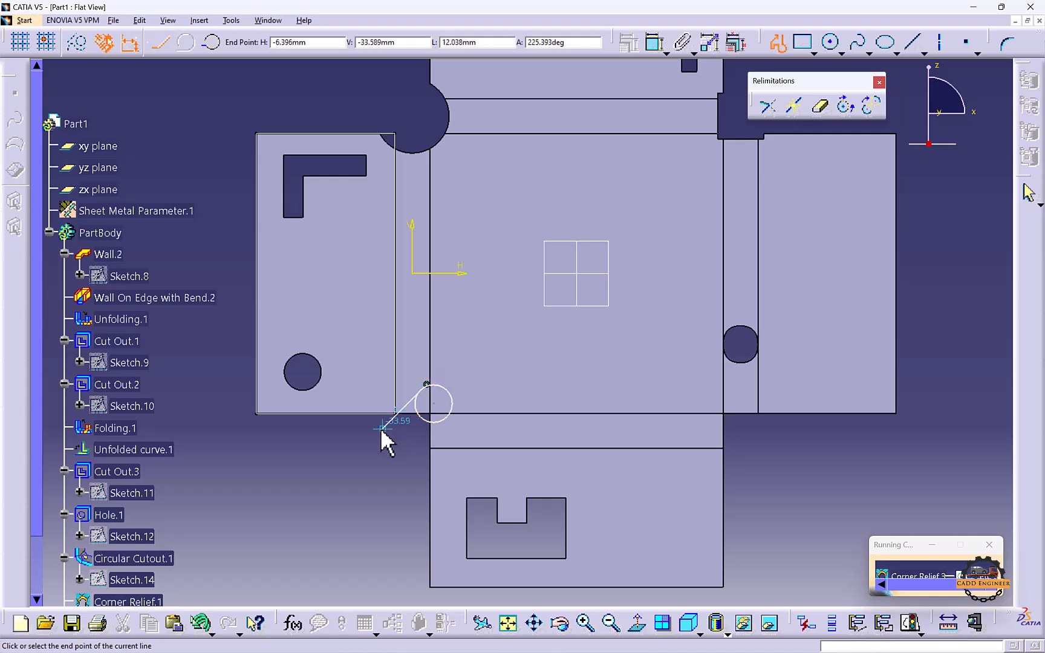
click(370, 432)
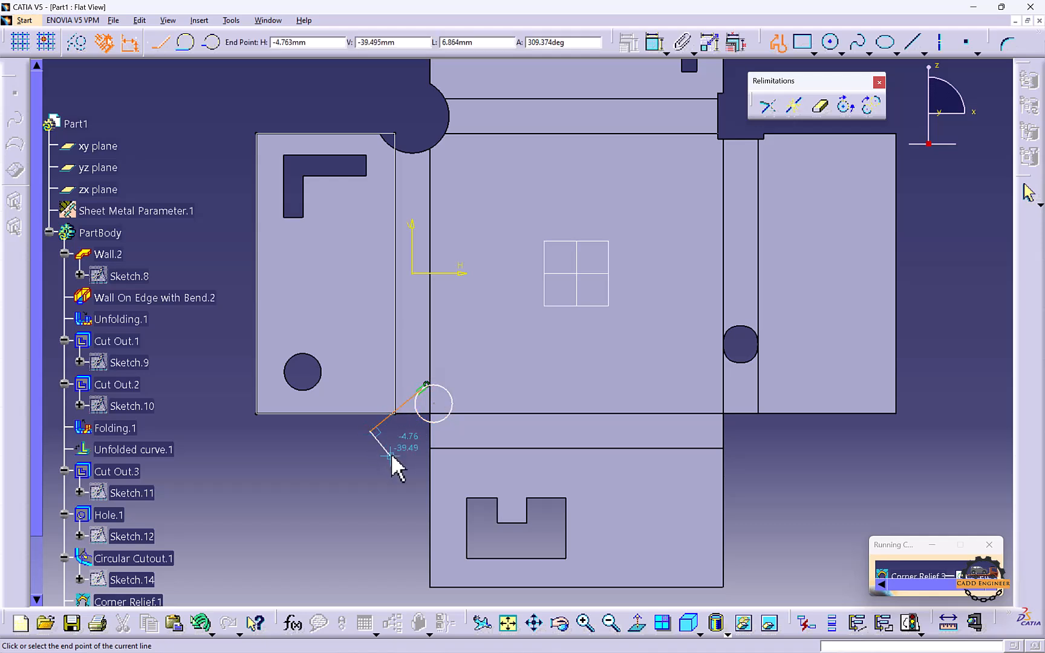
click(392, 458)
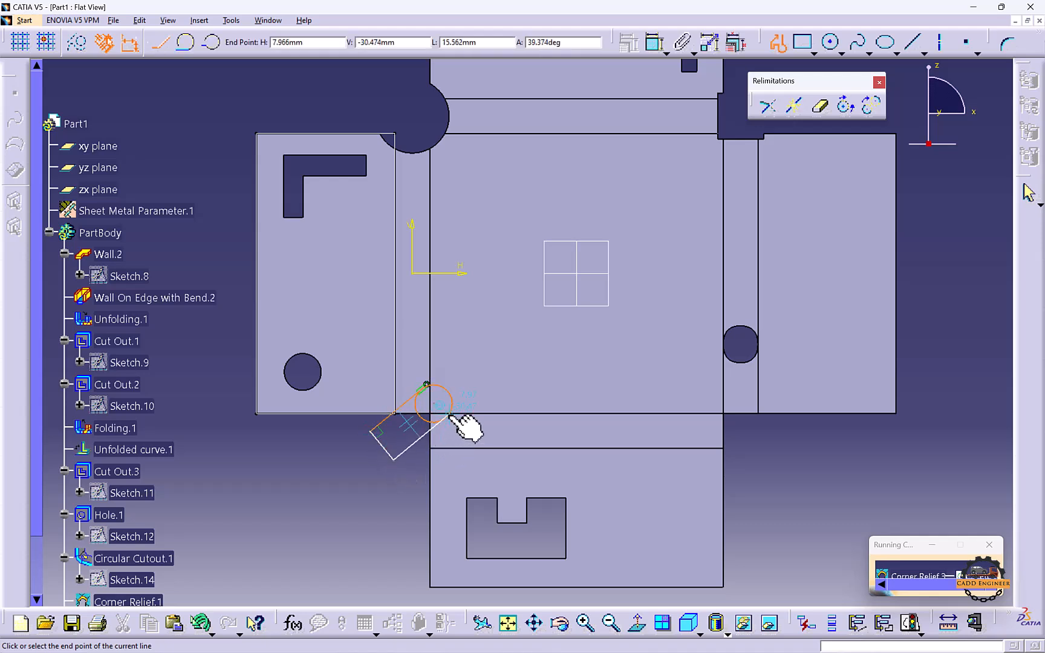
click(453, 411)
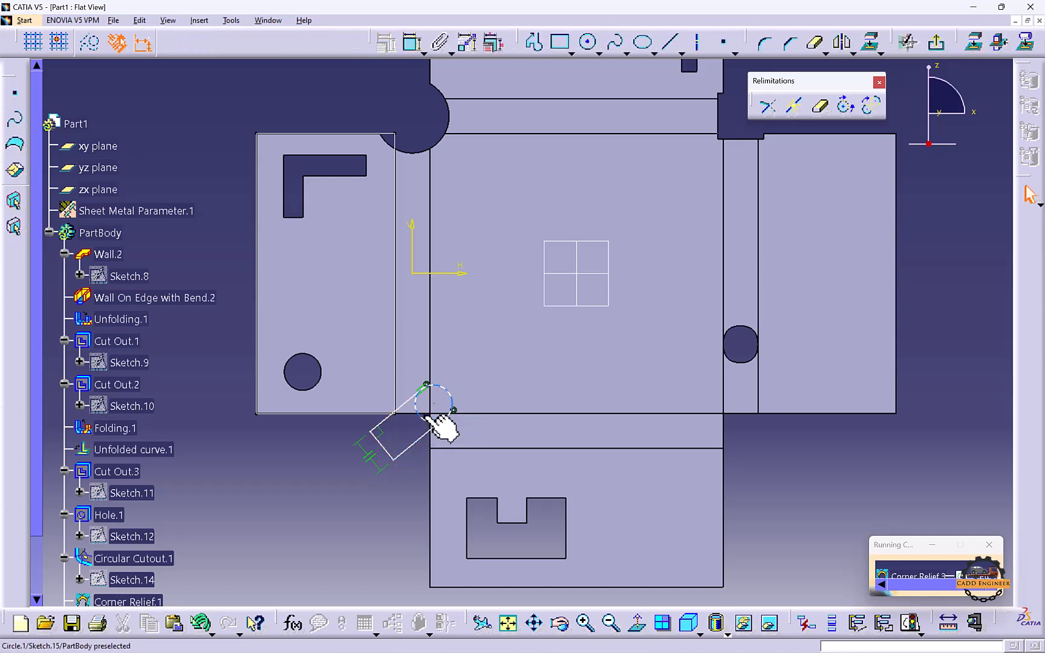
Step: Make the lower line tangent to the circle and trim away the circle's arc inside the profile, leaving a closed round-ended slot
click(431, 421)
ctrl+click(421, 438)
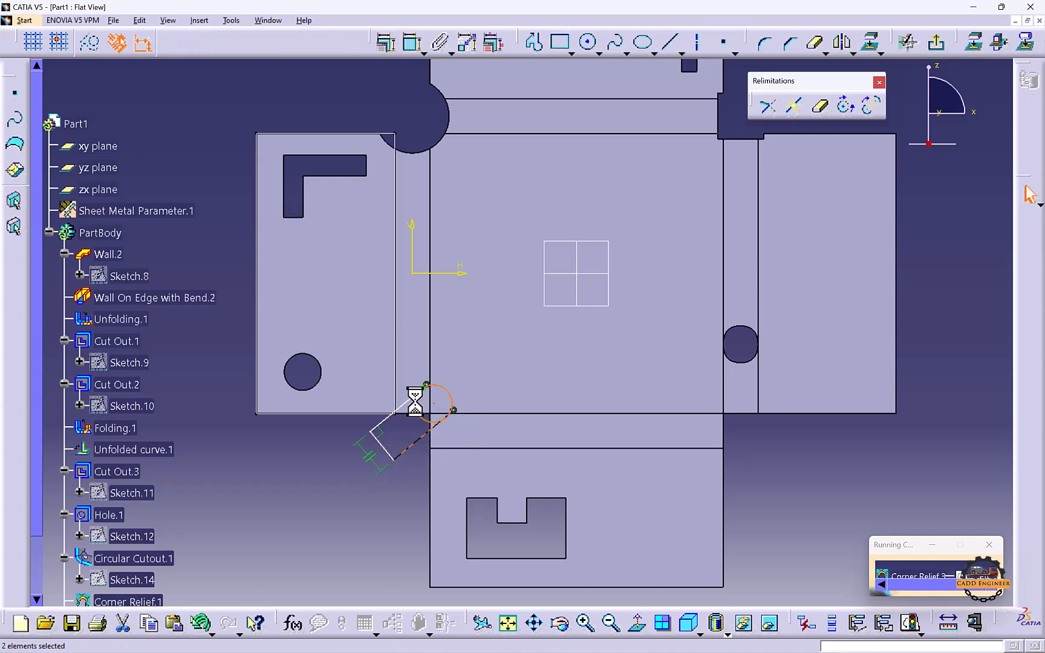
click(387, 42)
click(640, 175)
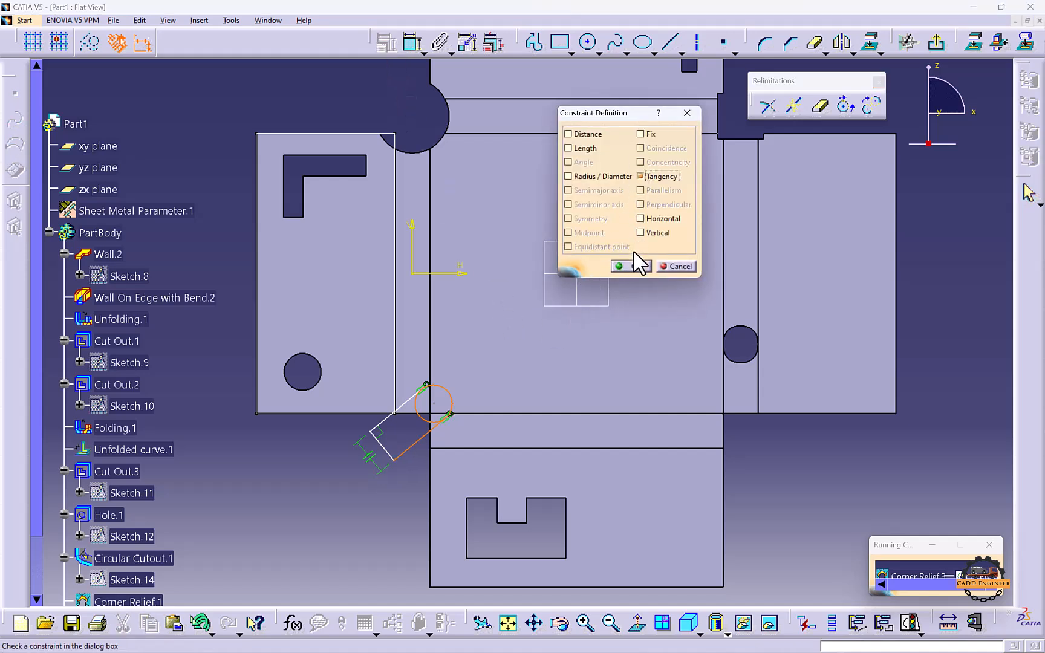
click(631, 266)
click(815, 42)
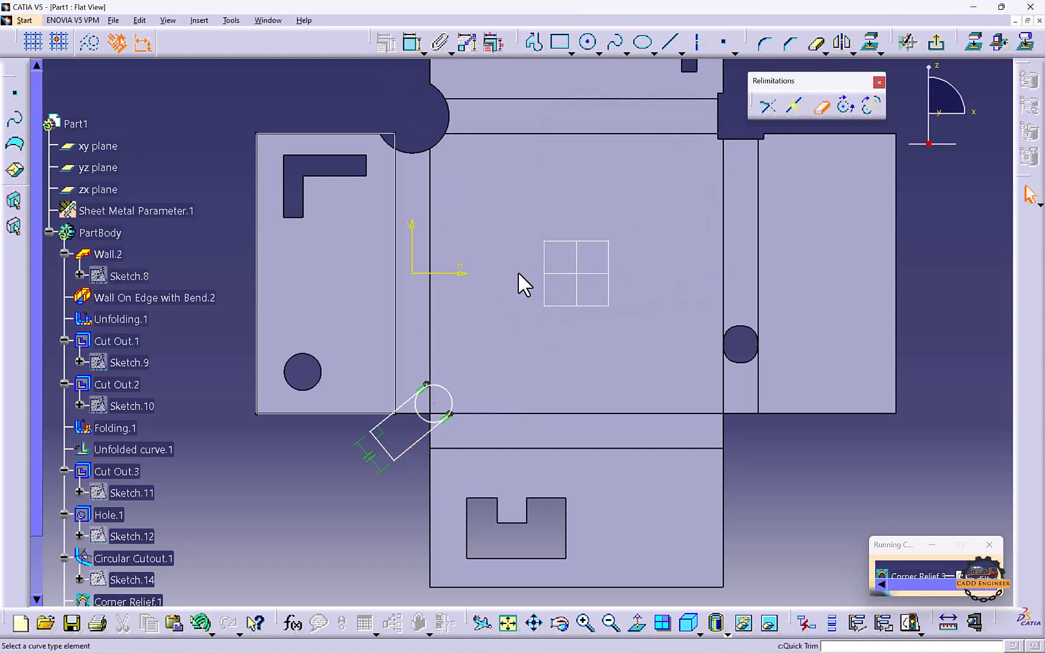
click(420, 414)
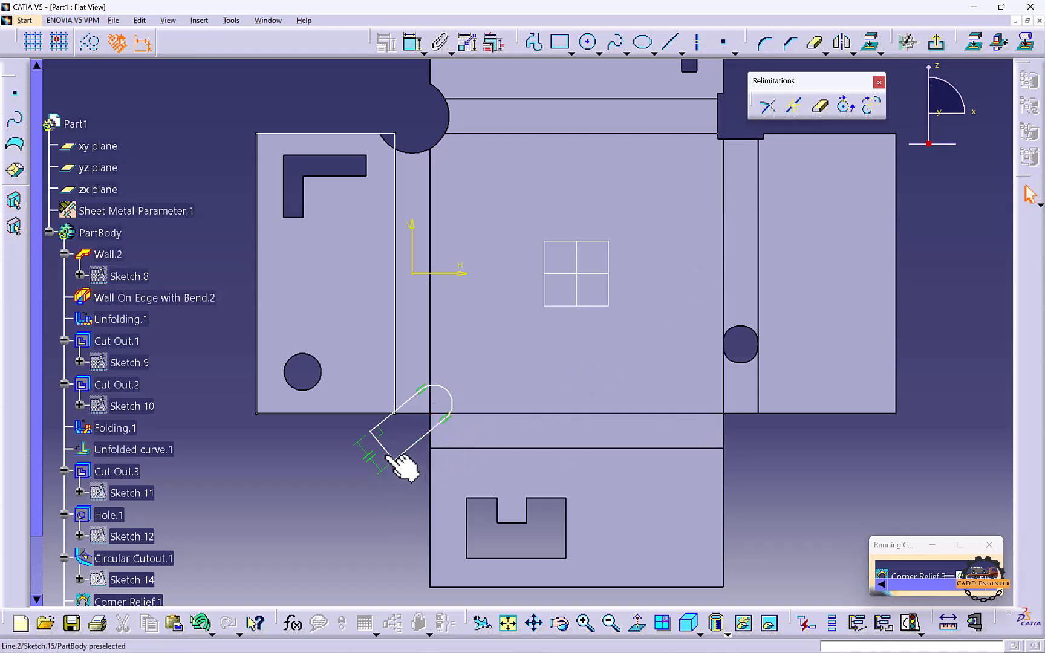
Step: Complete the User Profile corner relief with the holed wall's bend as second support, then return the part to the folded view
click(943, 52)
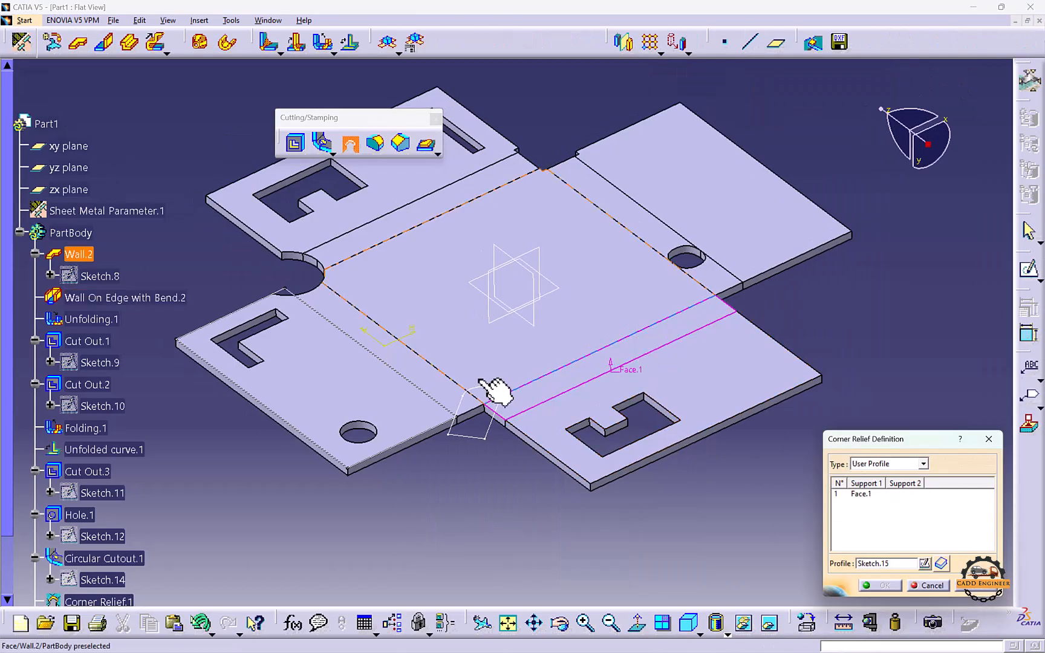
click(435, 383)
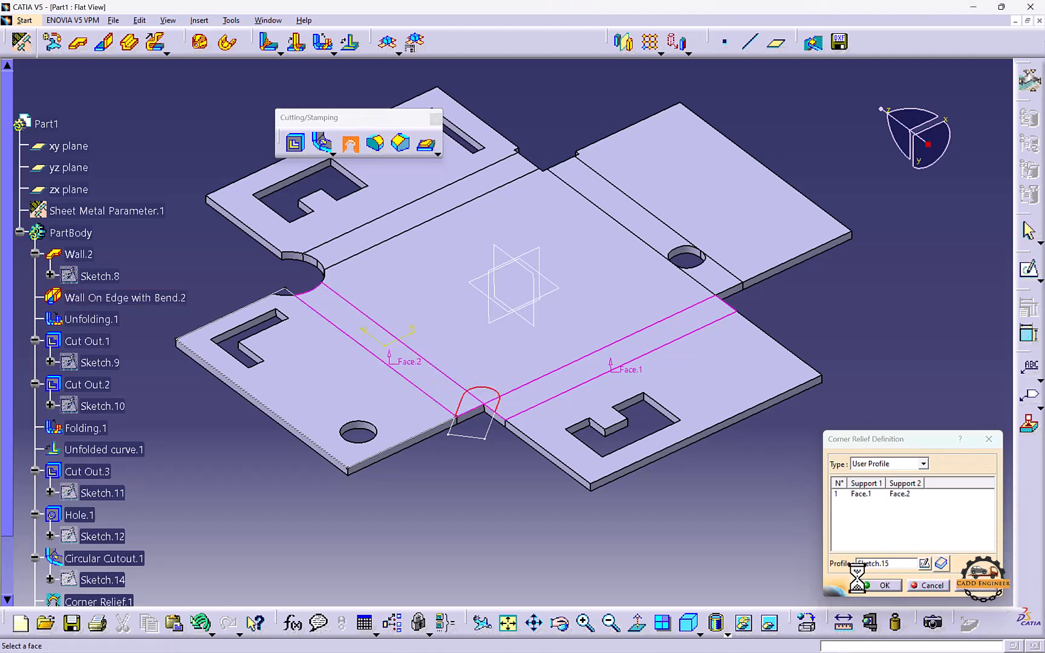
click(880, 585)
middle_drag(501, 460, 501, 518)
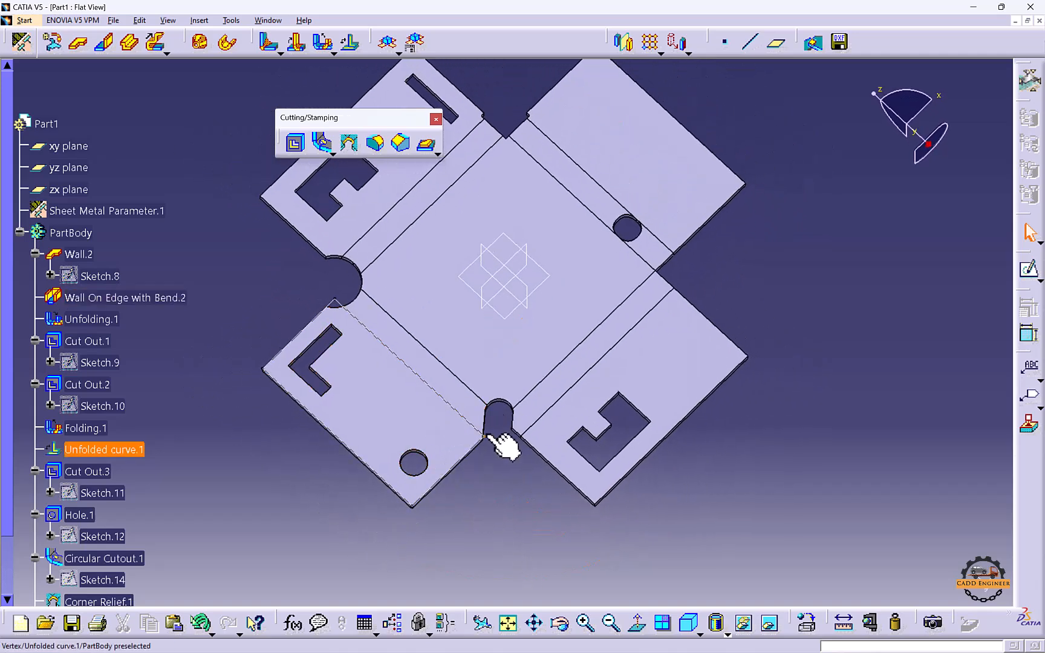
middle_drag(555, 345, 622, 270)
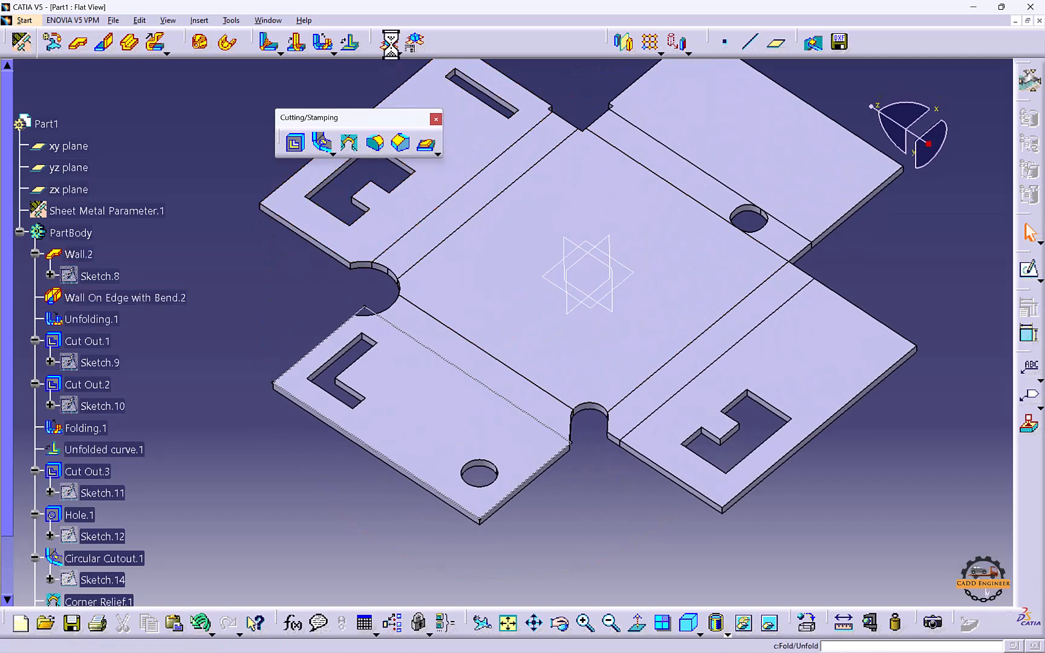
click(387, 42)
middle_drag(766, 416, 630, 315)
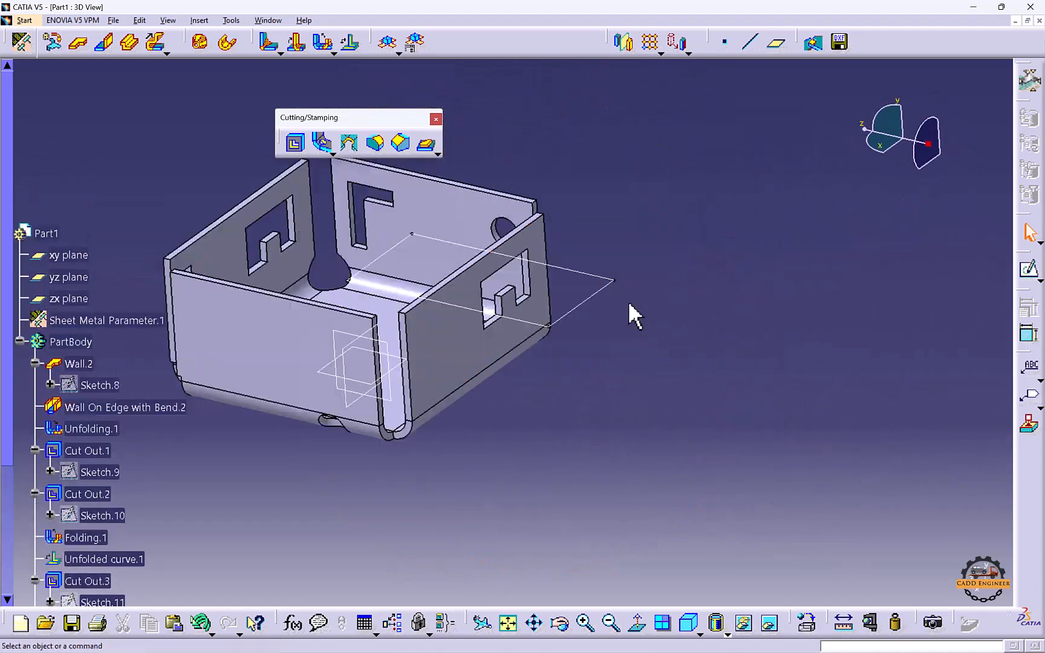
Step: Round the two upper corners of the wall with only the notched cutout using a 10 mm Corner radius
click(375, 144)
middle_drag(579, 271, 768, 213)
click(577, 292)
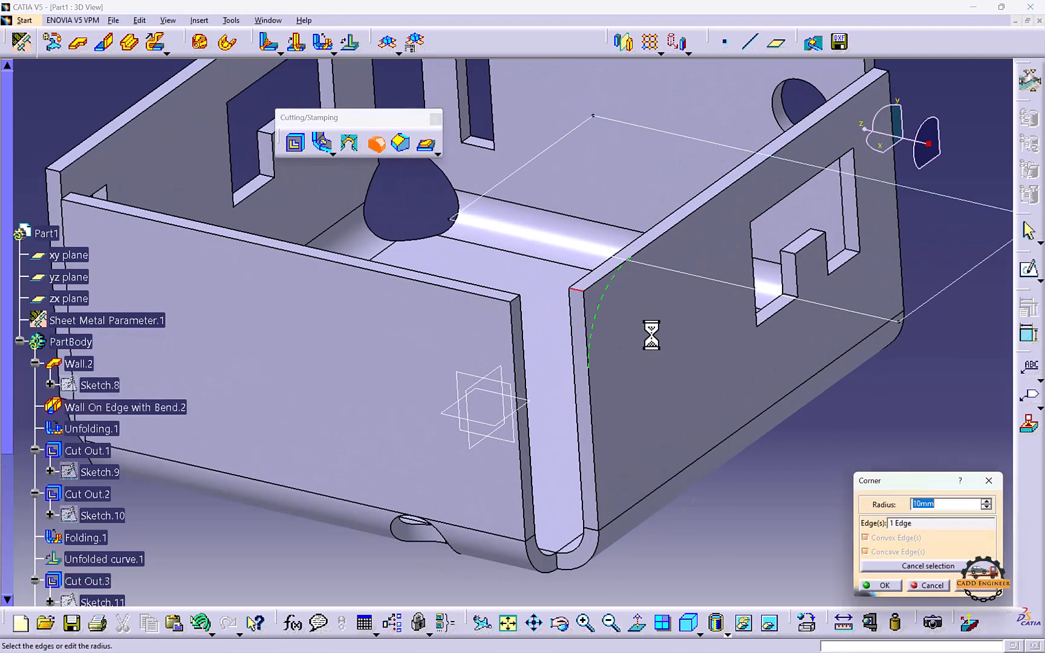
middle_drag(653, 324, 789, 178)
click(786, 161)
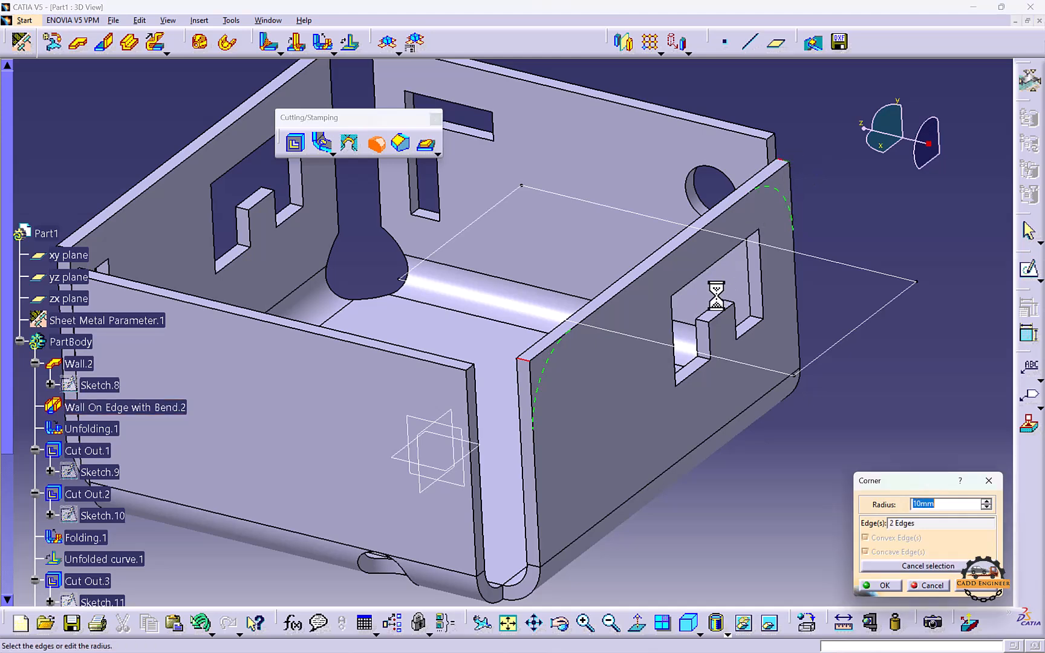
click(884, 585)
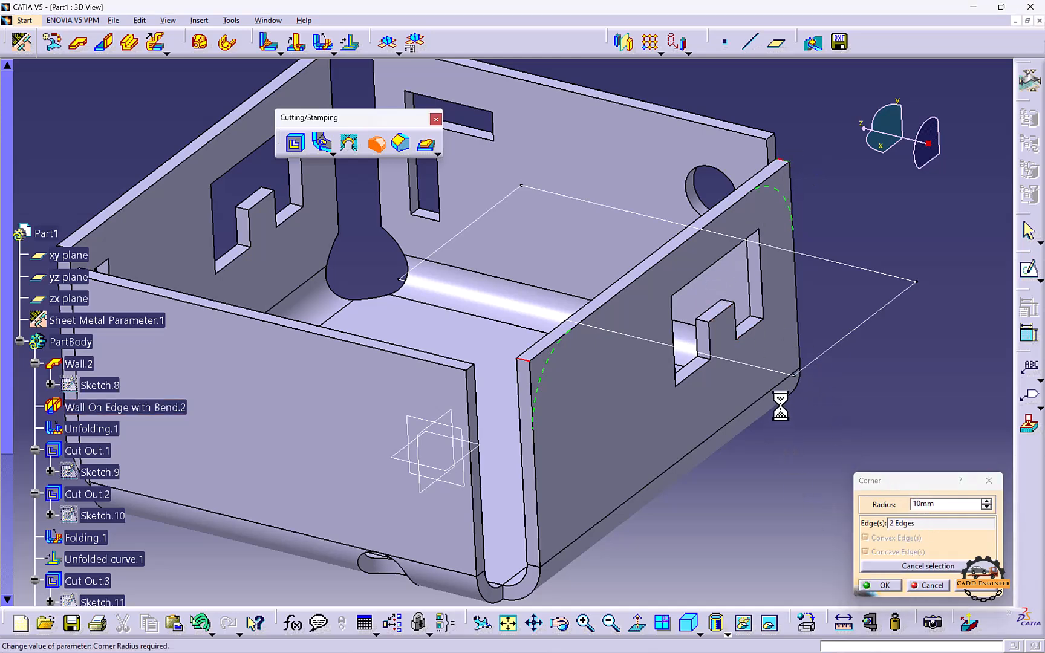
Step: Chamfer the two upper corners of the plain wall above the circular cutout, using Length1/Angle with 7 mm and 45 degrees
middle_drag(630, 373, 509, 281)
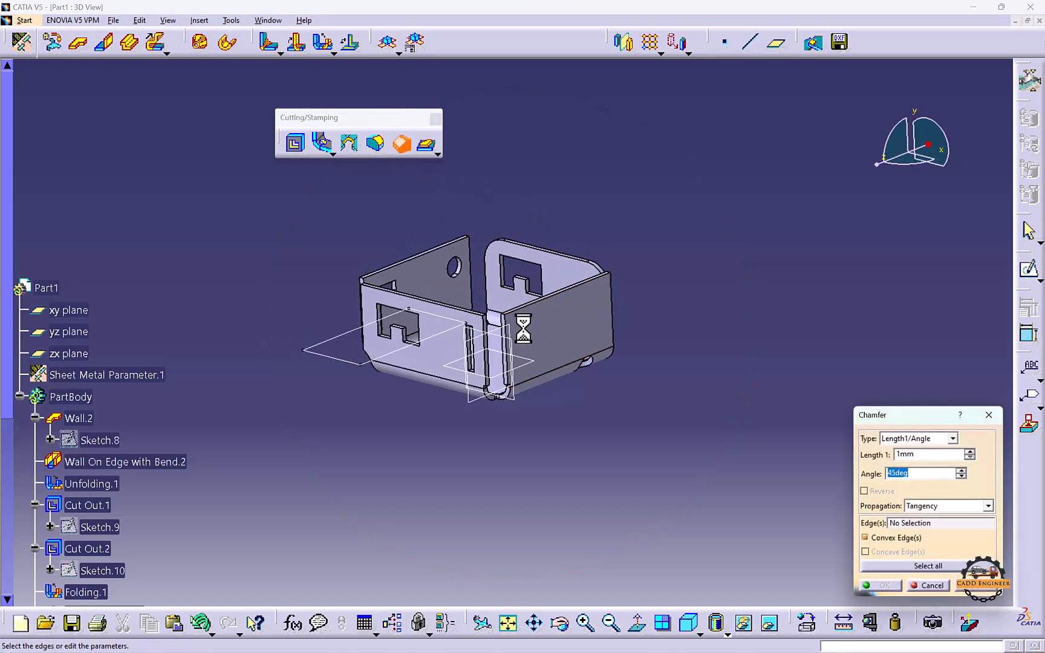
middle_drag(517, 331, 553, 270)
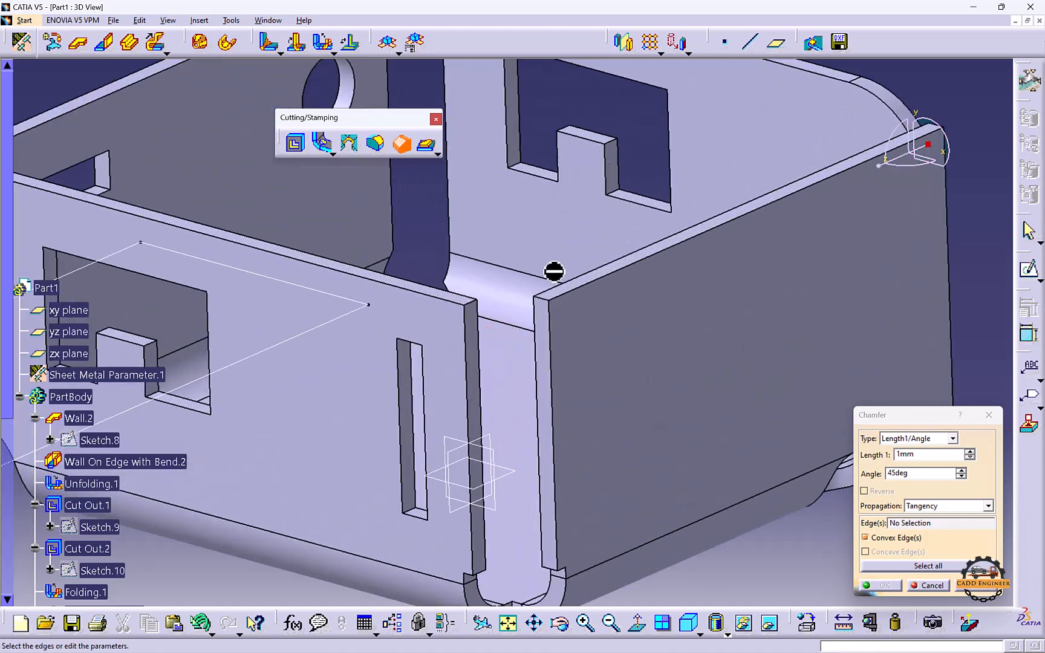
click(543, 297)
middle_drag(708, 311, 616, 252)
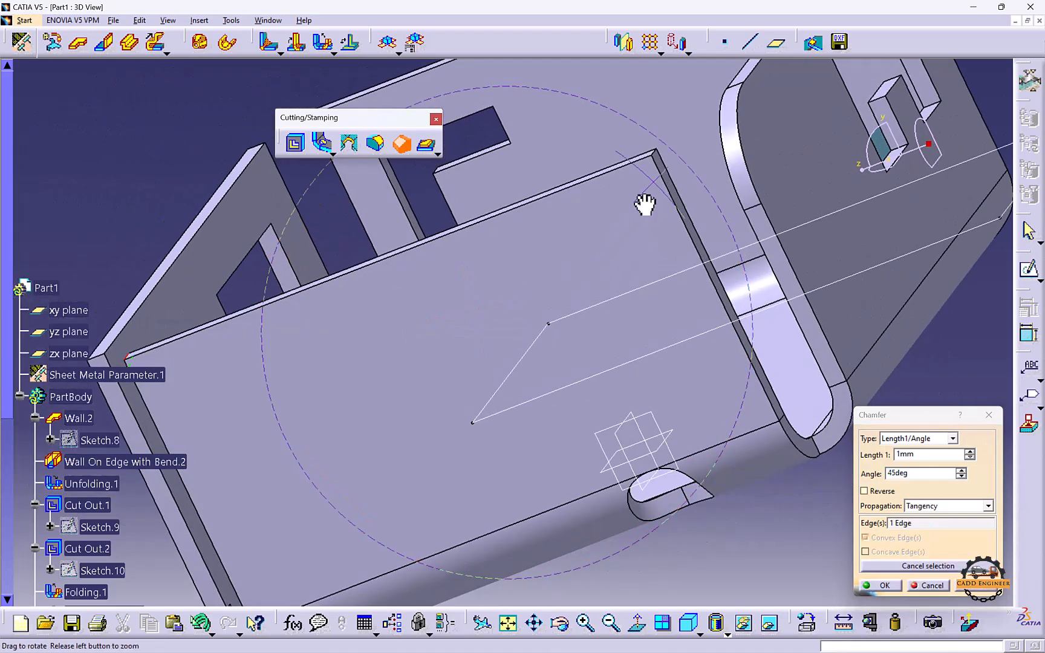
middle_drag(645, 205, 623, 339)
click(531, 265)
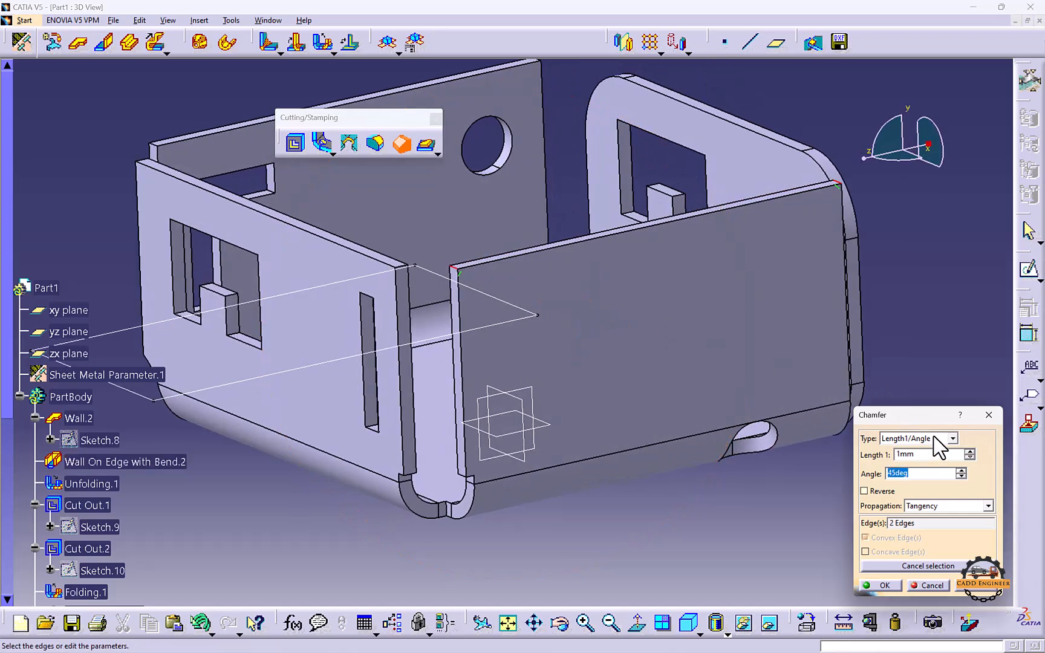
click(936, 439)
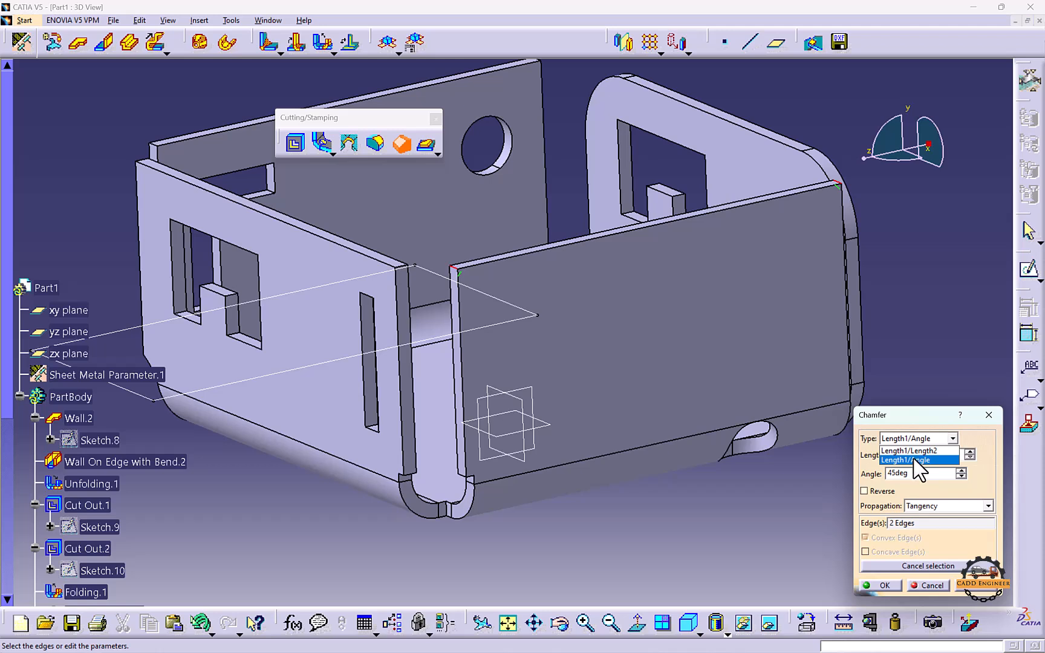
click(943, 439)
click(971, 451)
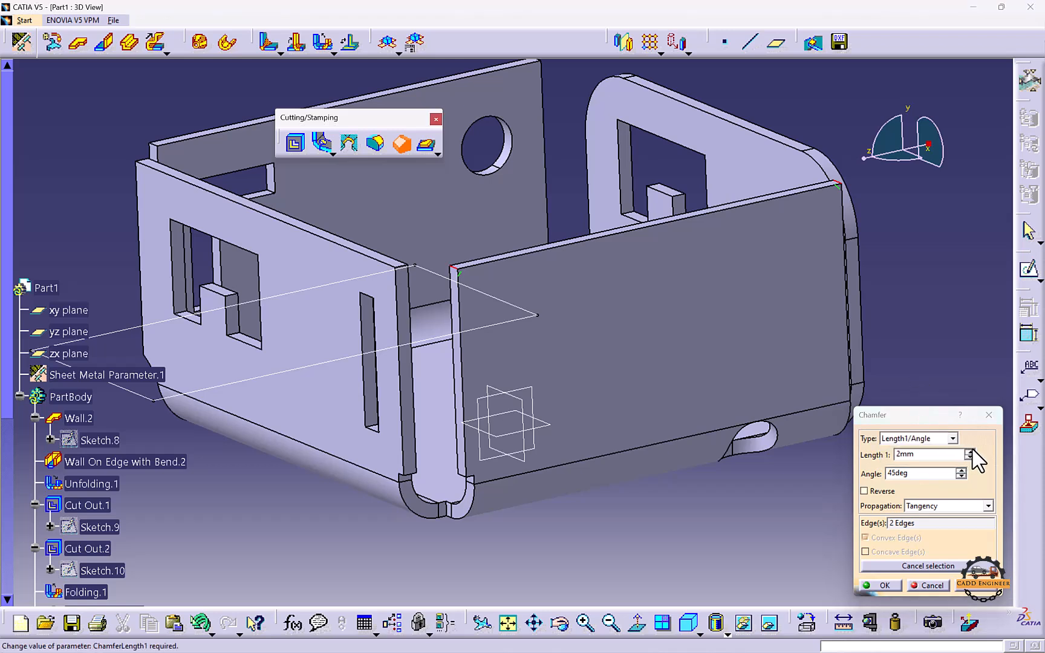
click(971, 452)
click(971, 451)
click(971, 451)
click(971, 451)
click(972, 451)
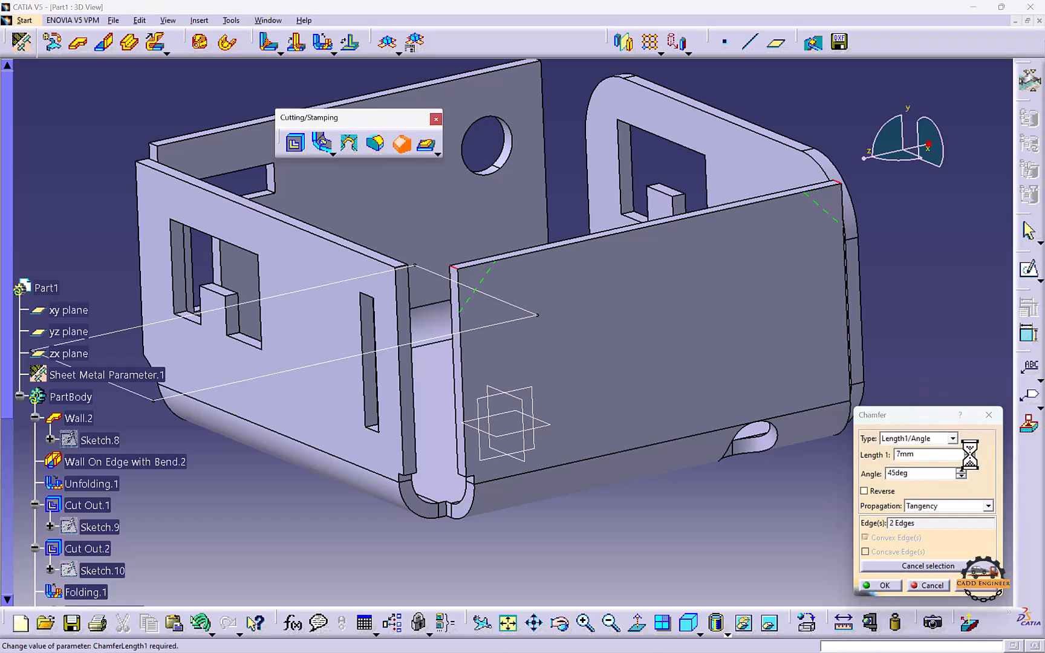
click(883, 585)
Step: Chamfer the slotted wall's two upper corners with the Length1/Length2 type, setting Length 1 to 3 mm and enlarging Length 2
ctrl+middle_drag(756, 387, 665, 448)
middle_drag(419, 250, 450, 252)
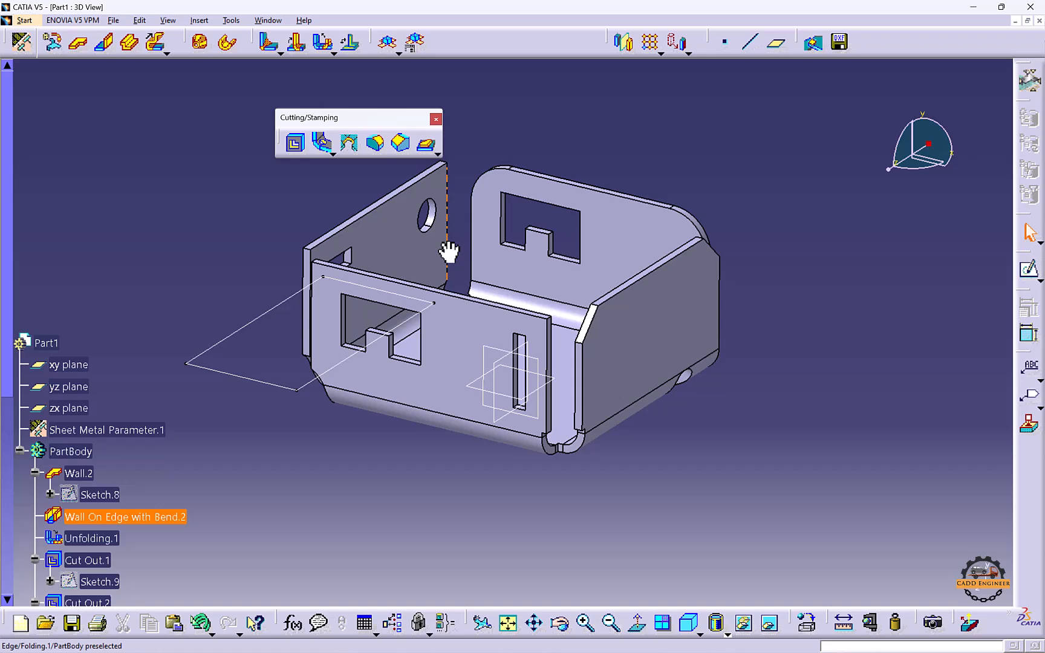
click(399, 143)
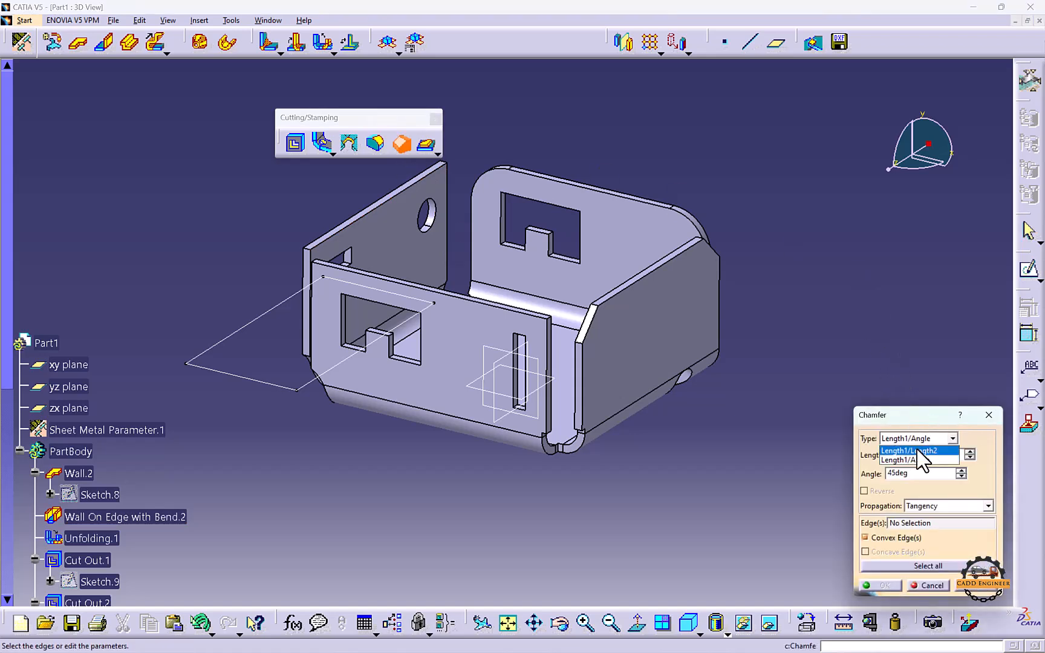
click(919, 451)
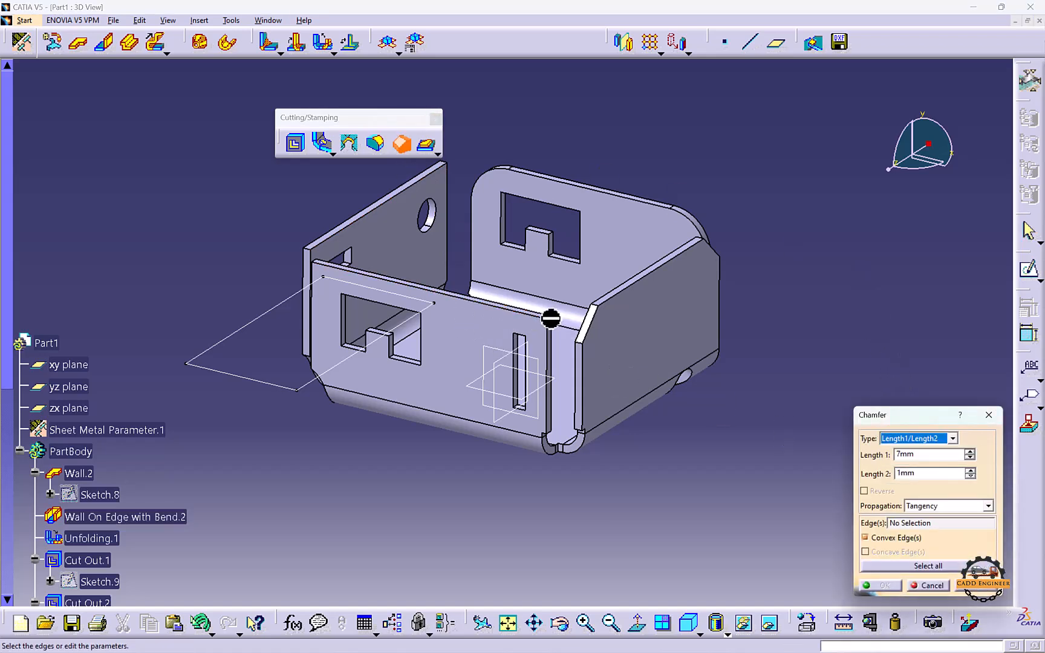
middle_drag(548, 314, 507, 333)
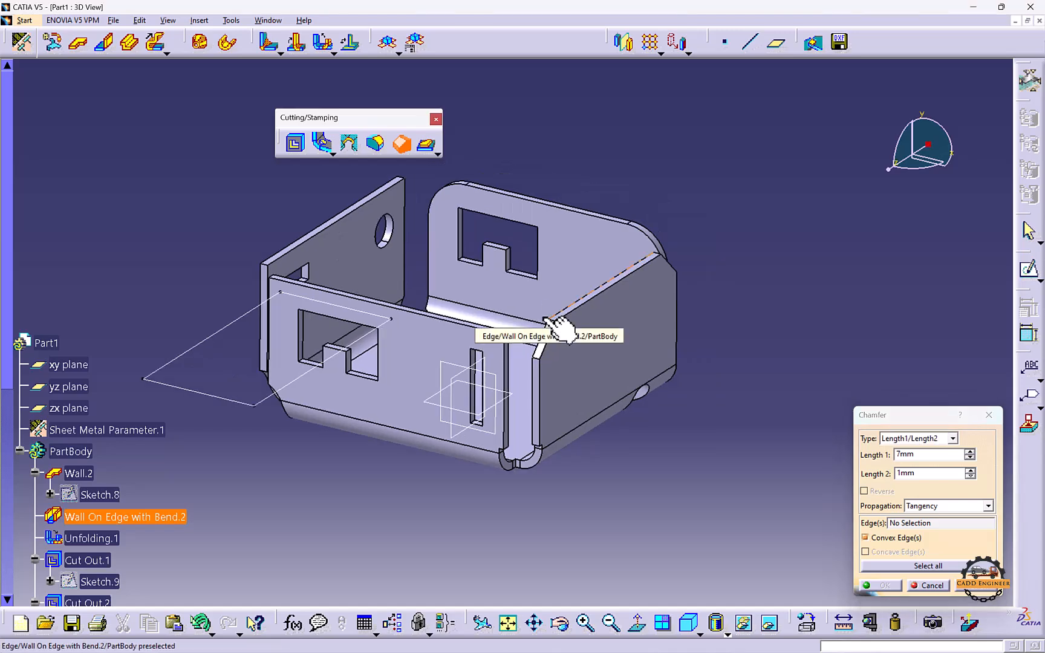
click(506, 332)
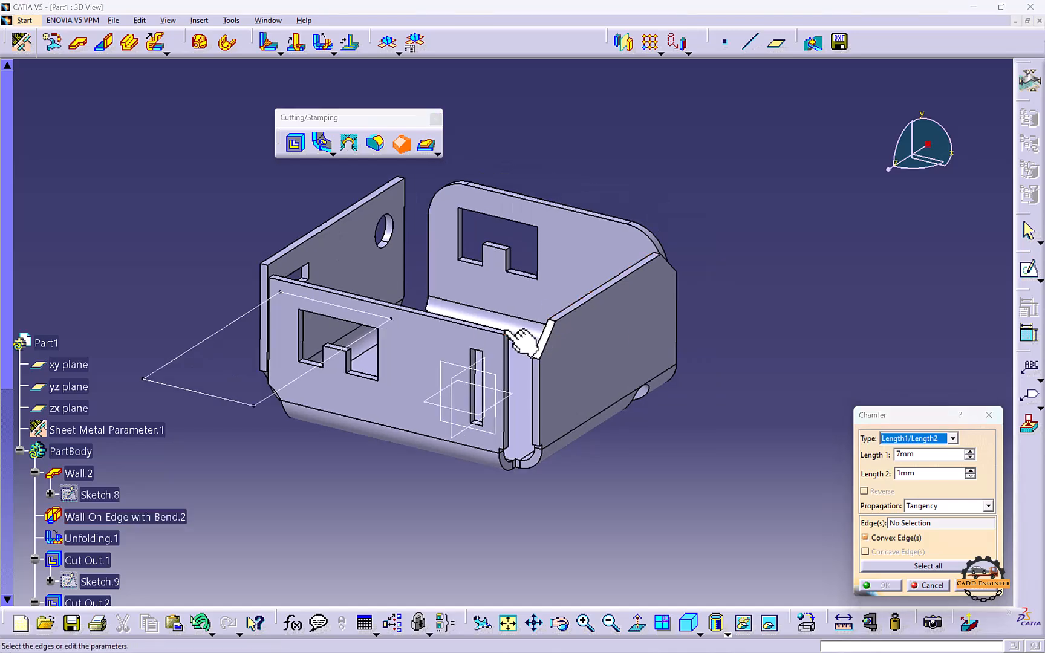
middle_drag(322, 273, 613, 333)
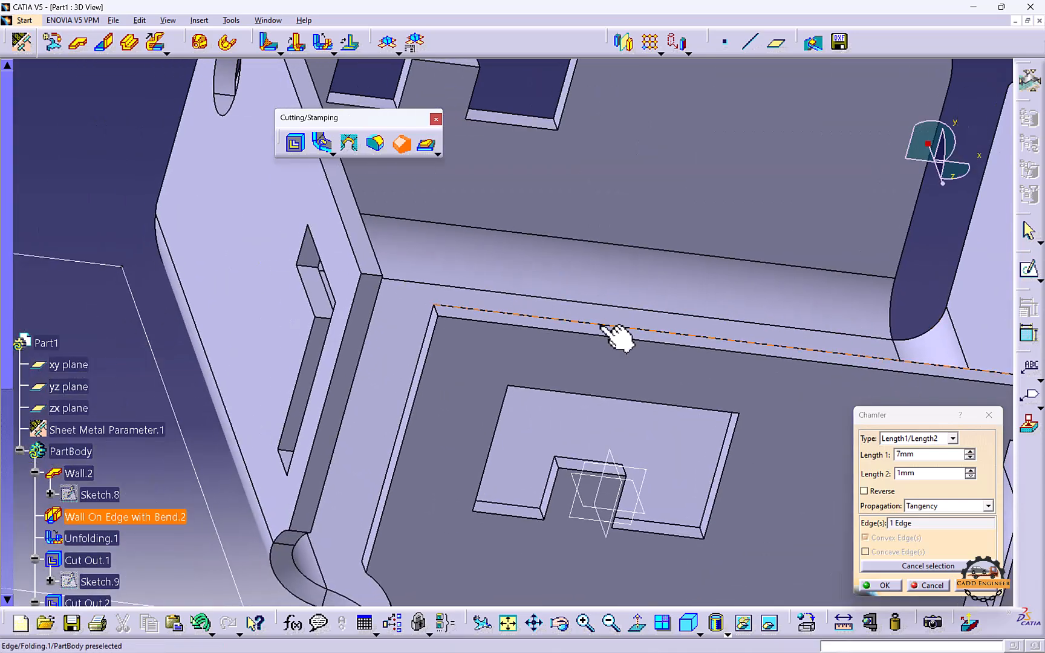
click(436, 309)
middle_drag(786, 380, 689, 402)
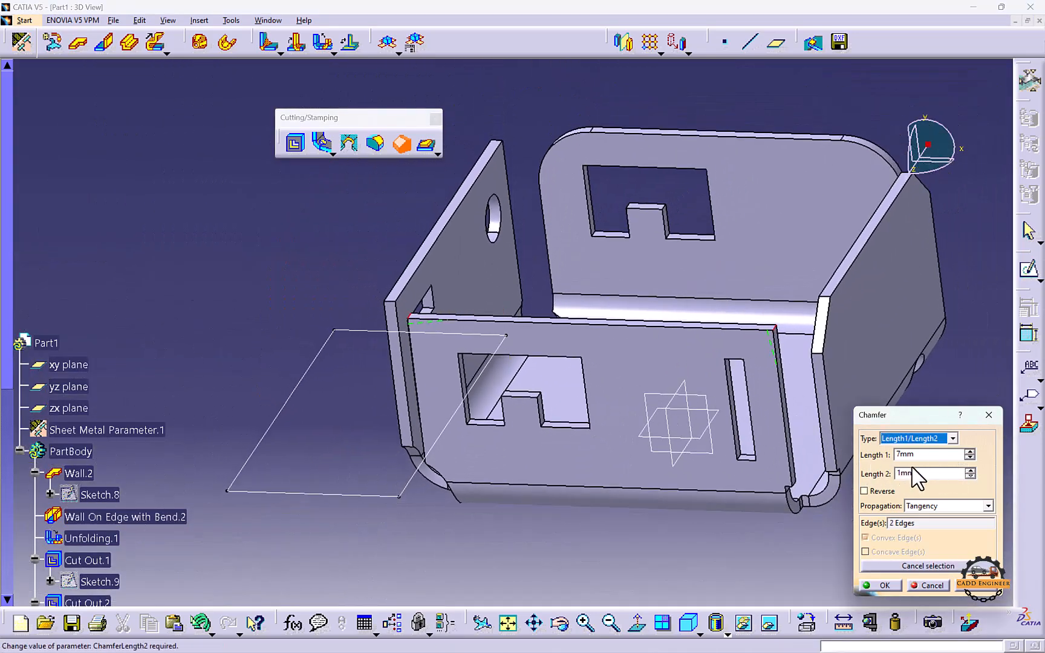
drag(916, 454, 883, 455)
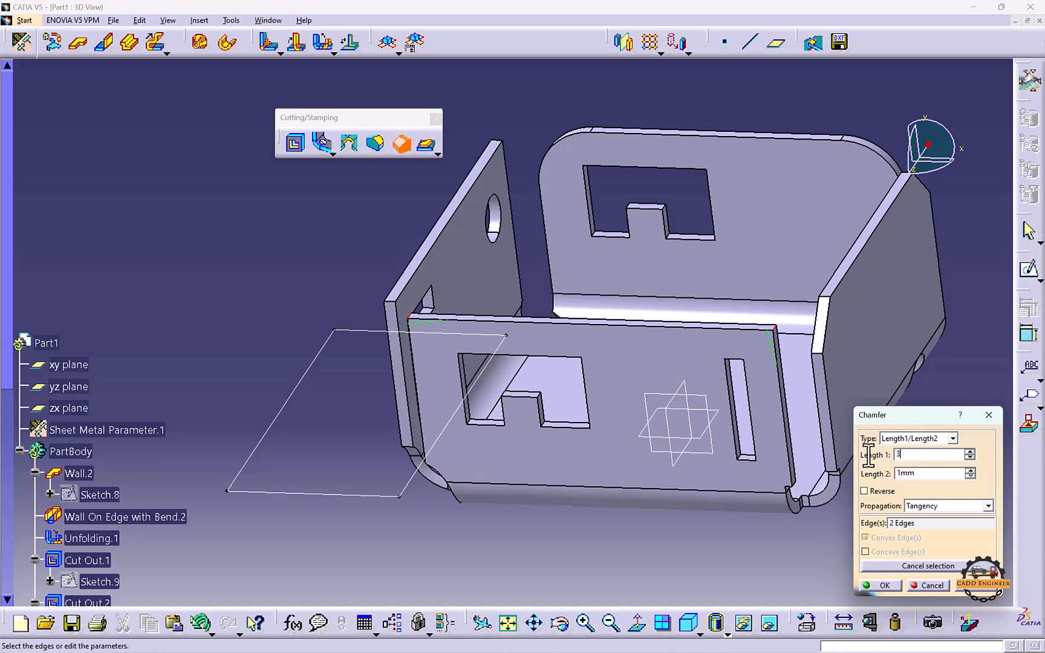
click(931, 474)
click(890, 586)
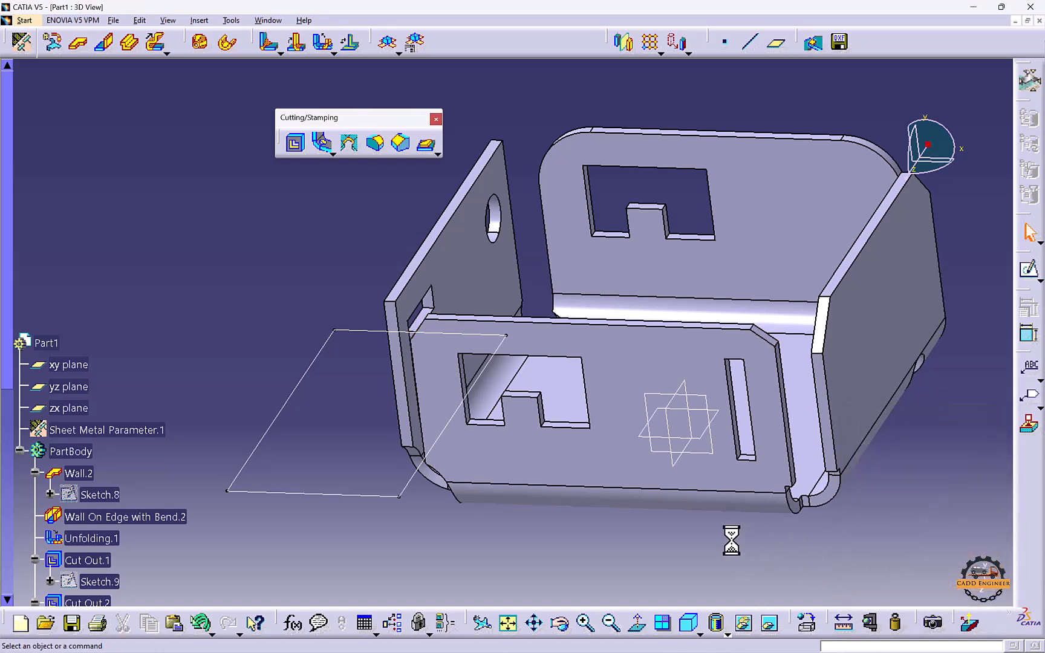
middle_drag(623, 488, 795, 455)
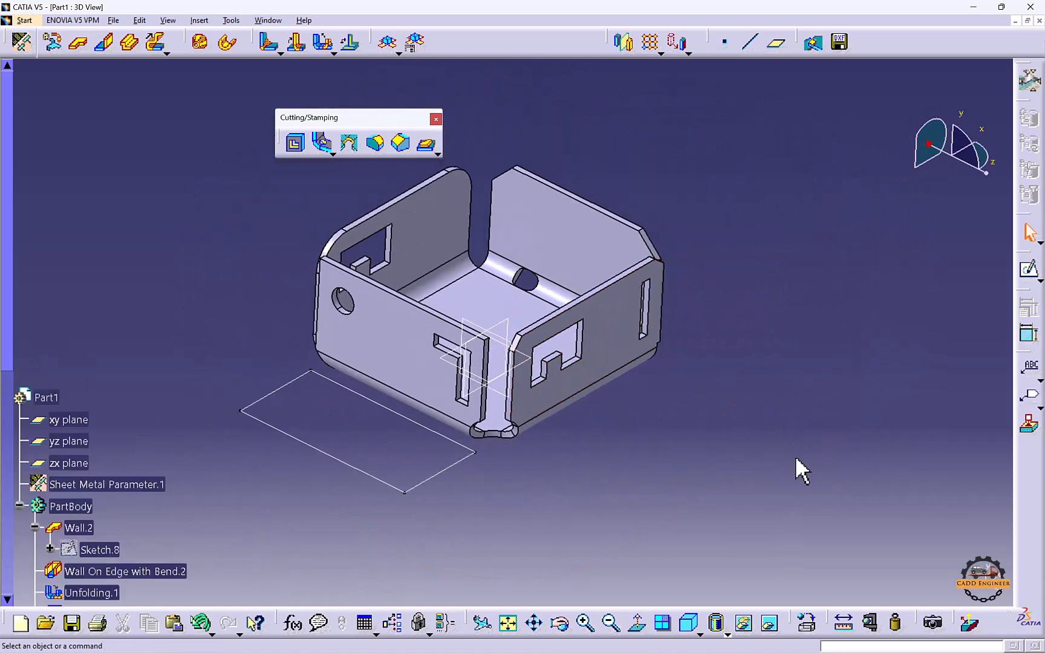
middle_drag(581, 371, 563, 312)
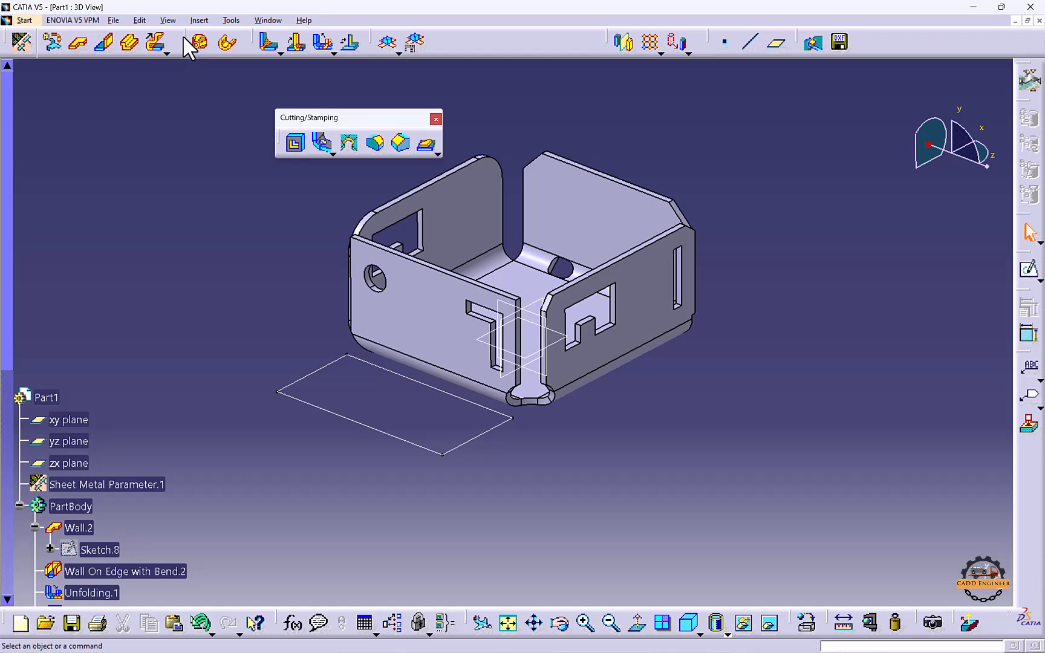
Step: Float the Rolled Walls toolset in the 3D view beside the Cutting/Stamping tools
drag(435, 146, 425, 145)
drag(185, 38, 217, 122)
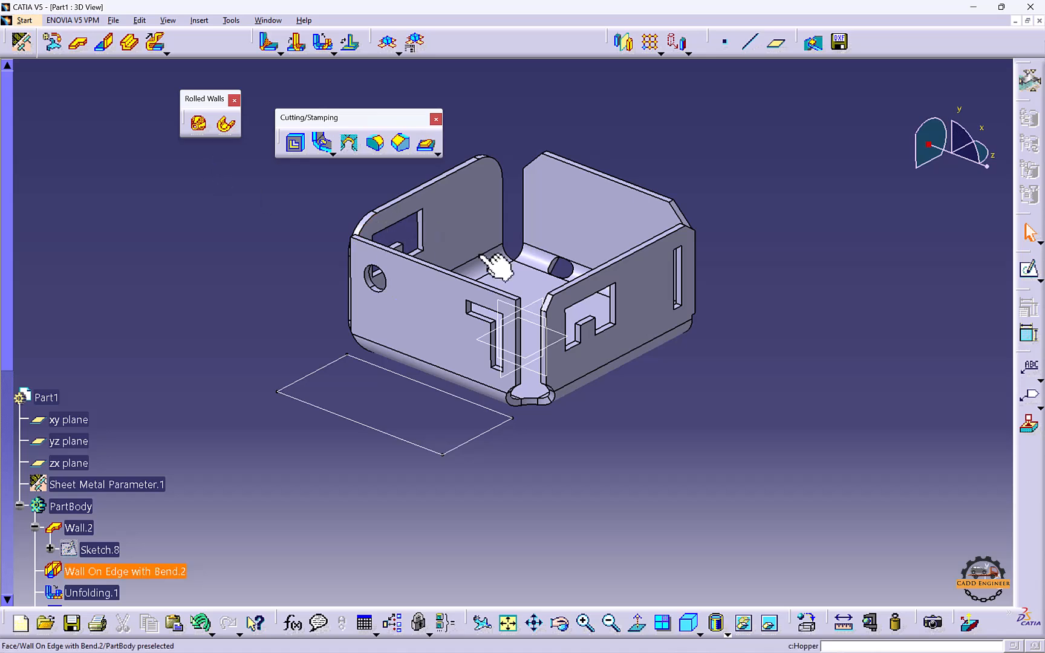
click(835, 621)
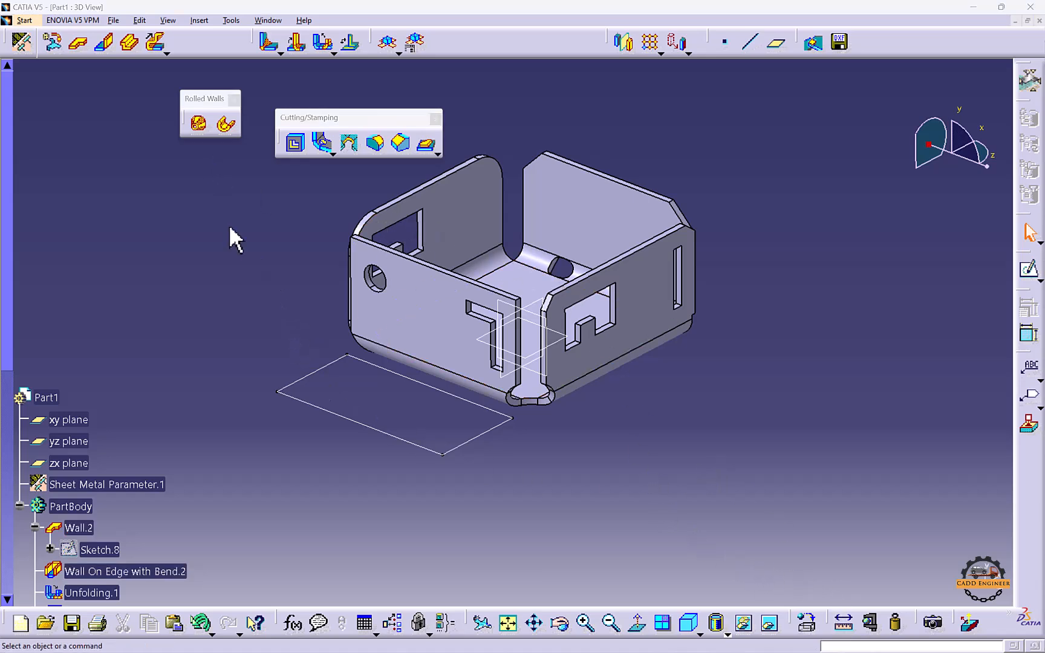
Step: Create a new part named Part3 with hybrid design and define its sheet metal parameters as 2 mm thickness and 4 mm default bend radius
click(114, 21)
click(121, 36)
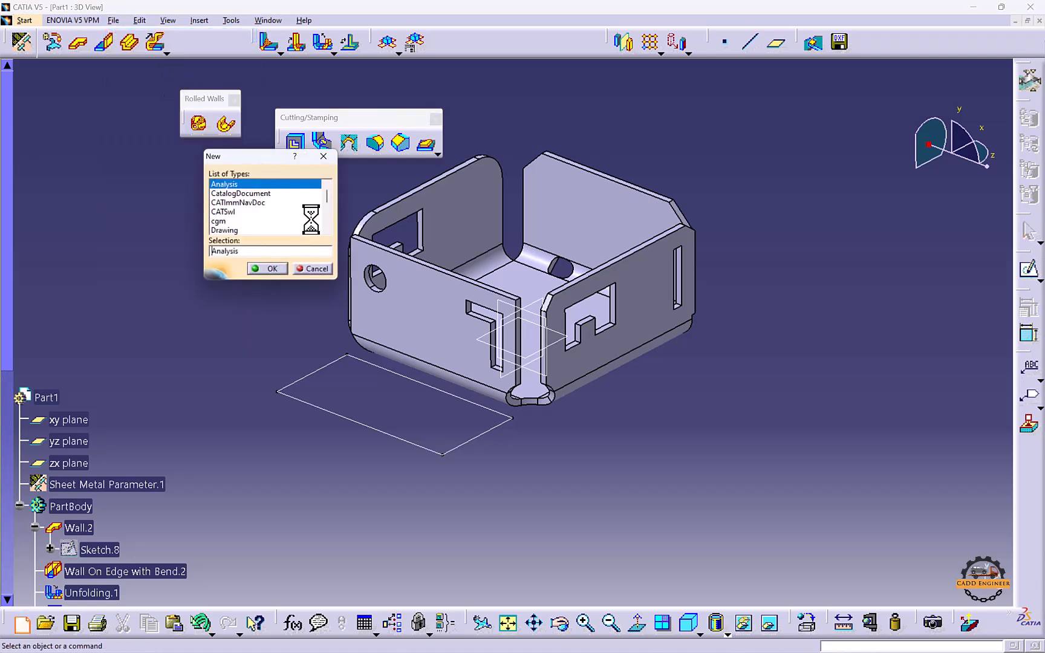
scroll(236, 226, down, 2)
click(218, 222)
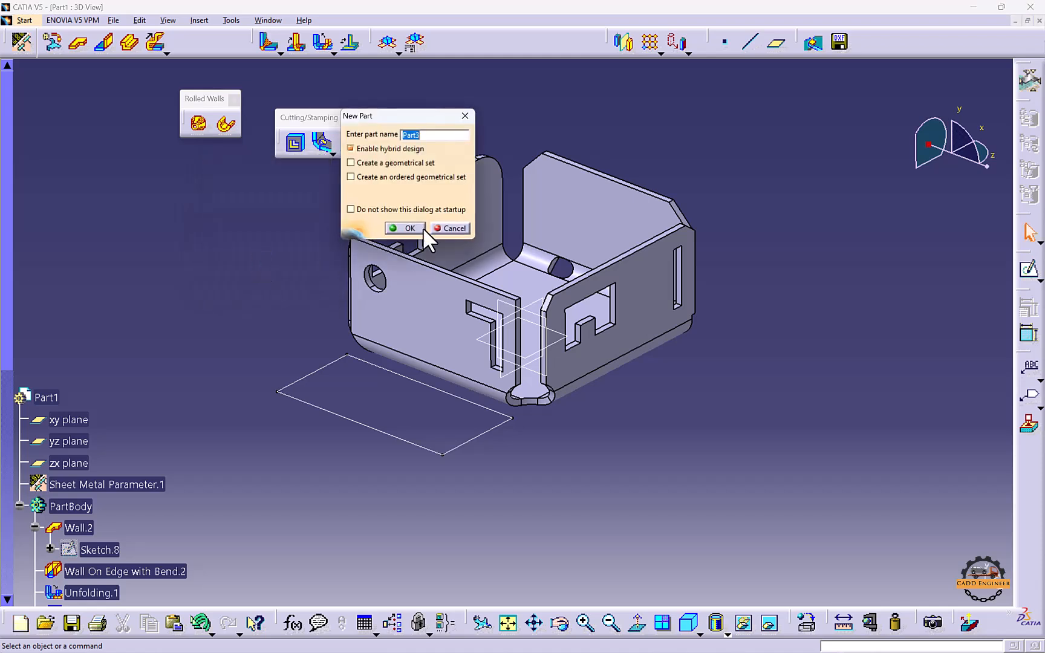
click(422, 228)
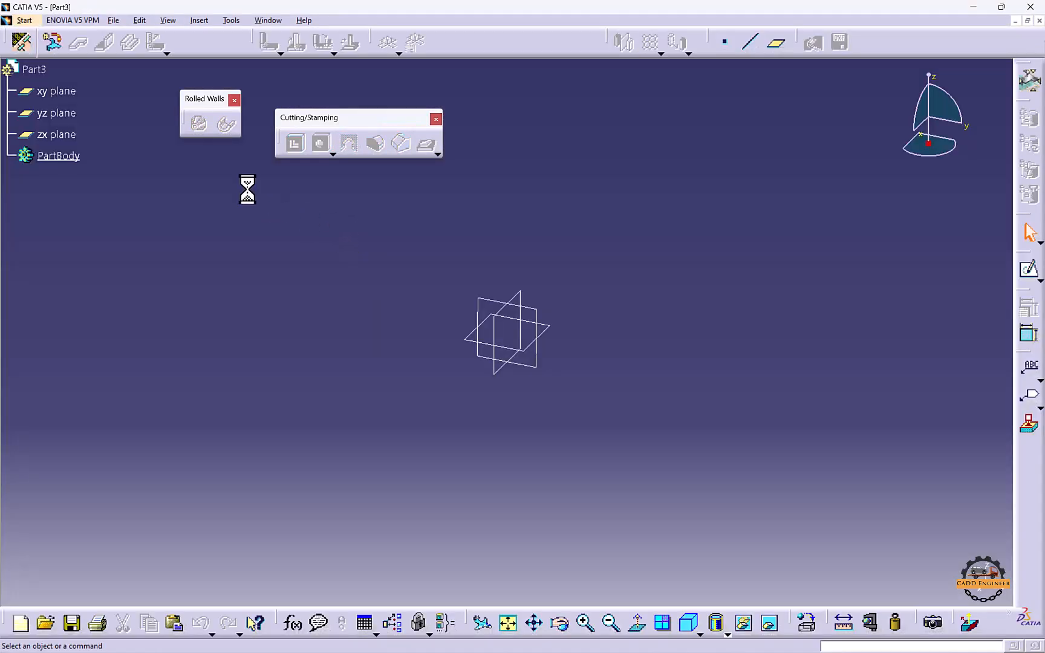
click(23, 42)
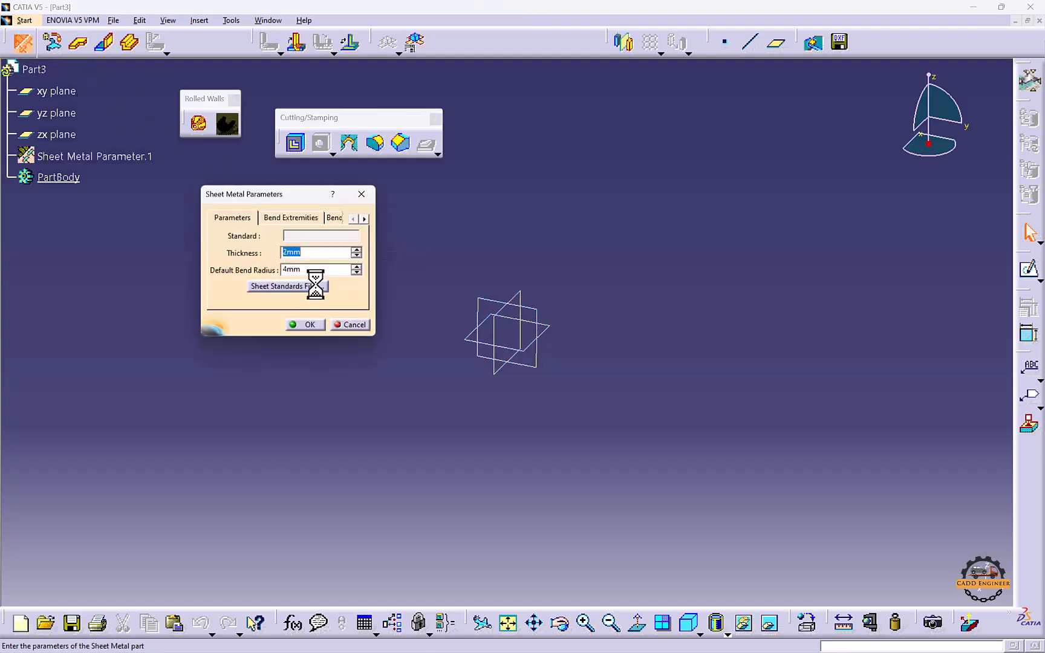
click(306, 323)
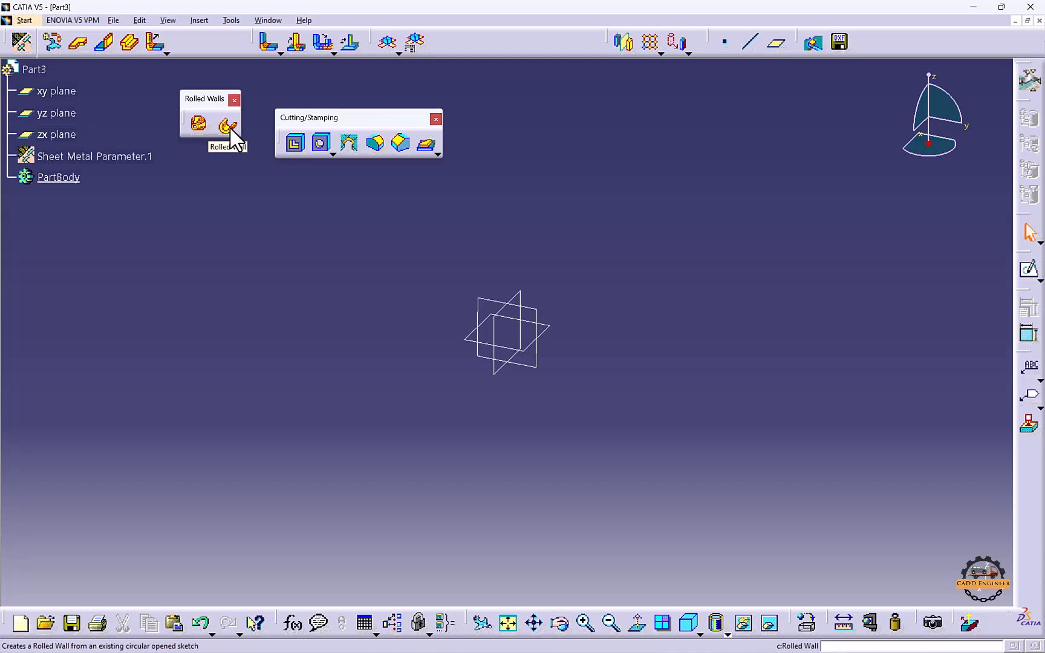
Step: Start a Rolled Wall and sketch its profile on the yz plane as an open three-point arc from the origin, radius about 46 mm
click(229, 126)
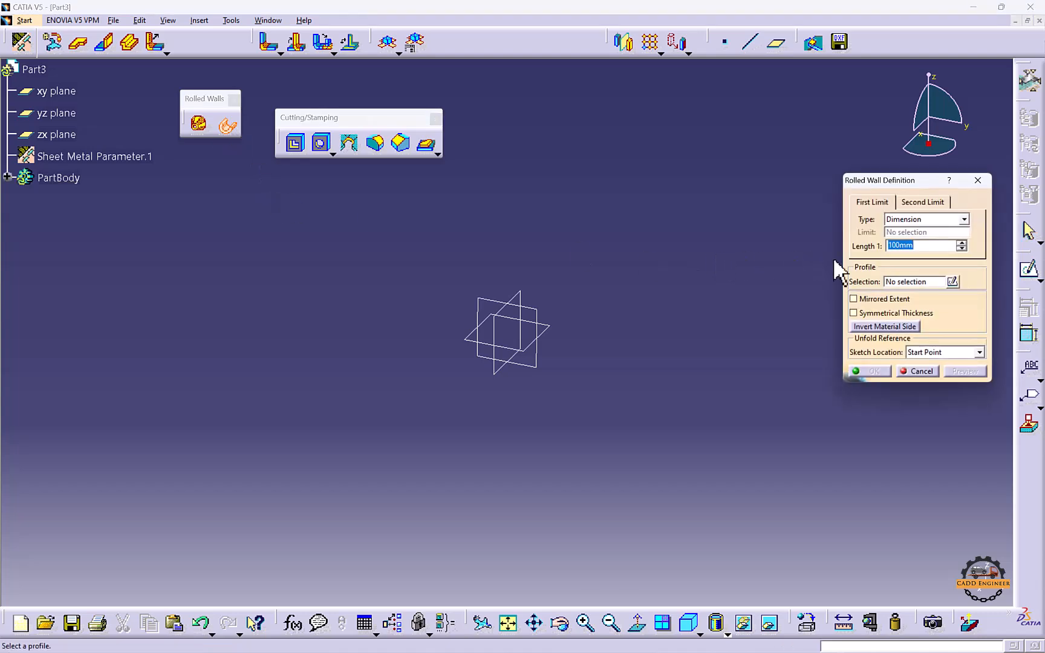
click(952, 282)
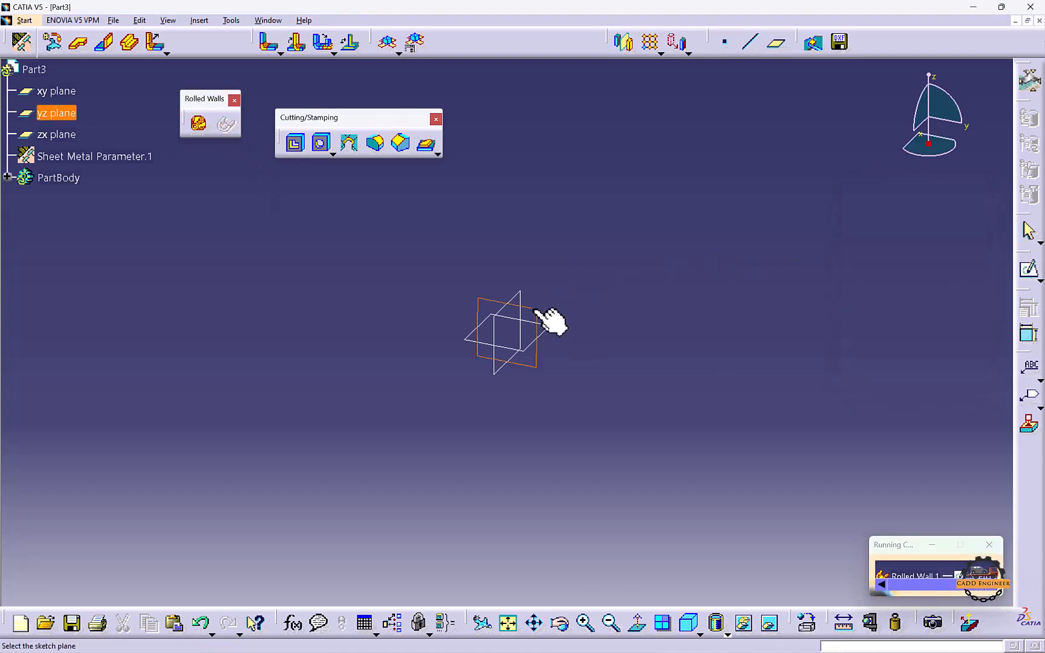
click(555, 319)
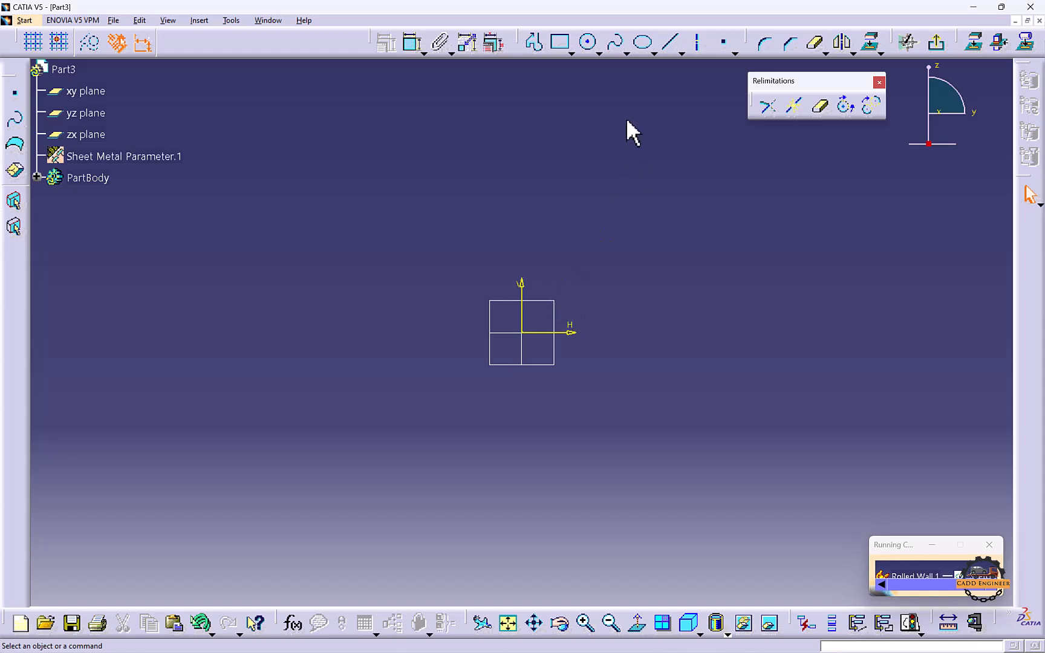
click(600, 53)
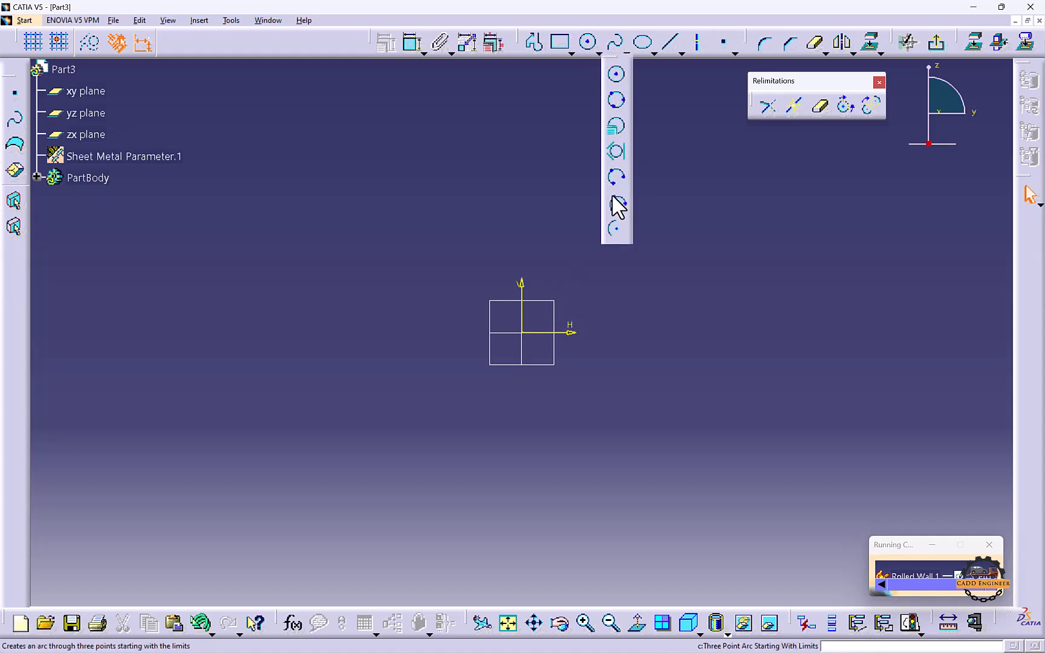
click(618, 178)
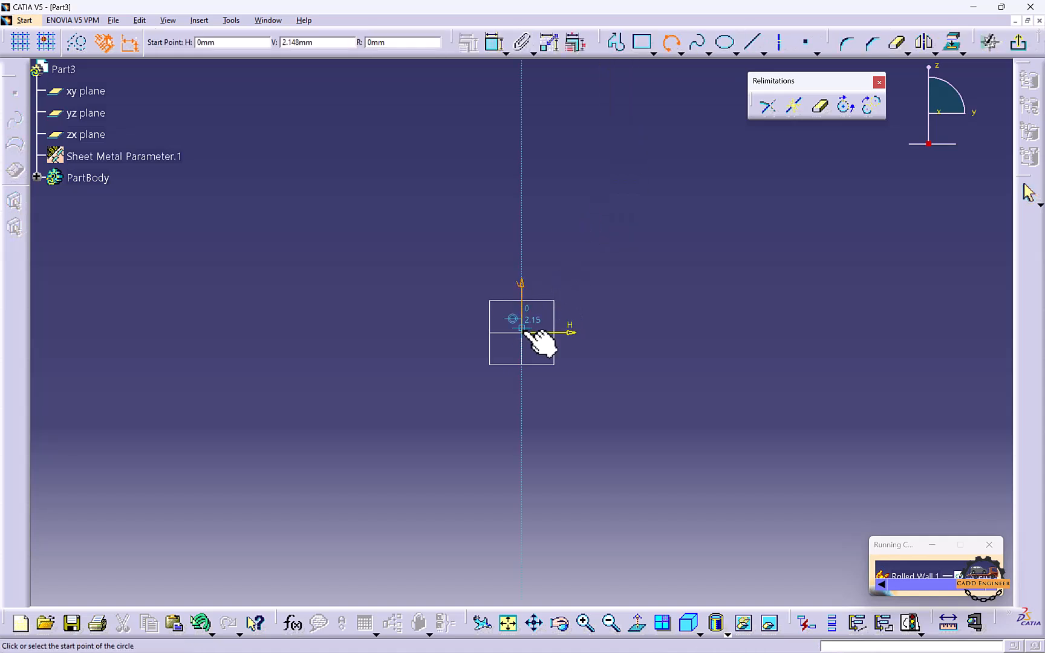
click(522, 332)
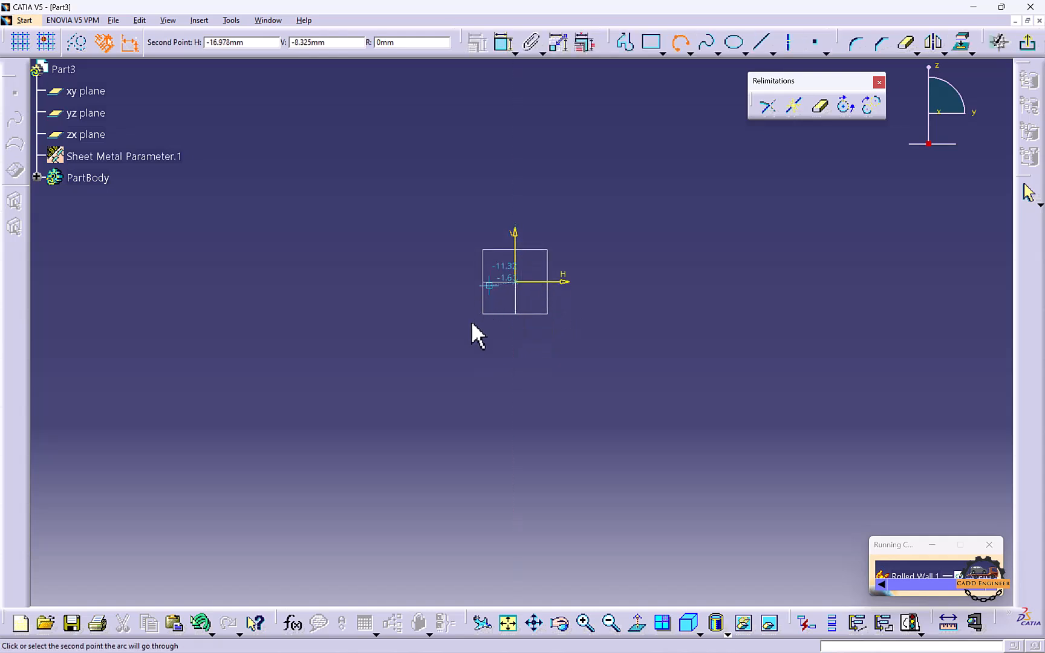
click(456, 355)
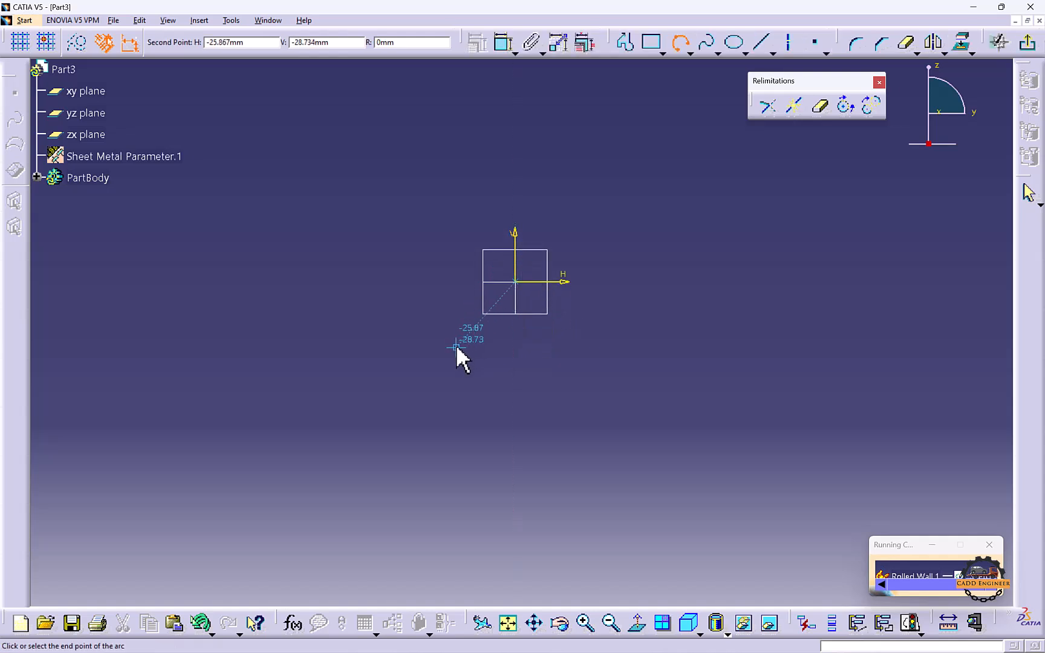
click(663, 373)
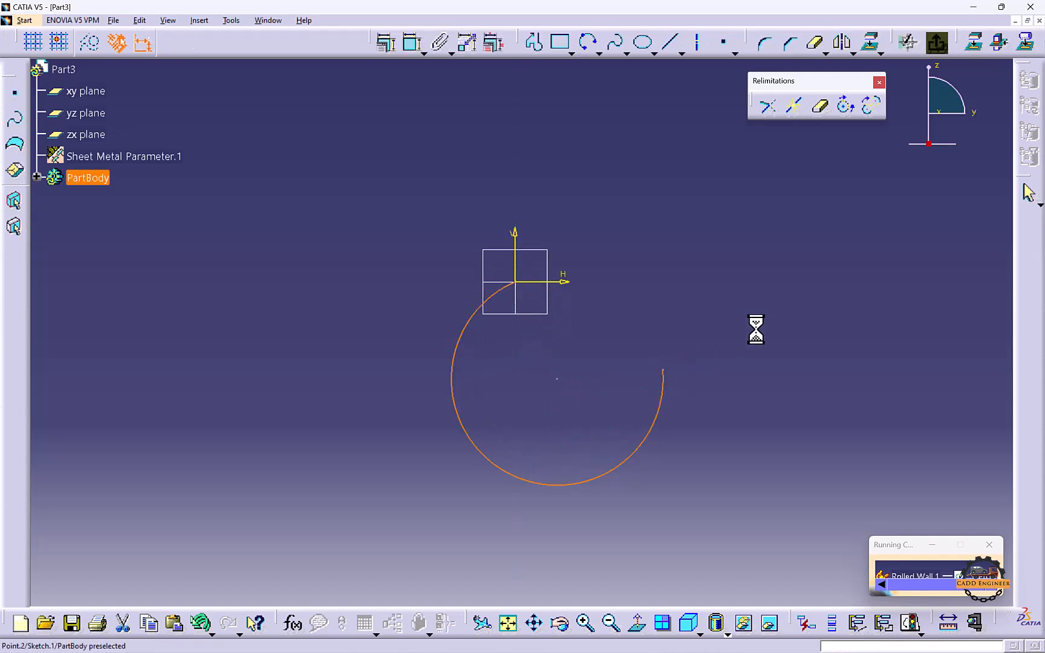
click(938, 45)
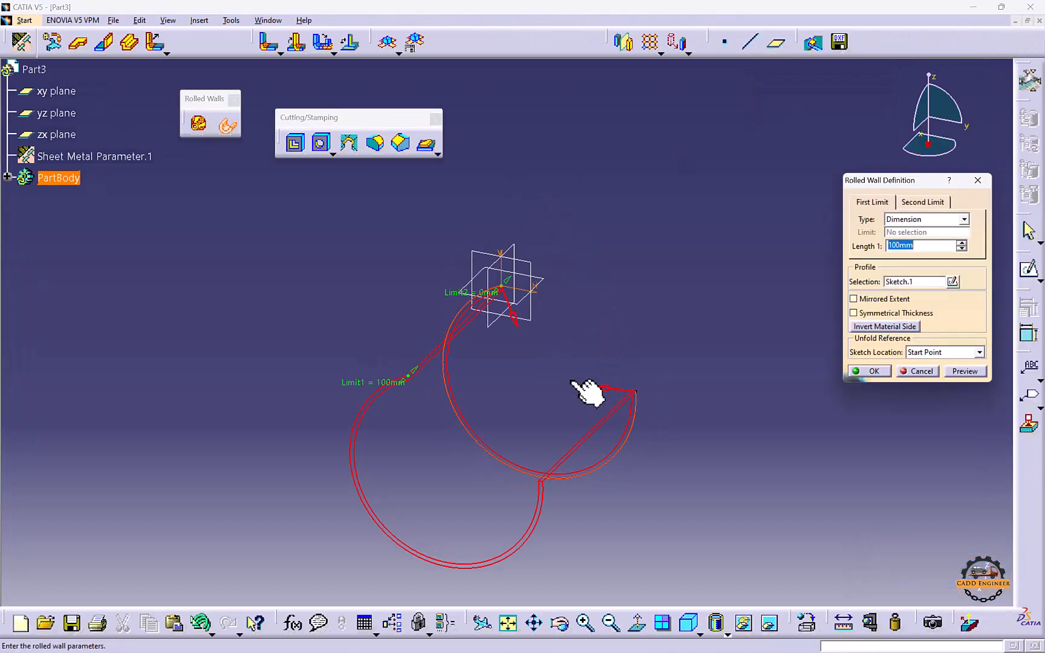
Step: Set the rolled wall's Length 1 to 50 mm and enable Mirrored Extent
mouse_move(583, 390)
middle_down()
mouse_move(494, 343)
mouse_move(303, 296)
mouse_move(514, 322)
mouse_move(473, 324)
mouse_move(458, 342)
middle_up()
click(914, 246)
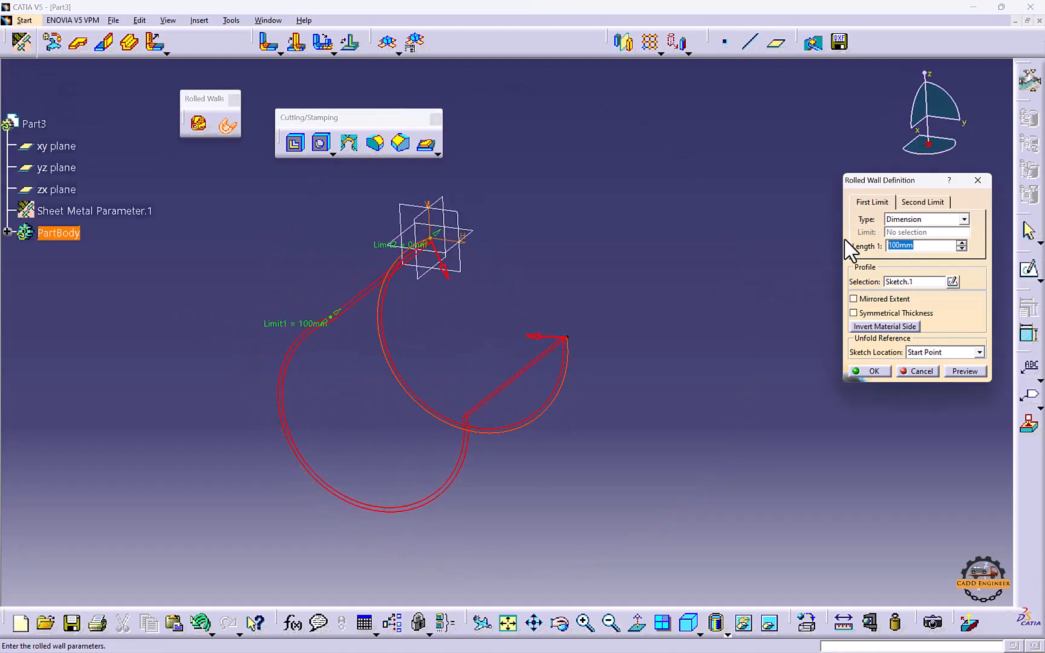
key(Return)
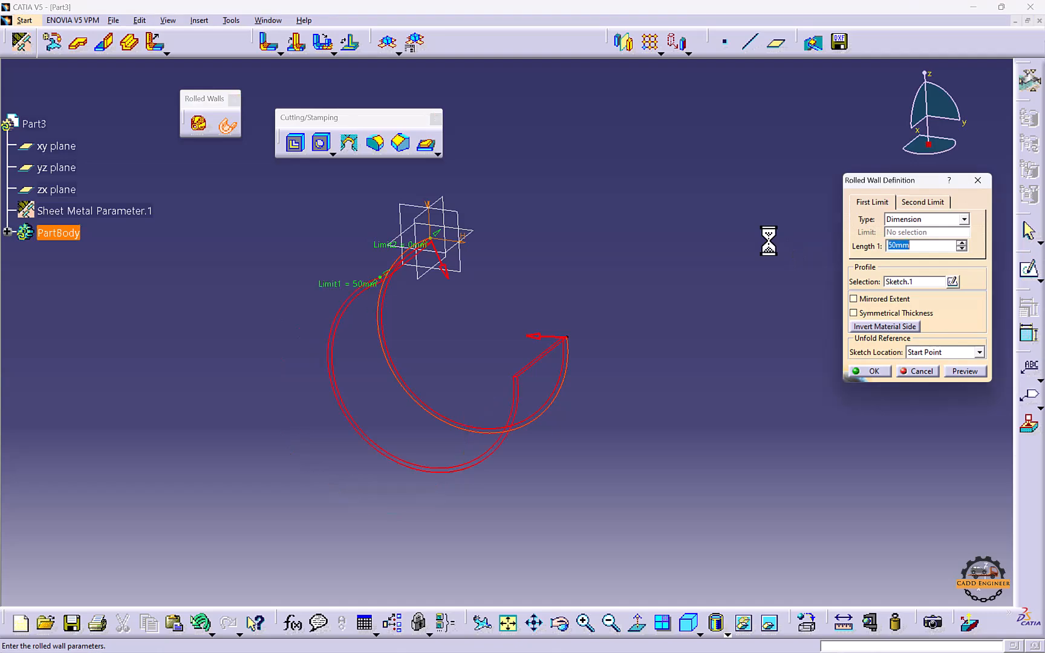
middle_drag(731, 323, 710, 347)
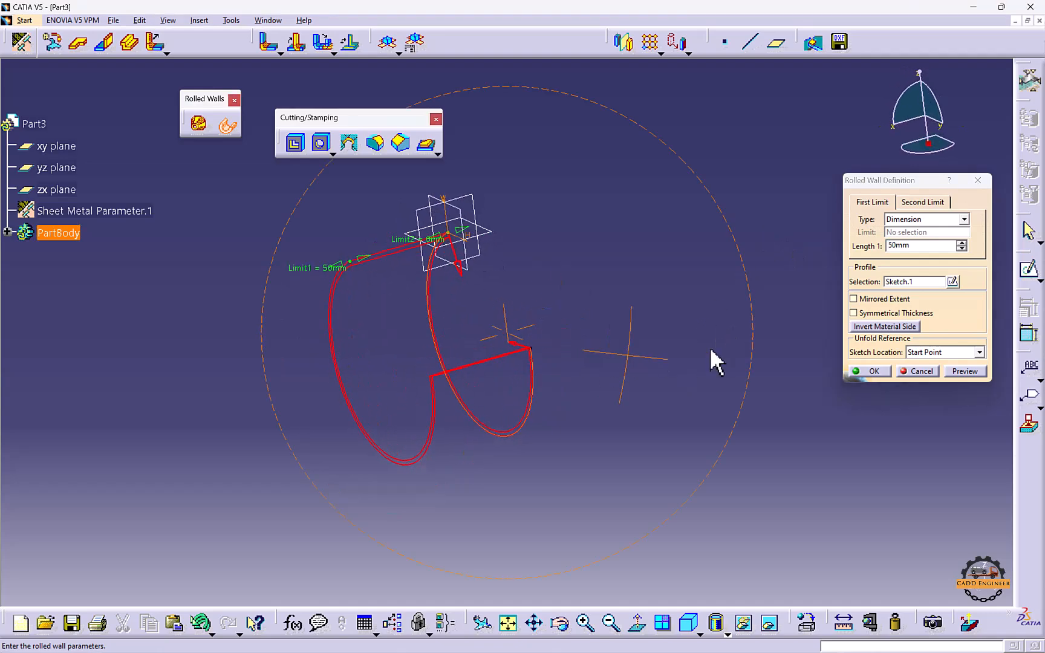
click(849, 299)
middle_drag(564, 262, 742, 348)
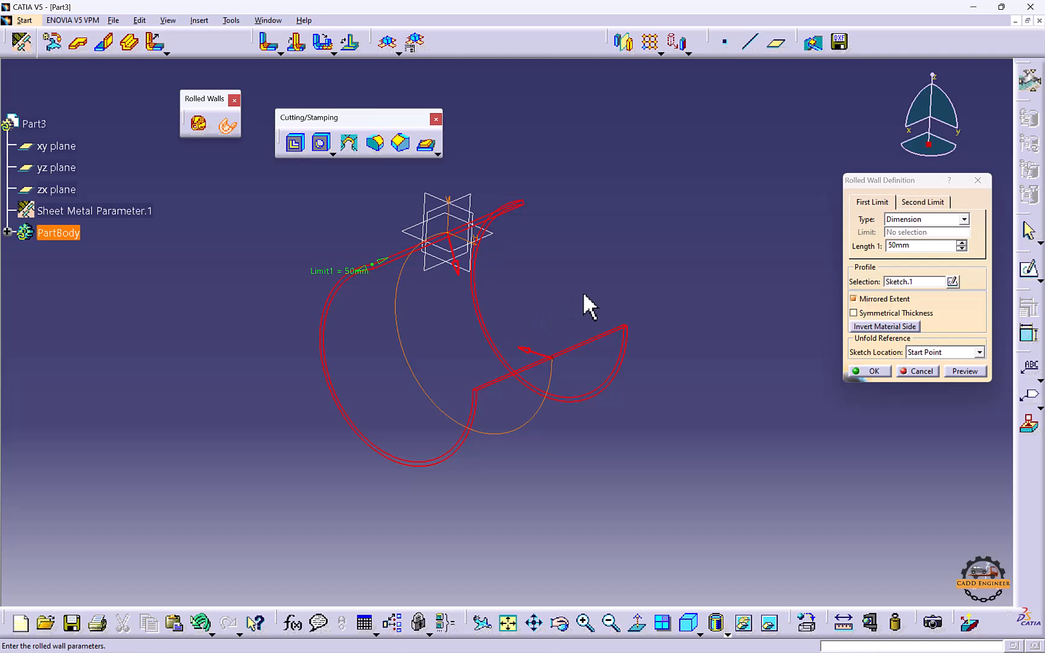
Step: Preview Symmetrical Thickness on the rolled wall, switch it back off, and create the wall
click(853, 312)
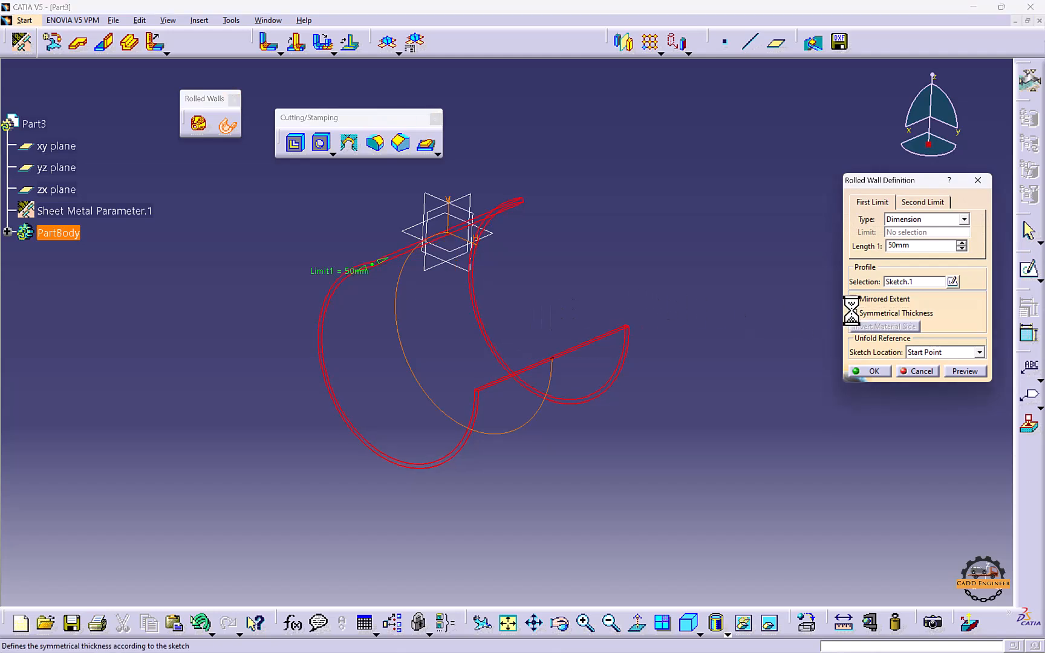
click(853, 313)
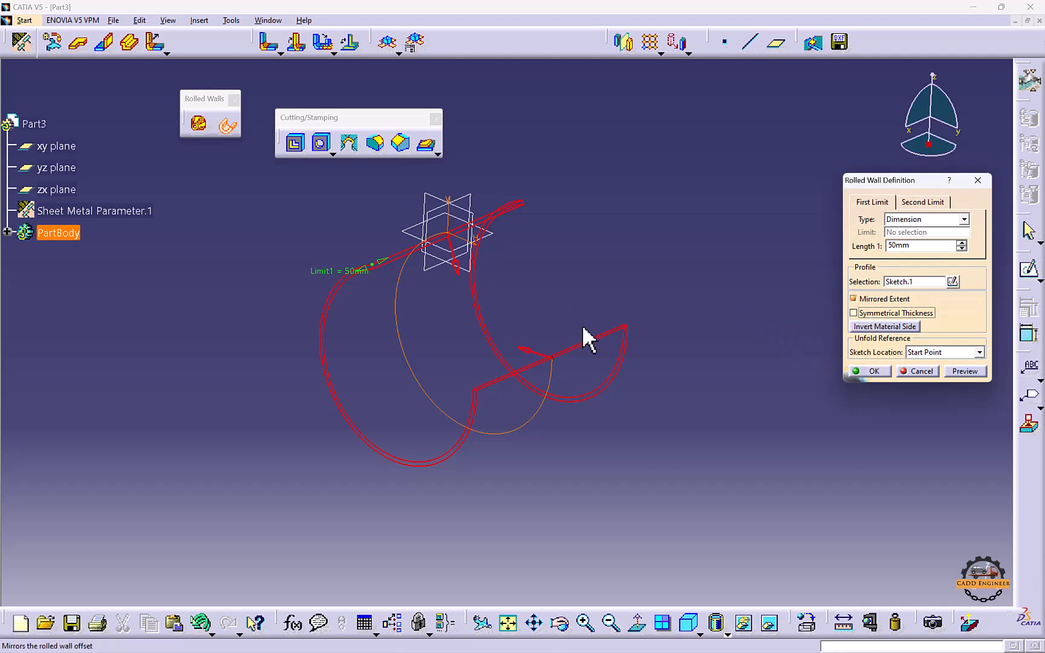
click(916, 203)
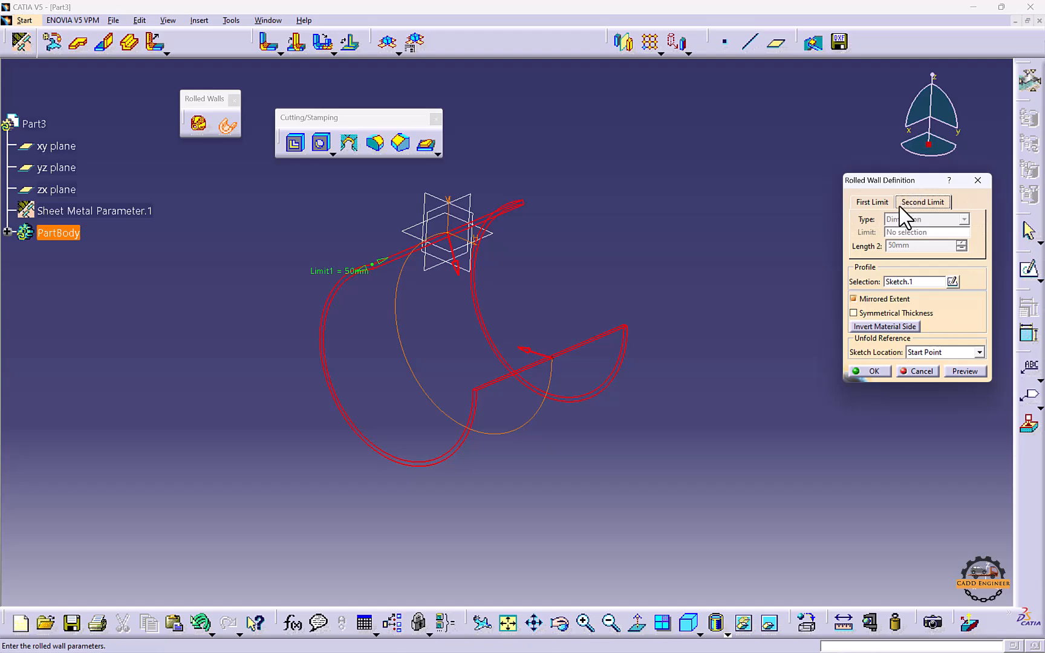
click(865, 206)
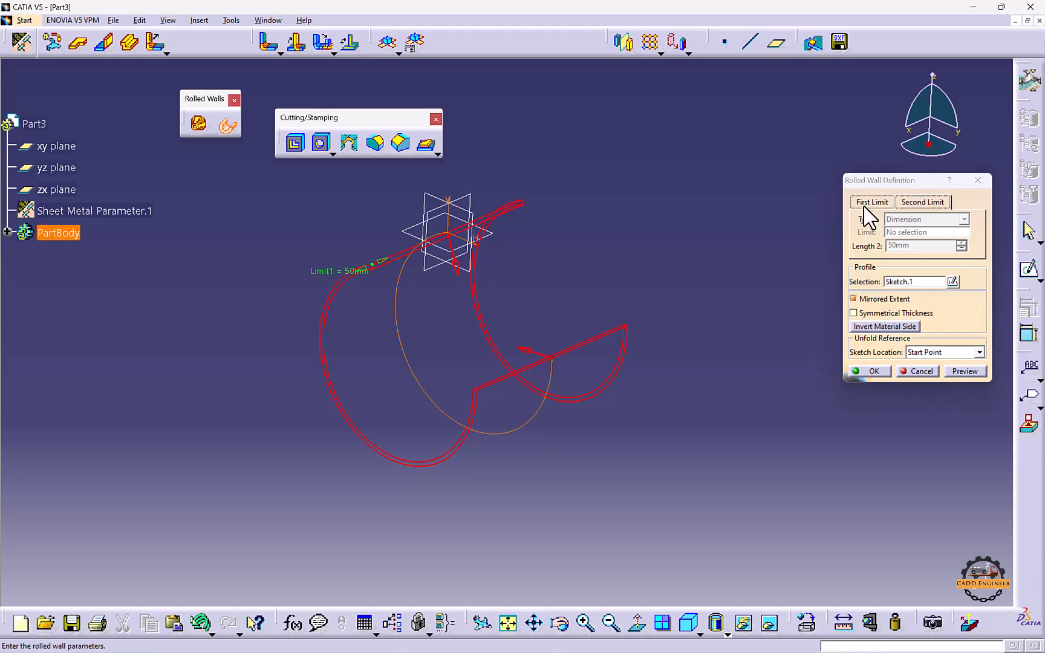
click(864, 371)
middle_drag(689, 357, 907, 387)
click(465, 305)
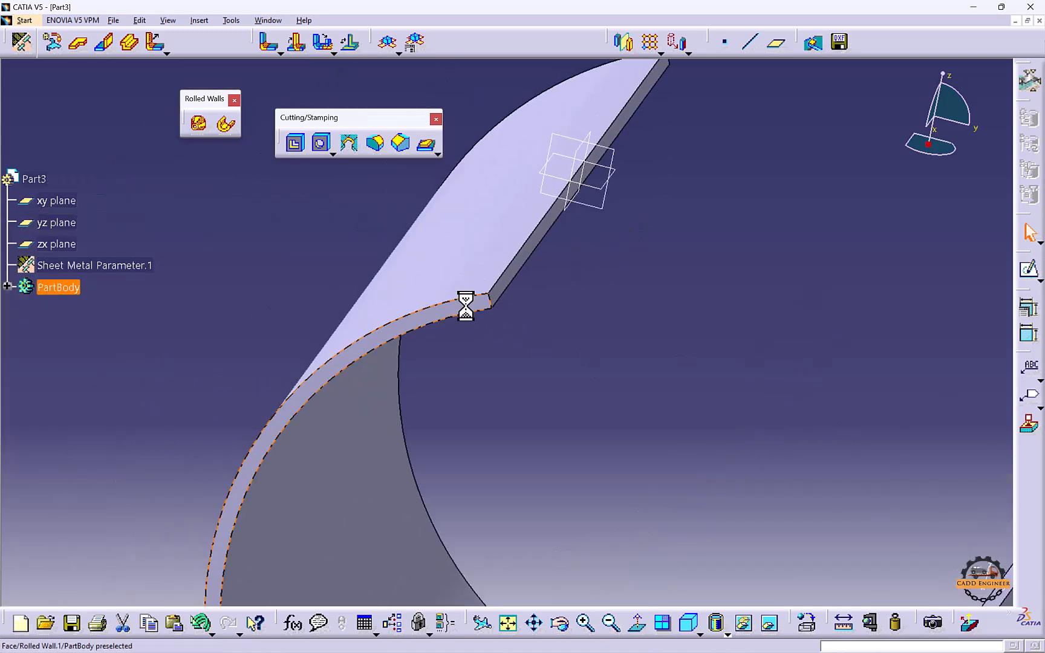
Step: Sketch a three-point arc on the yz plane from the origin, passing above the rolled wall's opening and around its free end
click(617, 154)
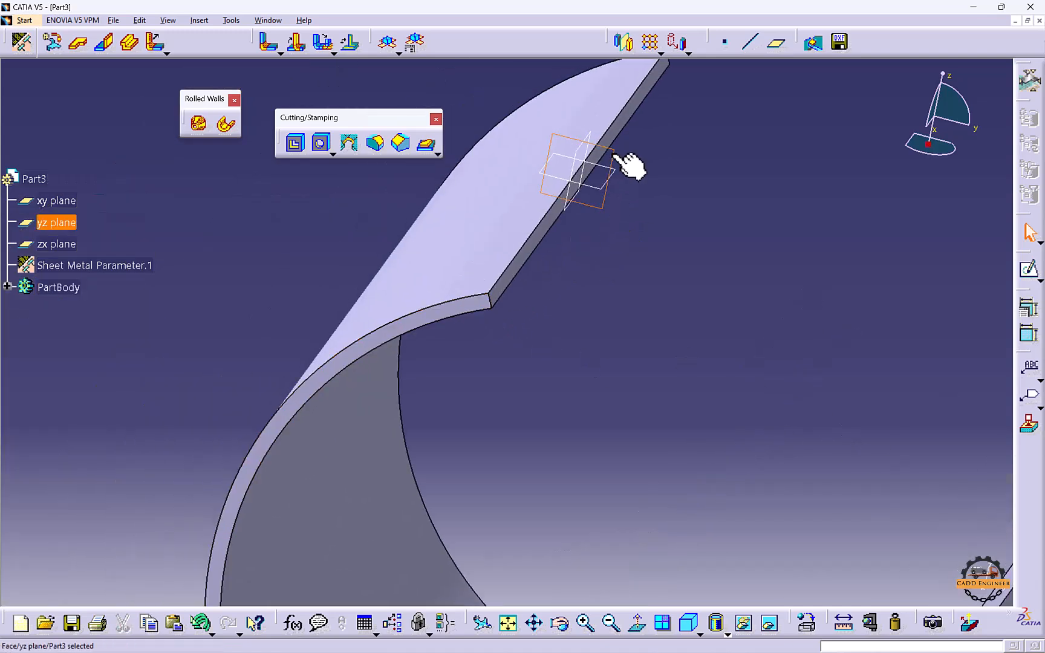
click(1029, 268)
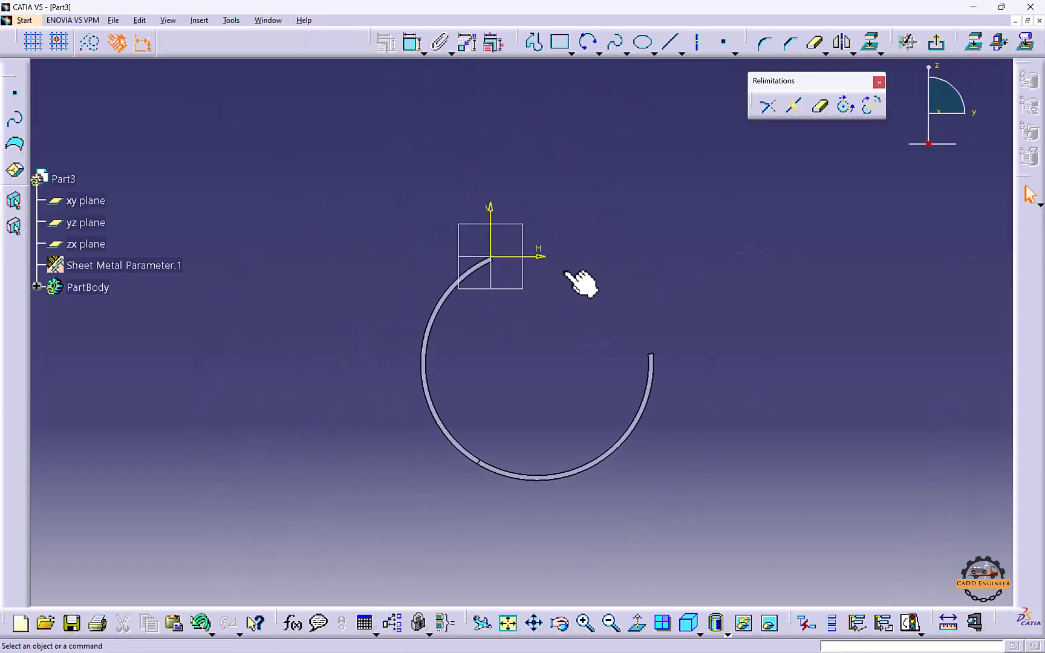
click(589, 43)
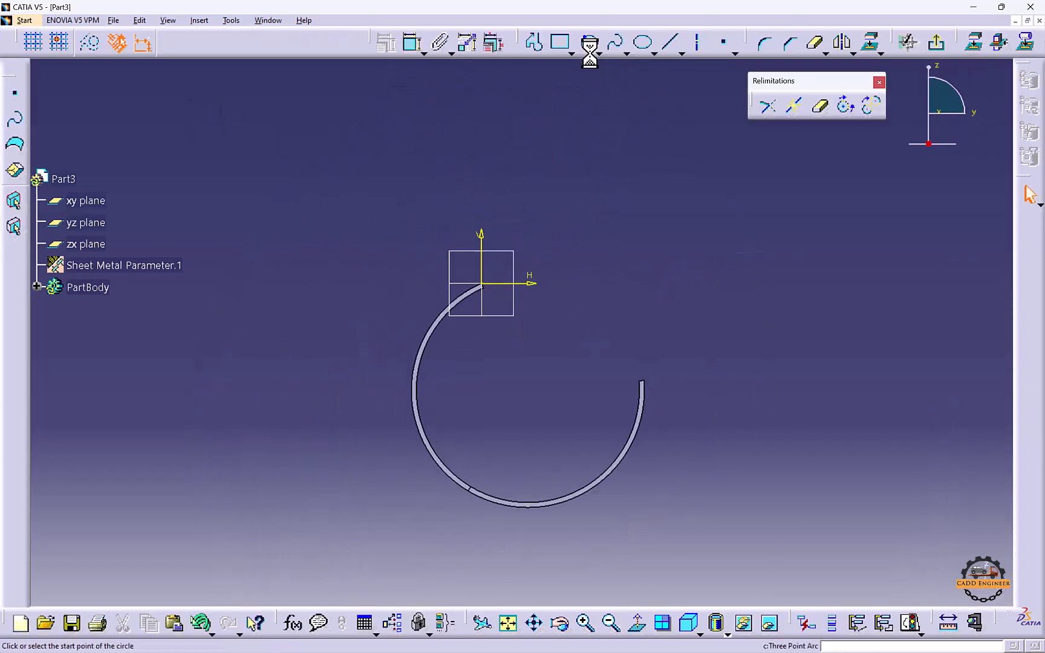
click(481, 283)
click(587, 250)
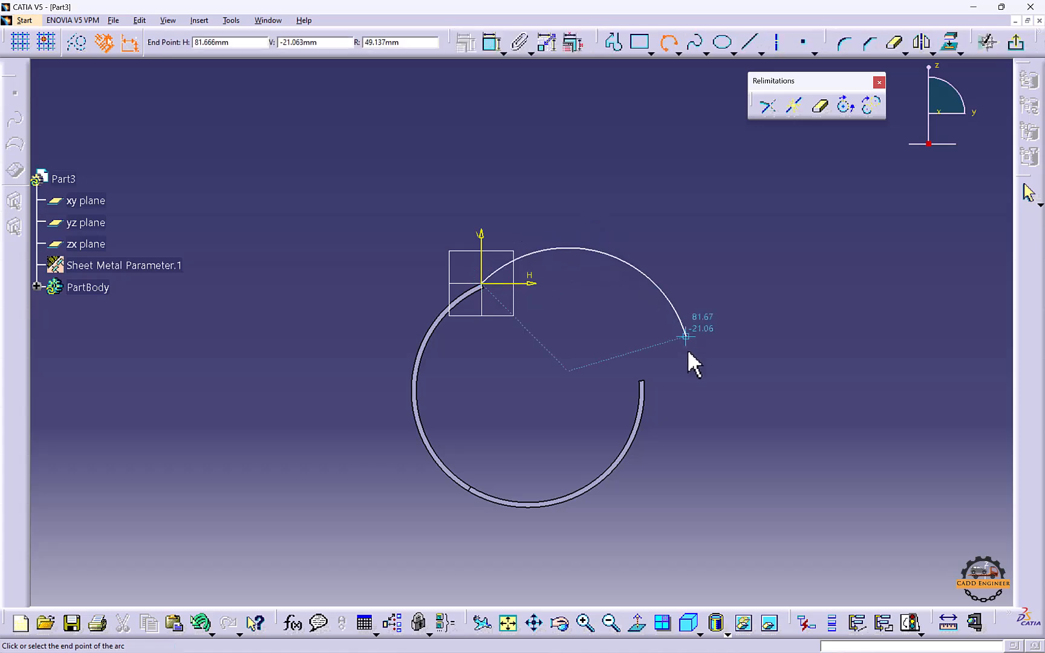
click(656, 472)
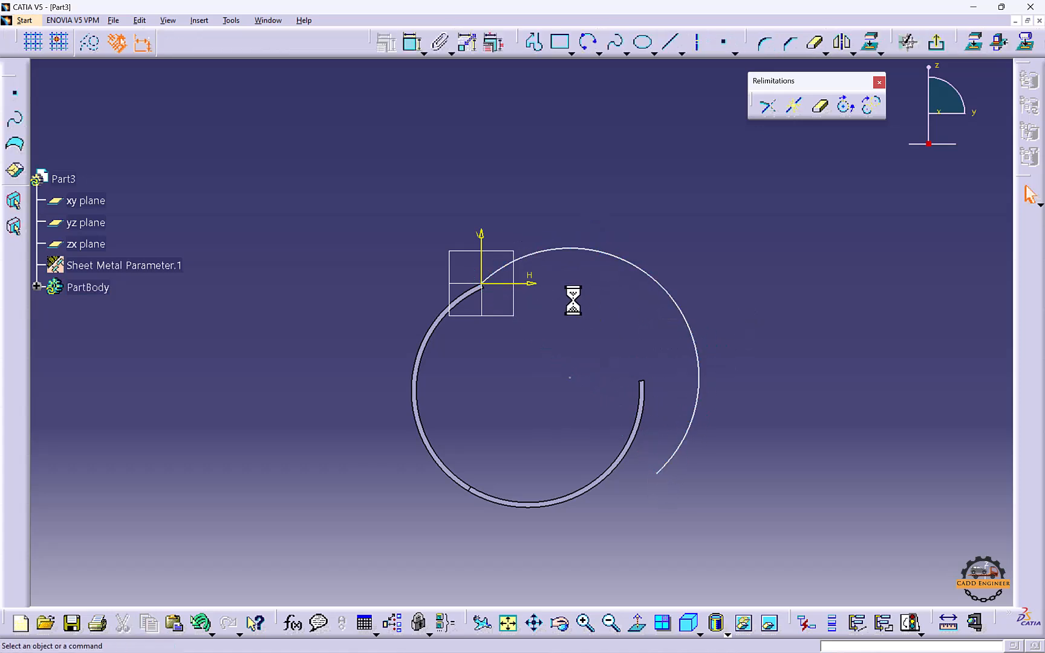
Step: Constrain the new arc tangent to the rolled wall's outer edge and reshape it into a smaller arc above the wall
ctrl+click(478, 287)
ctrl+click(504, 266)
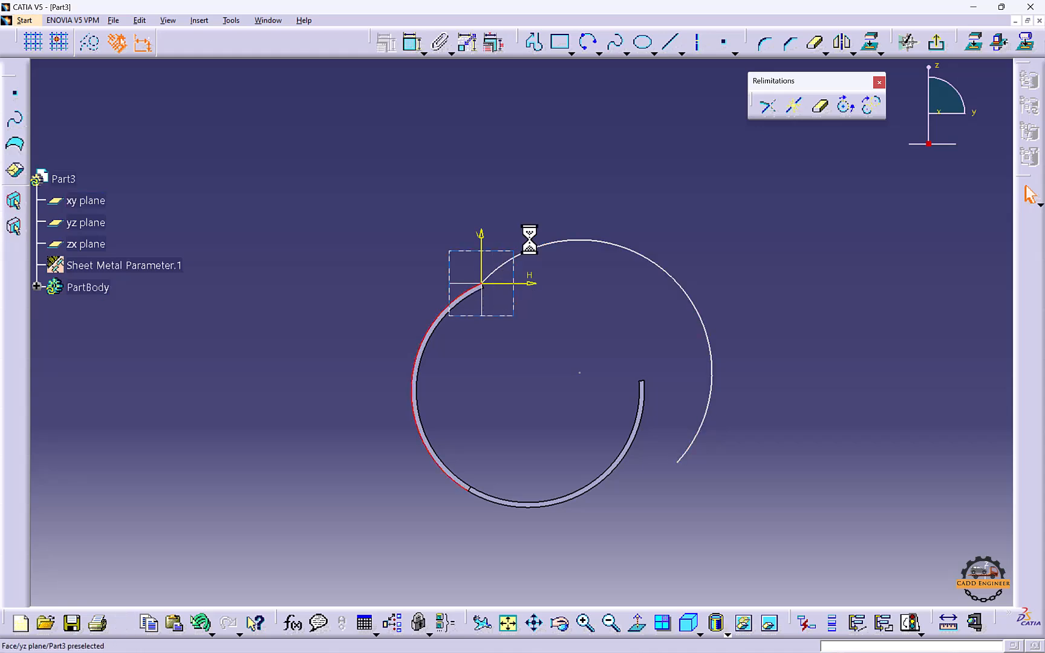
ctrl+click(540, 249)
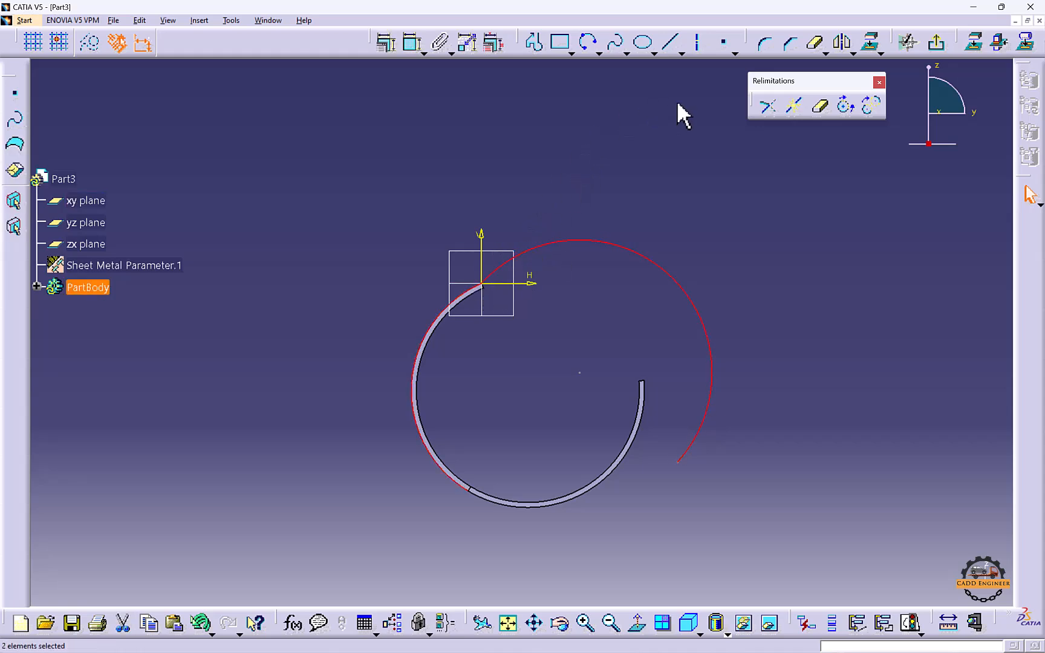
click(387, 43)
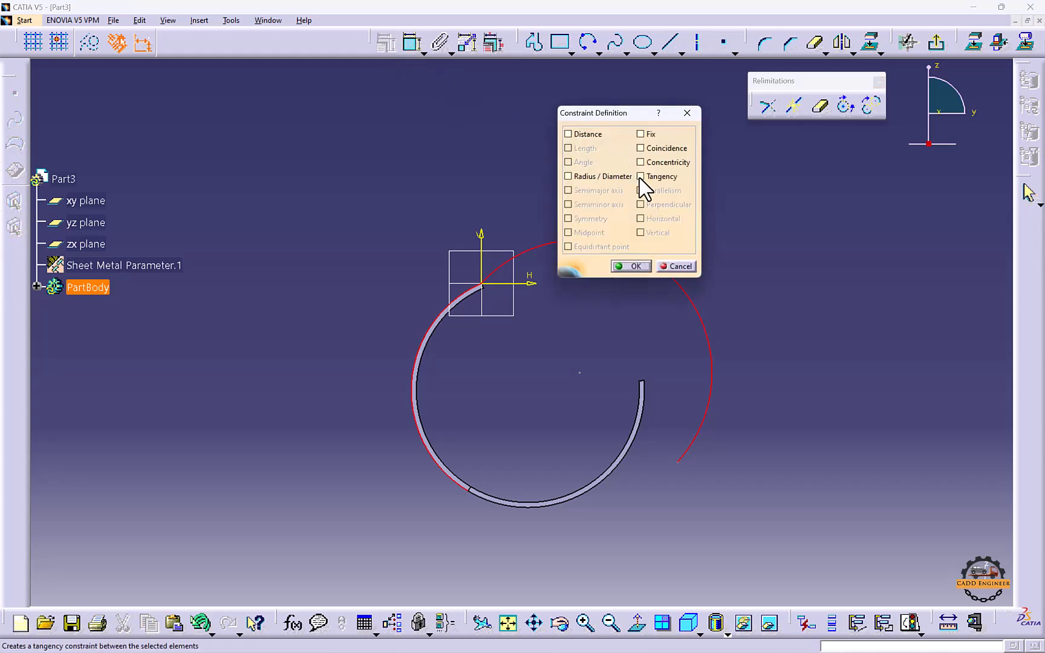
click(641, 176)
click(617, 266)
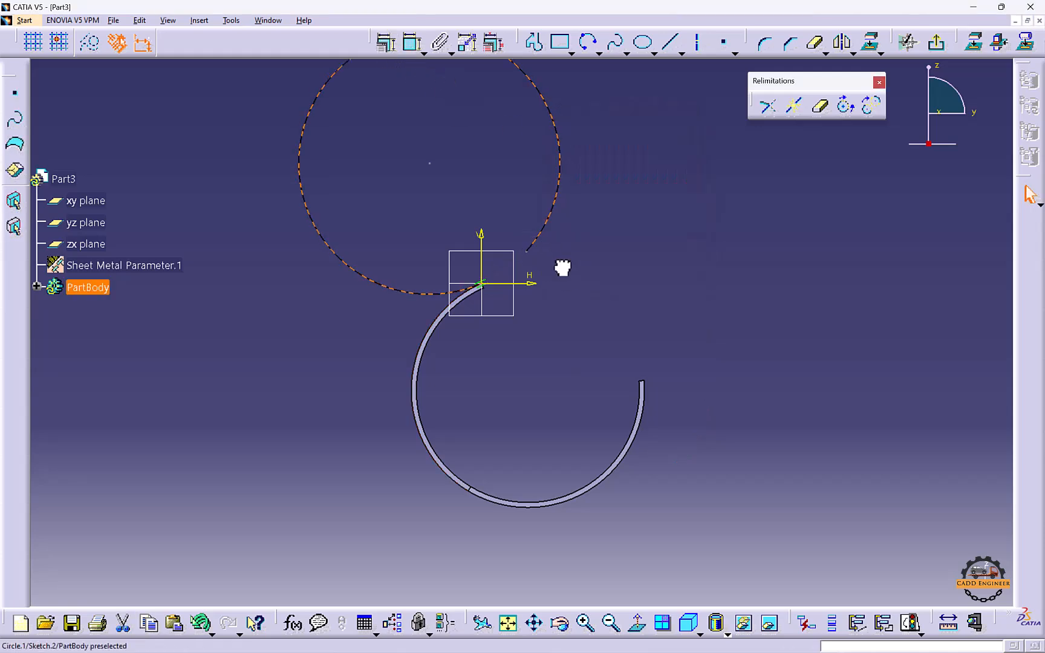
drag(540, 250, 415, 133)
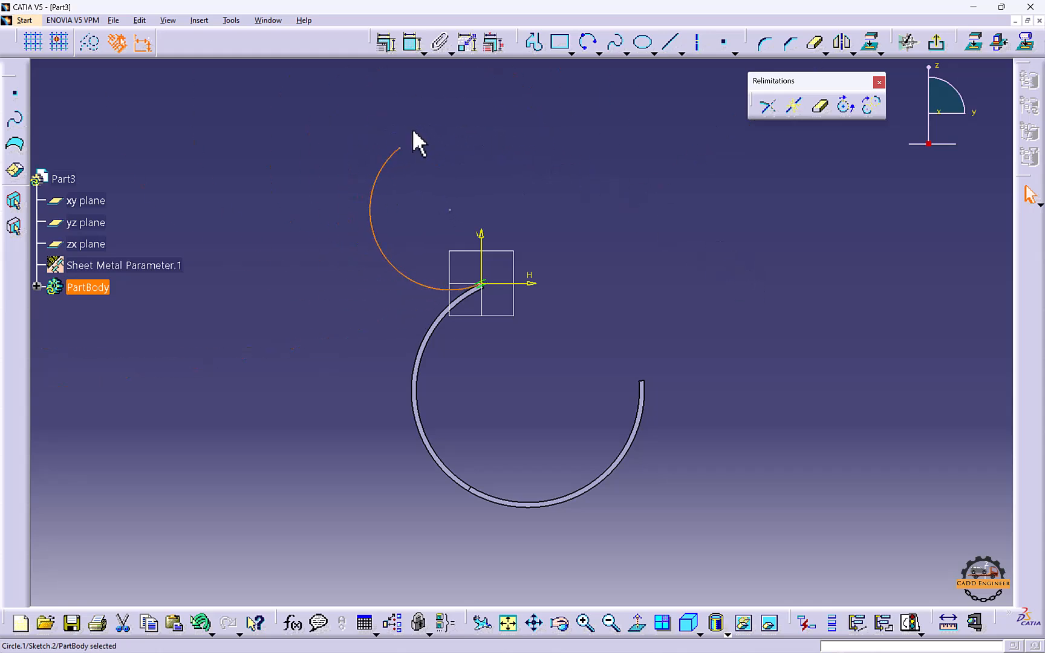
Step: Replace the arc with a three-point arc from outside the rolled wall's free end over the opening to the origin, and extend its free end
key(Delete)
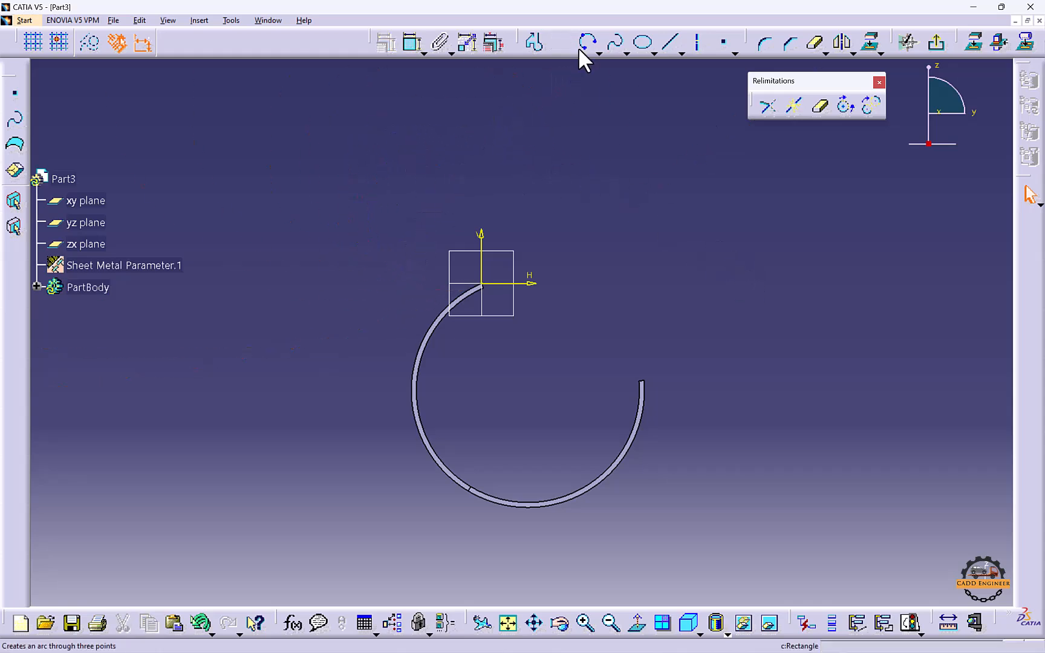
click(587, 42)
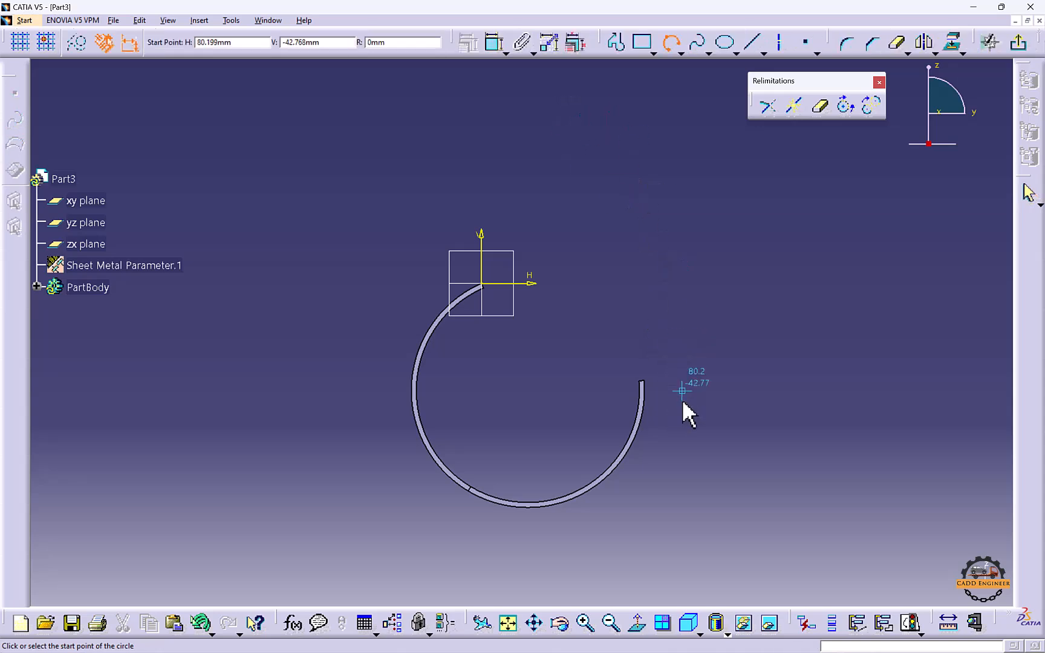
click(661, 425)
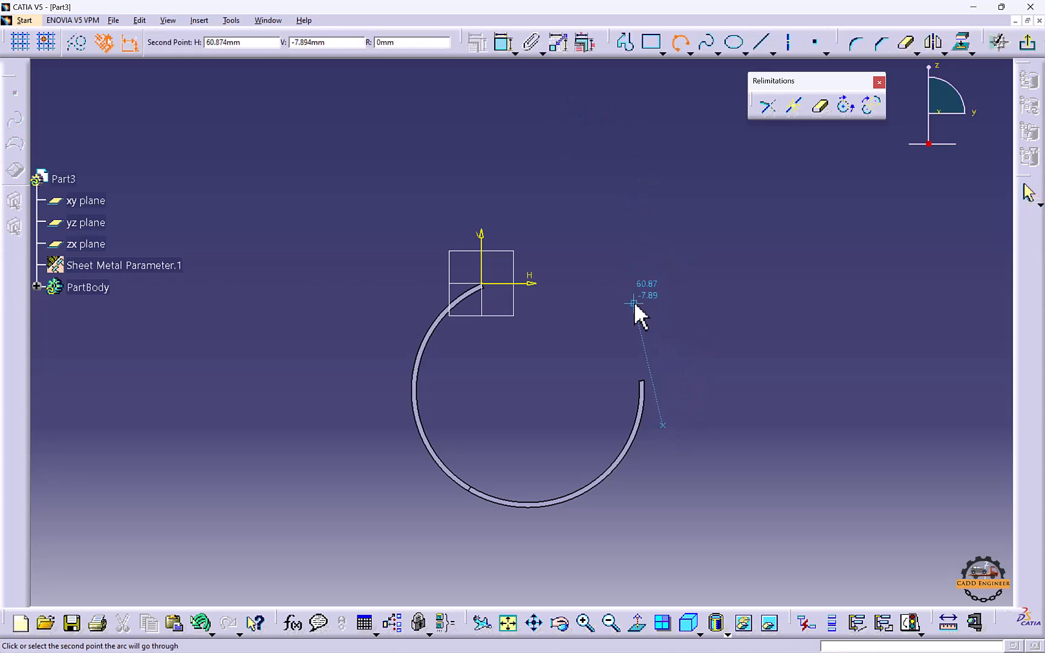
click(633, 302)
click(485, 280)
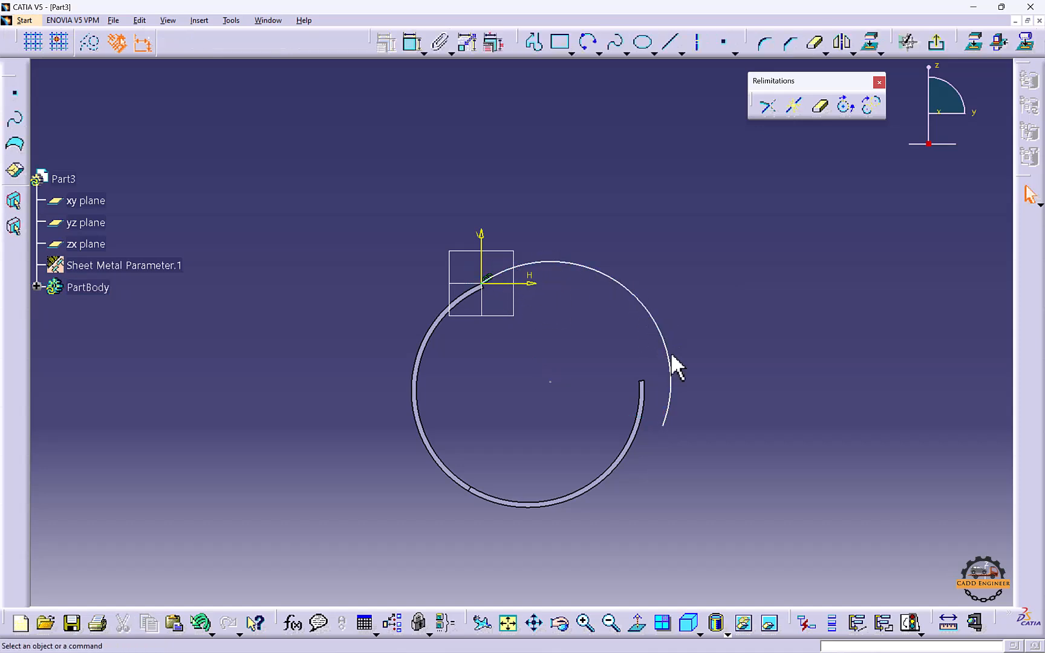
drag(664, 426, 594, 525)
Step: Constrain the new arc tangent to the rolled wall's outer edge and shorten its free end to just past the wall's end
click(529, 397)
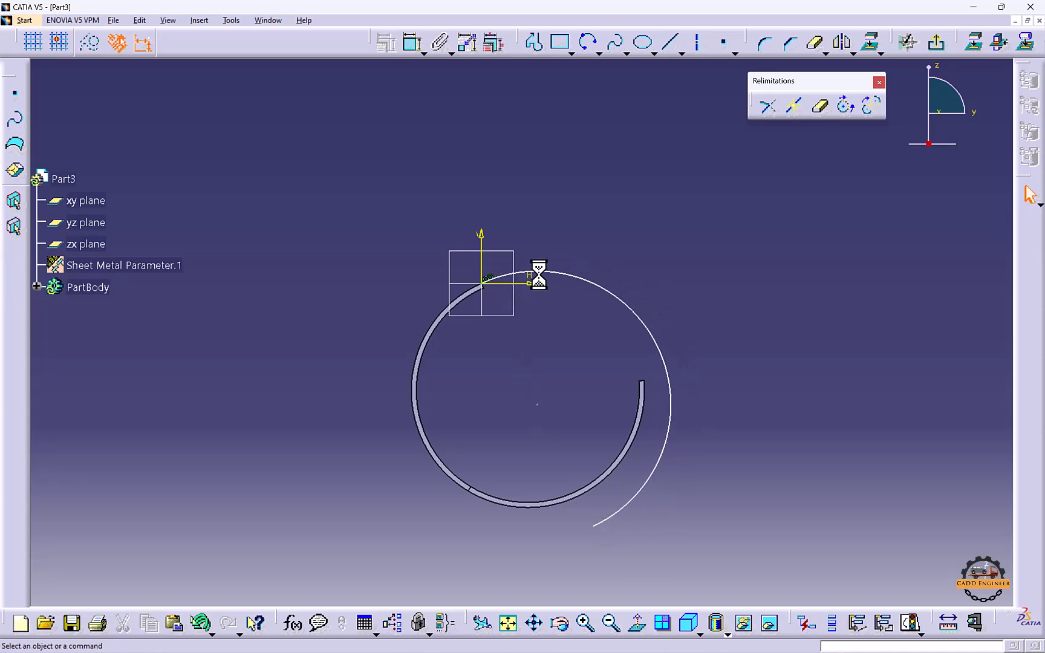
click(536, 273)
ctrl+click(448, 307)
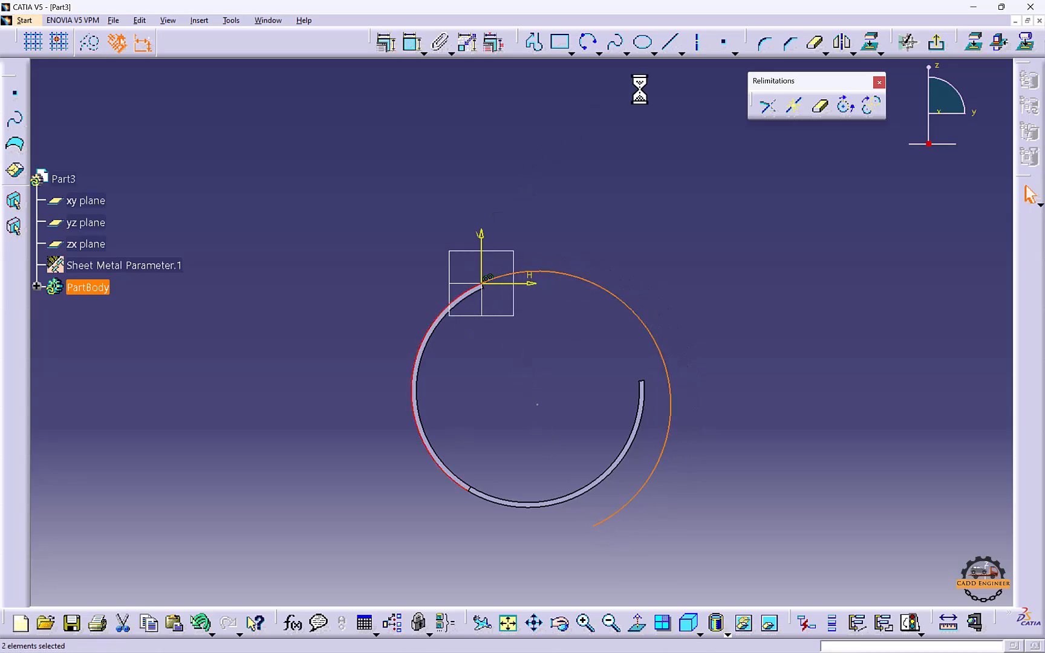
click(387, 44)
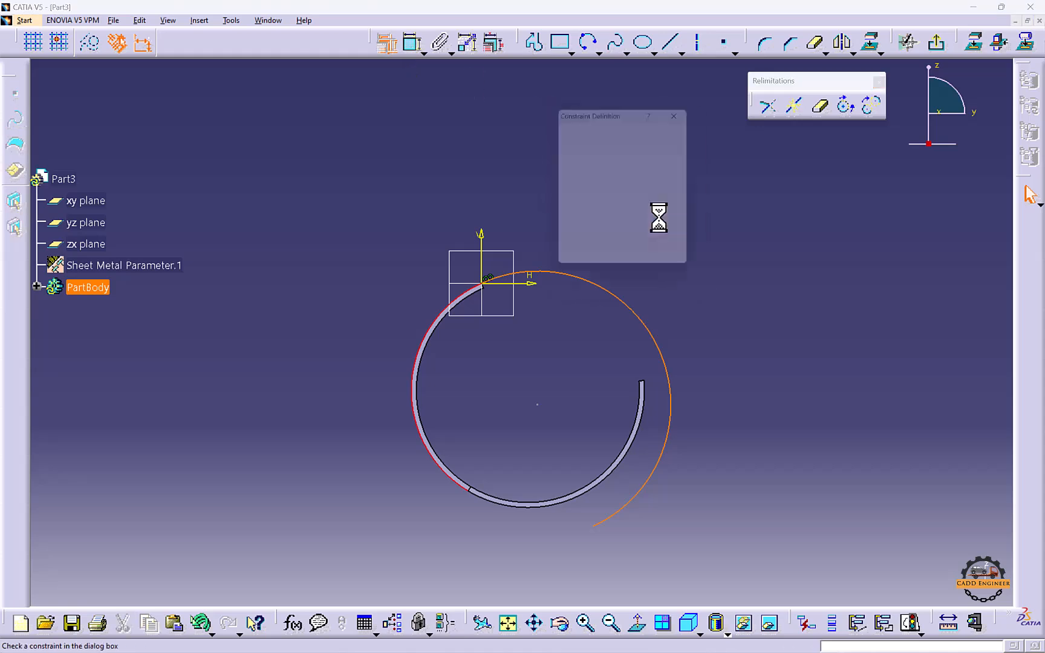
click(640, 176)
click(631, 266)
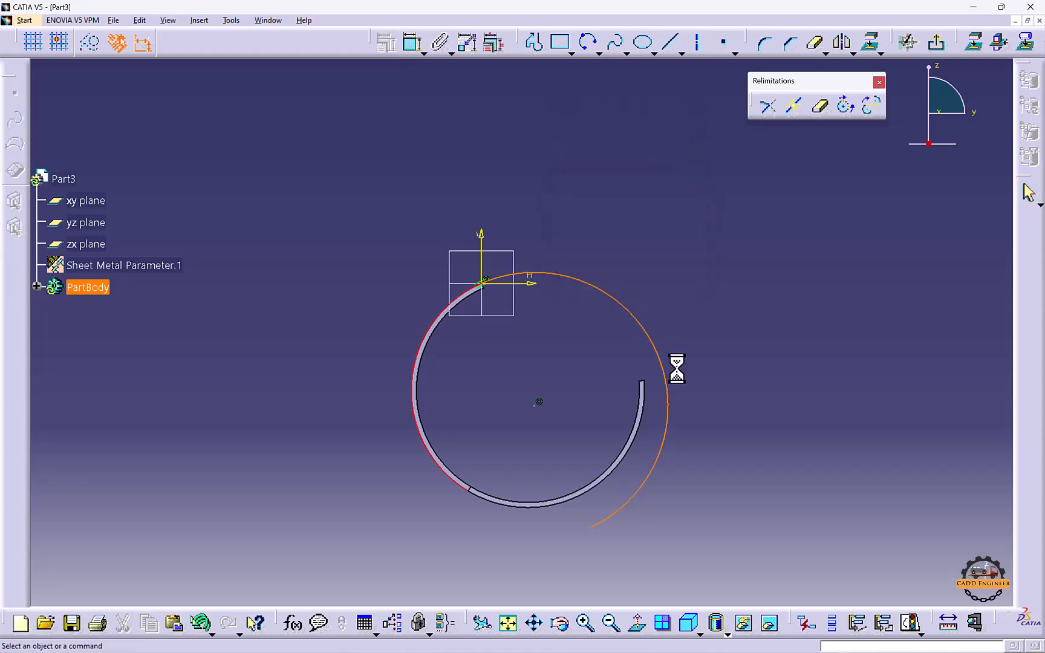
drag(592, 529, 651, 458)
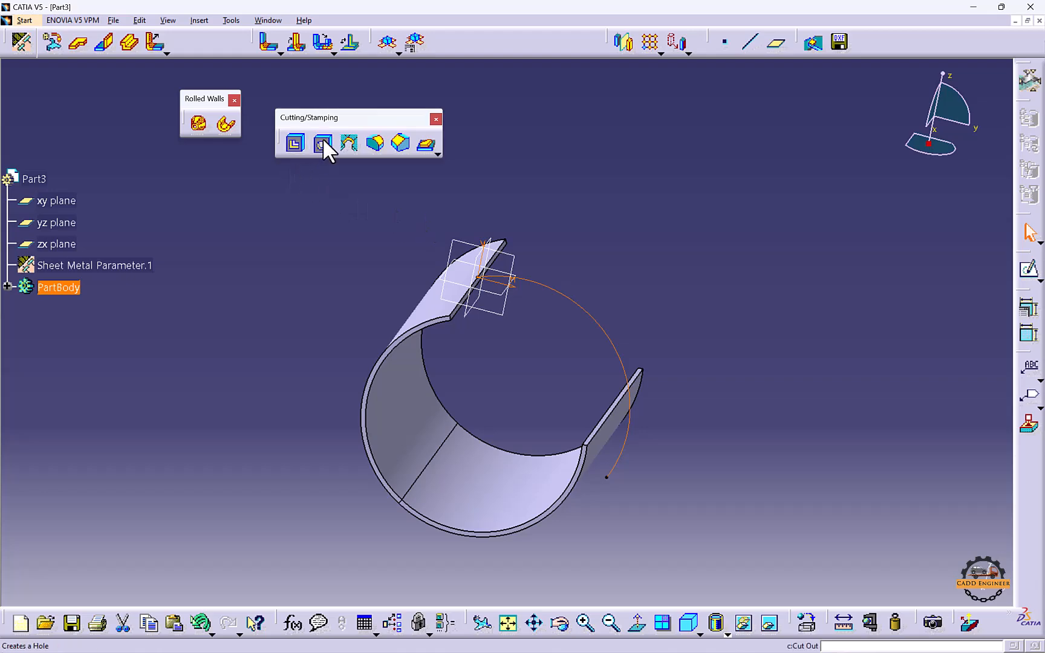
Step: Create a second rolled wall from the tangent arc sketch, extending 50 mm to each side
click(225, 125)
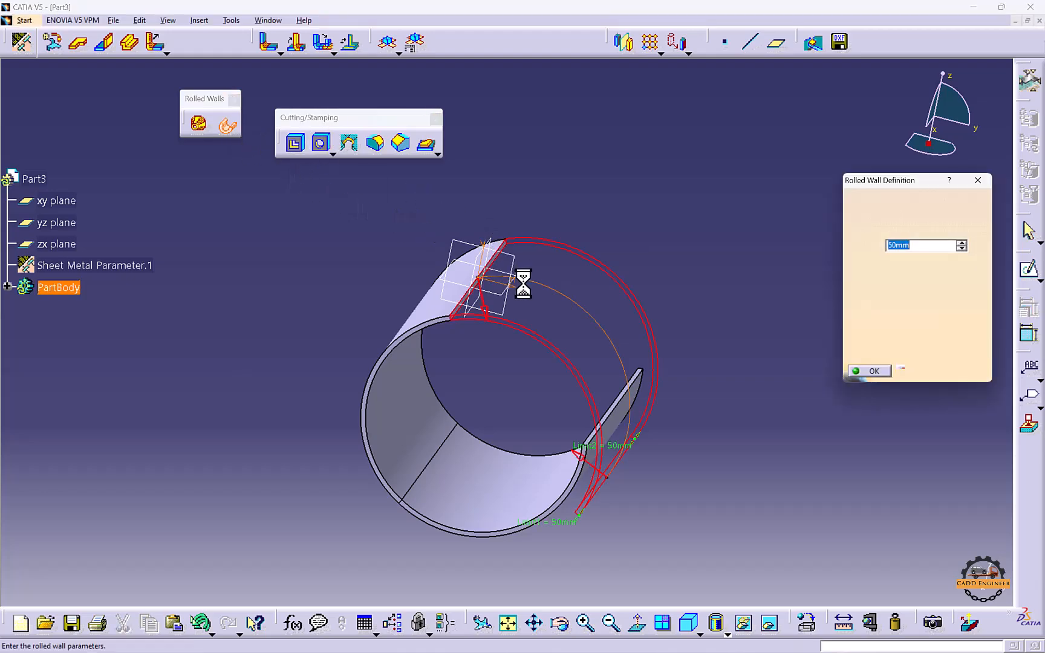
middle_drag(555, 299, 600, 253)
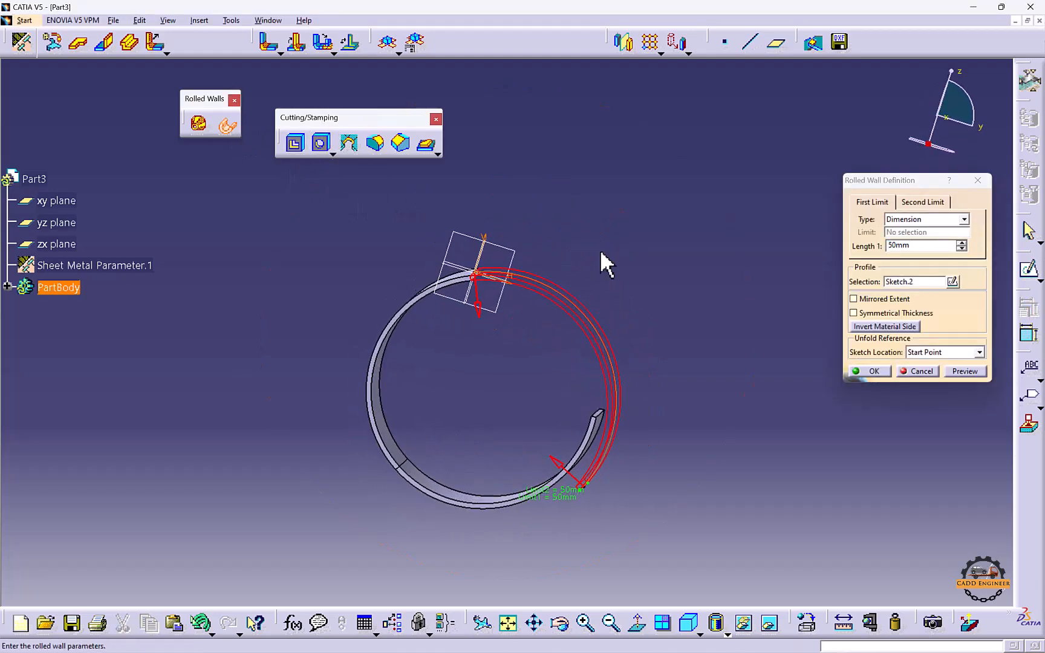
middle_drag(773, 373, 805, 291)
click(716, 242)
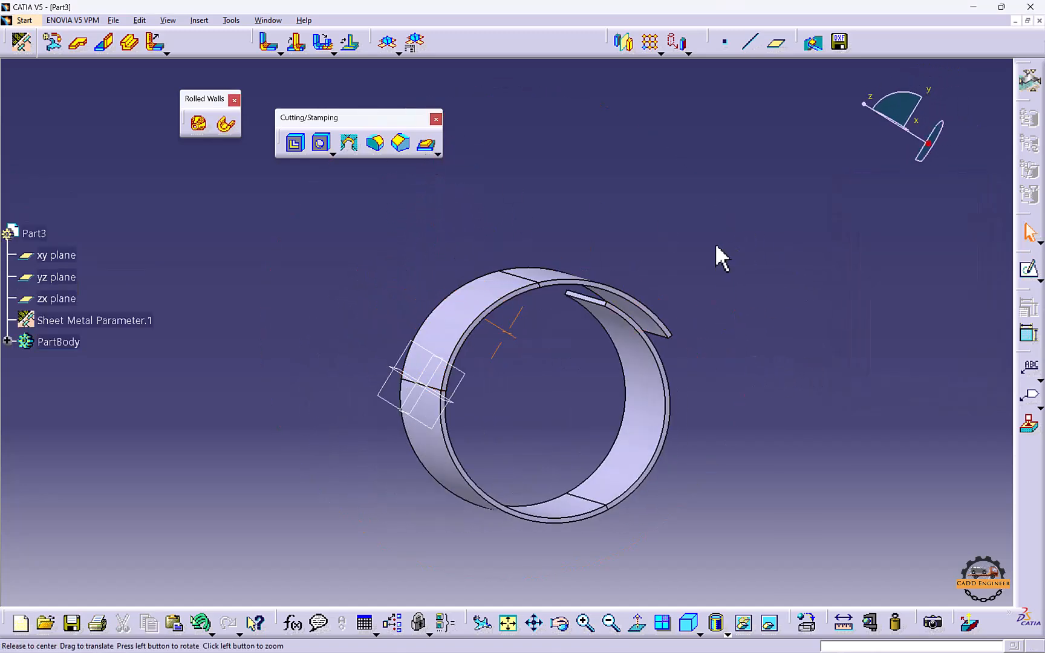
middle_drag(715, 242, 482, 225)
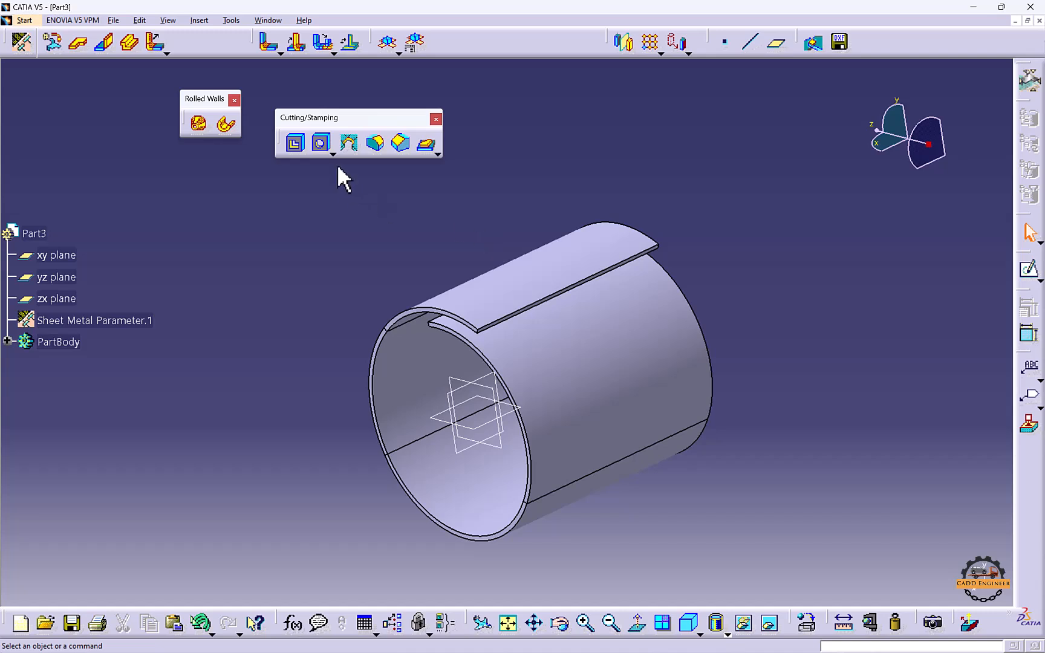
Step: Create a blind hole with 10 mm diameter and 10 mm depth on the overlapping rolled wall near its front edge
click(321, 142)
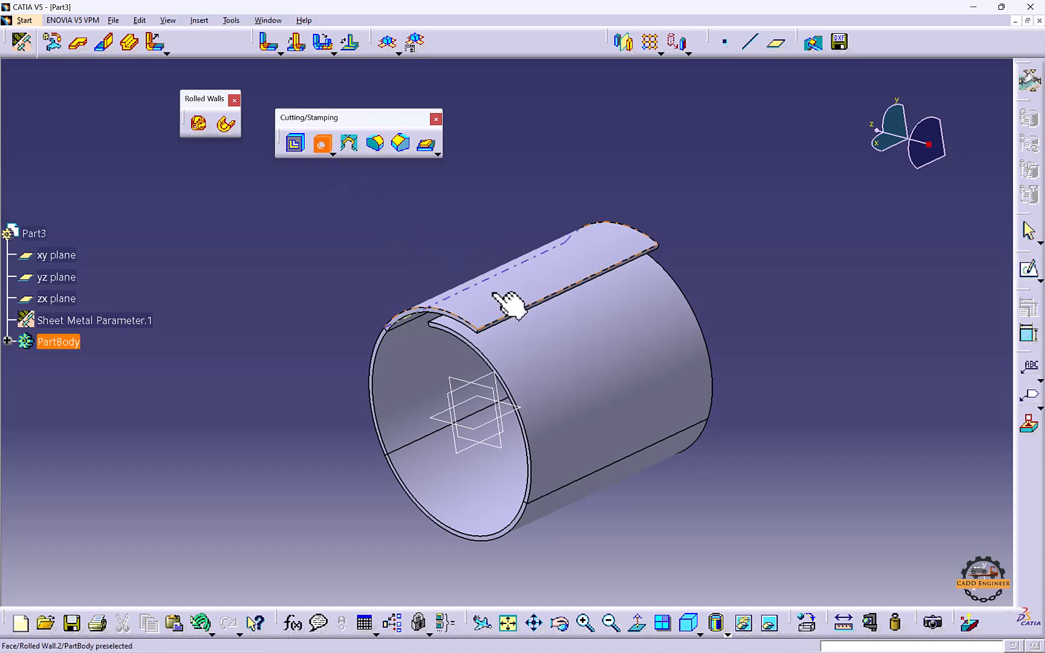
click(560, 257)
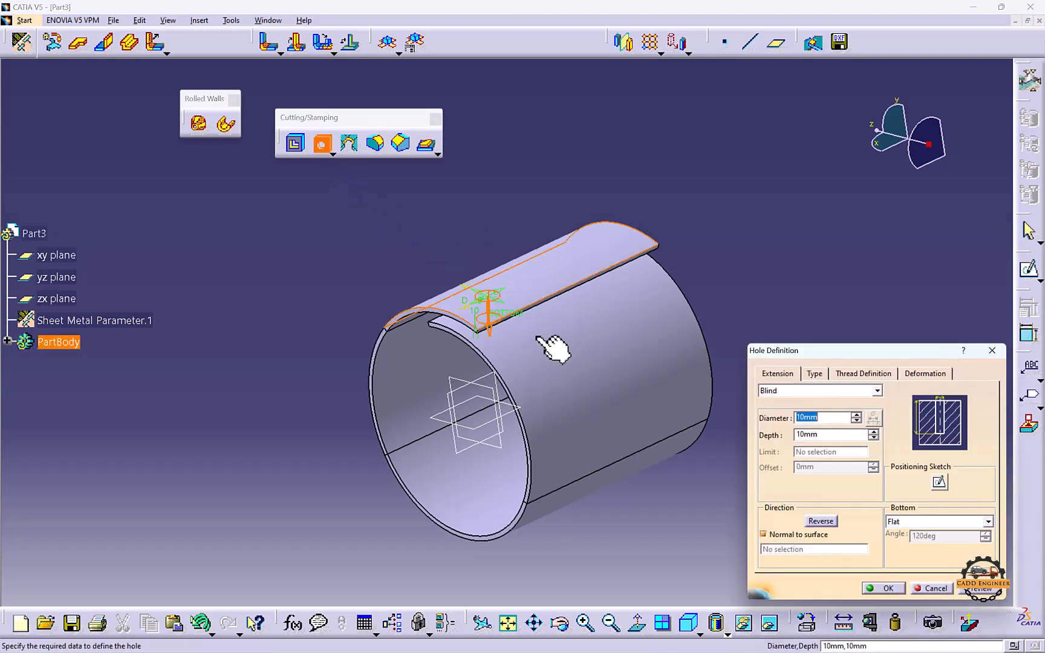
middle_drag(553, 345, 647, 292)
scroll(647, 292, up, 1)
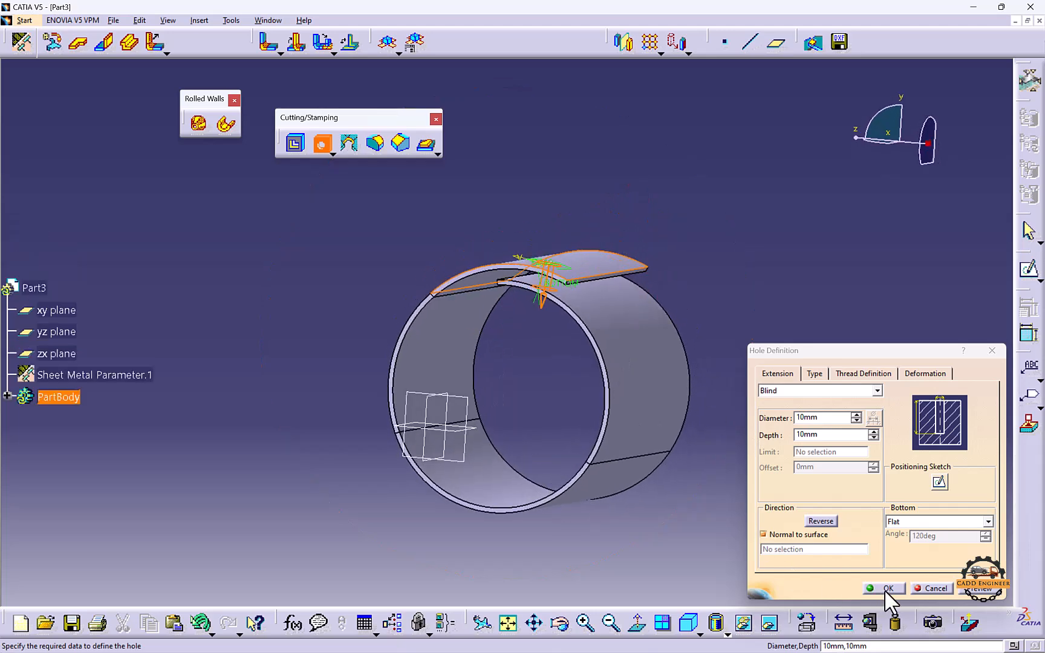
click(882, 588)
middle_drag(539, 308, 482, 329)
scroll(106, 381, down, 3)
Step: Start a rectangular pattern of the hole along the second rolled wall's axis and reverse its direction to run along the wall
click(8, 232)
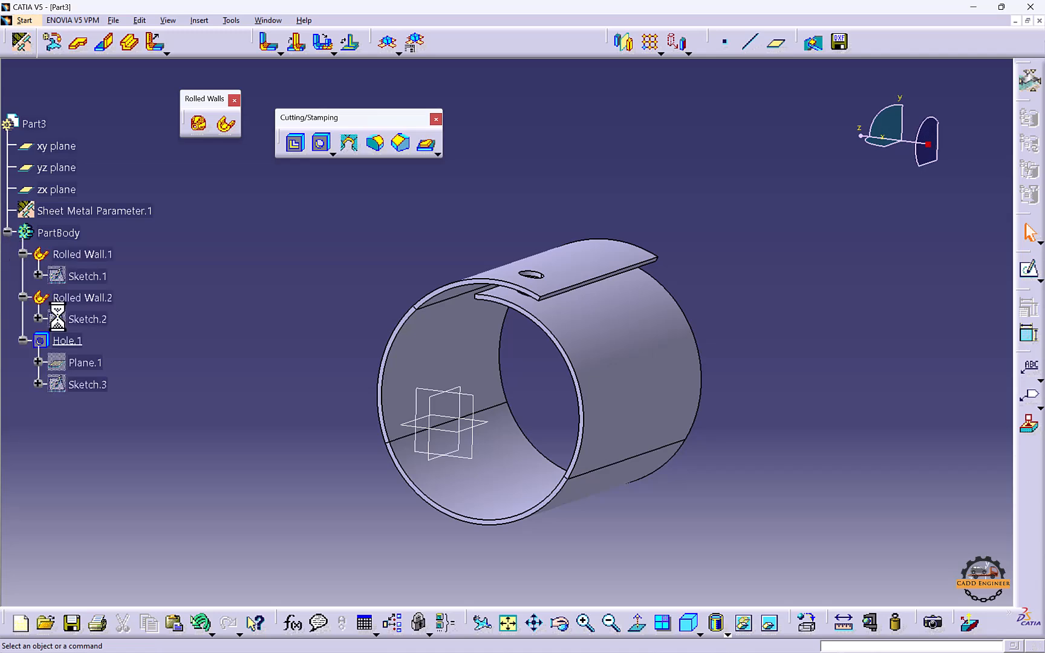
click(80, 285)
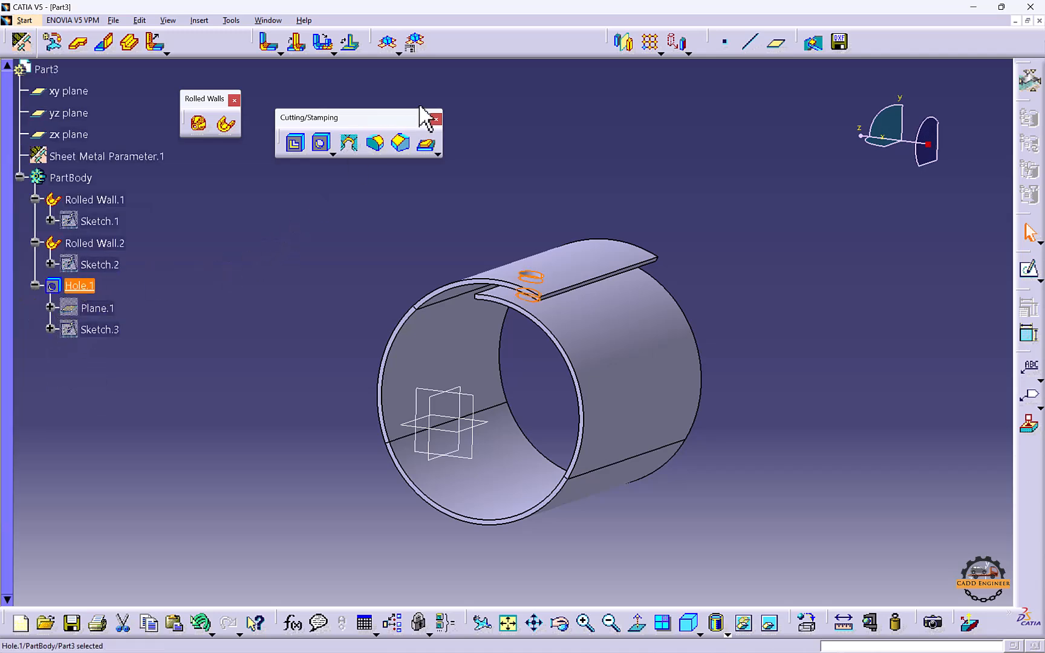
click(660, 53)
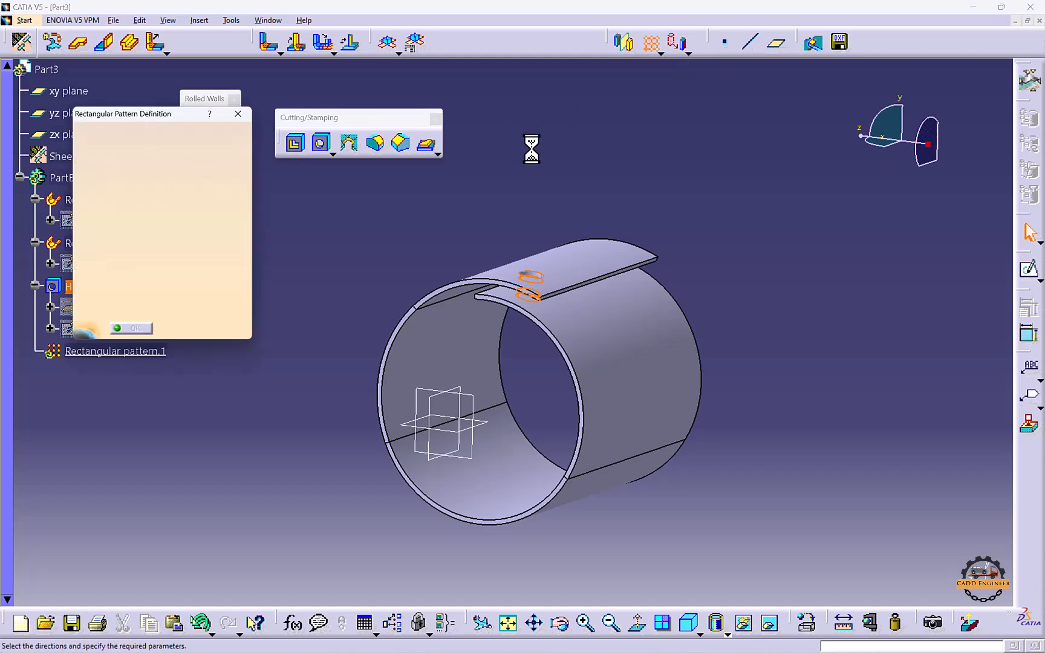
middle_drag(522, 143, 513, 192)
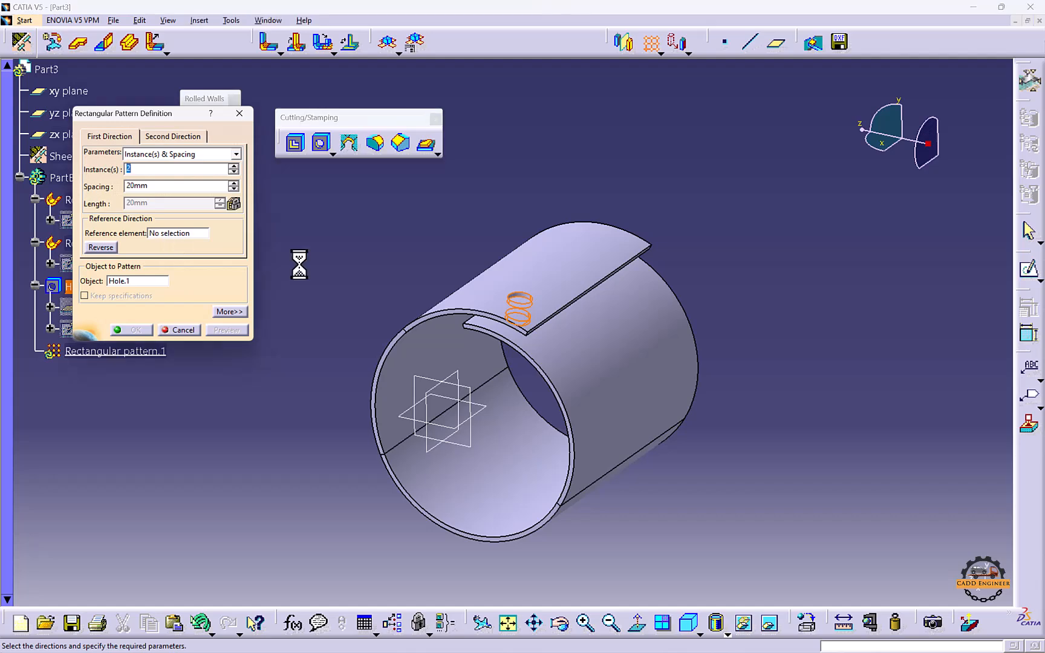
click(559, 280)
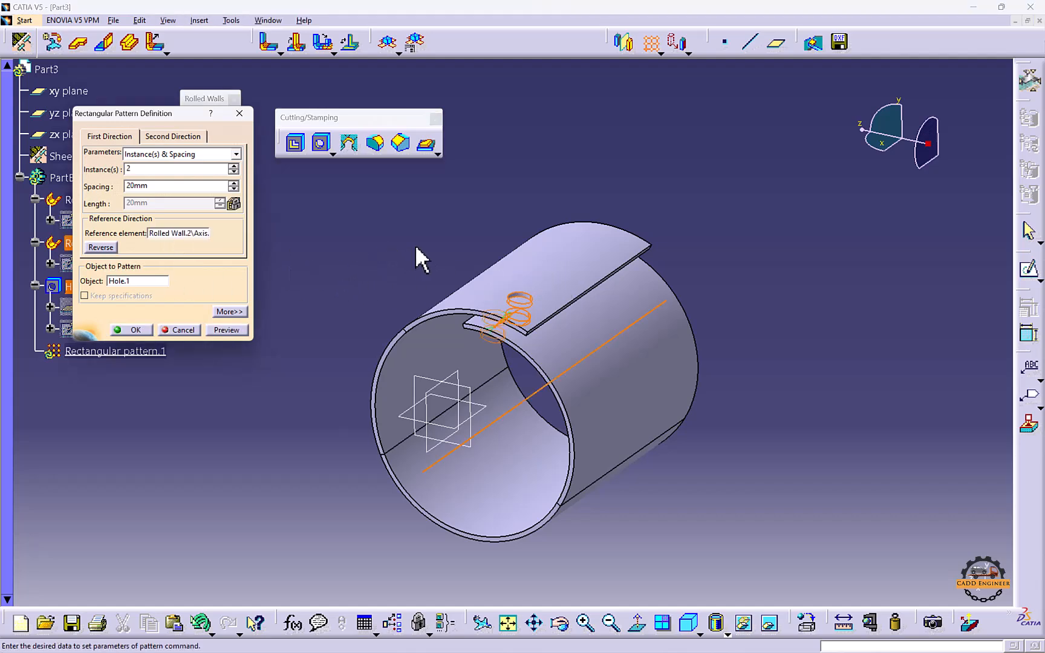
middle_drag(416, 248, 365, 333)
click(102, 247)
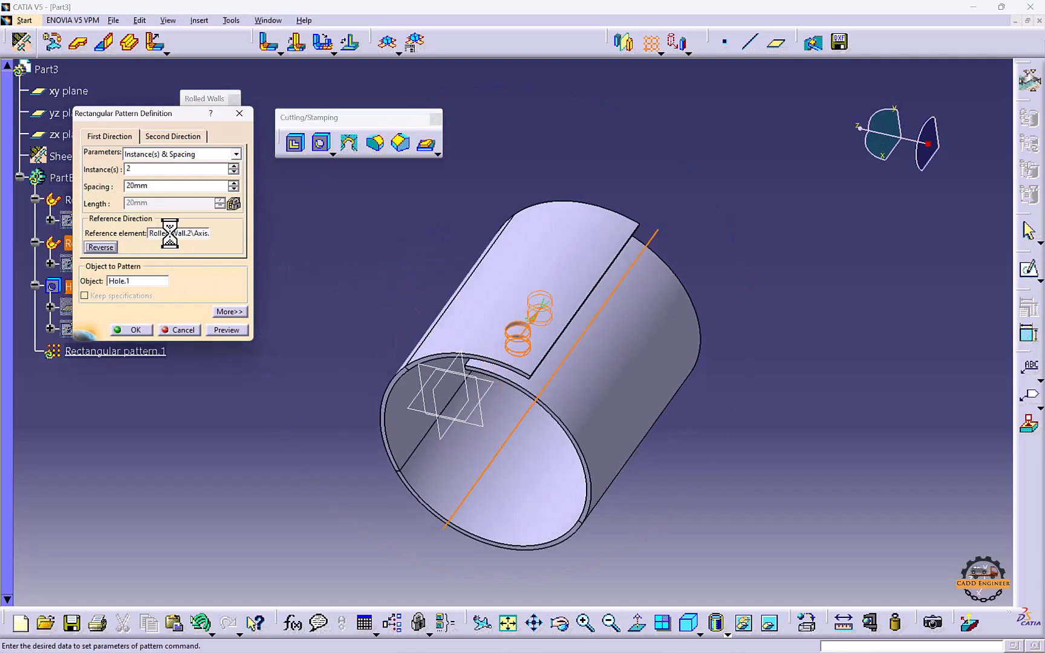
Step: Set the hole pattern to 4 instances at 20 mm spacing and create it
click(233, 165)
click(233, 166)
click(233, 166)
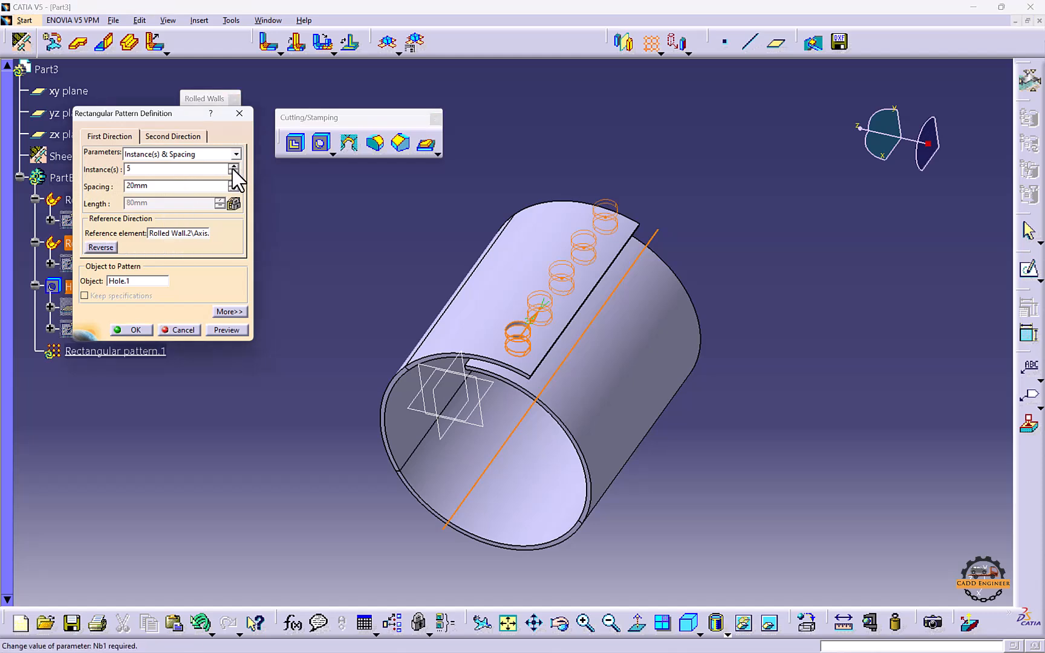
click(233, 173)
click(131, 329)
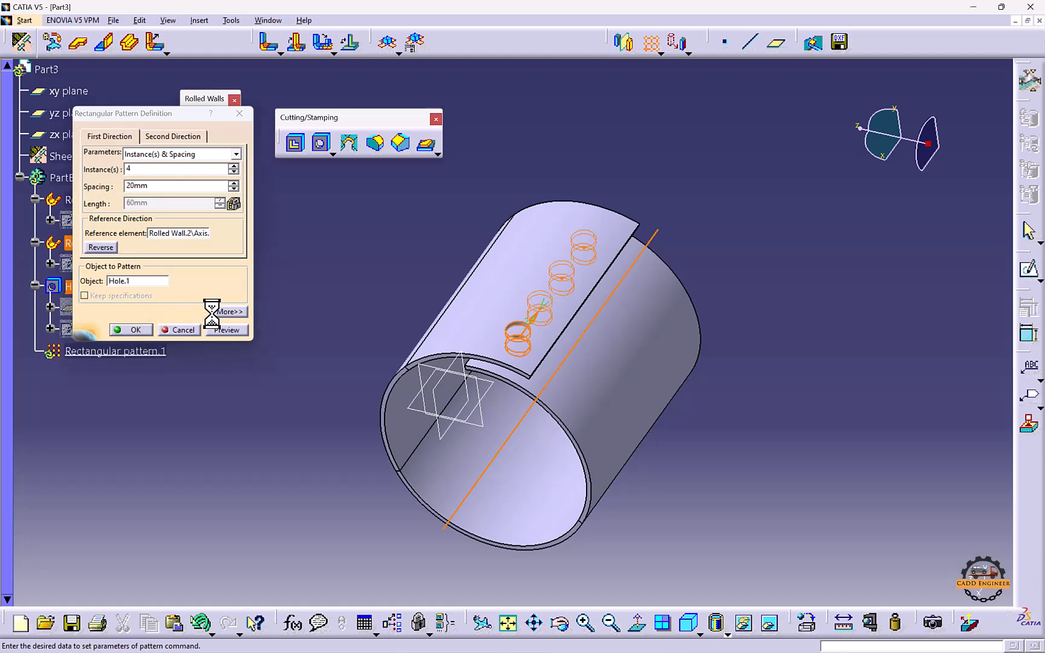
middle_drag(502, 459, 378, 236)
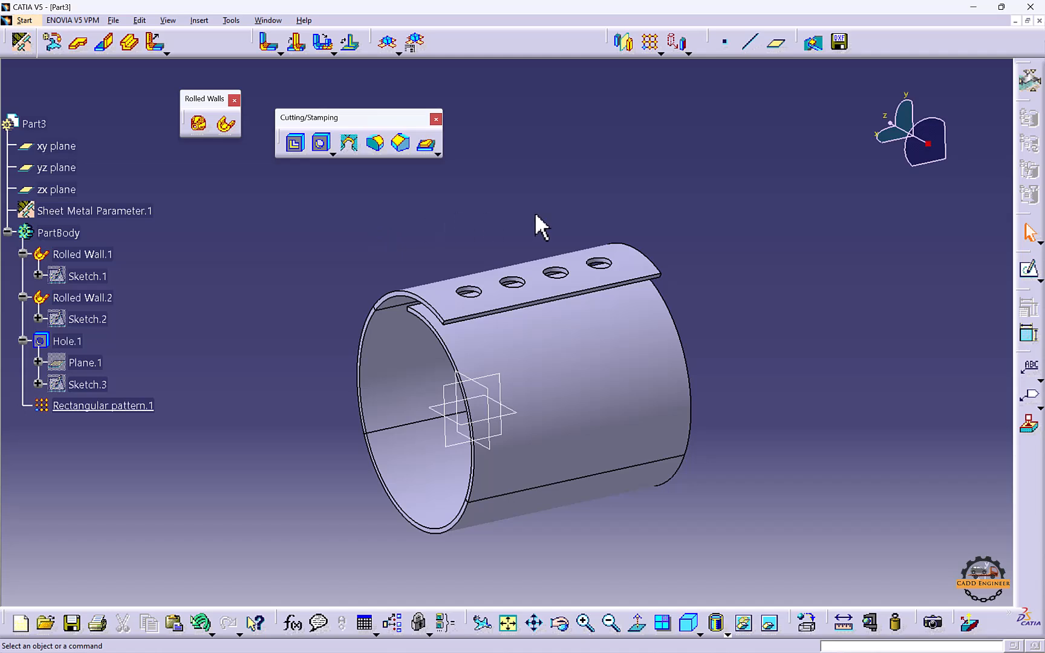
middle_drag(535, 216, 496, 242)
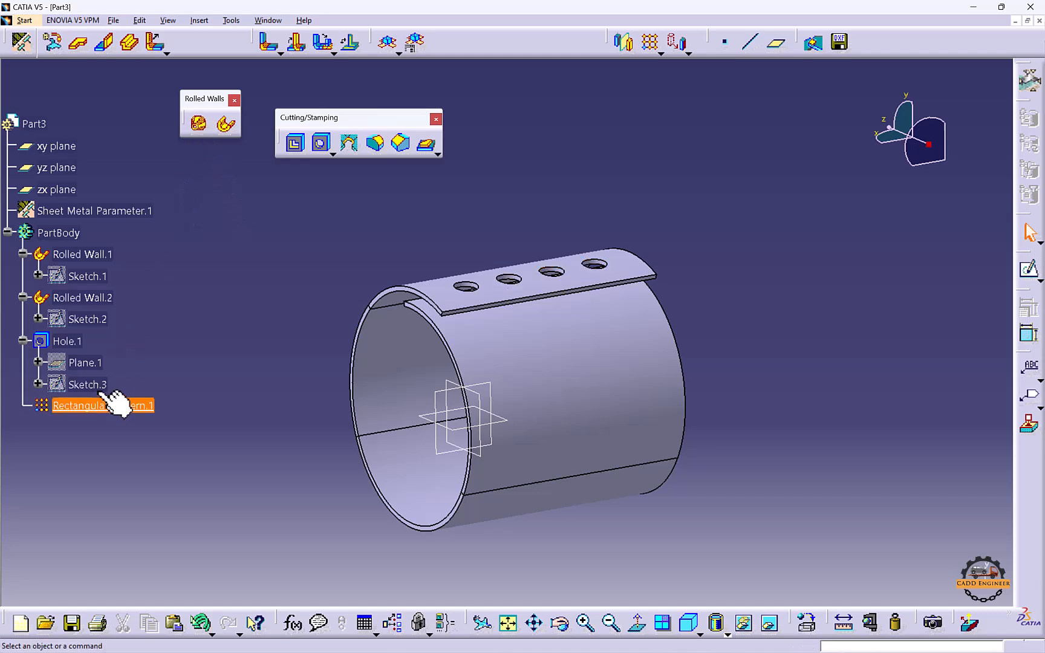
Step: Delete both rolled walls, the hole and the rectangular pattern from the PartBody
click(103, 254)
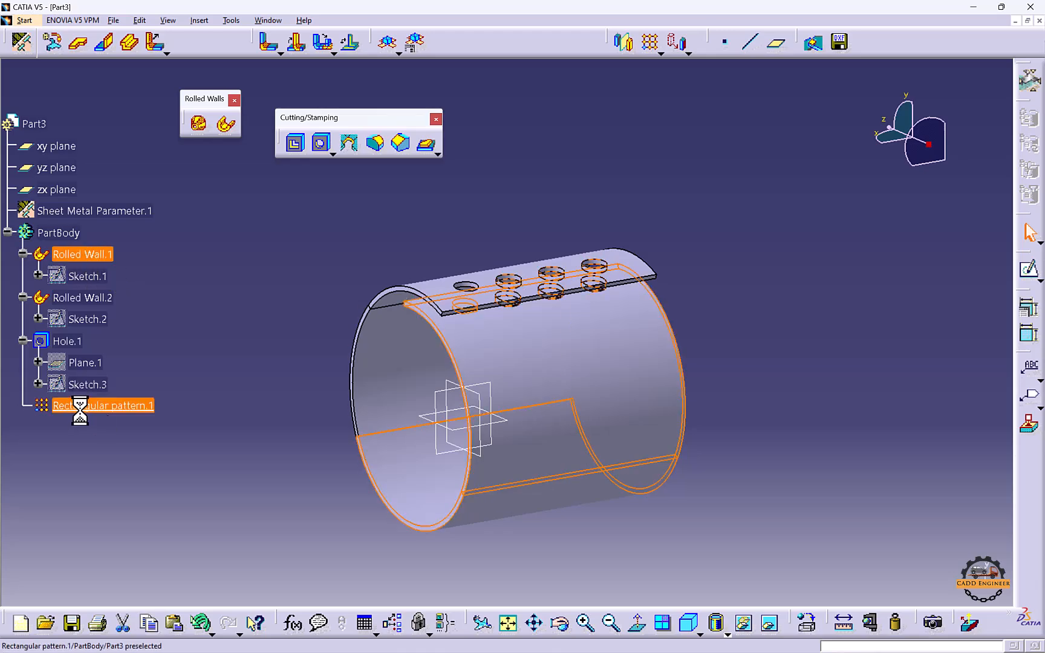
click(79, 404)
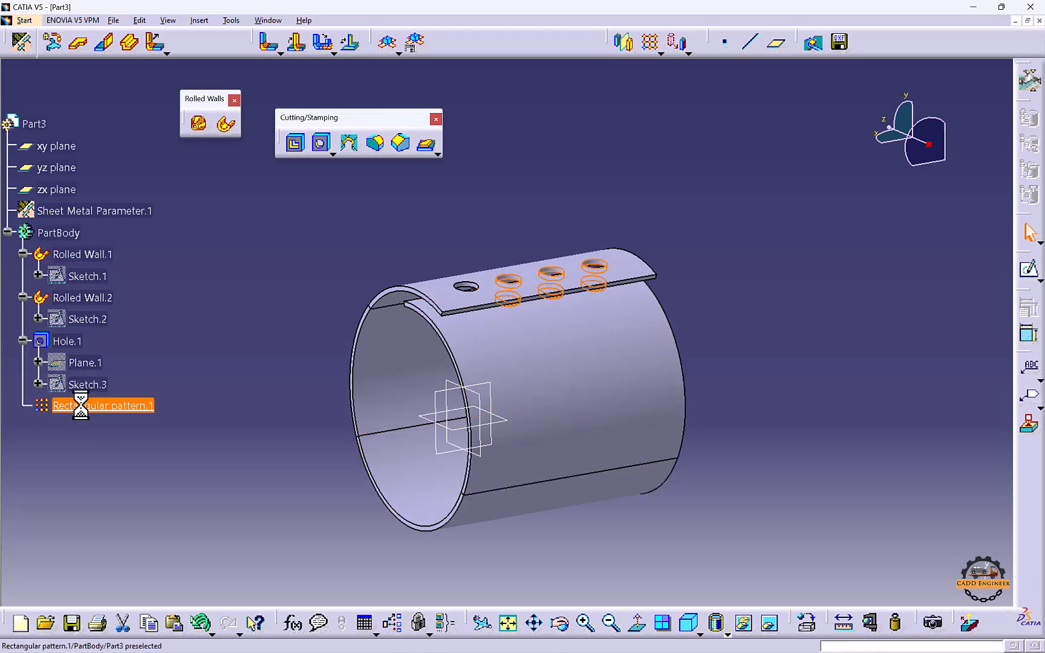
right_click(70, 256)
click(98, 424)
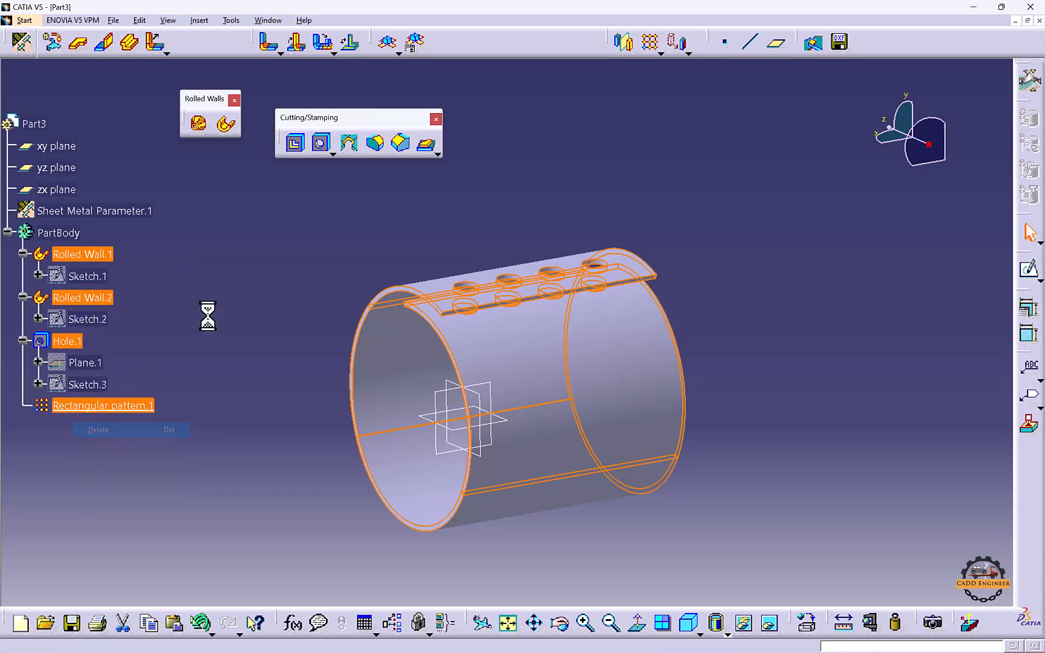
click(294, 346)
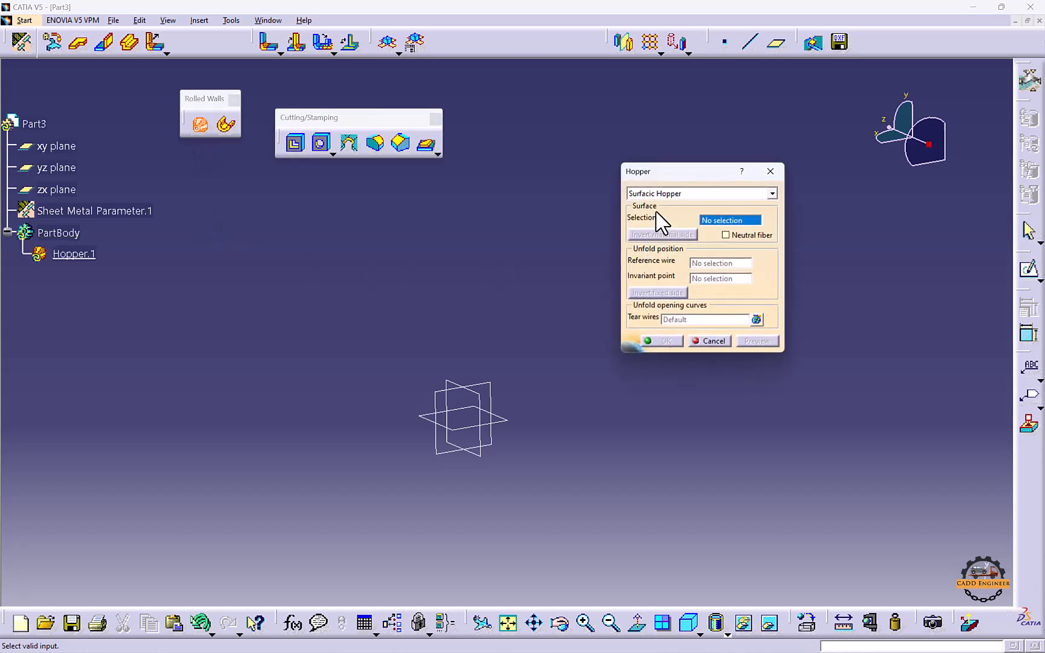
Step: Examine the Surfacic Hopper and Canonic Hopper options of the Hopper command and cancel it
click(666, 194)
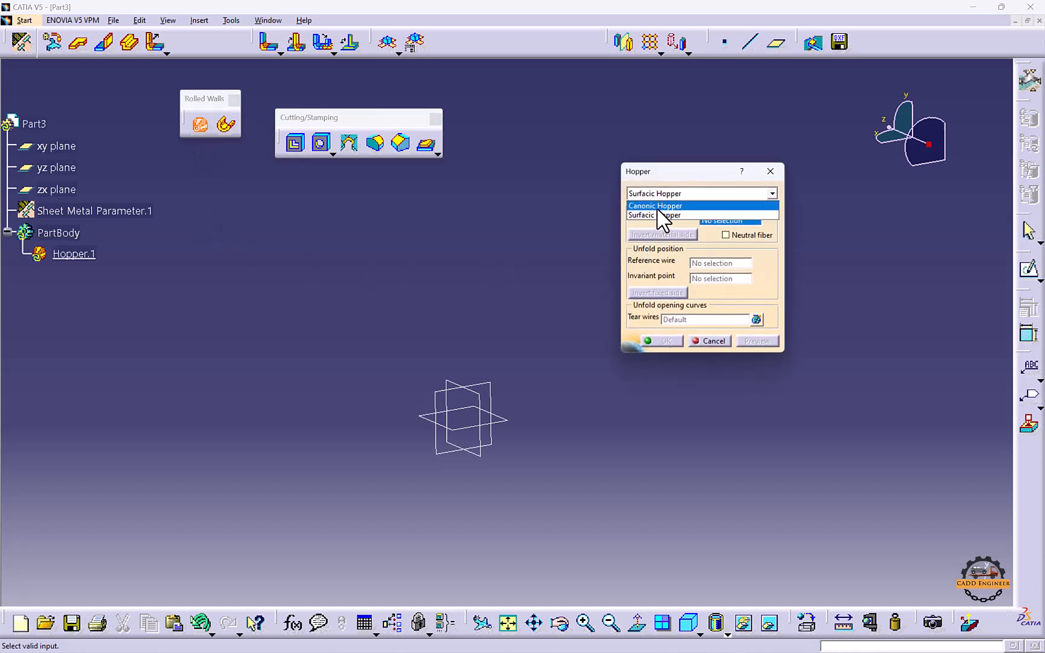
click(515, 216)
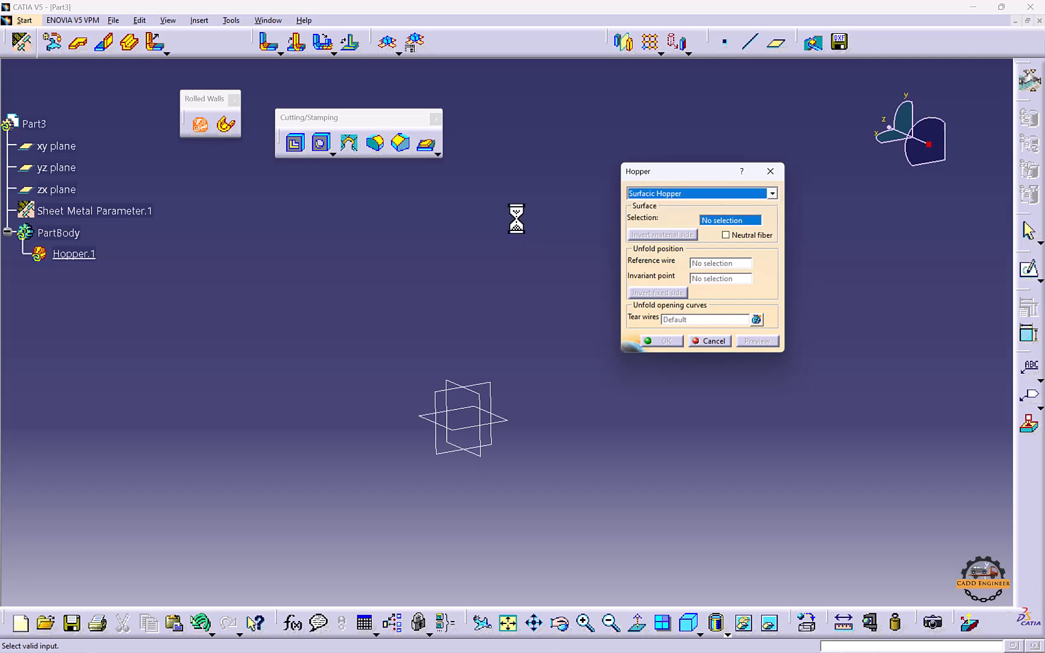
click(662, 193)
click(663, 205)
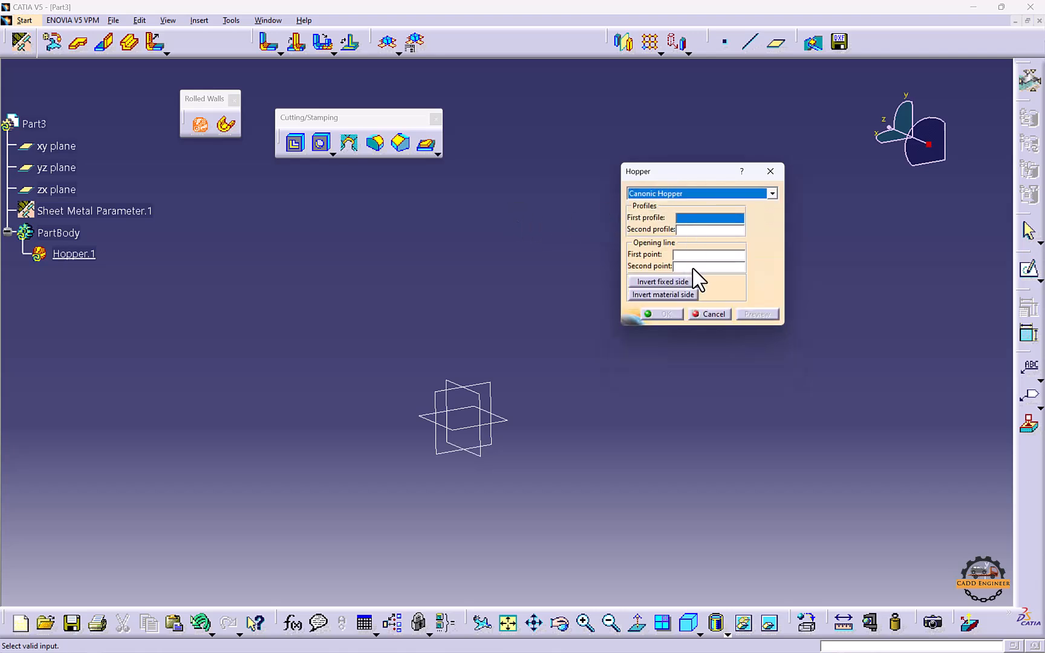
click(711, 313)
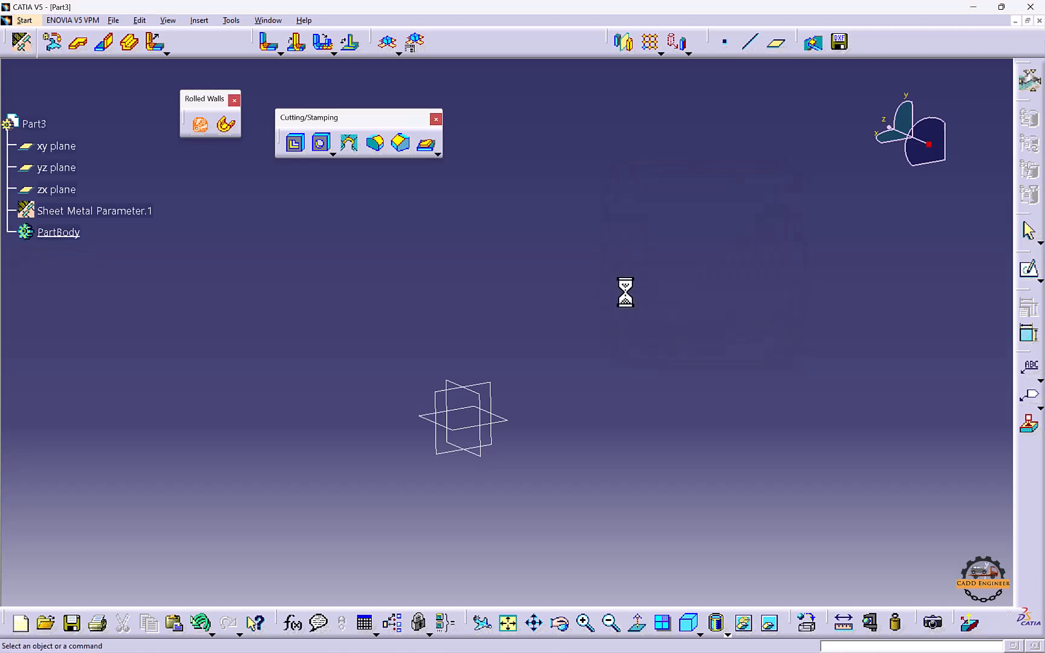
Step: Sketch a circle about 140 mm in diameter centred on the origin of the zx plane
click(506, 419)
click(1029, 269)
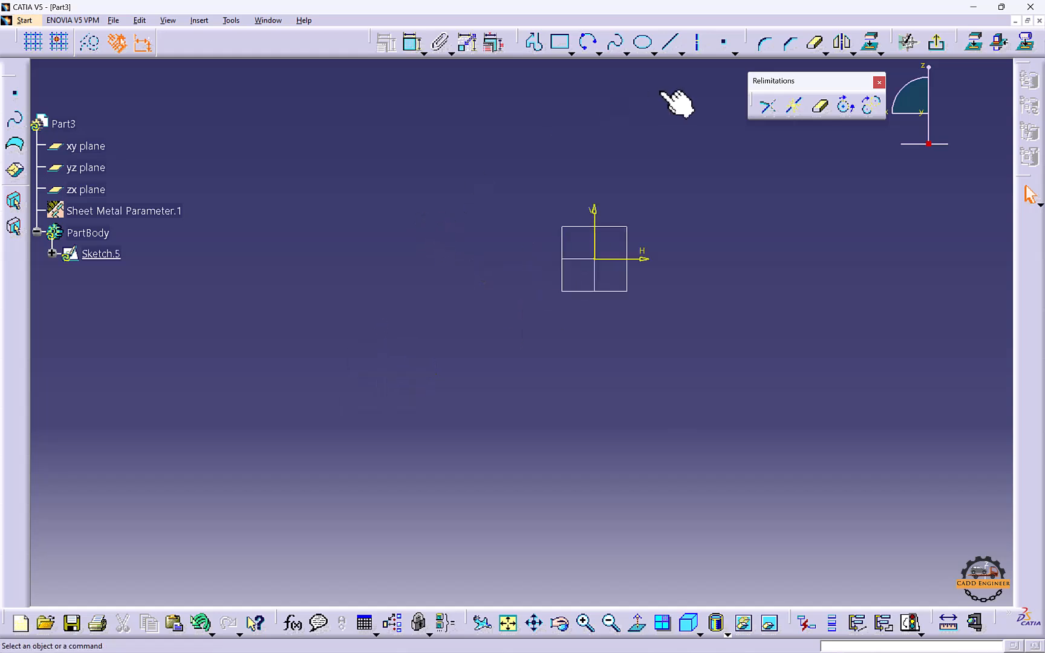
click(570, 54)
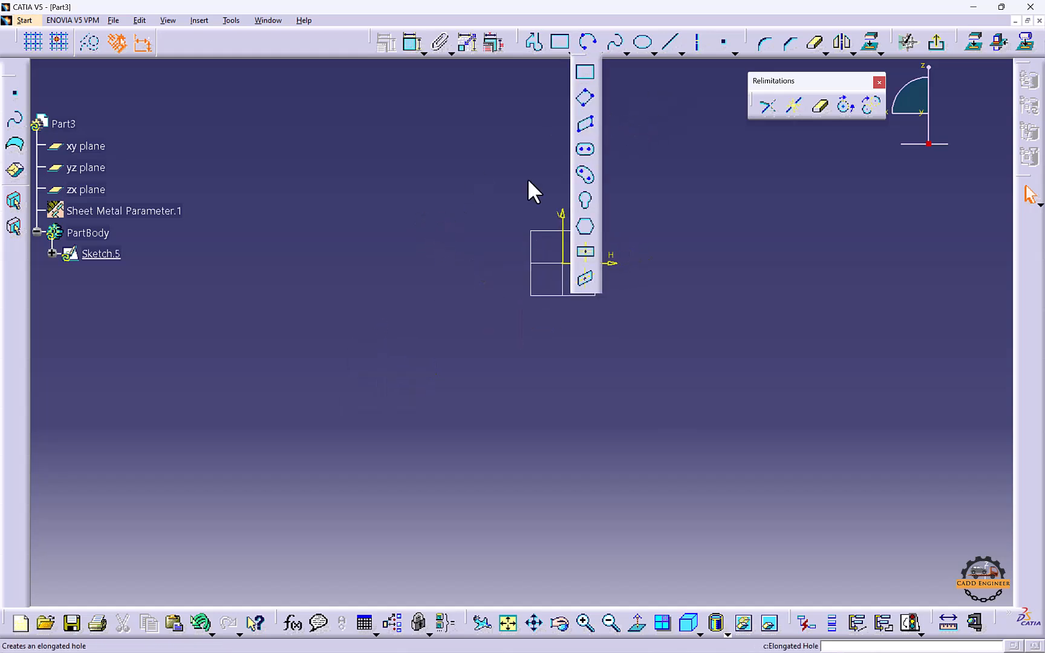
click(571, 54)
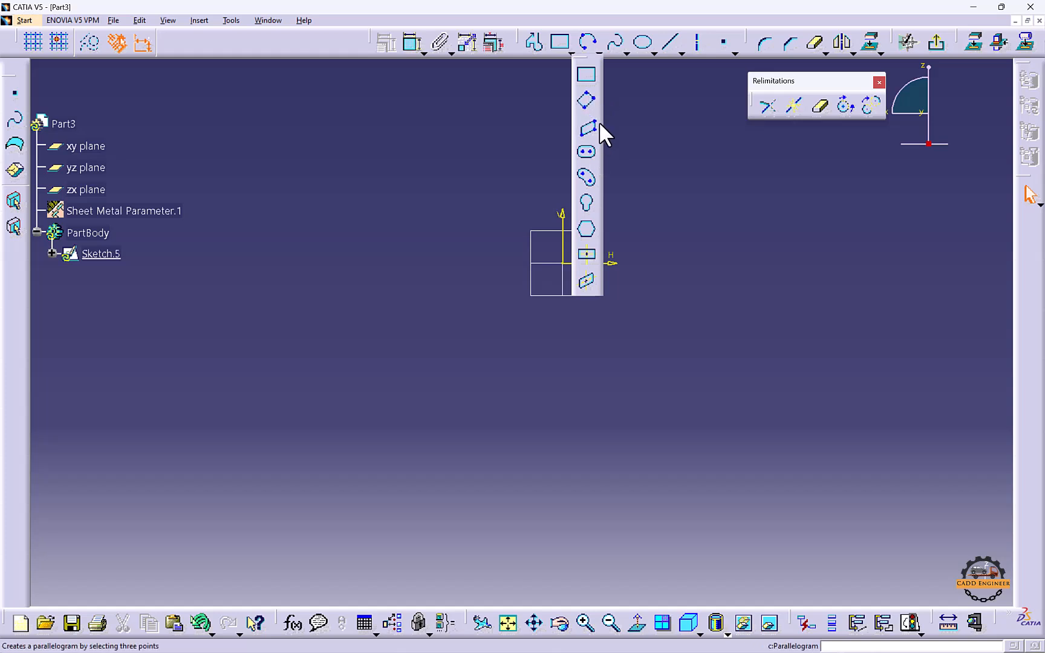
click(598, 54)
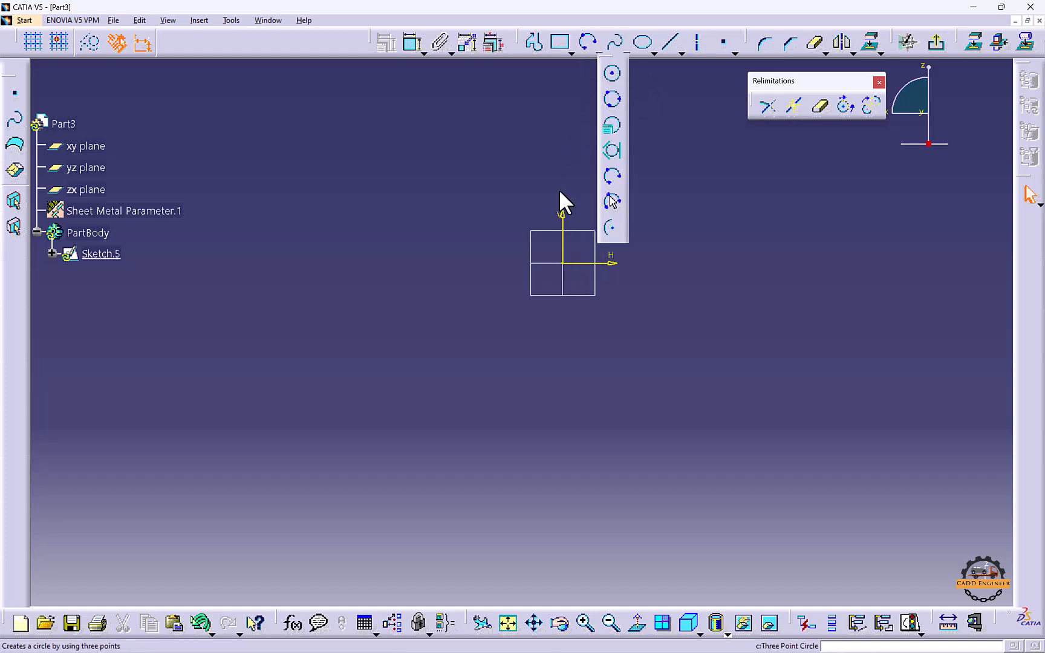
click(612, 72)
click(562, 263)
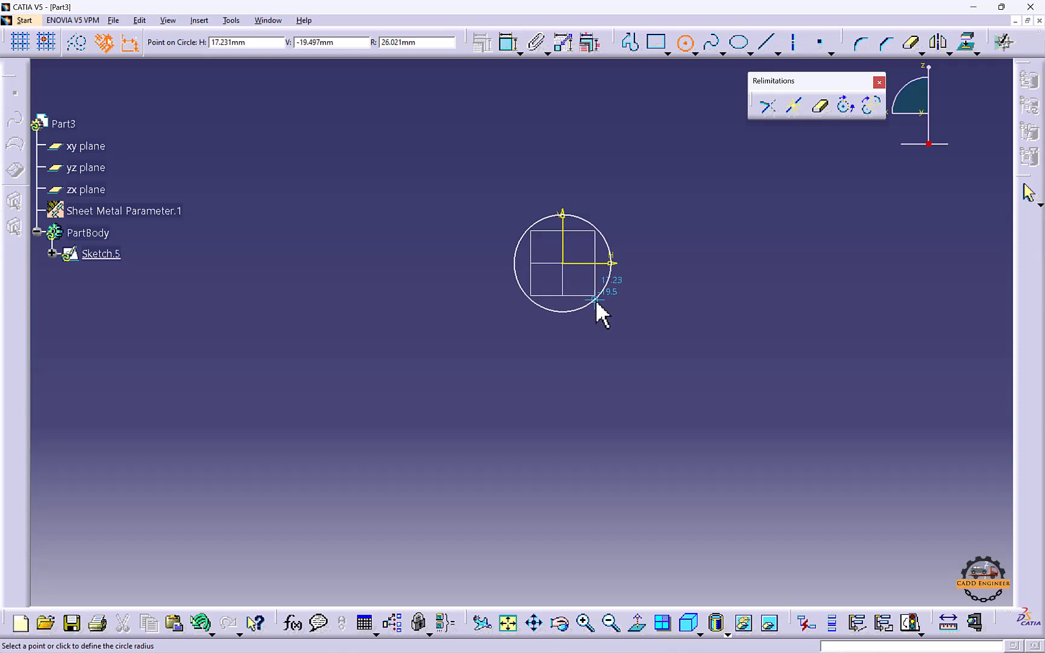
click(627, 375)
Step: Dimension the circle's diameter, set it to 150 mm and exit the sketch
middle_drag(809, 204, 709, 215)
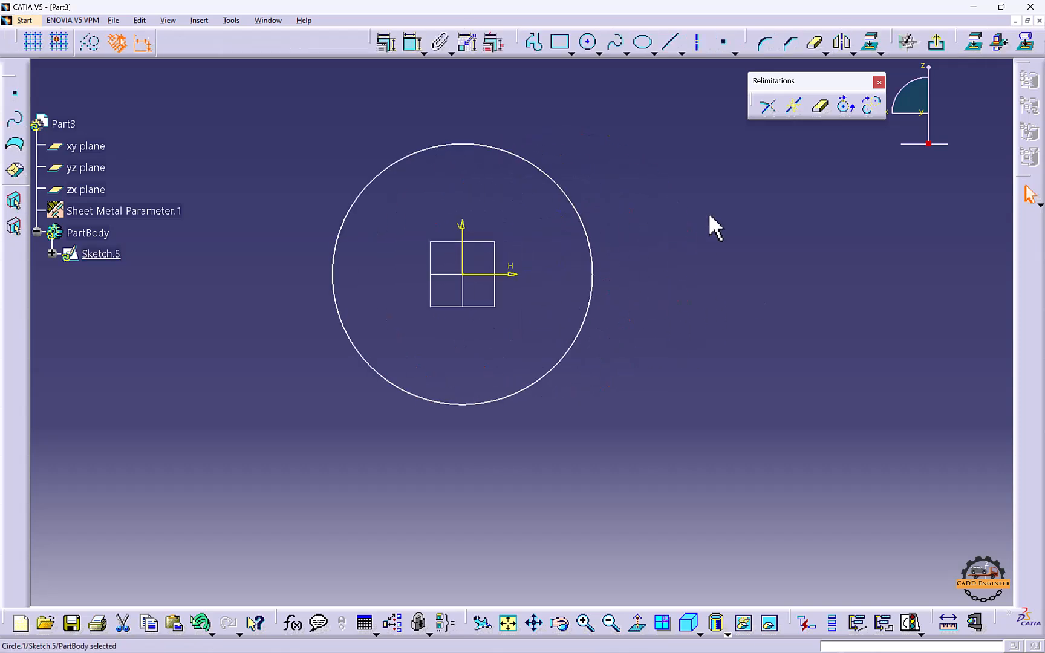
click(411, 44)
click(566, 157)
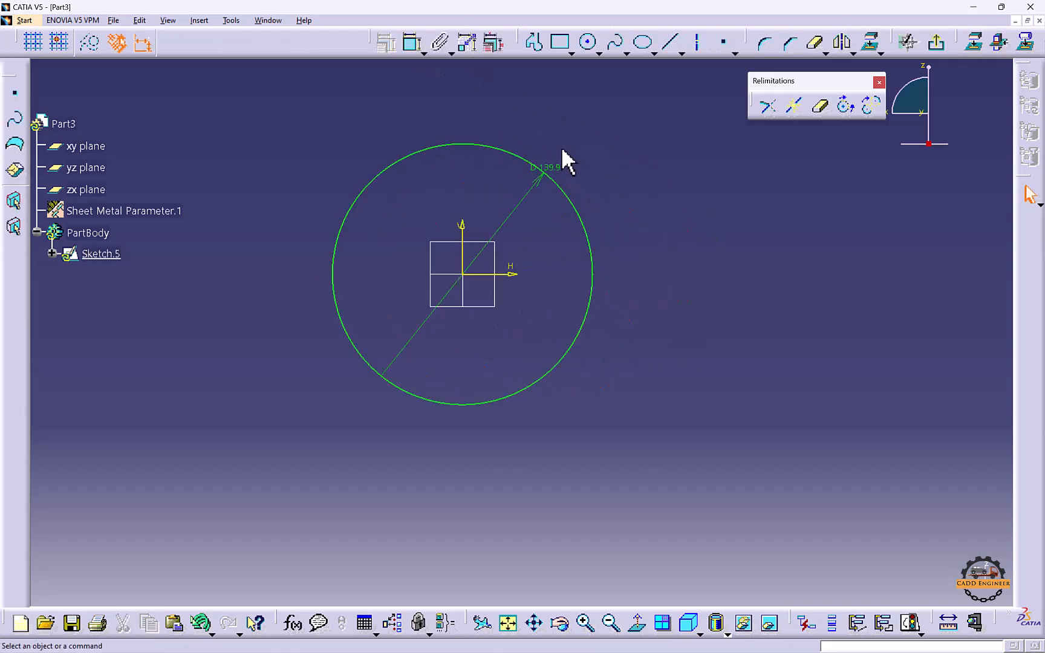
double_click(556, 167)
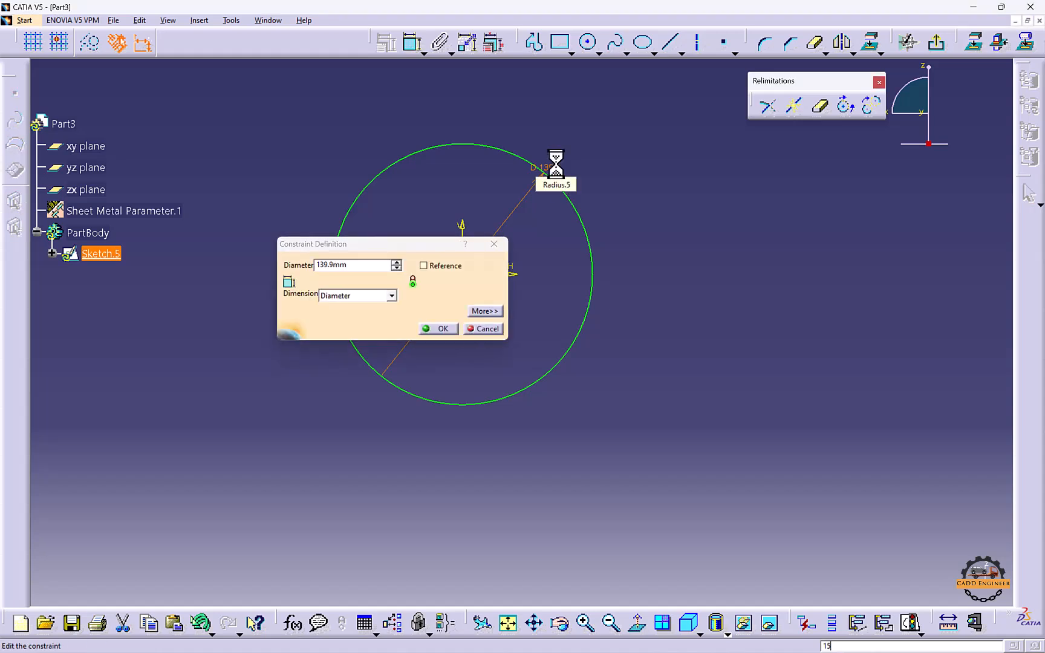
double_click(353, 266)
key(Return)
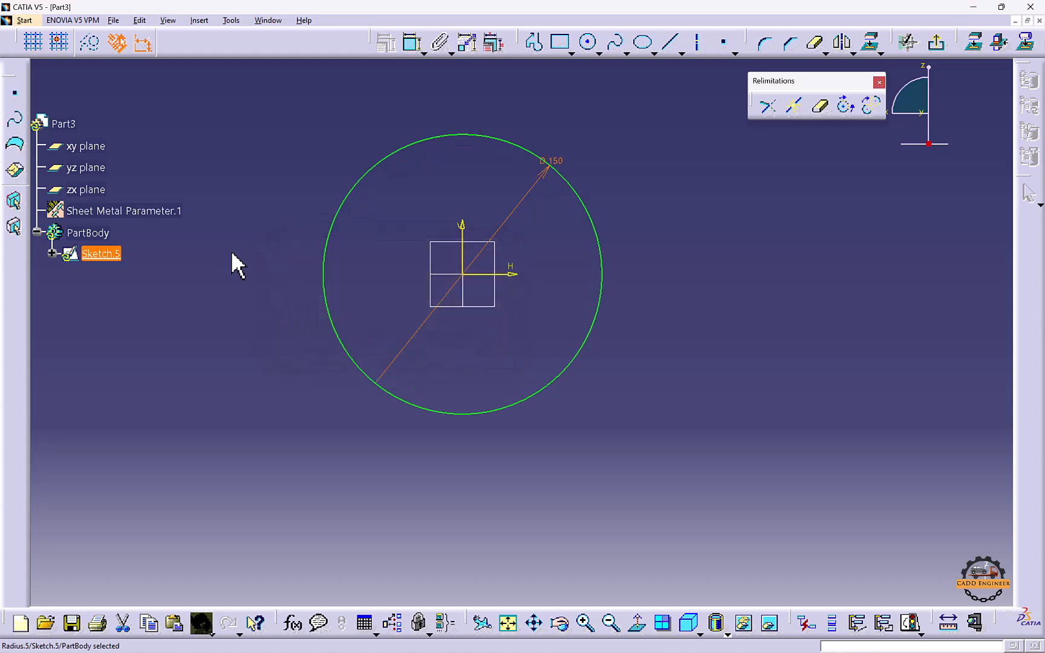
click(936, 42)
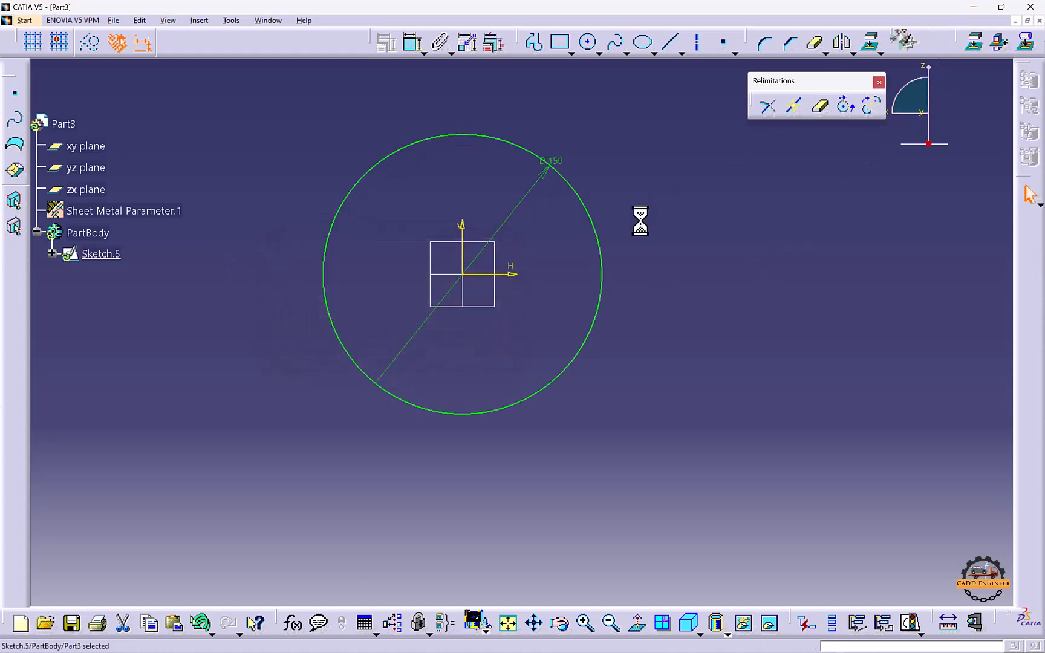
Step: Create a coordinate point at X 0, Y 0, Z 75 mm on the circle and recheck its definition
click(611, 243)
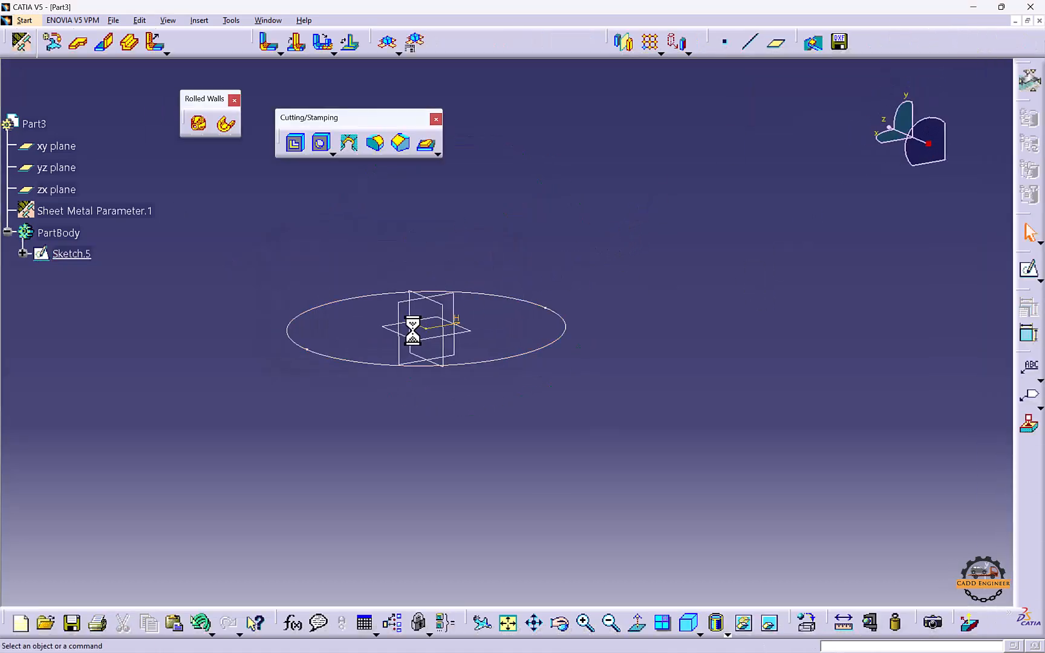
middle_drag(413, 331, 424, 348)
click(725, 41)
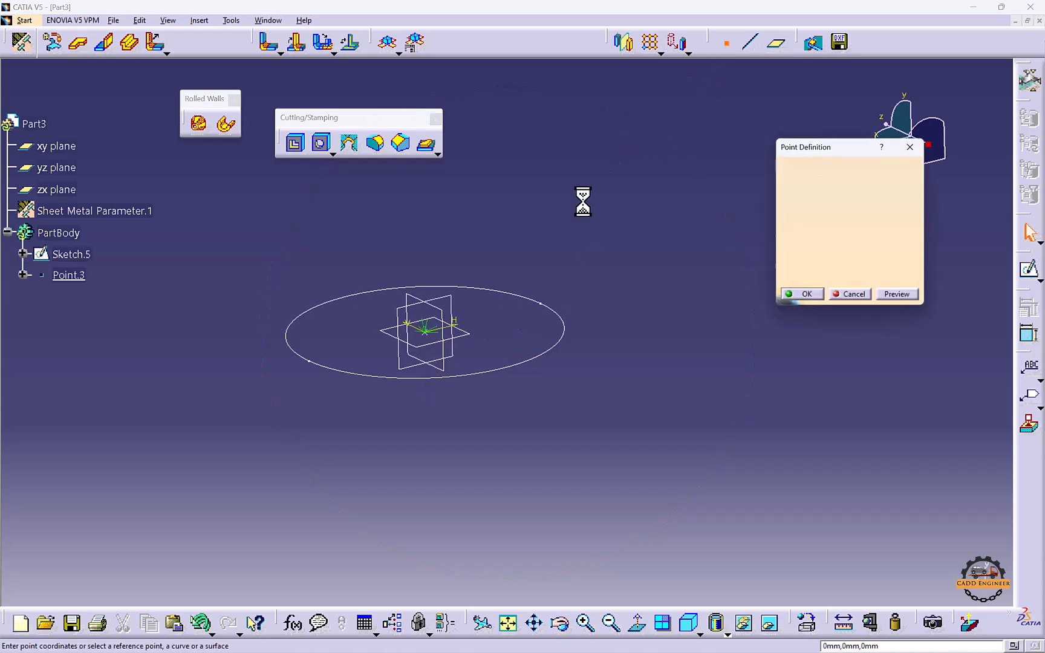
middle_drag(492, 385, 514, 320)
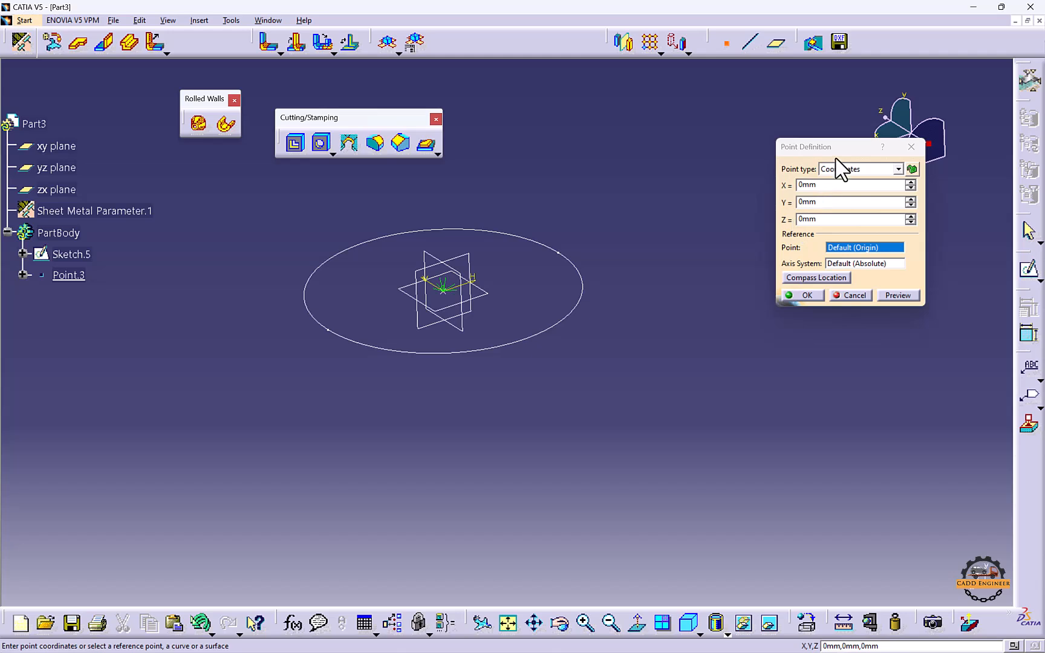
drag(847, 147, 772, 261)
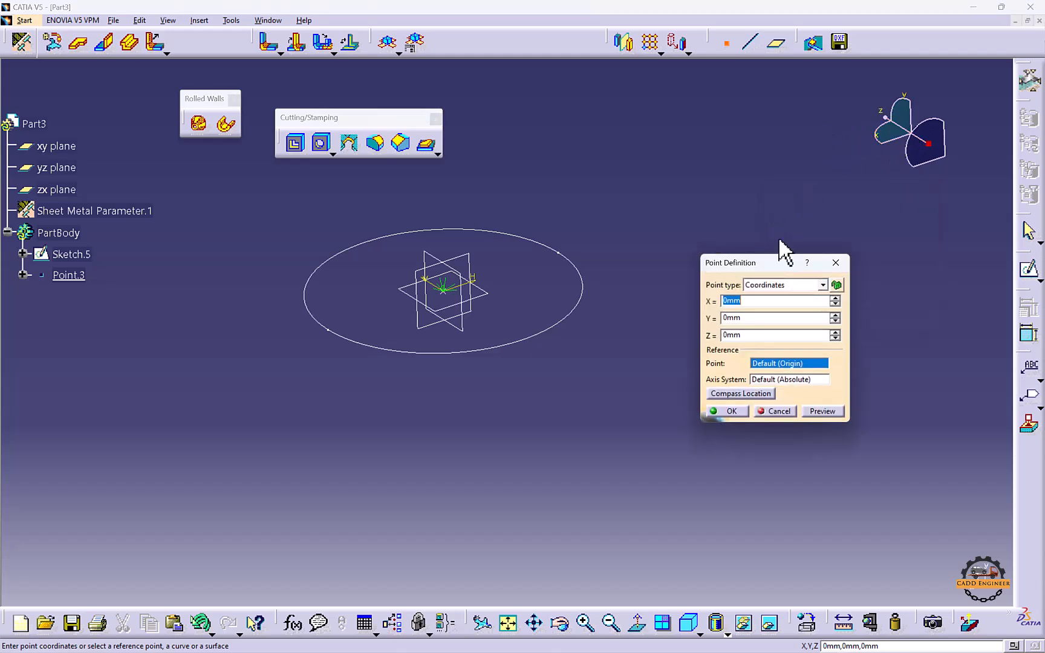
double_click(760, 335)
key(Return)
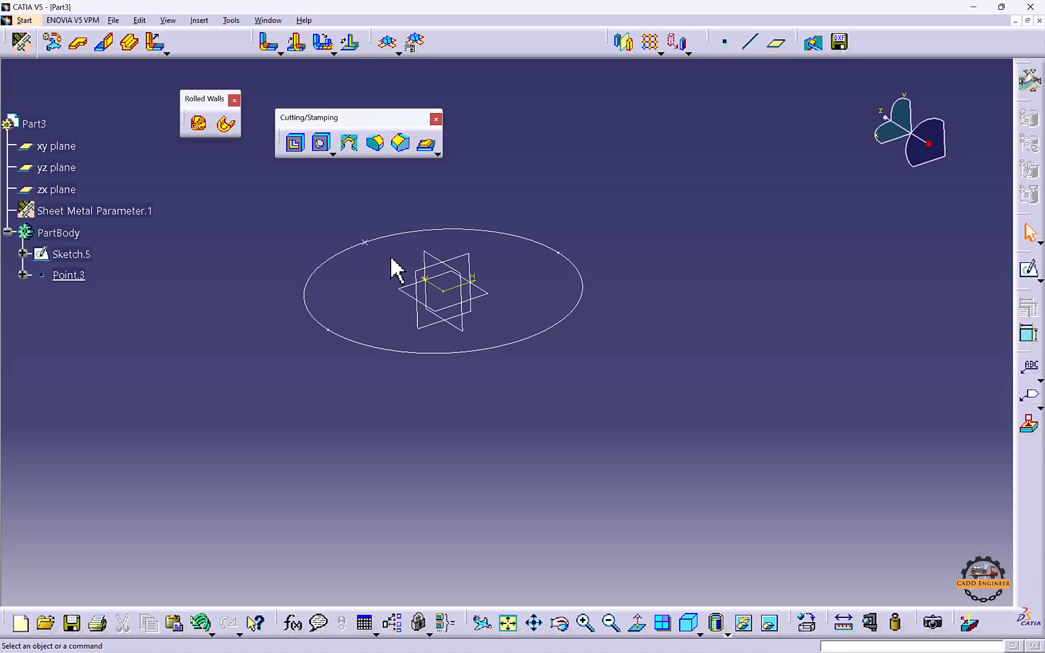
double_click(68, 276)
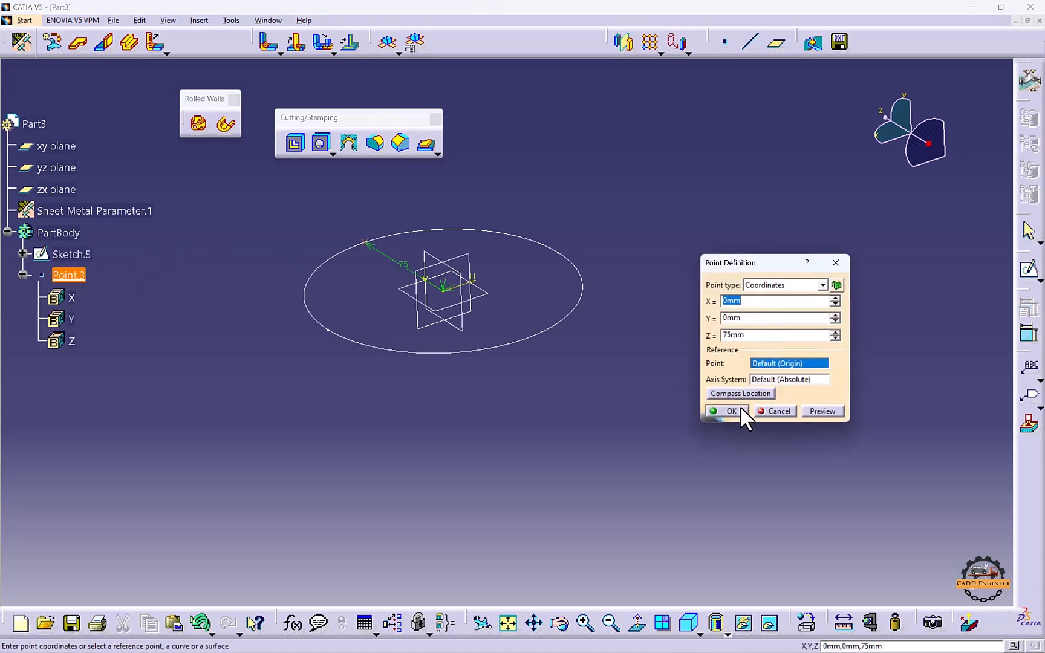
click(731, 411)
middle_drag(637, 319, 653, 387)
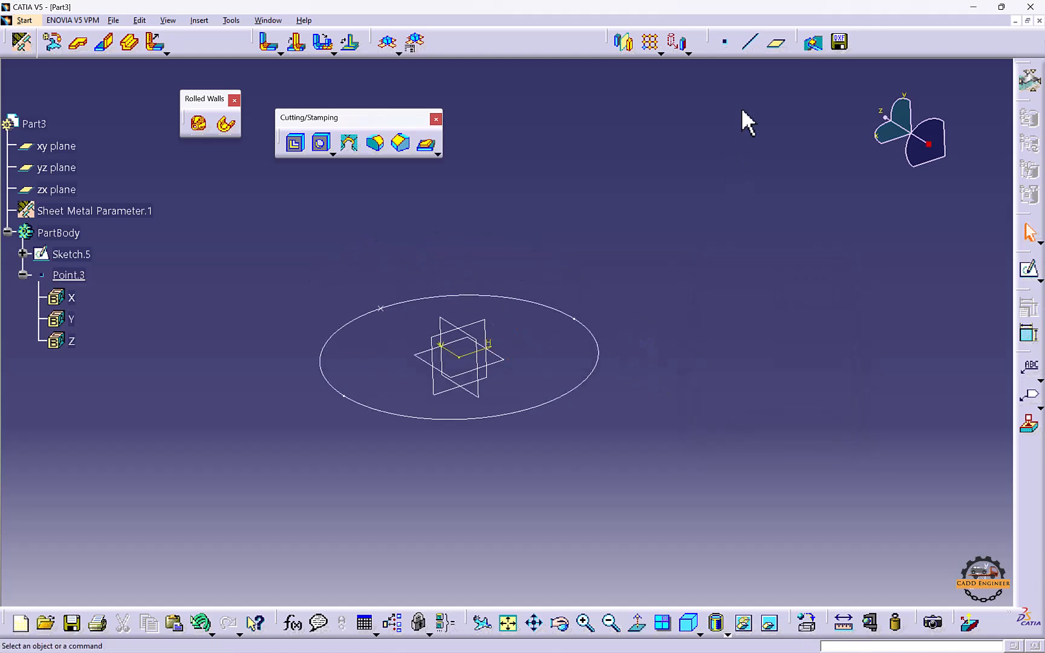
Step: Create a plane offset from the zx plane, raised above the 150 mm circle
click(776, 45)
click(497, 355)
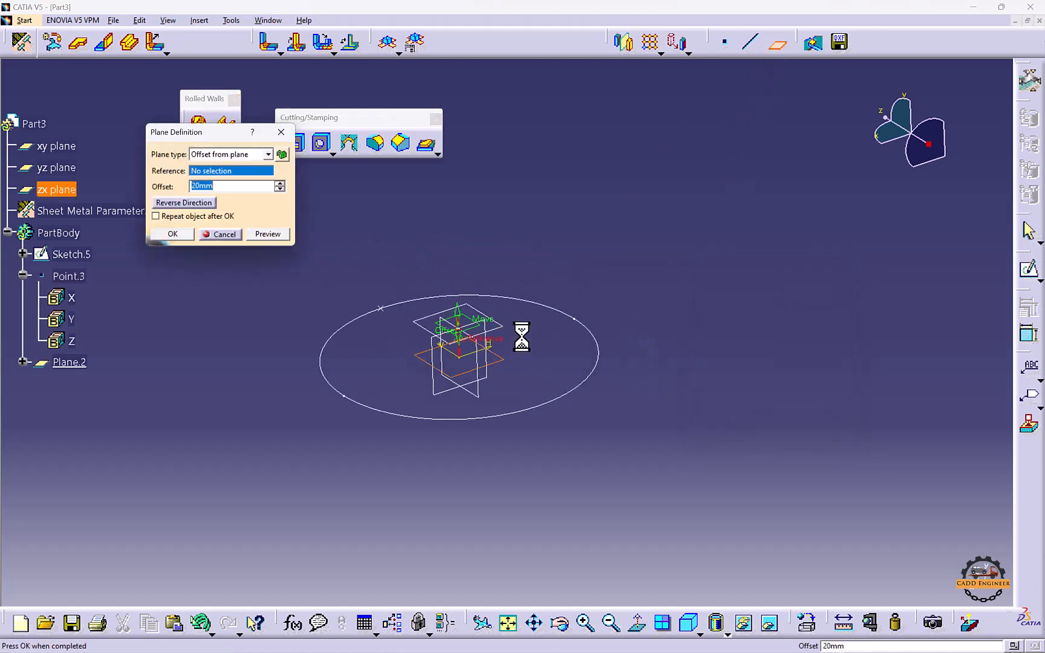
middle_drag(562, 301, 598, 244)
drag(502, 257, 523, 145)
middle_drag(522, 144, 515, 235)
click(242, 190)
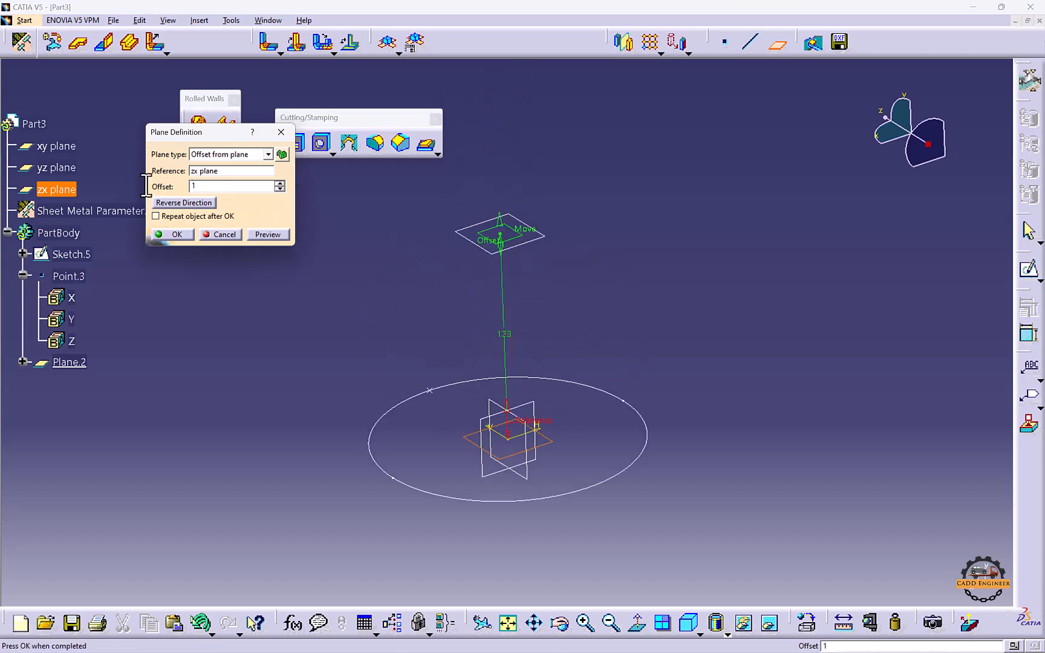
key(Return)
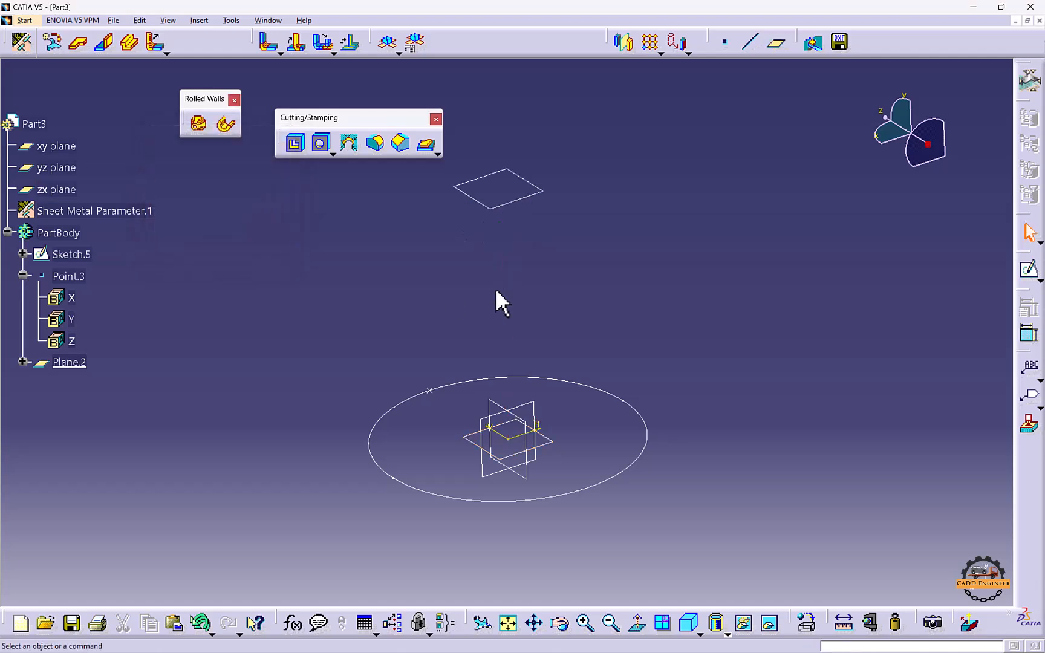
Step: Sketch a circle about 98 mm in diameter centred on the origin of the offset plane
click(521, 194)
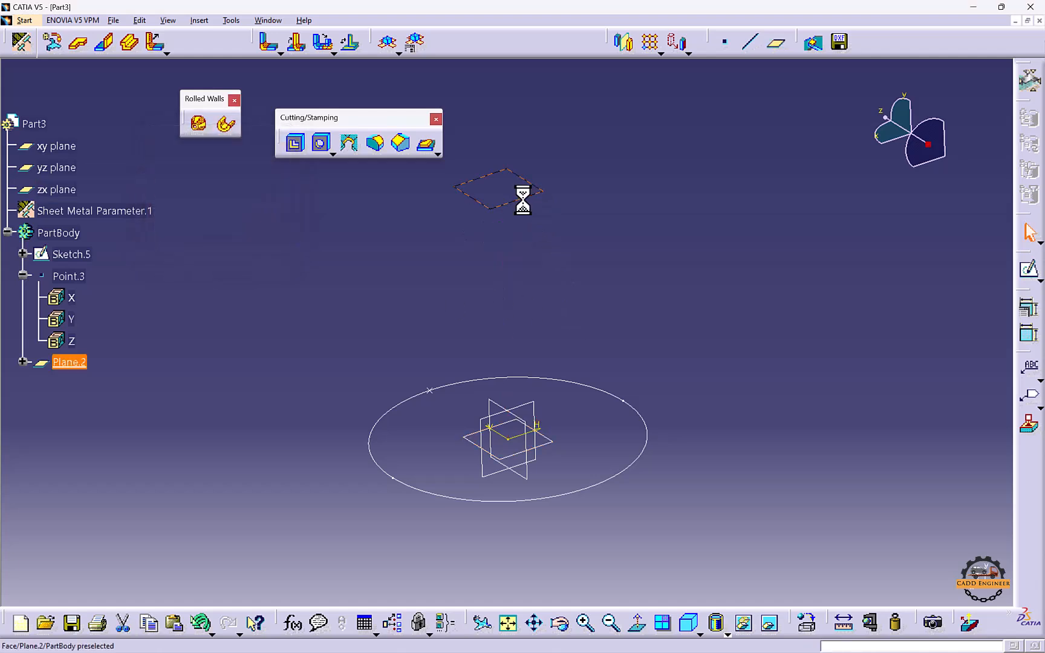
click(1029, 269)
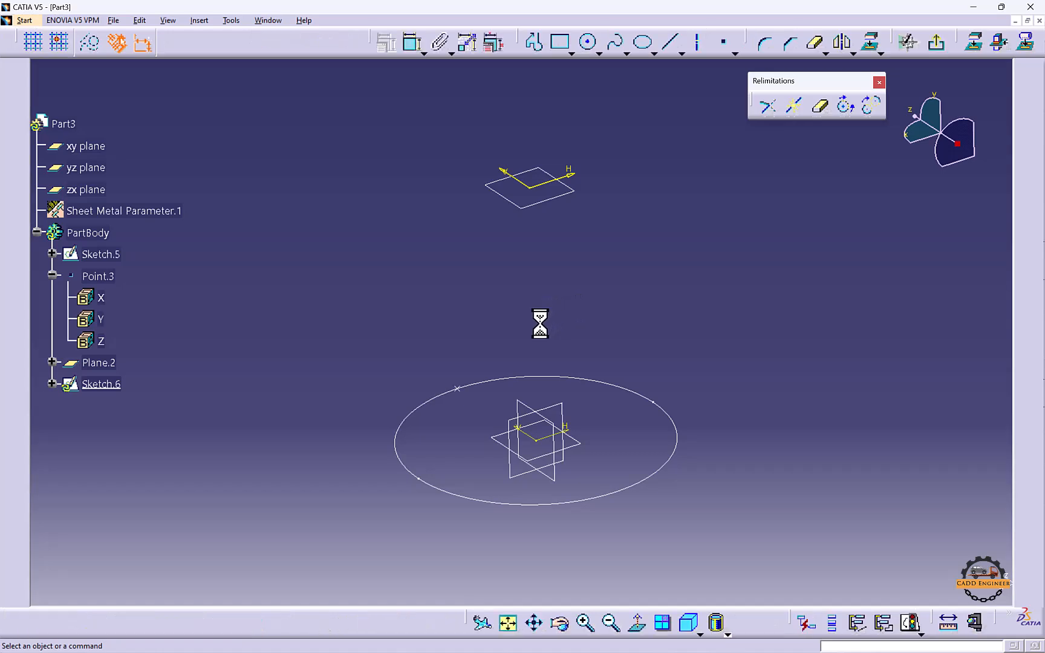
click(508, 622)
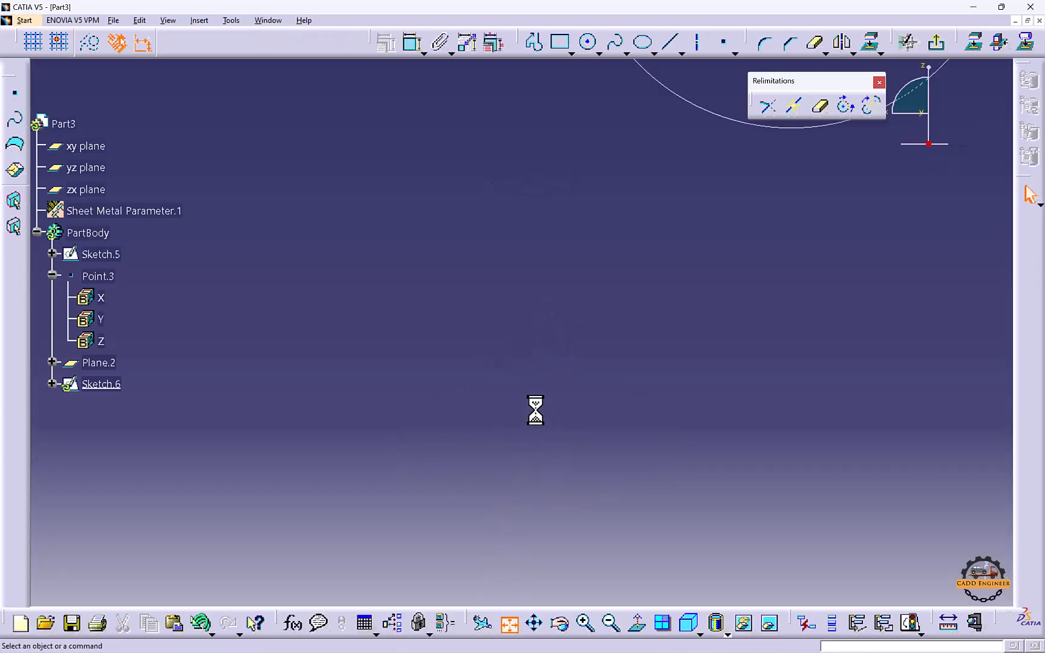
click(587, 43)
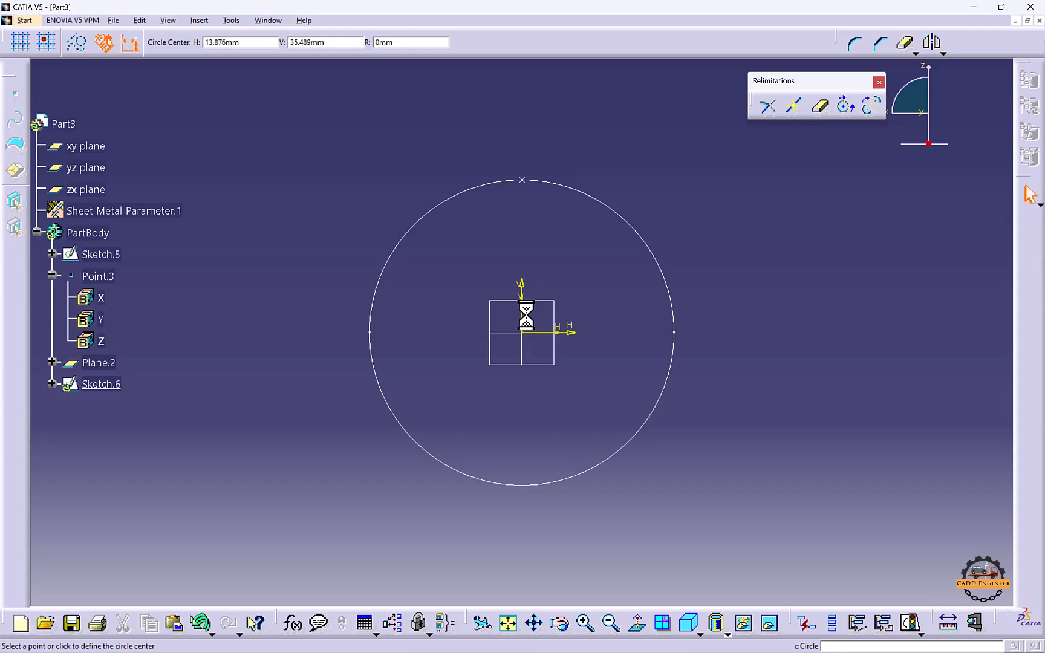
click(573, 415)
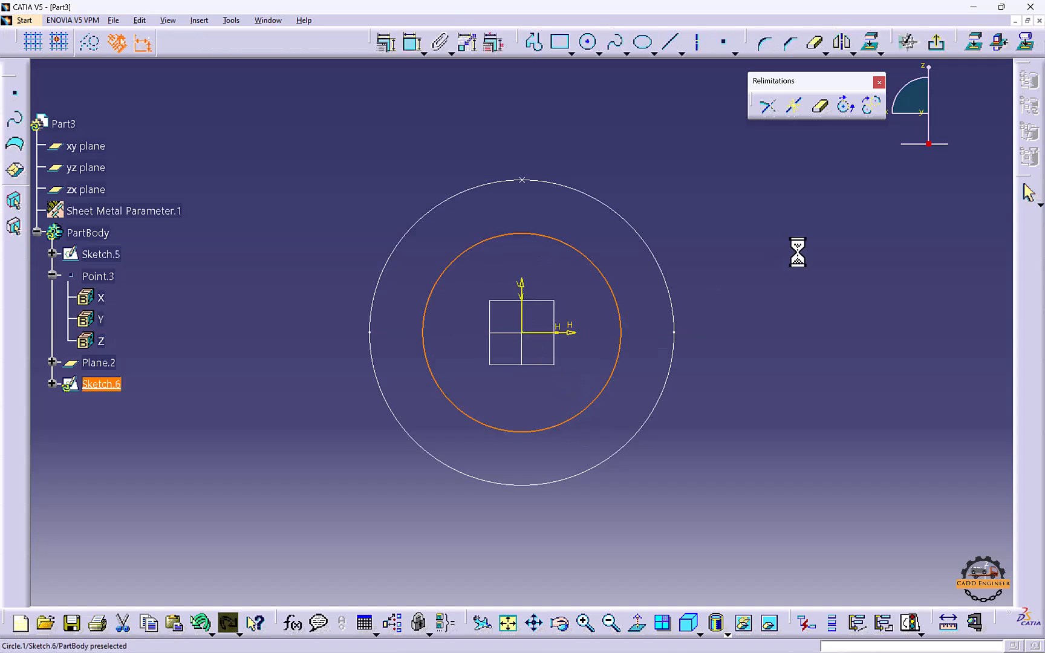
Step: Dimension the upper circle's diameter, set it to 100 mm and exit the sketch
click(412, 42)
click(590, 248)
double_click(590, 254)
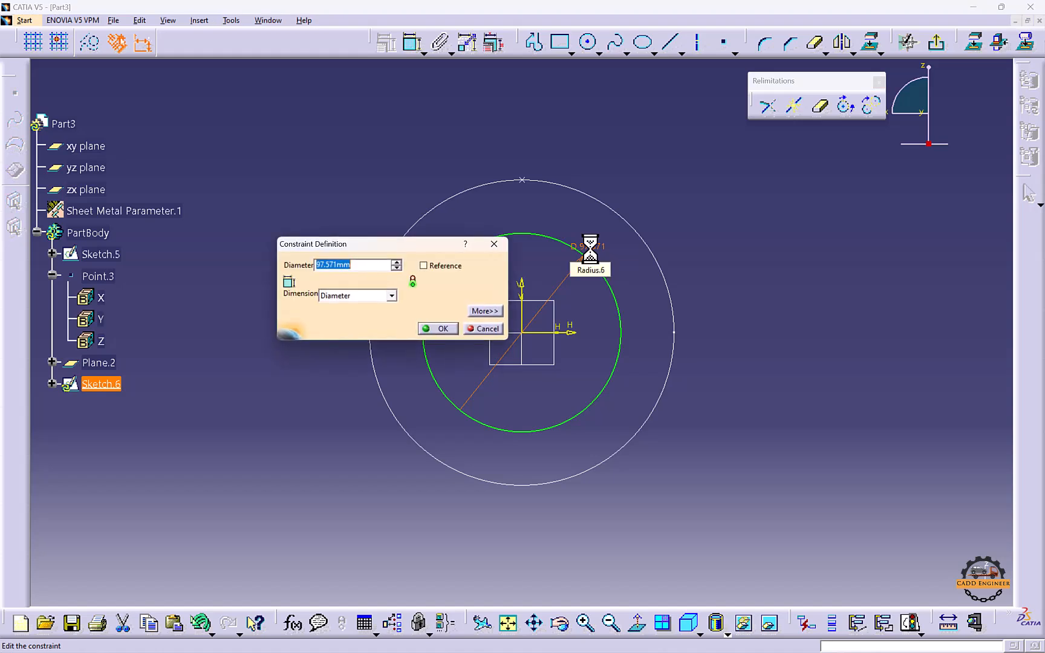
text(100)
key(Return)
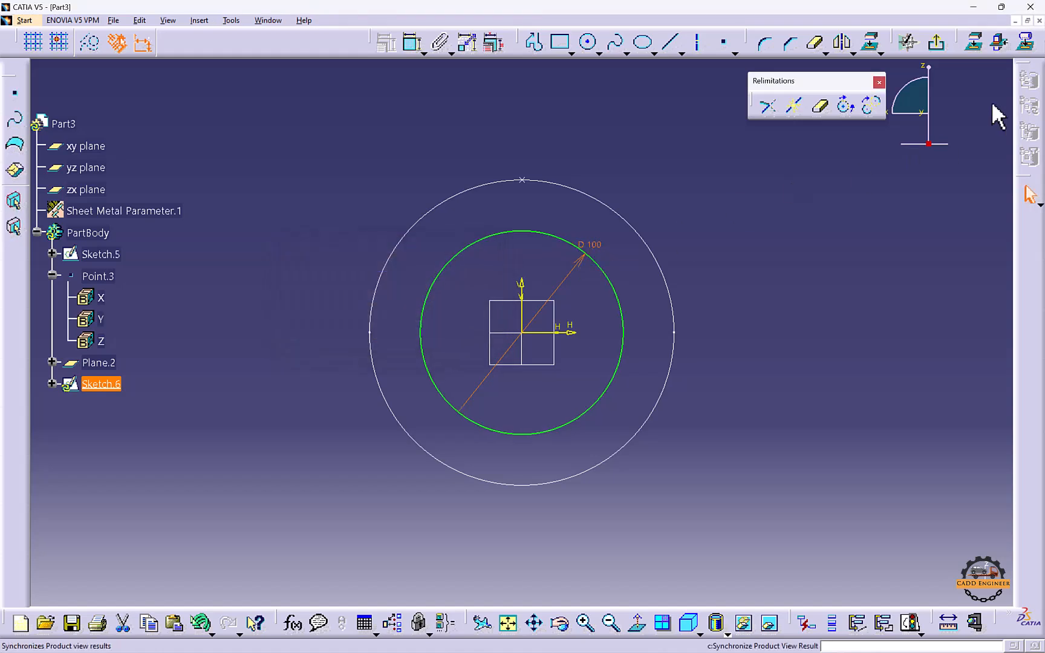
click(936, 42)
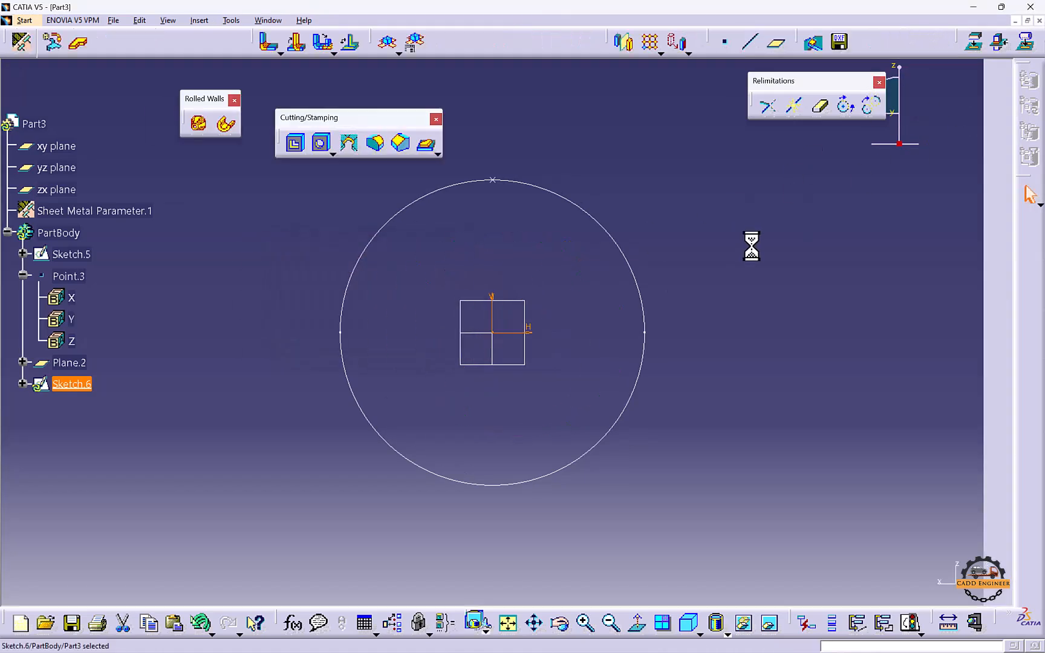
Step: Start a second point with a Z coordinate of 50 mm and pick the offset plane as its support
mouse_move(646, 266)
middle_down()
mouse_move(644, 403)
mouse_move(632, 441)
mouse_move(623, 322)
mouse_move(630, 382)
mouse_move(633, 260)
middle_up()
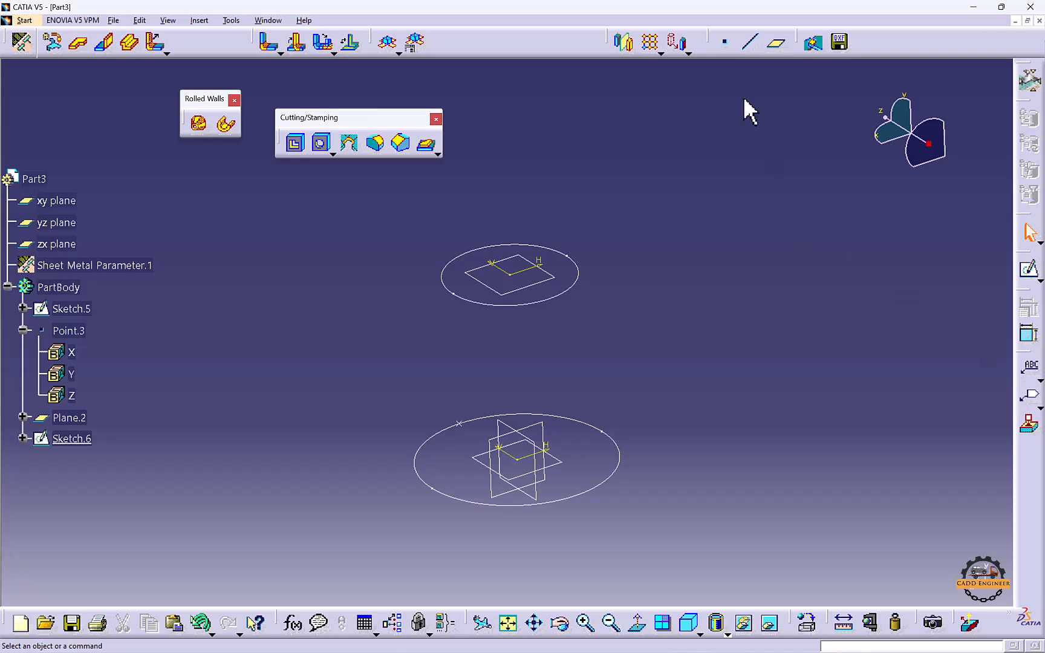
click(726, 42)
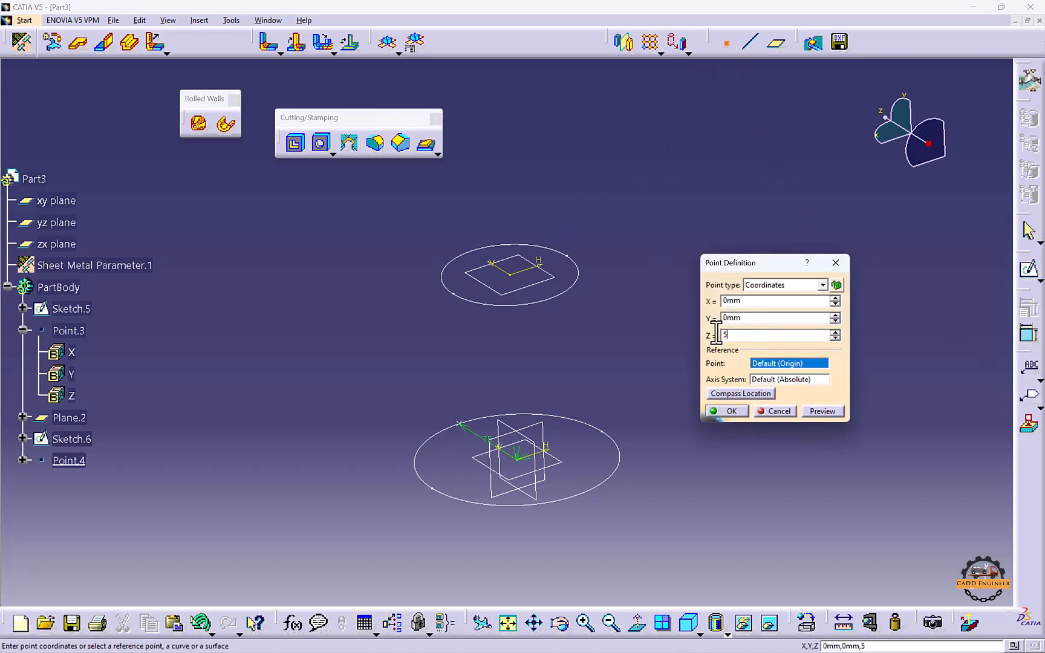
key(Return)
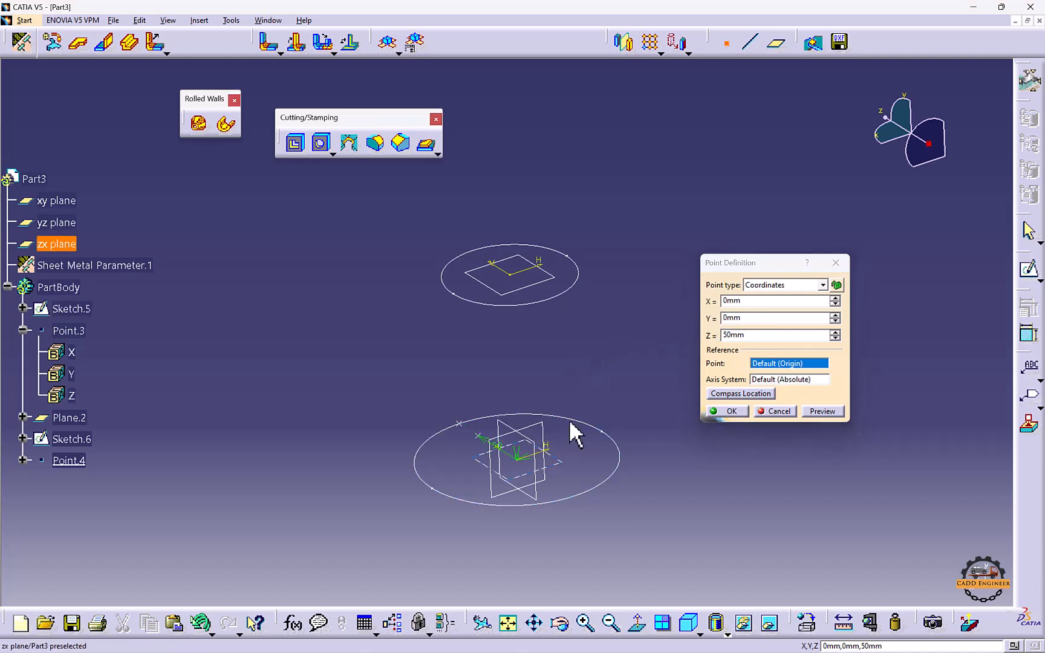
click(538, 284)
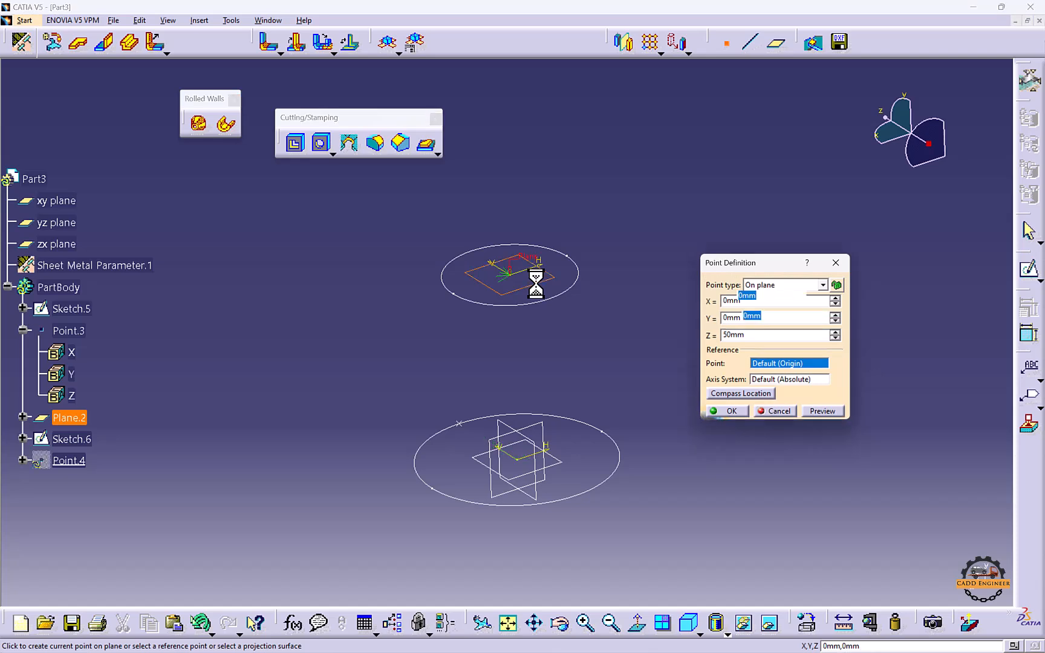
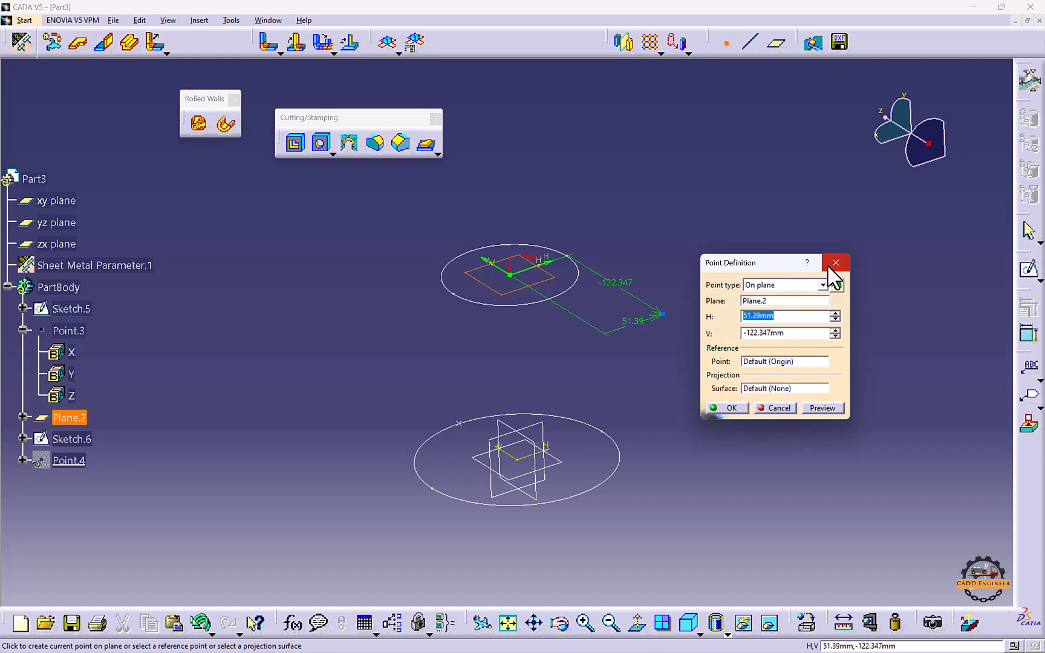
Step: Define the second point by coordinates X 0 mm, Y 150 mm, Z 50 mm and create it on the upper circle
click(789, 285)
click(771, 297)
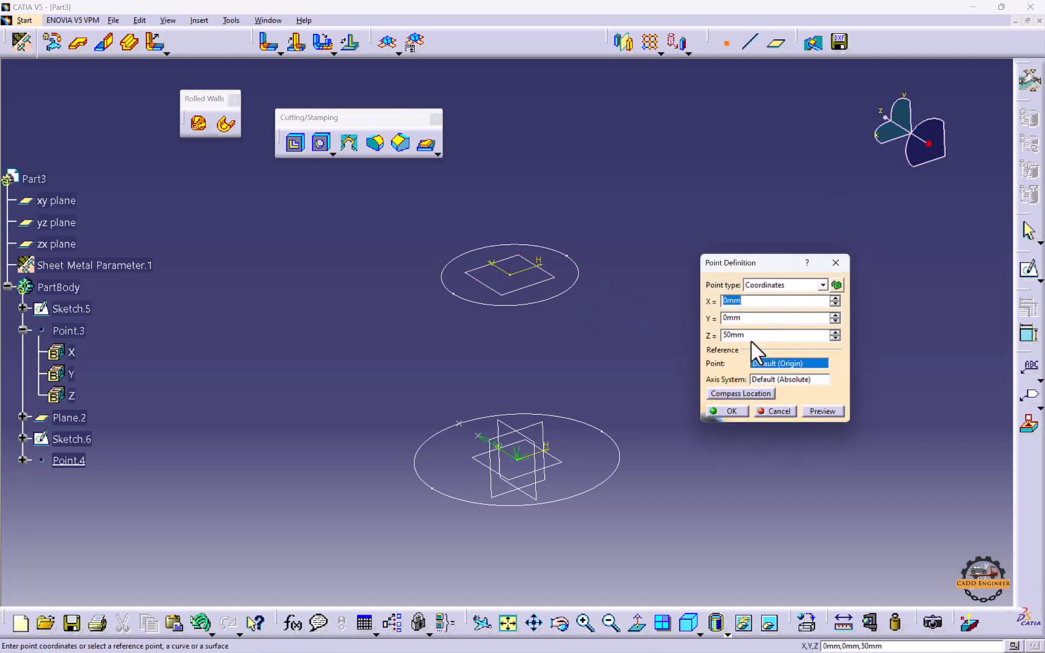
double_click(754, 319)
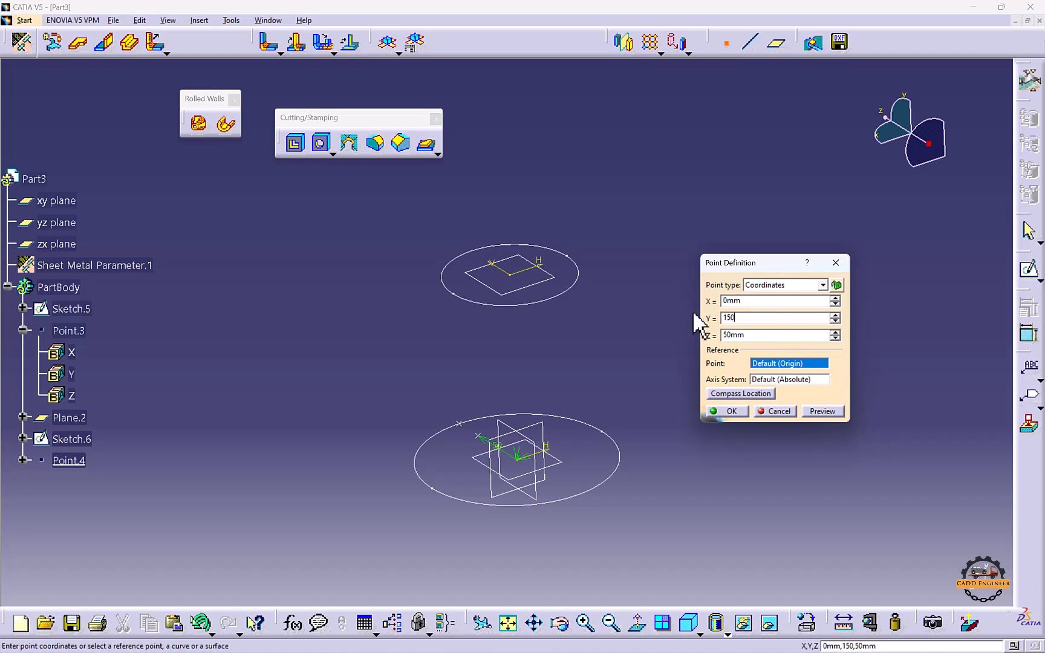
text(150)
click(604, 354)
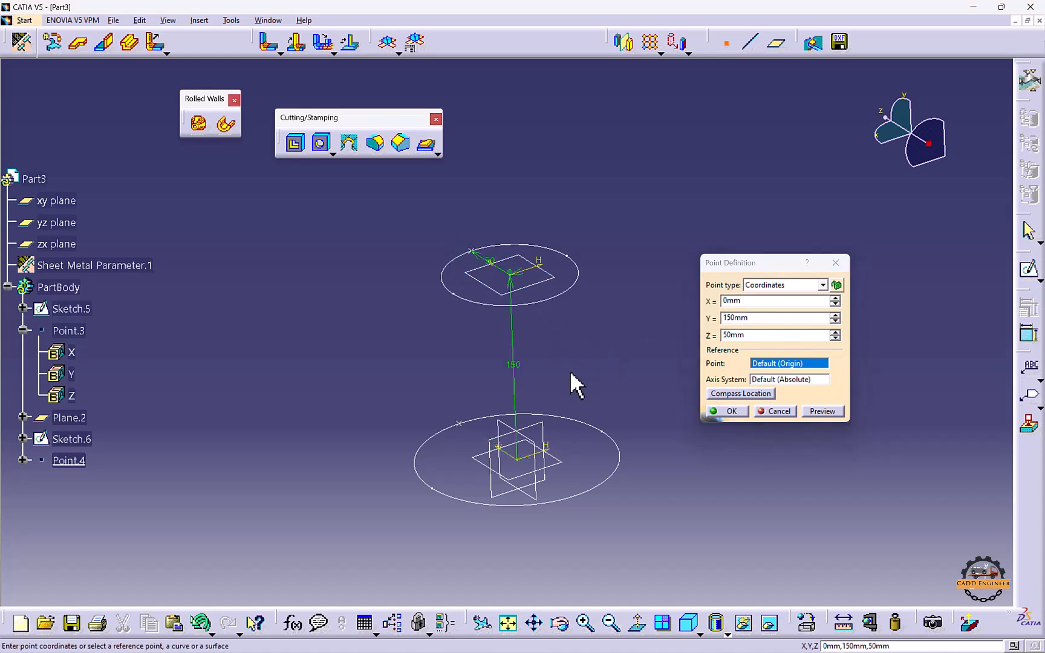
middle_drag(570, 370, 612, 372)
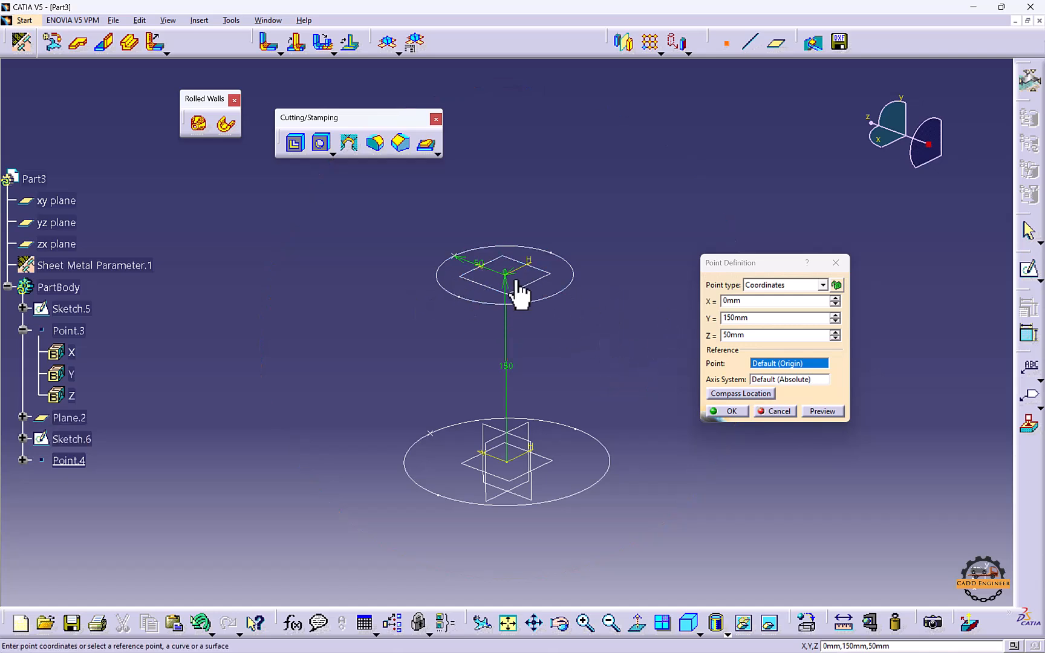
click(725, 411)
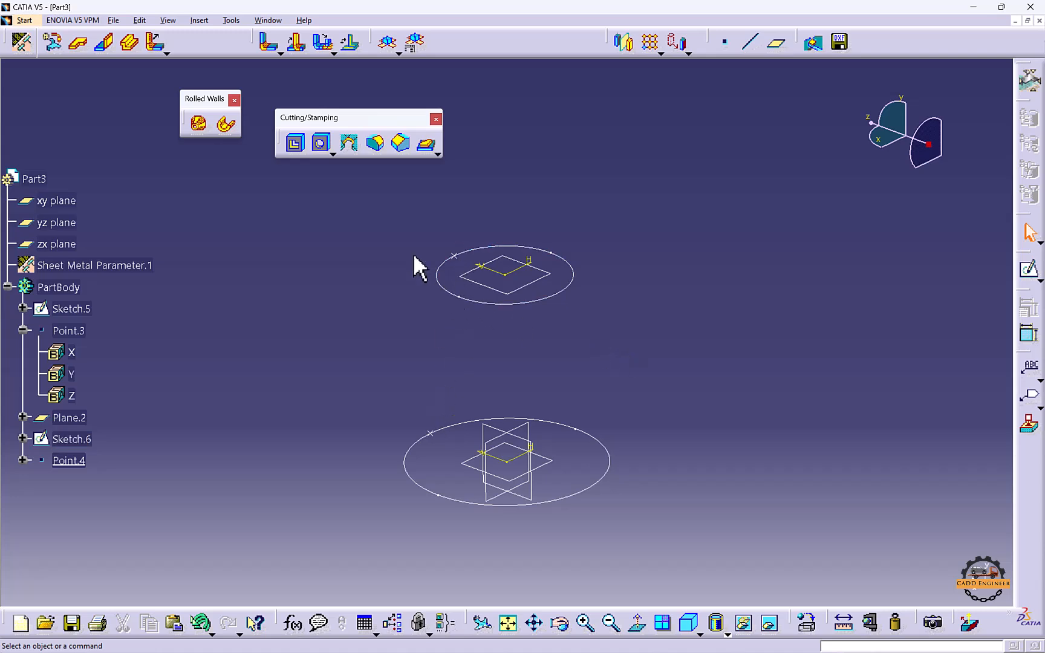
Step: Start a Canonic Hopper with the lower 150 mm circle as first profile and the upper 100 mm circle as second profile
click(200, 125)
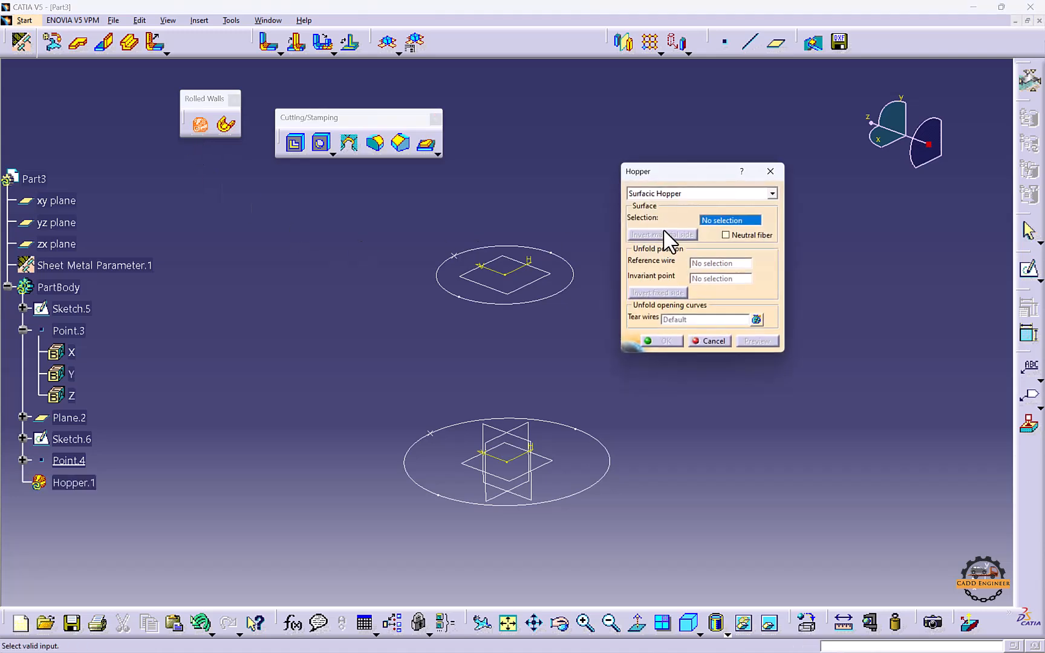
click(706, 193)
click(687, 204)
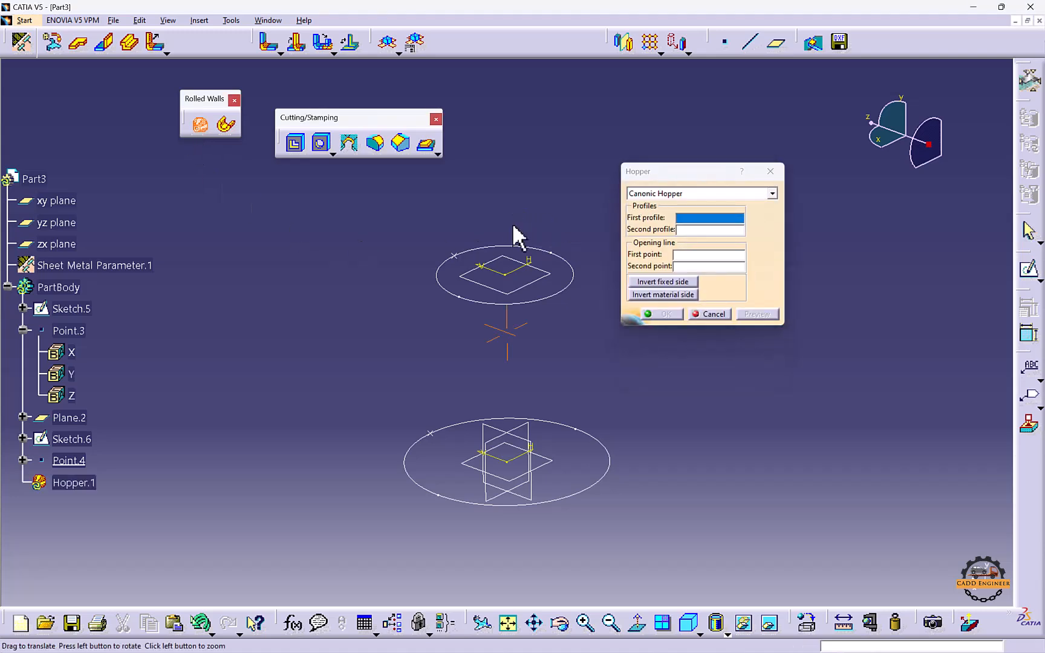
click(555, 430)
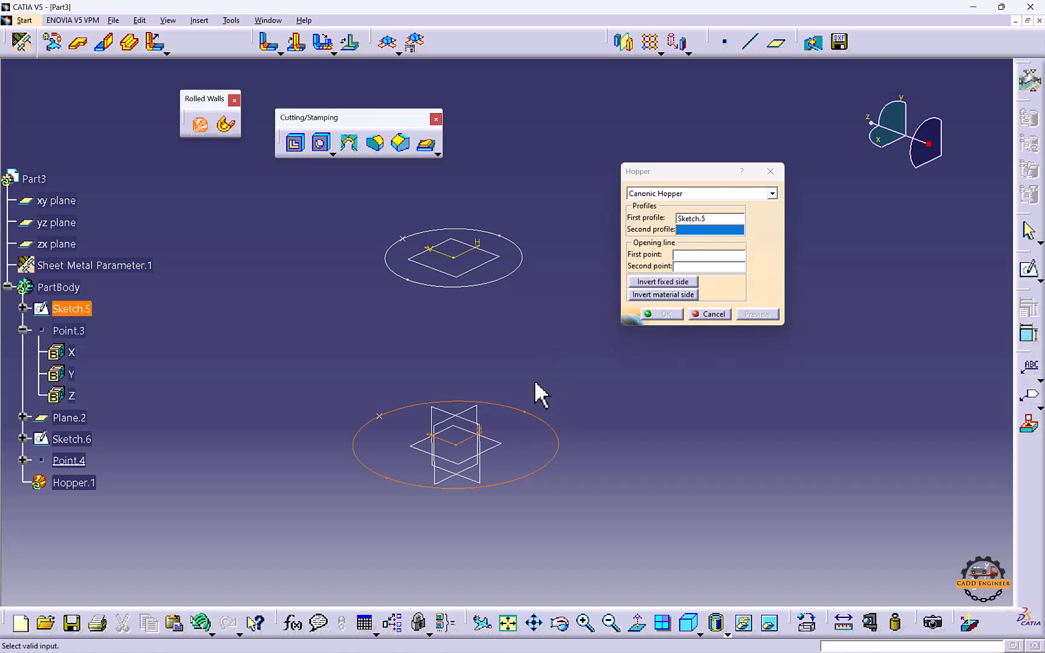
click(510, 276)
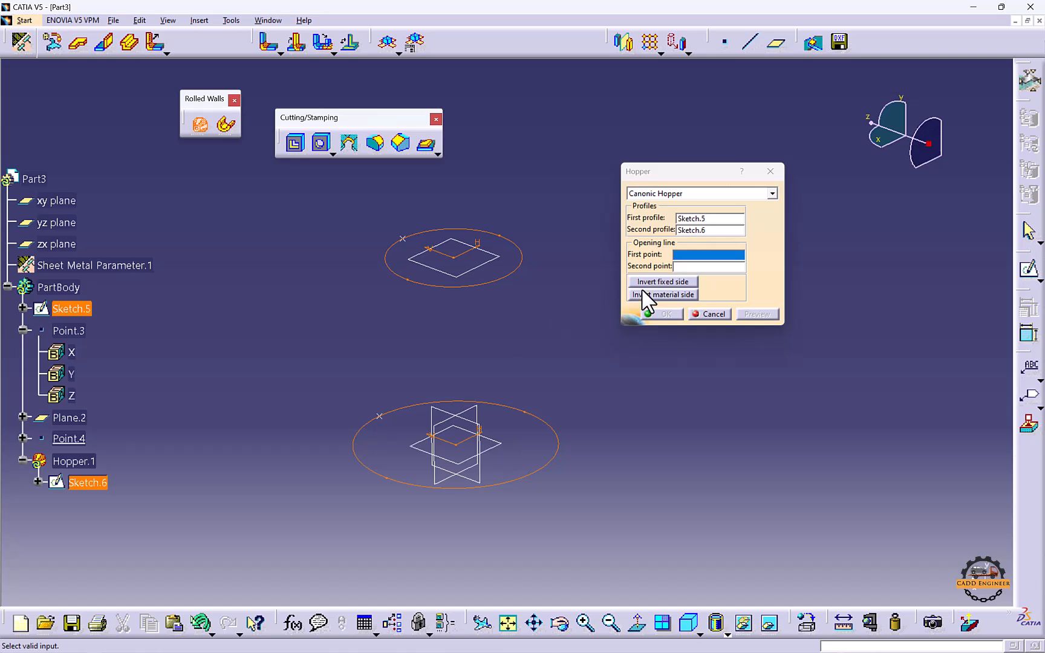
Step: Set the hopper's opening line from the lower circle's point to the upper circle's point, preview it and create the hopper
click(381, 416)
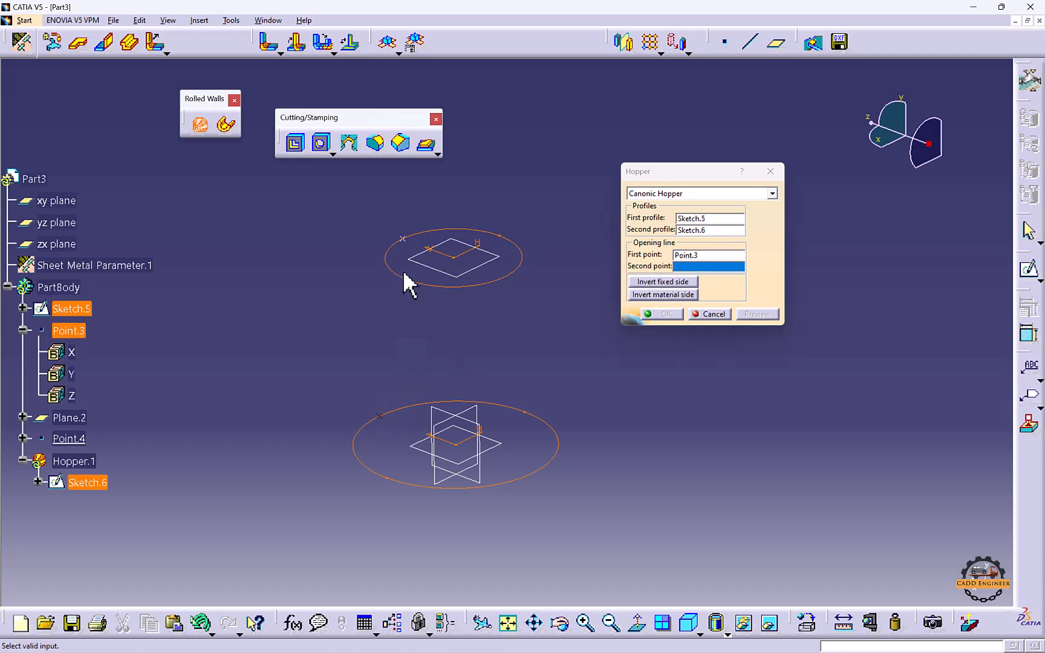
click(405, 239)
middle_drag(419, 245, 487, 295)
click(767, 314)
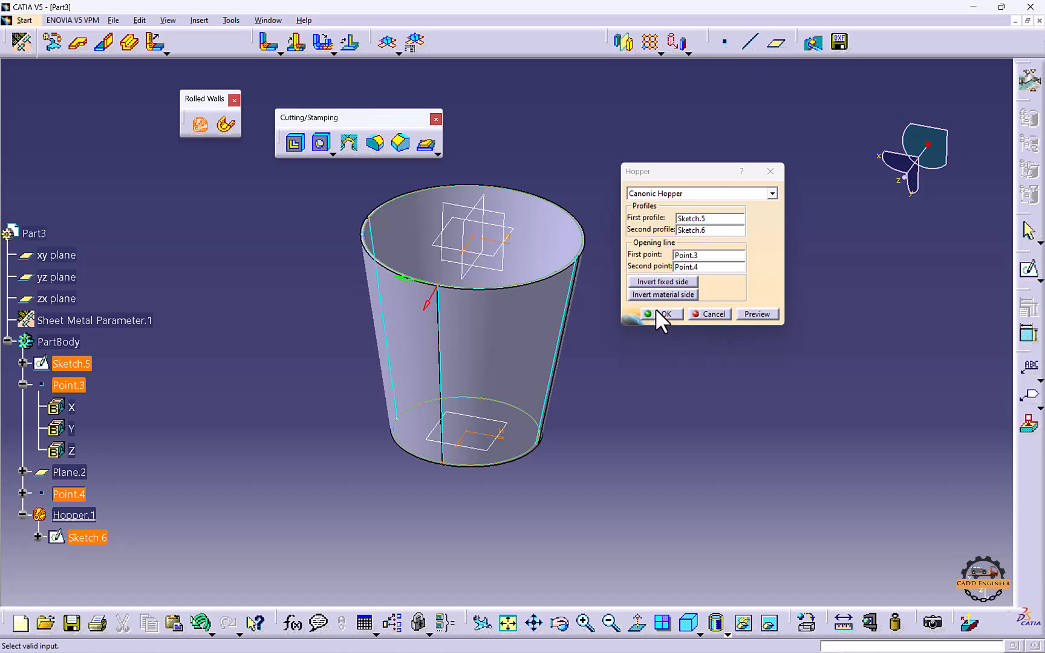
click(655, 309)
Step: Inspect the finished hopper, unfold it to view its flat pattern, and fold it back to 3D
middle_drag(655, 314, 607, 219)
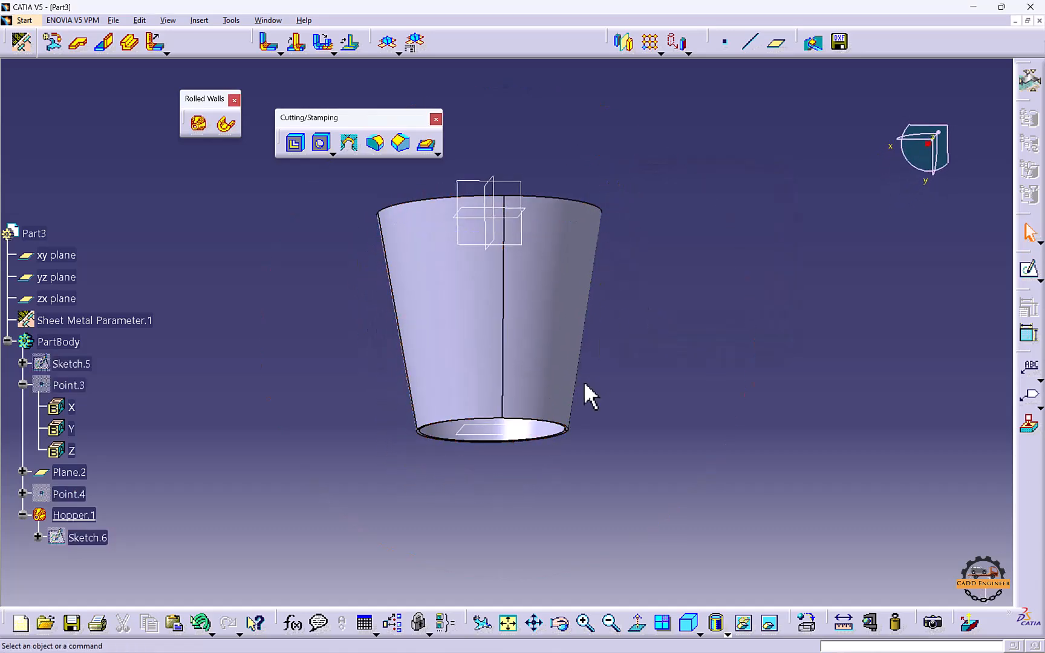
middle_drag(531, 499, 566, 393)
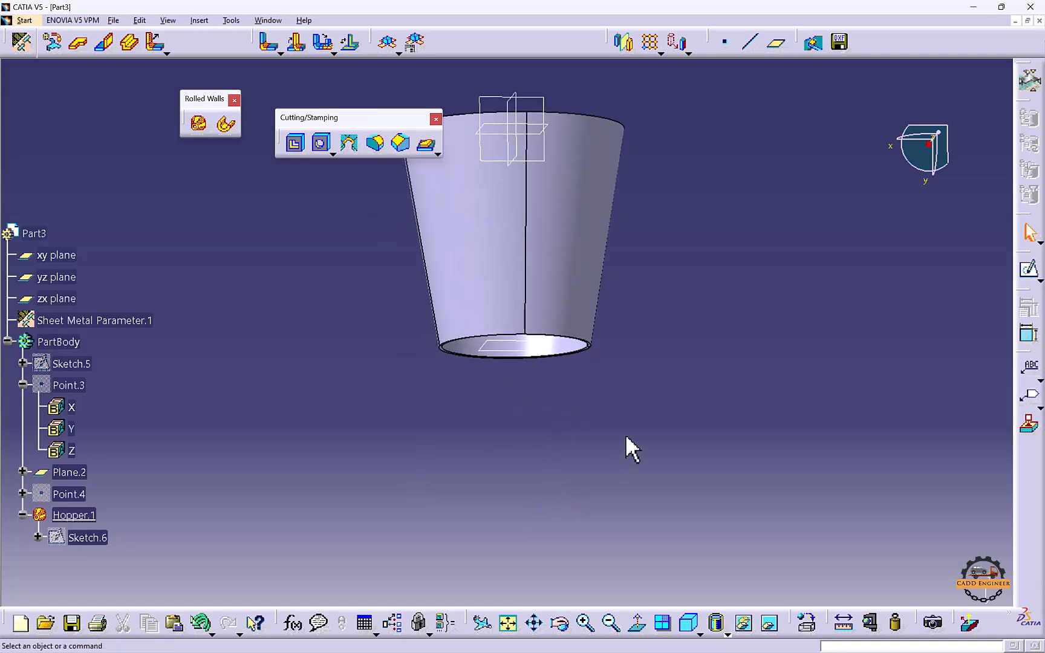
middle_drag(625, 434, 592, 419)
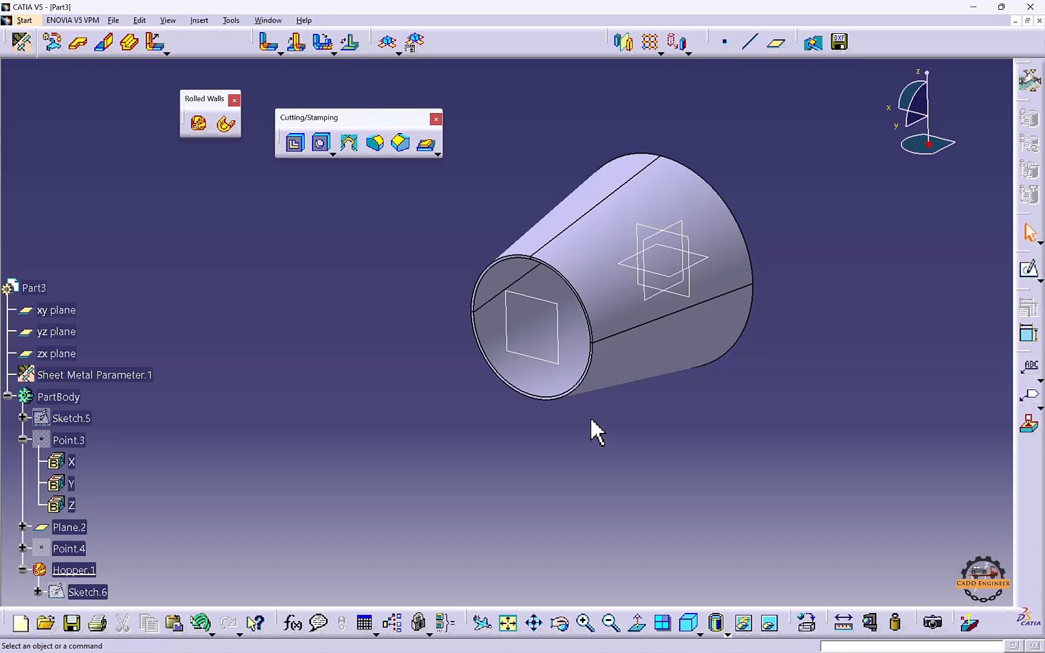
click(390, 54)
middle_drag(571, 175, 484, 162)
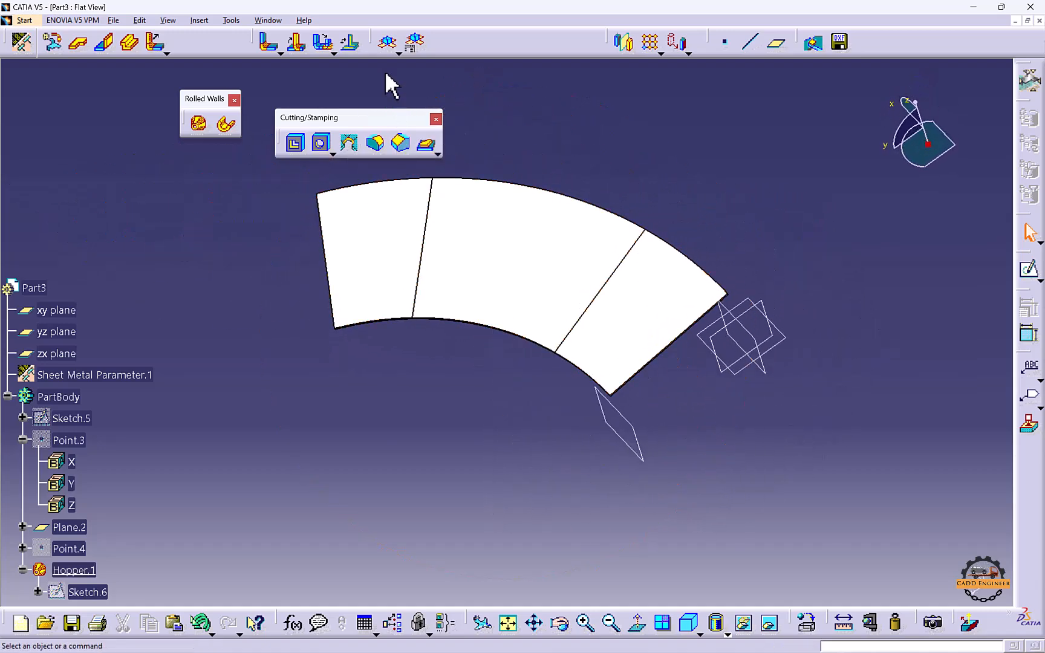
click(389, 46)
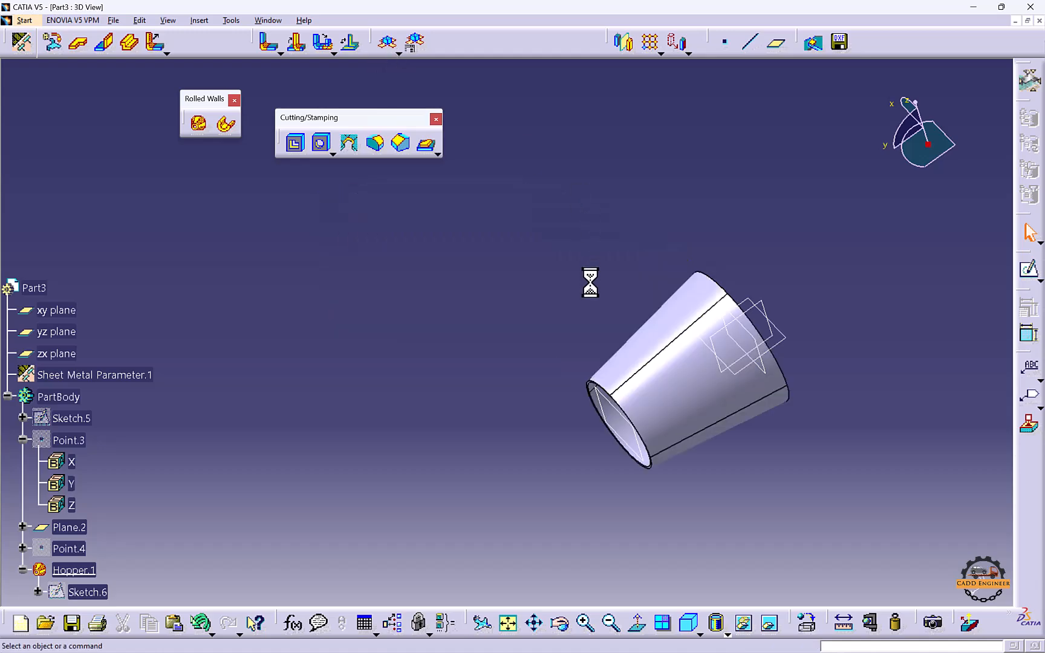
Step: Delete the hopper together with its two circle sketches, both points and the offset plane
middle_drag(676, 339, 417, 344)
scroll(361, 324, down, 5)
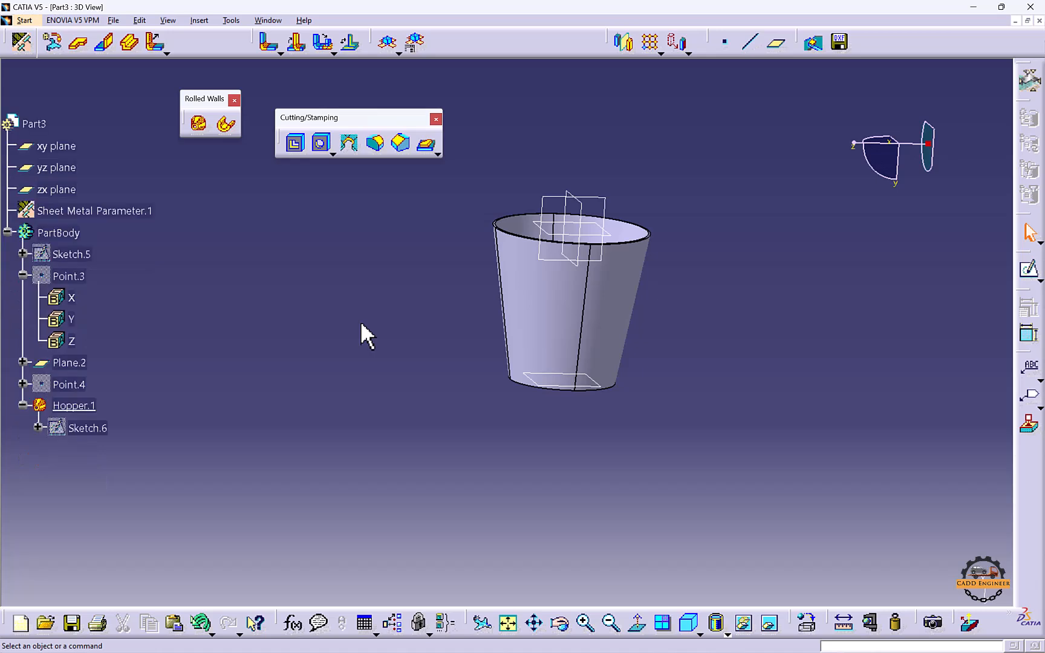
scroll(360, 325, down, 1)
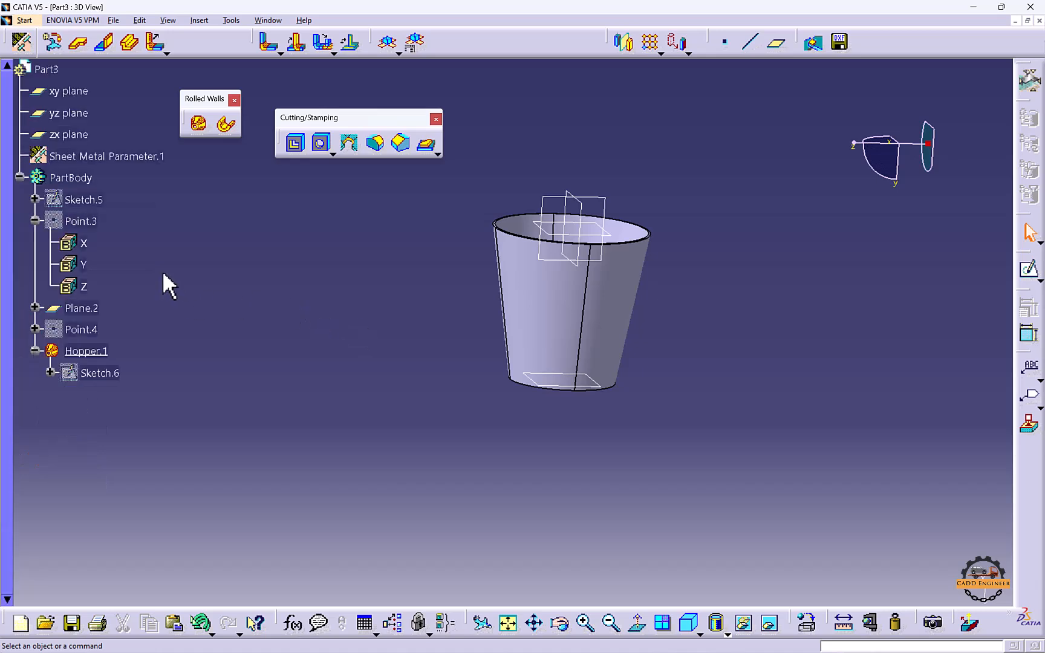
click(91, 201)
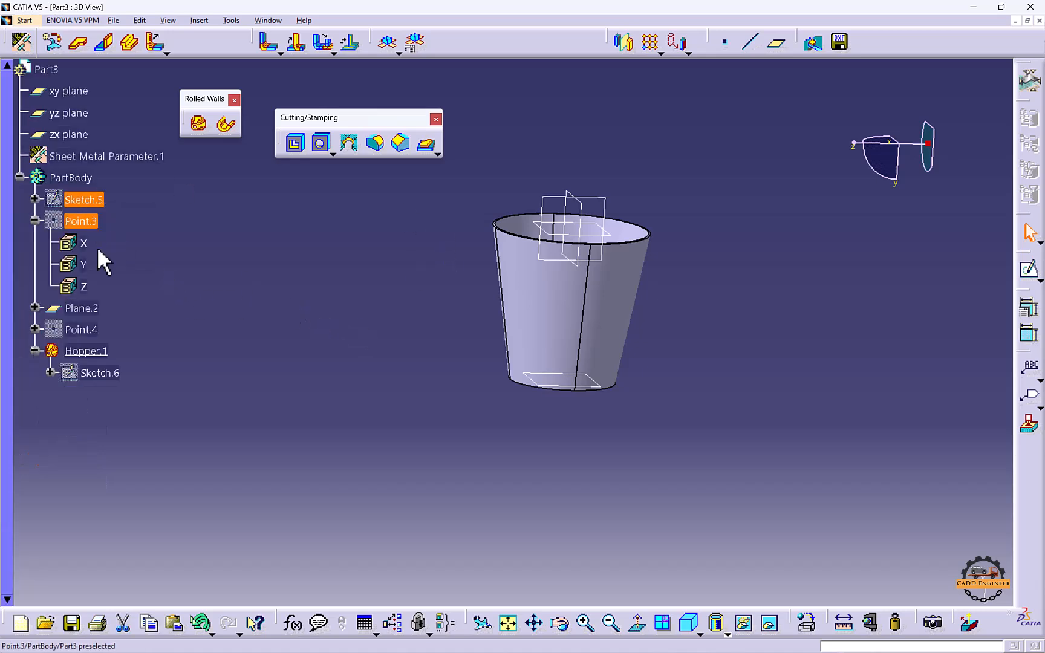
shift+click(88, 351)
right_click(92, 354)
click(136, 524)
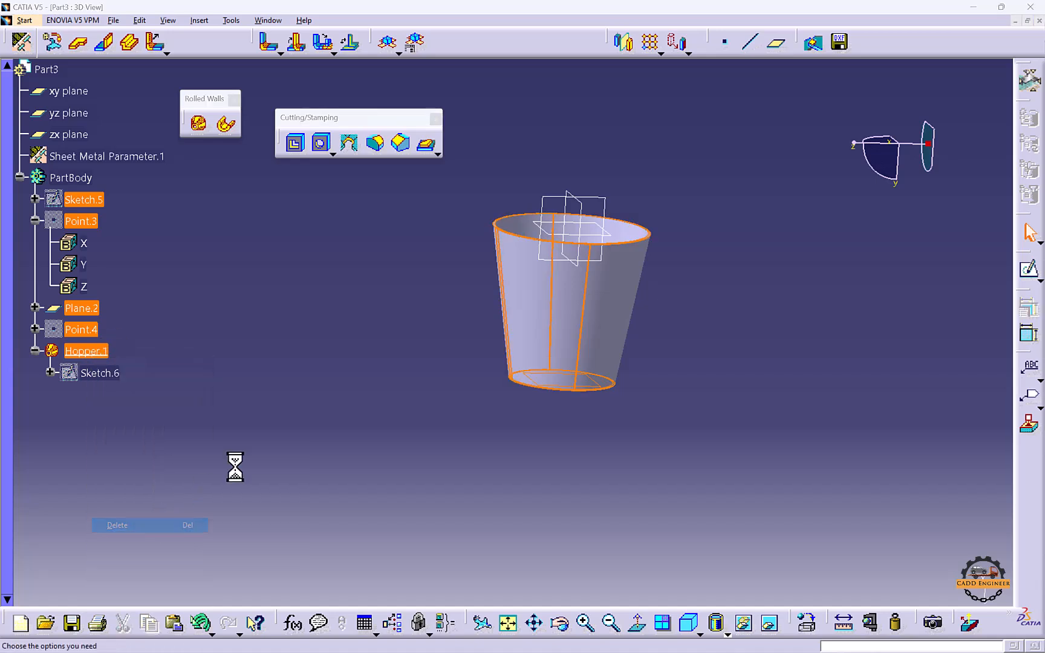
click(306, 351)
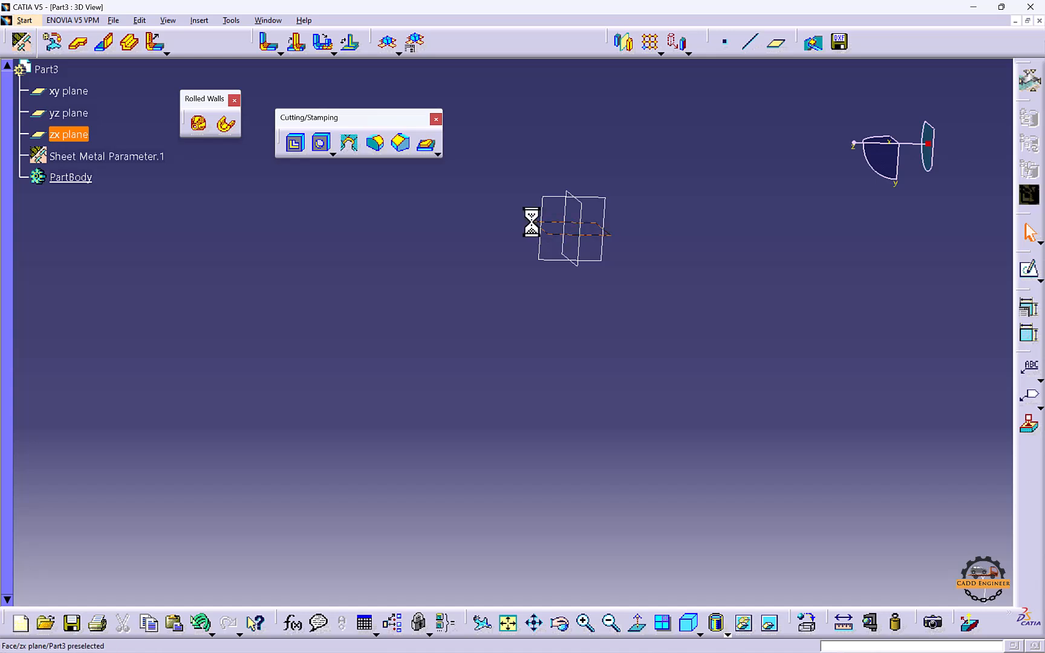
Step: Start a sketch on the zx plane and draw a centred rectangle about 35 by 32 mm around the origin
click(1028, 269)
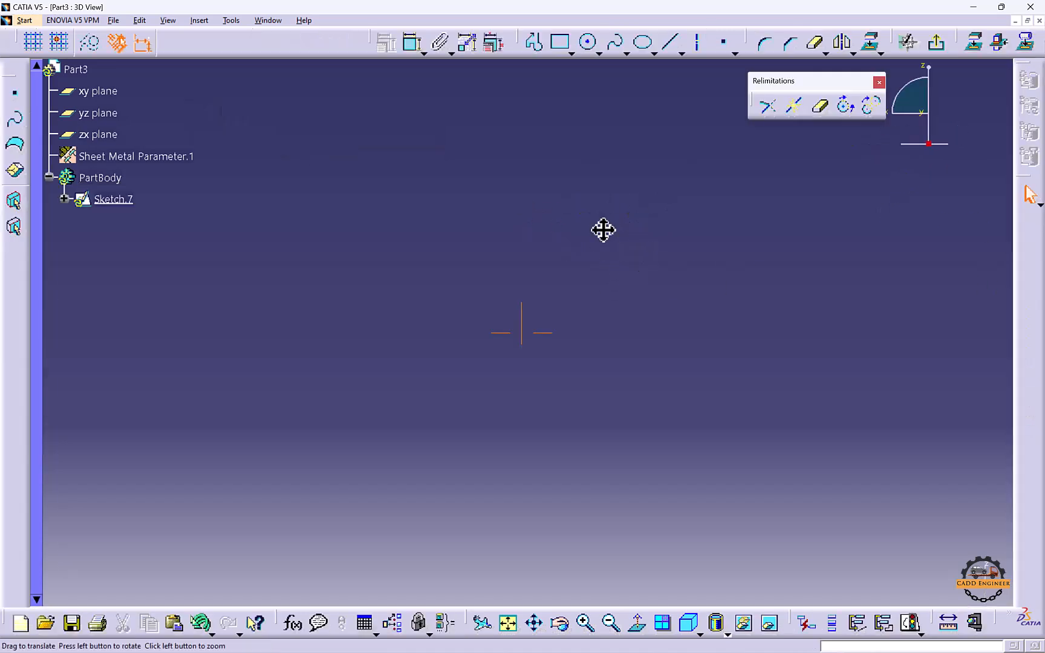
click(509, 623)
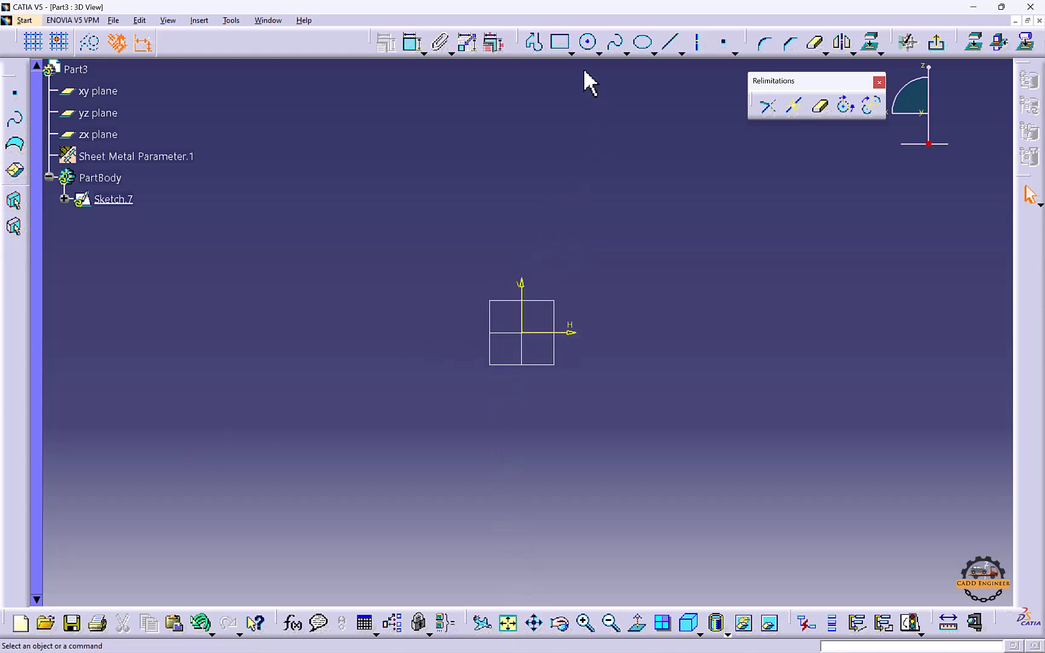
click(570, 53)
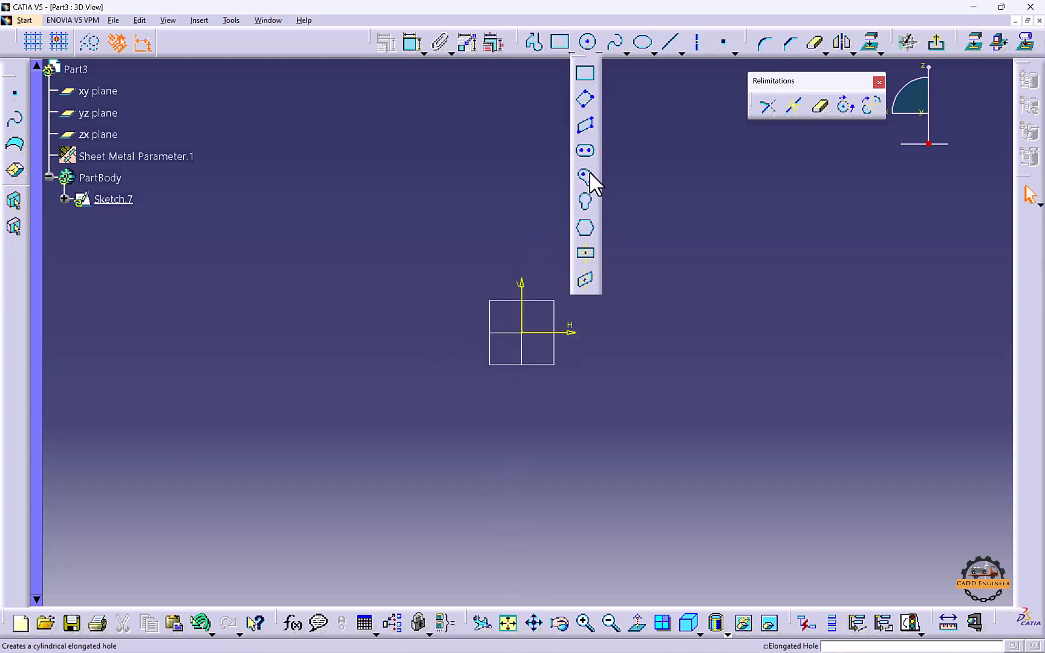
click(586, 254)
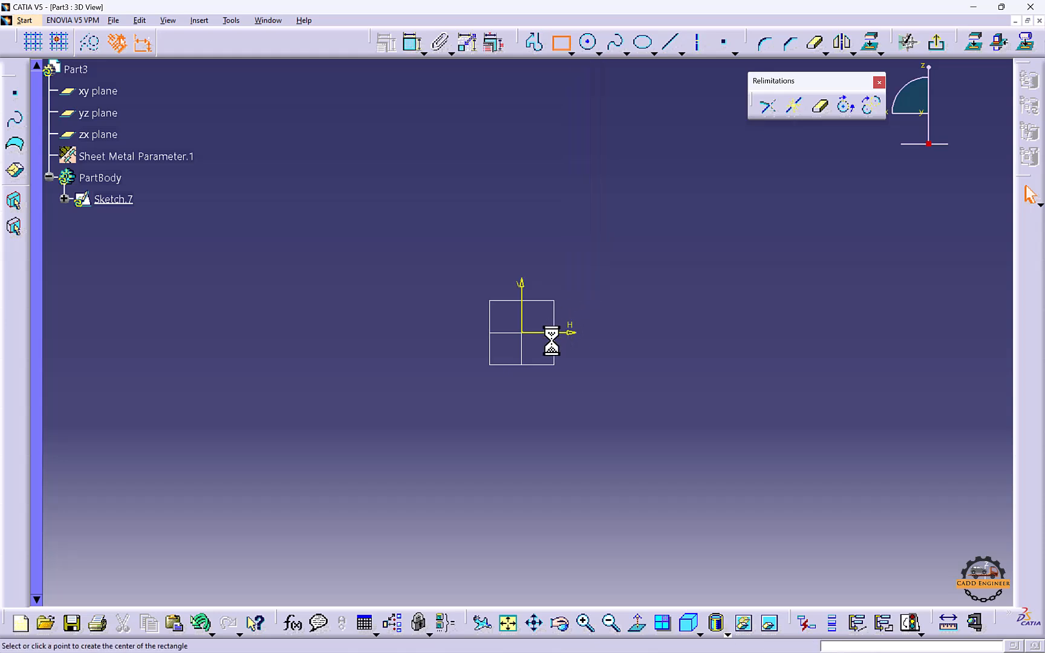
click(521, 332)
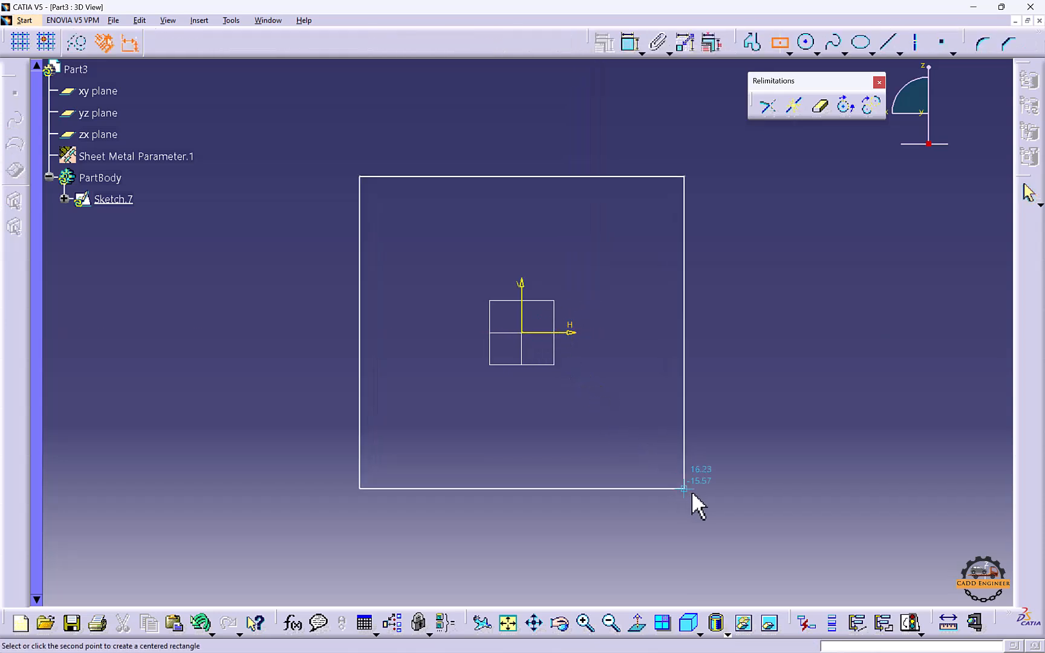
click(698, 493)
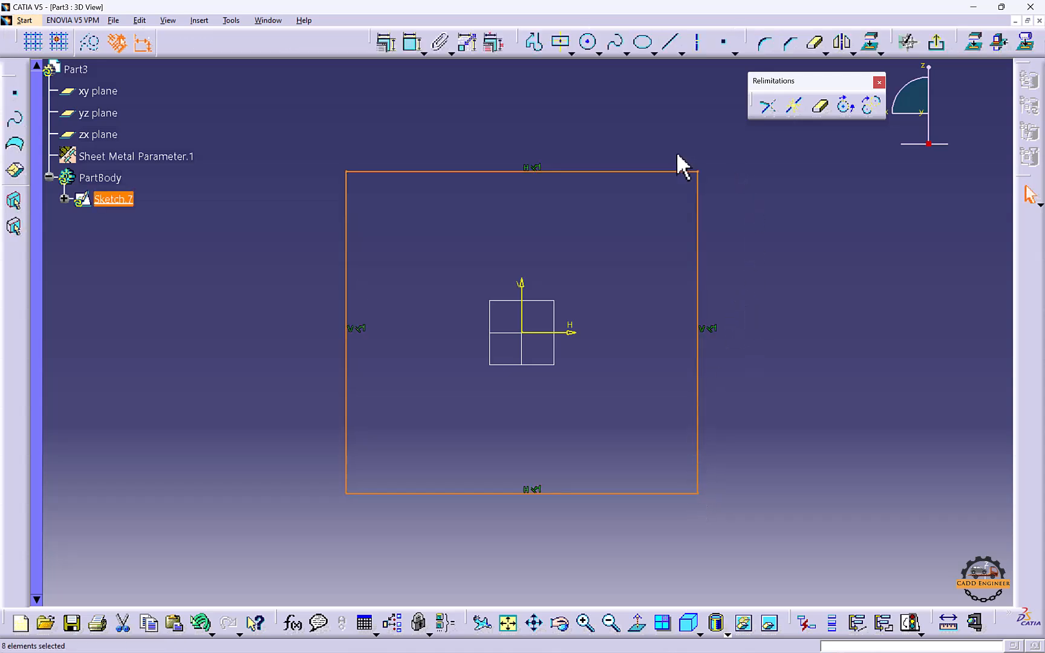
Step: Dimension the rectangle's top edge and set its length to 50 mm
click(413, 44)
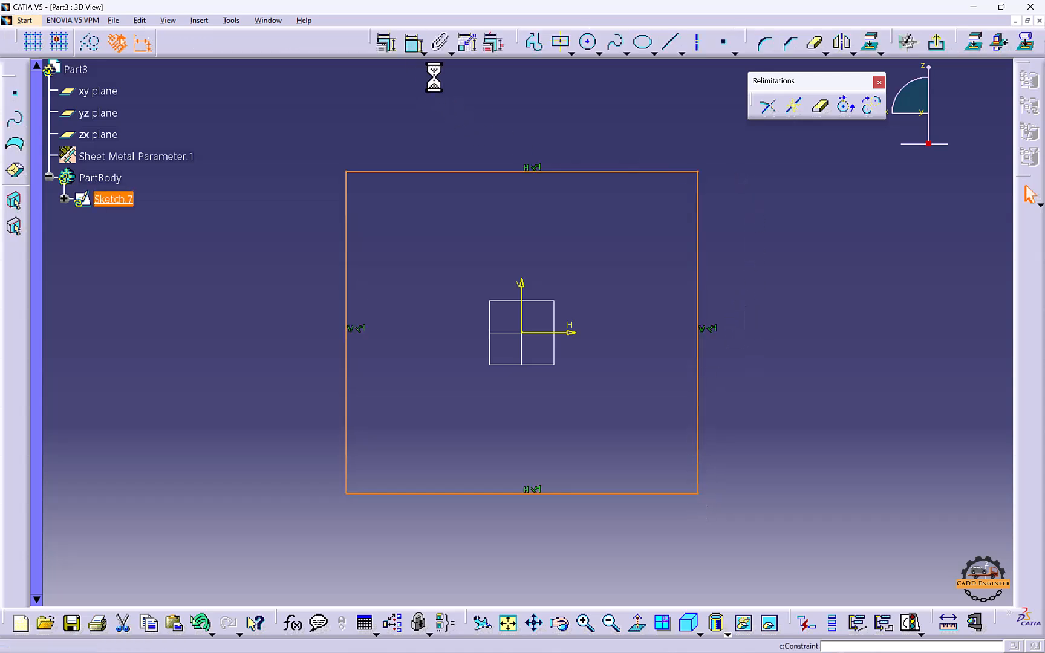
click(490, 172)
click(512, 142)
double_click(514, 145)
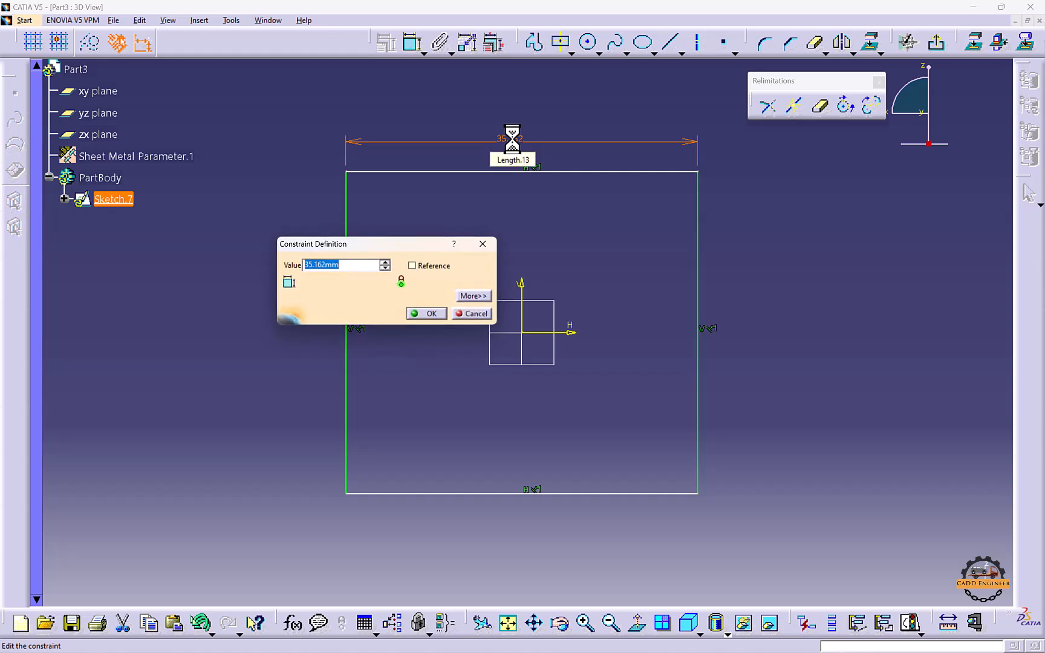
text(50)
key(Return)
Step: Dimension one vertical edge of the rectangle and set its length to 40 mm
click(413, 44)
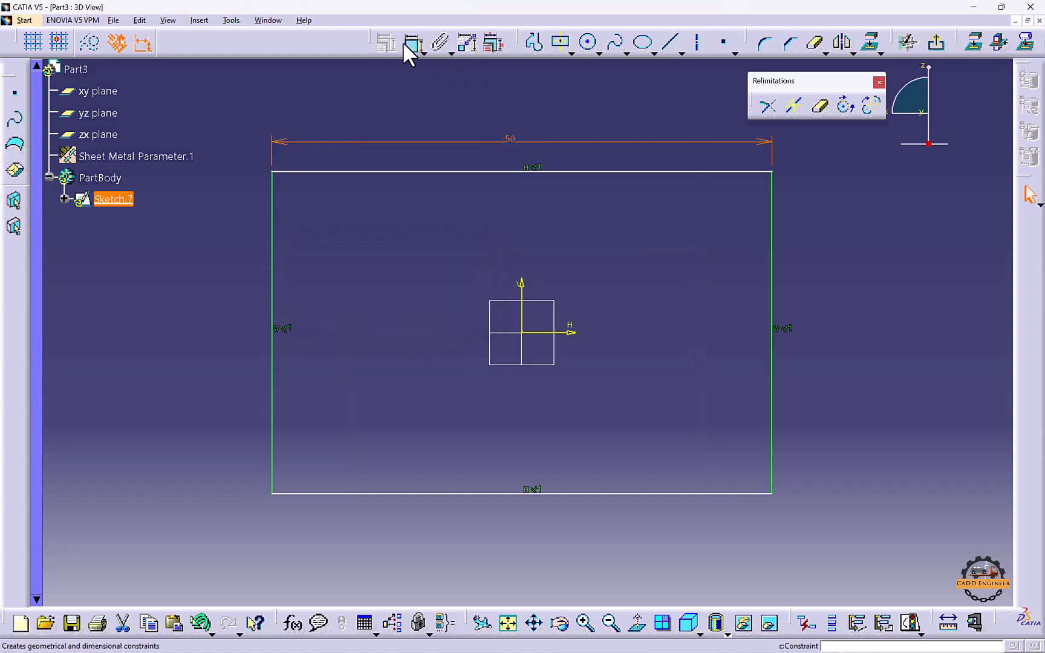
click(772, 296)
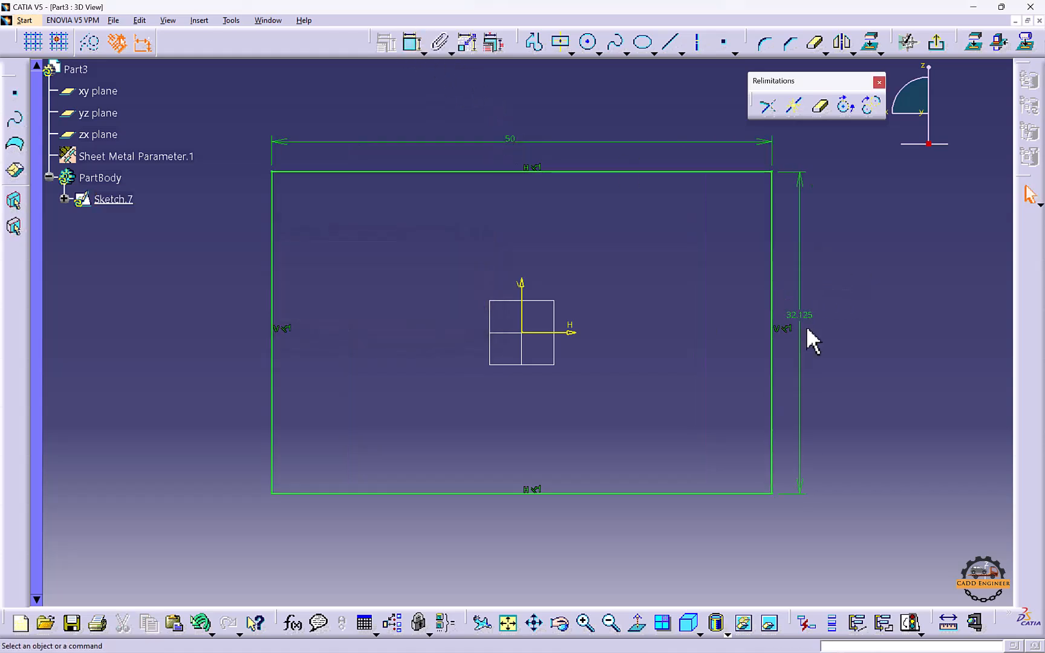
click(800, 319)
double_click(800, 320)
text(40mm)
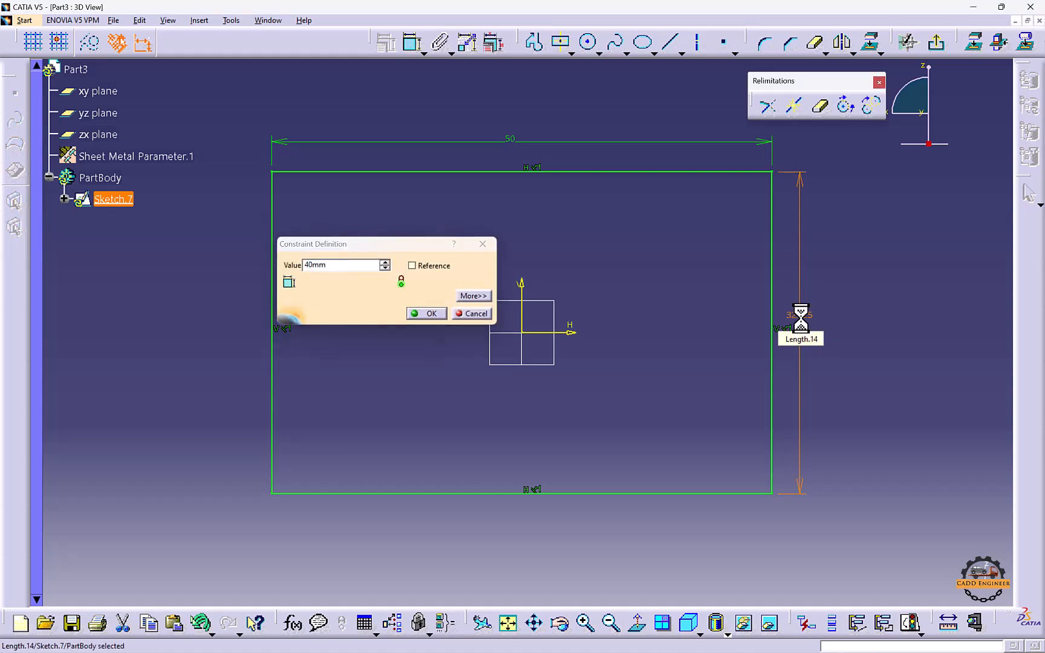
key(Return)
click(659, 317)
middle_drag(653, 306, 566, 277)
click(566, 277)
middle_drag(566, 276, 579, 322)
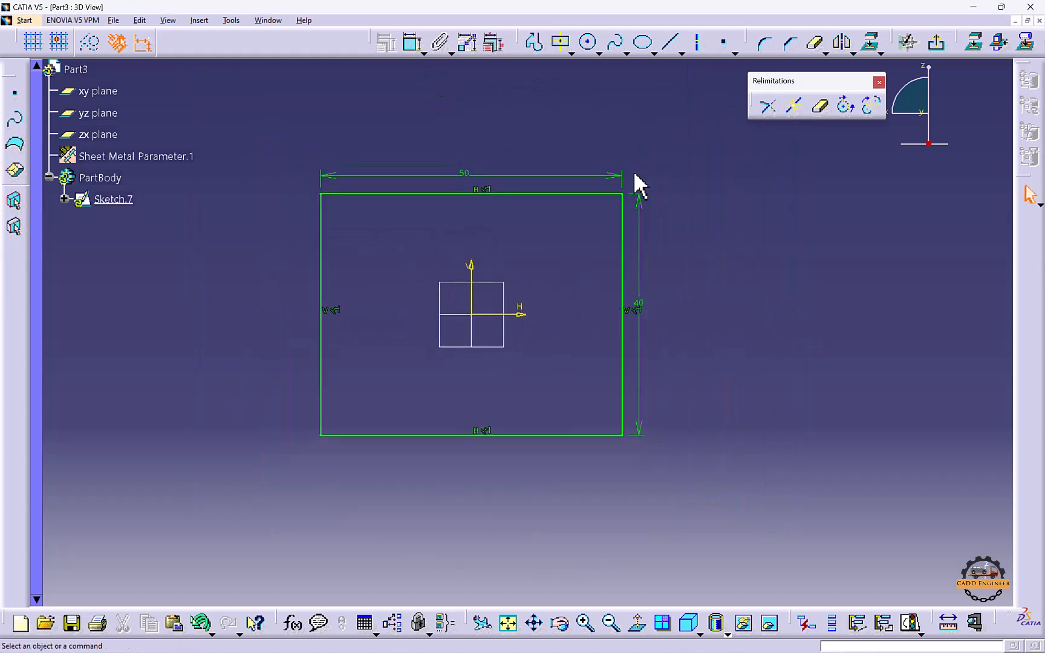
Step: Round all four corners of the 50 by 40 mm rectangle with a 10 mm radius, converting its length constraints to distances
click(764, 43)
mouse_move(273, 170)
mouse_down()
mouse_move(625, 485)
mouse_move(664, 498)
mouse_up()
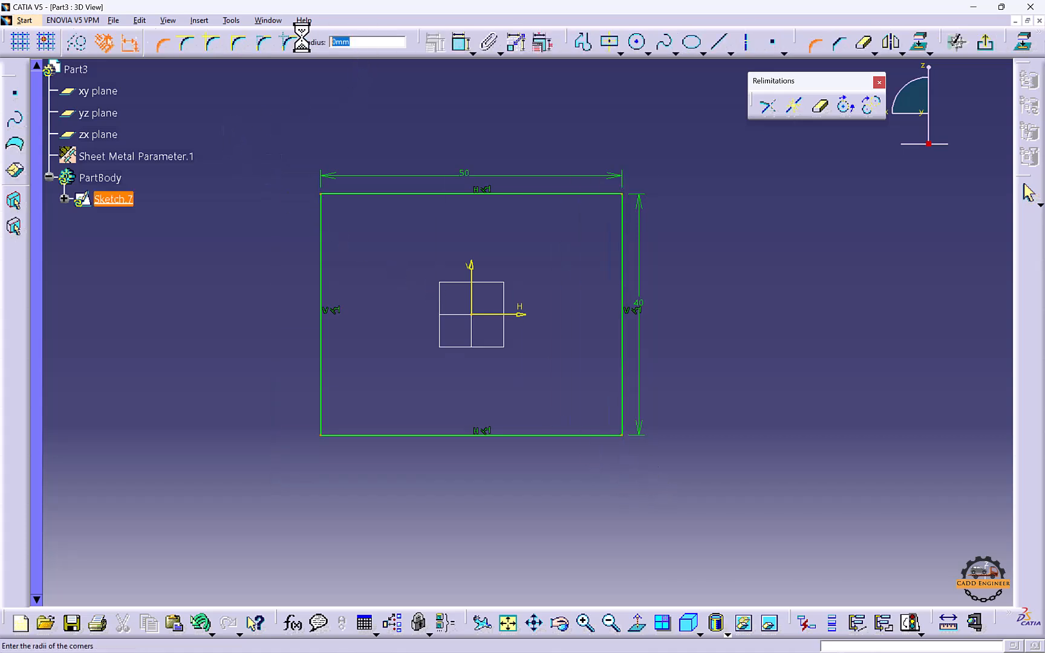
text(10)
key(Return)
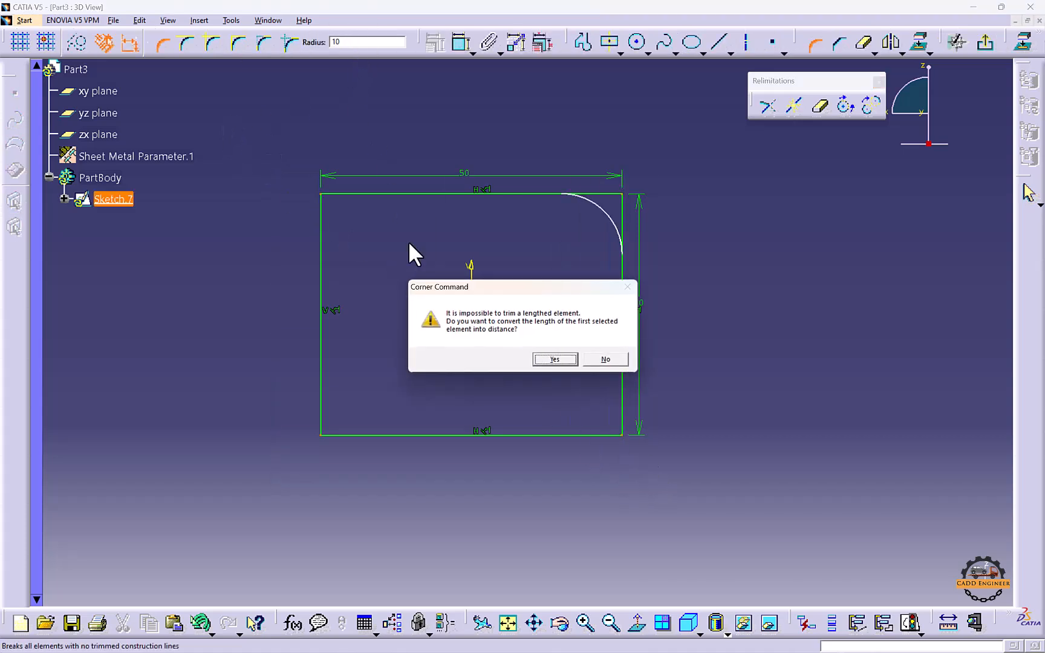
click(555, 359)
click(555, 360)
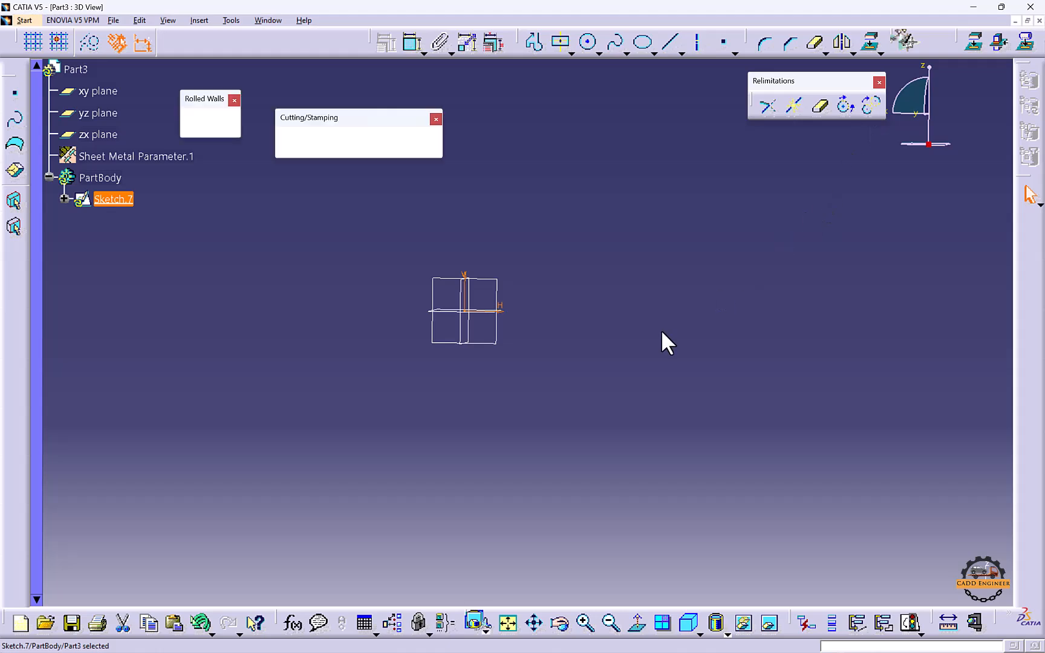
Step: Create a plane offset about 81 mm from the zx plane, below the rounded rectangle
mouse_move(677, 338)
middle_down()
mouse_move(529, 287)
mouse_move(632, 295)
middle_up()
click(777, 46)
click(506, 324)
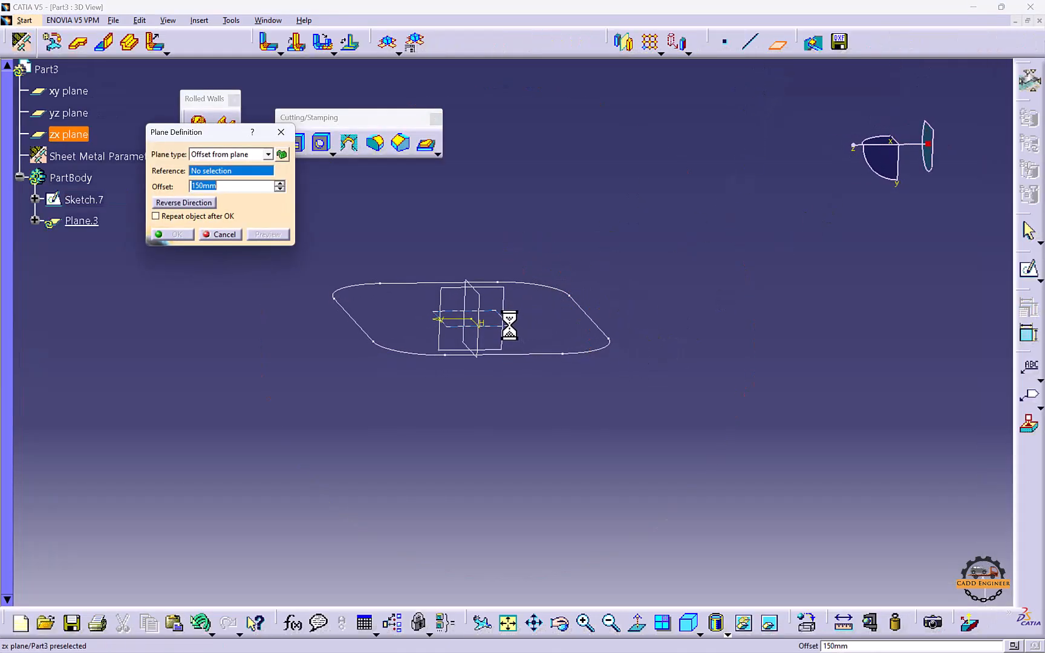
middle_drag(552, 316, 609, 131)
drag(517, 566, 531, 361)
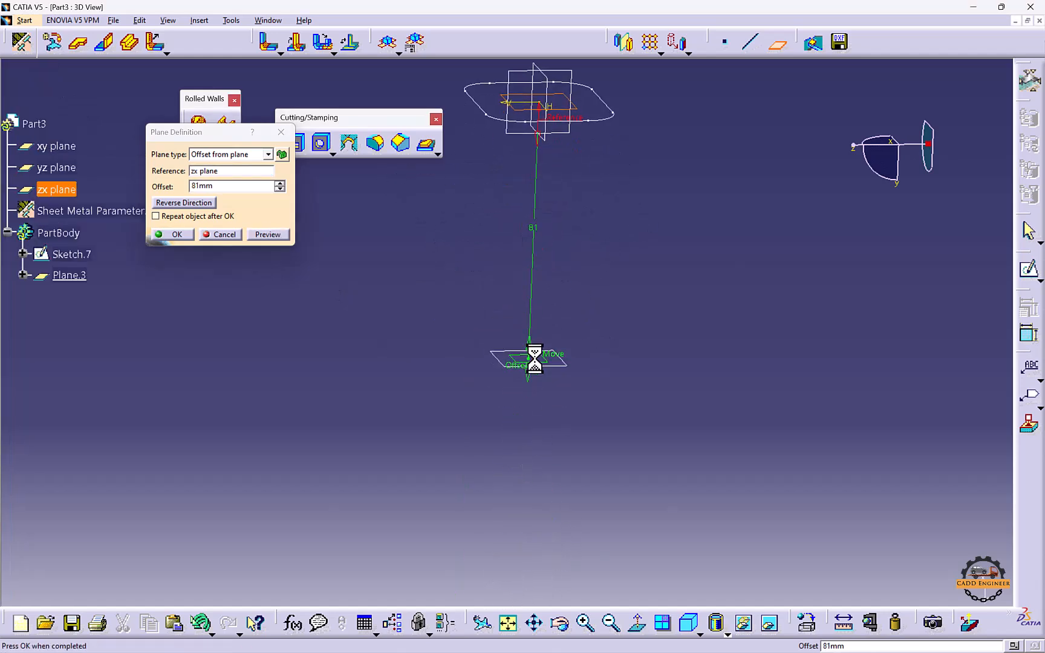
middle_drag(532, 361, 463, 356)
click(180, 235)
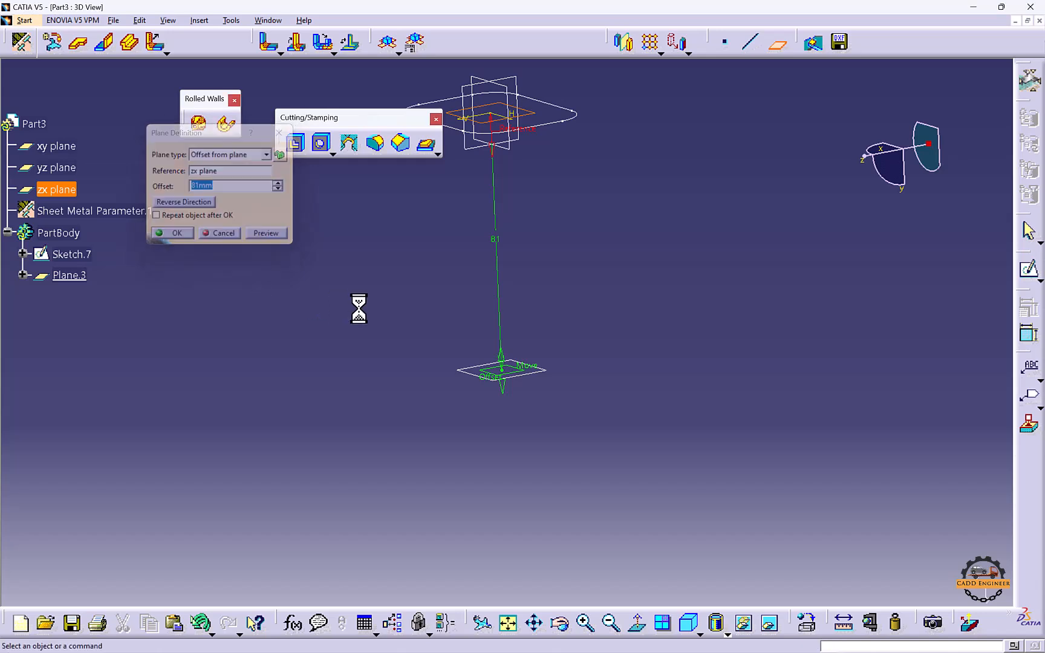
Step: Start a sketch on the new offset plane and draw a centred rectangle about 33 by 28 mm around the origin
click(1030, 268)
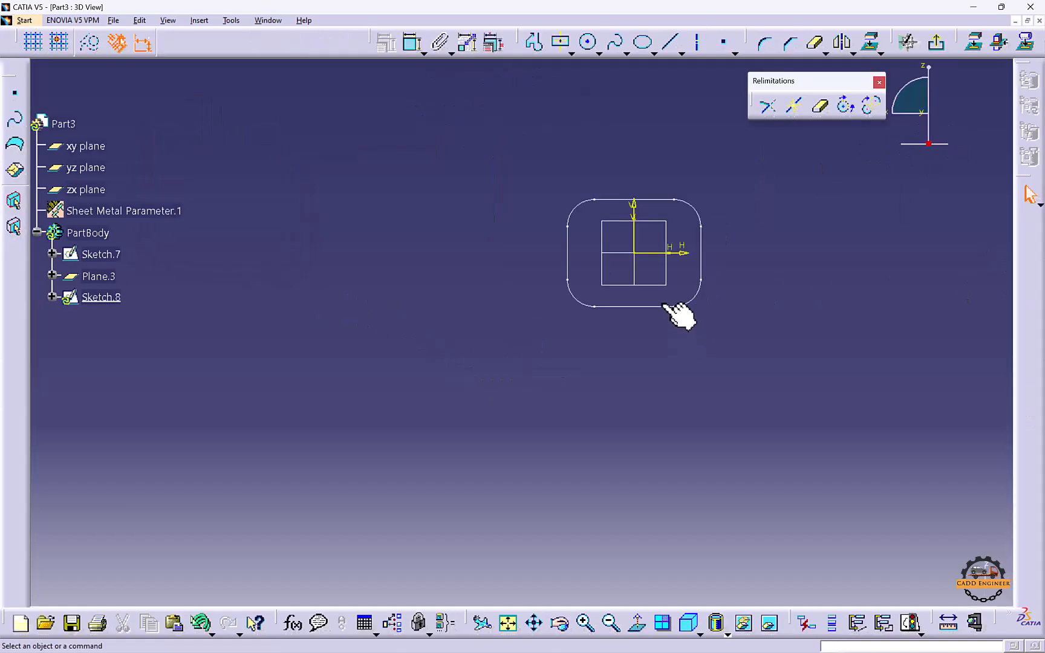
mouse_move(679, 283)
middle_down()
mouse_move(513, 292)
mouse_move(553, 226)
middle_up()
middle_drag(553, 226, 624, 287)
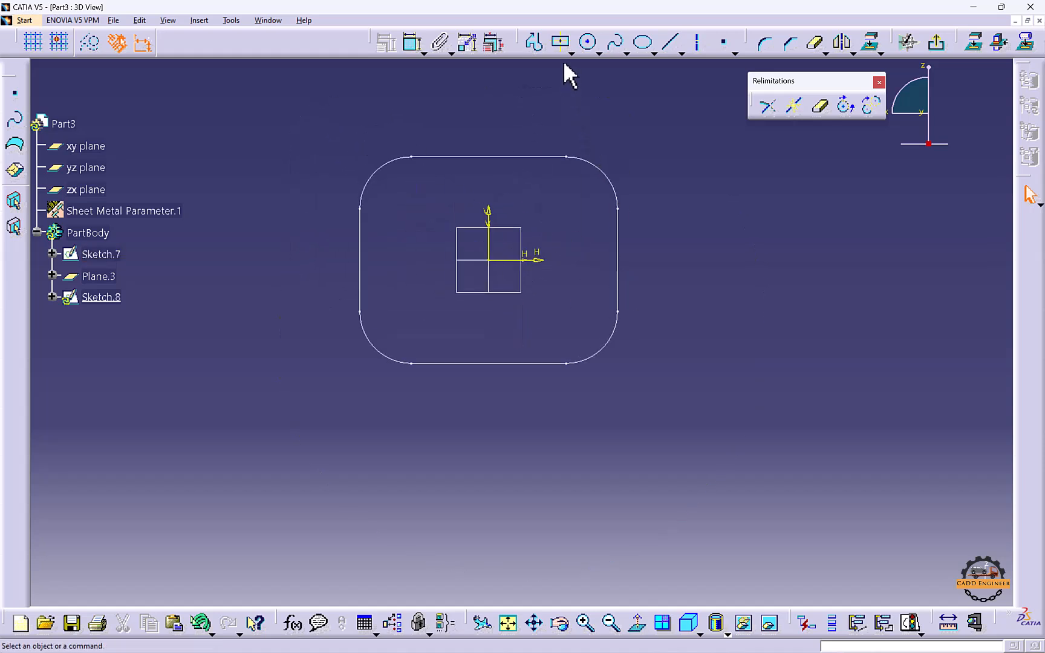
click(560, 41)
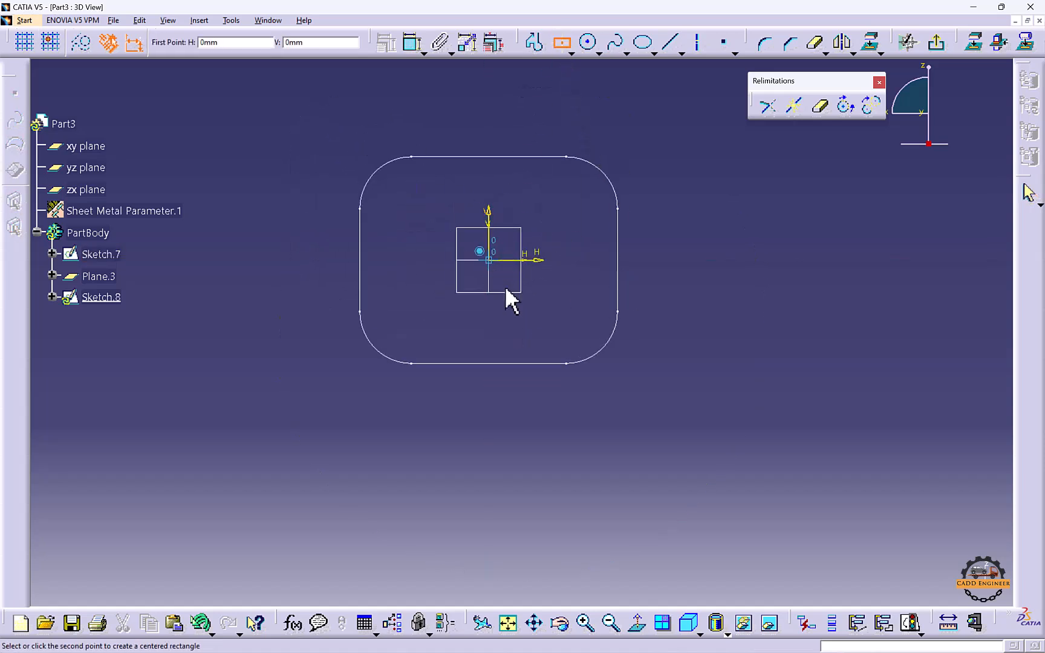
click(574, 331)
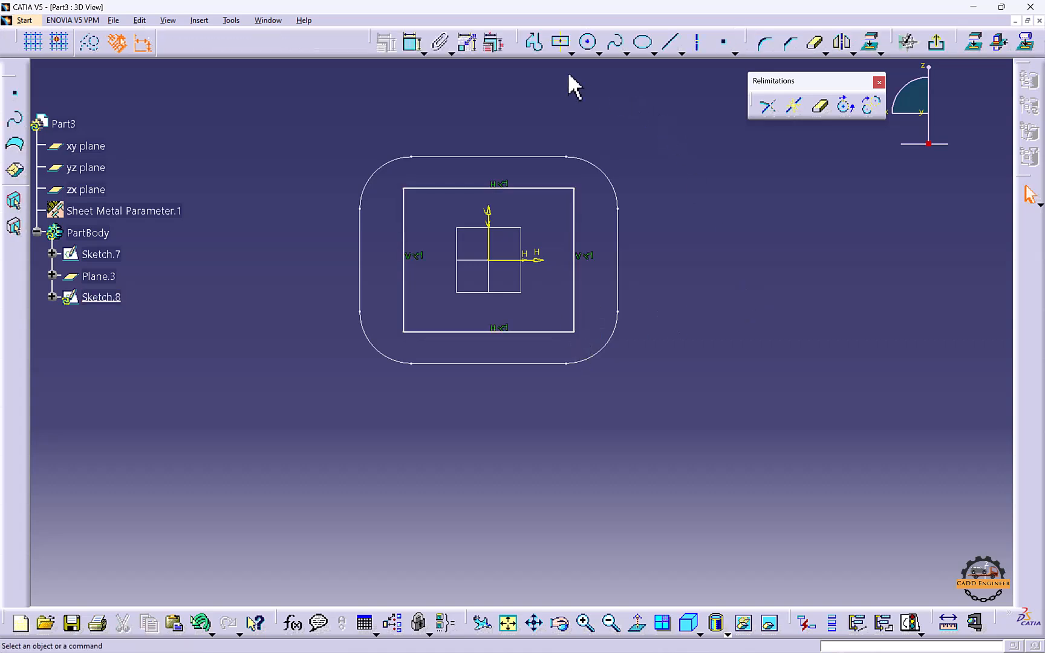
Step: Dimension the smaller rectangle's upper edge and set its length to 30 mm
click(412, 43)
click(477, 188)
click(483, 117)
double_click(484, 117)
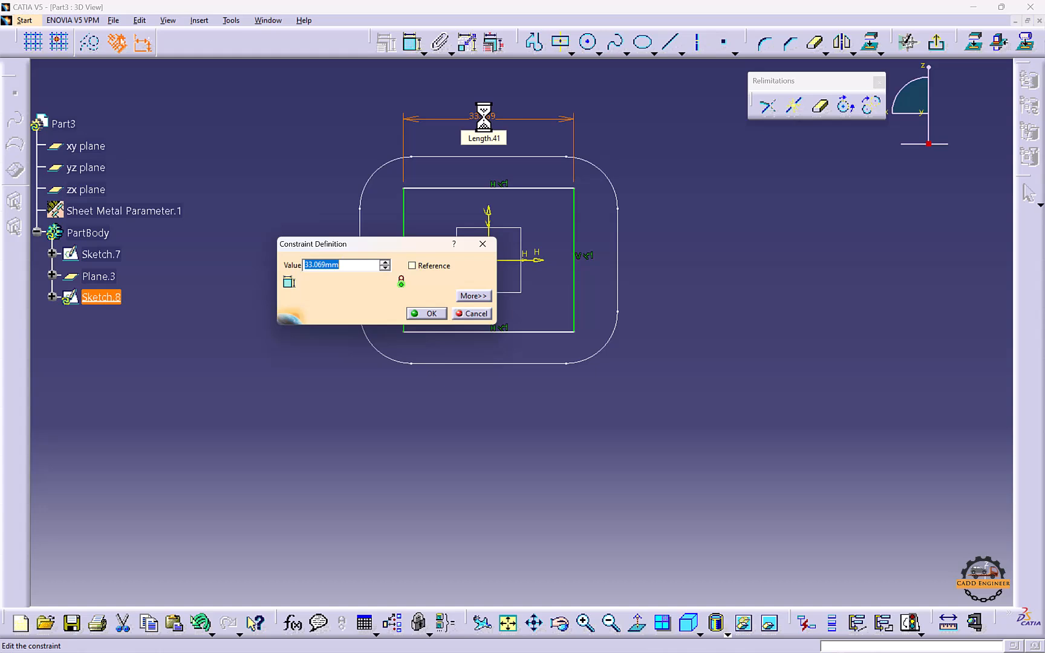
text(30)
key(Return)
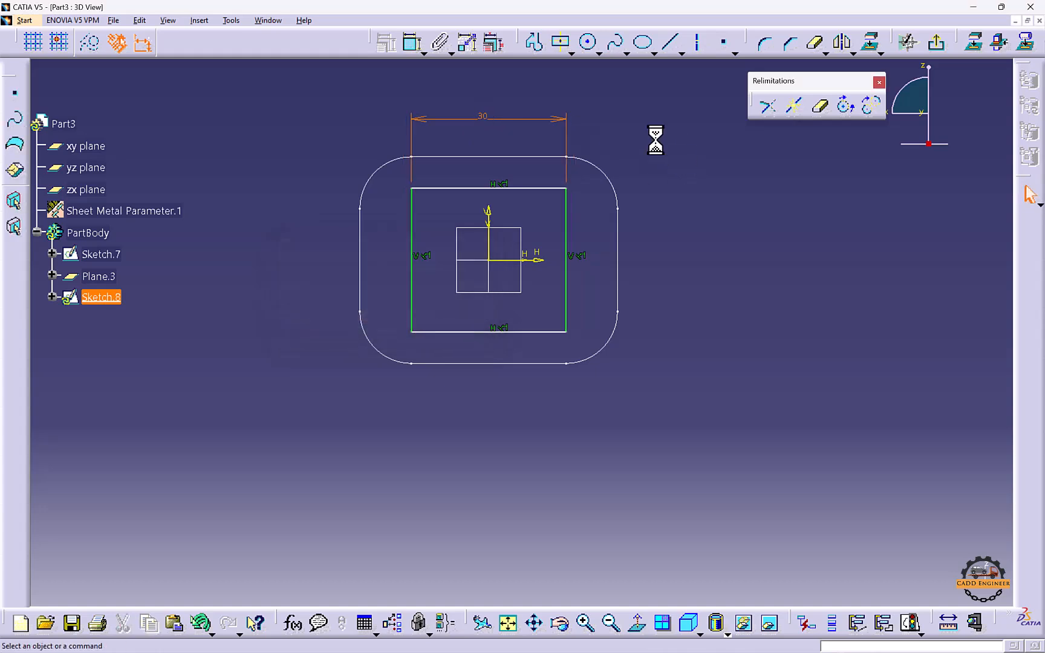
Step: Dimension one vertical edge of the smaller rectangle and set its length to 25 mm
click(402, 46)
click(566, 254)
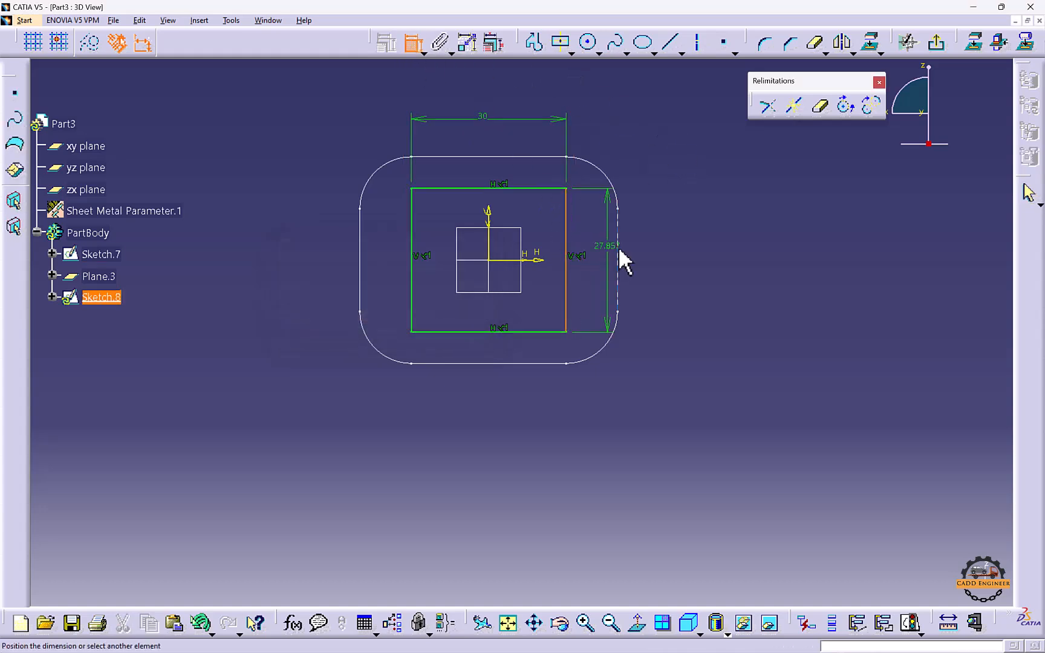
click(632, 244)
double_click(635, 245)
text(25mm)
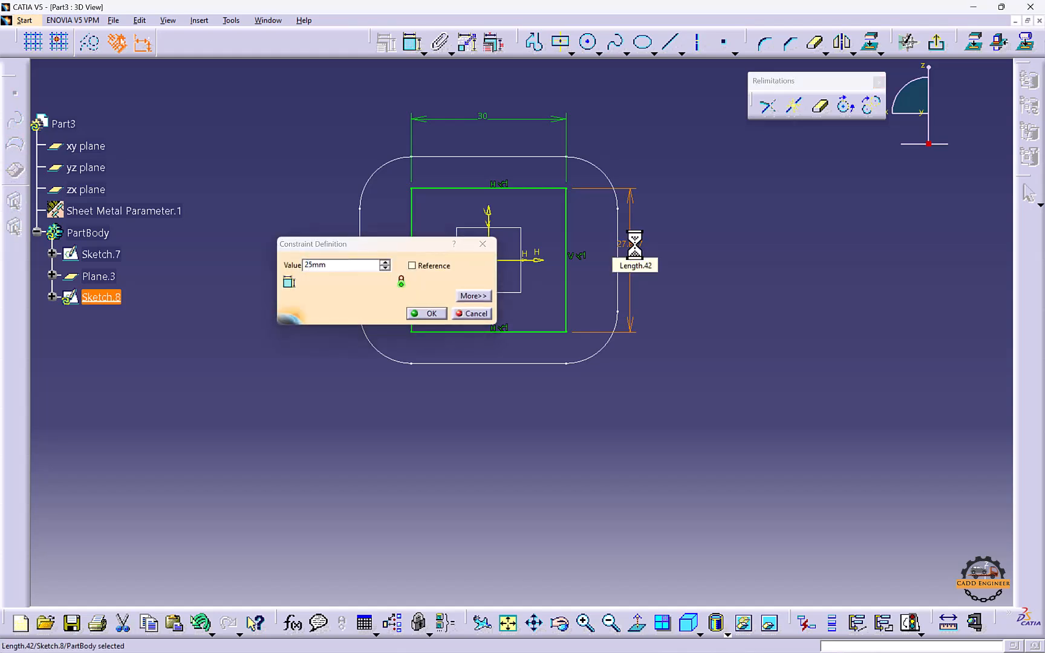
key(Return)
click(802, 222)
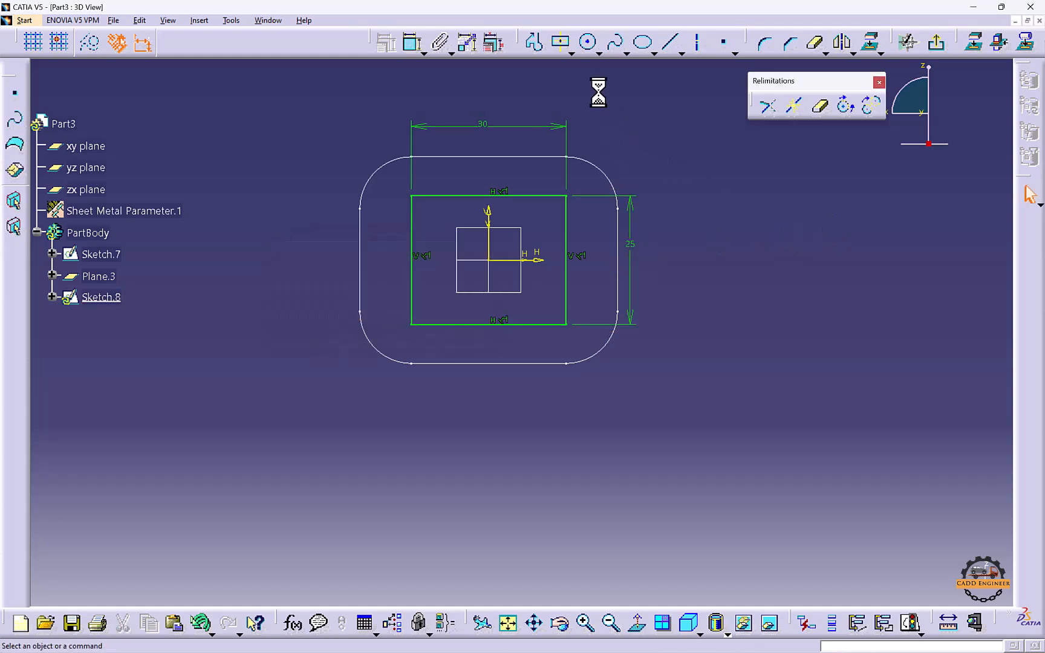
Step: Round all four corners of the smaller rectangle with a 5 mm radius, converting lengths to distances, and exit the sketch
drag(390, 186, 593, 353)
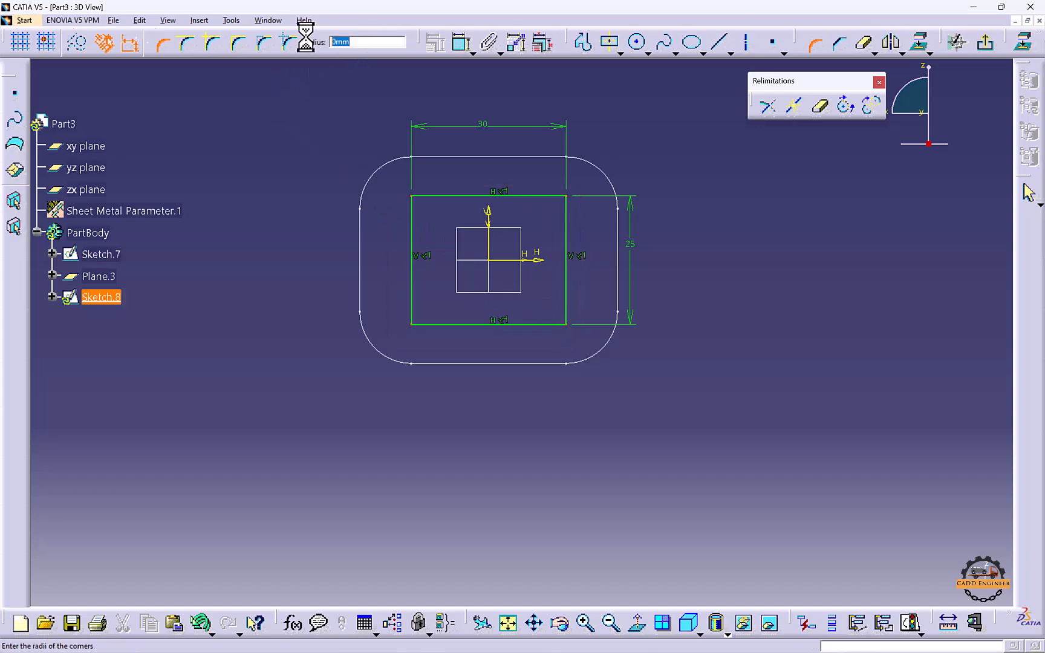
text(5)
key(Return)
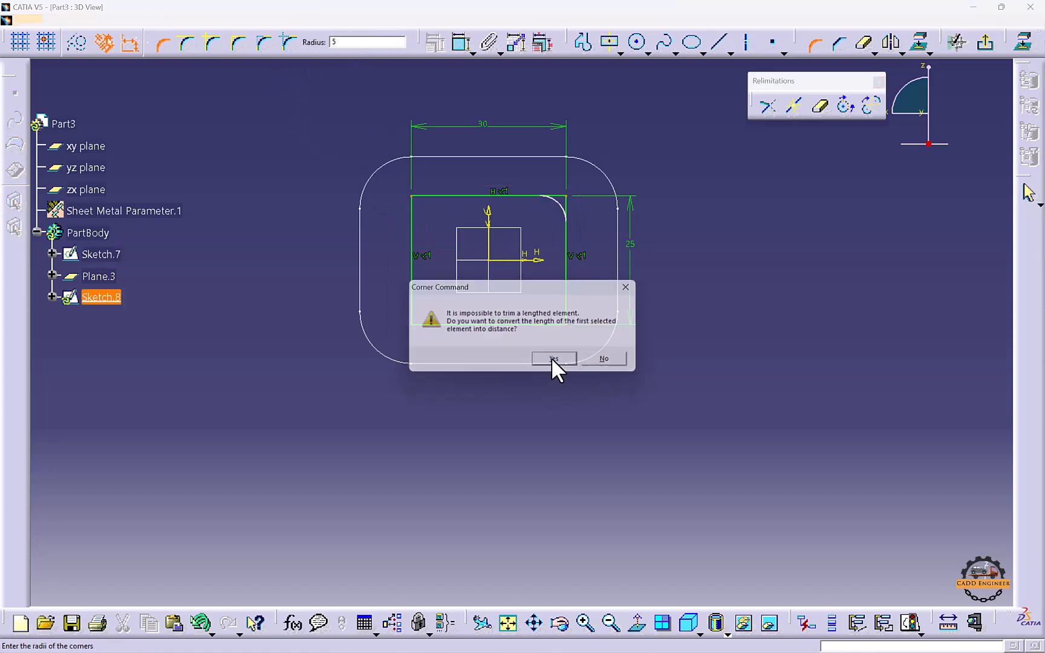
click(551, 357)
click(556, 356)
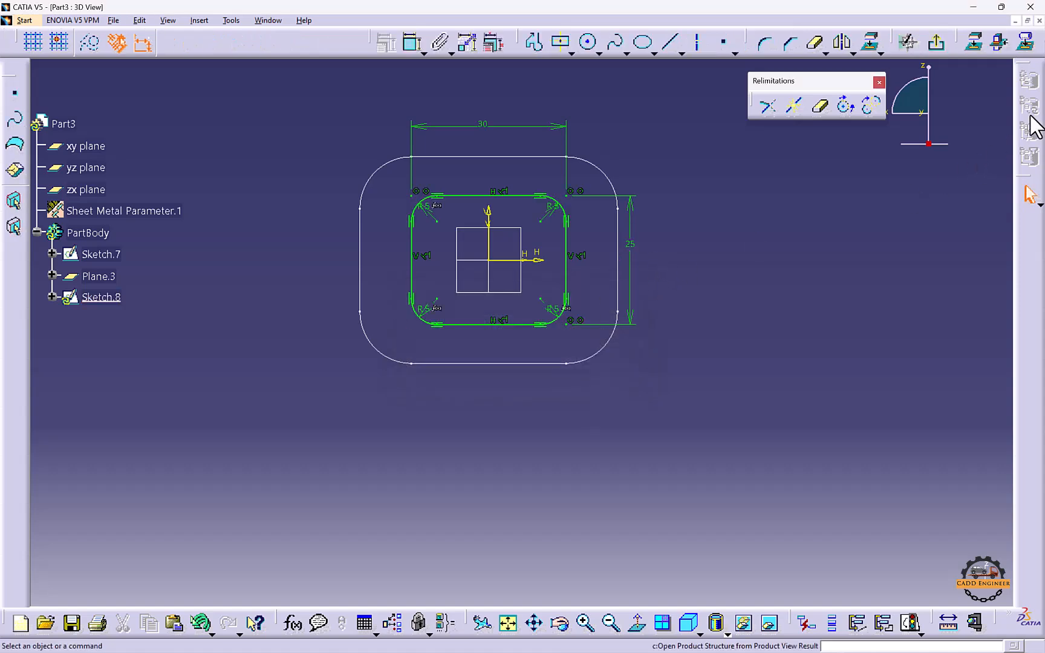
click(937, 42)
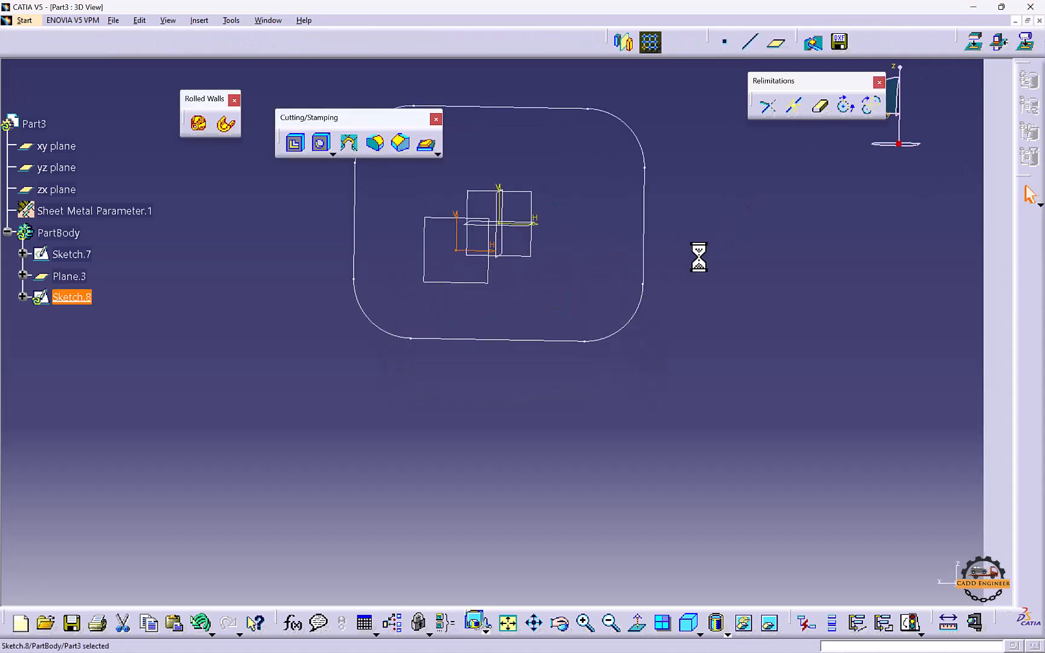
Step: Start a Surfacic Hopper and begin creating a multi-sections surface as its input surface
click(636, 262)
mouse_move(636, 263)
middle_down()
mouse_move(745, 311)
mouse_move(728, 370)
middle_up()
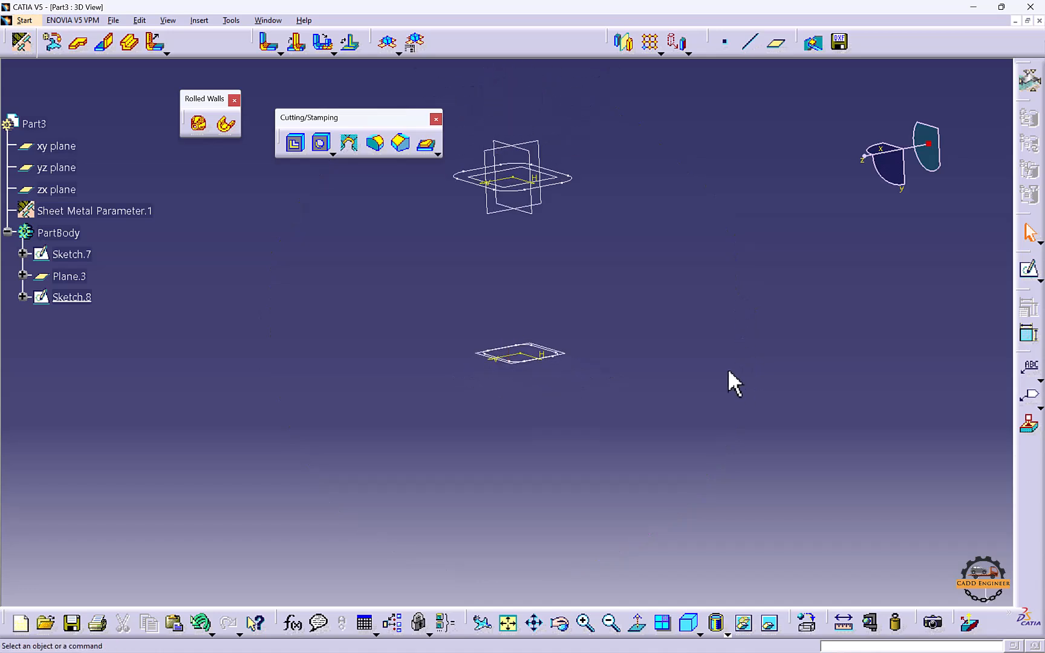
middle_drag(587, 288, 603, 365)
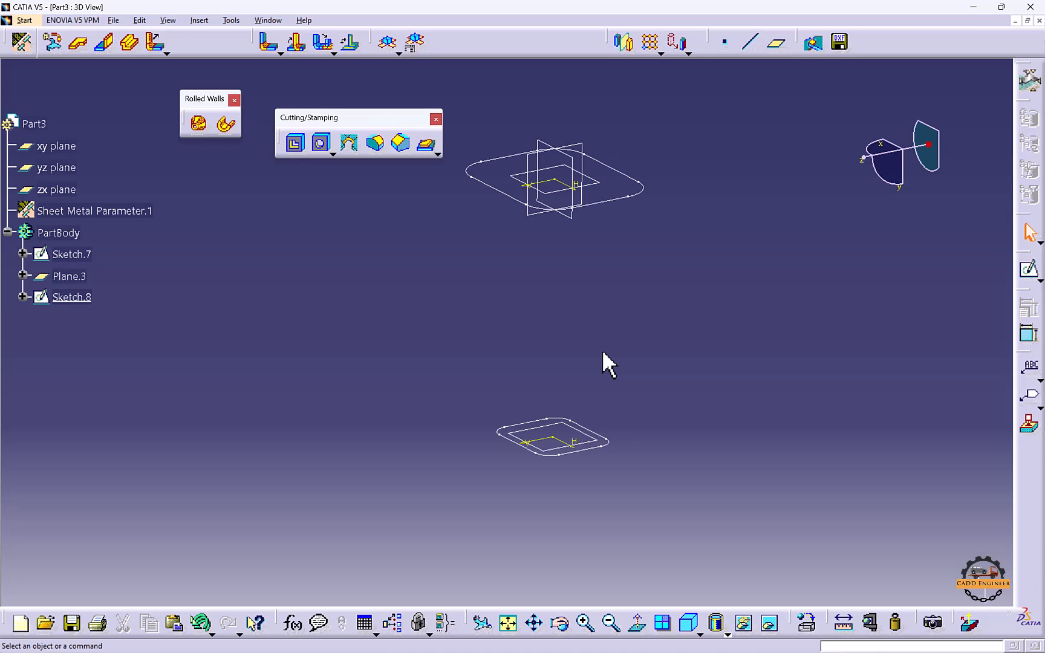
middle_drag(603, 352, 639, 348)
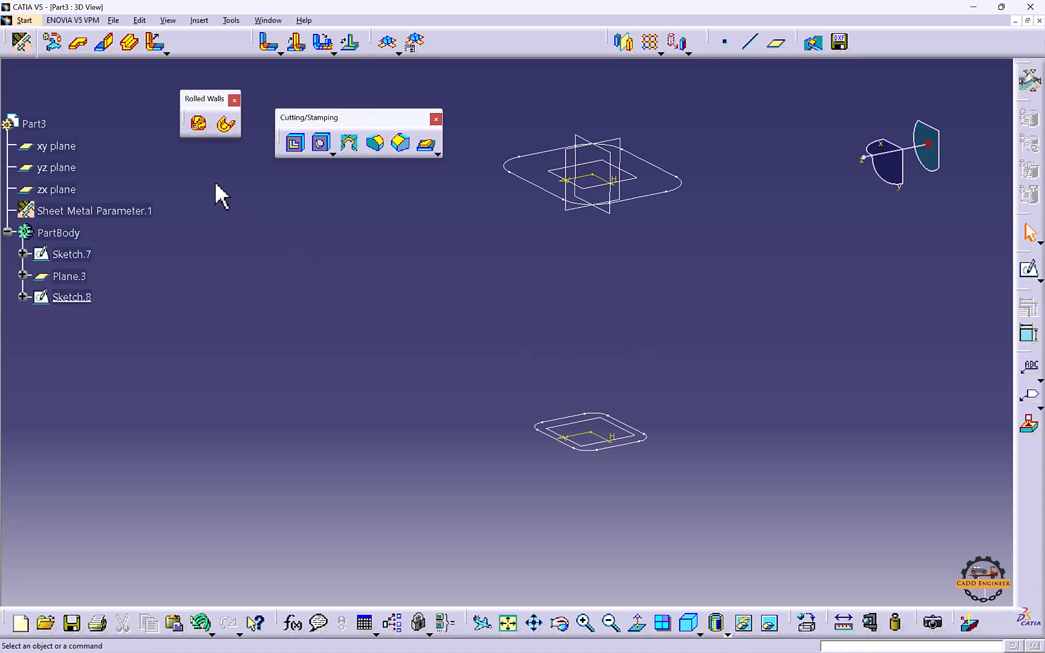
click(201, 125)
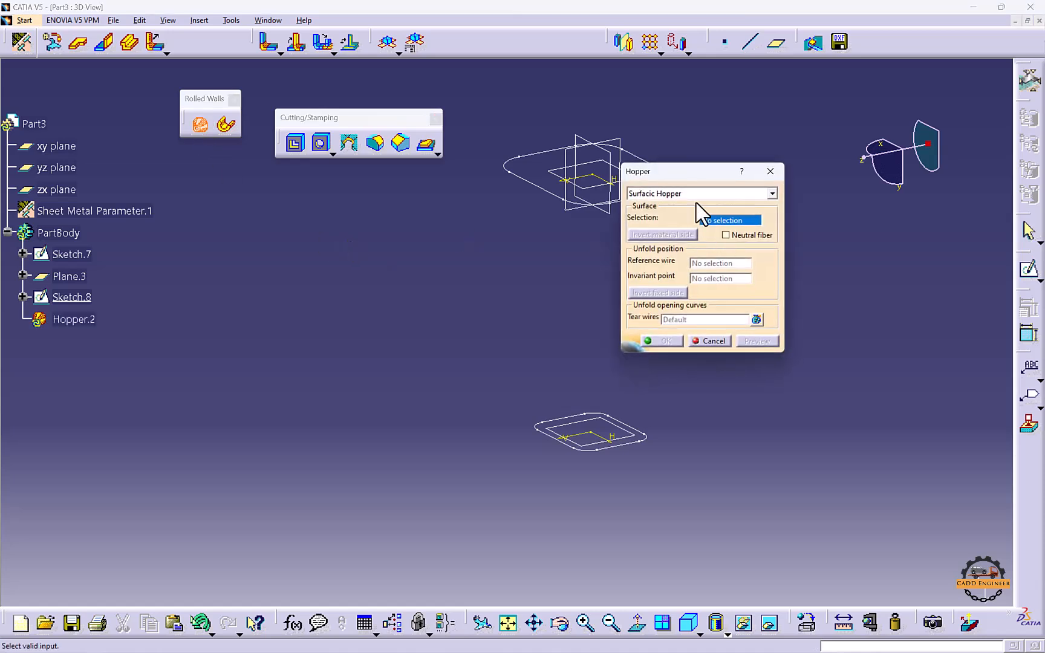
middle_drag(552, 264, 405, 330)
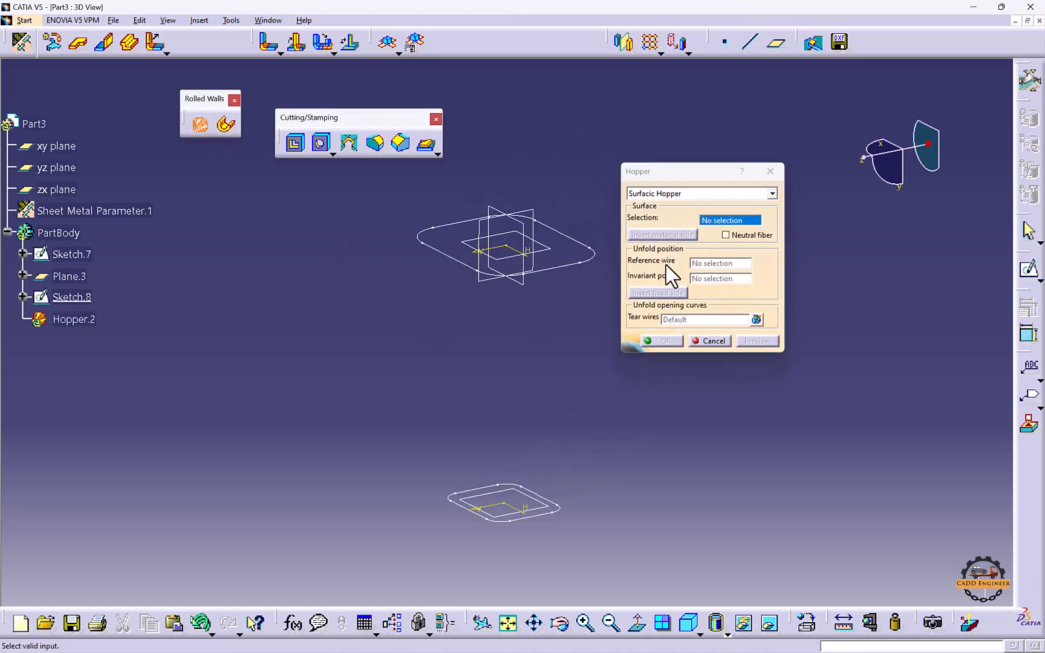
right_click(721, 230)
click(754, 240)
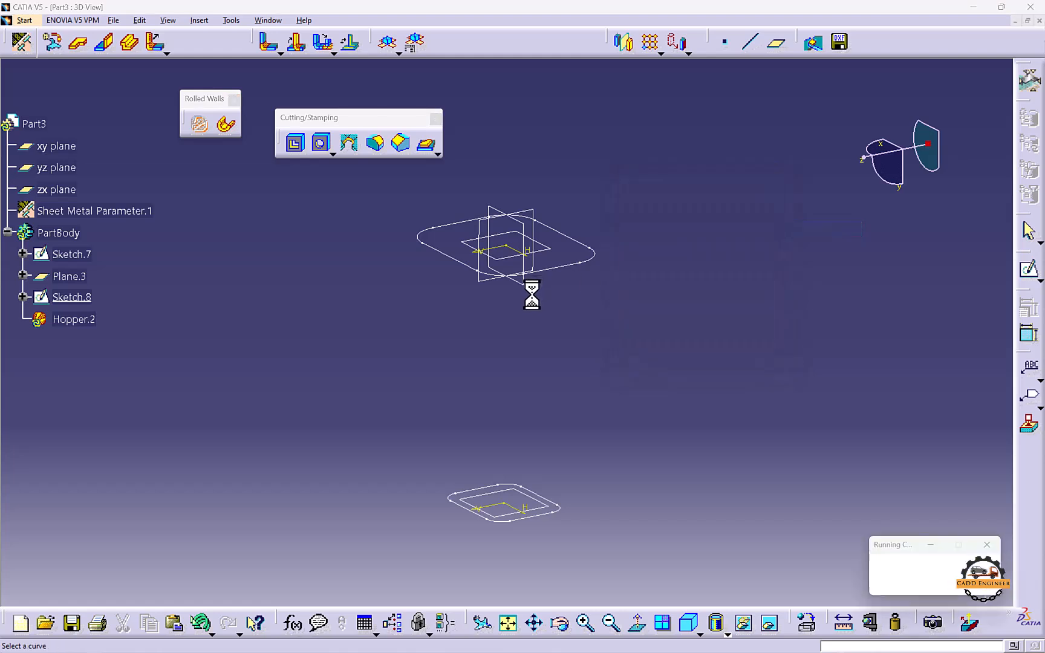
Step: Use the larger and the smaller rounded rectangle sketches as the surface's two sections and preview the loft
click(569, 266)
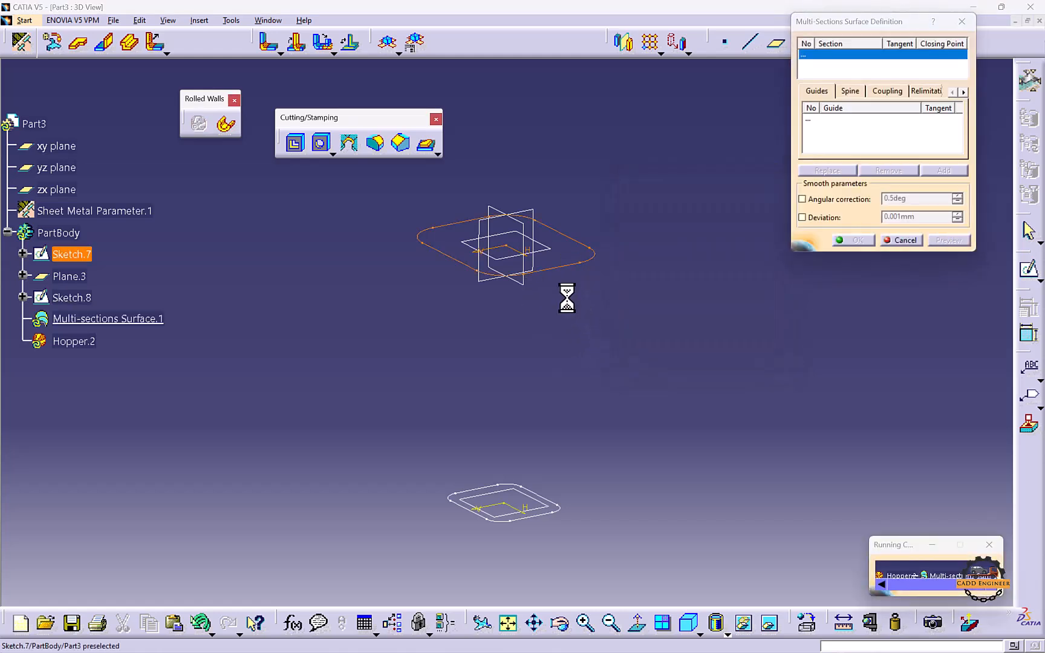
click(555, 506)
mouse_move(586, 410)
middle_down()
mouse_move(583, 369)
mouse_move(555, 363)
middle_up()
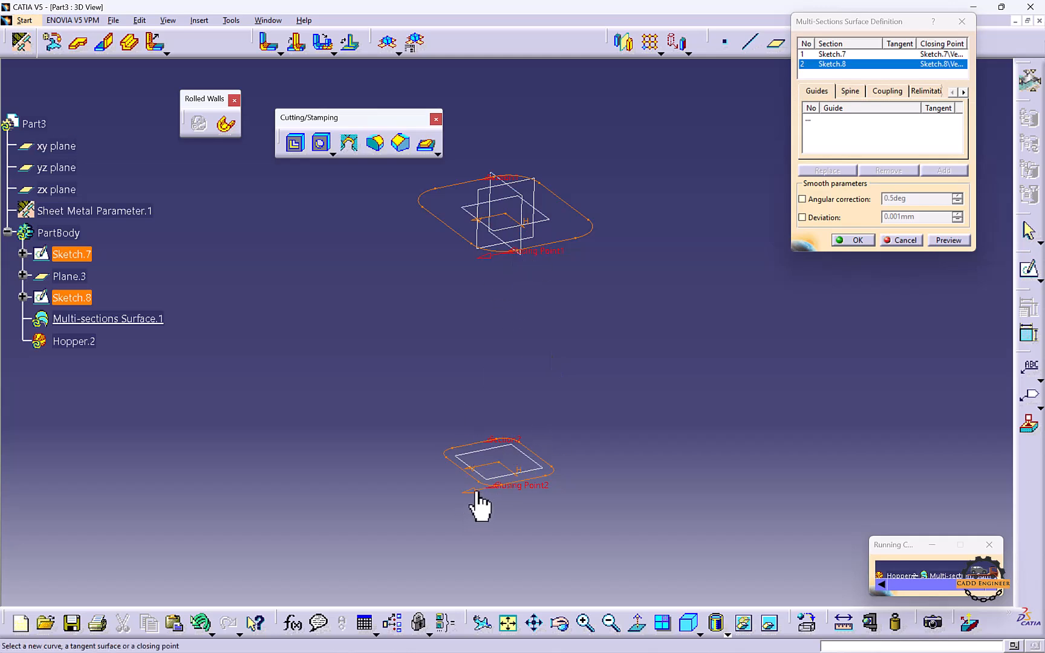
middle_drag(529, 368, 563, 380)
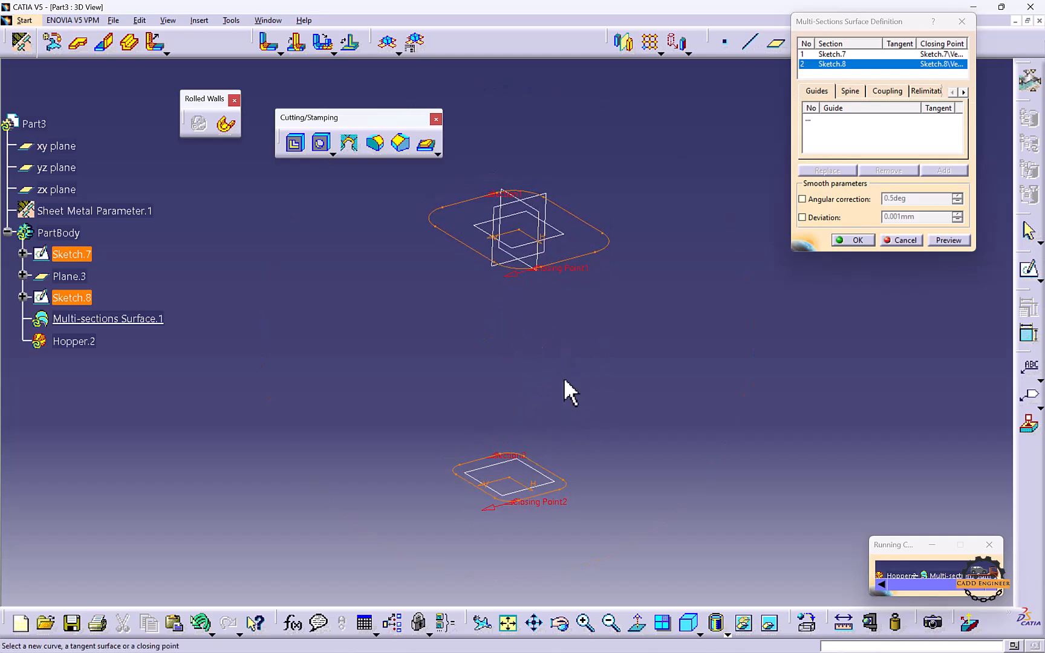
click(945, 240)
middle_drag(661, 354, 606, 271)
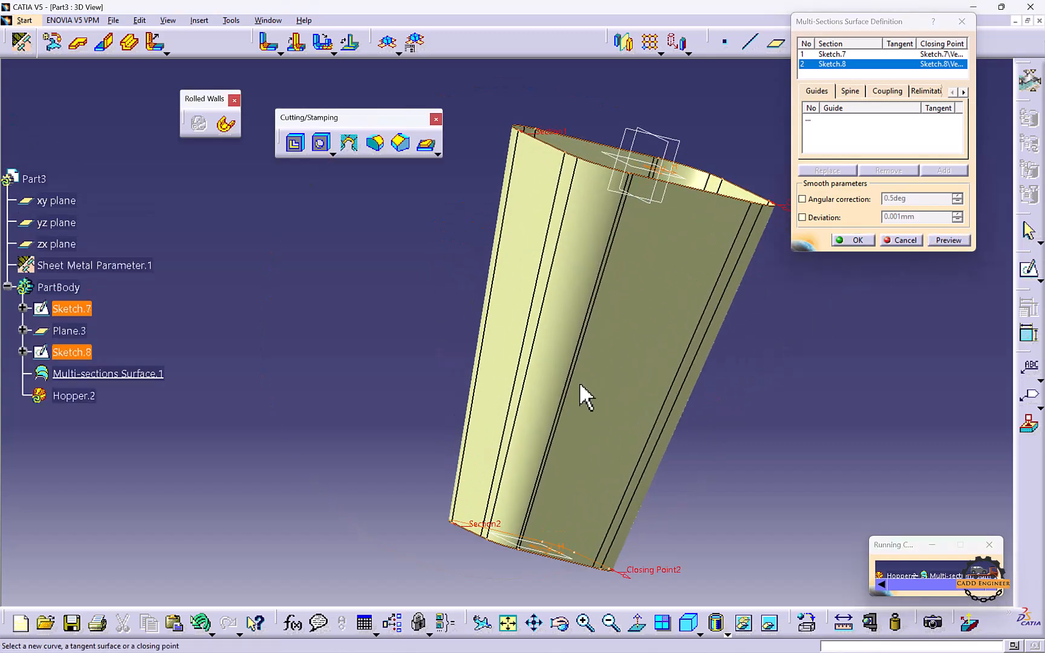
middle_drag(508, 458, 564, 298)
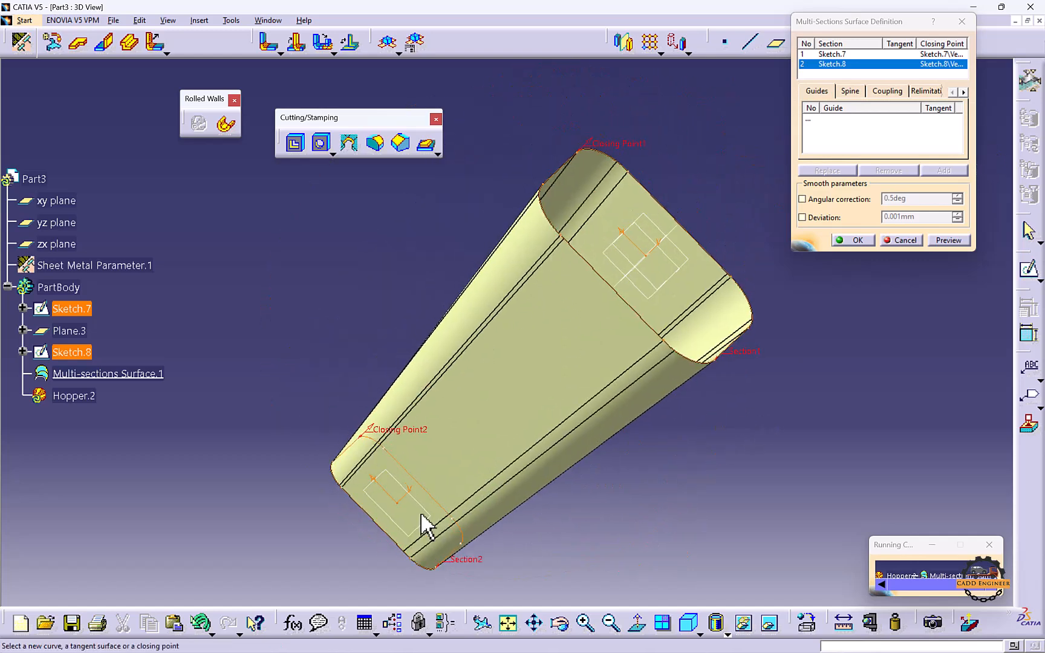
middle_drag(553, 247, 599, 260)
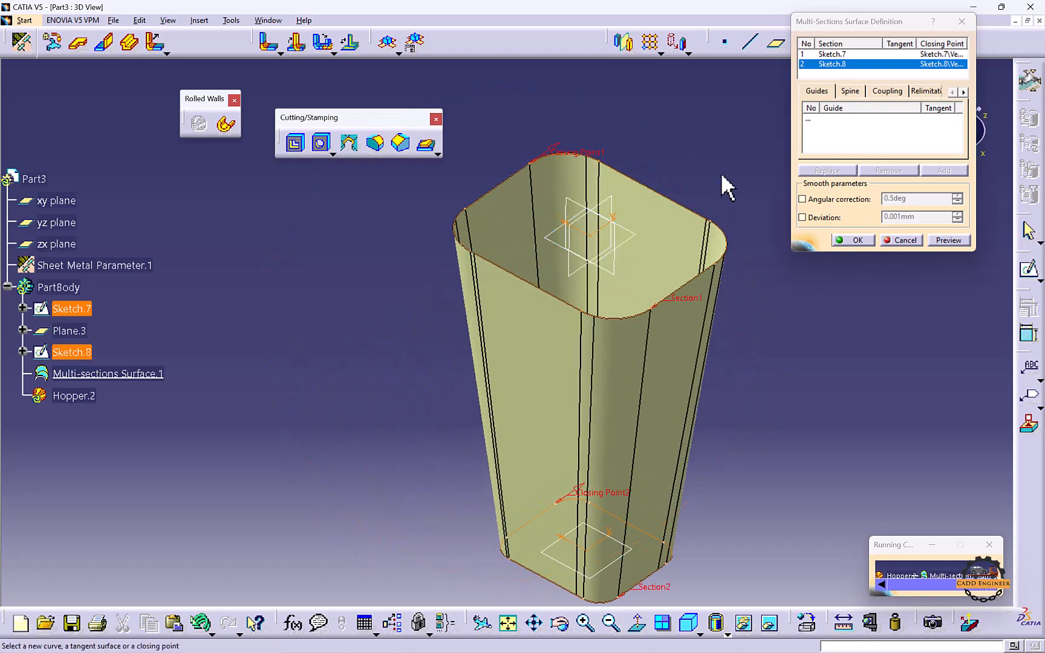
Step: Set the multi-sections surface's sections coupling to Vertices and preview the result
click(888, 92)
middle_drag(519, 297, 488, 226)
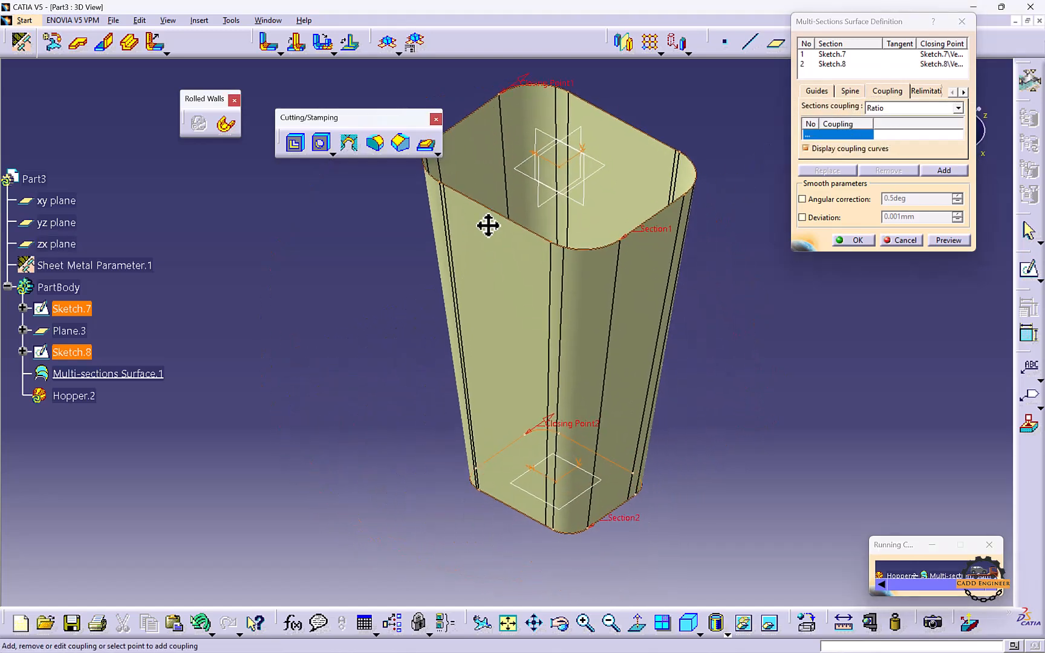
middle_drag(502, 356, 536, 326)
scroll(513, 343, up, 1)
click(890, 109)
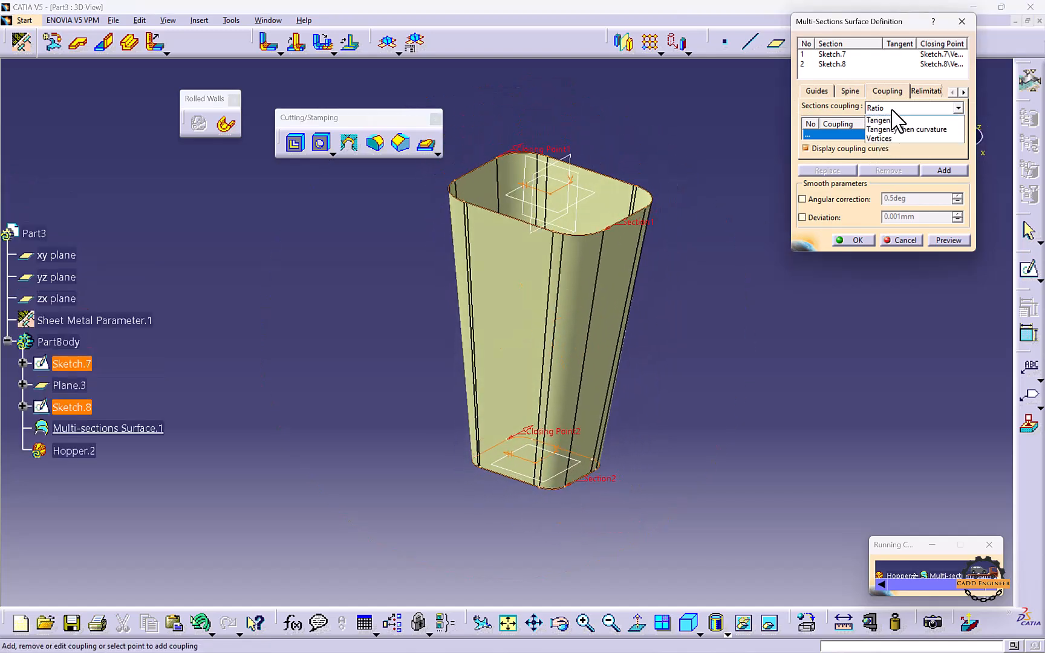
click(894, 149)
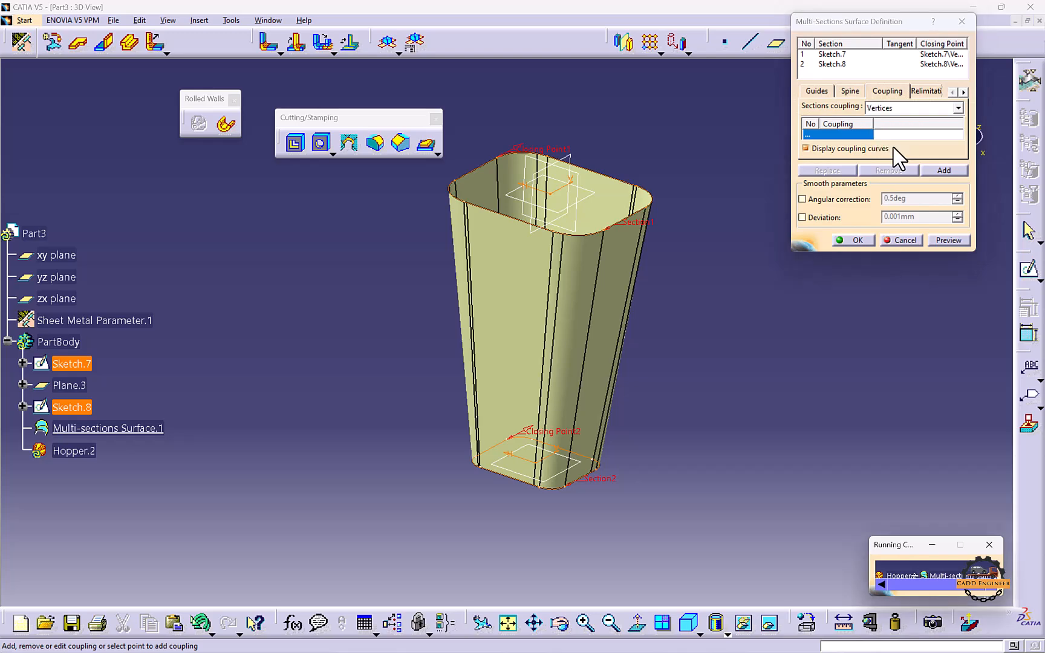
click(946, 240)
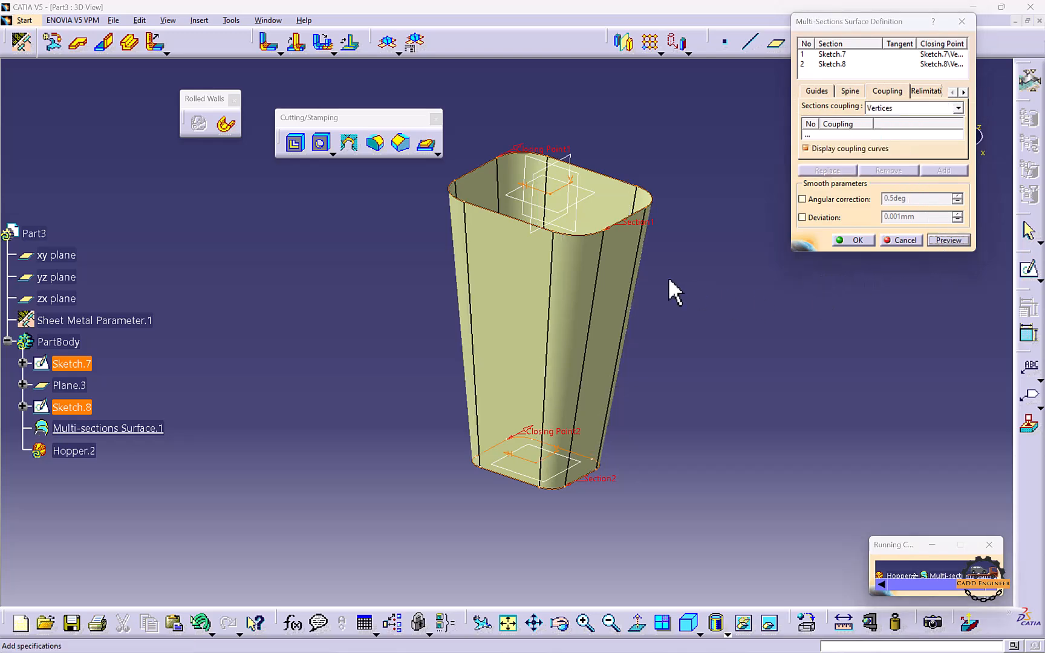
Step: Accept the multi-sections surface and create the Surfacic Hopper from it with the default tear wires
middle_drag(669, 278, 530, 251)
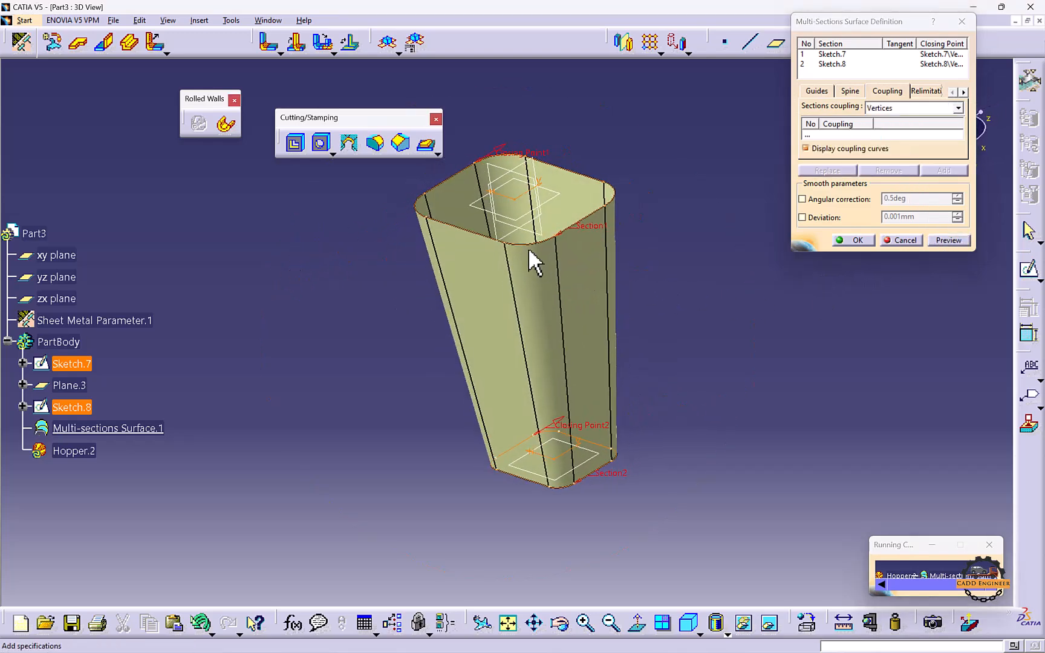
middle_drag(541, 318, 605, 278)
click(846, 240)
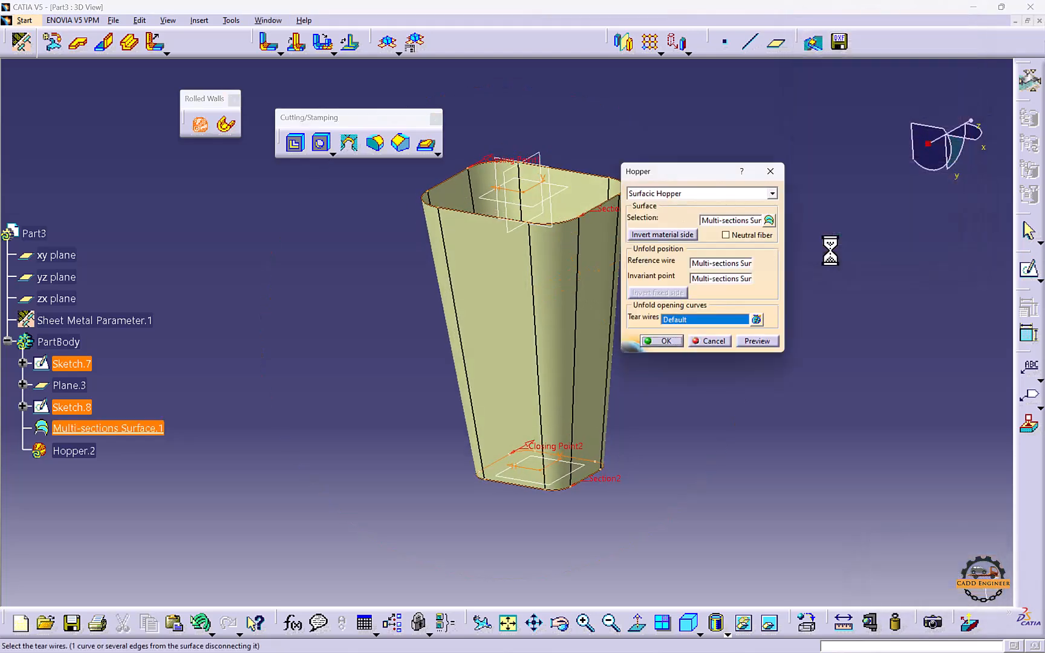
middle_drag(473, 307, 251, 275)
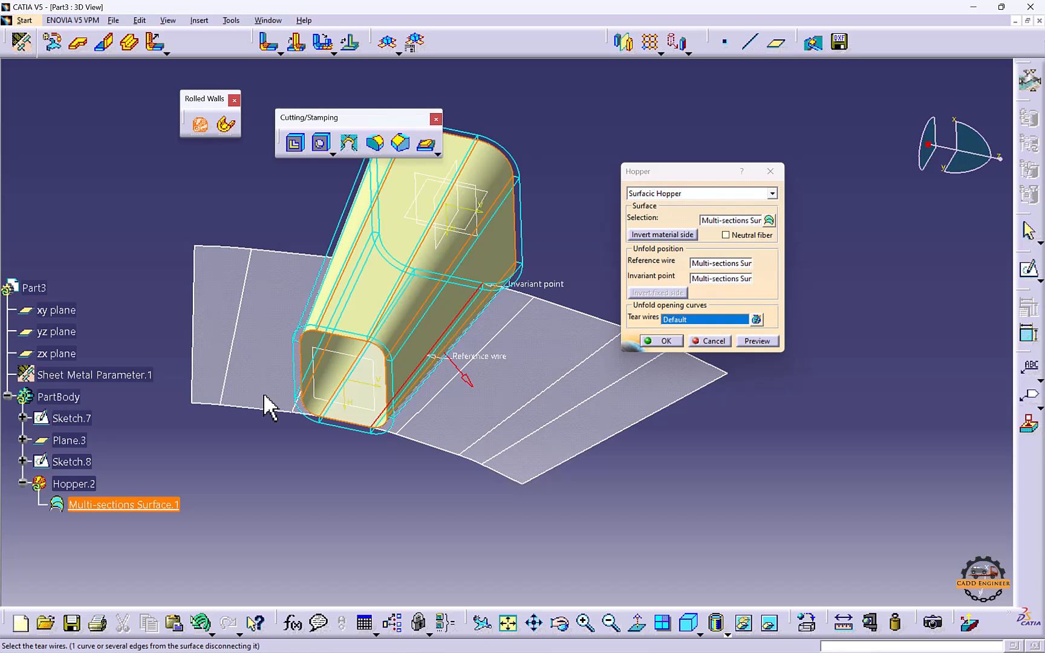
click(660, 339)
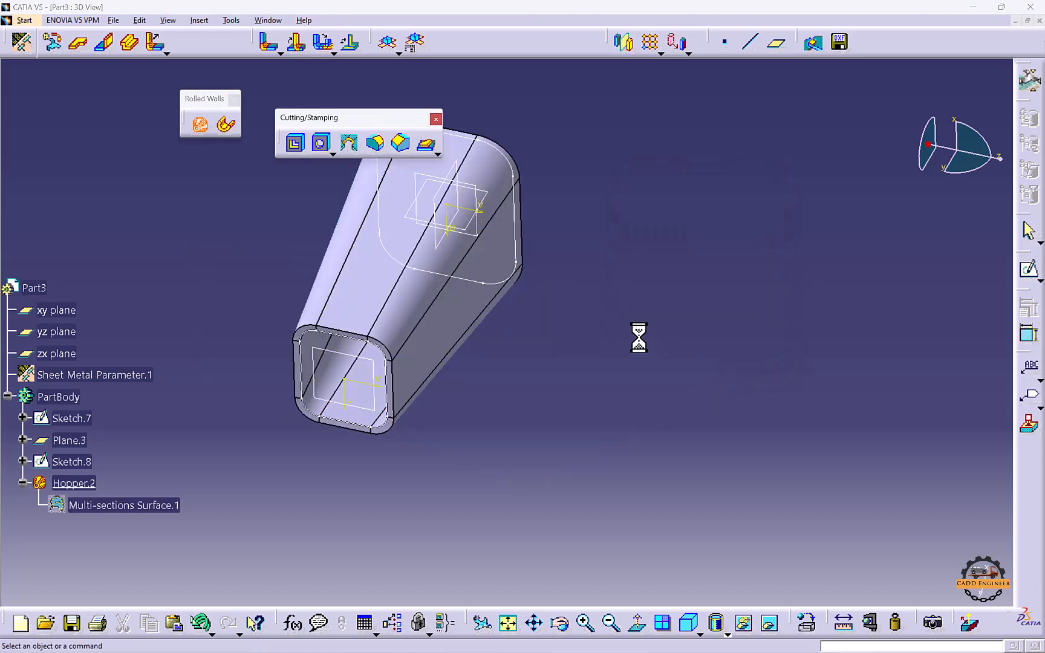
Step: Unfold the finished hopper to inspect its flat pattern, and fold it back to its 3D shape
click(921, 363)
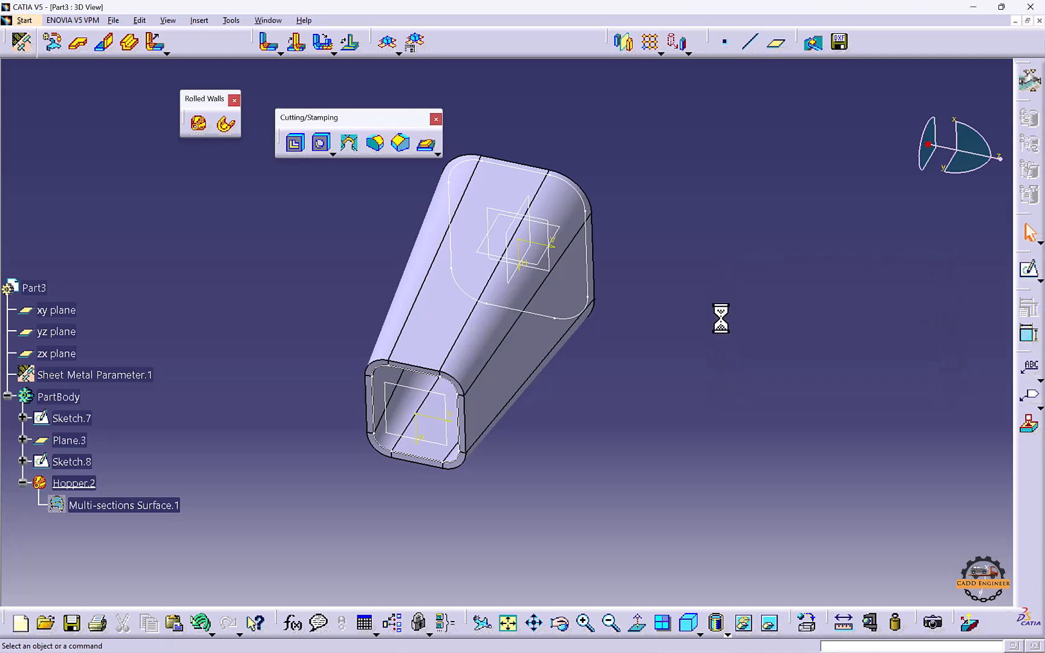
middle_drag(696, 310, 744, 310)
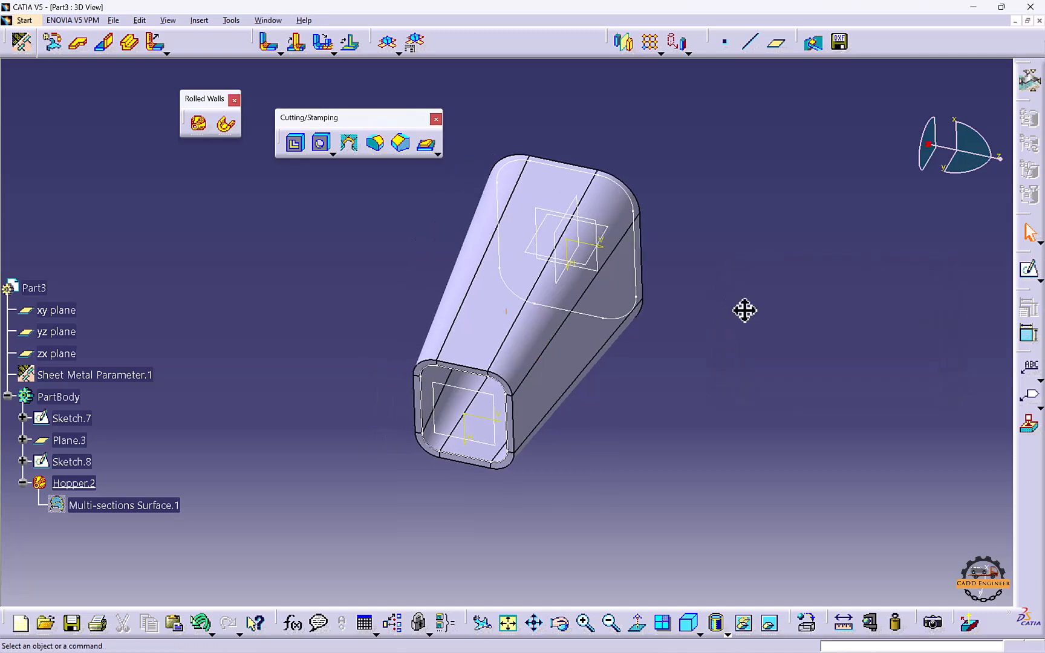
click(389, 43)
middle_drag(531, 291, 481, 325)
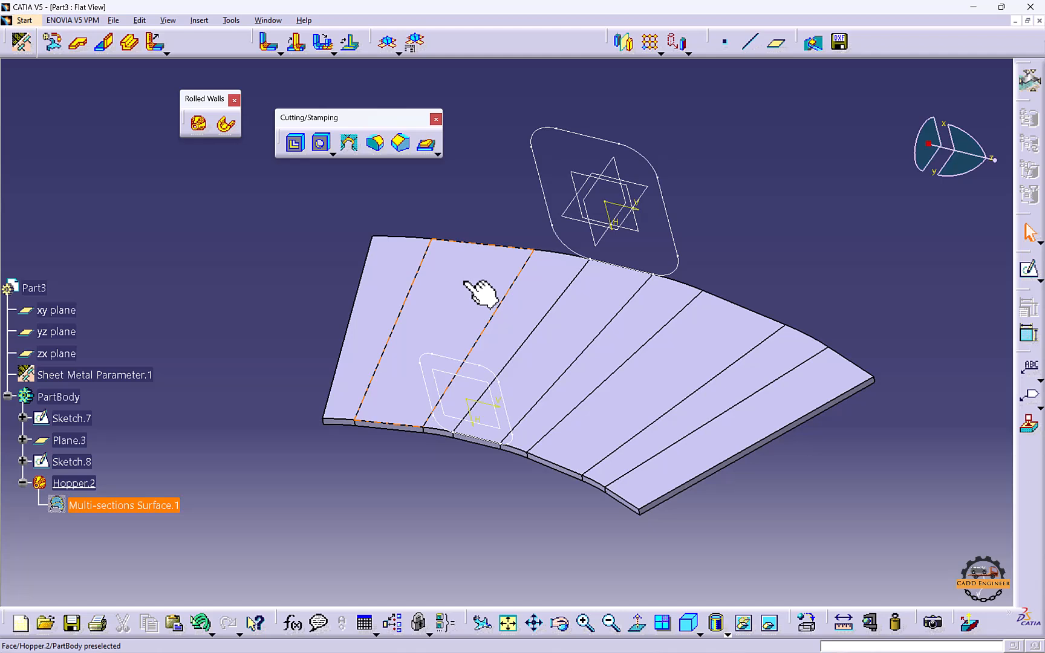
click(387, 43)
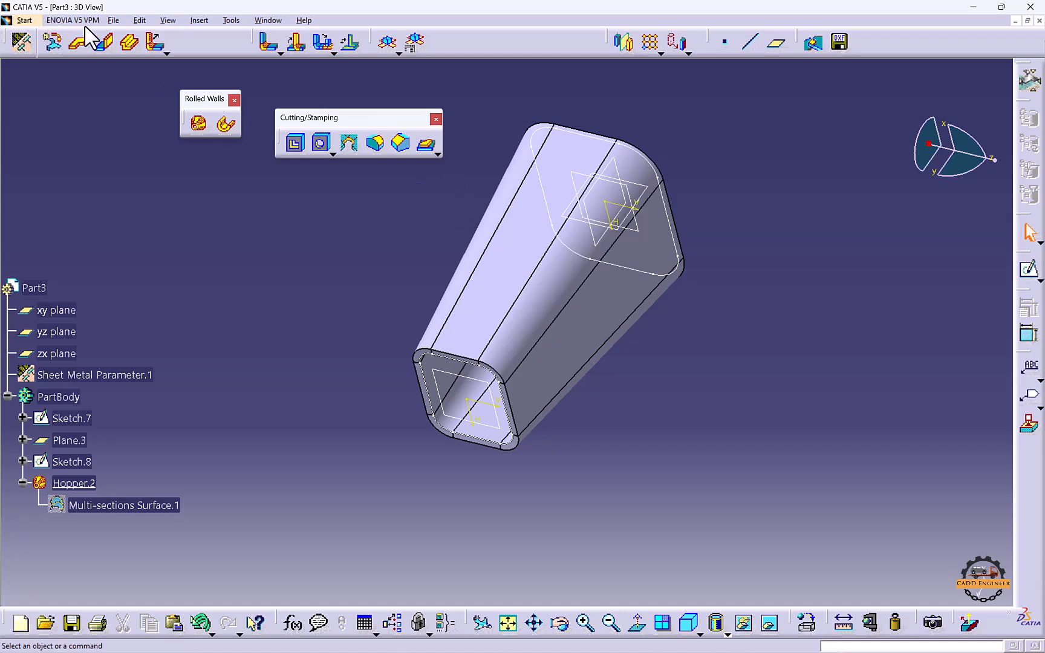
Step: Create a new Part document
click(113, 20)
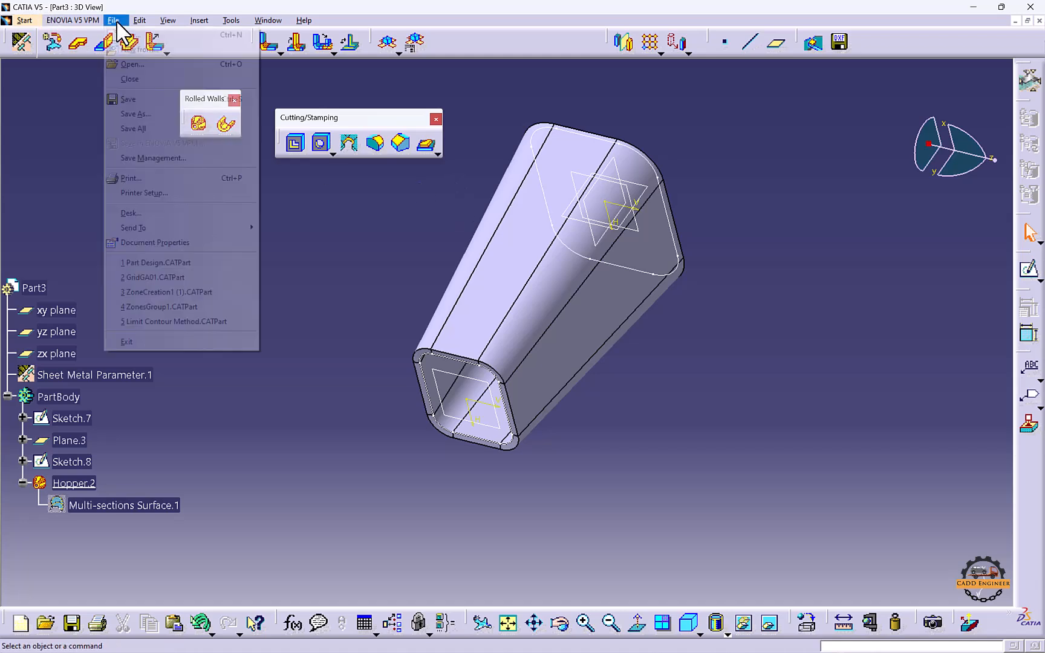
click(129, 33)
scroll(245, 228, down, 2)
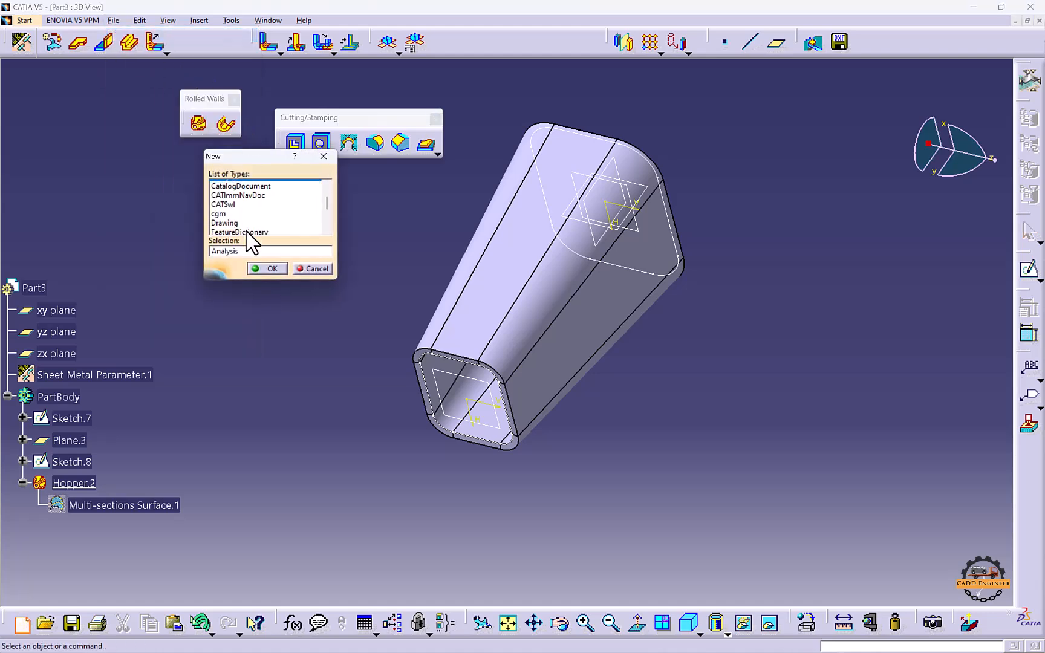
click(229, 223)
click(254, 267)
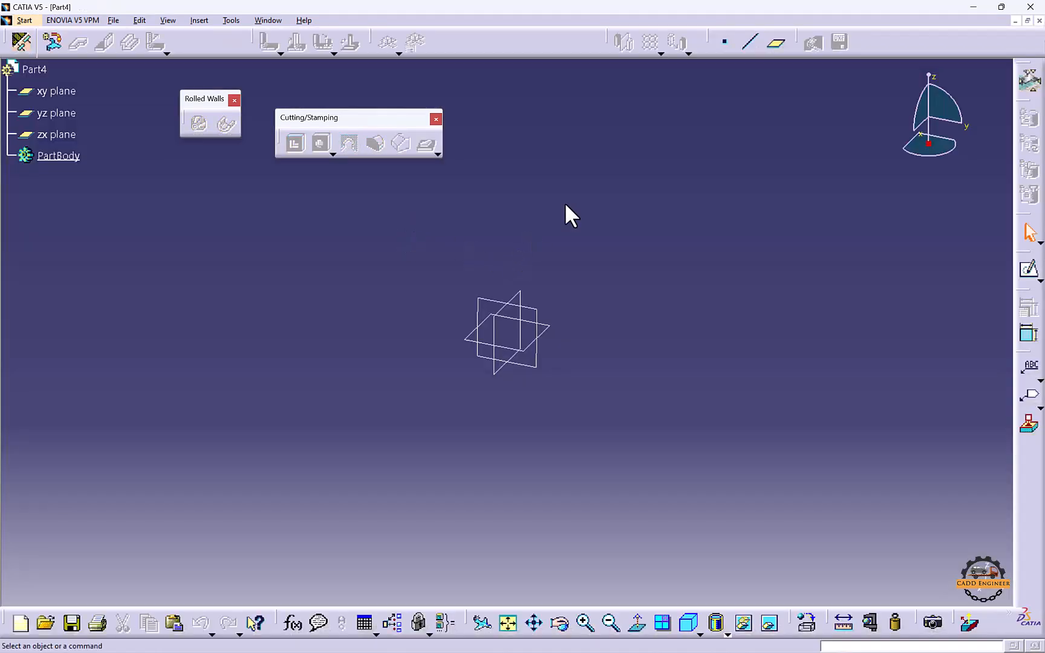
Step: Sketch a large centered rectangle about the origin on the xy plane, and exit the sketch
click(1030, 270)
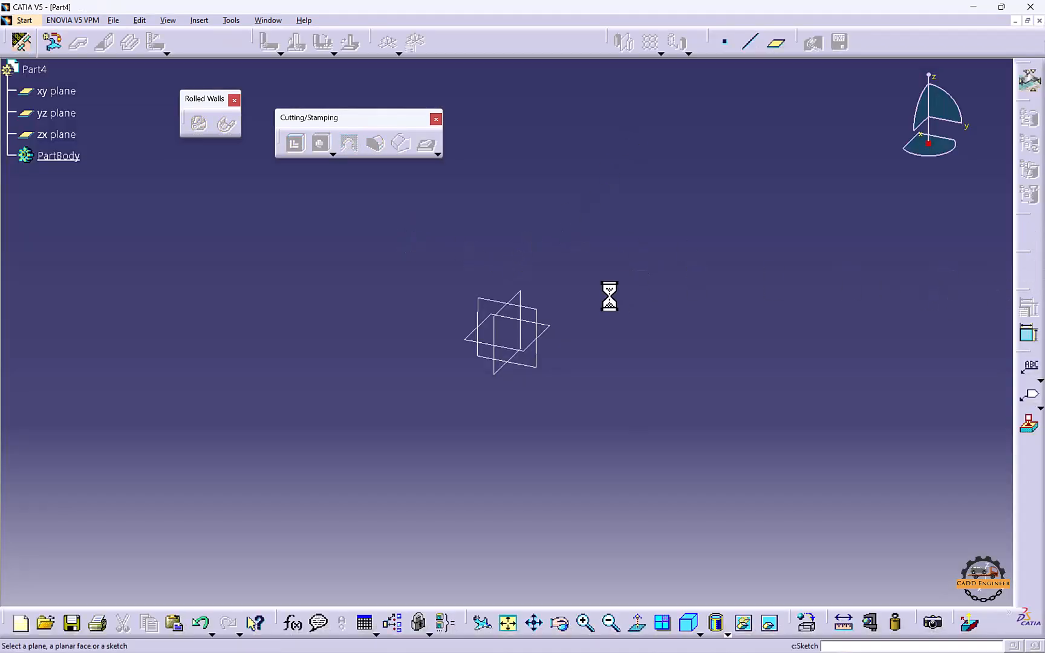
click(546, 328)
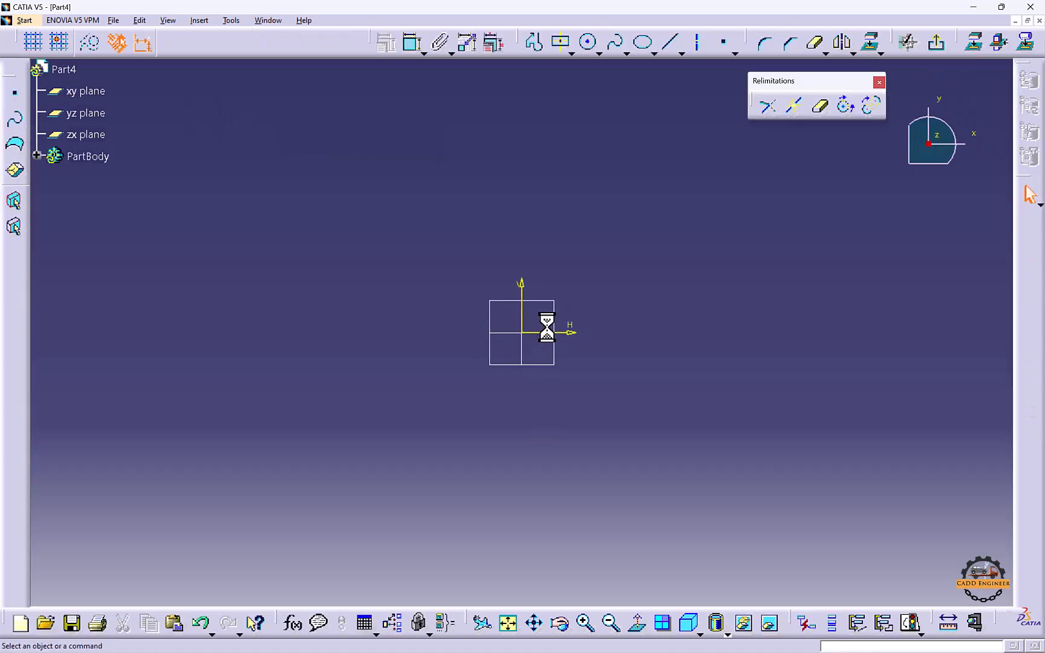
click(561, 42)
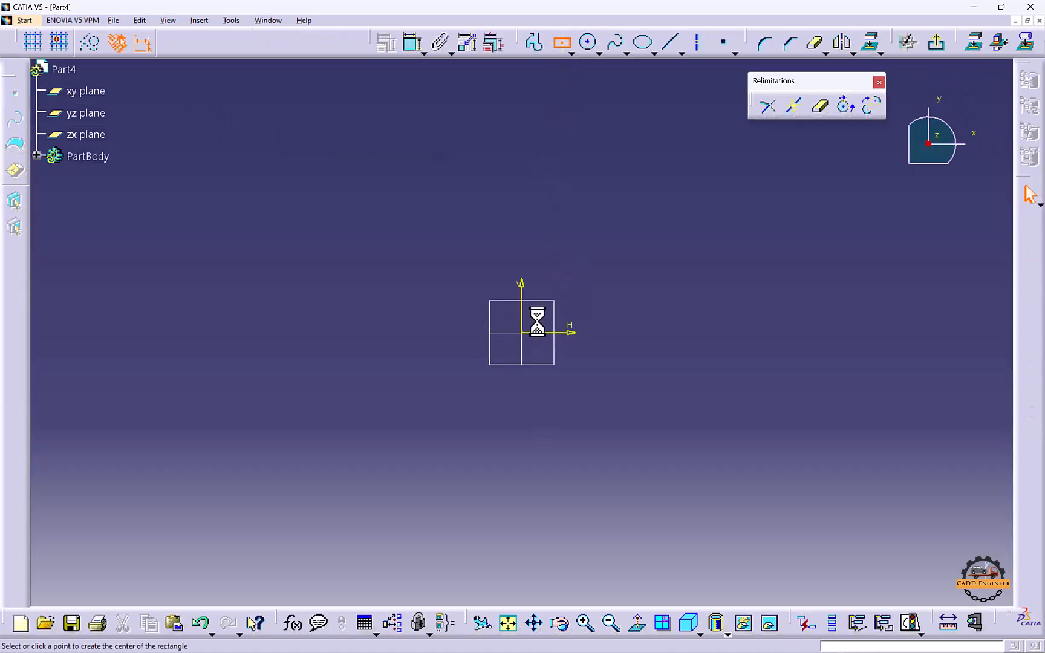
click(521, 332)
middle_drag(641, 397, 552, 310)
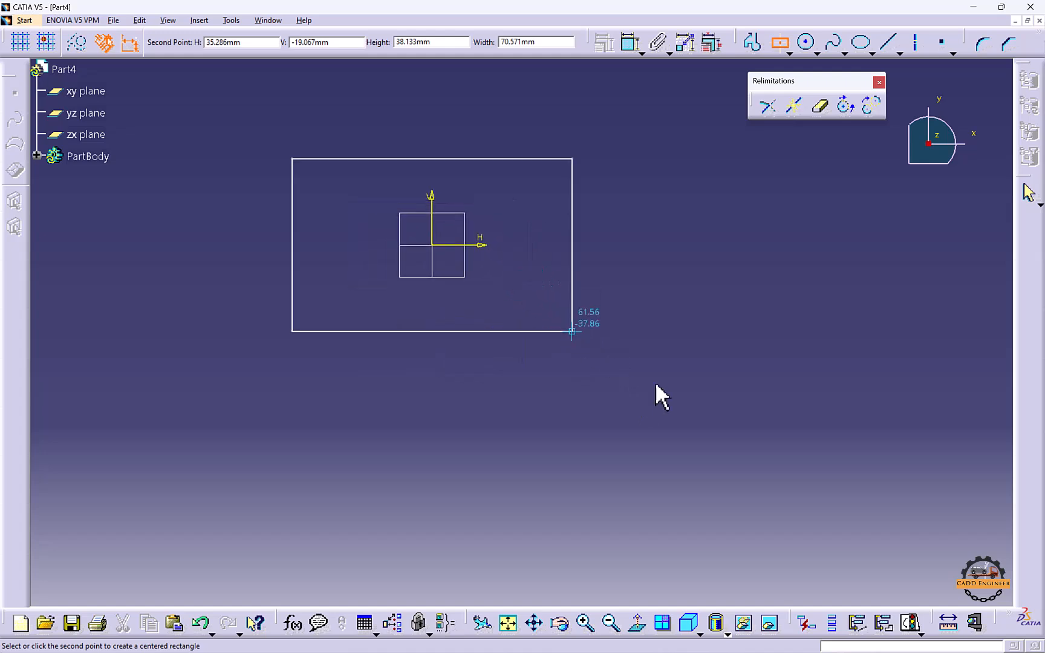
click(728, 361)
drag(496, 369, 596, 305)
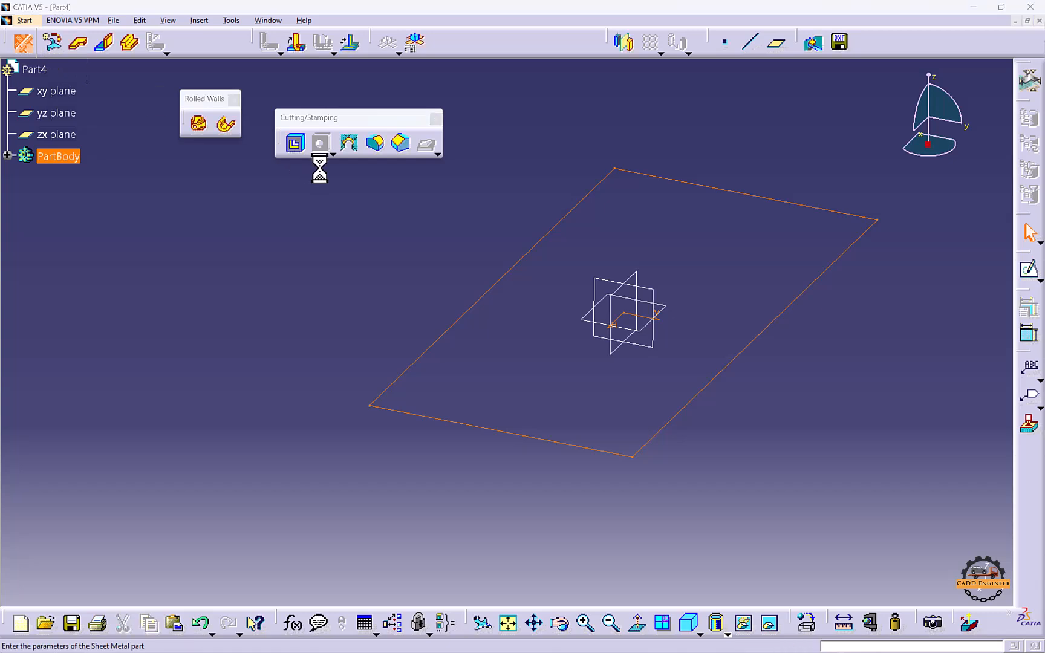
Step: Accept the sheet metal parameters and create a wall from the rectangle sketch
click(302, 322)
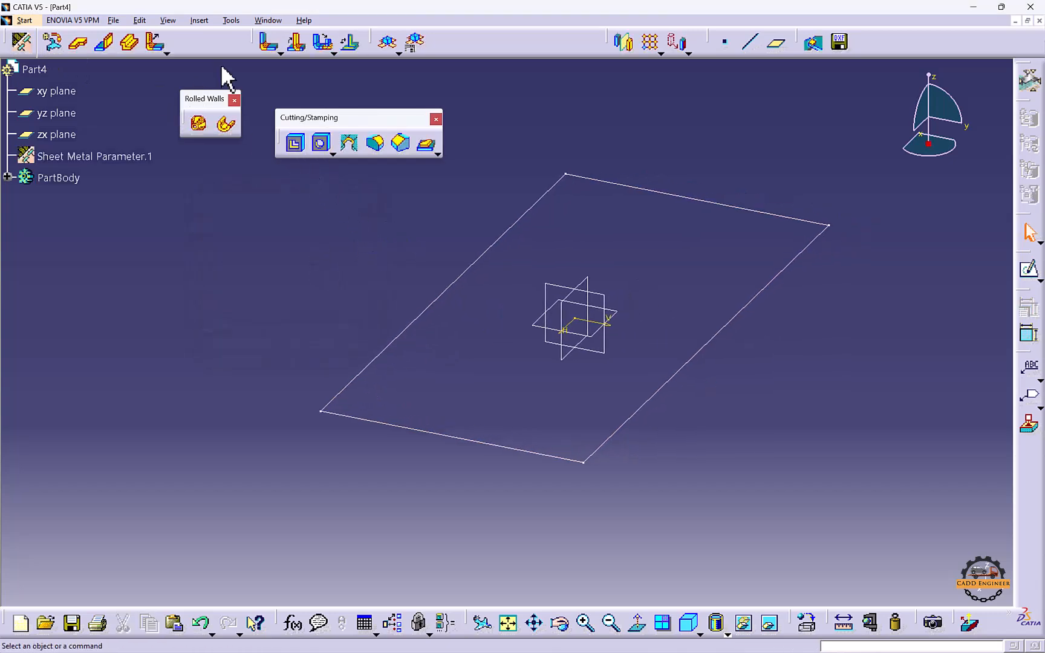
click(77, 43)
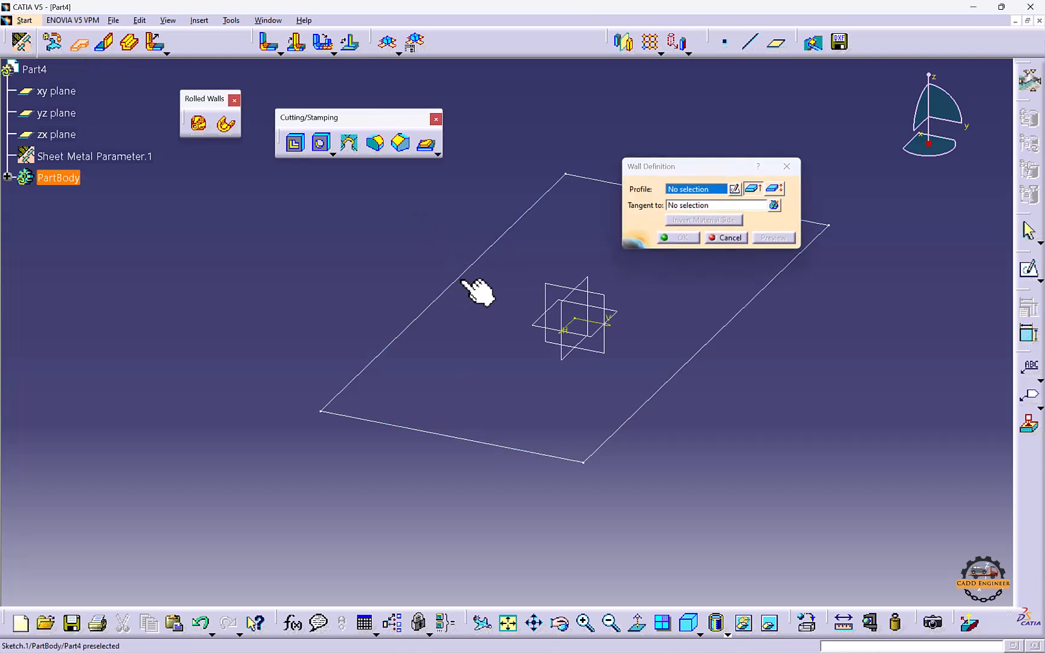
click(478, 292)
click(673, 237)
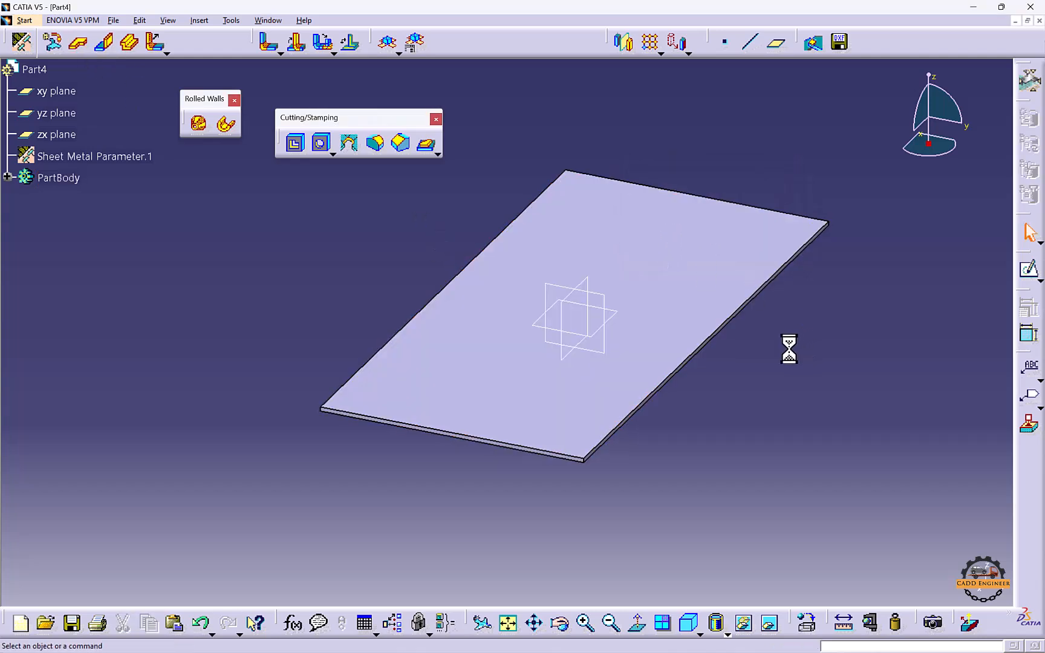
Step: Detach the set of stamping commands so it floats in the workspace, and start a Surface Stamp
click(441, 159)
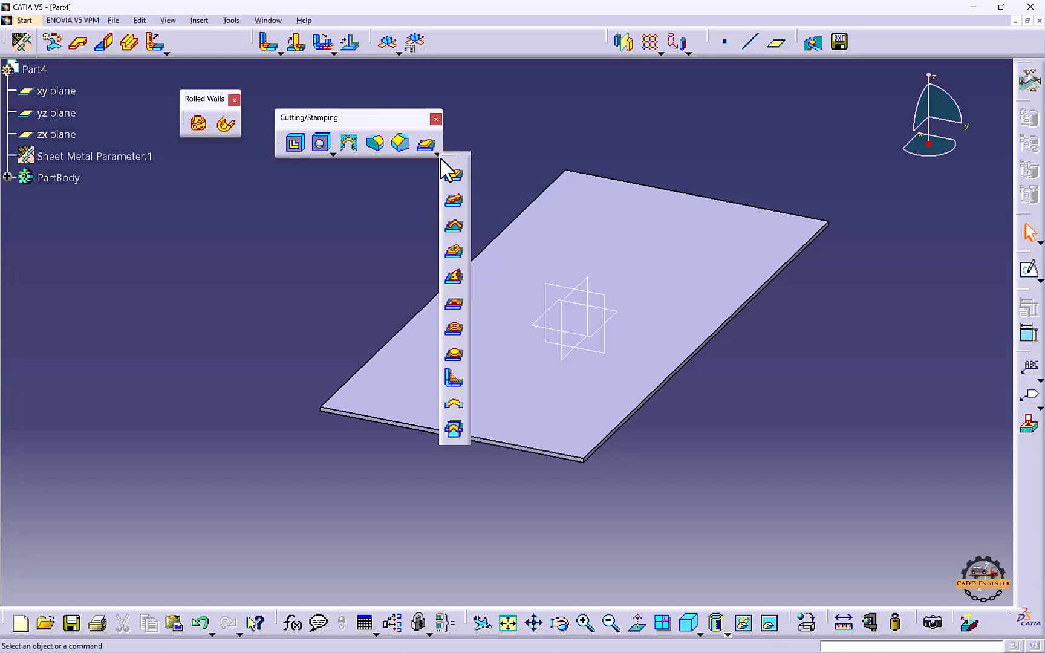
drag(447, 164, 362, 248)
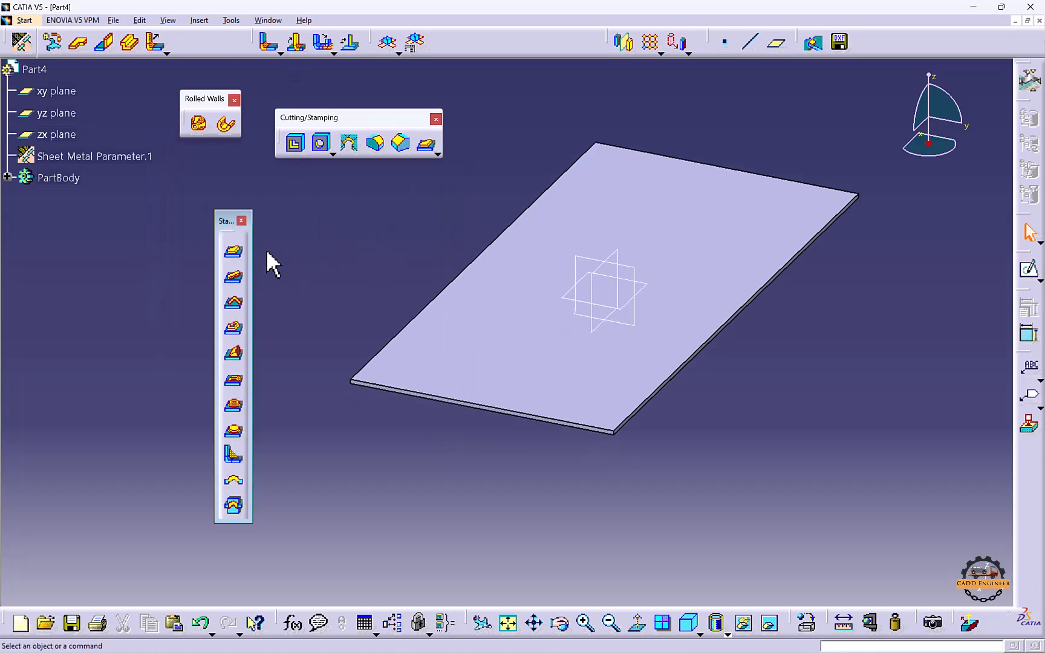
click(236, 254)
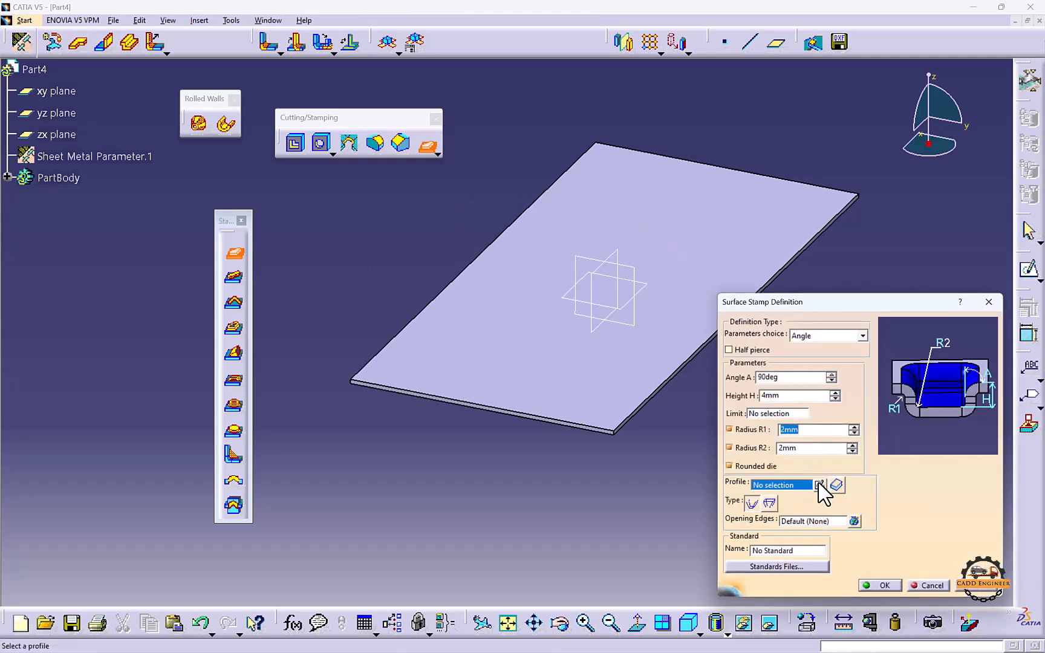
Step: Sketch the stamp's profile on the wall's upper face as a centered rectangle about 30 by 29 mm near one corner, and exit the sketch
click(818, 485)
click(650, 192)
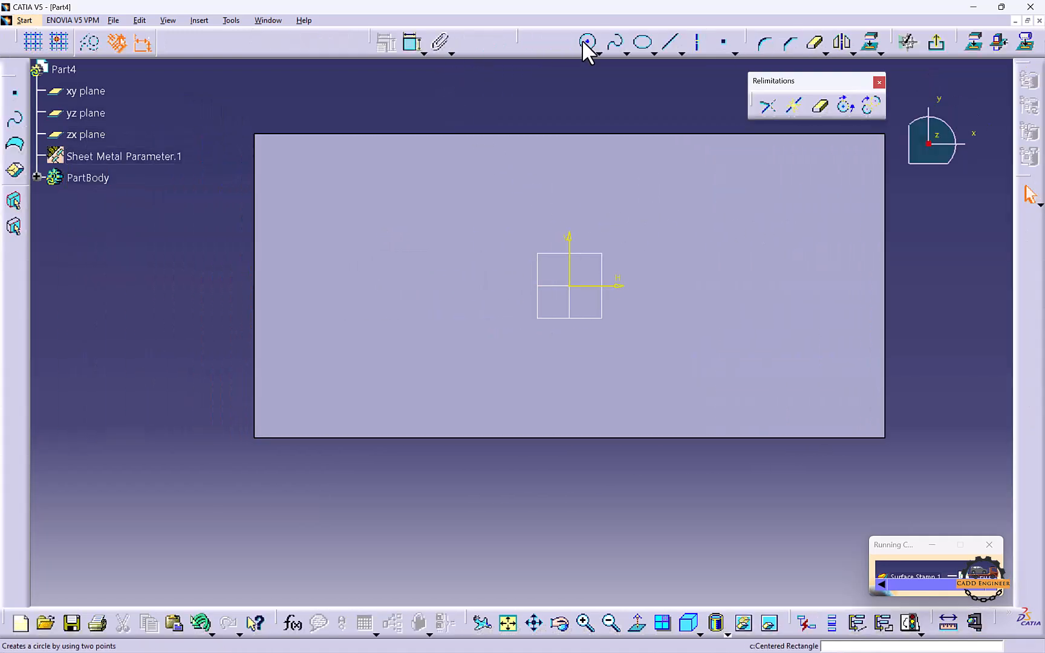
click(562, 43)
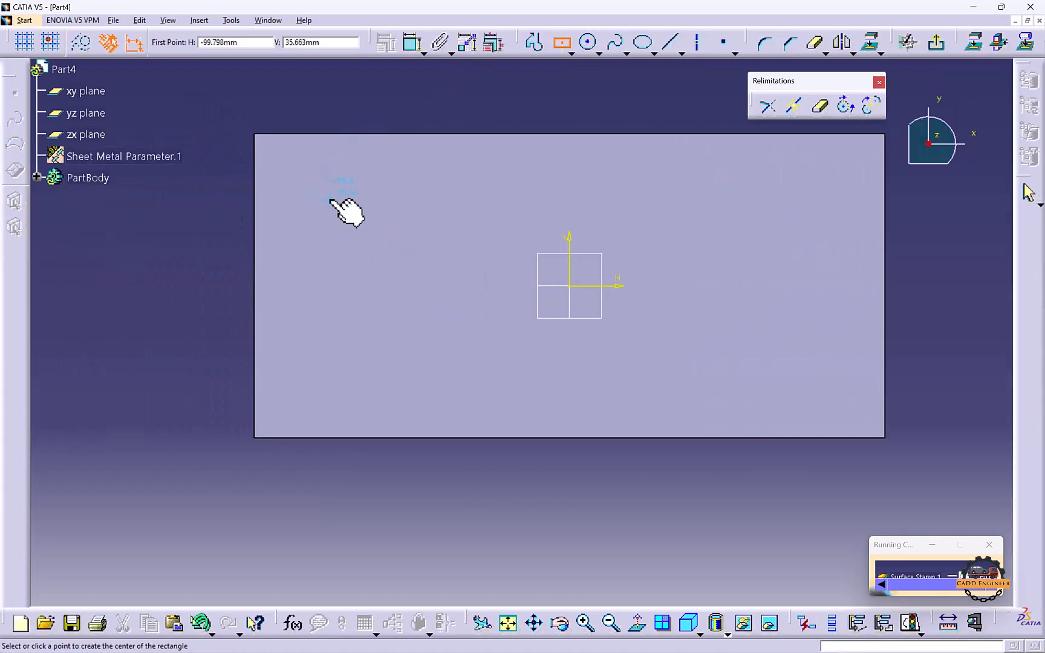
click(331, 201)
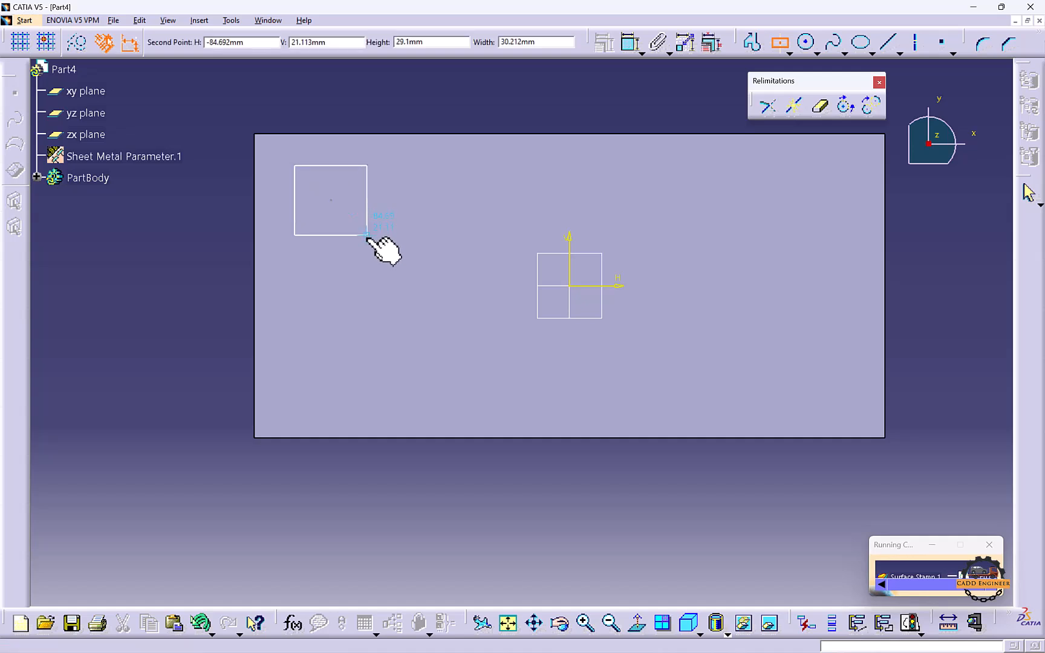
click(367, 236)
click(936, 43)
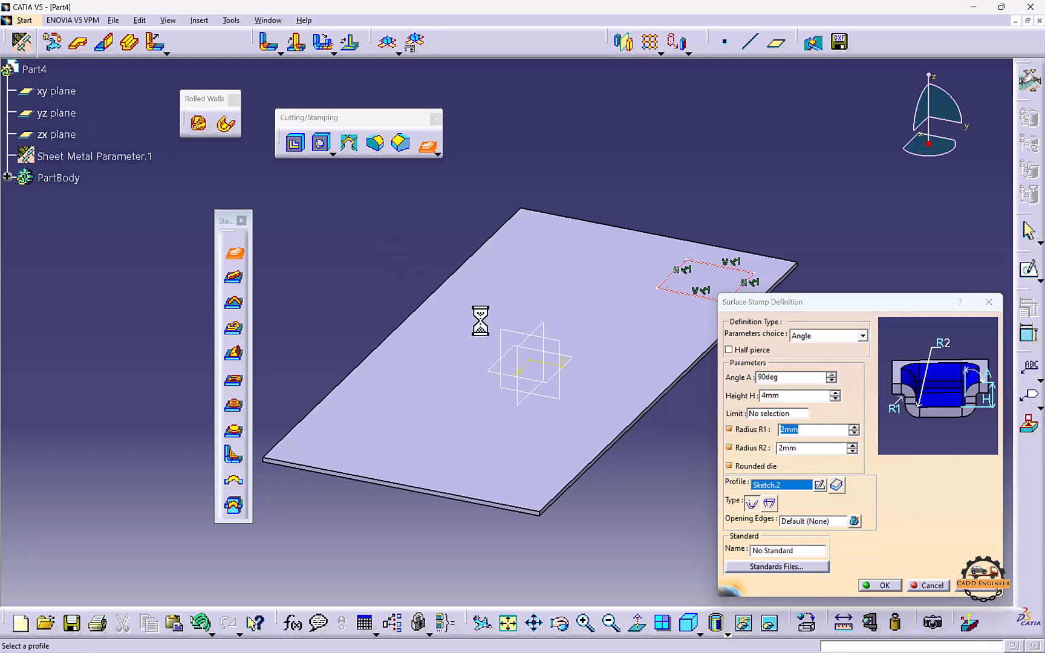
Step: Set the surface stamp's height H to 6 mm and its angle A to 86 degrees
mouse_move(478, 315)
middle_down()
mouse_move(309, 197)
mouse_move(462, 278)
mouse_move(416, 310)
mouse_move(522, 231)
mouse_move(705, 312)
middle_up()
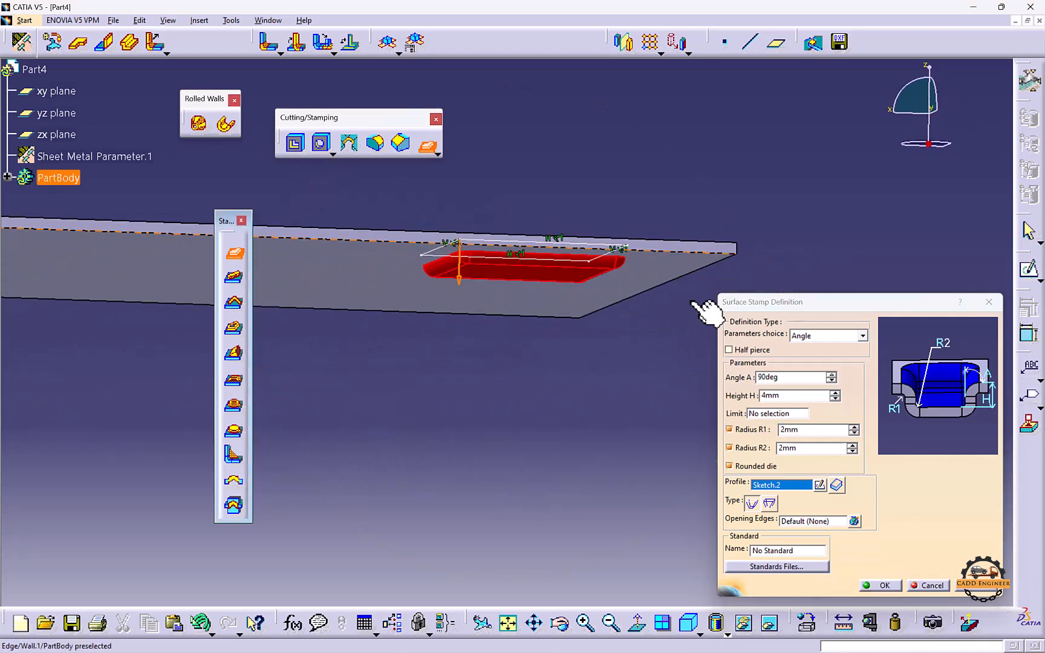
click(835, 392)
click(834, 392)
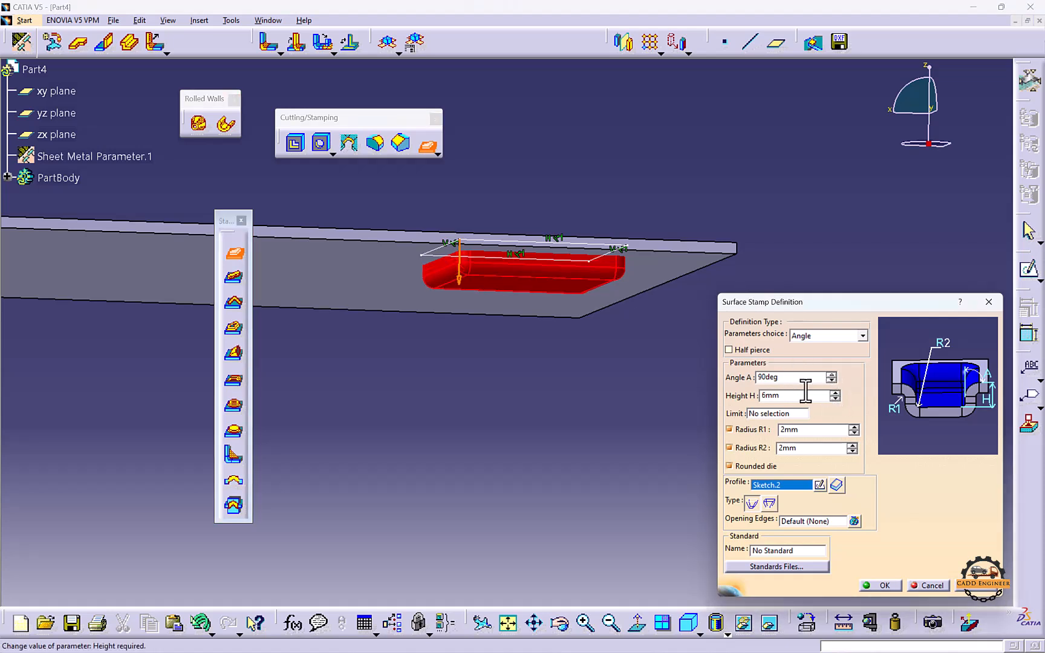
click(830, 380)
click(830, 380)
click(830, 380)
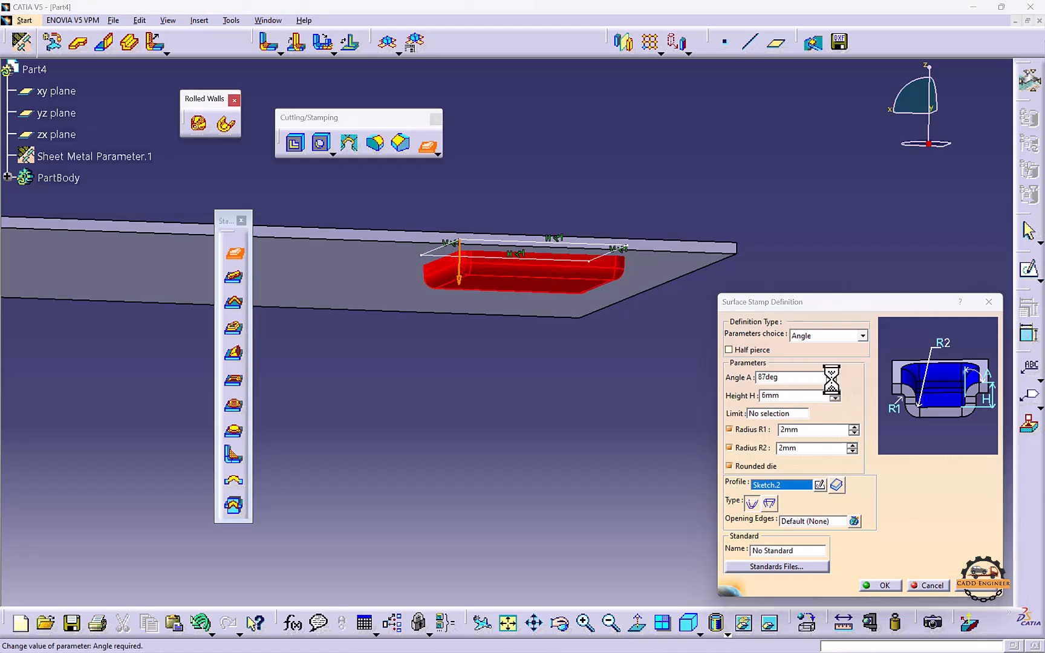
click(831, 380)
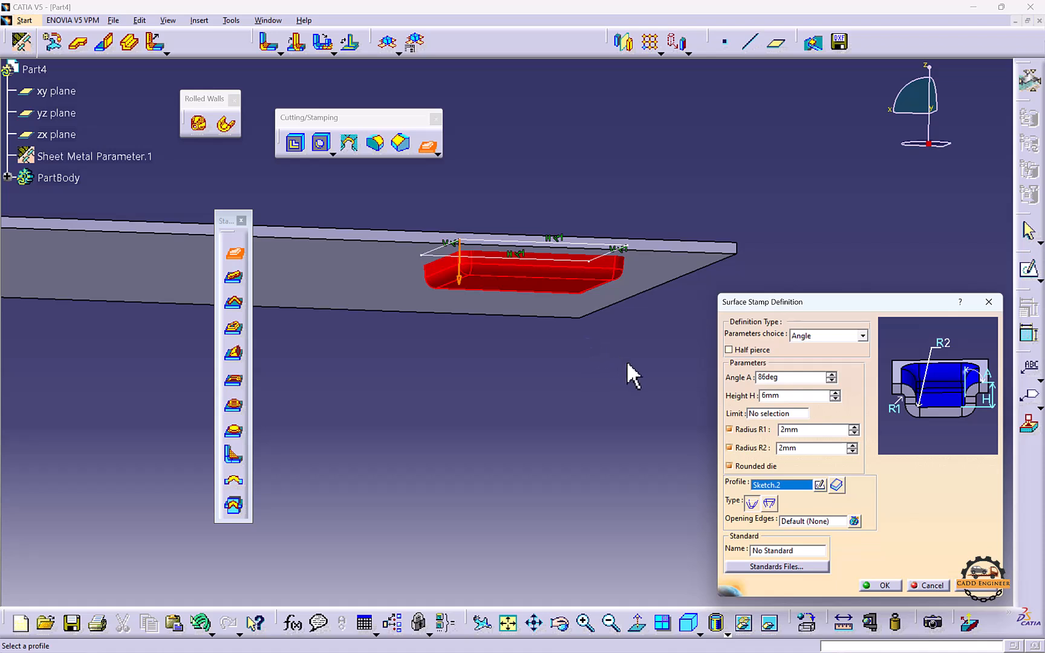
Step: Disable the stamp's radii R1 and R2 to compare the sharp-edged shape, and enable both radii again
middle_drag(616, 277, 547, 187)
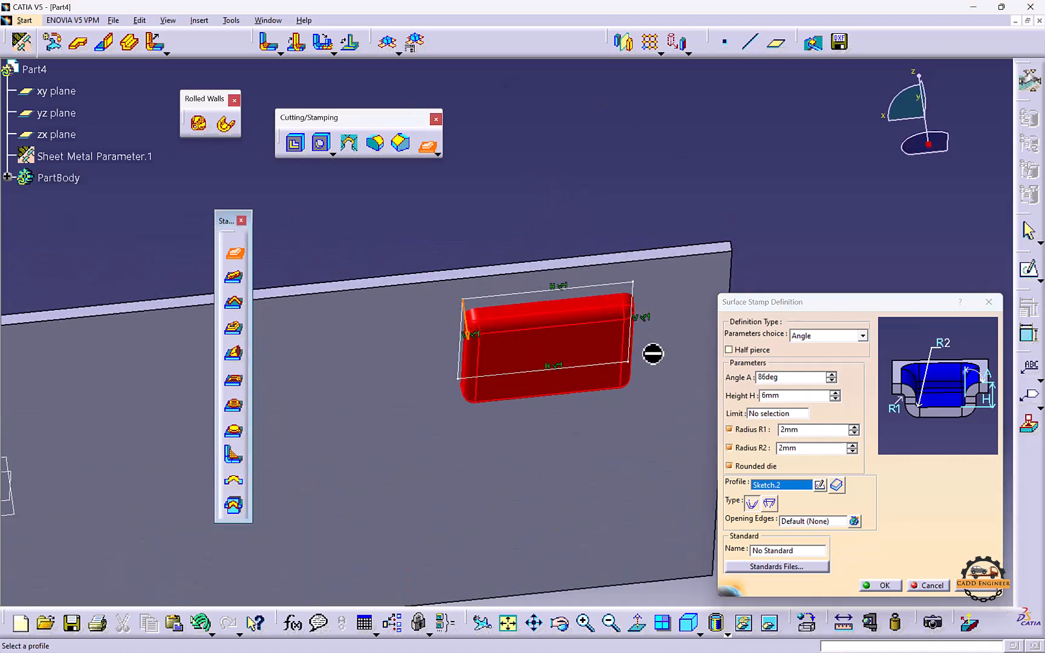
click(730, 429)
click(749, 447)
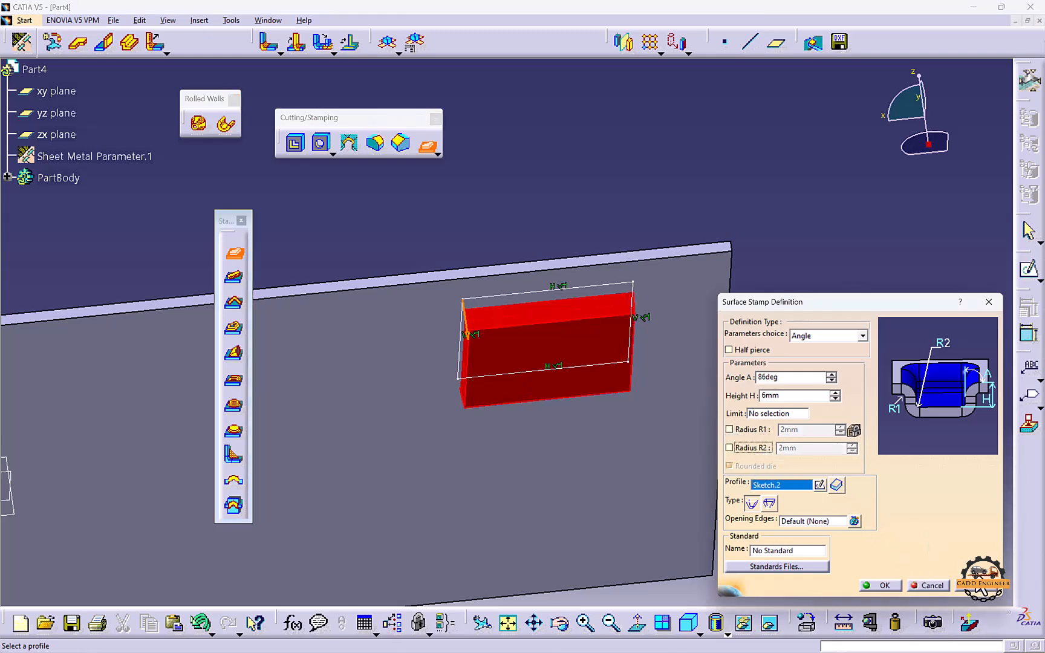
middle_drag(618, 385, 721, 321)
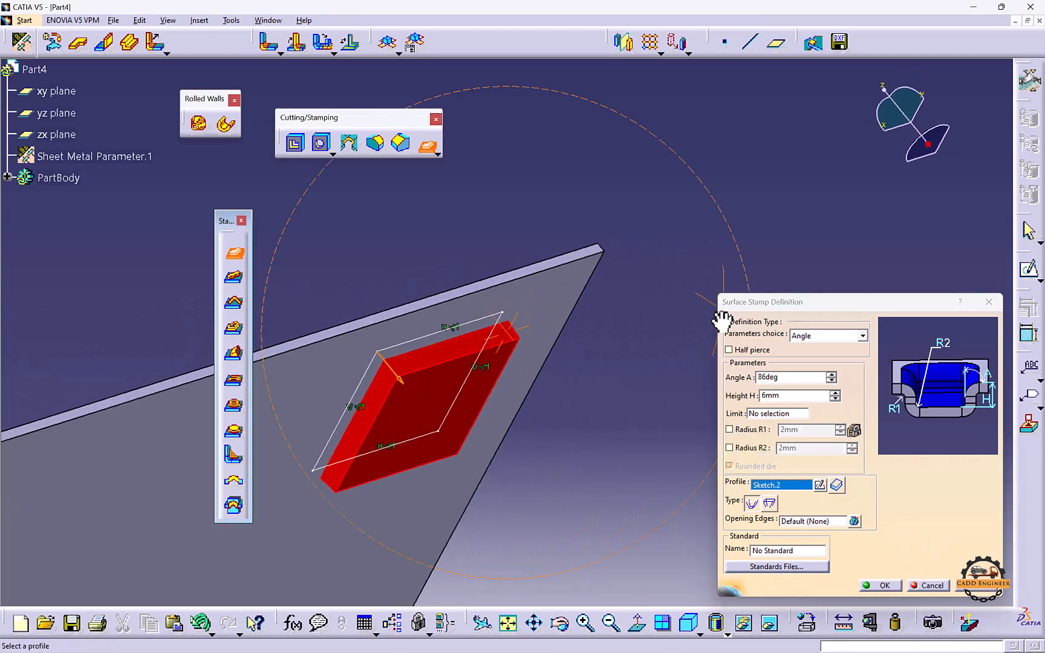
click(729, 429)
click(729, 447)
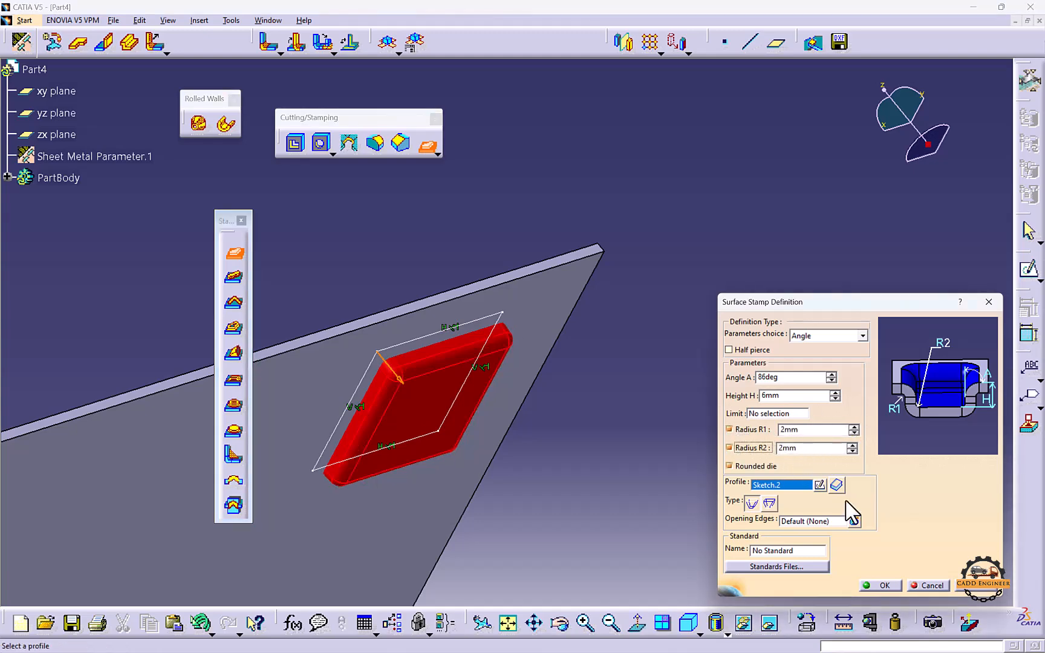
Step: Create the surface stamp with the current settings and view it from the upper side of the wall
click(866, 585)
middle_drag(557, 338, 557, 389)
middle_click(369, 219)
Step: Start a bead and sketch its profile on the wall's upper face as an L-shape with a vertical line about 42 mm long and a longer horizontal line
click(235, 279)
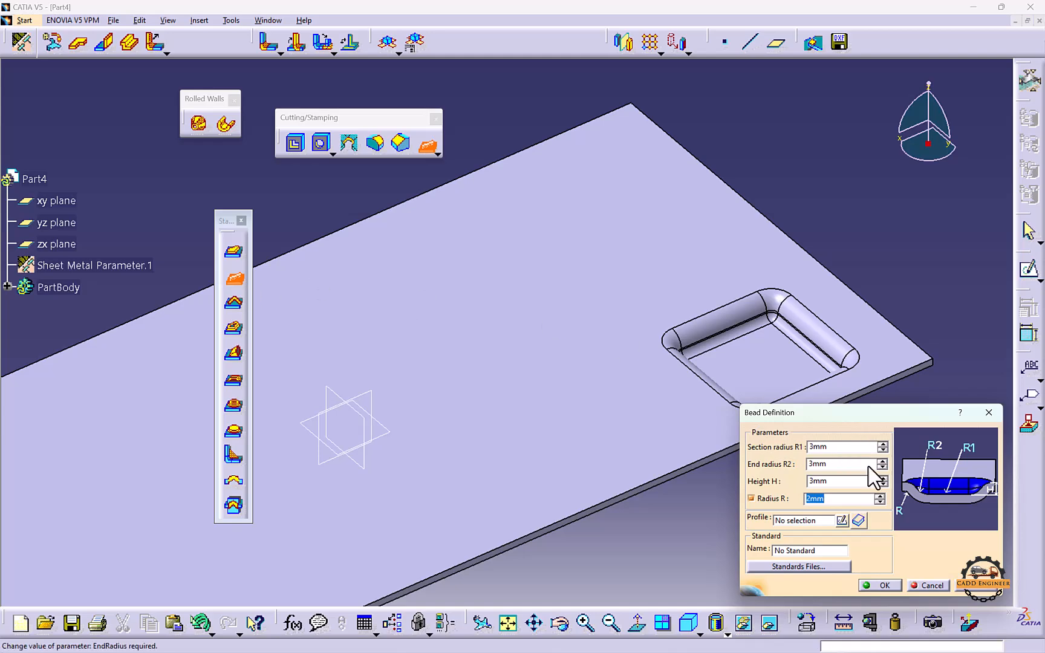
click(841, 520)
click(542, 205)
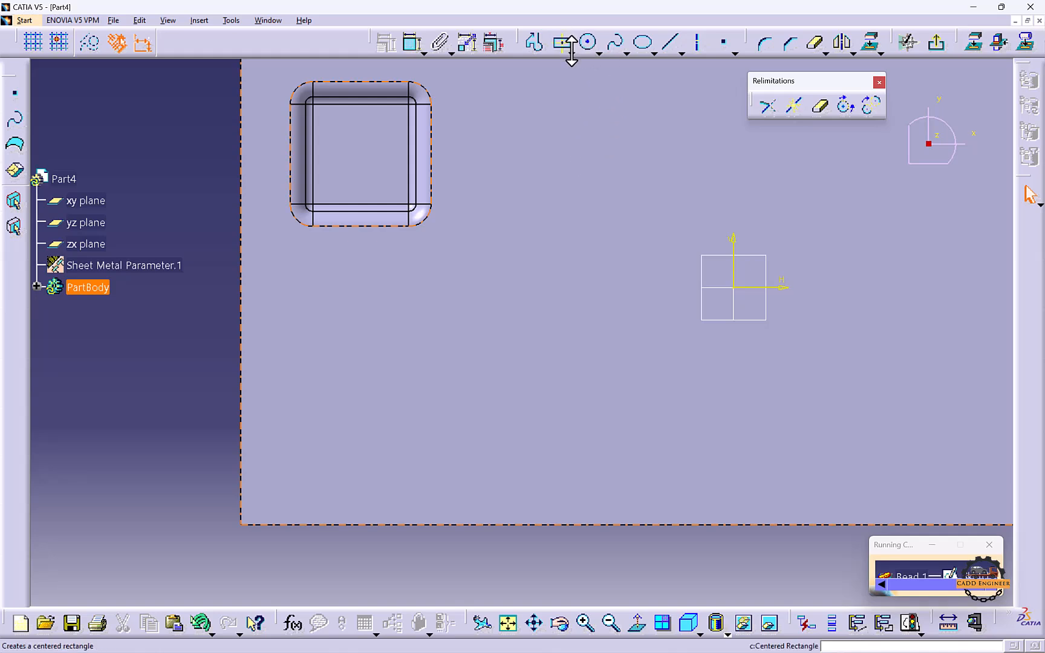
click(571, 52)
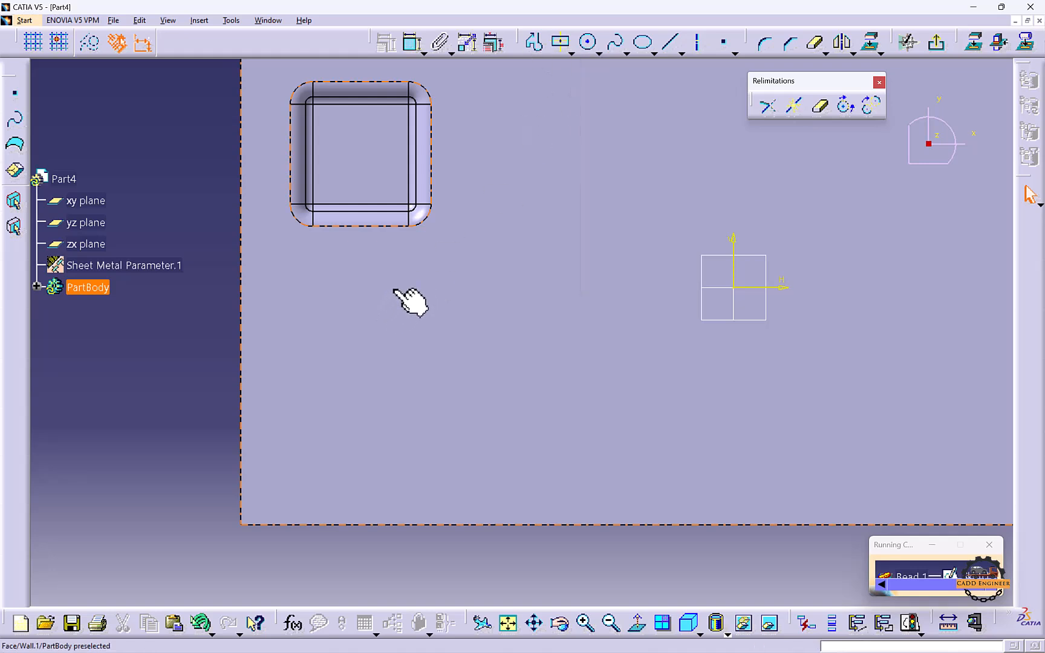
click(534, 45)
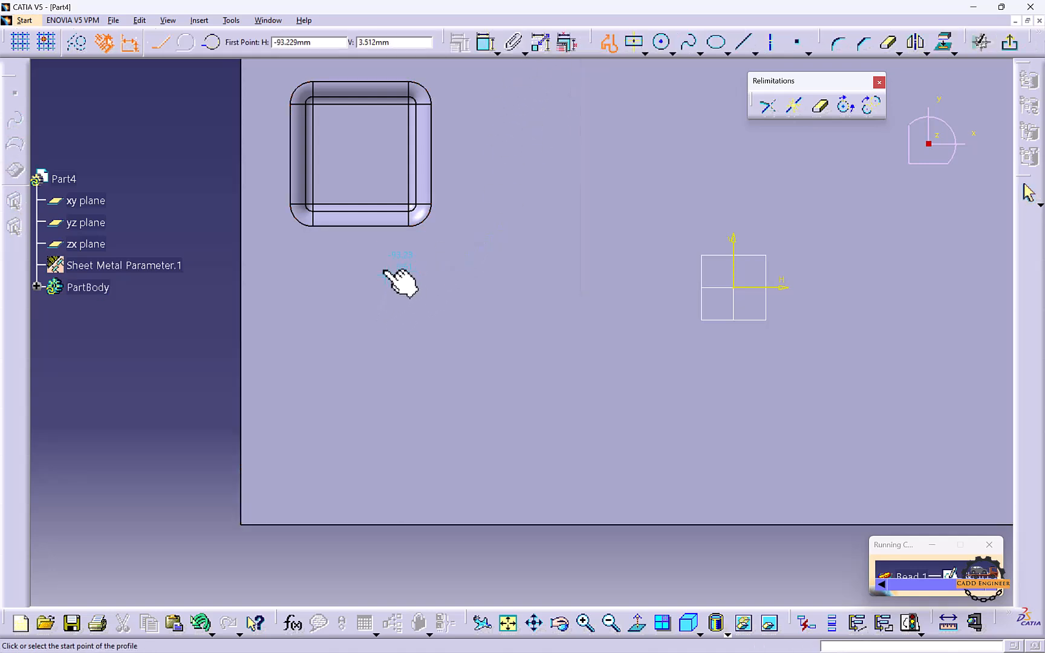
click(384, 272)
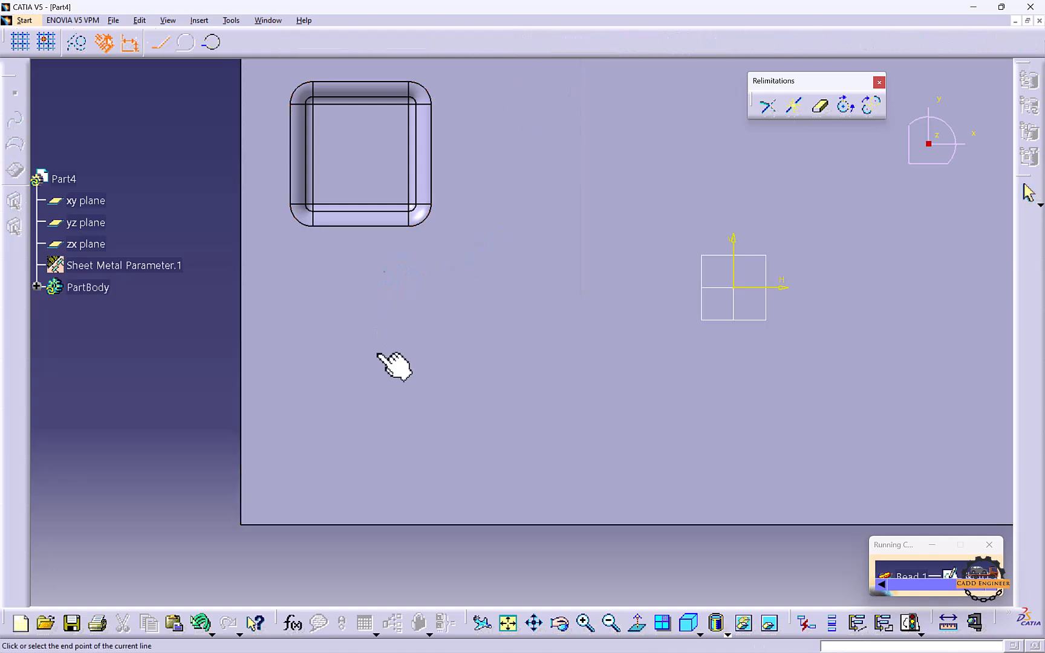
click(425, 431)
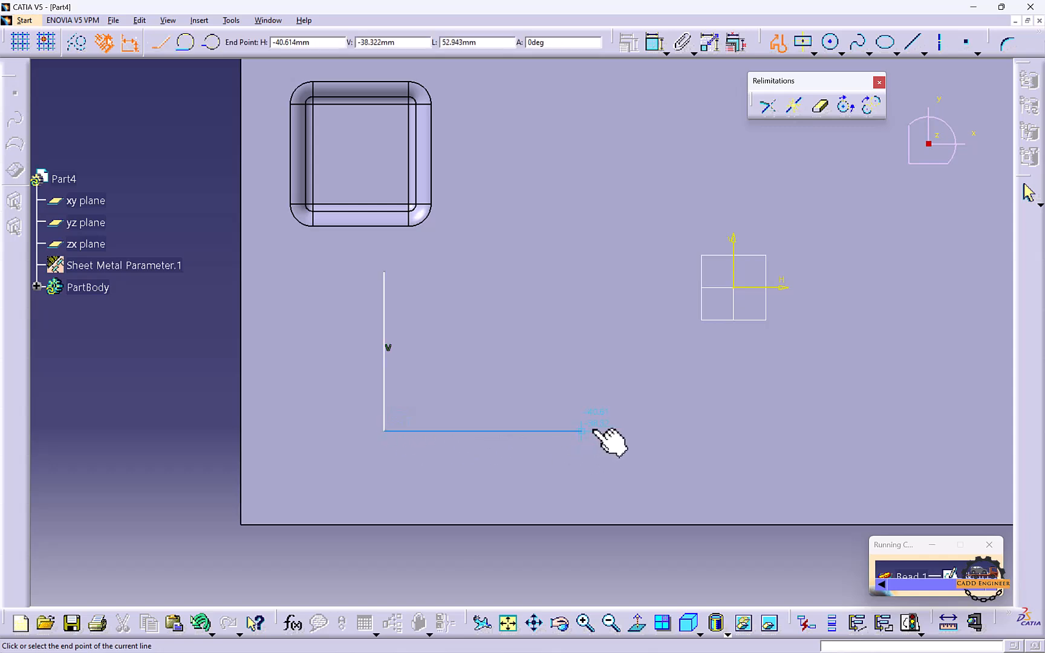
double_click(591, 430)
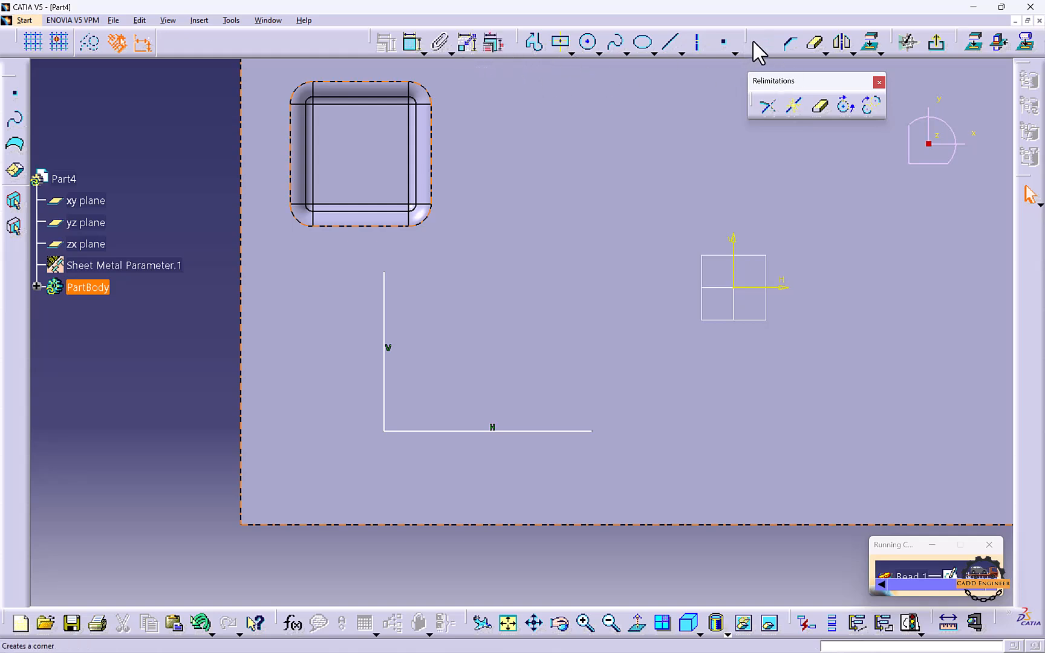
Step: Round the corner between the L-profile's two lines with a radius of about 17.5 mm
click(385, 393)
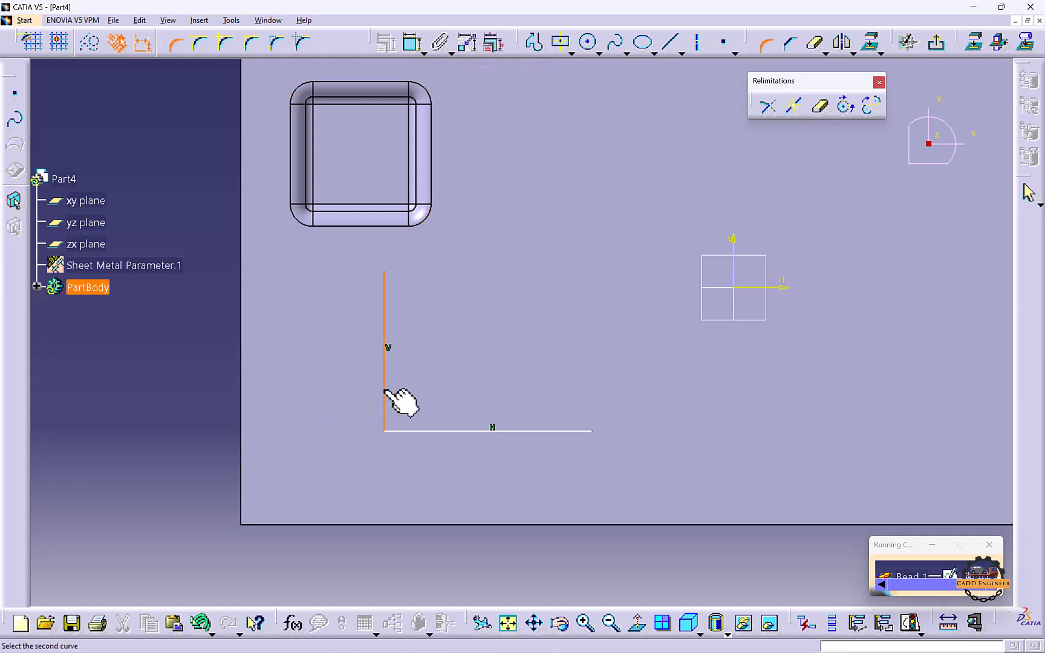
click(416, 430)
click(409, 414)
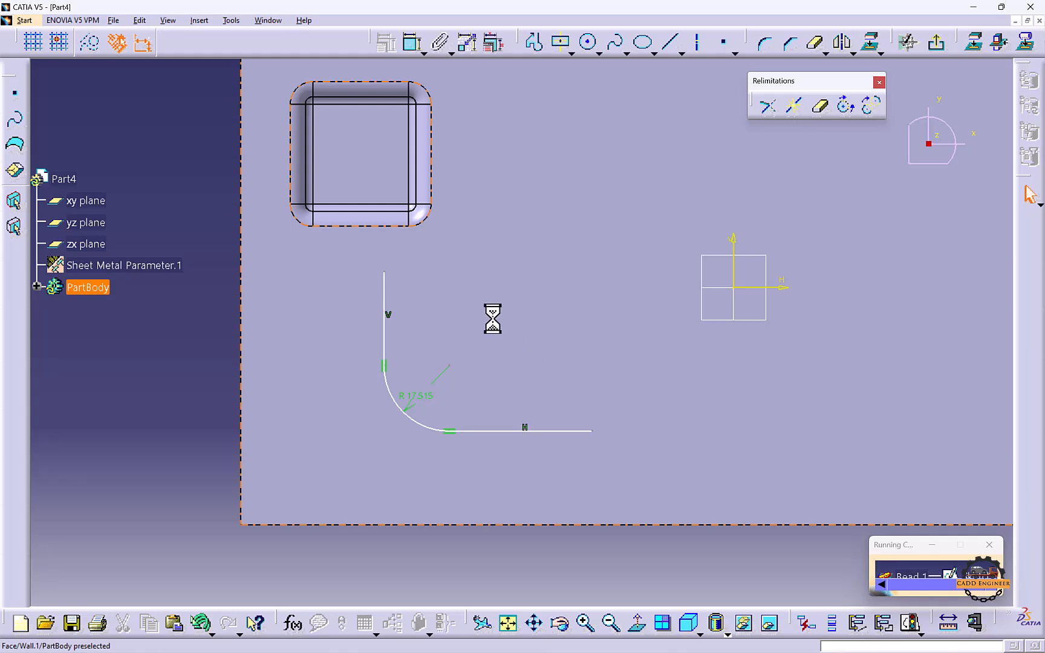
Step: Adjust the profile's vertical line near the square stamp and create the bead with R1, R2 and H at 3 mm and R at 2 mm
drag(384, 274, 387, 264)
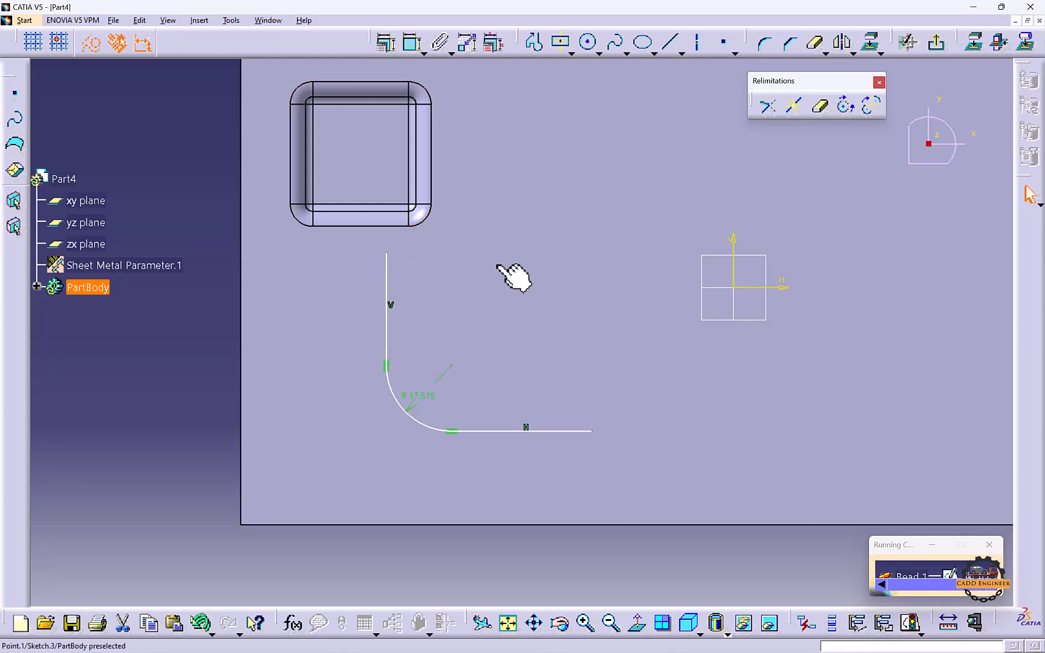
drag(387, 349, 392, 373)
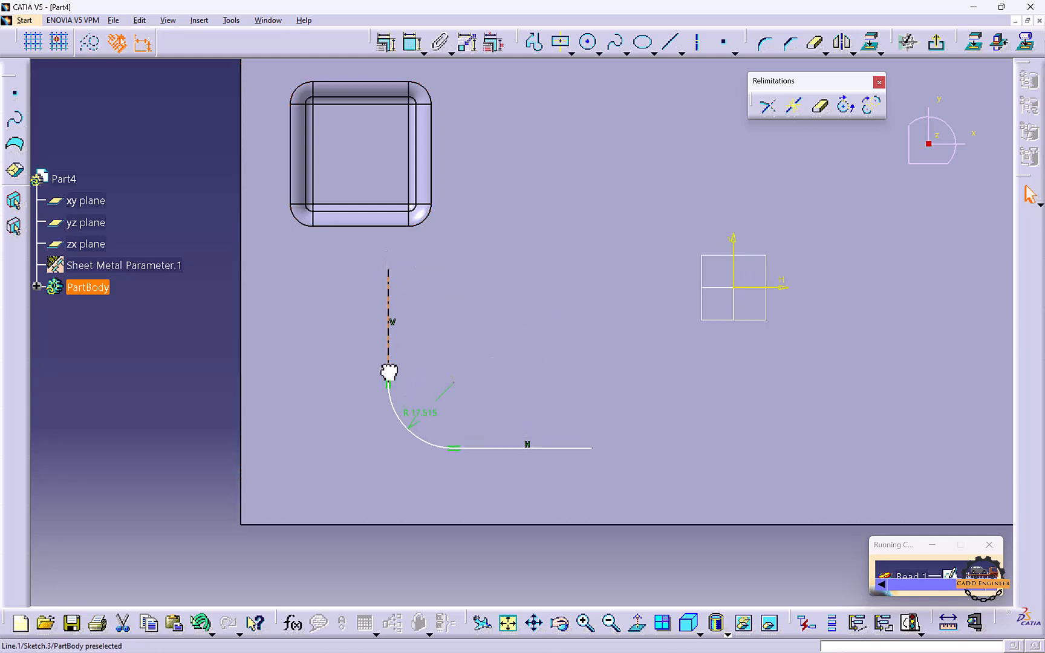
click(937, 44)
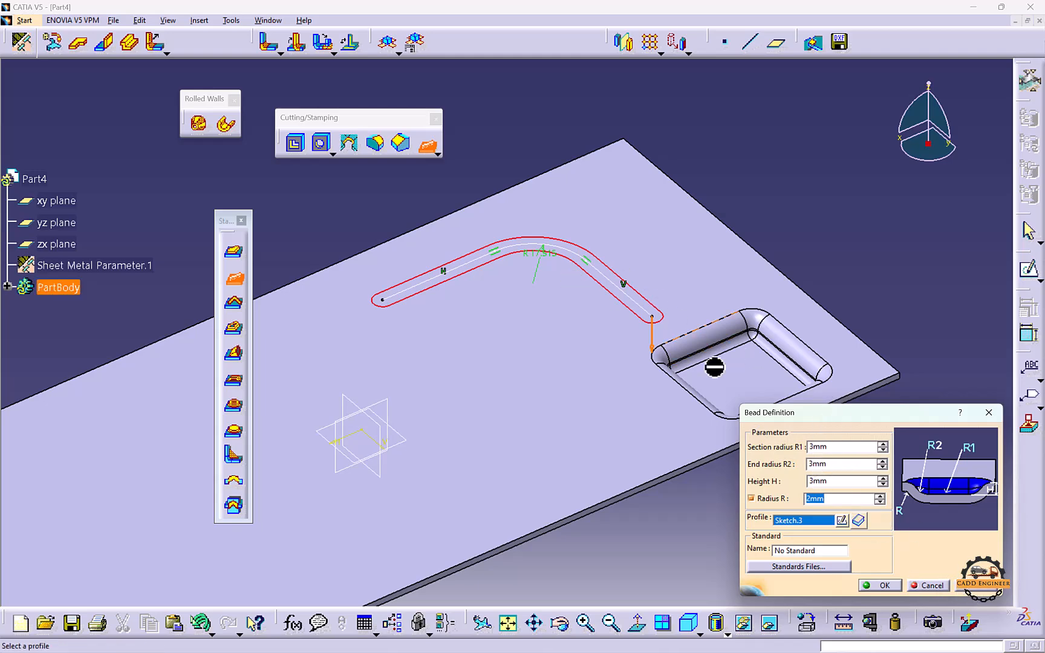
click(880, 585)
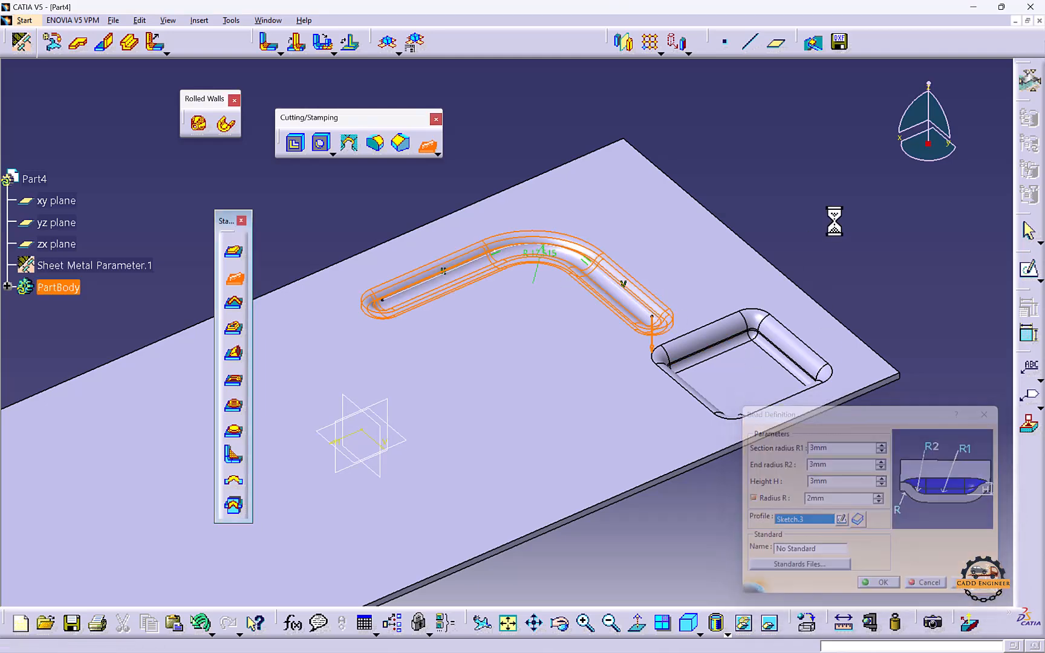
Step: Start a curve stamp and sketch its profile as a circle on the wall's upper face beside the square stamp
click(235, 311)
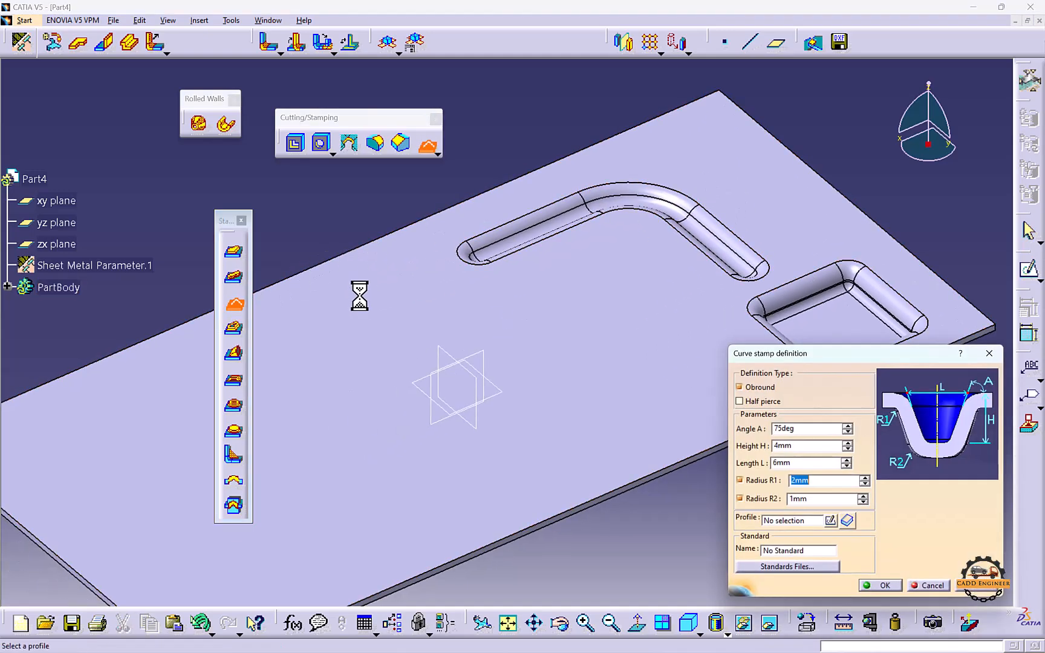
middle_drag(490, 252, 570, 269)
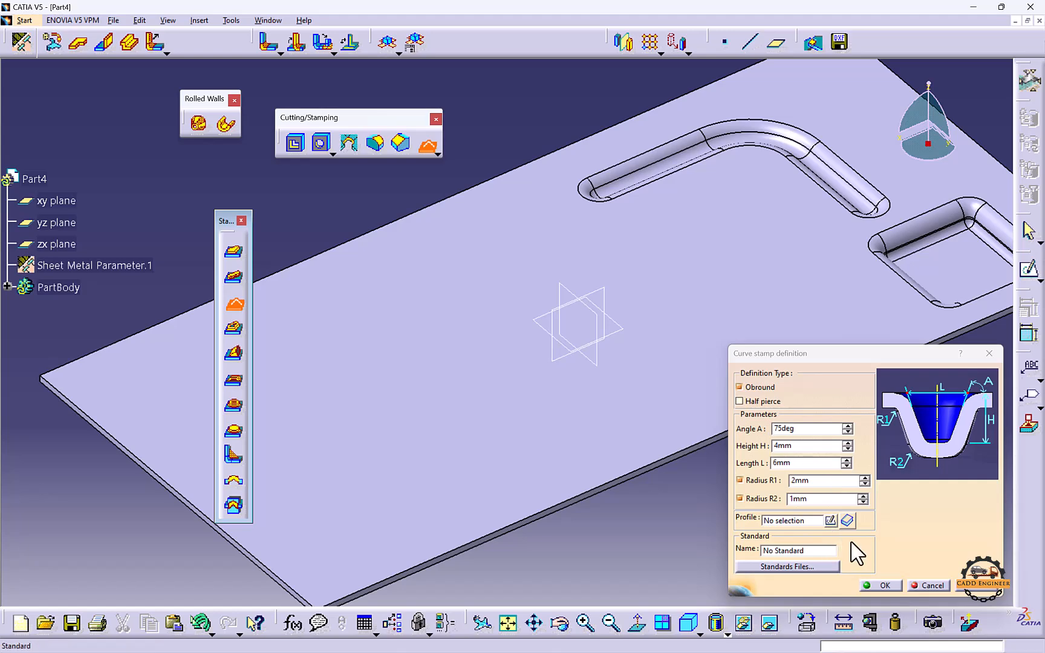
click(831, 520)
click(346, 350)
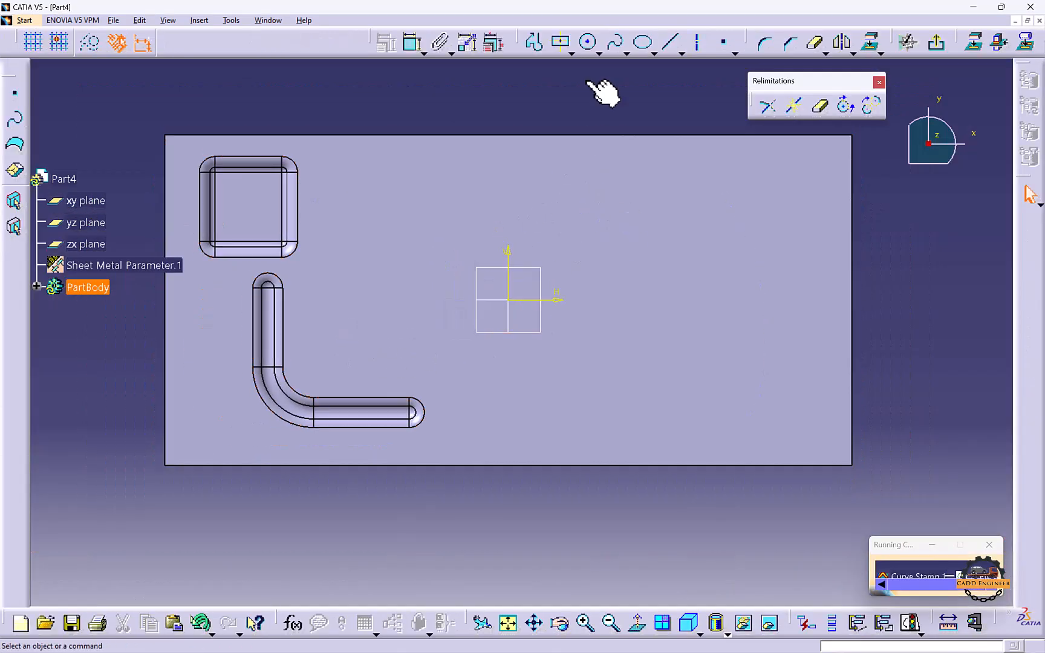
click(588, 42)
click(389, 200)
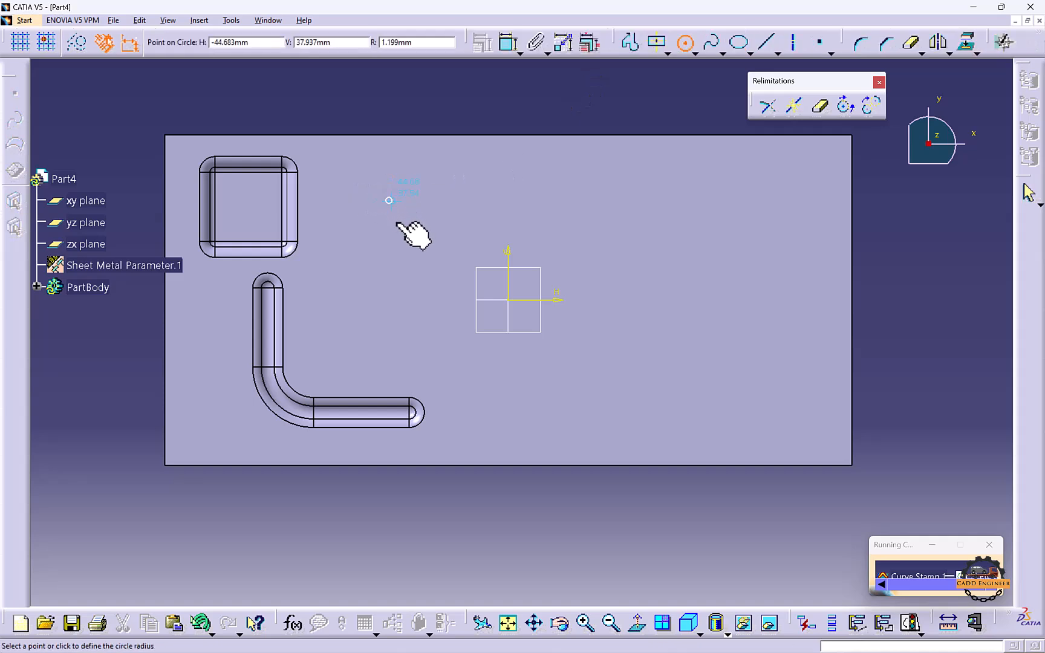
click(398, 227)
click(938, 45)
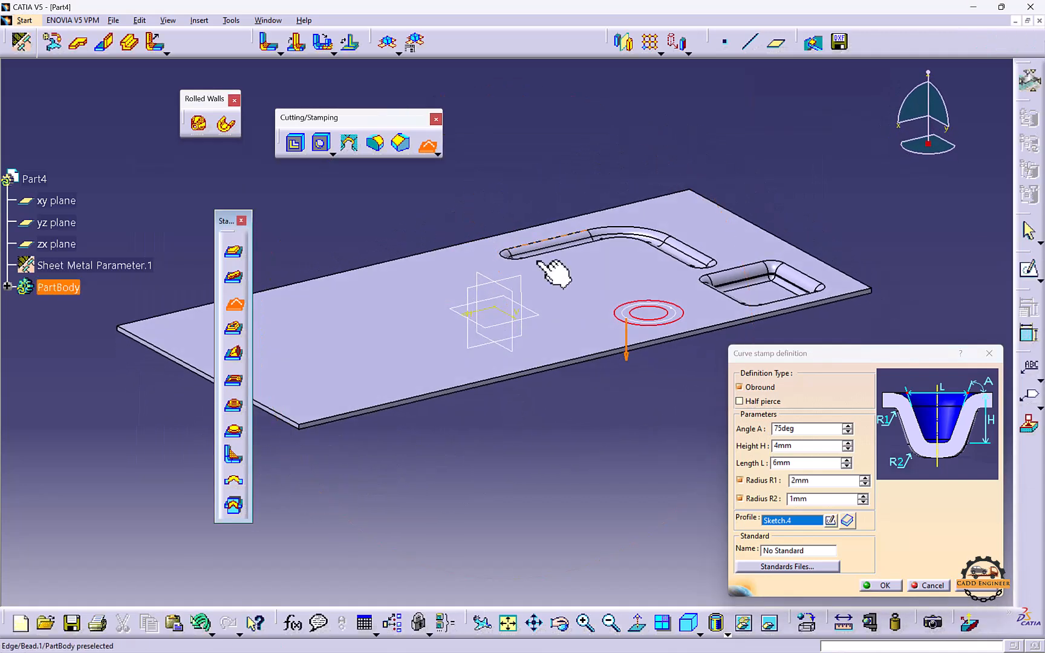
Step: Try a larger curve stamp height H, raising it to 13 mm and reducing it to 12 mm
middle_drag(544, 266, 557, 75)
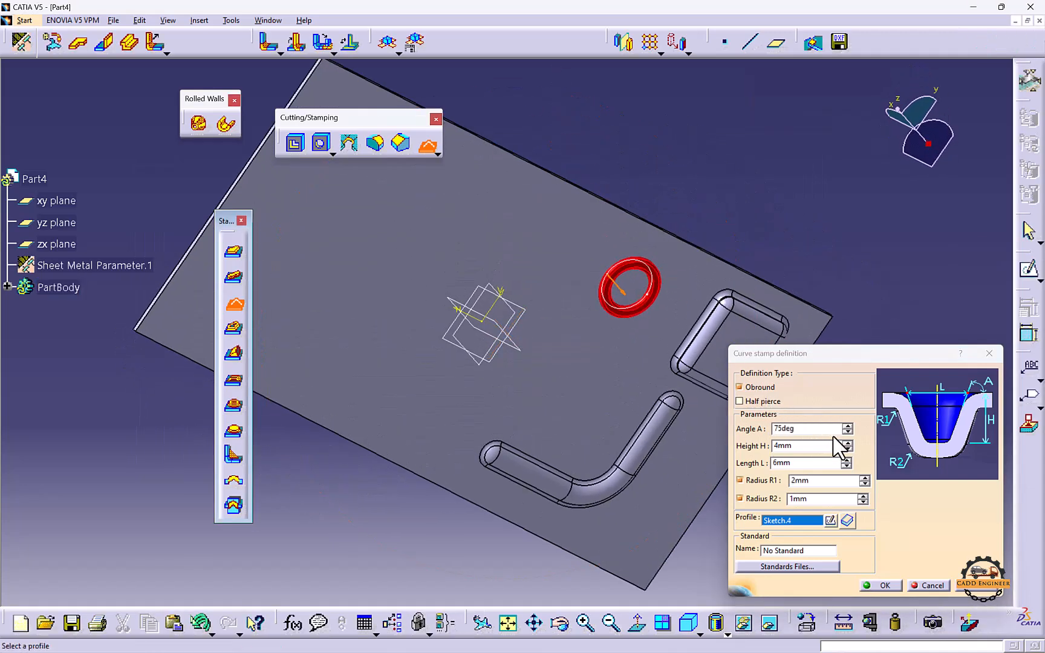
click(848, 443)
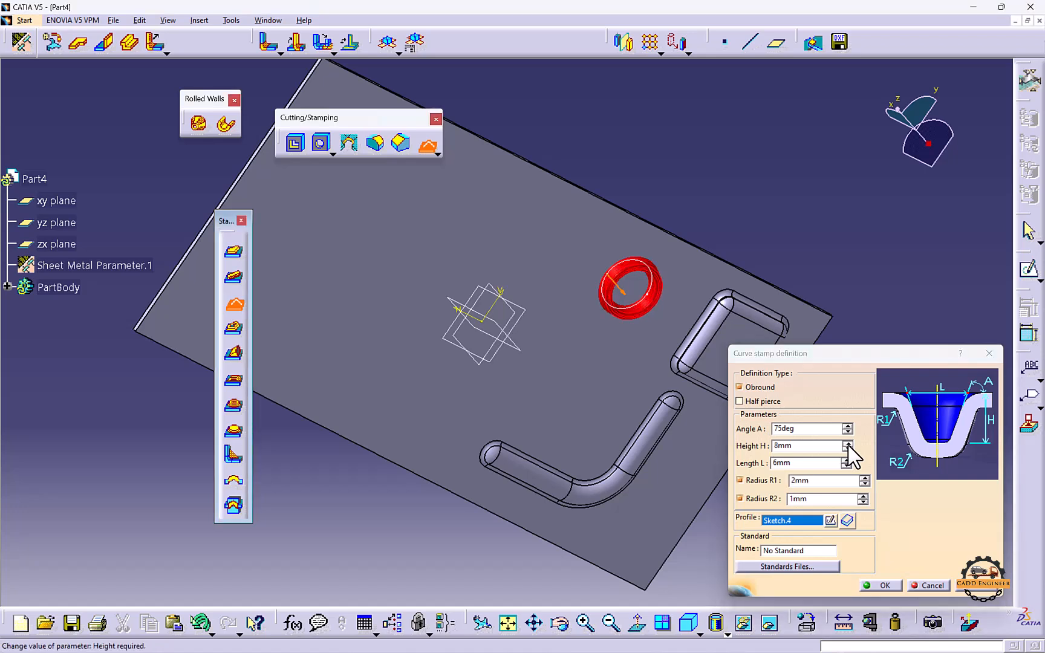
click(847, 443)
click(847, 443)
click(848, 443)
click(848, 444)
click(847, 443)
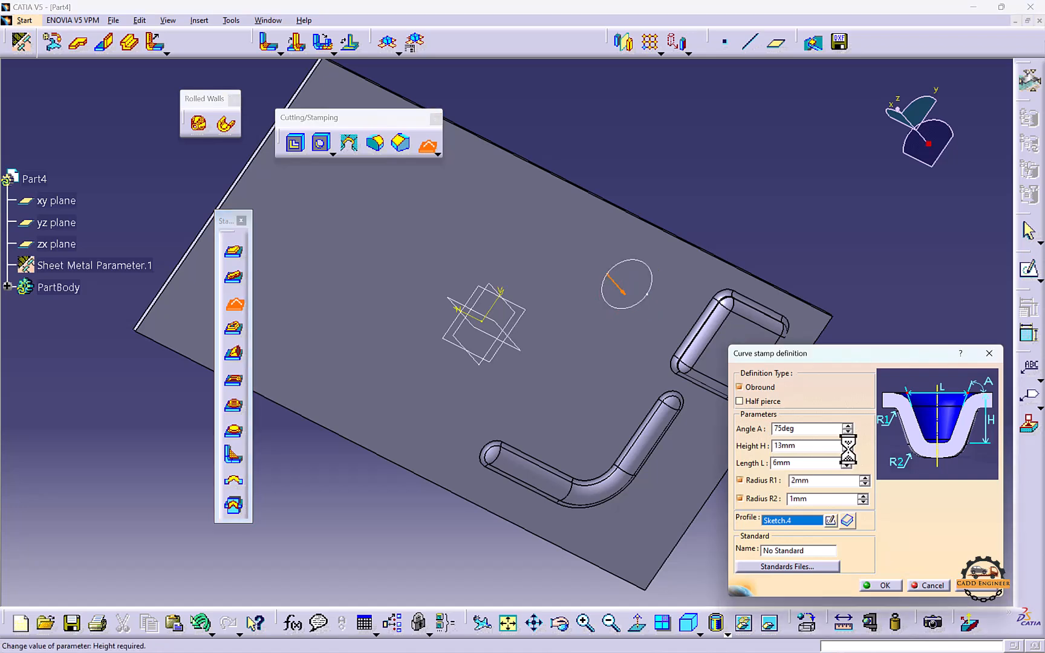
click(848, 449)
Step: Try the curve stamp with angle A at 71 degrees and height H at 9 mm
click(847, 432)
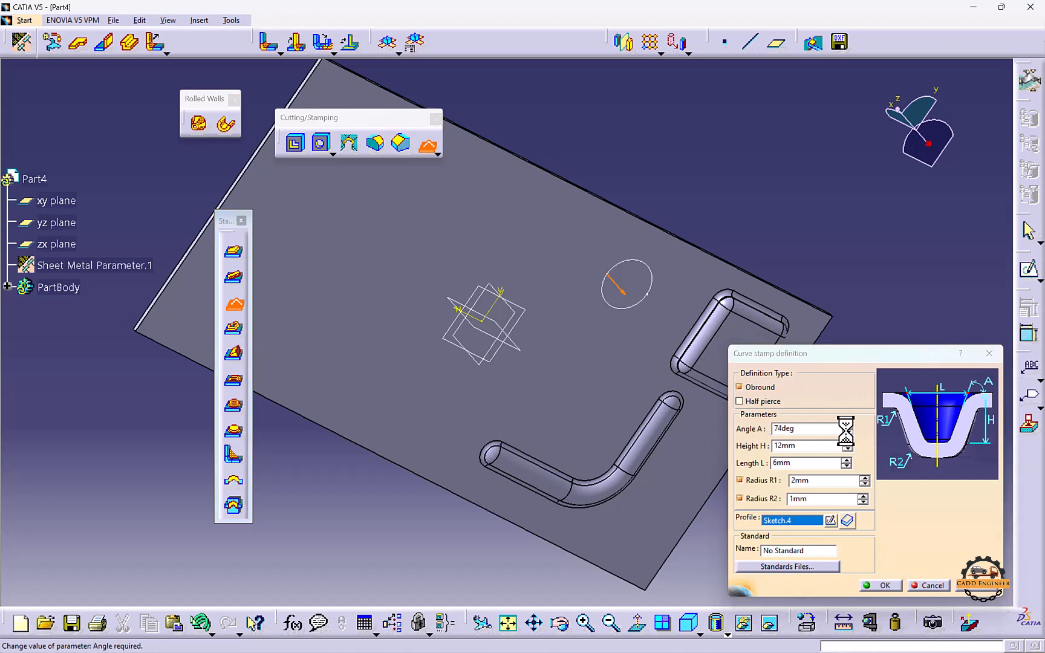
click(847, 432)
click(847, 431)
click(847, 431)
click(848, 449)
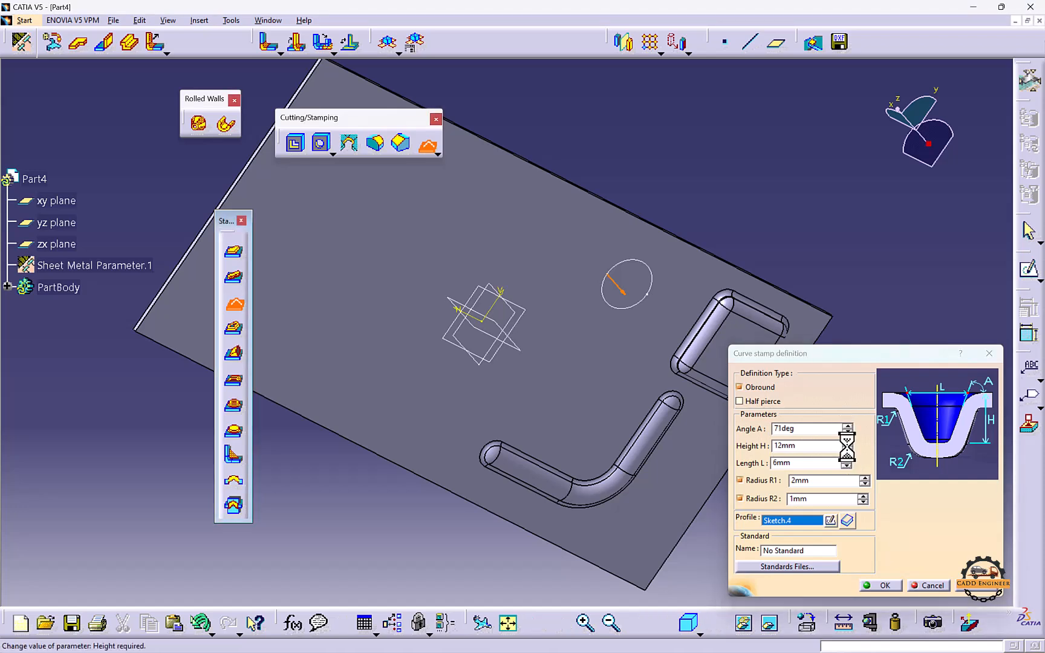
click(848, 449)
click(847, 449)
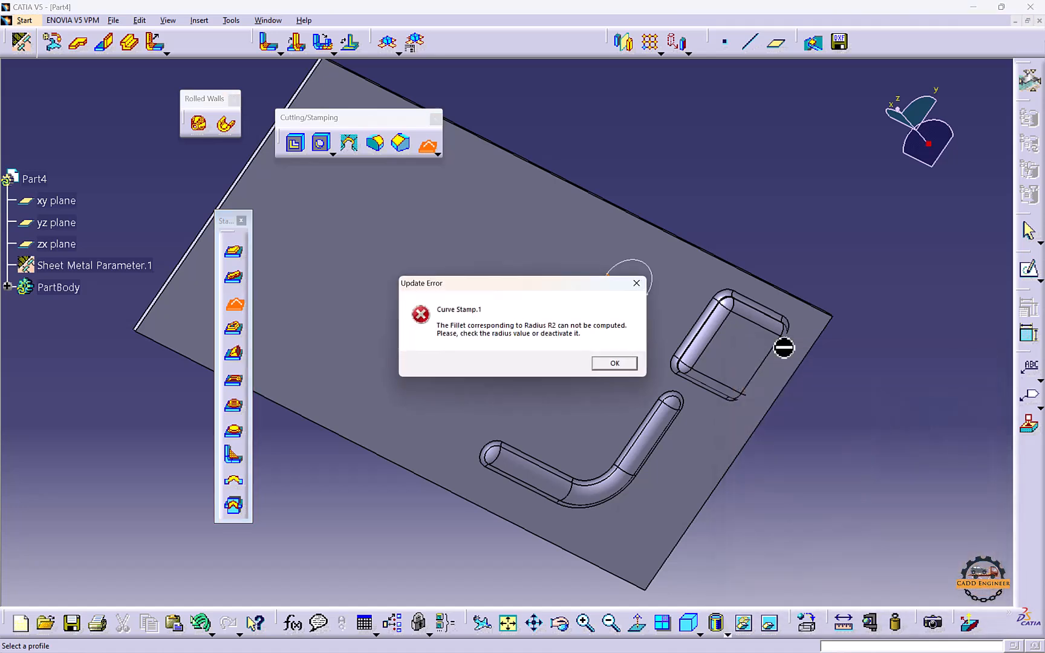
click(614, 363)
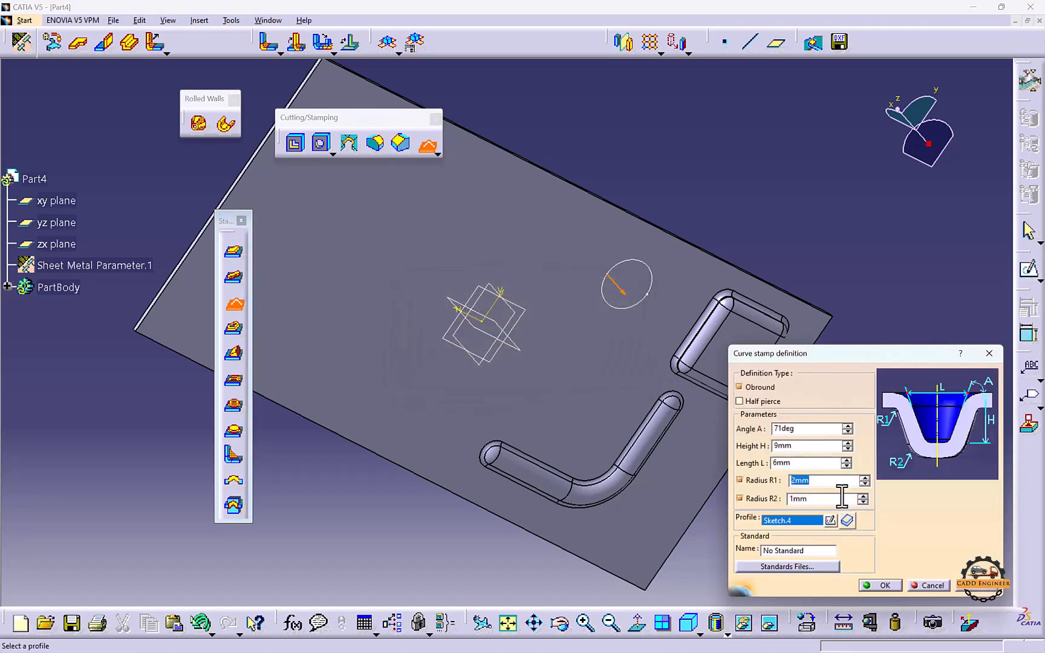
Step: Set the curve stamp's radius R1 to 1 mm and its height H to 6 mm
click(865, 484)
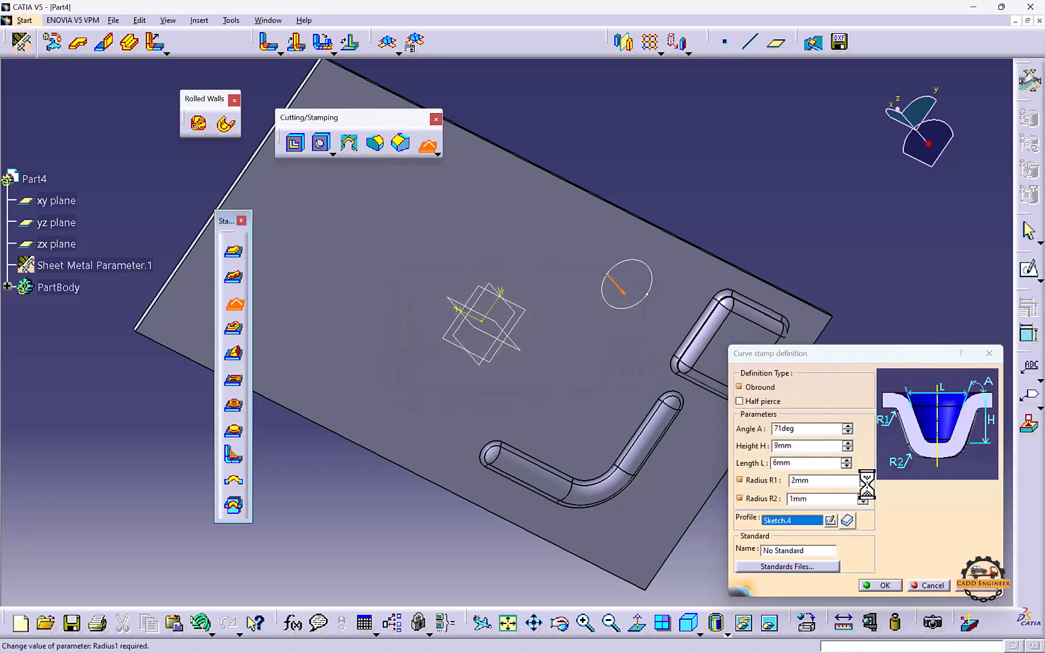
click(848, 450)
click(848, 450)
click(848, 450)
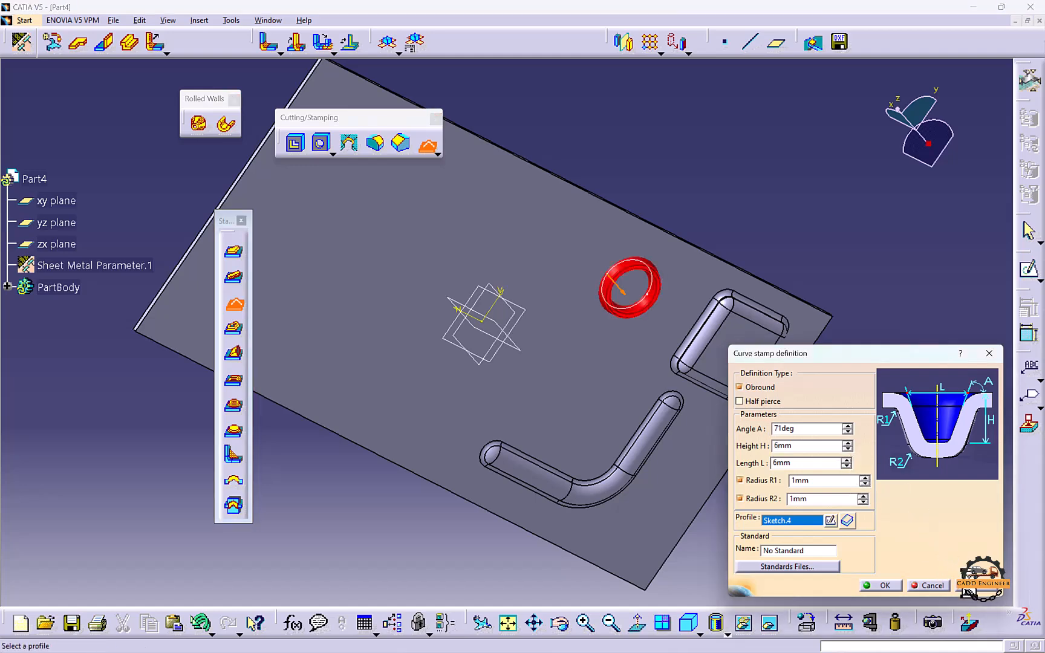
Step: Try a smaller curve stamp angle A of 67 degrees
middle_drag(641, 338, 618, 319)
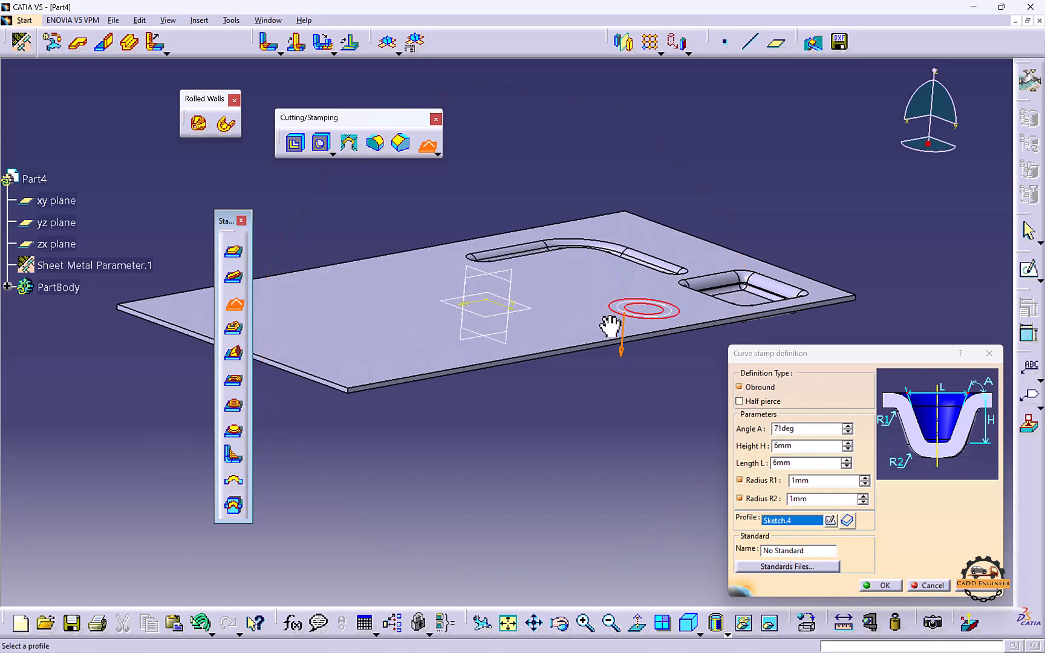
click(848, 431)
click(847, 432)
click(848, 431)
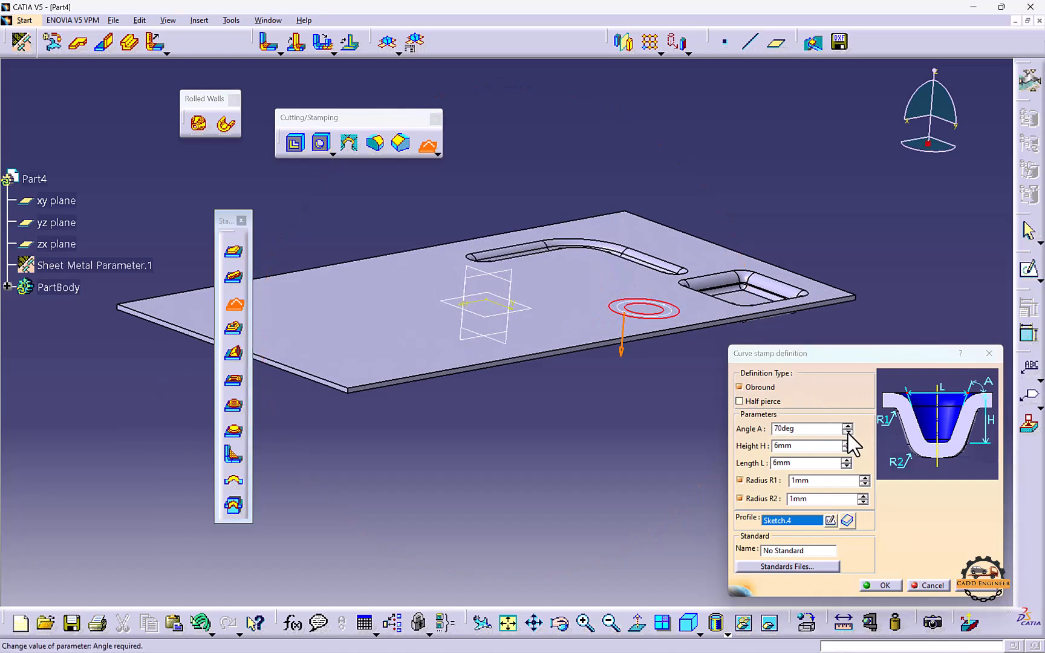
click(848, 431)
Step: Set the curve stamp's angle A to 85 degrees, height H to 9 mm and length L to 4 mm, checking the preview from the wall's underside
middle_drag(639, 374, 672, 251)
middle_click(658, 312)
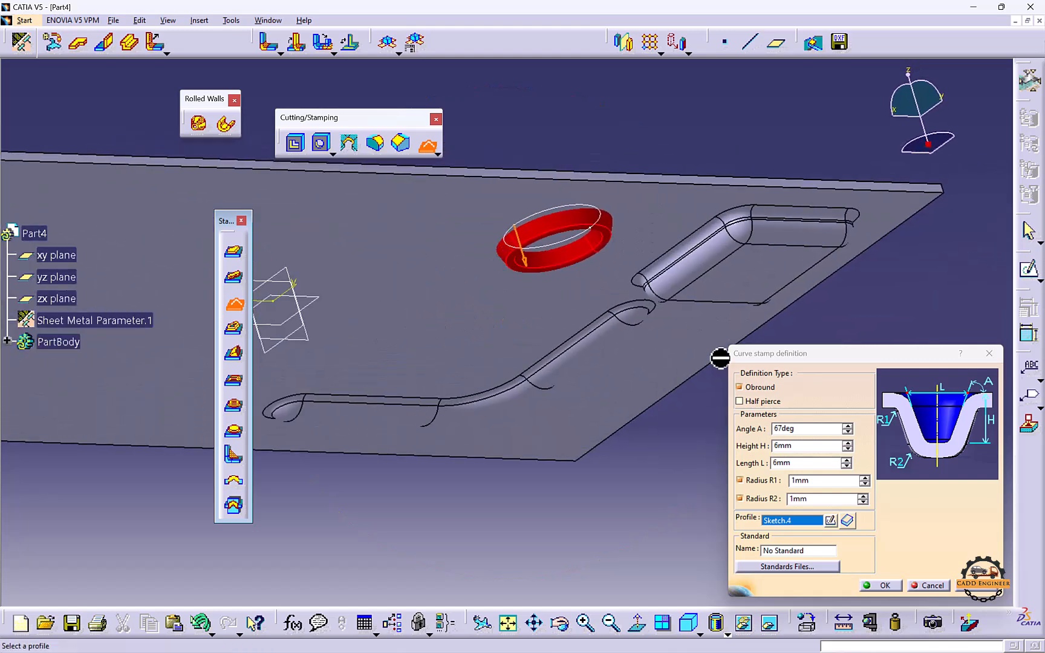
click(848, 426)
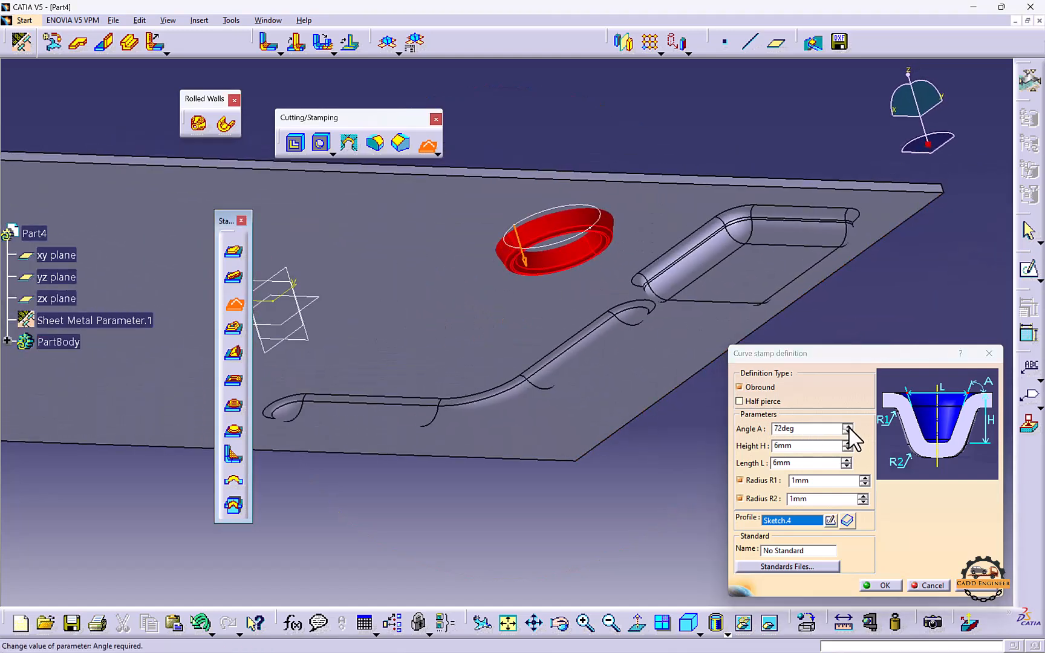
click(847, 426)
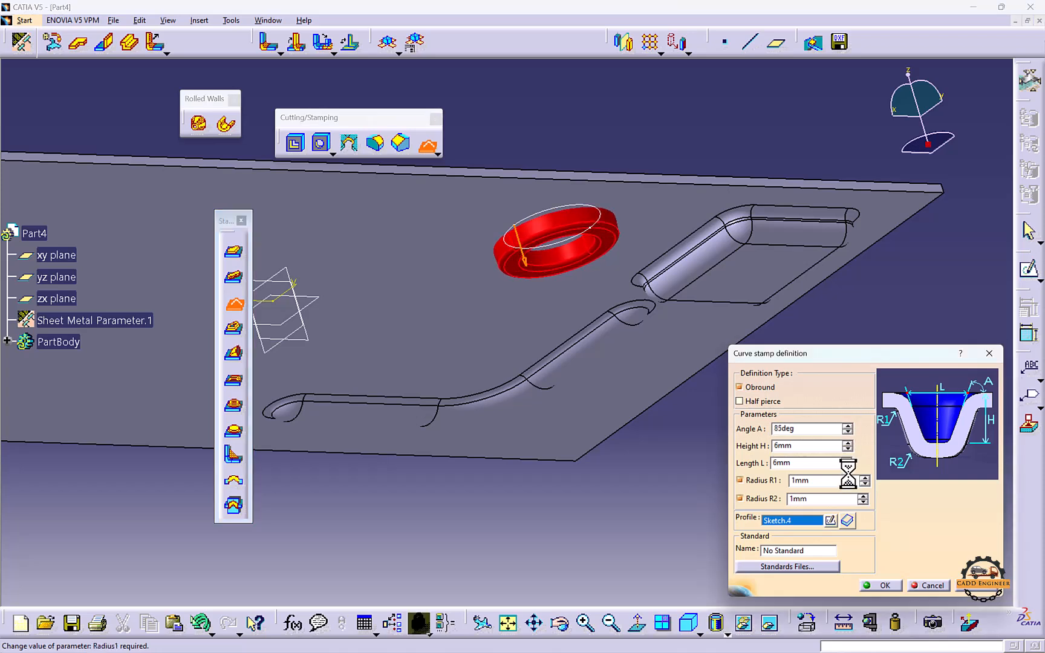
click(847, 442)
click(848, 442)
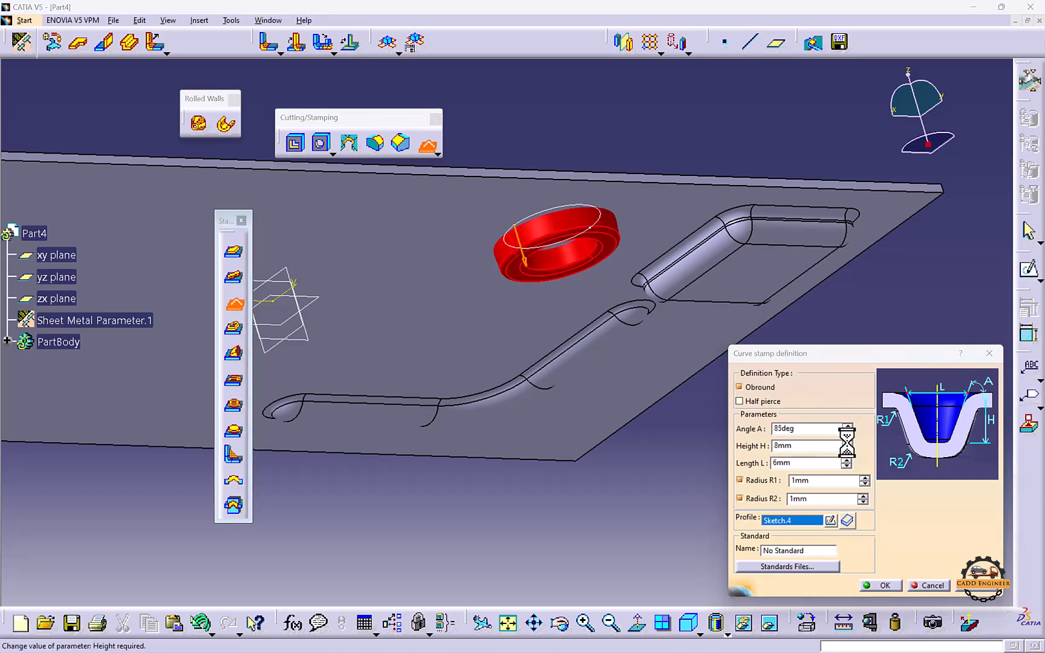
click(847, 442)
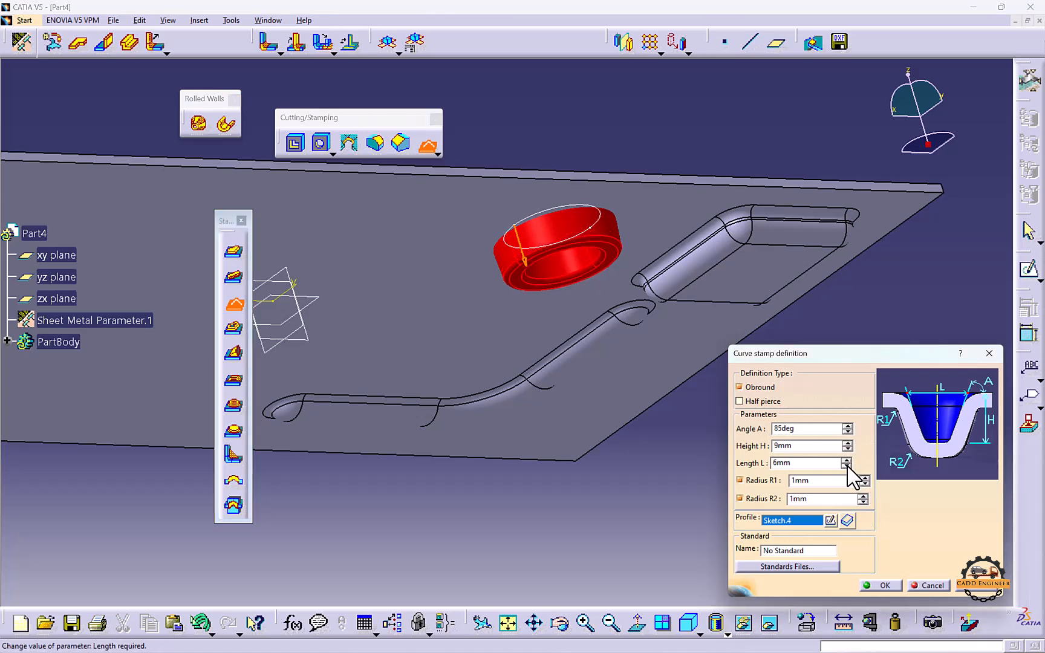
click(847, 466)
click(847, 465)
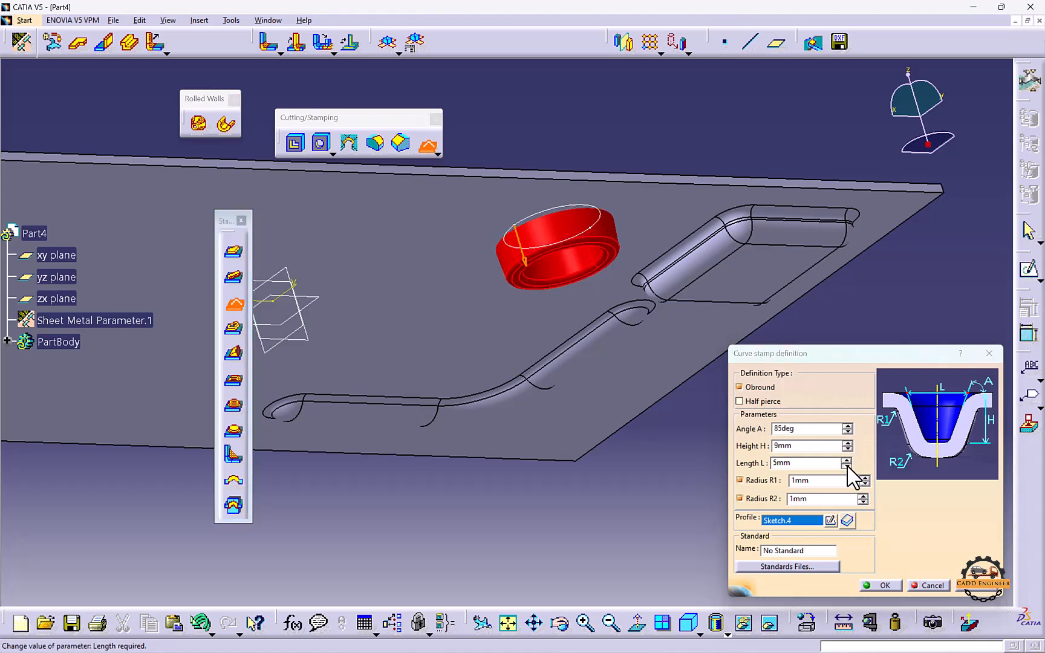
Step: Accept the circular curve stamp's settings and create the stamp on the wall
click(913, 586)
middle_drag(608, 170, 722, 205)
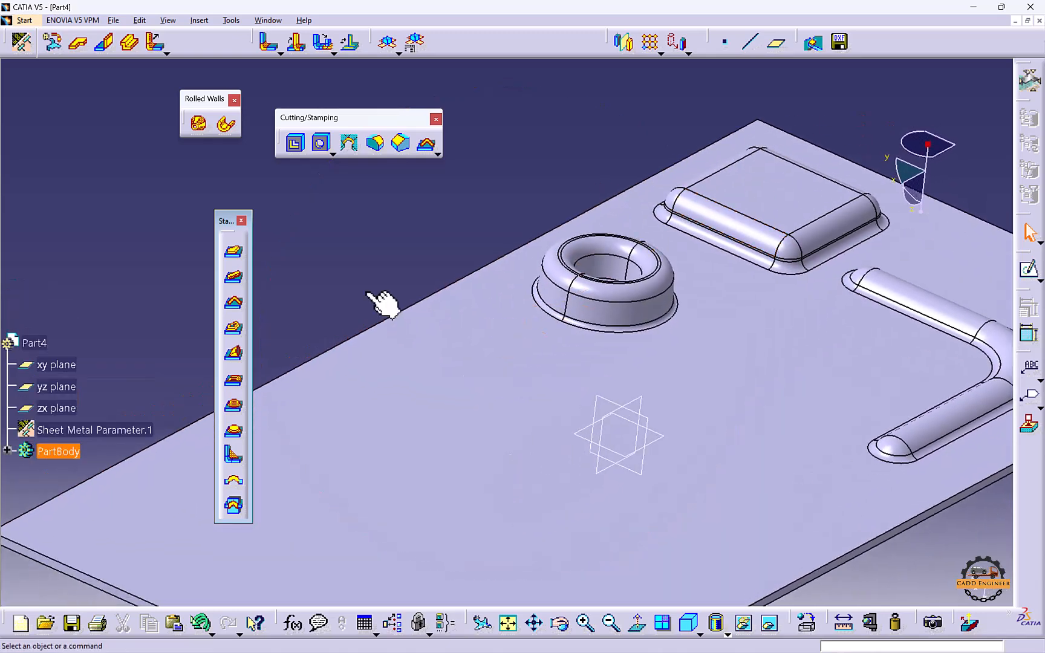
Step: Start a flanged cutout and sketch a centered rectangle on the wall's top face beside the circular stamp as its profile
click(235, 330)
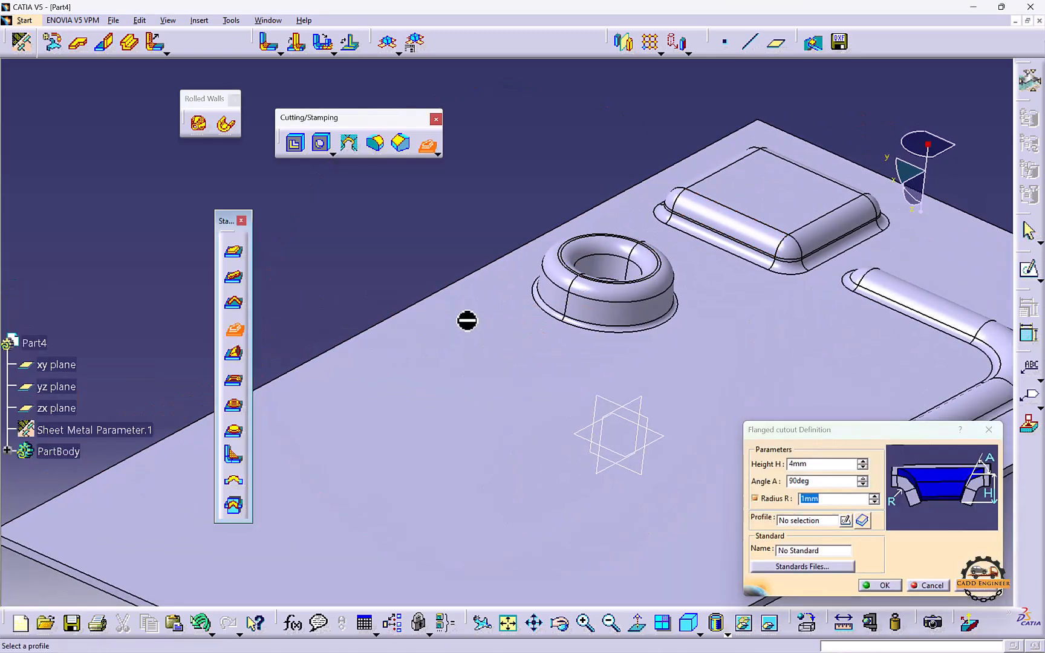
mouse_move(466, 321)
middle_down()
mouse_move(748, 324)
mouse_move(541, 324)
mouse_move(525, 250)
mouse_move(641, 387)
mouse_move(635, 413)
middle_up()
click(845, 521)
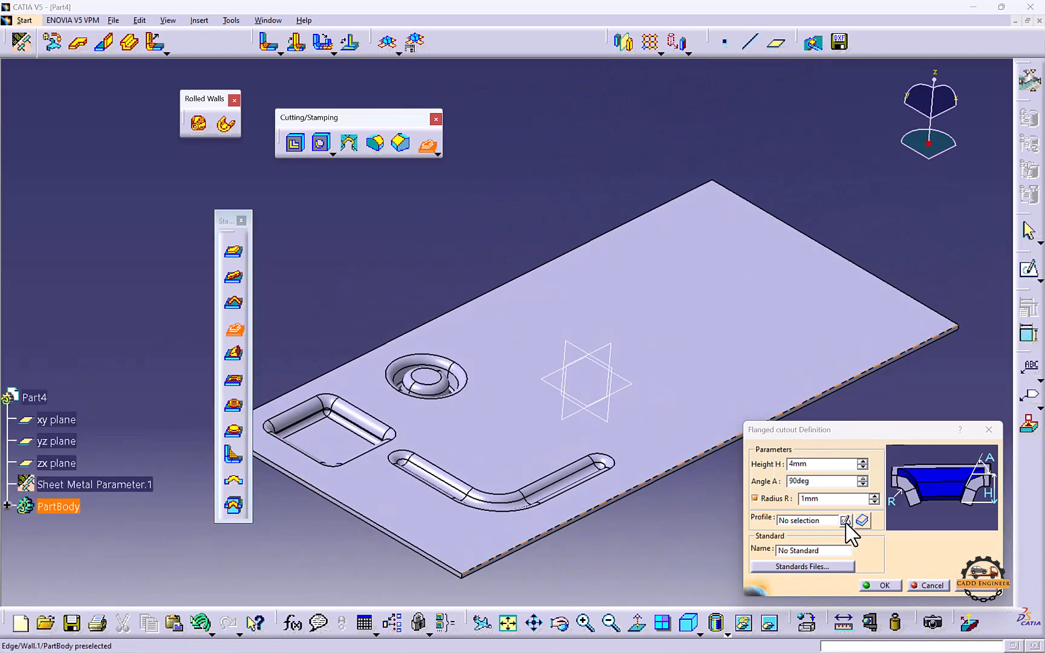
click(559, 337)
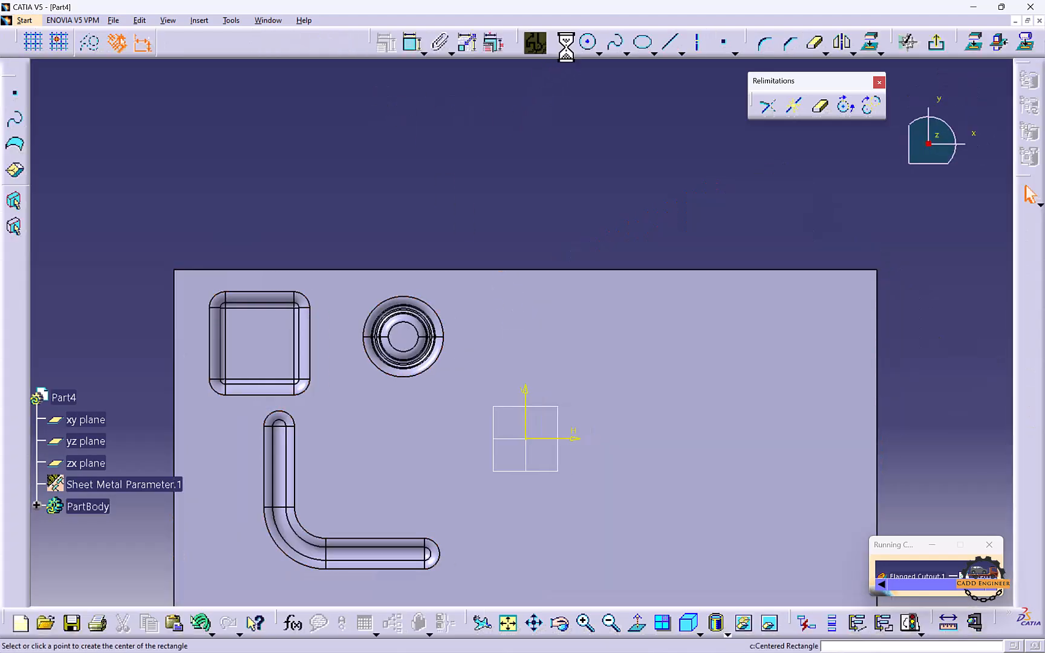
middle_drag(548, 272, 457, 174)
click(443, 231)
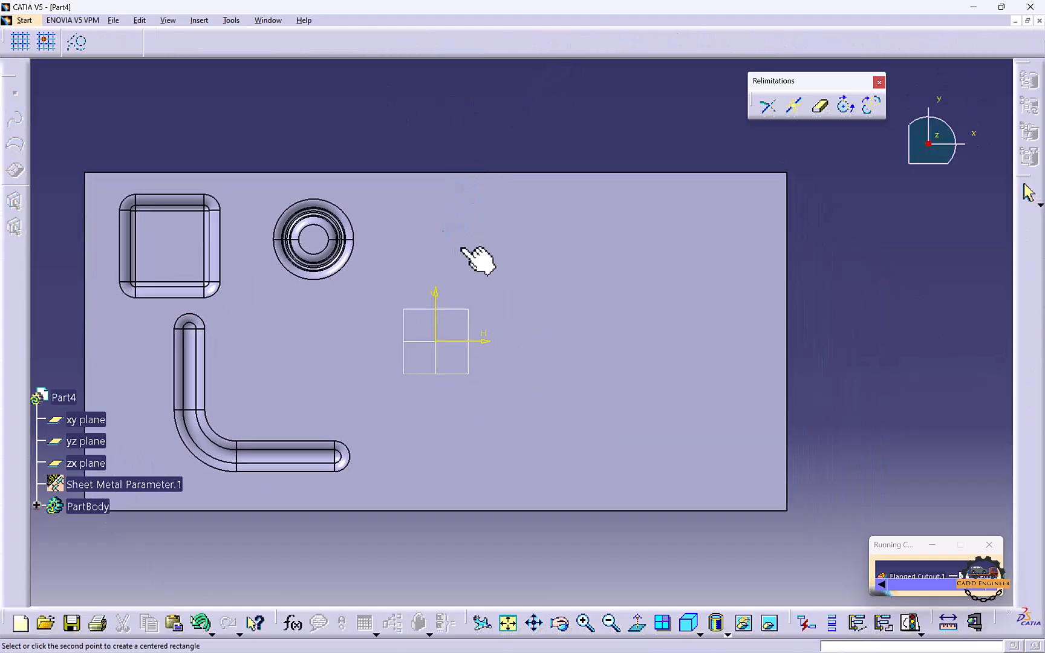
click(493, 270)
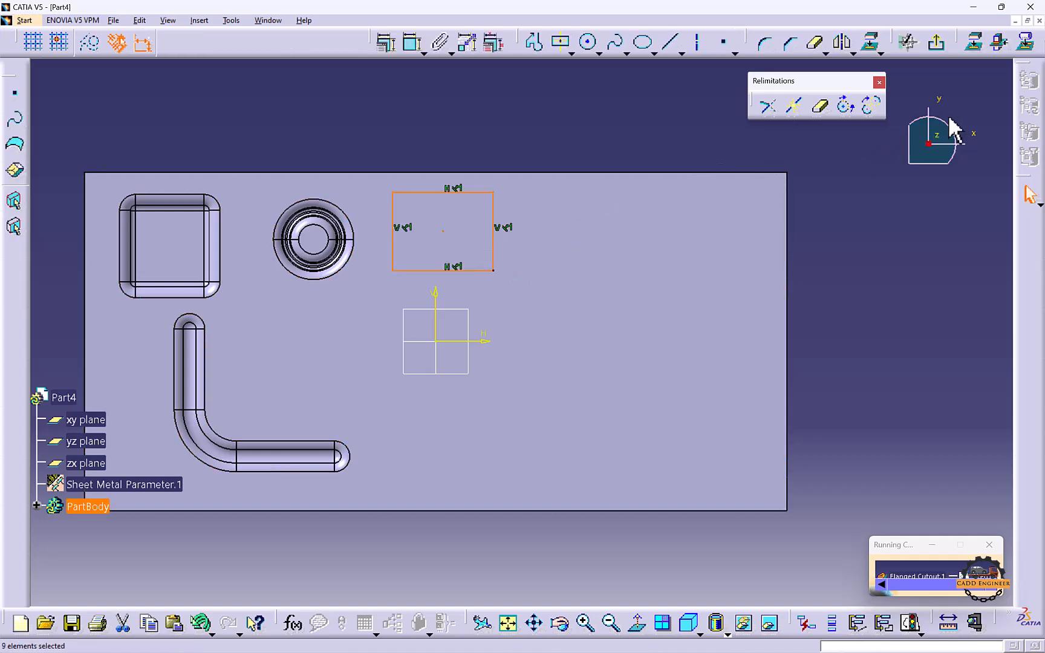
click(936, 42)
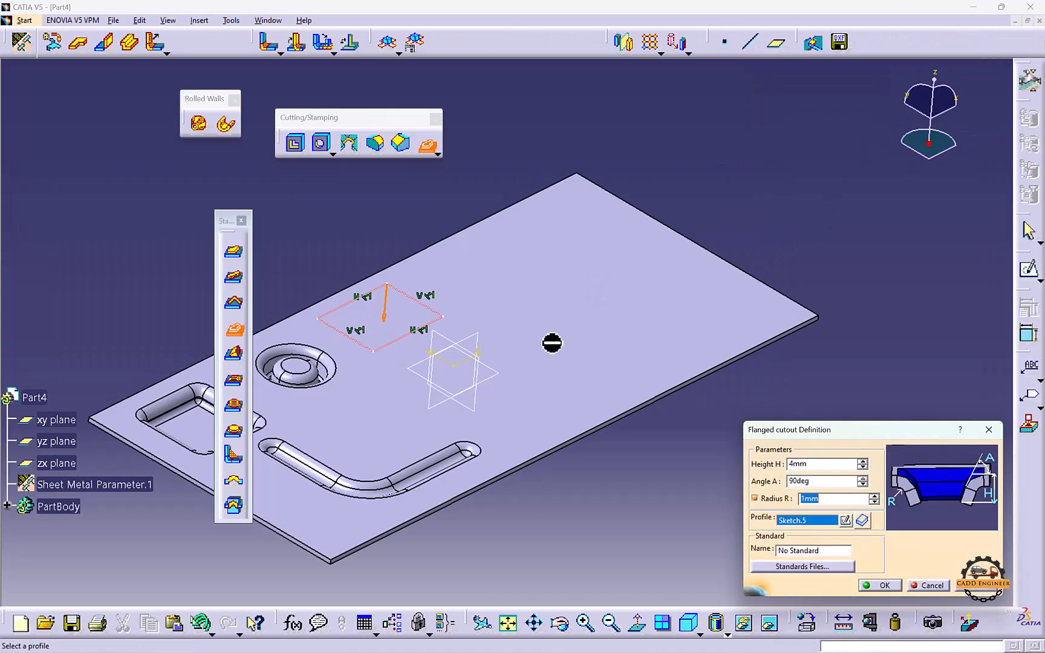
Step: Set the flanged cutout's radius R to 2 mm and height H to 8 mm, preview it and create it
mouse_move(494, 349)
middle_down()
mouse_move(546, 282)
mouse_move(412, 334)
mouse_move(519, 340)
mouse_move(464, 274)
middle_up()
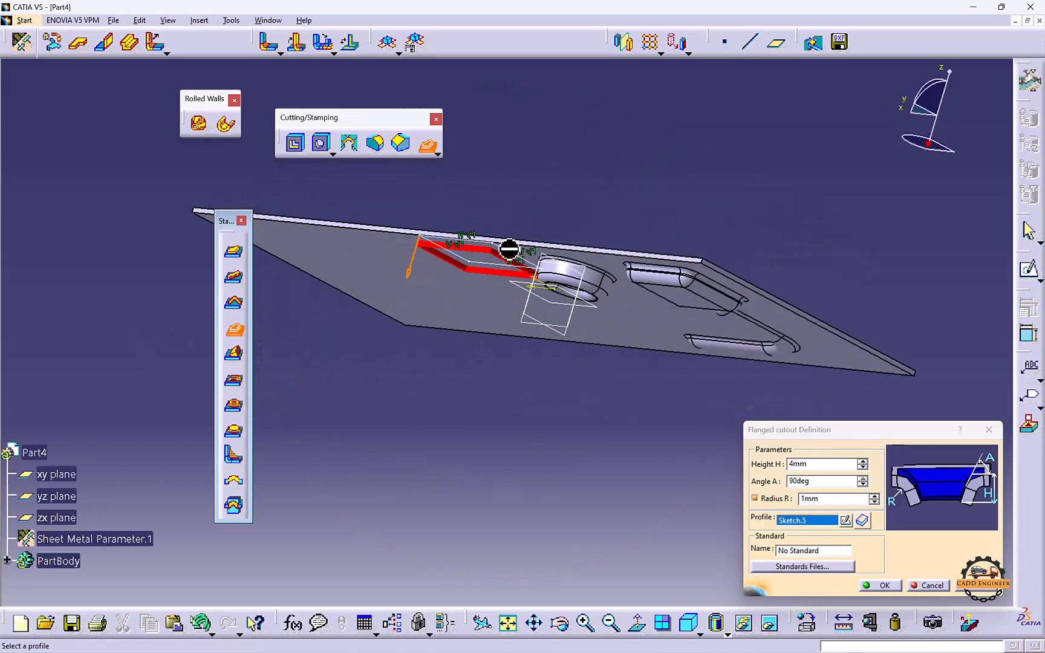
click(863, 461)
click(863, 462)
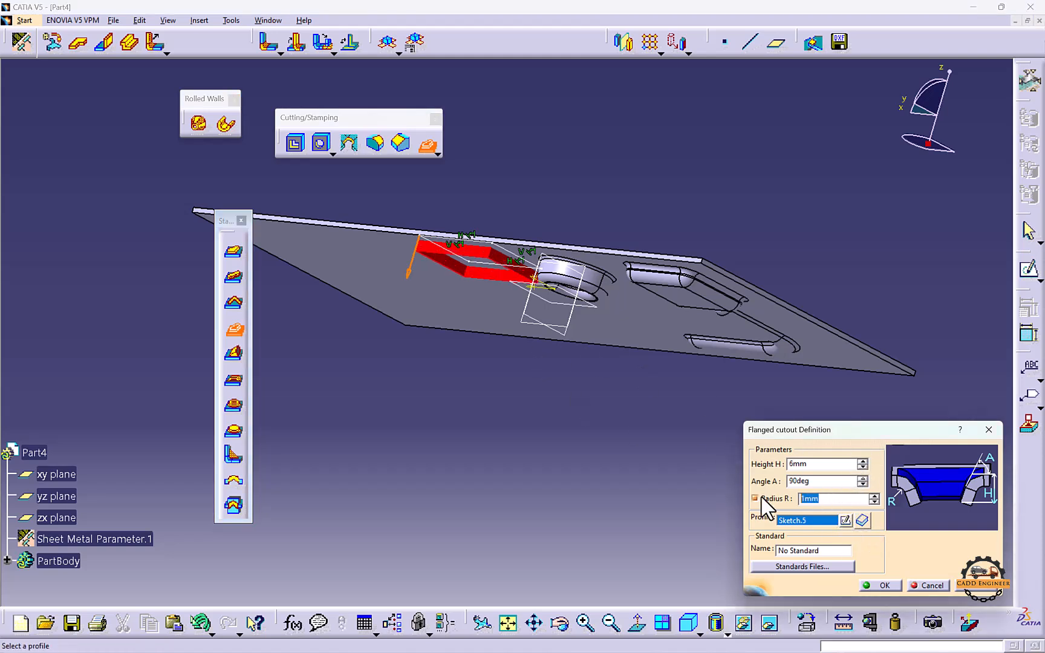
click(571, 409)
click(969, 587)
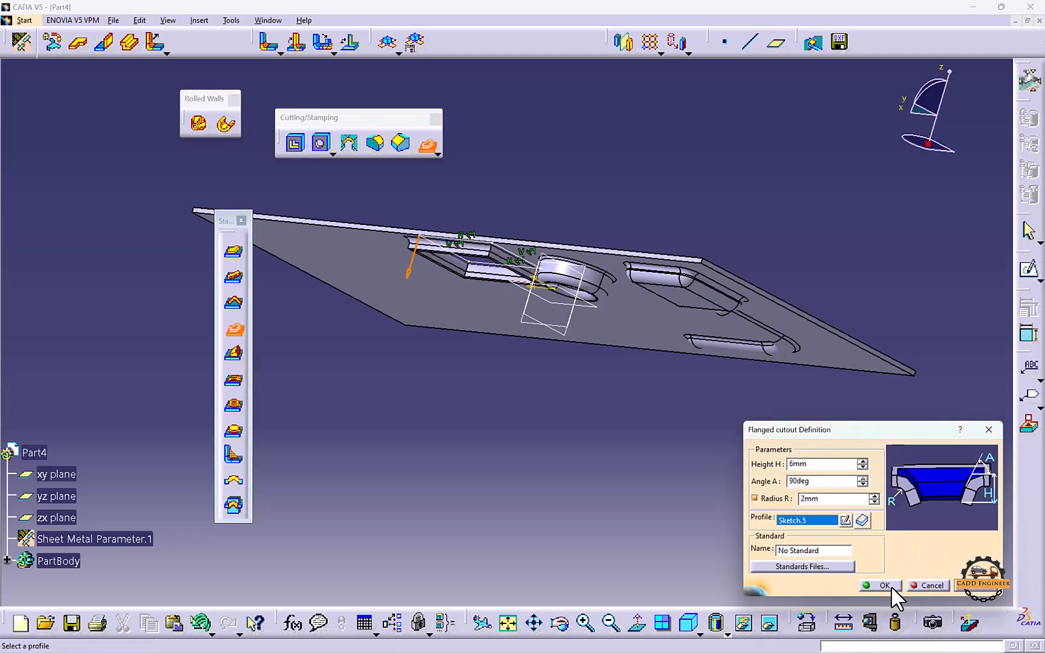
click(862, 461)
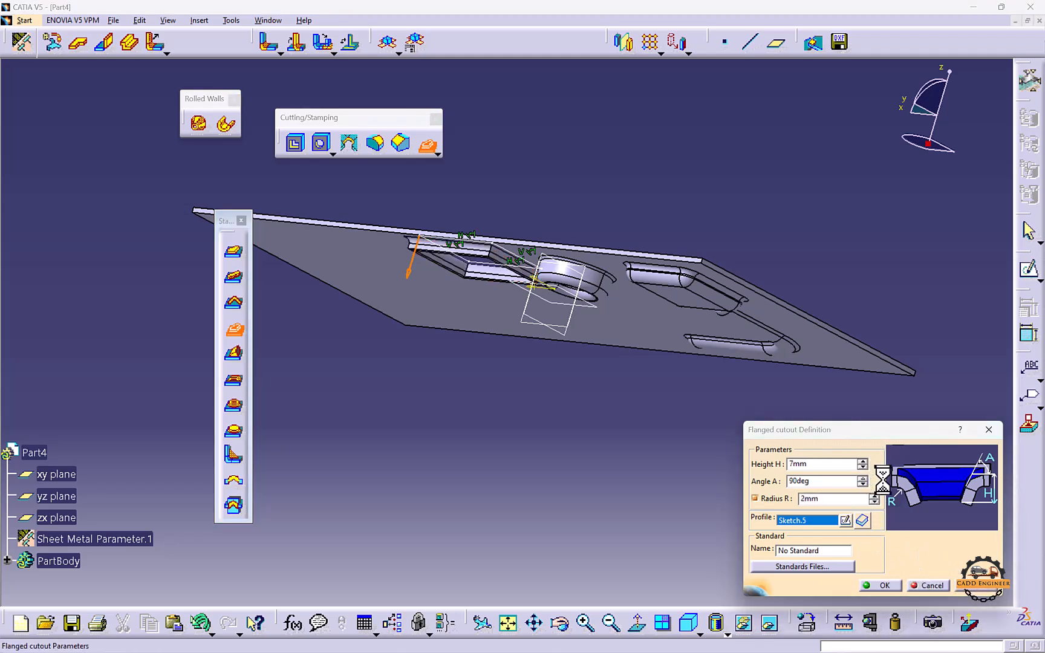
click(862, 462)
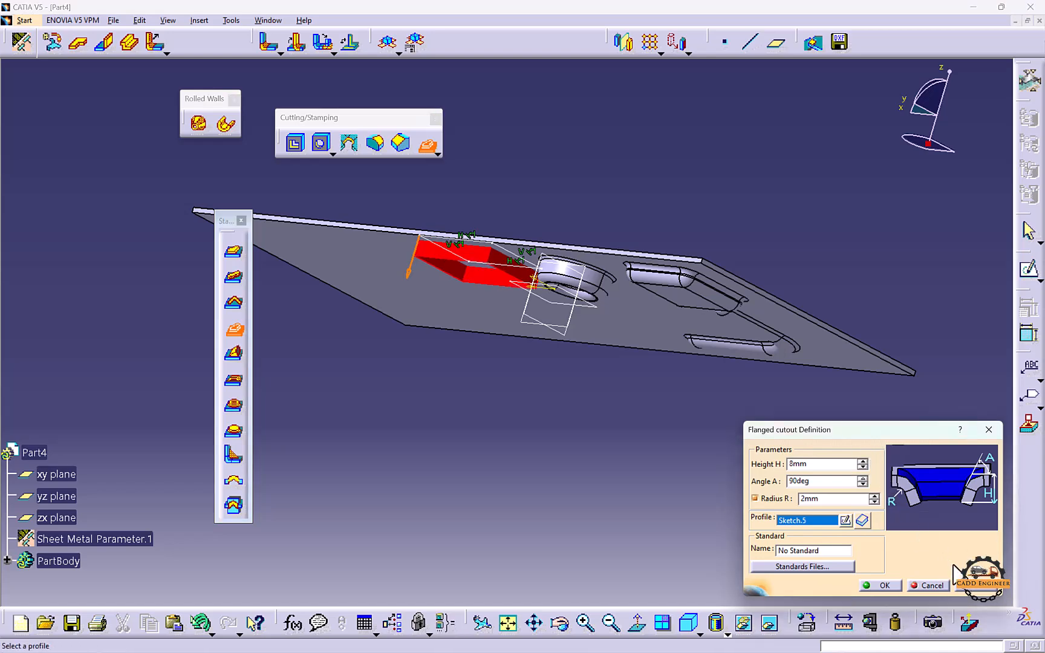
click(973, 587)
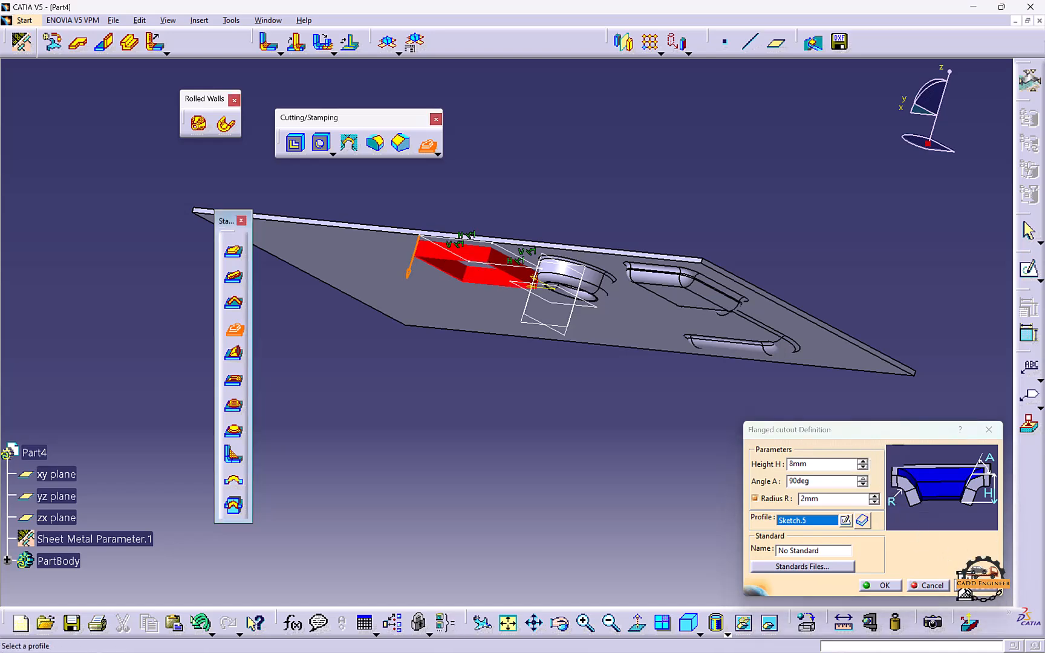
click(865, 584)
Step: Create a flanged hole with cone on the free area beyond the rectangular cutout, with height H 9 mm and major diameter D 14 mm
middle_drag(450, 408, 295, 427)
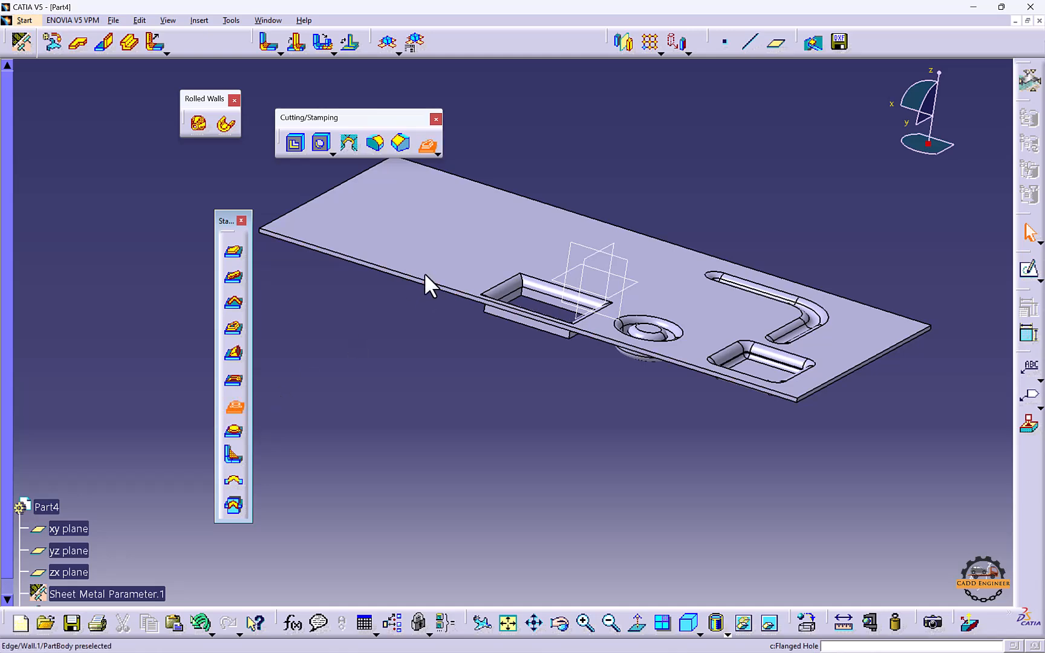
click(466, 247)
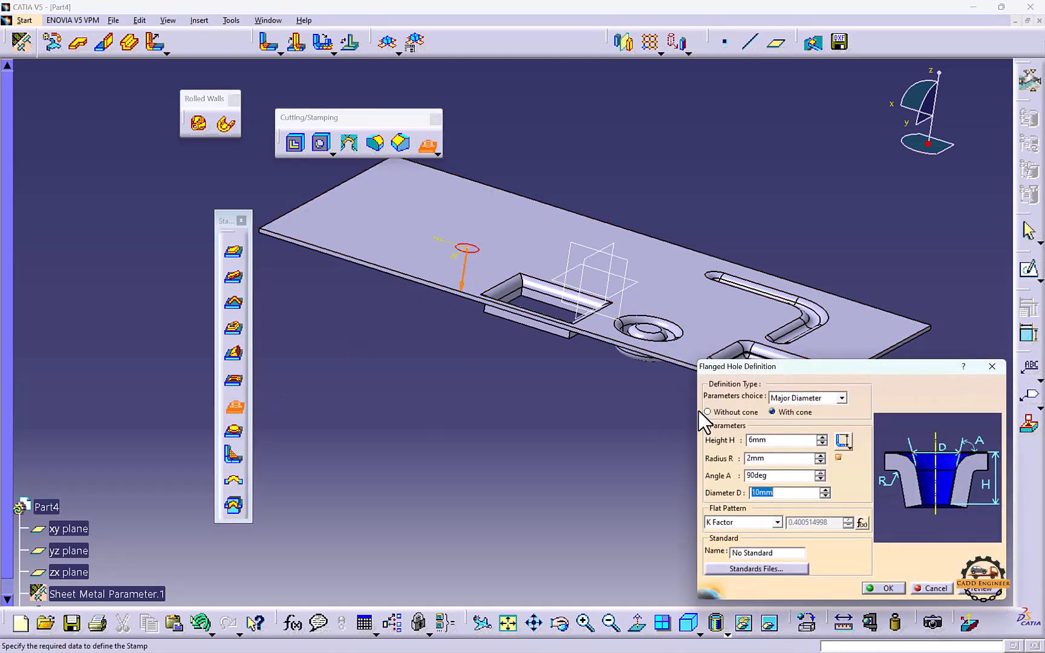
middle_drag(496, 351, 481, 416)
click(819, 438)
click(819, 437)
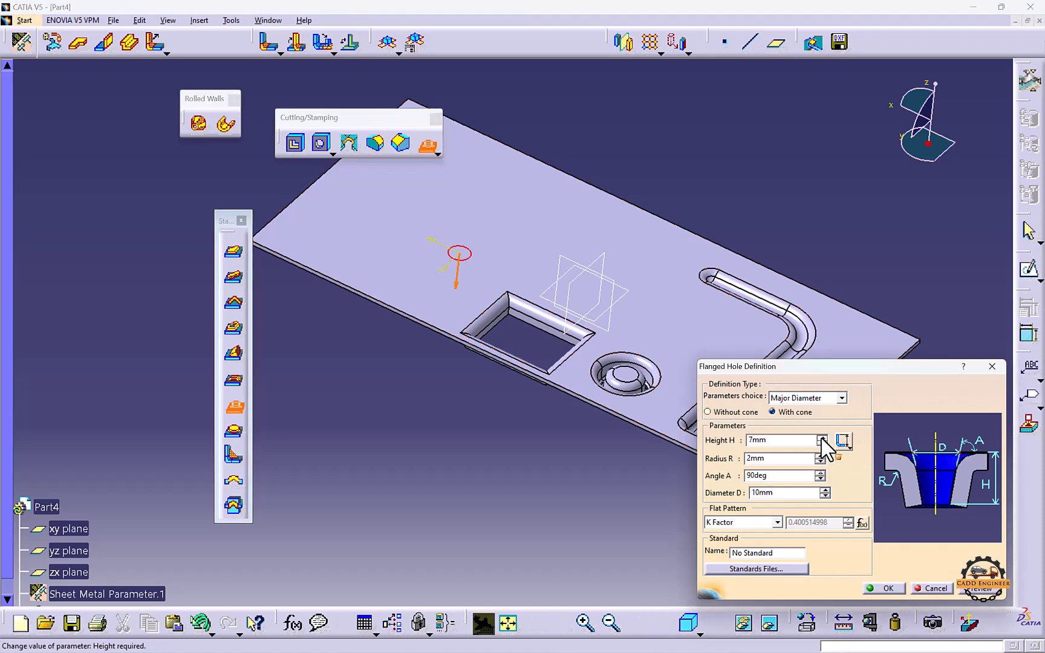
click(825, 490)
click(824, 490)
click(825, 490)
click(824, 490)
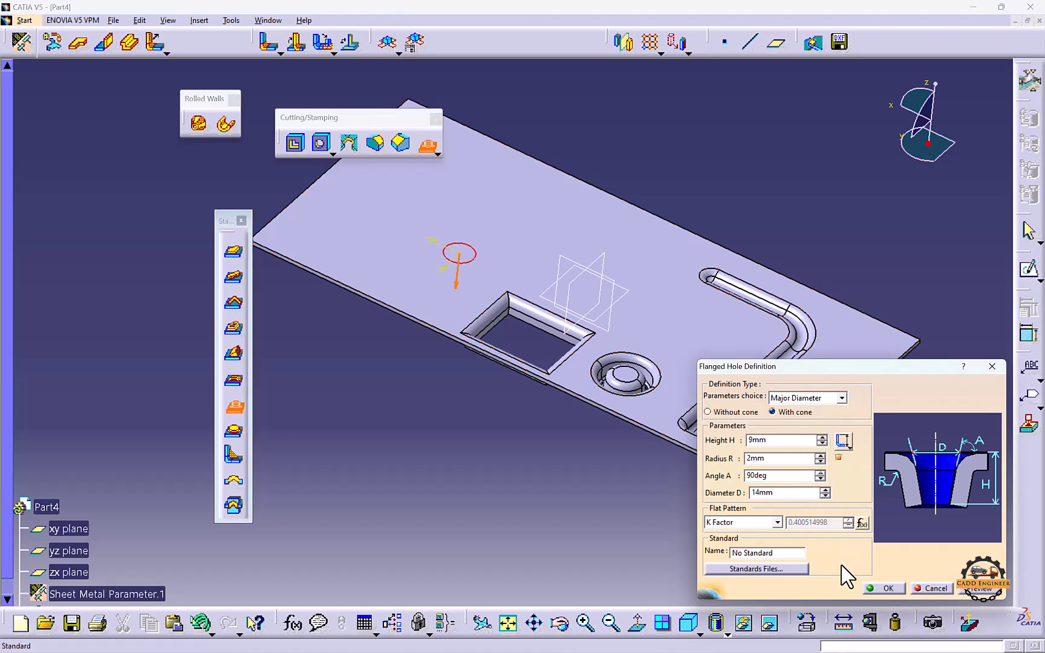
click(884, 588)
Step: Place an upward bridge between the flanged hole and the wall's end, with height H 7 mm, length L 17 mm and width W 9 mm
middle_drag(522, 438, 387, 408)
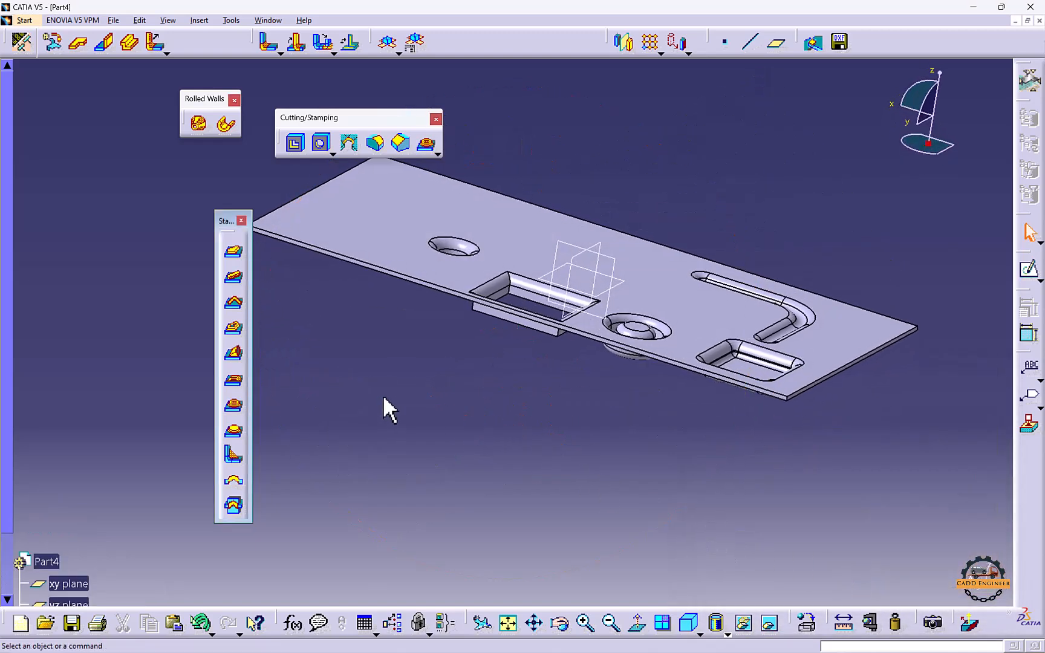
click(237, 383)
middle_drag(391, 334, 443, 420)
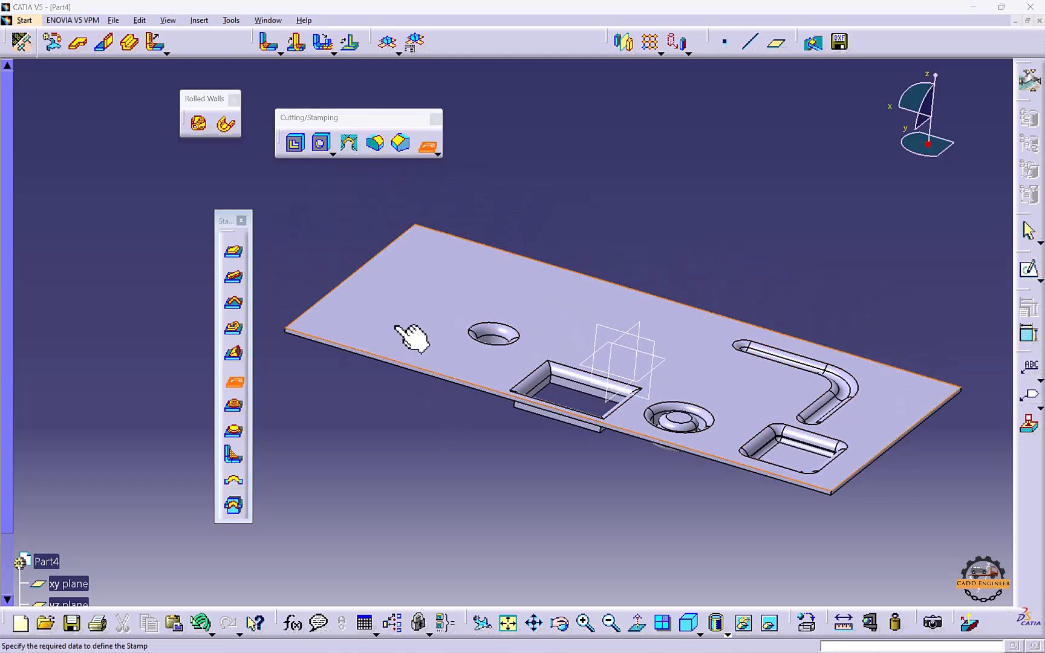
click(396, 327)
middle_drag(408, 338, 430, 338)
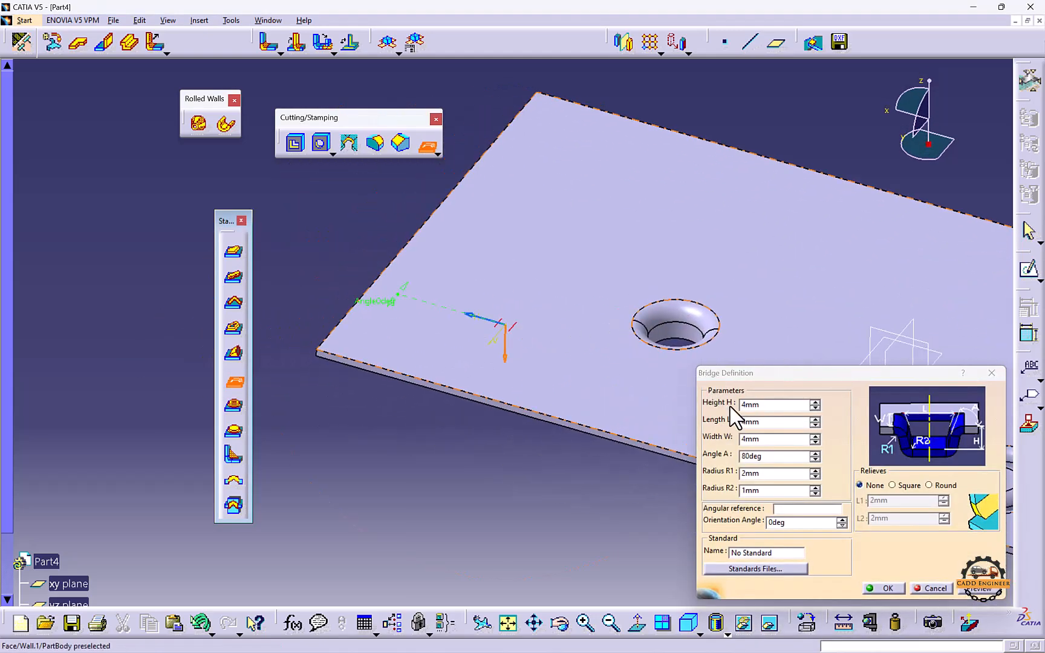
click(814, 437)
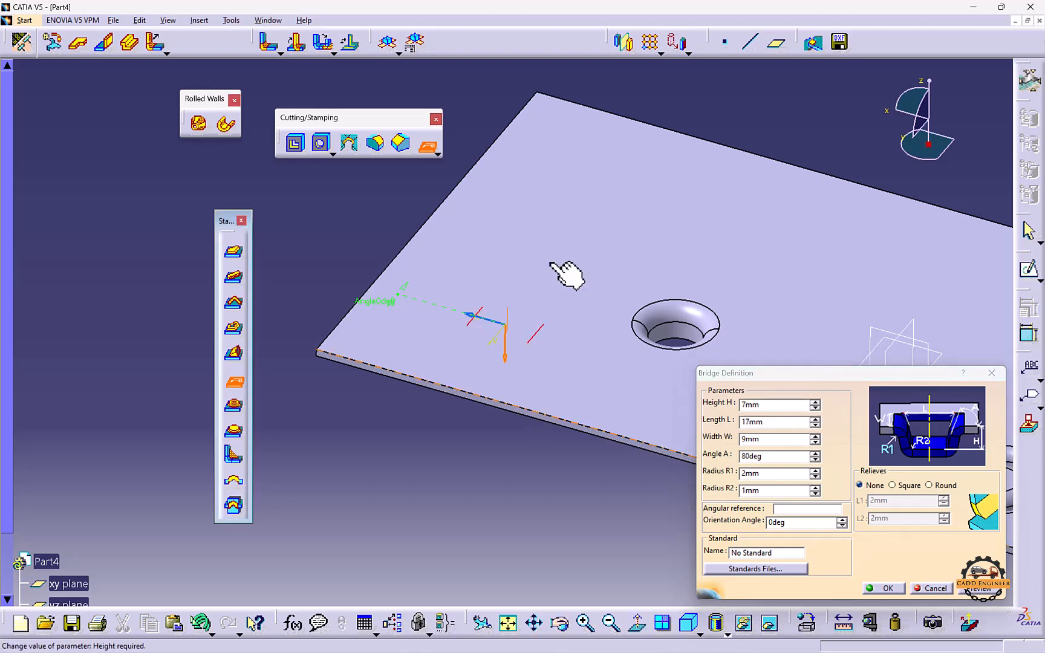
middle_drag(562, 270, 502, 405)
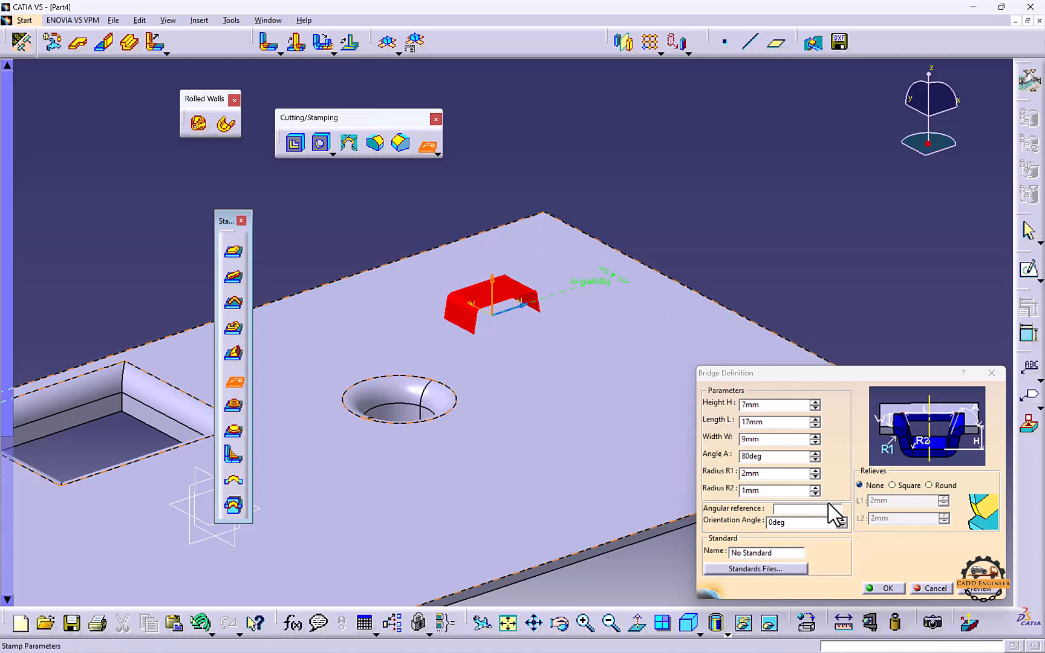
click(955, 587)
middle_drag(552, 366, 592, 443)
Step: Compare square relieves on the bridge with round ones and create it with round relieves
click(892, 485)
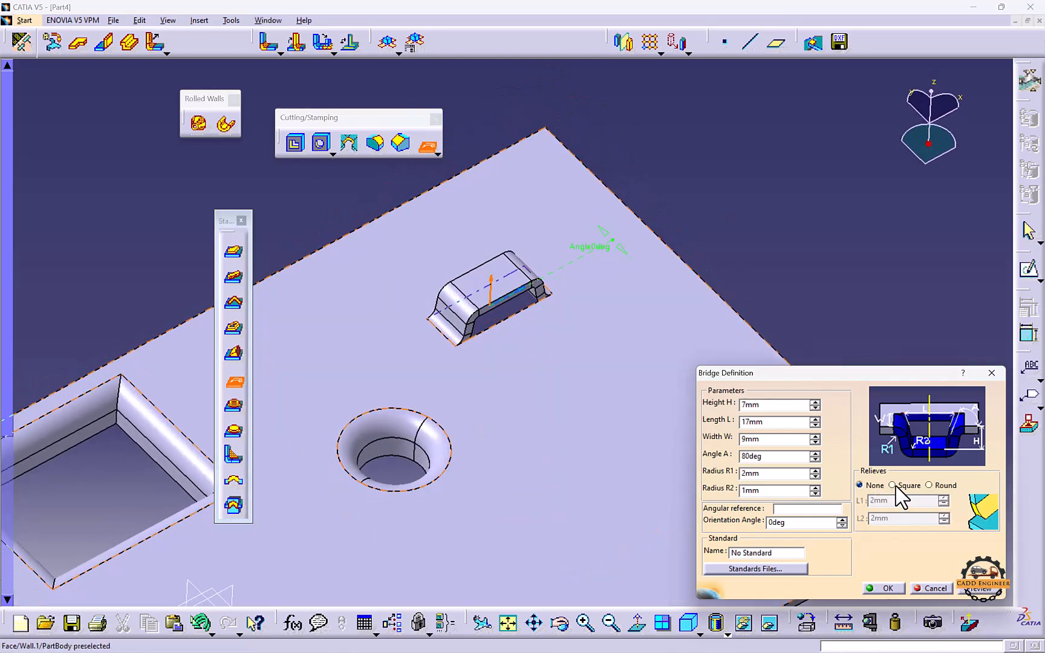
mouse_move(508, 401)
middle_down()
mouse_move(497, 492)
mouse_move(499, 393)
middle_up()
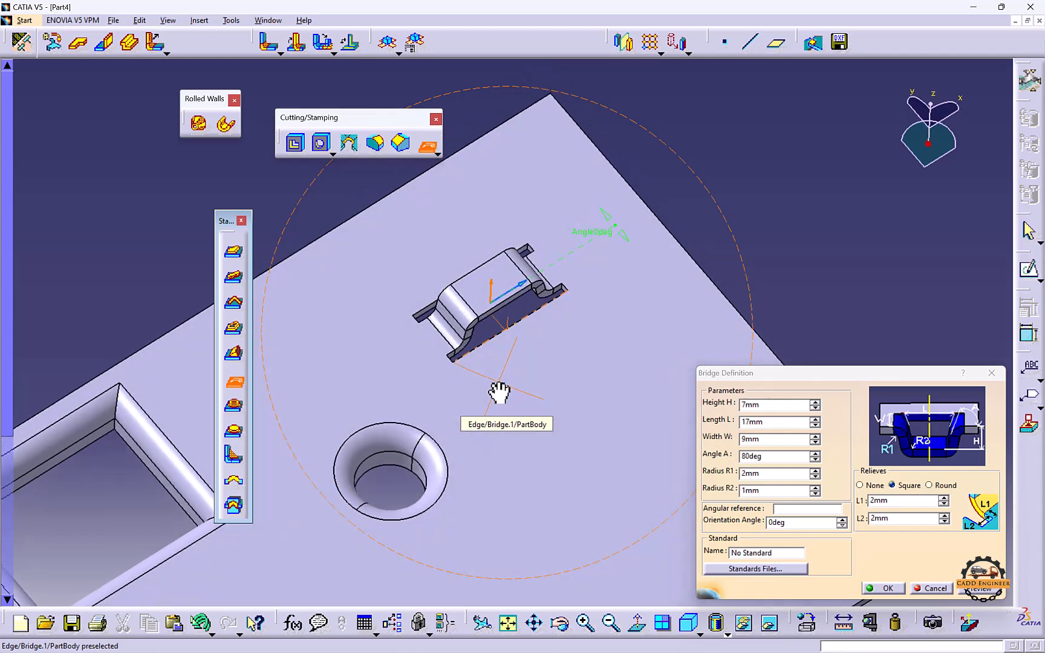
click(929, 485)
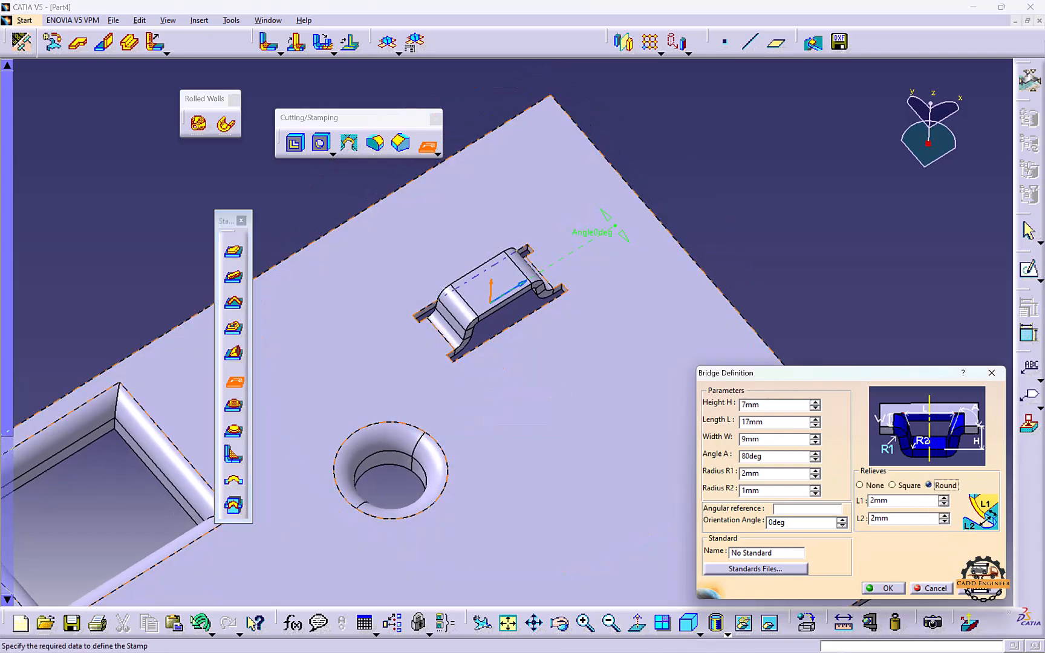
middle_drag(602, 401, 547, 283)
click(884, 589)
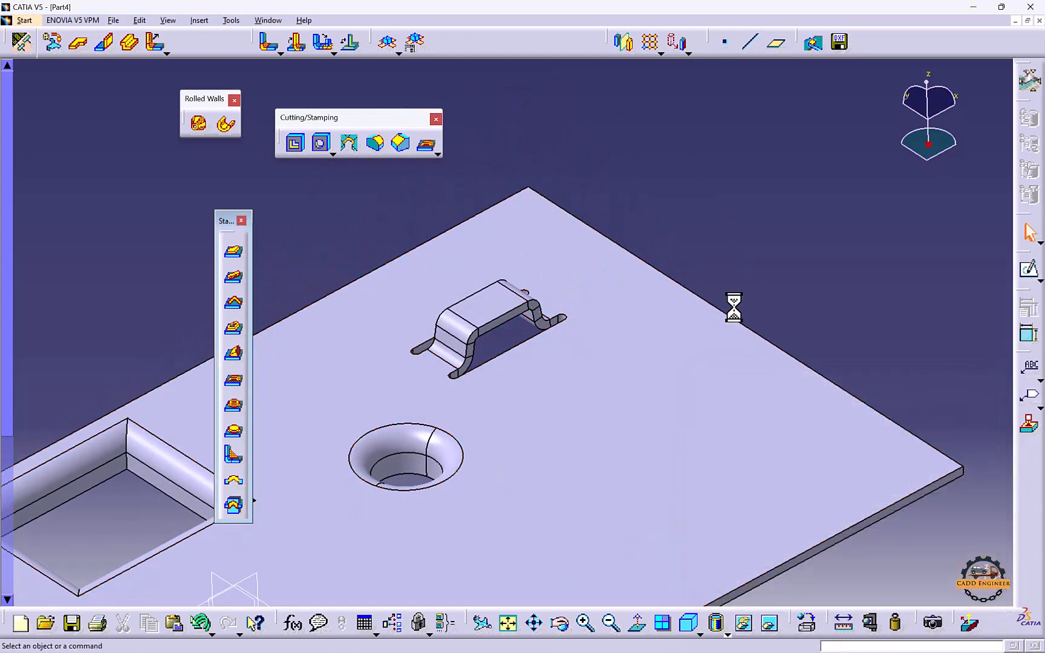
Step: Start a louver and sketch a centered rectangle about 64 mm wide and 4 mm high on the wall, beside the L-shaped bead
click(246, 382)
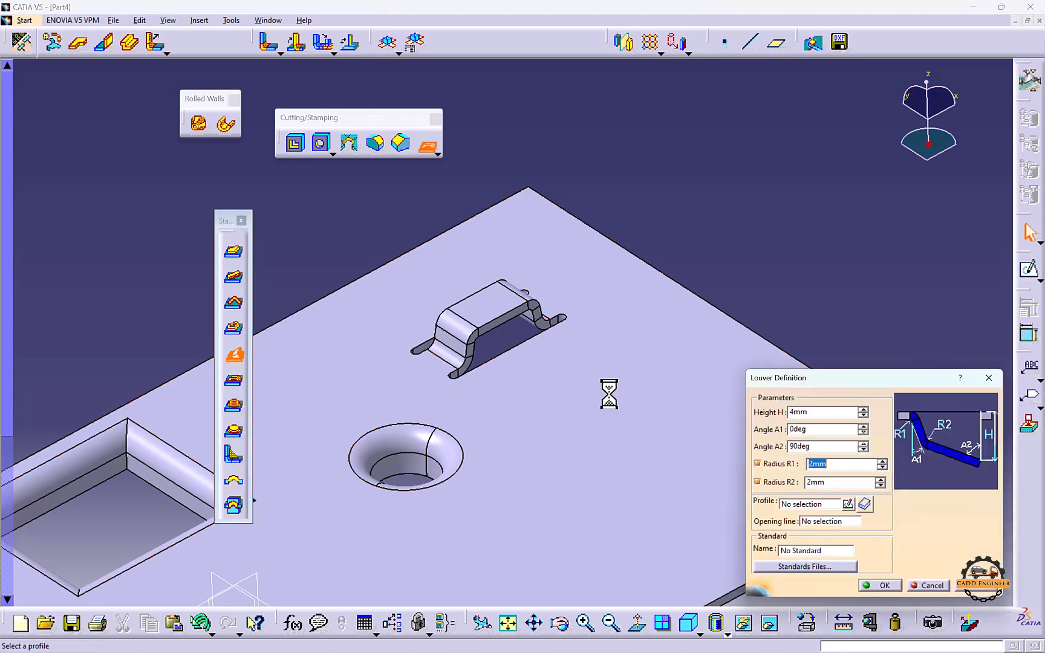
middle_drag(607, 407, 514, 296)
click(848, 504)
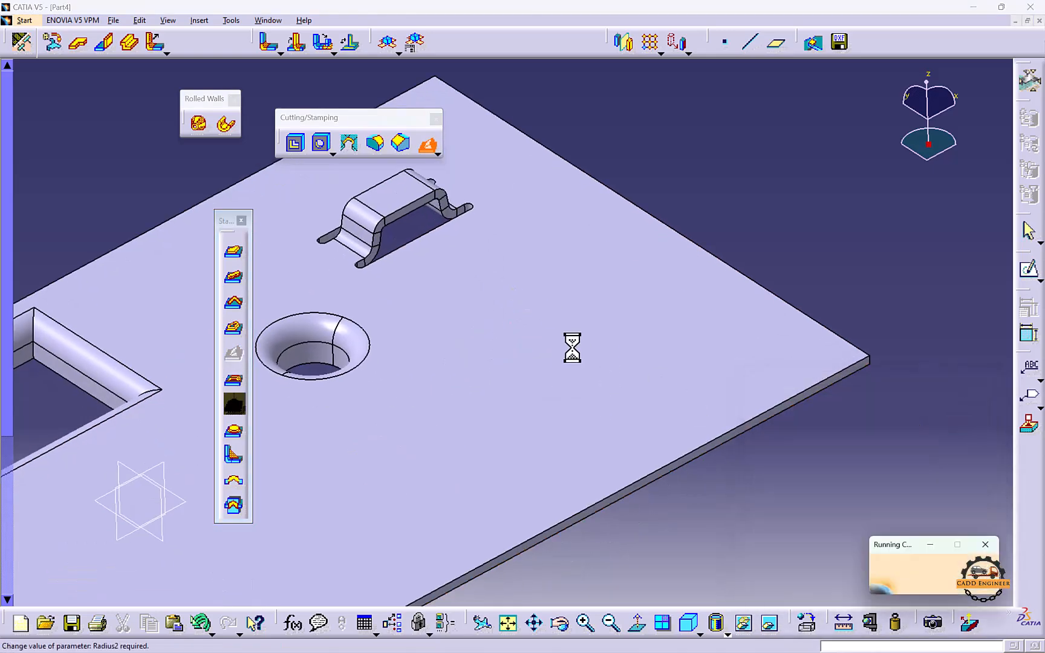
click(548, 323)
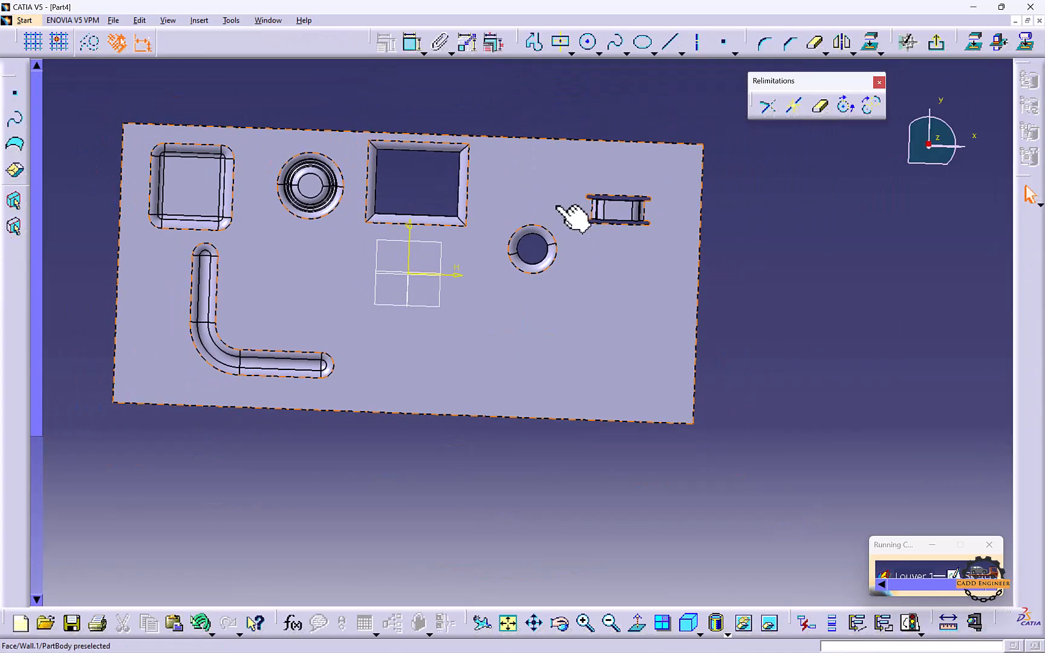
click(561, 44)
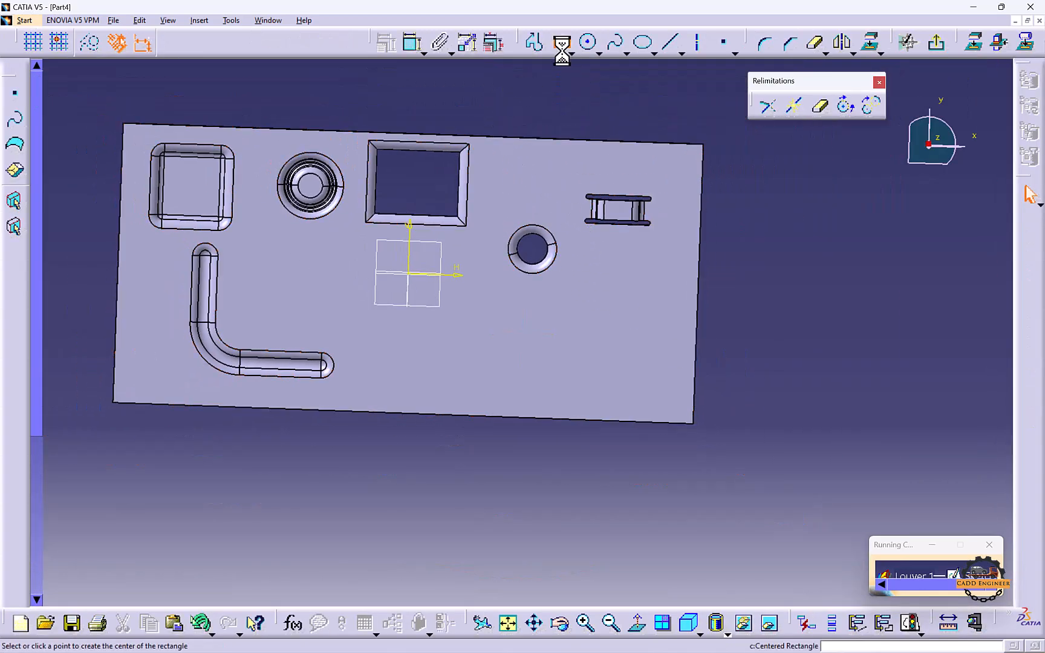
click(409, 354)
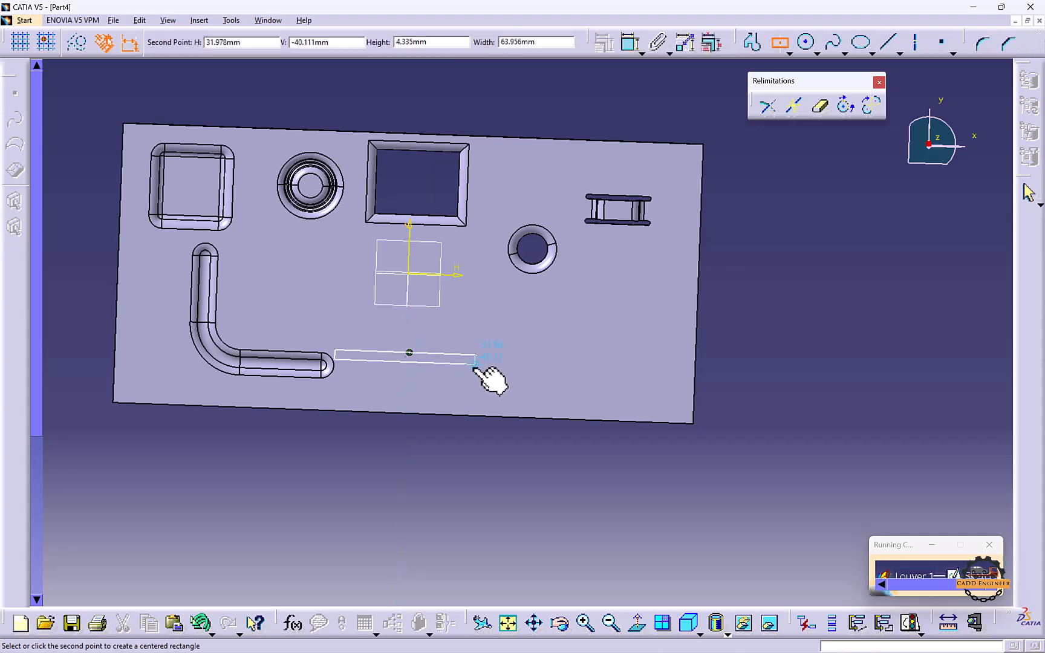
click(473, 370)
Step: Reshape the louver rectangle into a long narrow strip and move it clear of the L-shaped bead
drag(416, 361, 455, 355)
click(839, 431)
drag(314, 345, 354, 345)
click(410, 347)
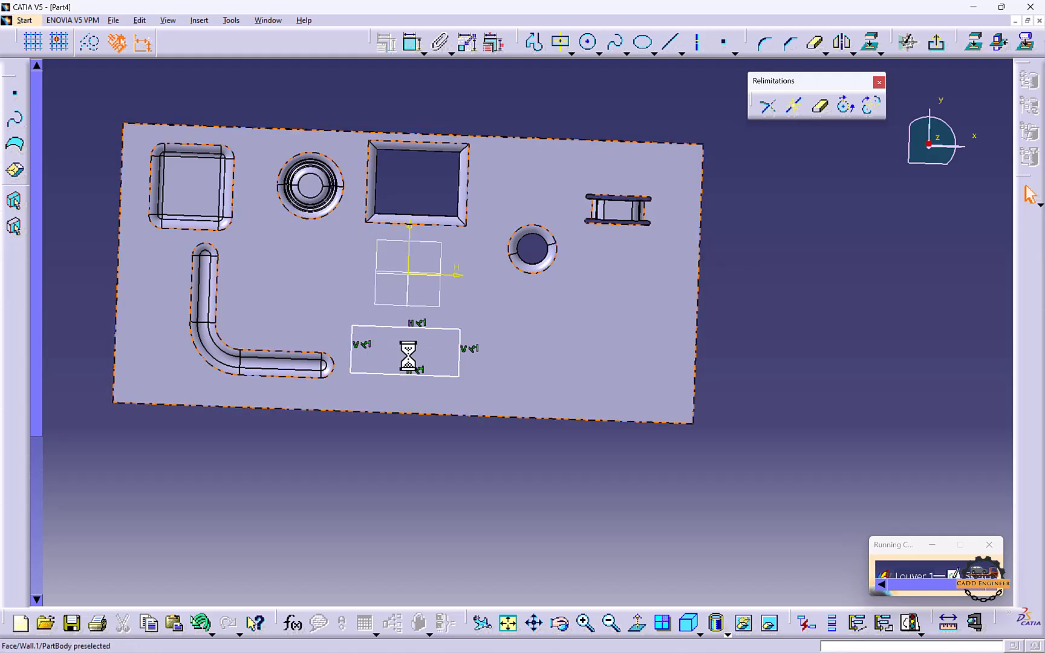
drag(408, 357, 457, 363)
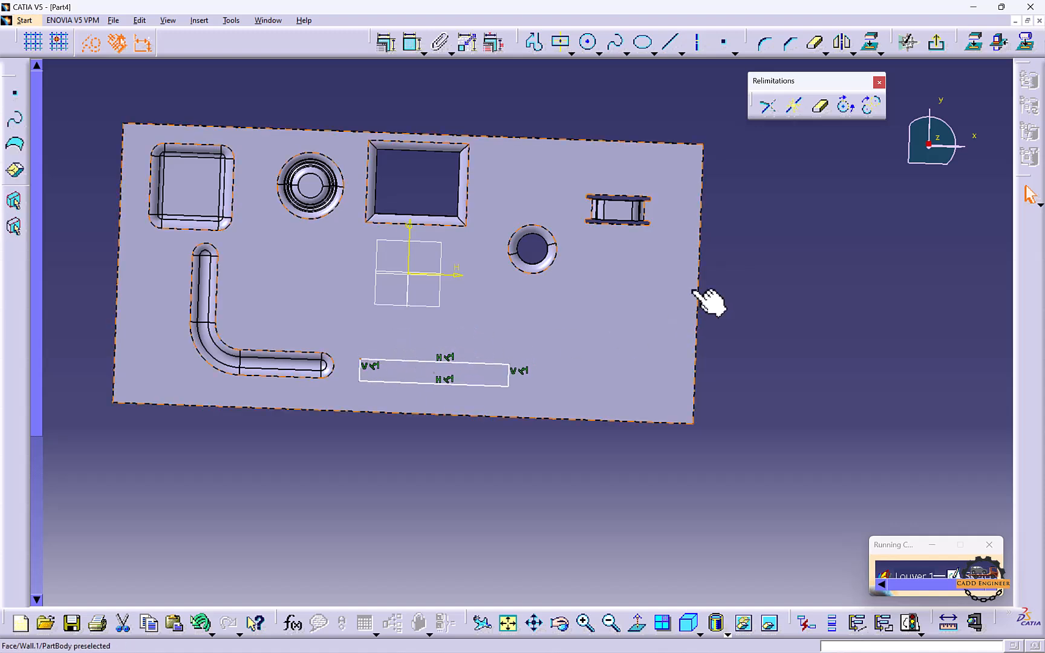
Step: Finish the louver sketch, pick the rectangle's long outer edge as the opening line and preview the louver
click(936, 44)
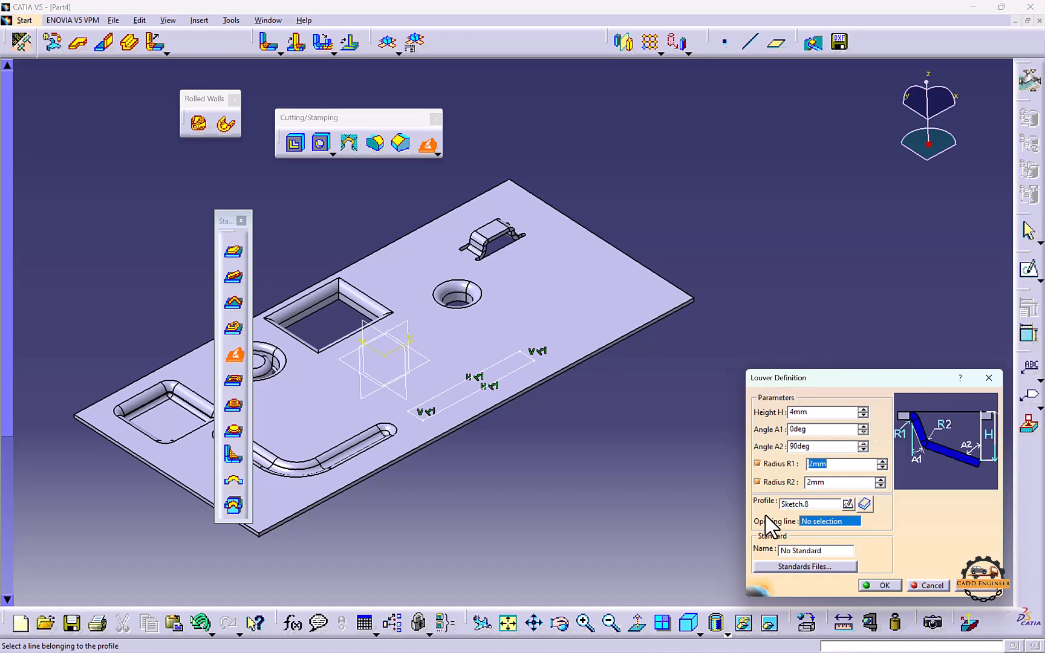
click(505, 378)
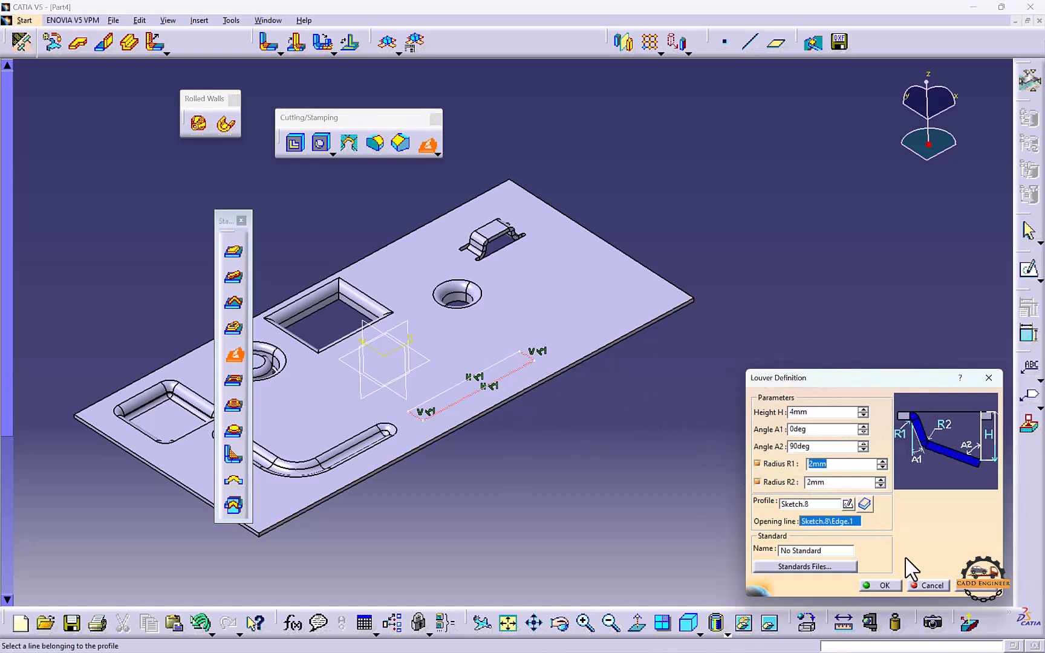
middle_drag(597, 432, 644, 359)
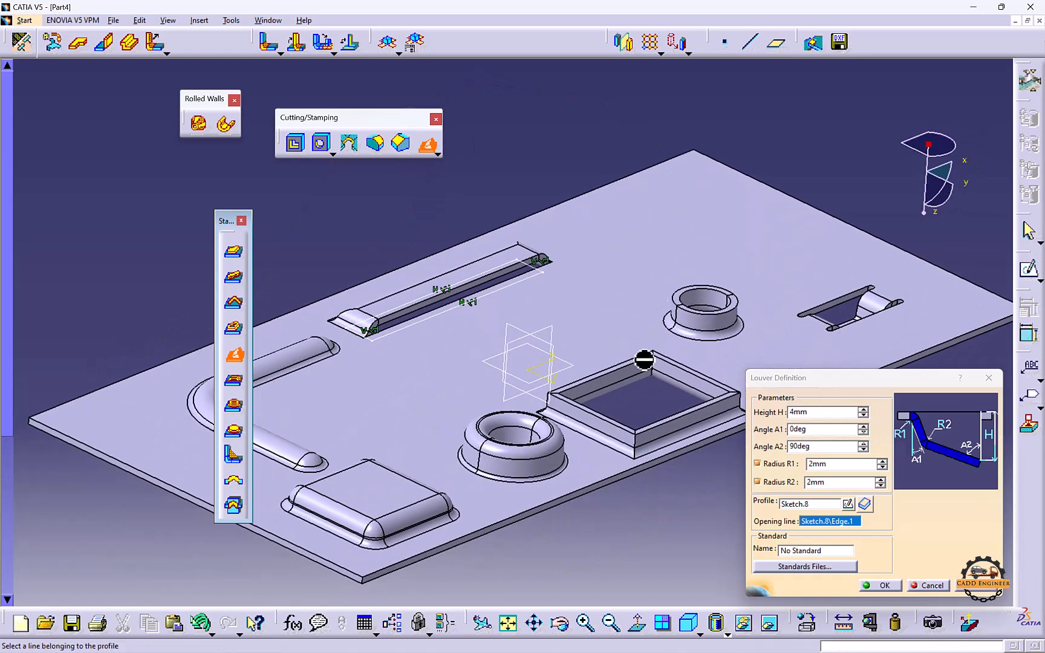
click(888, 583)
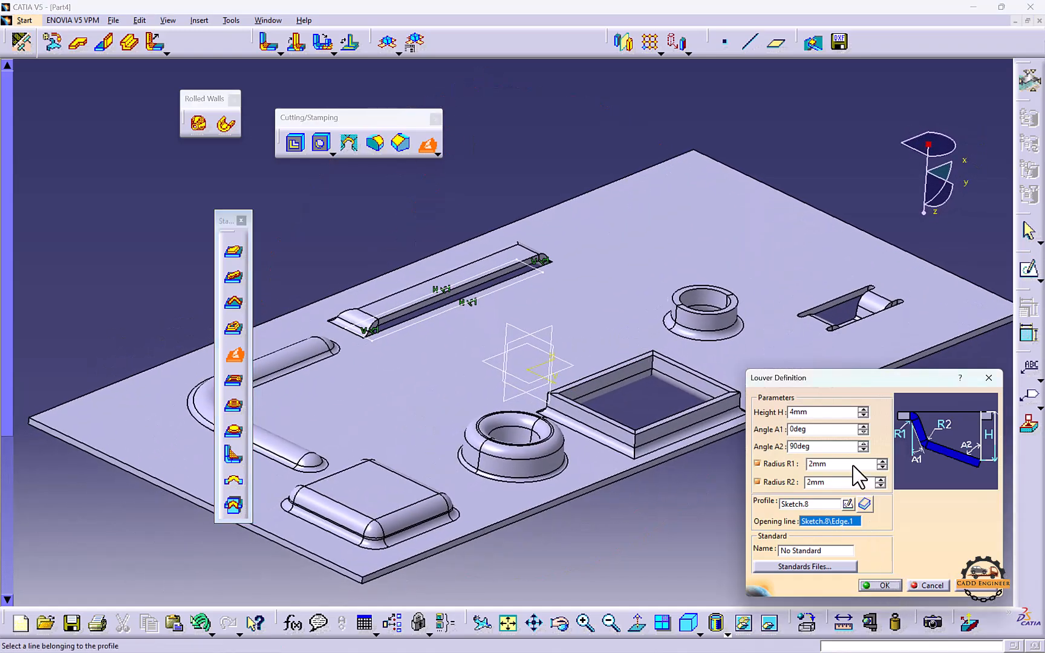
Step: Set the louver's height H to 7 mm, keeping angles of 0 and 90 degrees and 2 mm radii, and create it
click(864, 408)
click(864, 409)
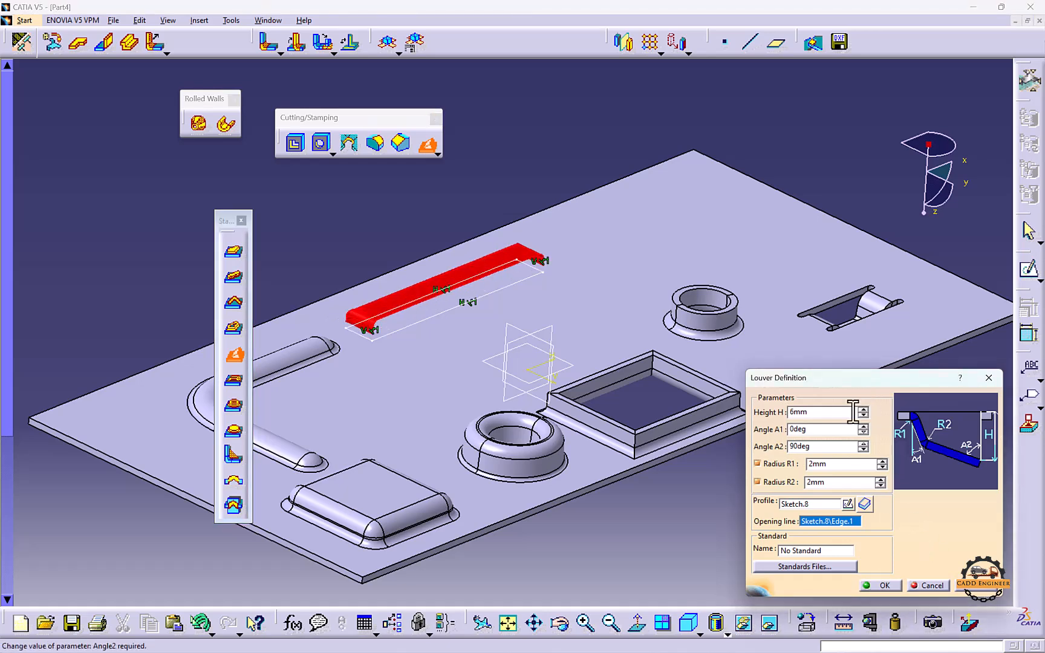
click(863, 408)
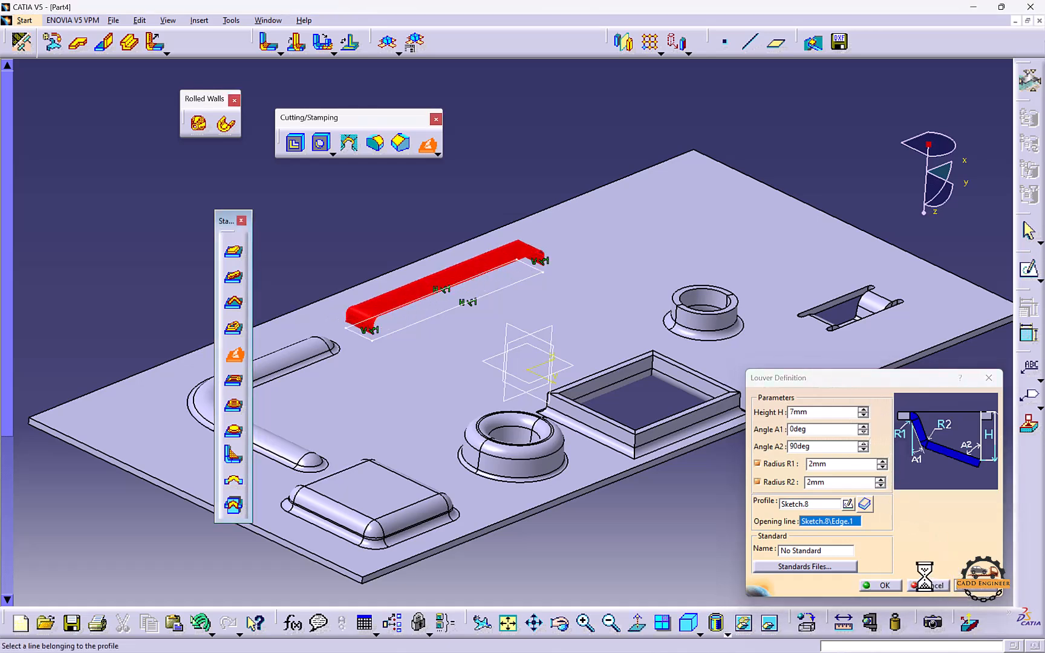
click(882, 584)
click(869, 587)
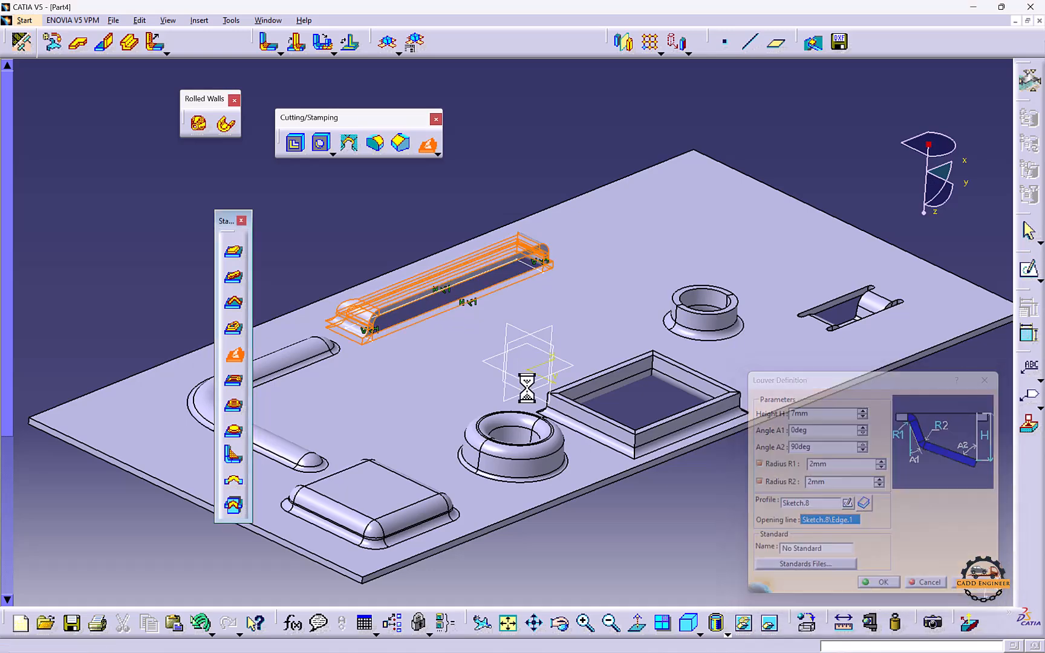
Step: Create a circular stamp between the louver and the wall's end, with height H 14 mm, diameter D 21 mm and angle A 80 degrees
middle_drag(486, 354, 665, 457)
middle_drag(593, 406, 290, 396)
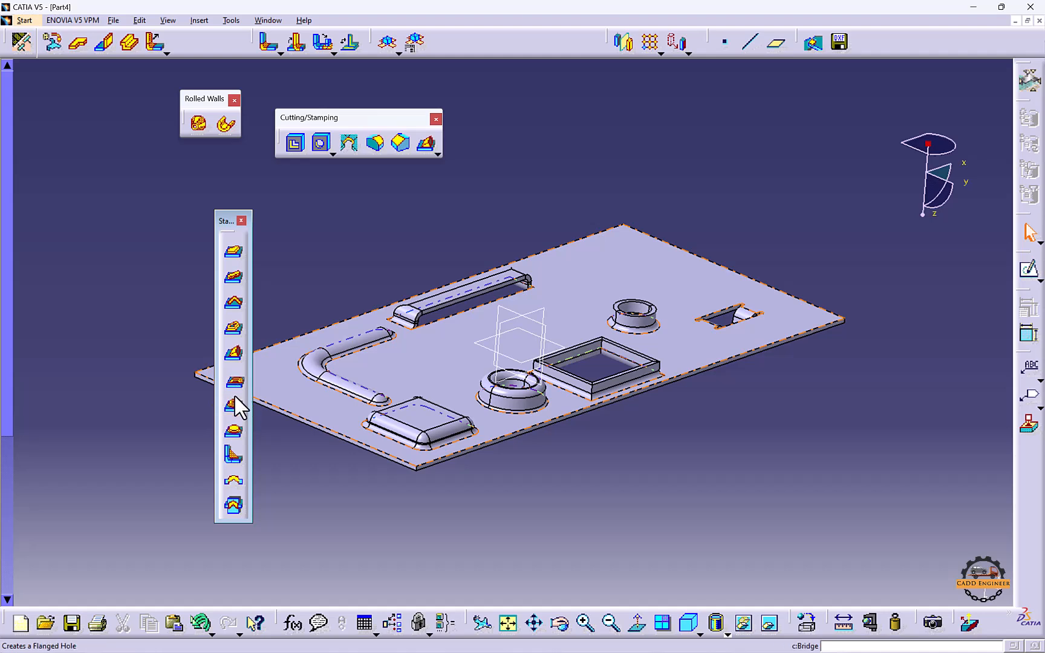
click(235, 432)
click(613, 266)
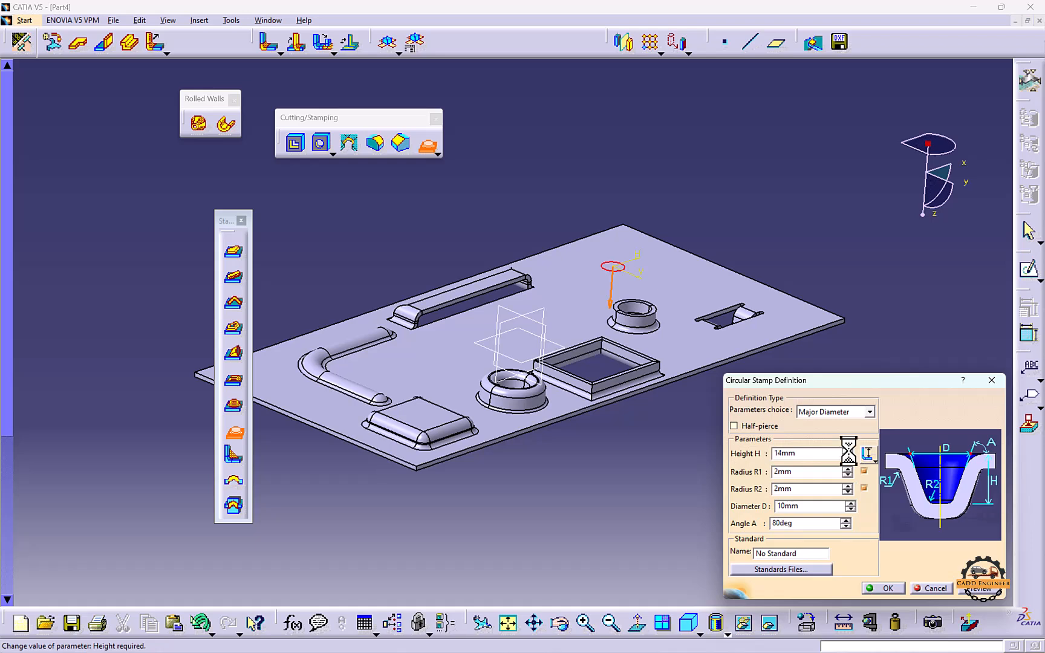
click(850, 502)
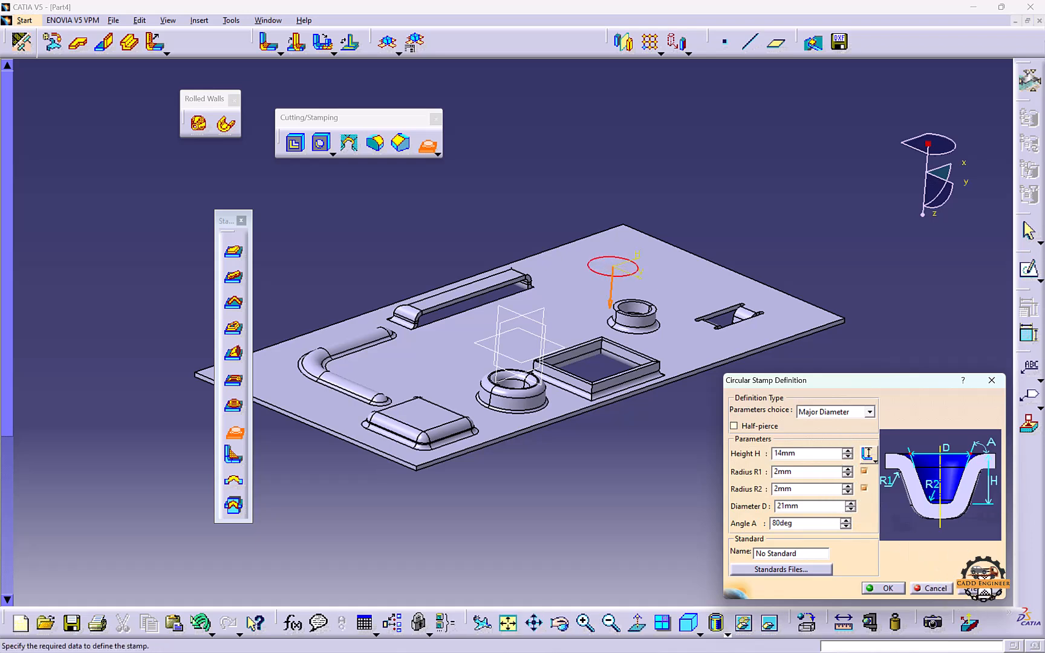
mouse_move(623, 366)
middle_down()
mouse_move(516, 154)
mouse_move(581, 350)
mouse_move(611, 375)
middle_up()
click(886, 589)
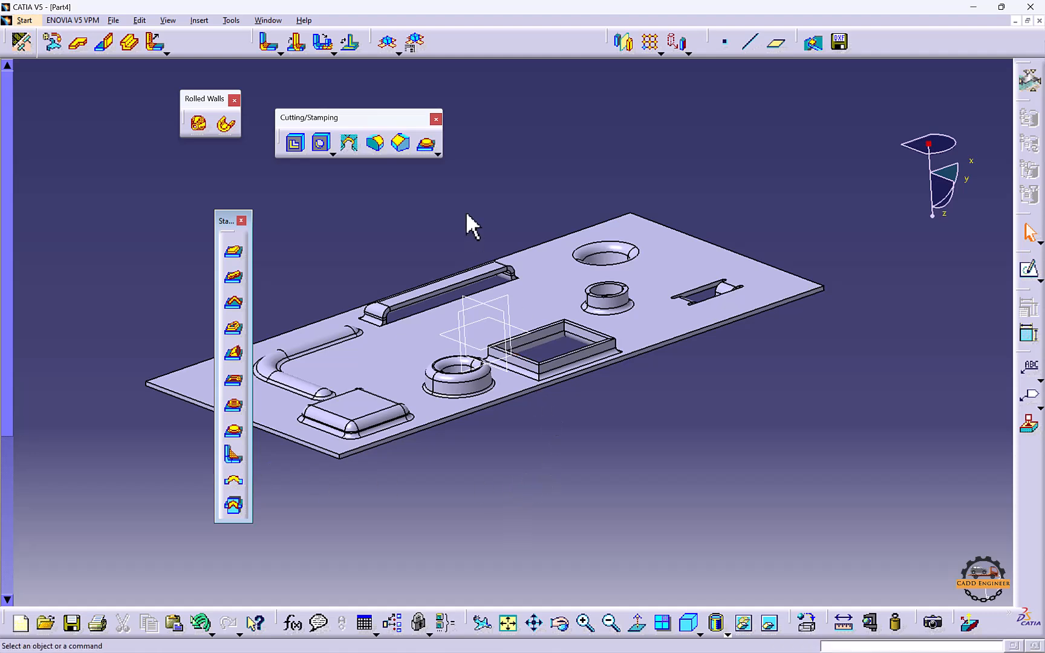
Step: Add an 85 mm high wall with bend at 90 degrees on the wall's short edge beside the circular stamp and bridge
click(104, 43)
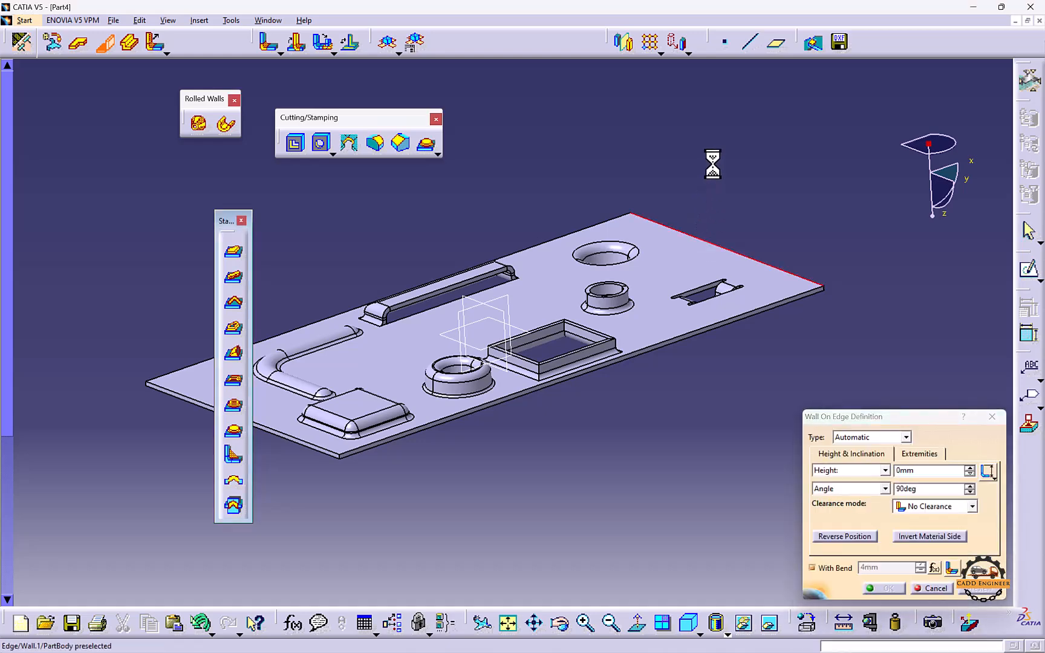
middle_drag(742, 304, 744, 341)
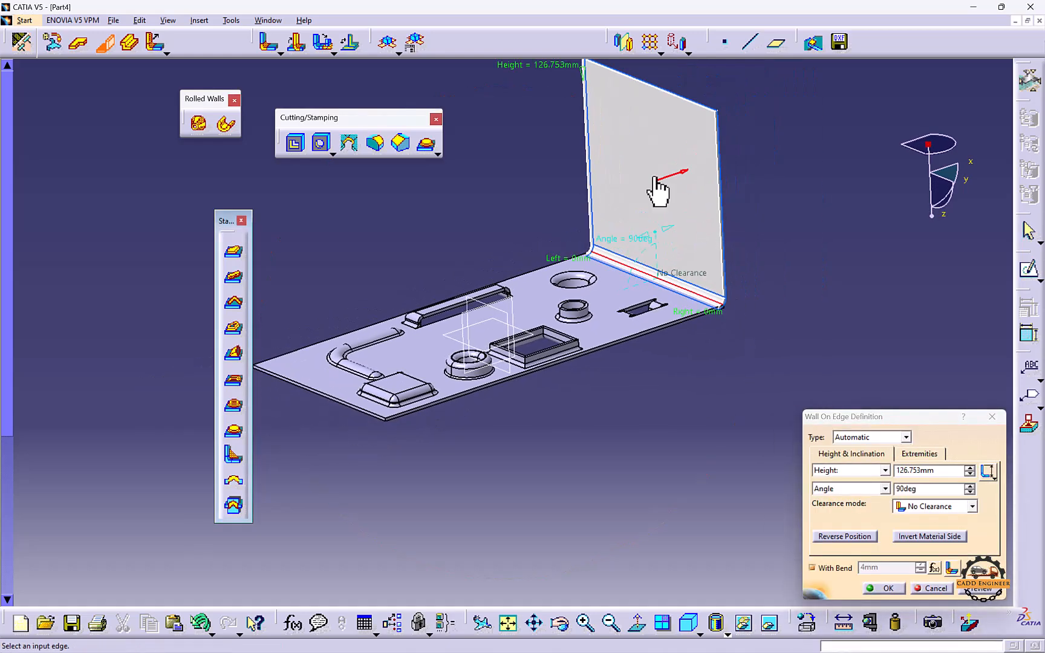
drag(578, 79, 584, 127)
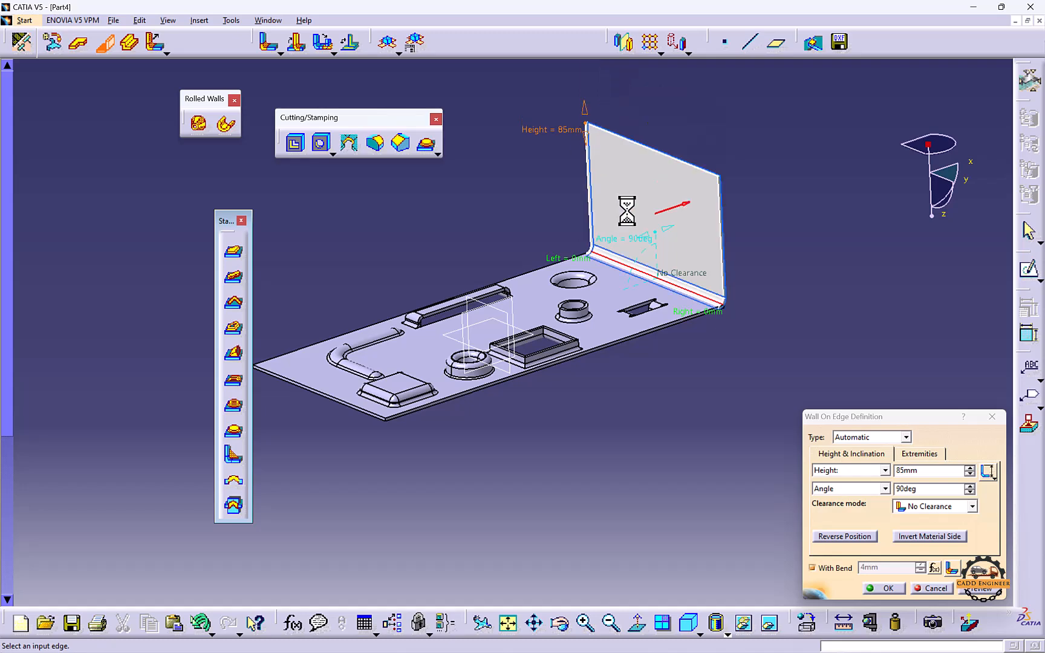
click(882, 588)
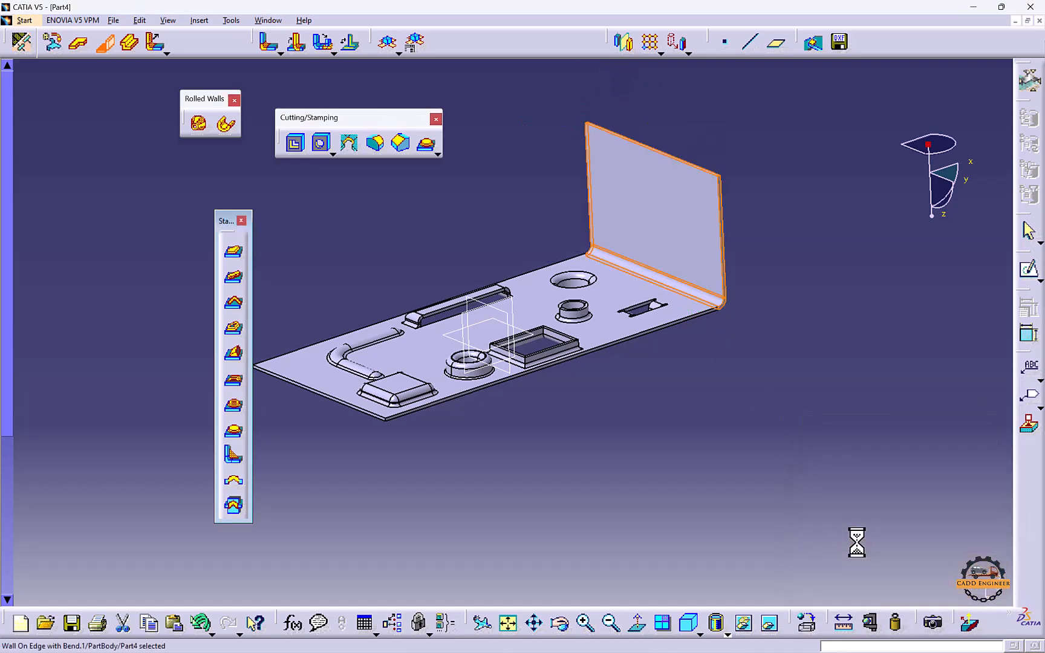
Step: Create a stiffening rib on the bend, with length L 30 mm, radii R1 and R2 2 mm and angle A 80 degrees
middle_drag(730, 430, 620, 303)
click(239, 456)
click(518, 284)
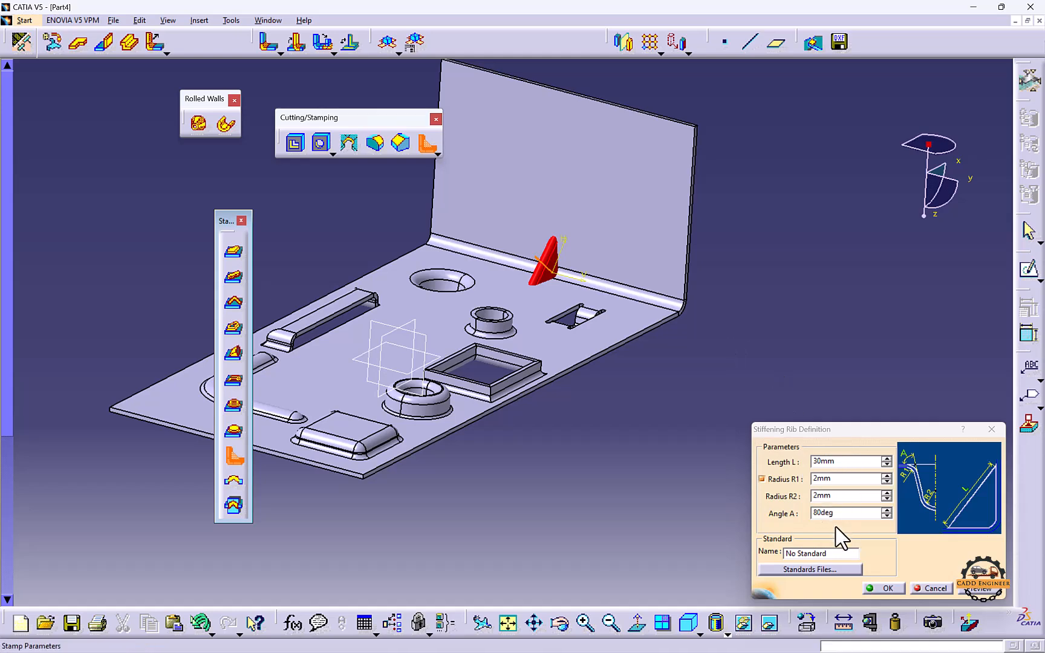
middle_drag(627, 397, 667, 434)
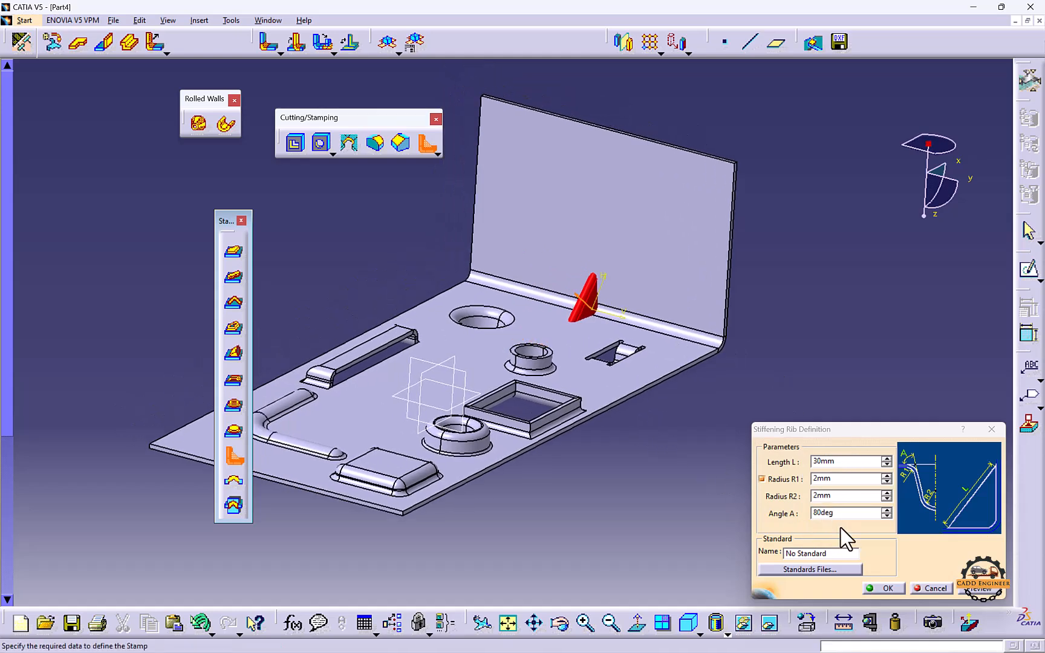
click(883, 589)
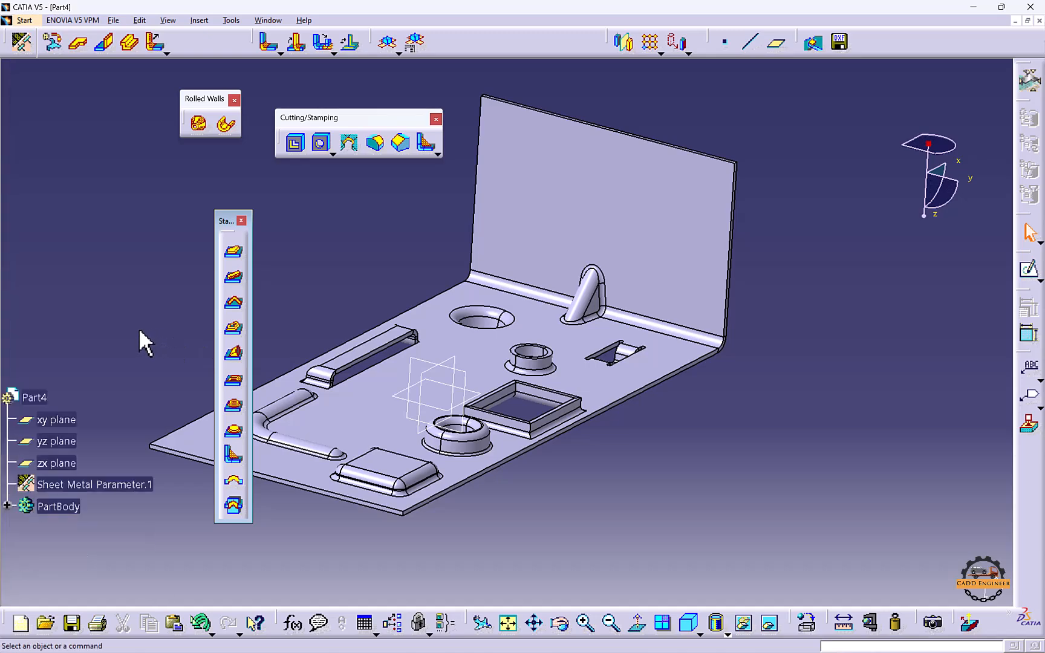
Step: Open the stiffening rib's positioning sketch and dimension the distance between its origin and the wall's long edge on the bridge side
click(8, 232)
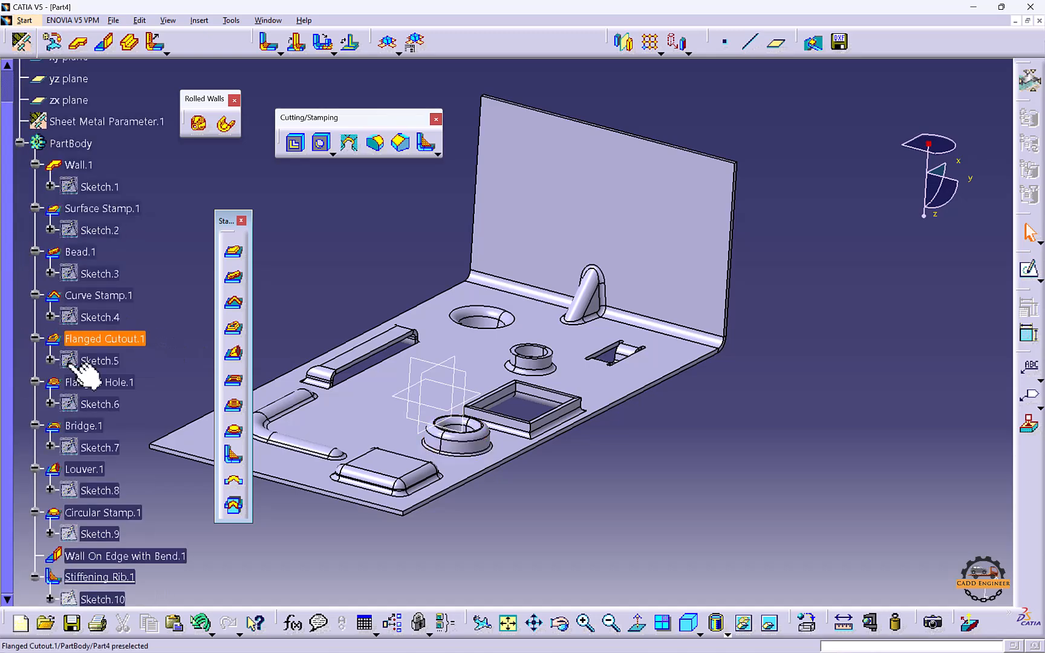
scroll(84, 375, down, 6)
double_click(100, 270)
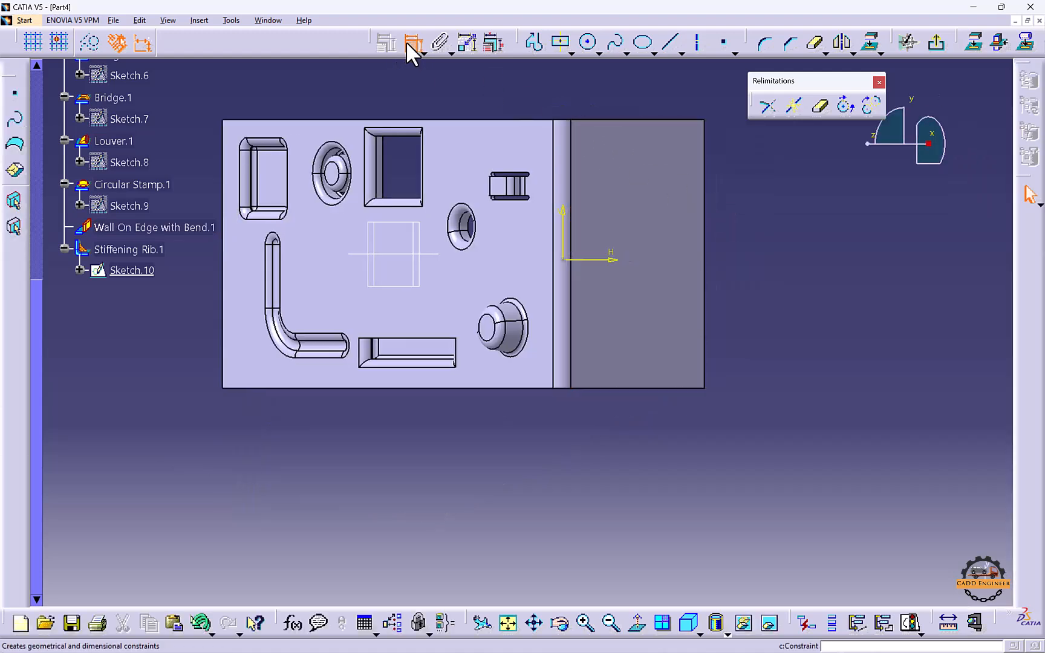
click(563, 120)
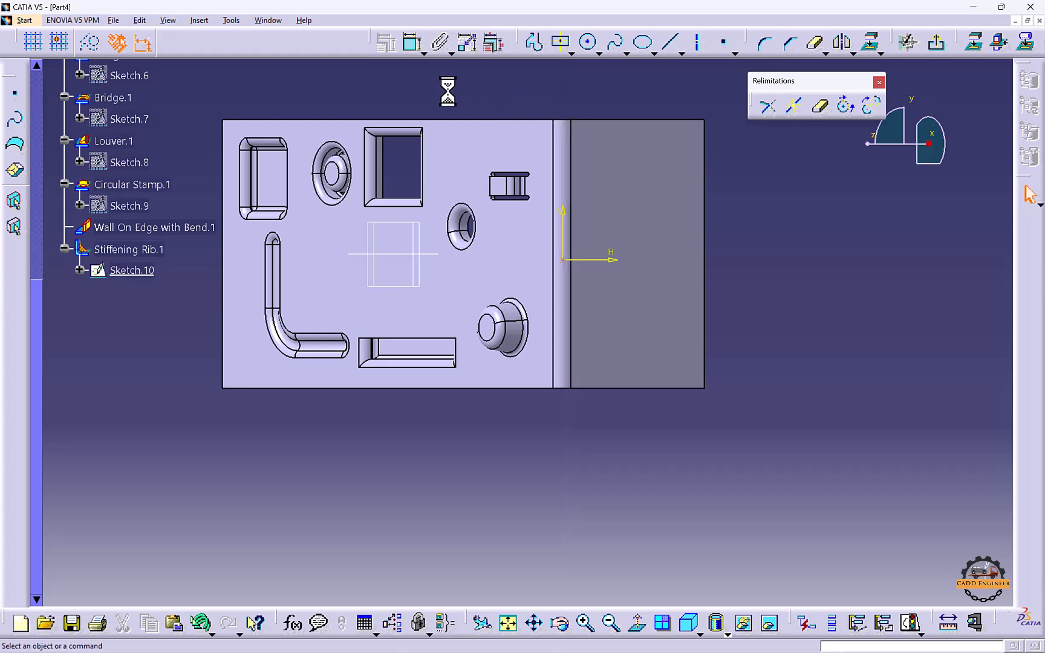
click(413, 42)
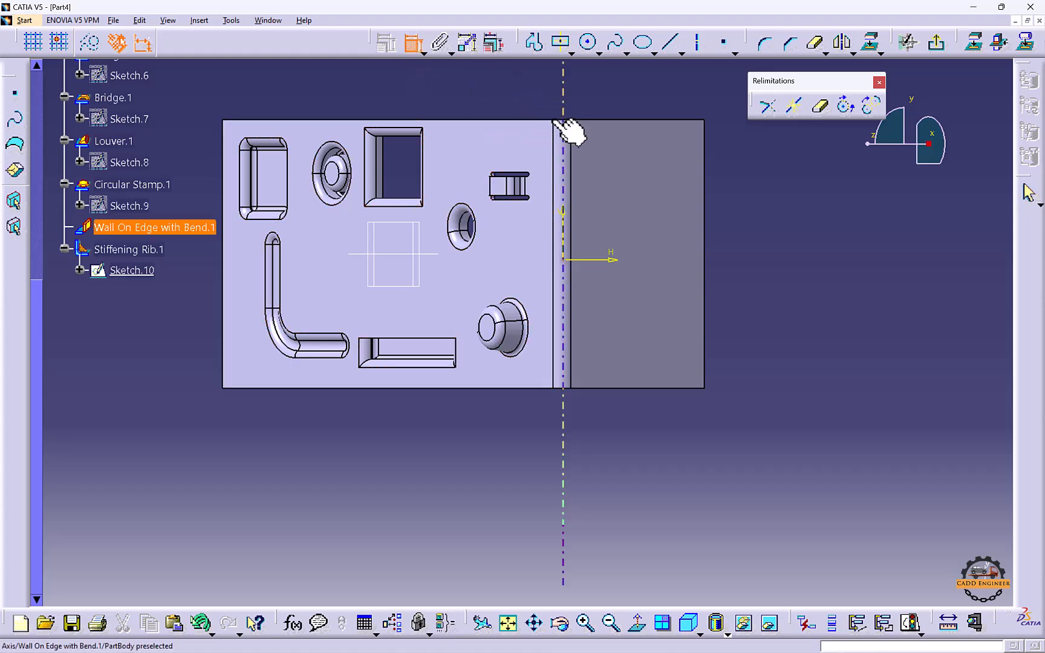
click(568, 261)
click(746, 192)
Step: Set the rib's distance from the wall's long edge to 20 mm and finish the sketch
double_click(748, 193)
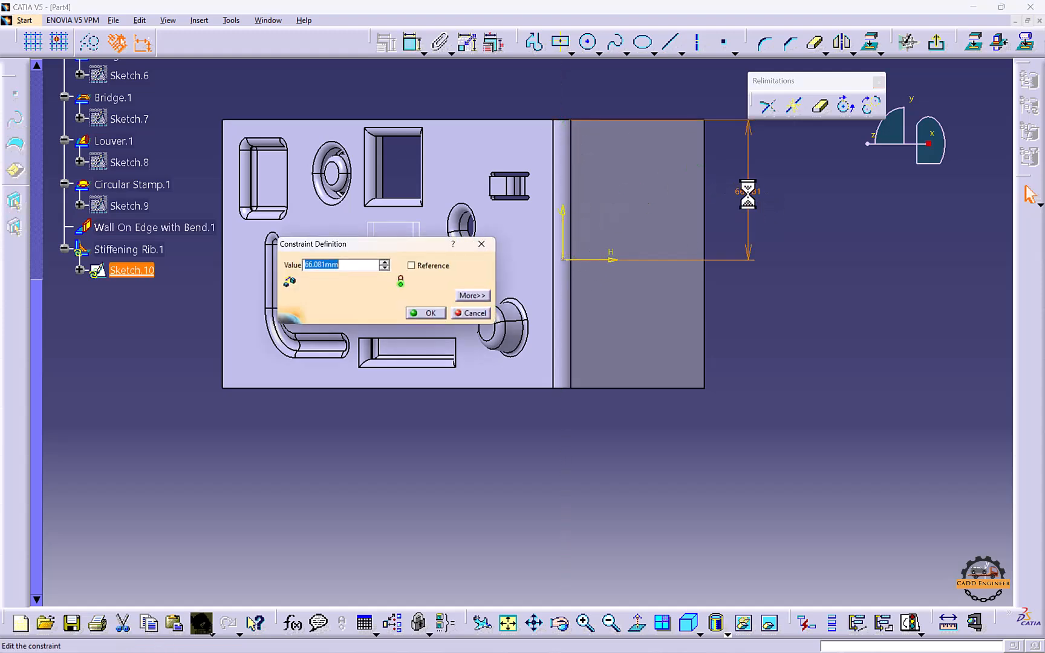
text(20)
key(Return)
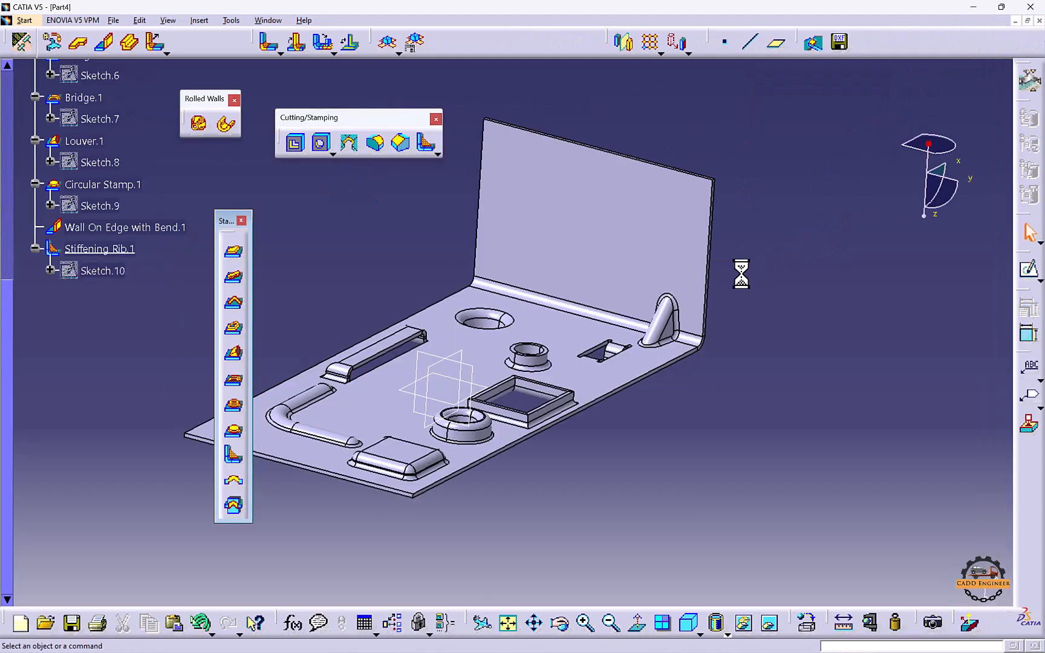
Step: Place a dowel with diameter D 17 mm near the upper corner of the vertical wall, away from the stiffening rib
mouse_move(712, 350)
middle_down()
mouse_move(809, 306)
mouse_move(696, 339)
middle_up()
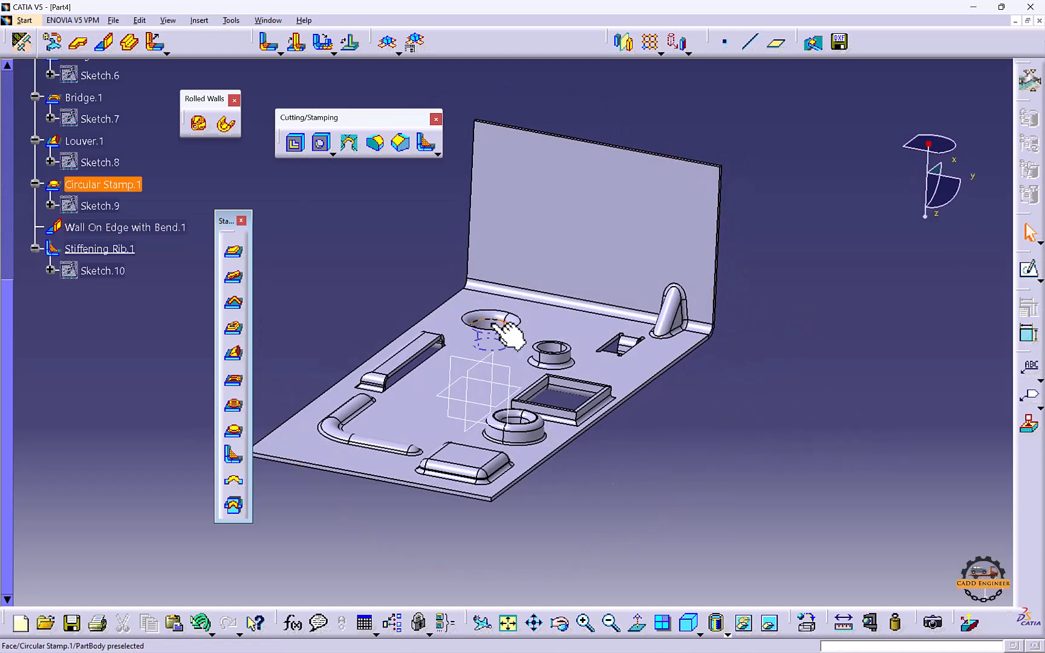
scroll(493, 325, up, 1)
middle_drag(493, 325, 508, 300)
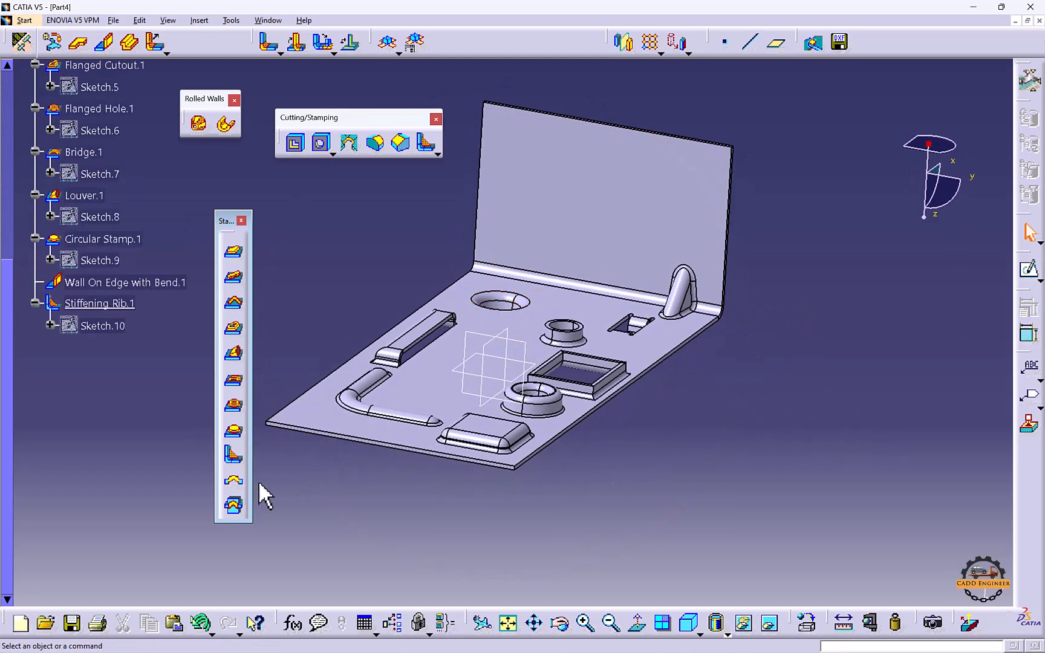
click(234, 482)
click(525, 162)
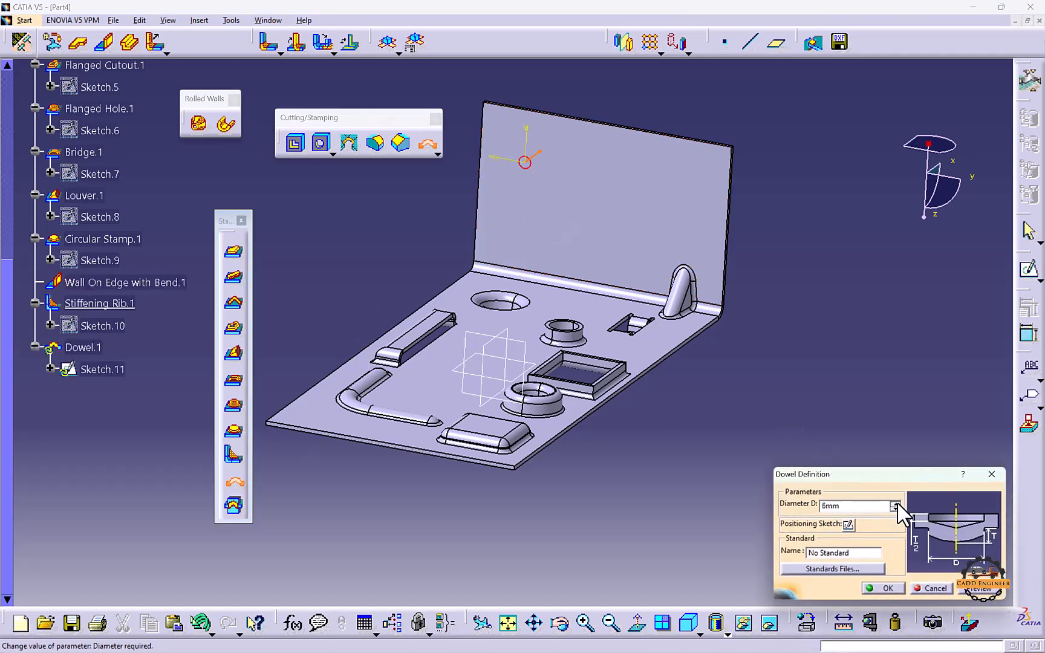
click(895, 503)
click(881, 587)
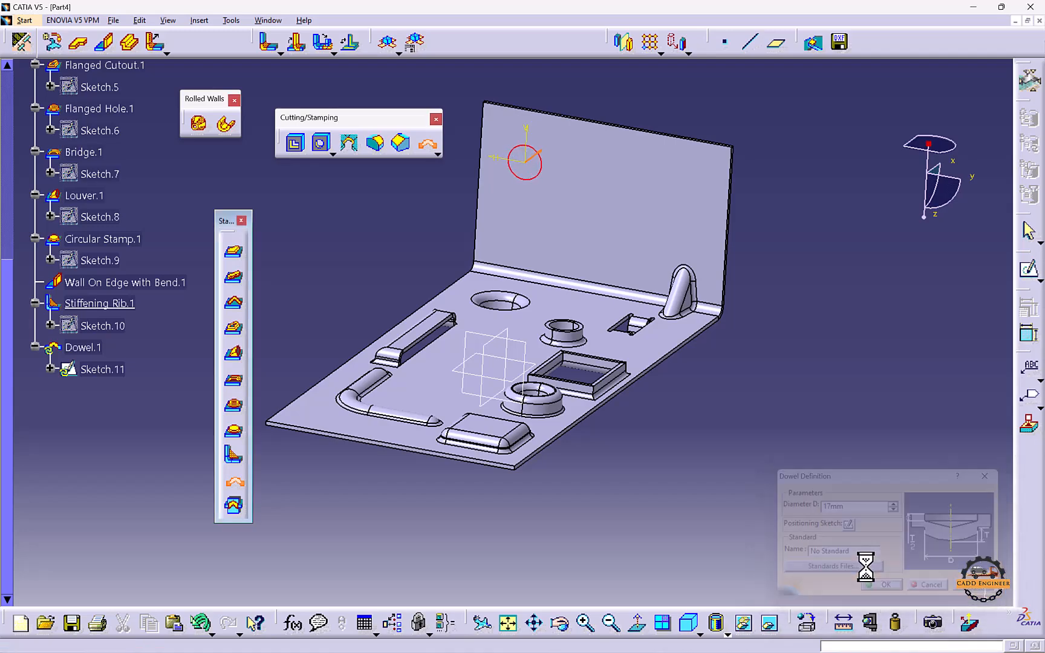
Step: Delete all features from Surface Stamp.1 through Dowel.1 together with their aggregated elements, keeping only the base wall
middle_drag(747, 297, 610, 355)
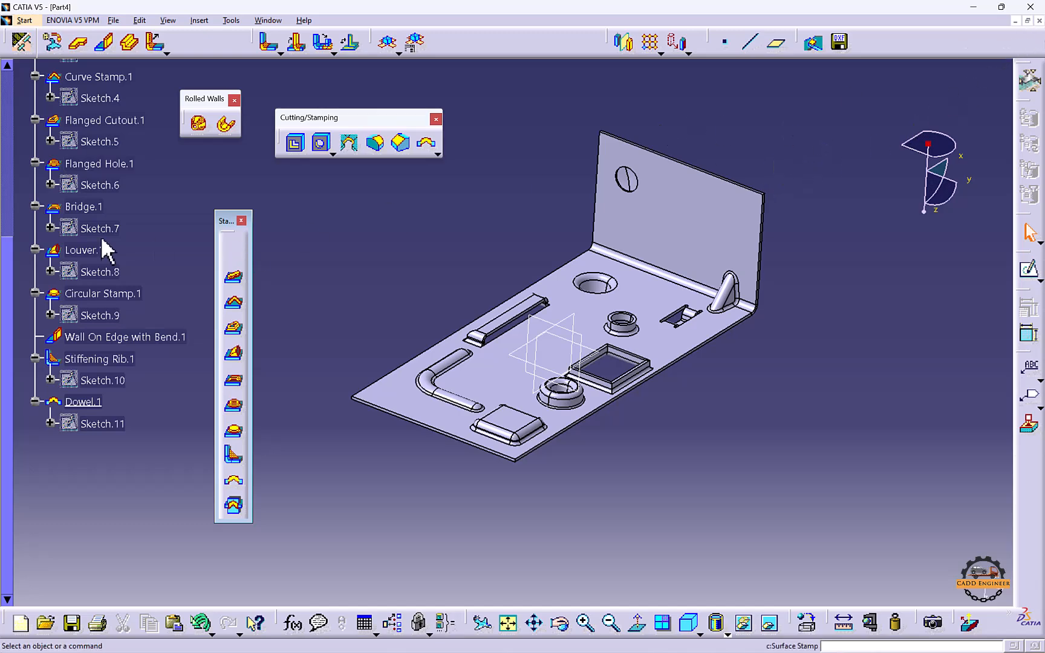
scroll(85, 242, up, 5)
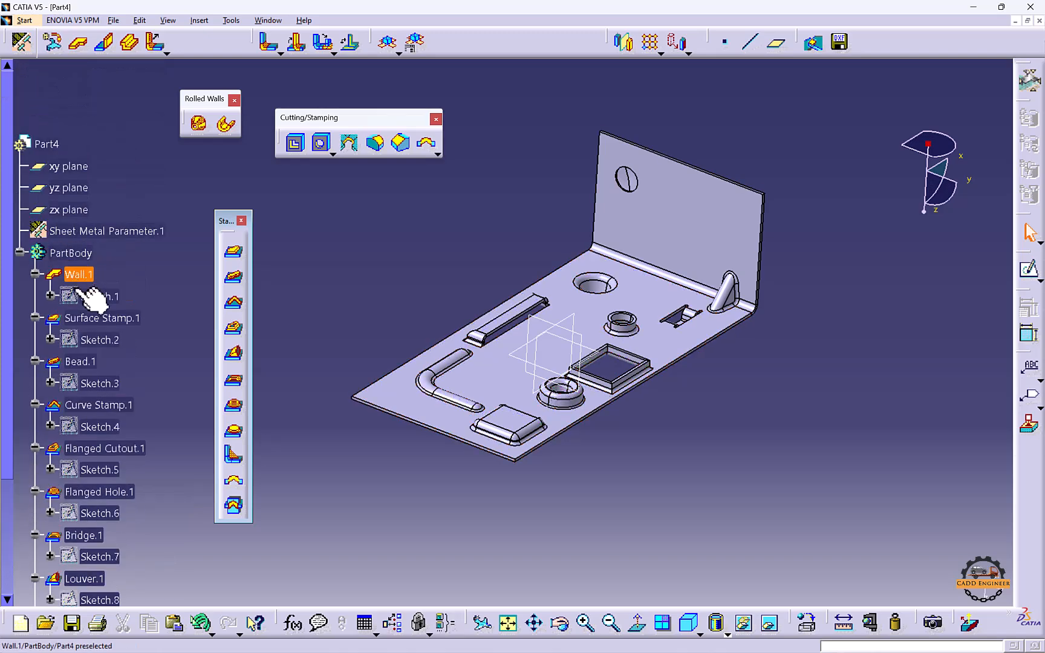
scroll(94, 309, down, 7)
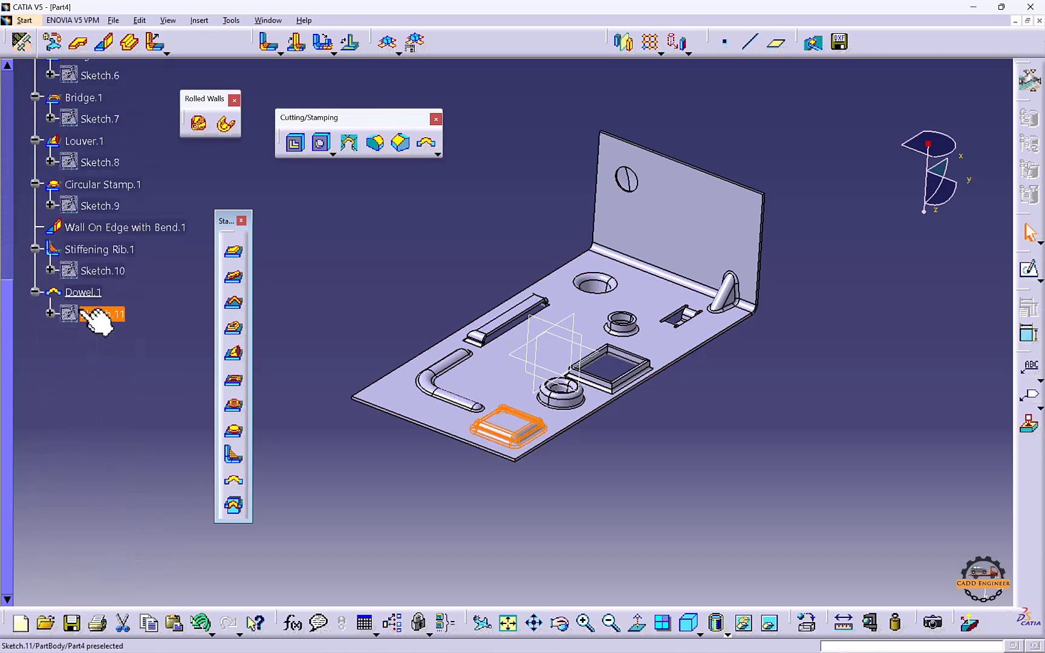
shift+click(83, 292)
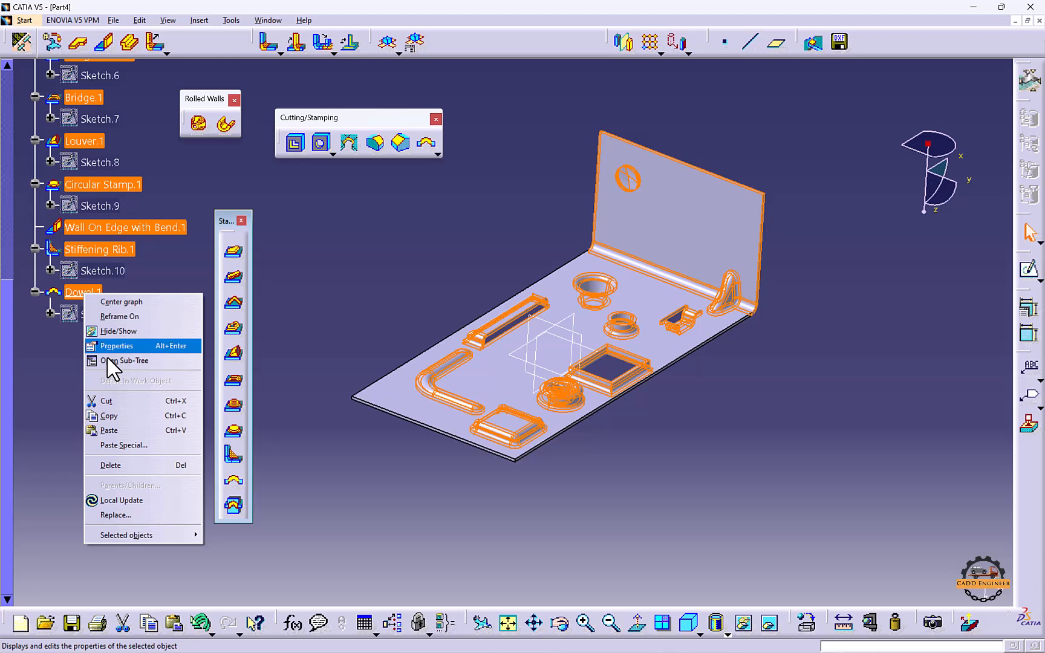
click(110, 465)
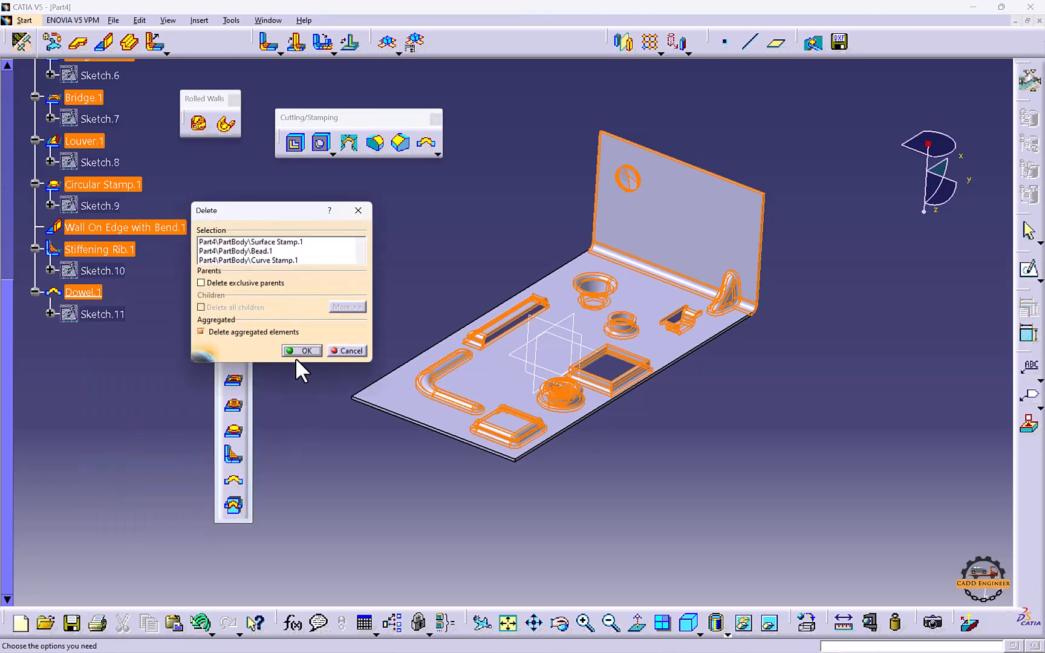
click(299, 350)
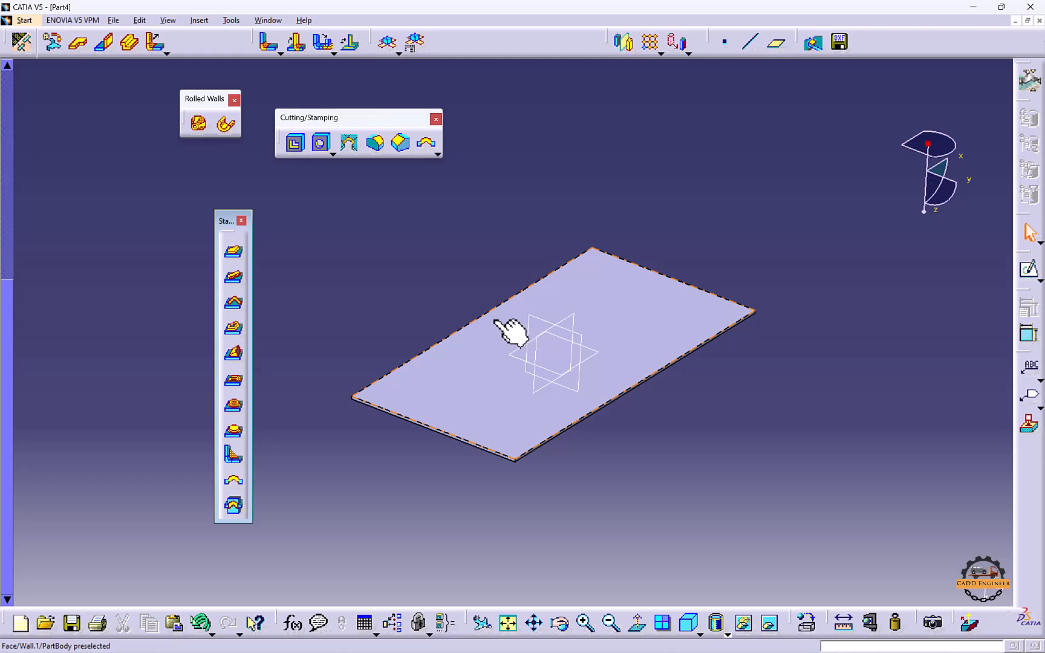
Step: Switch to the Part Design workbench and dismiss the sheet metal warning
click(24, 20)
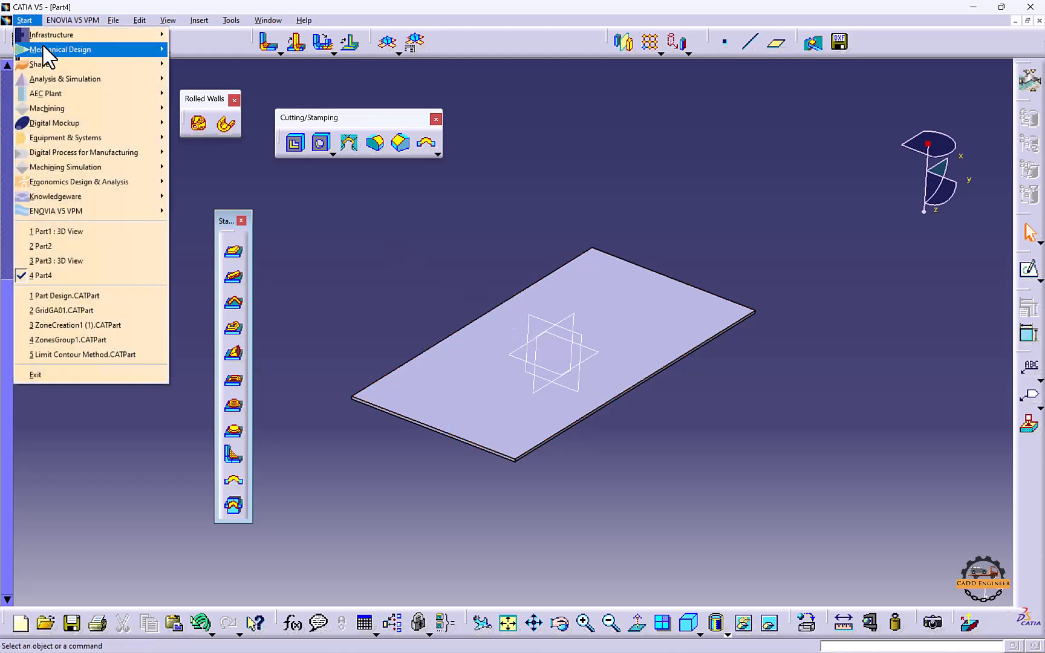
mouse_move(45, 48)
click(184, 51)
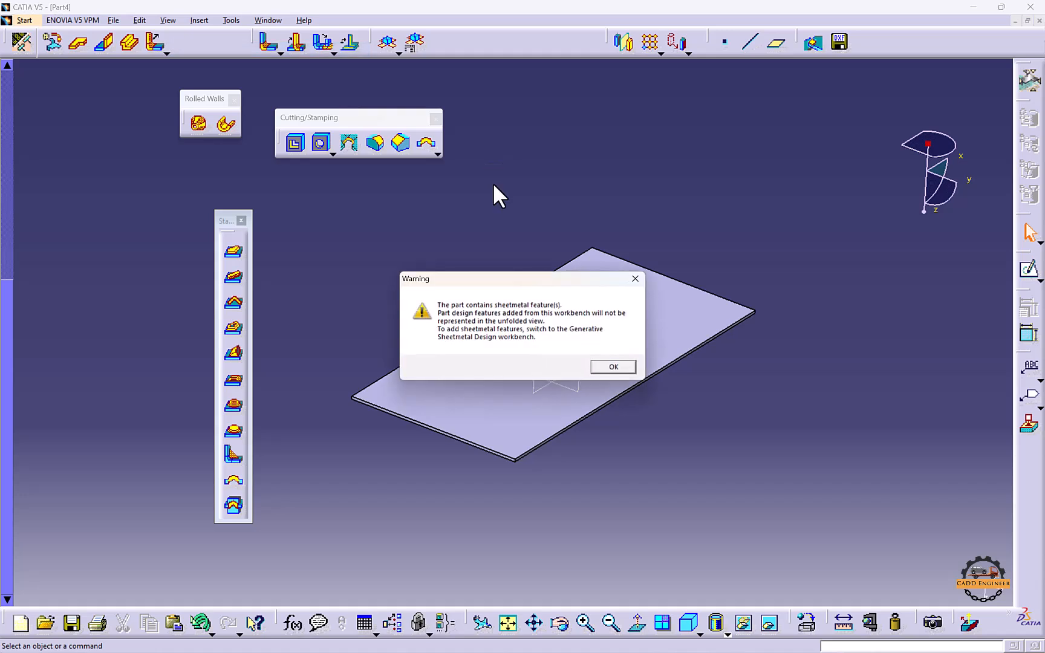
click(617, 367)
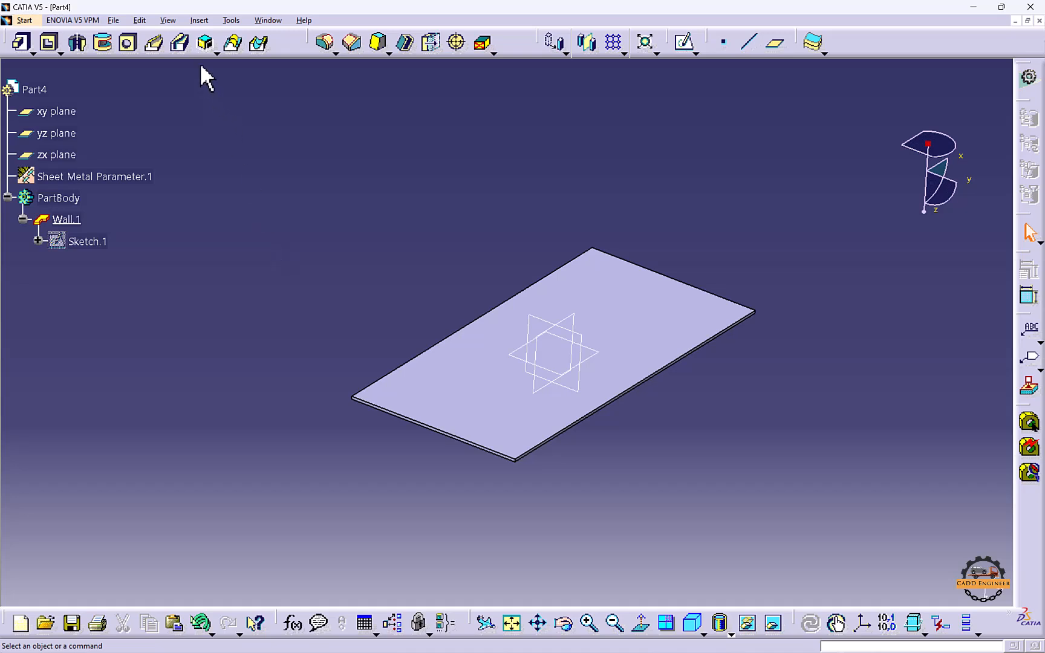
Step: Insert a new body in the part and define it as the work object
click(200, 20)
click(211, 34)
click(52, 262)
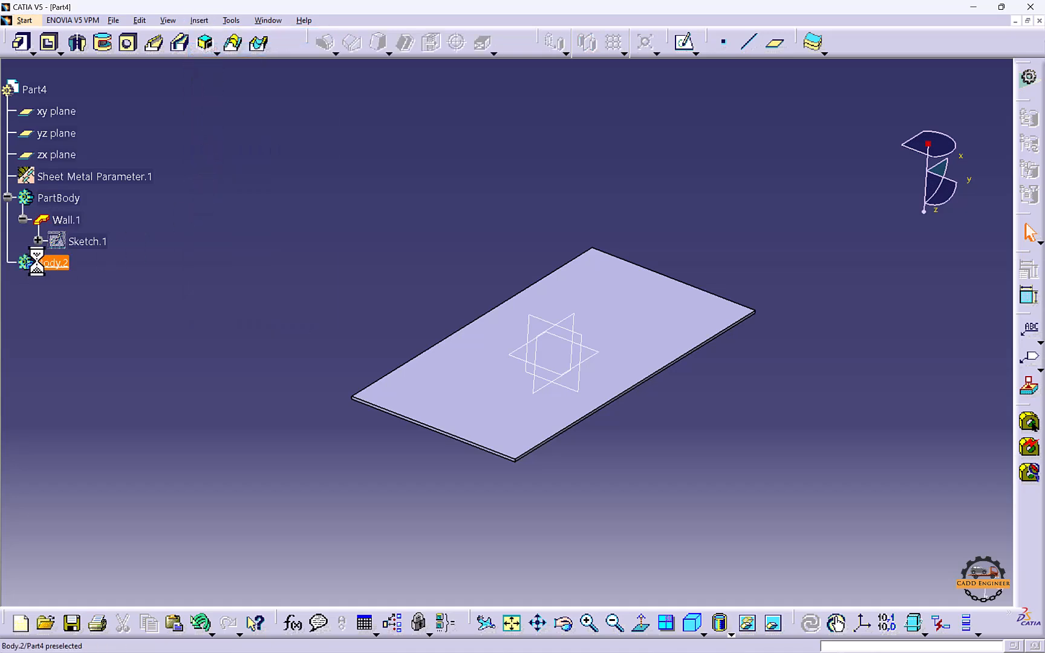
right_click(39, 263)
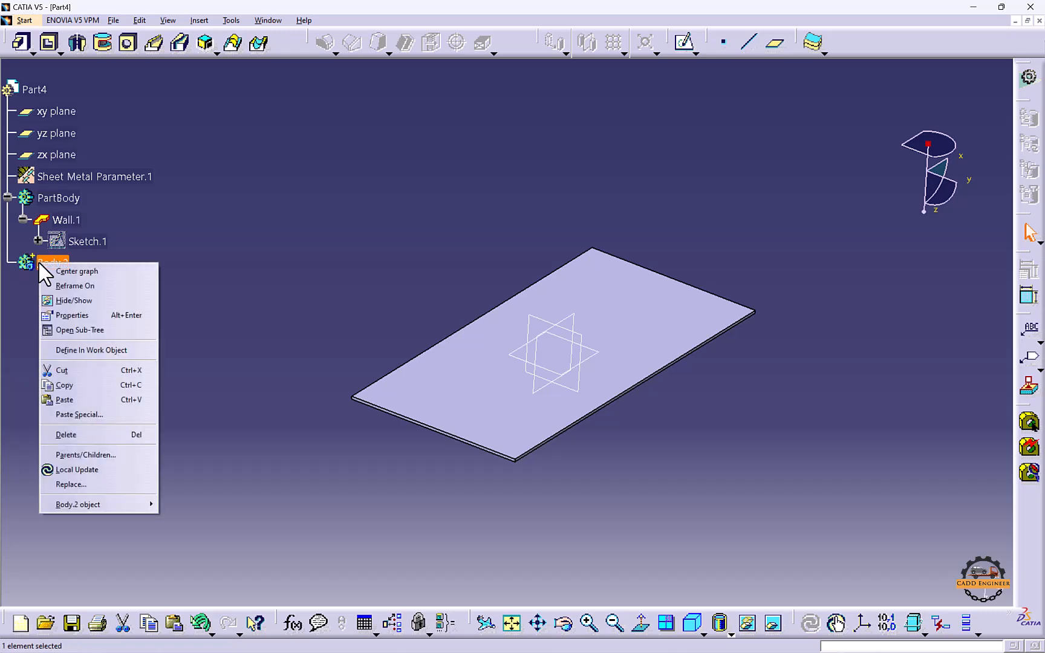
click(82, 351)
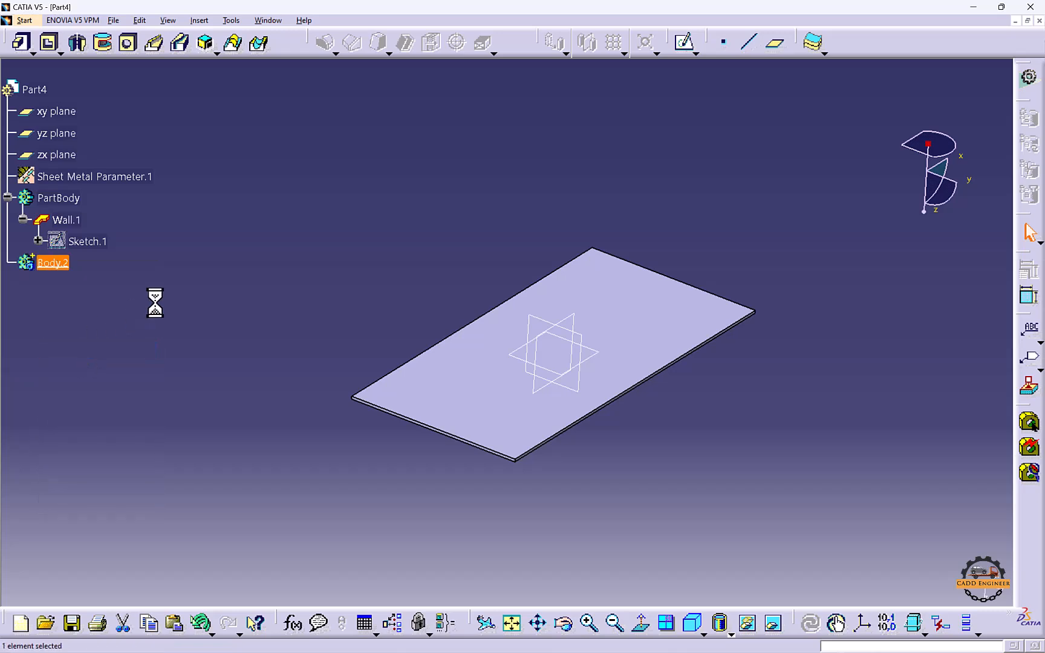
Step: Sketch a centered rectangle about 52.5 mm wide and 49.7 mm high on the xy plane, between the origin and the wall's short edge
click(684, 42)
click(601, 357)
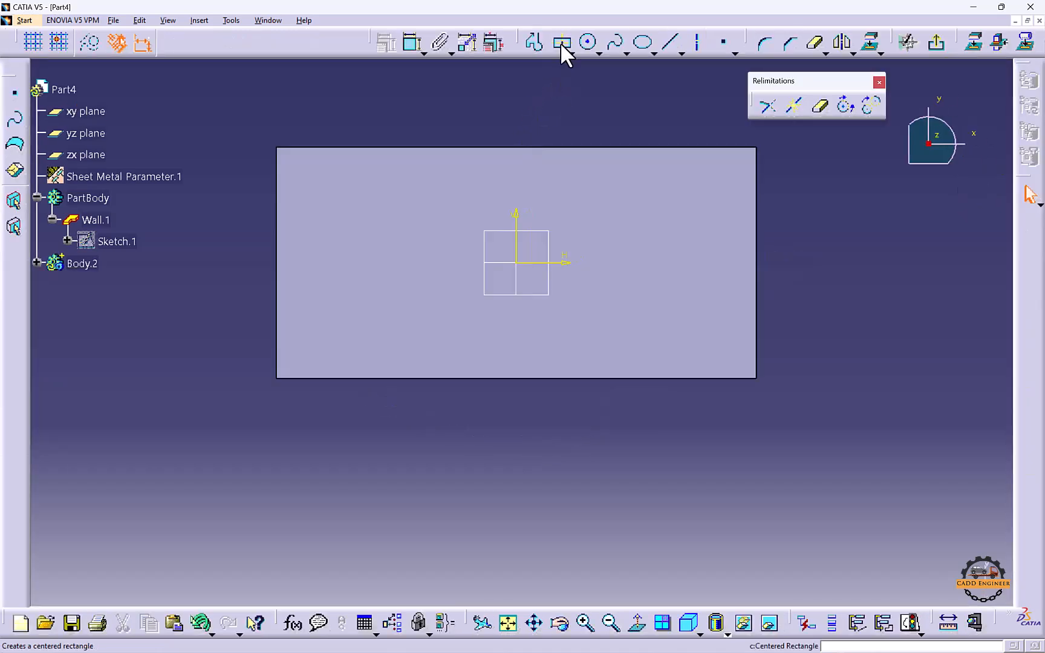
click(561, 43)
click(410, 259)
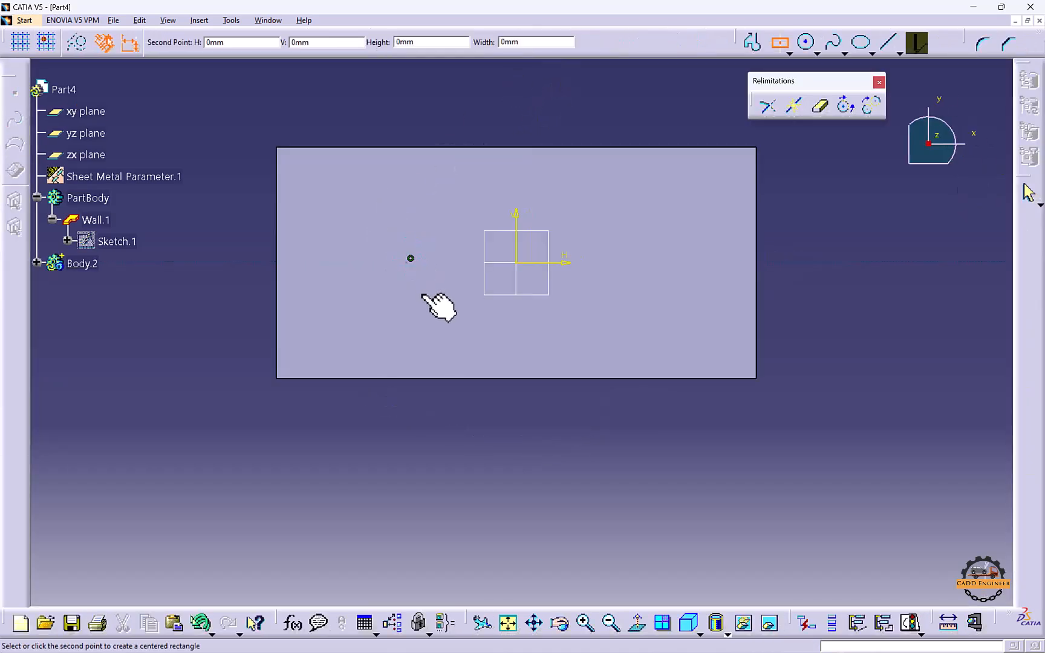
click(454, 308)
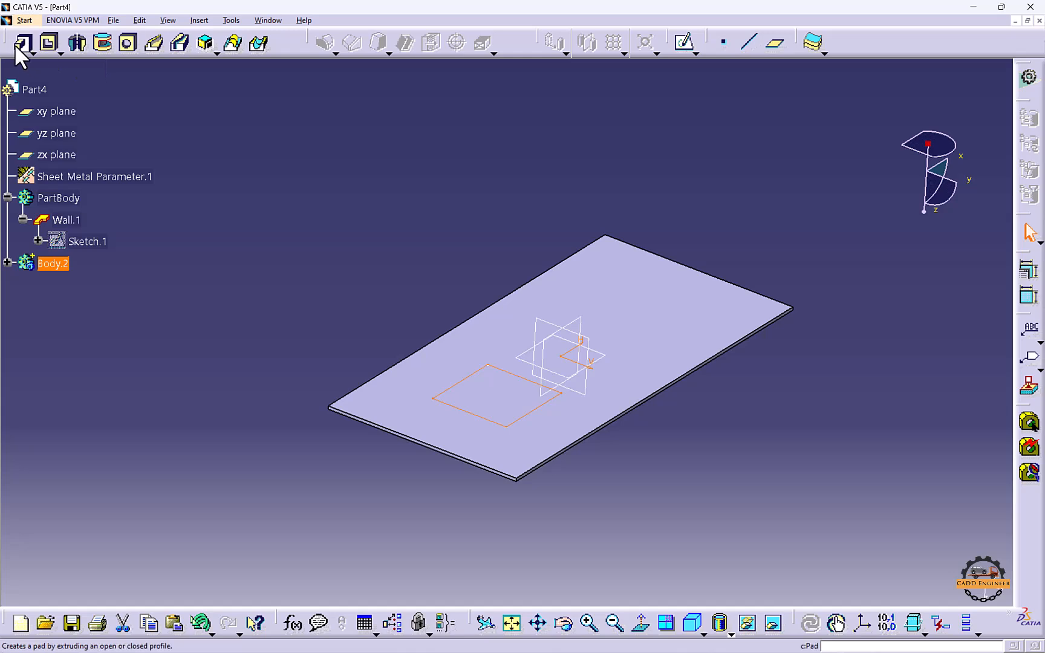
Step: Pad the rectangle with a length of 20 mm and mirrored extent
click(19, 43)
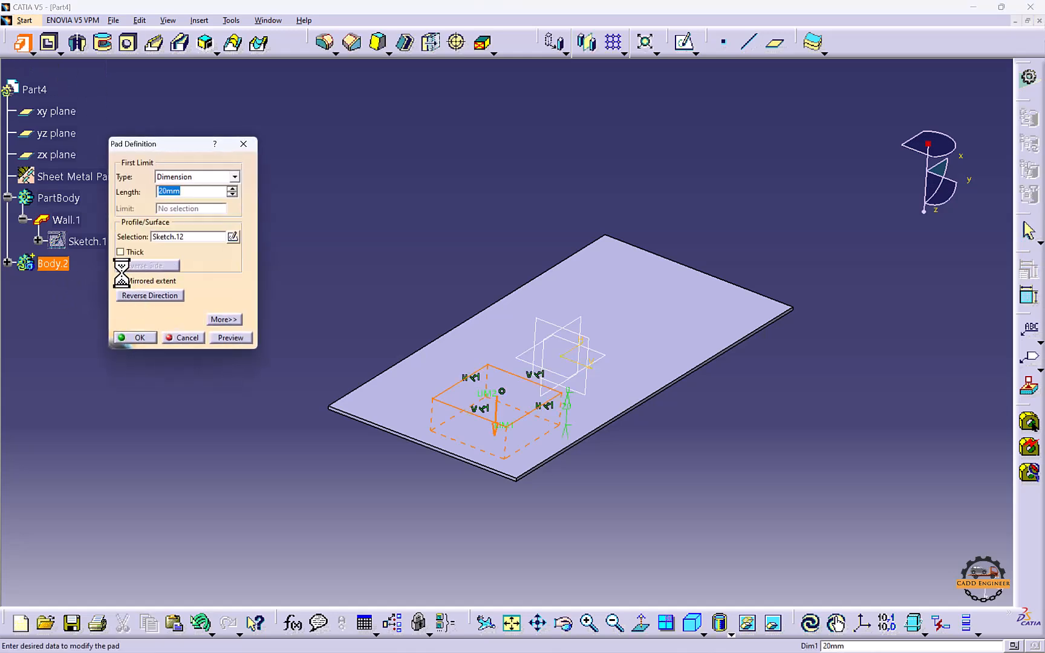
click(140, 282)
click(137, 337)
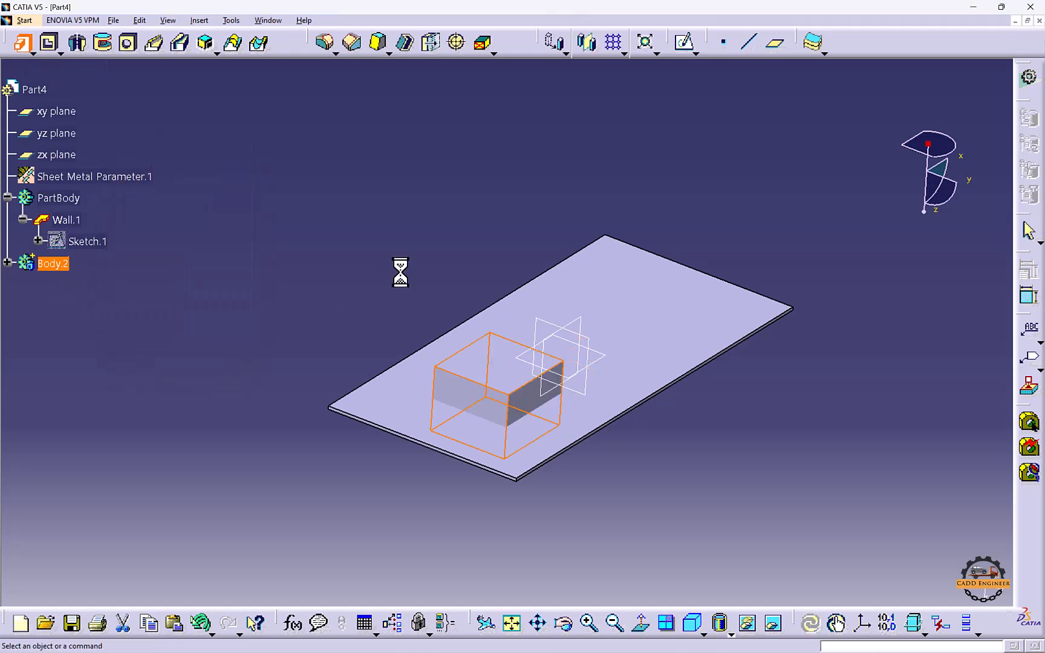
Step: Switch back to the Generative Sheetmetal Design workbench and check the contents of Body.2
click(28, 23)
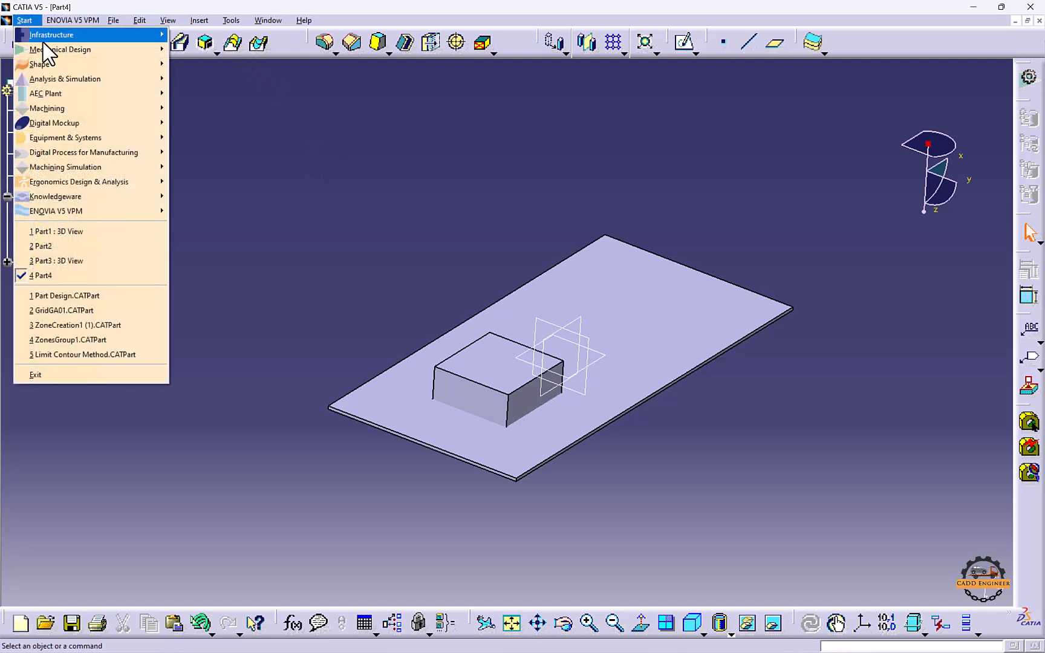
mouse_move(63, 50)
click(219, 299)
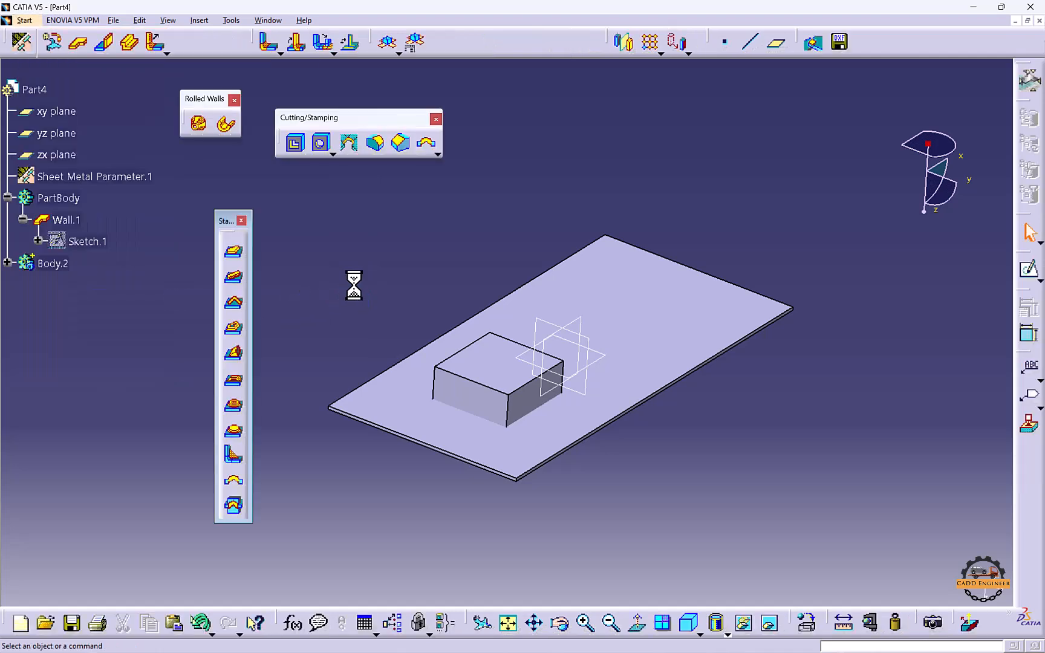
click(7, 263)
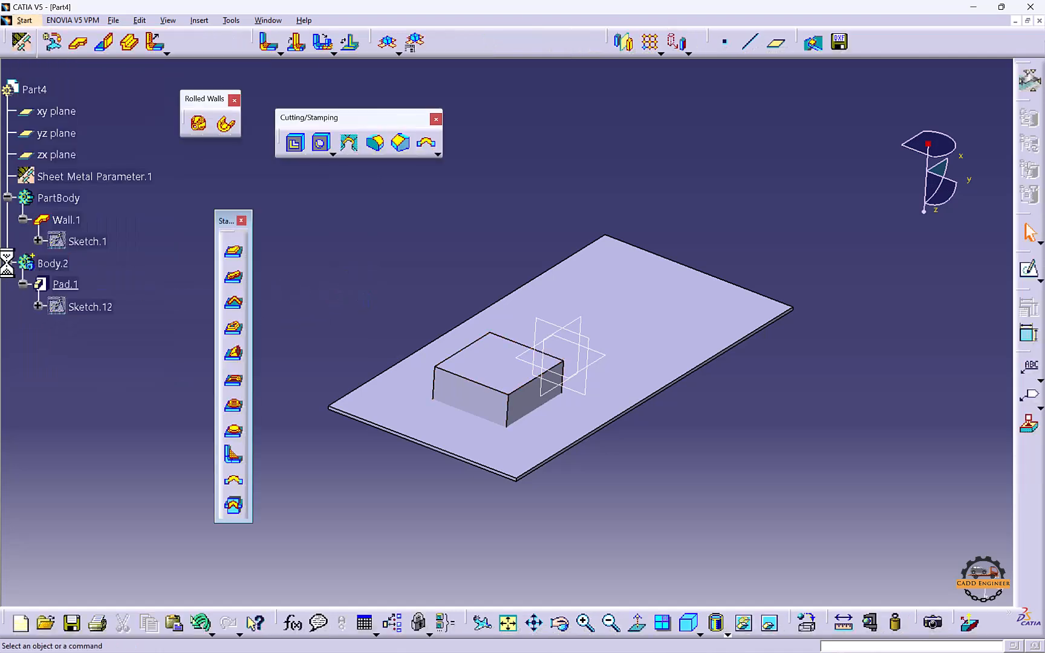
click(8, 263)
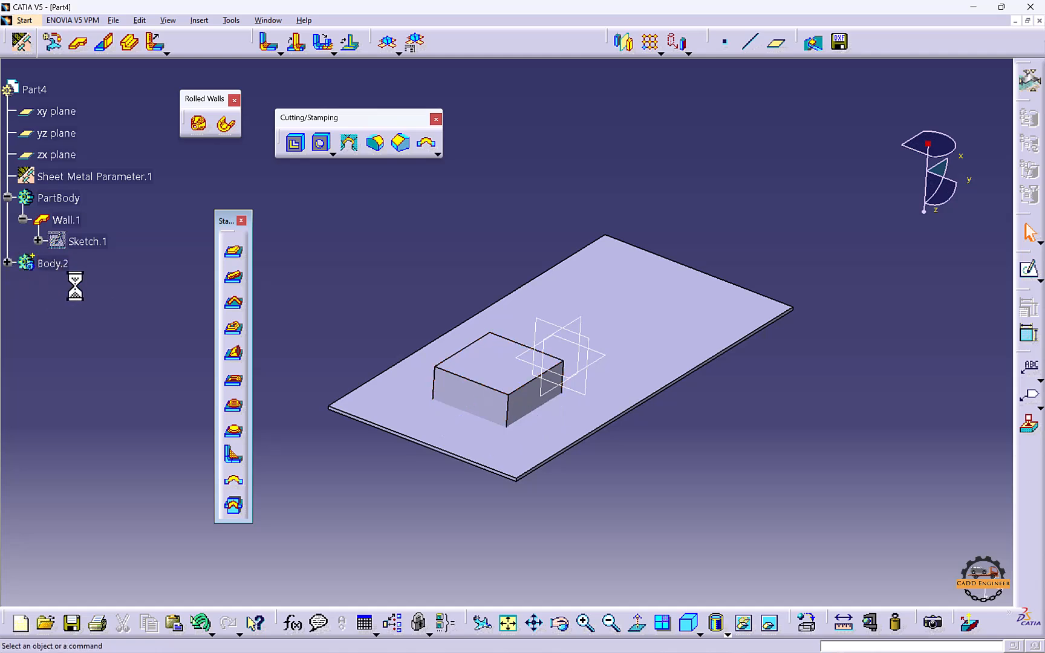
Step: Start a user-defined stamp on Wall.1 with Body.2 as the punch and the pad's side face toward the wall's long edge as the opening
click(234, 506)
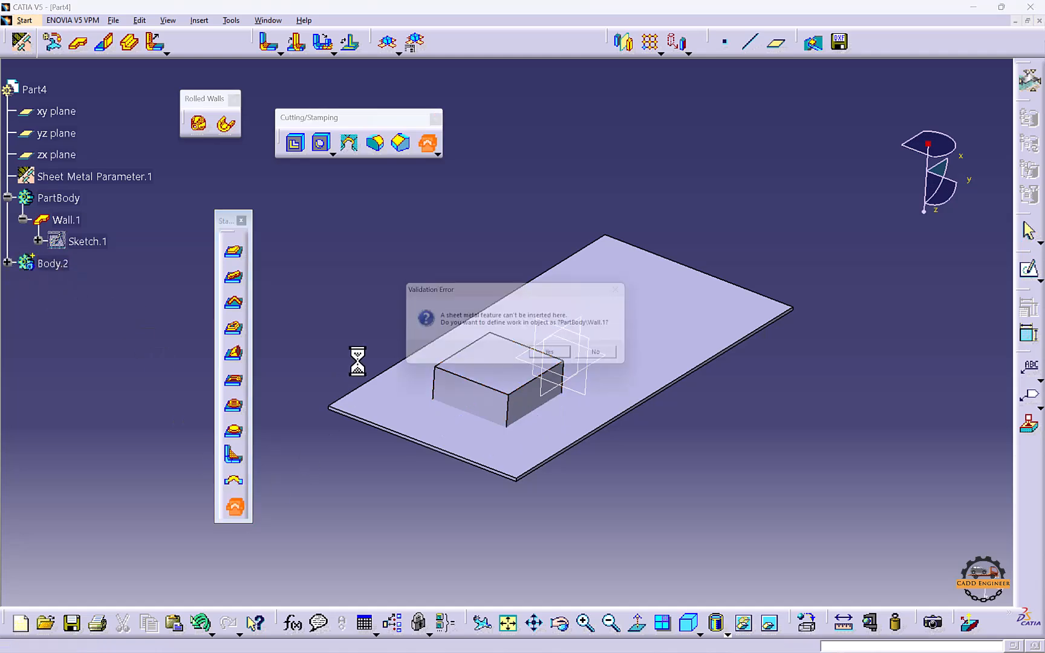
click(559, 358)
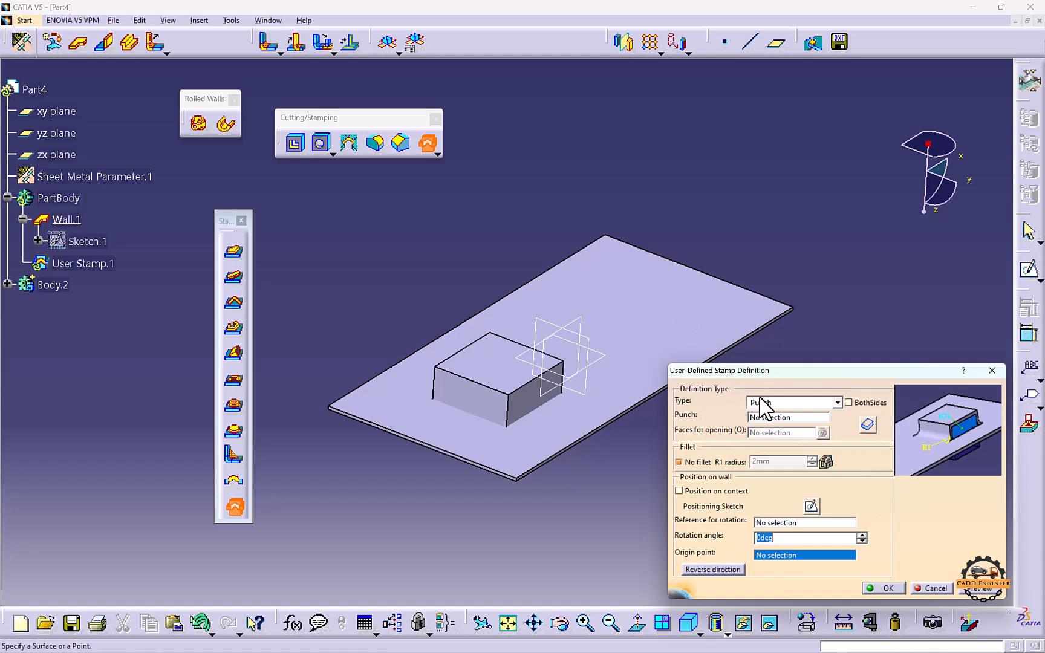
click(765, 418)
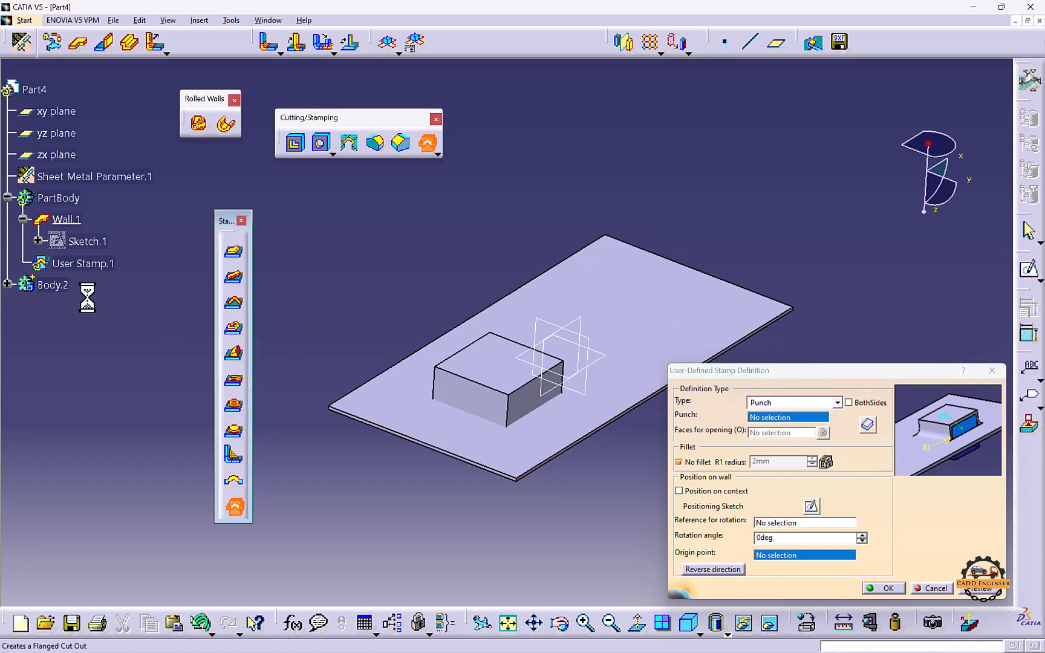
click(53, 285)
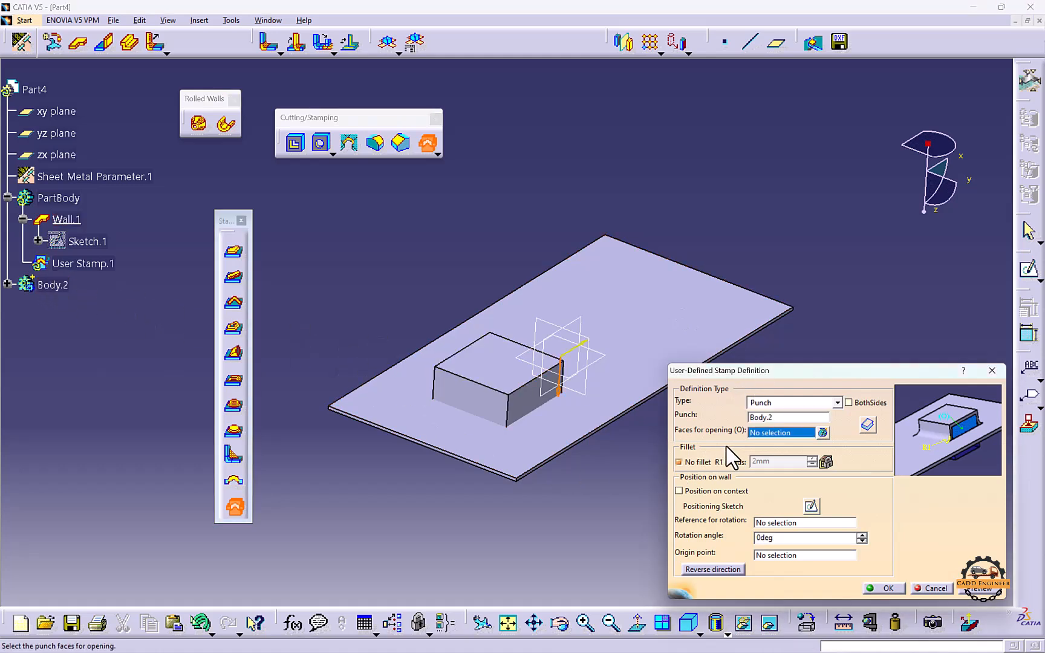
click(537, 400)
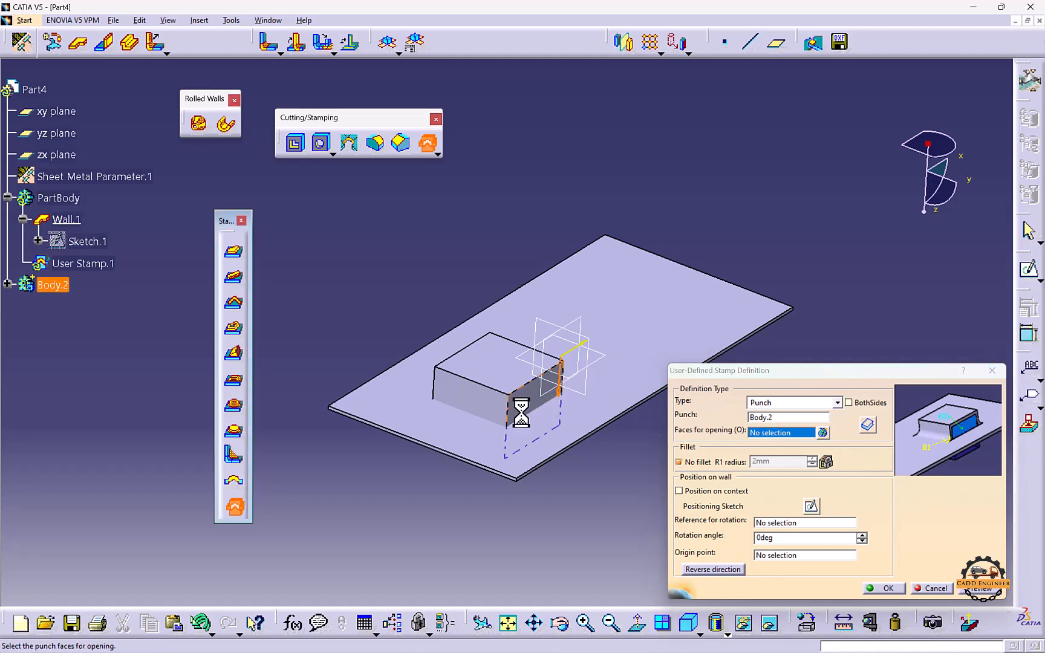
middle_drag(527, 435, 486, 435)
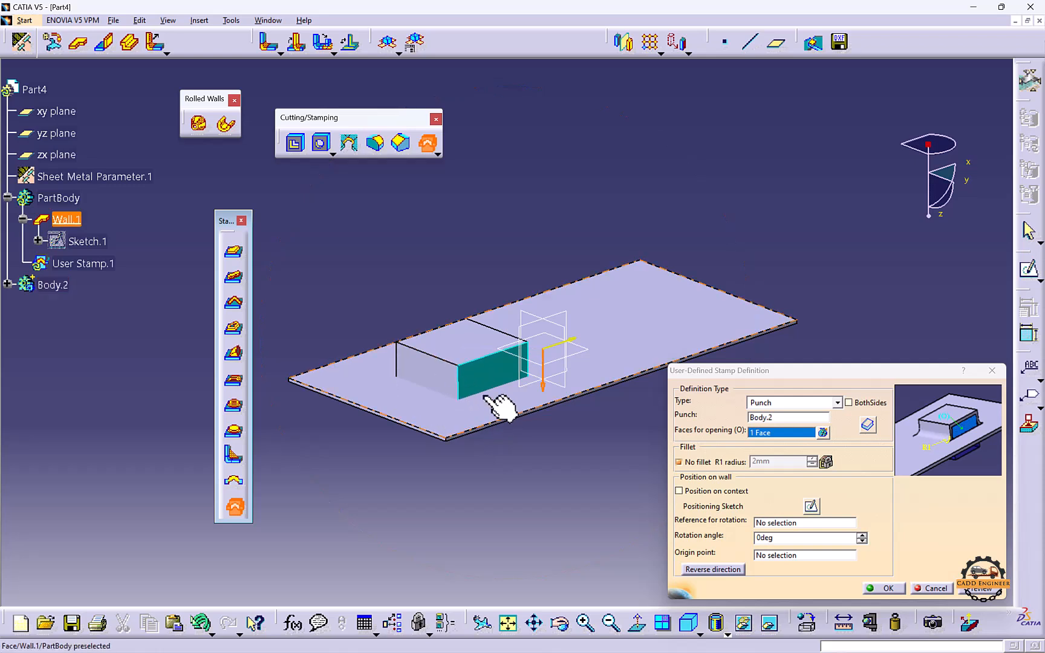
Step: Try to position the stamp using the wall's long edge as rotation reference, a 1 deg angle and an origin point at the punch's front corner
click(787, 523)
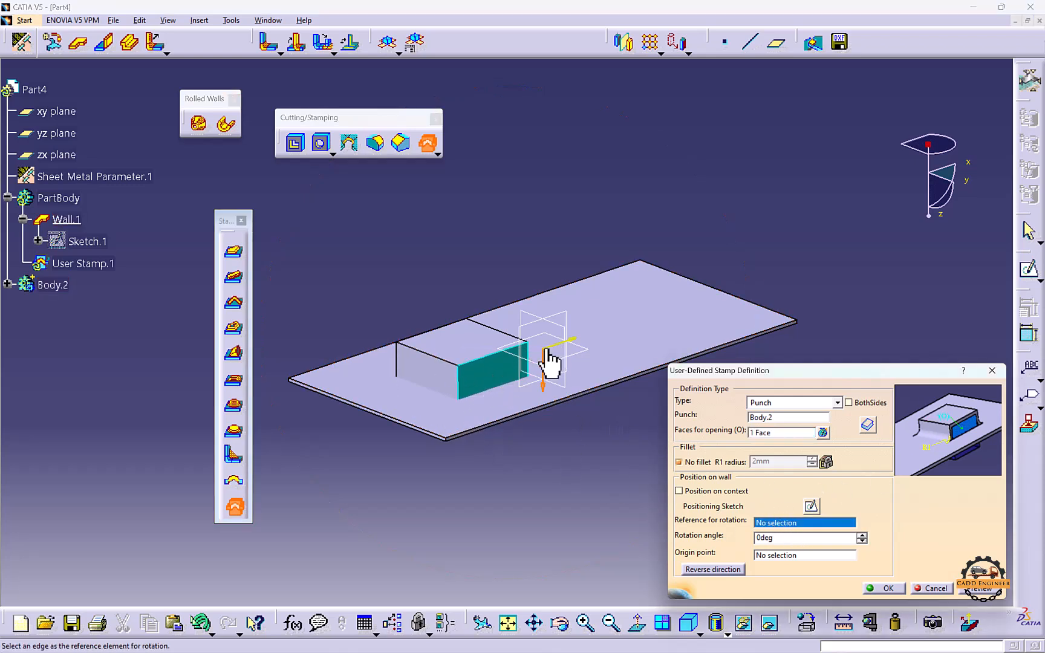
click(544, 405)
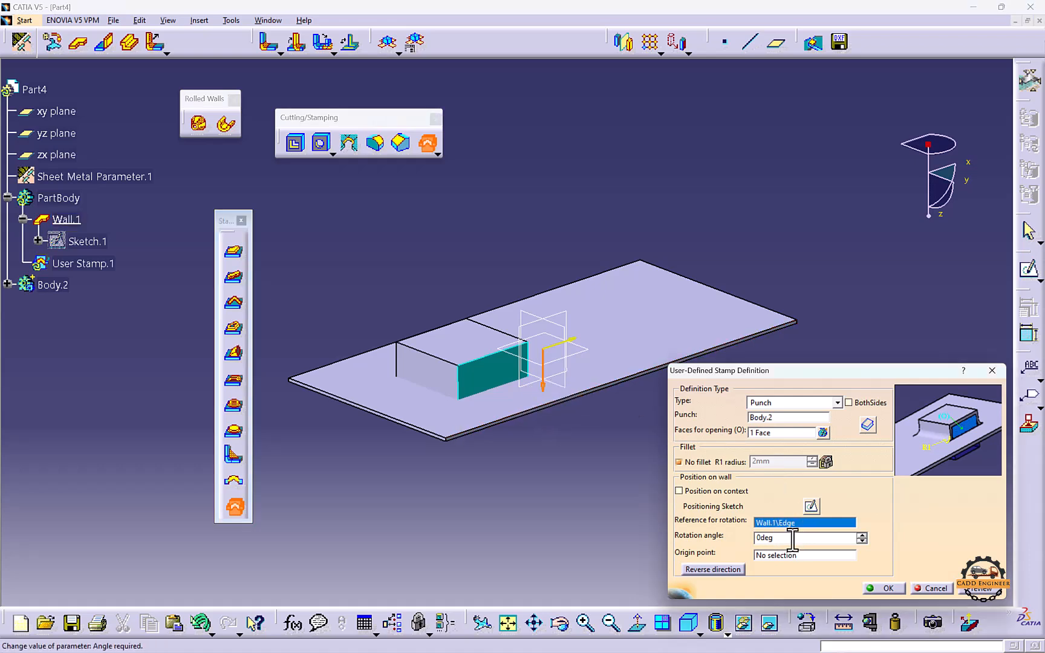
click(861, 534)
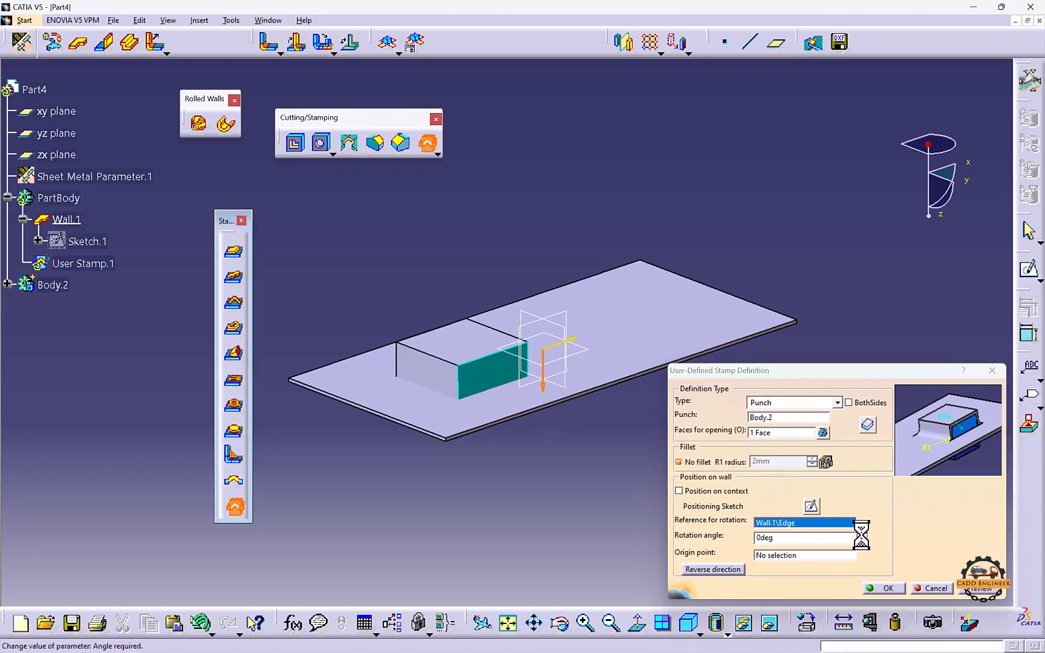
click(786, 555)
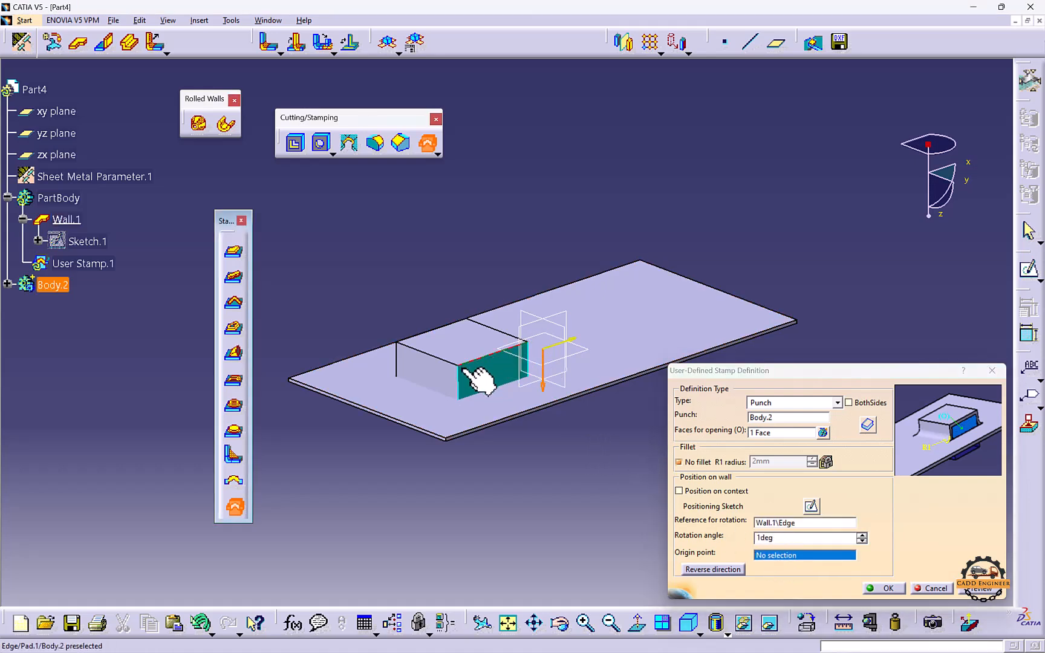
click(459, 402)
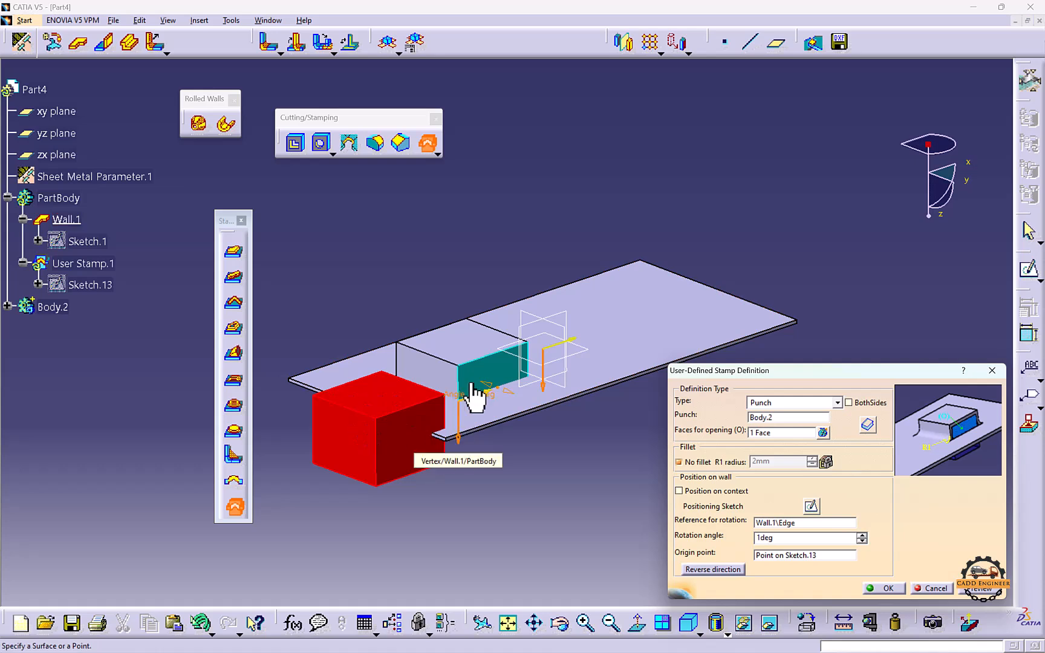
Step: Enable Position on context for the stamp, create it and inspect the opening from below
click(678, 491)
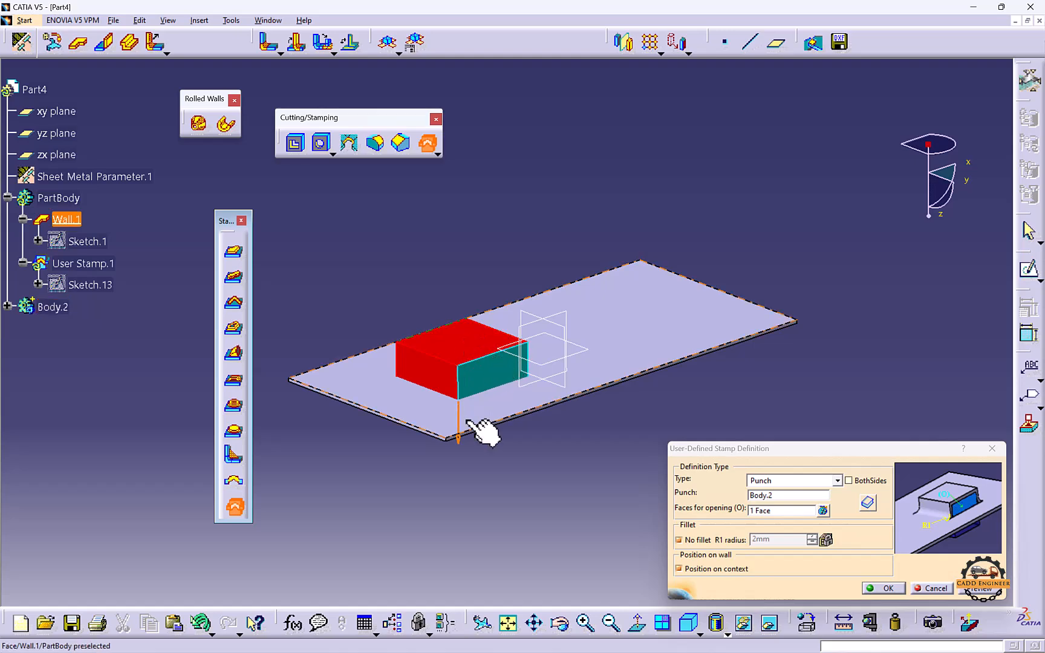
middle_drag(483, 427, 491, 471)
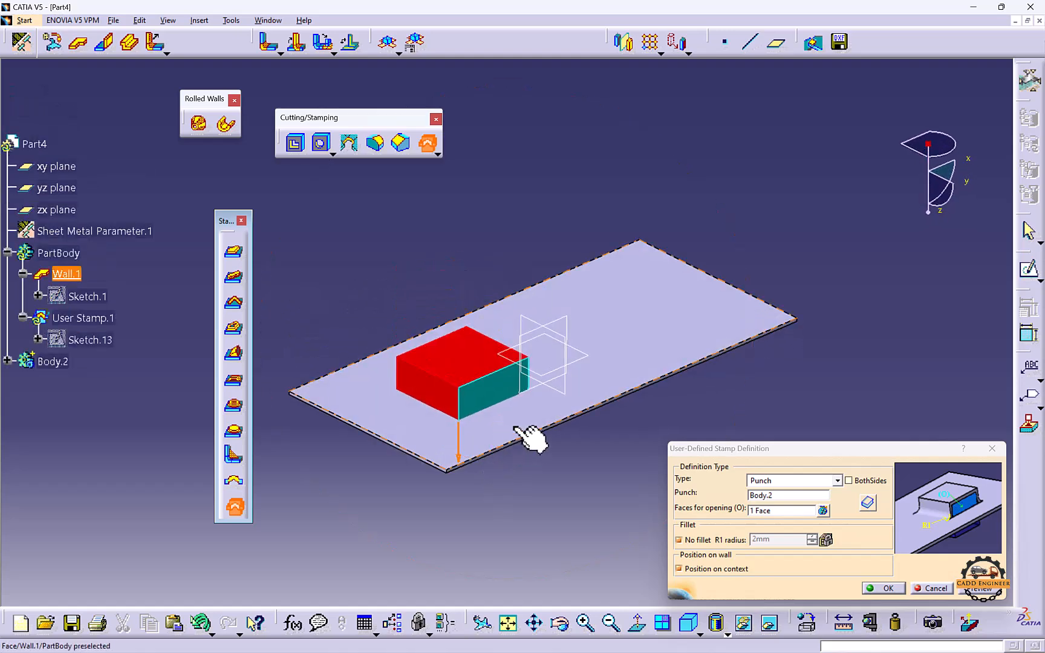
click(969, 595)
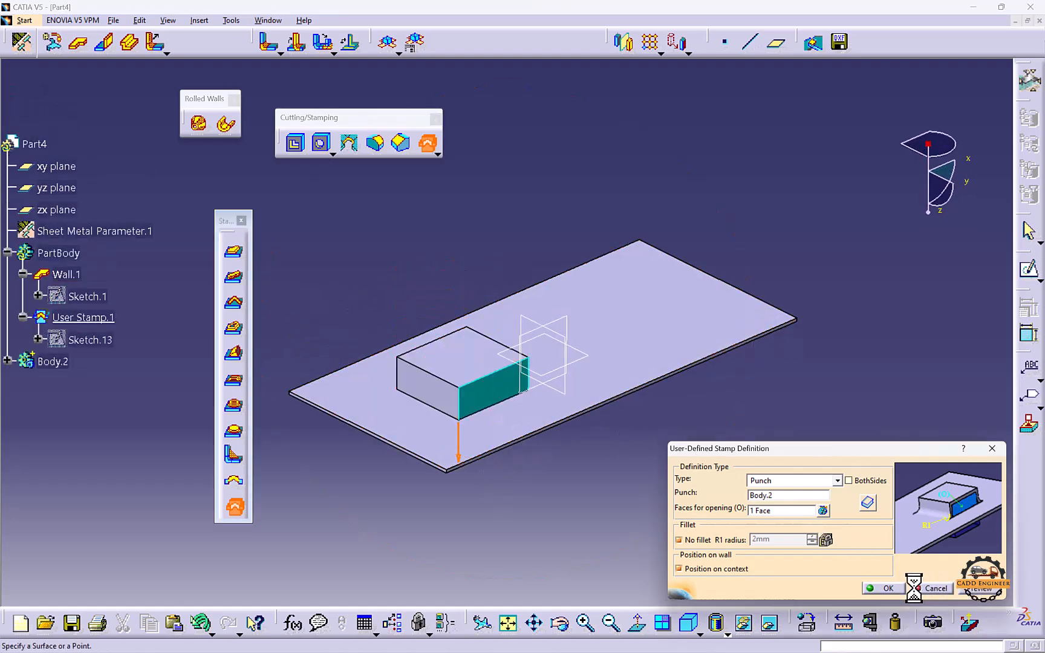
click(871, 589)
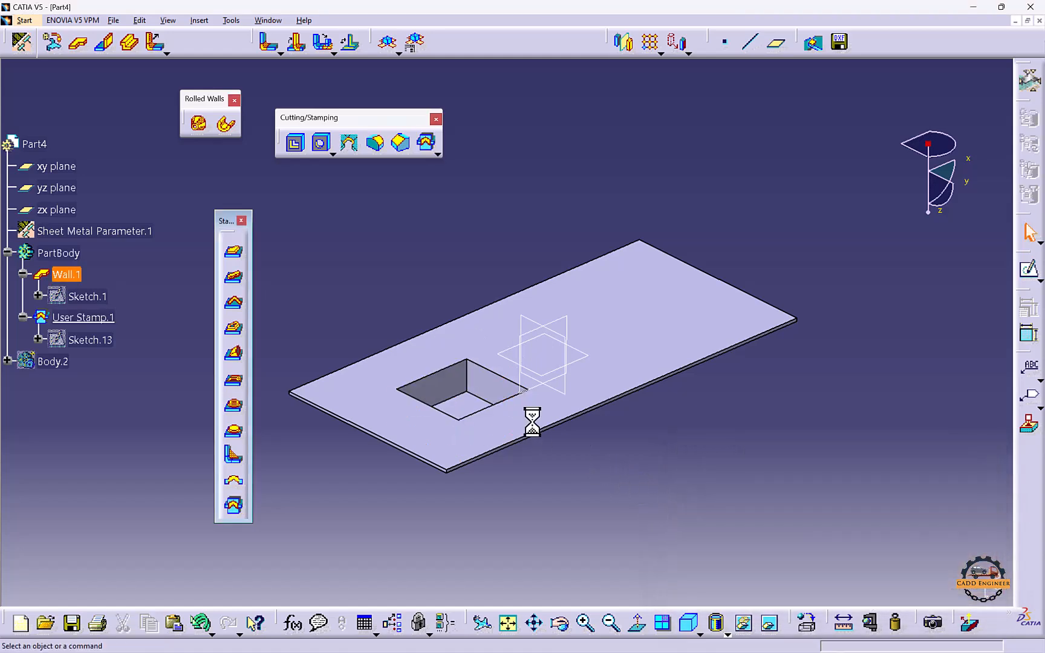
middle_drag(630, 459, 495, 243)
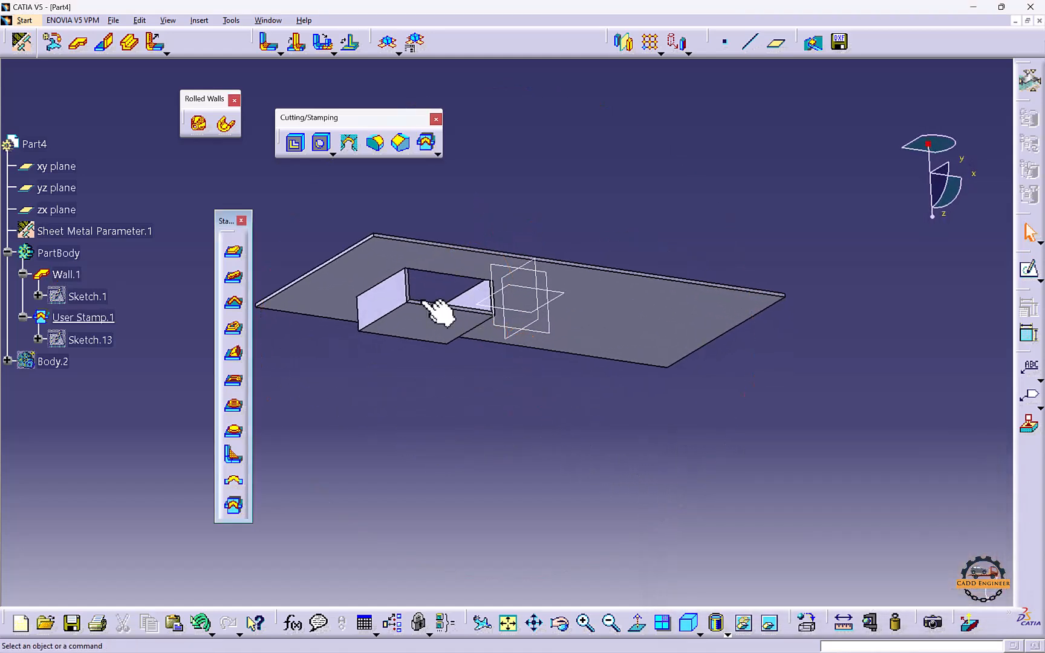
middle_drag(432, 396, 431, 279)
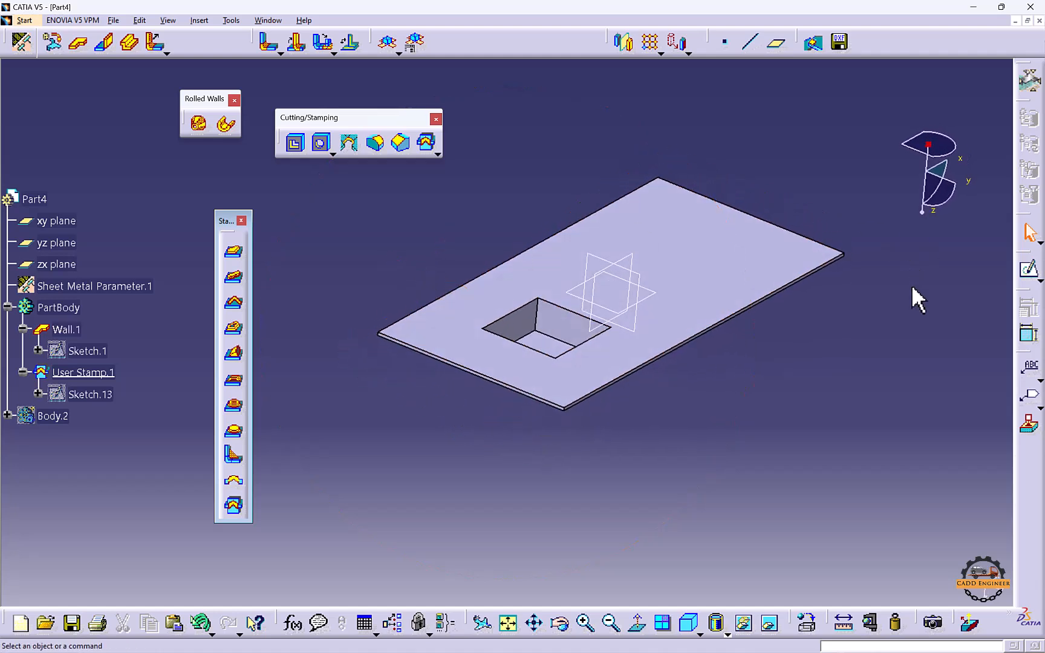